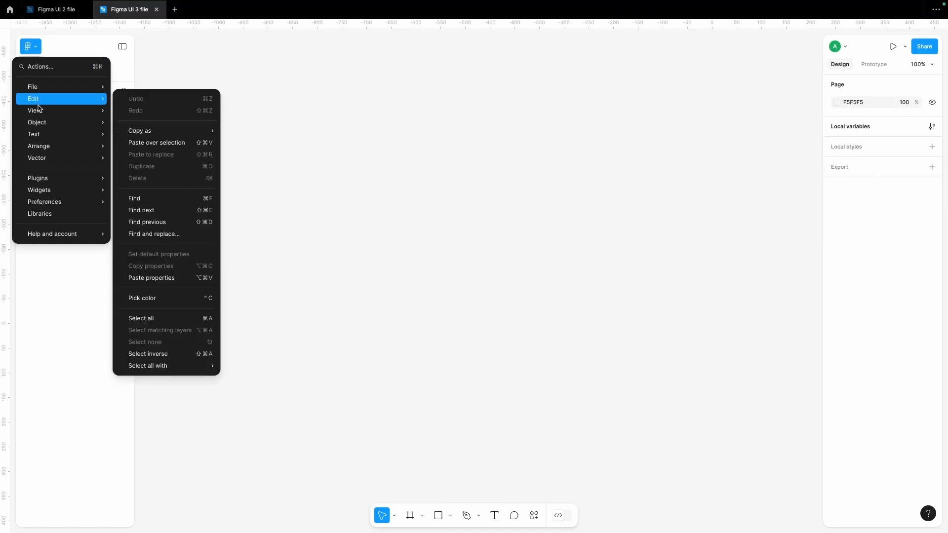
Step: Examine the main command groups, the editing commands and the current file's options such as version history, export and rename
{"action": "mouse_move", "coordinate": [43, 161]}
{"action": "mouse_move", "coordinate": [88, 86]}
{"action": "left_click", "coordinate": [268, 58]}
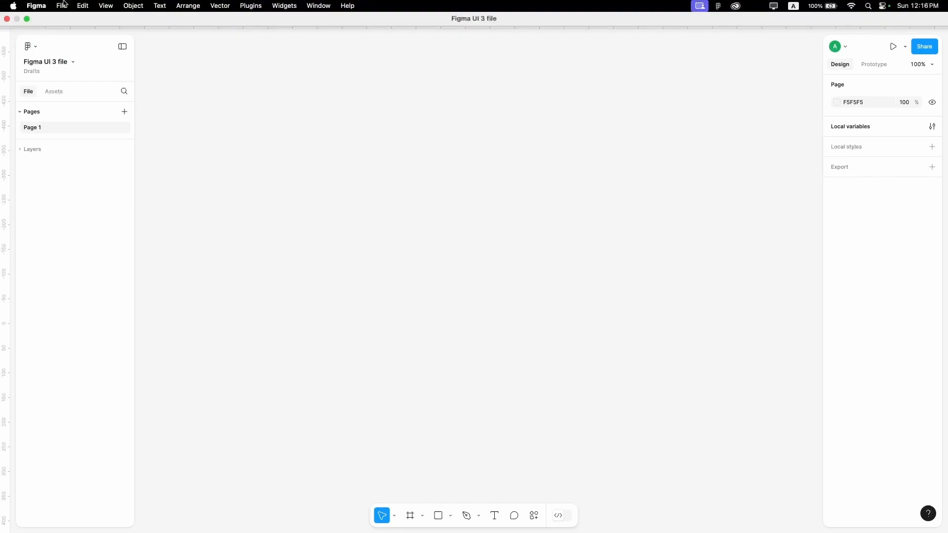
{"action": "left_click", "coordinate": [81, 6]}
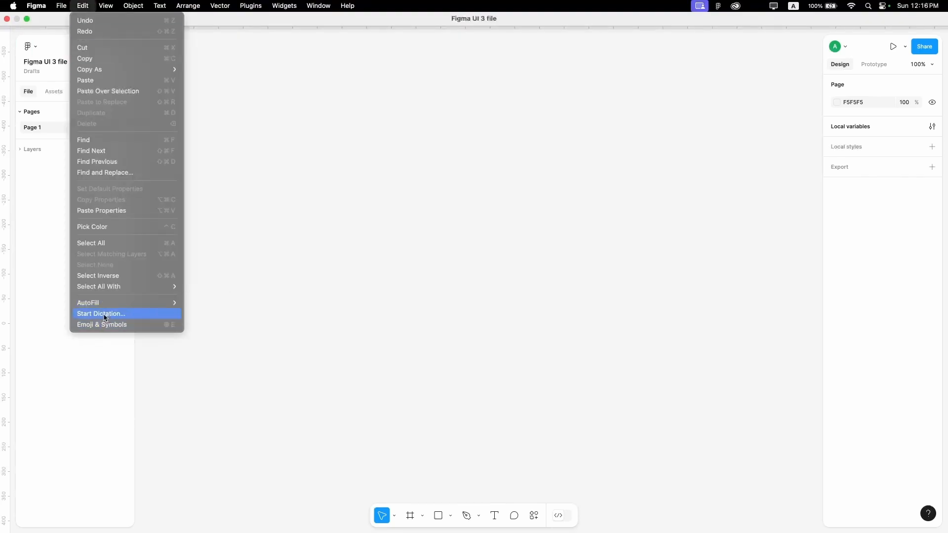
{"action": "mouse_move", "coordinate": [107, 306]}
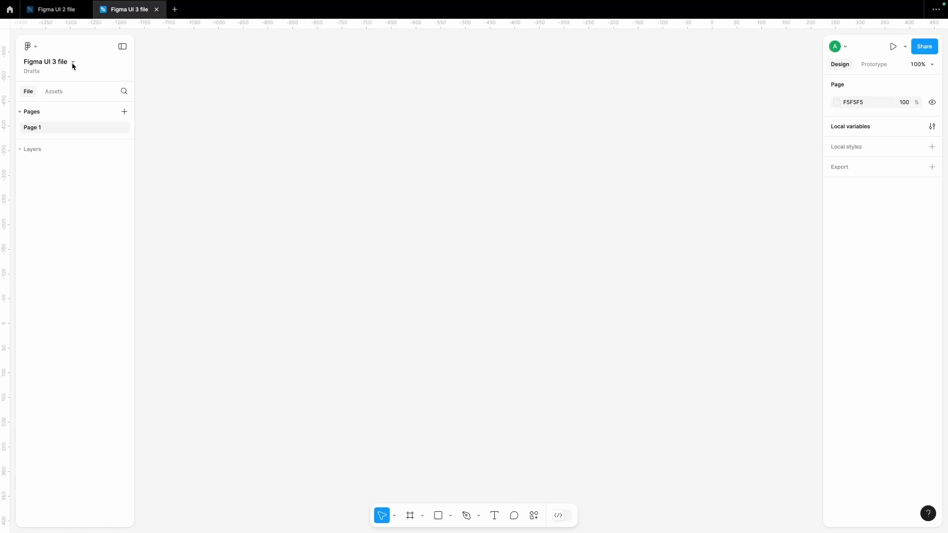
{"action": "left_click", "coordinate": [73, 61]}
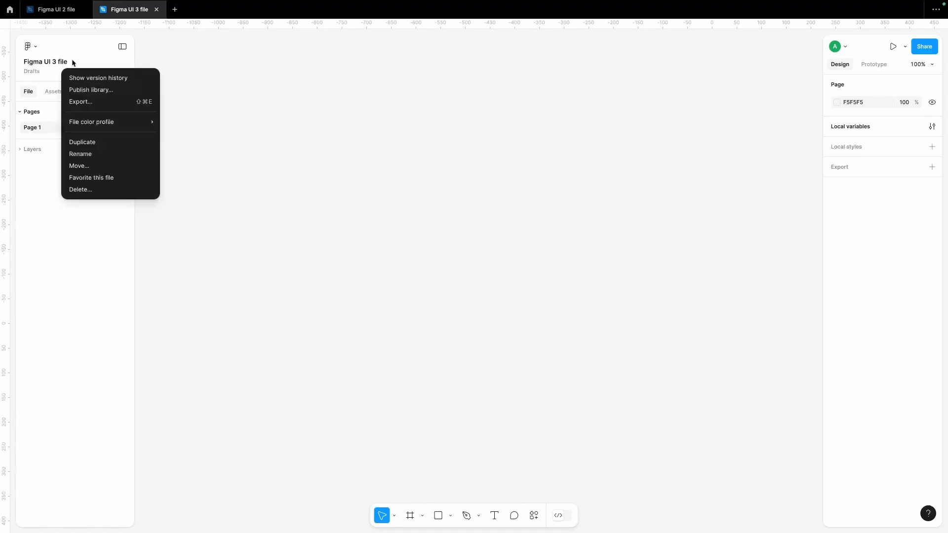
{"action": "left_click", "coordinate": [73, 62]}
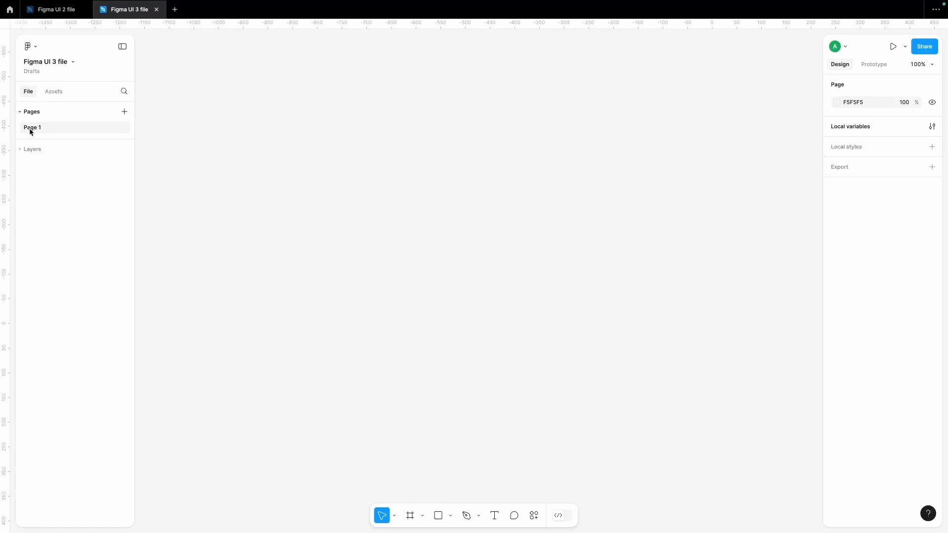
{"action": "left_click", "coordinate": [55, 93]}
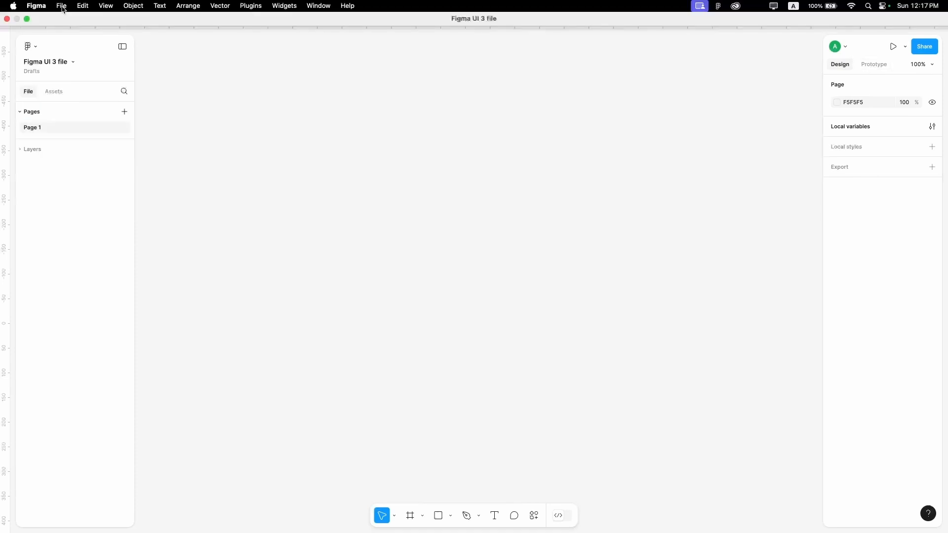
Step: Examine the desktop app's commands for files, editing, view, text, vectors, plugins and windows
{"action": "left_click", "coordinate": [62, 6]}
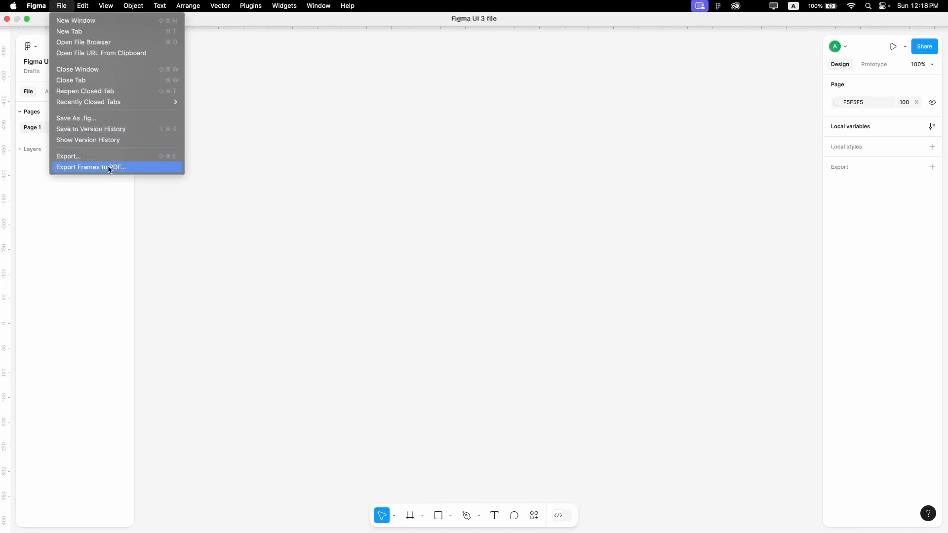
{"action": "left_click", "coordinate": [223, 99]}
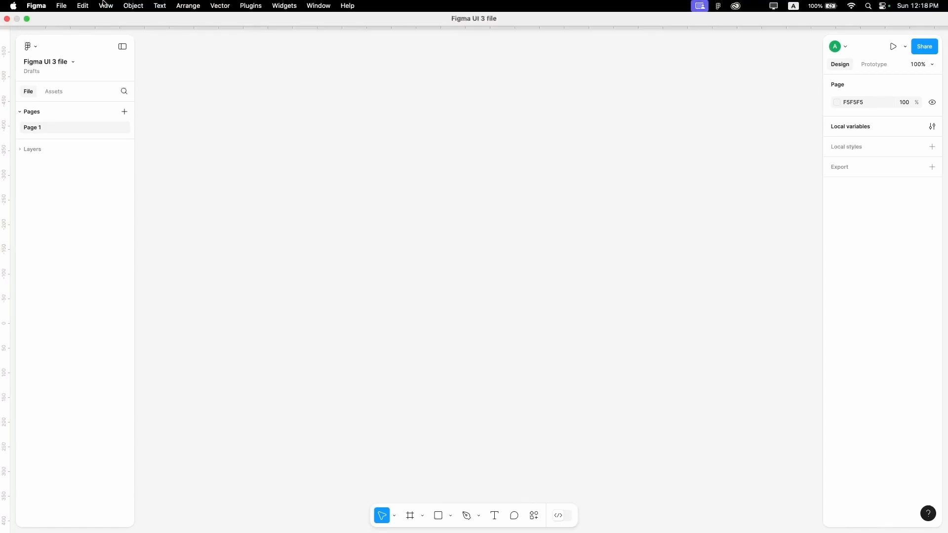
{"action": "left_click", "coordinate": [84, 6]}
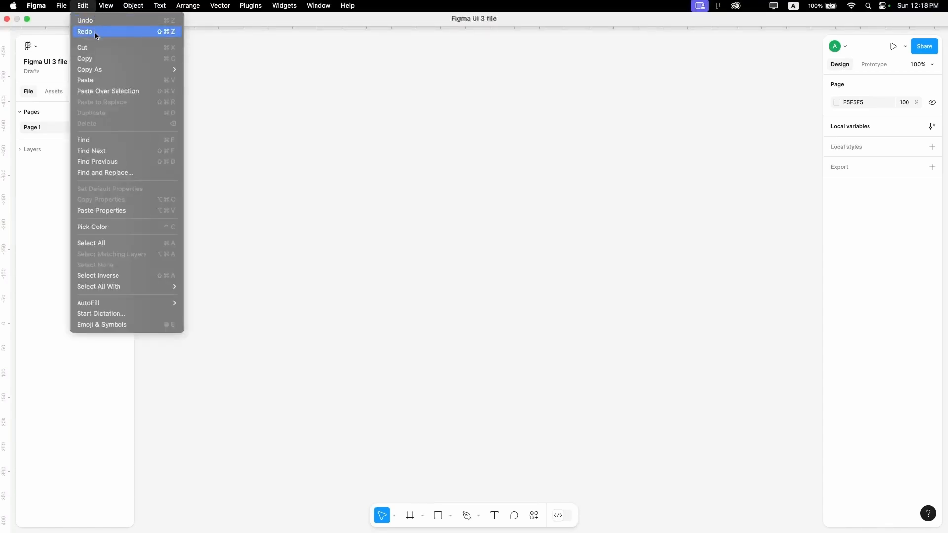
{"action": "mouse_move", "coordinate": [96, 71]}
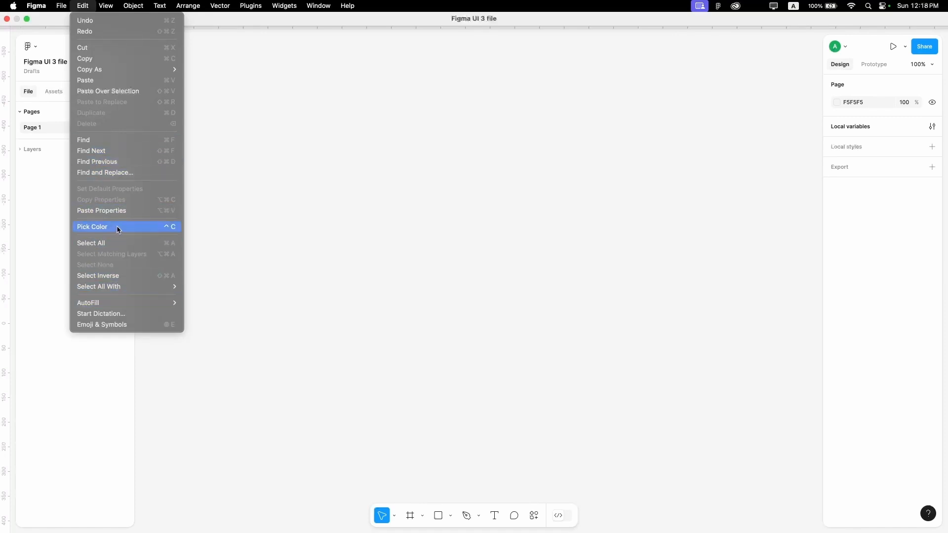
{"action": "mouse_move", "coordinate": [116, 288]}
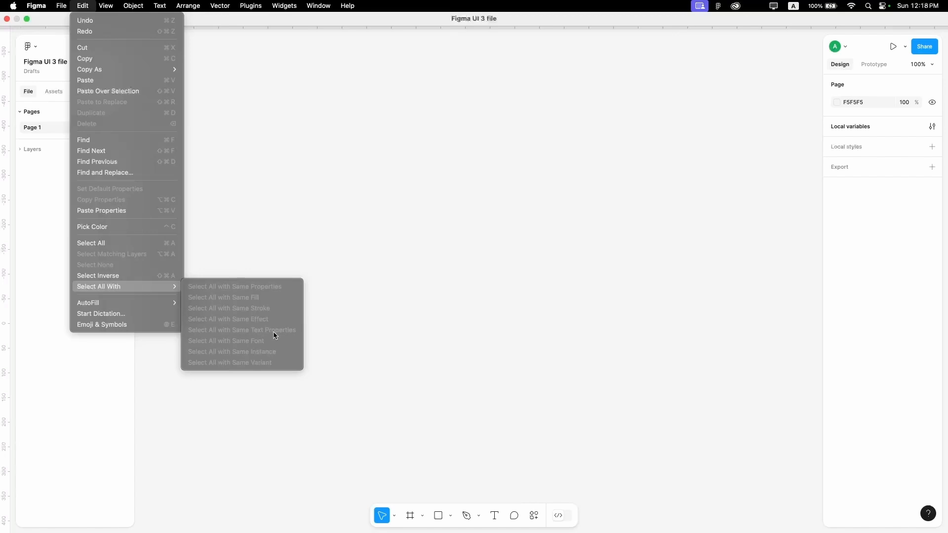
{"action": "left_click", "coordinate": [256, 134]}
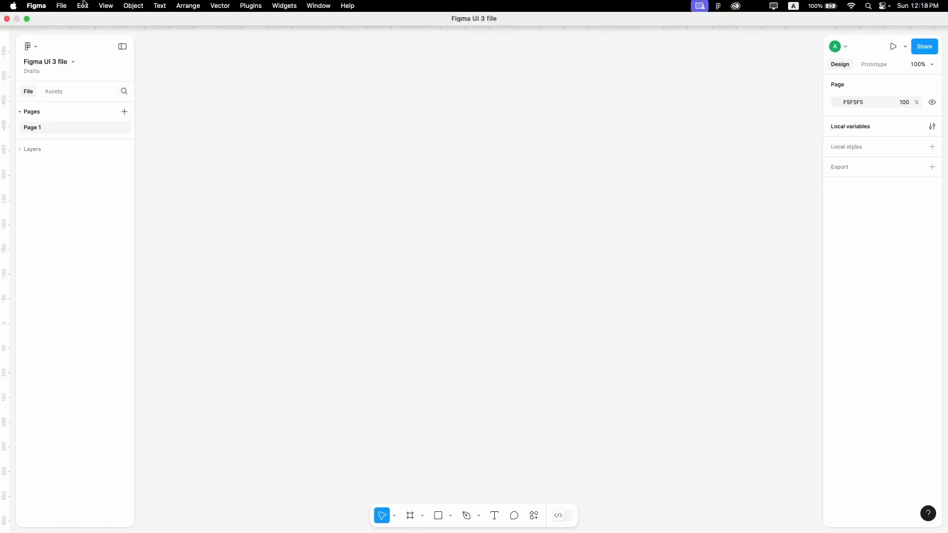
{"action": "left_click", "coordinate": [106, 6]}
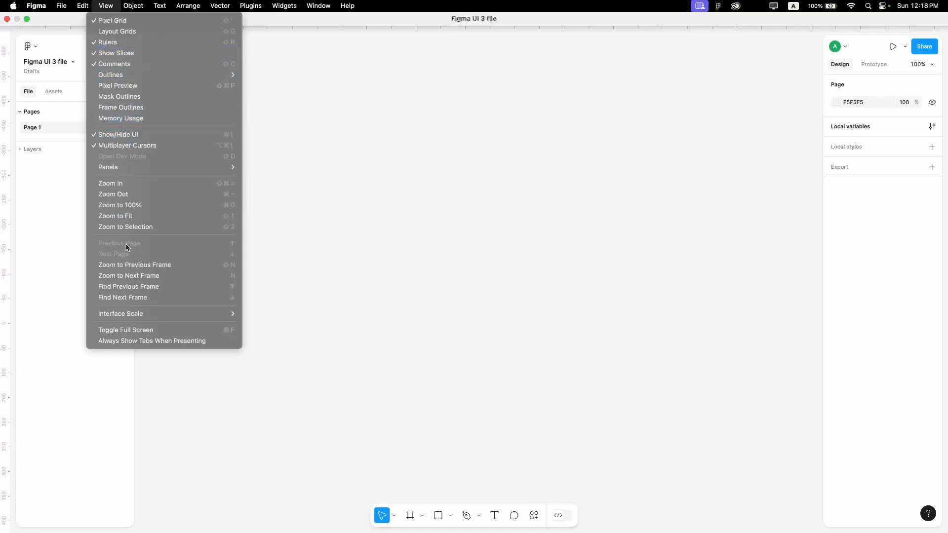
{"action": "mouse_move", "coordinate": [142, 9]}
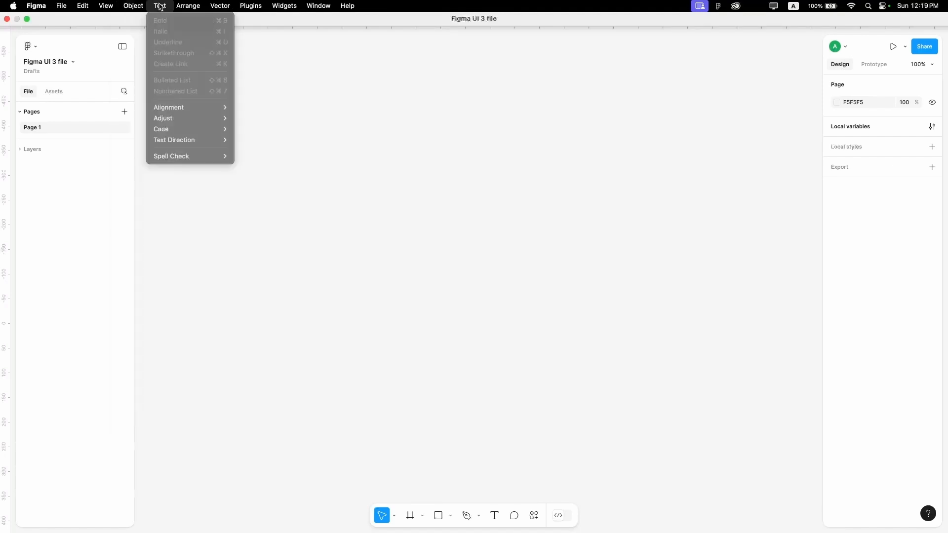
{"action": "mouse_move", "coordinate": [196, 10]}
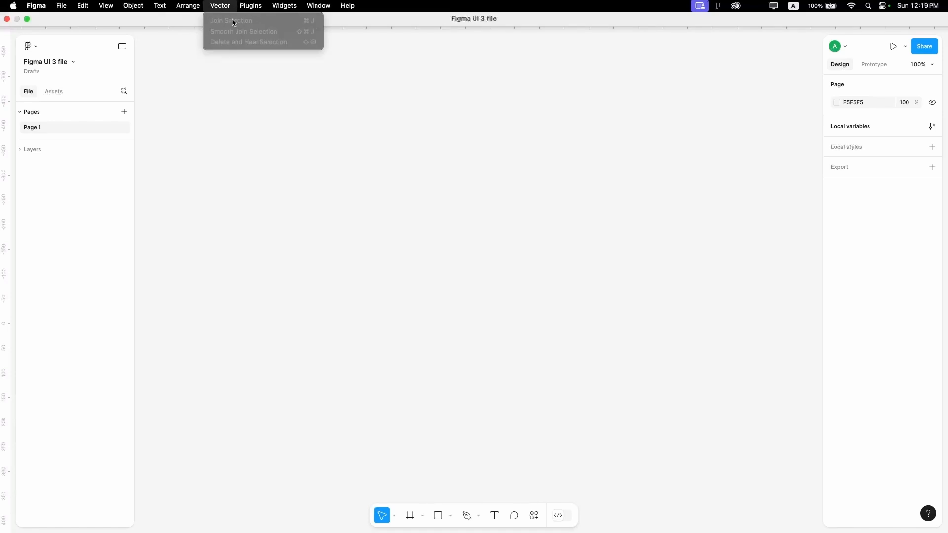
{"action": "mouse_move", "coordinate": [254, 8]}
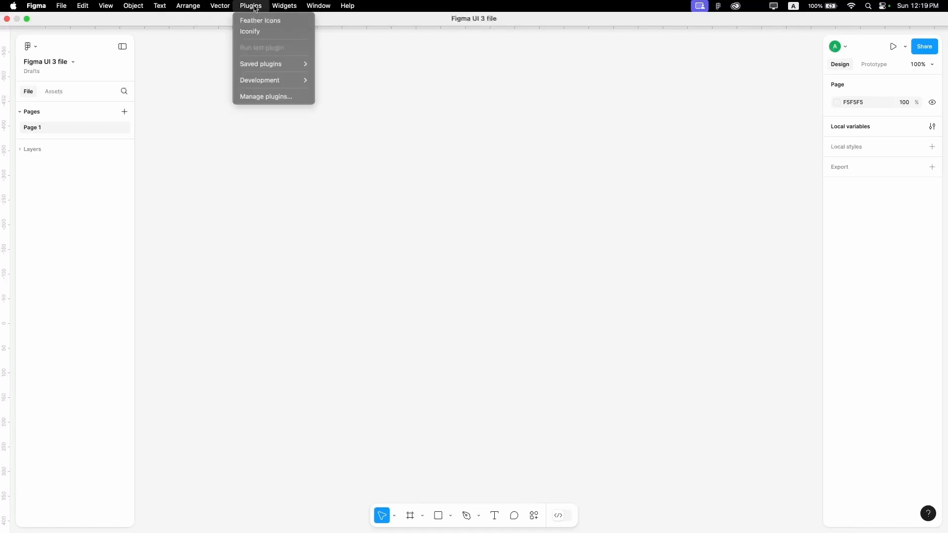
{"action": "mouse_move", "coordinate": [317, 9]}
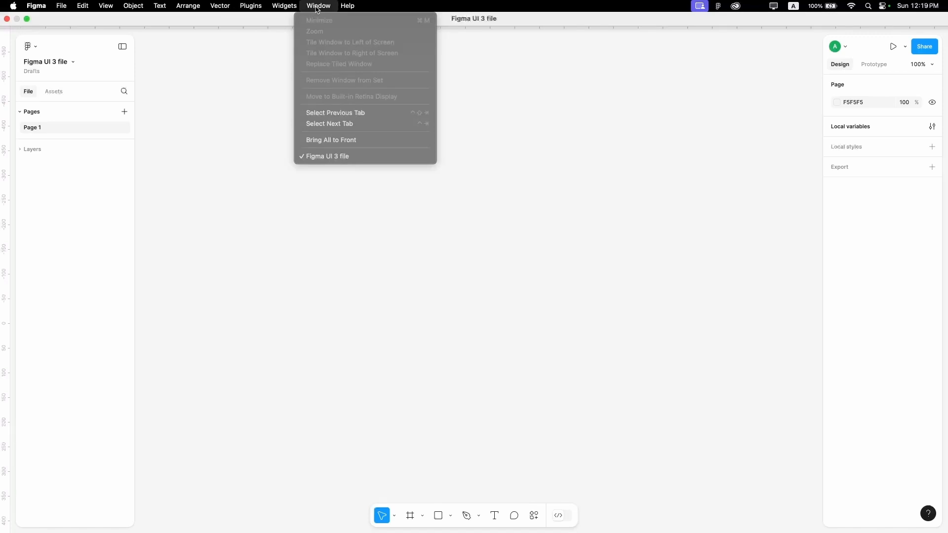
{"action": "mouse_move", "coordinate": [347, 7]}
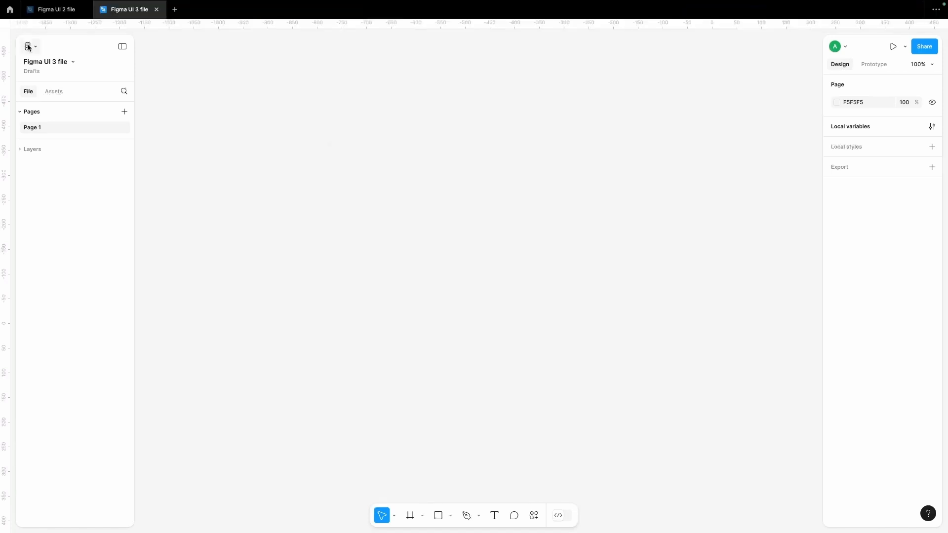
Step: Review the commands for creating, saving and exporting files, and show the file's version history
{"action": "left_click", "coordinate": [32, 47]}
{"action": "mouse_move", "coordinate": [37, 90]}
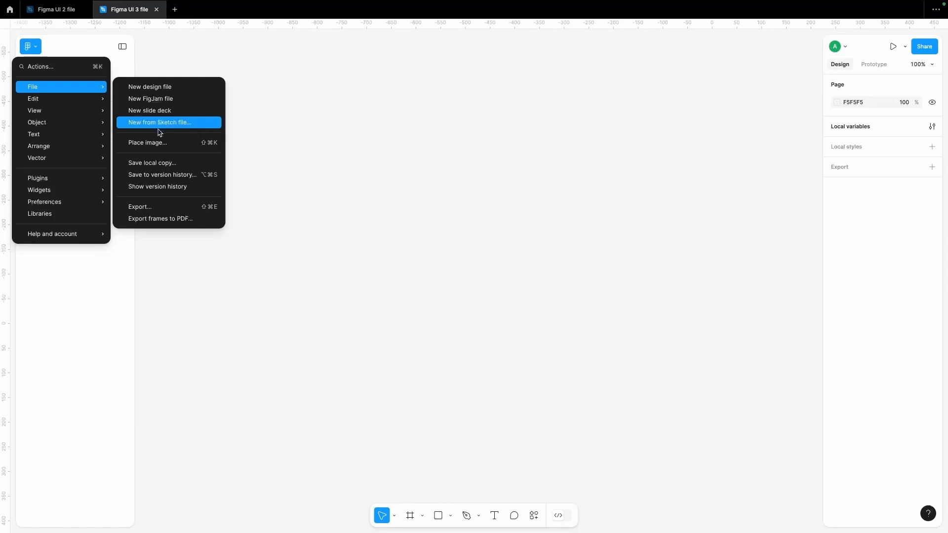
{"action": "left_click", "coordinate": [160, 189]}
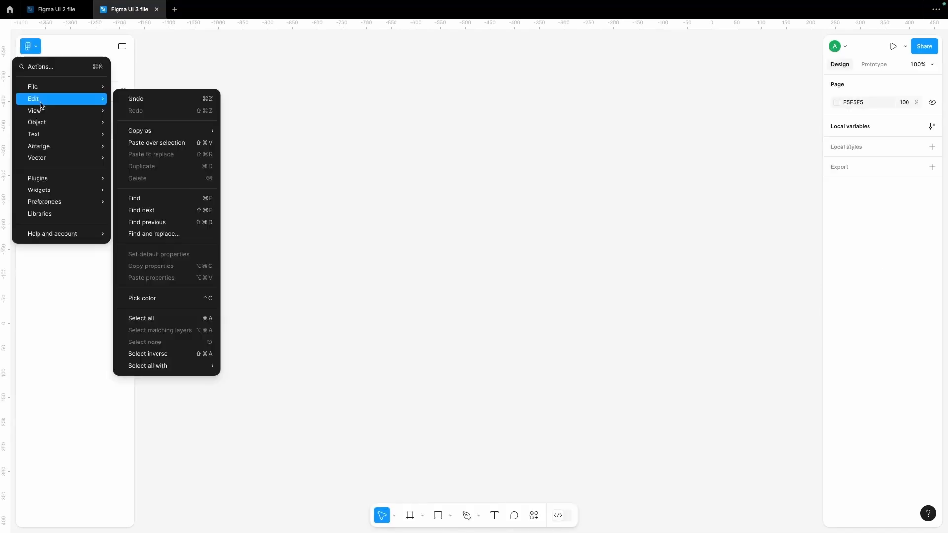
Step: Review the editing commands, open Find for the current file and close it again
{"action": "mouse_move", "coordinate": [159, 133]}
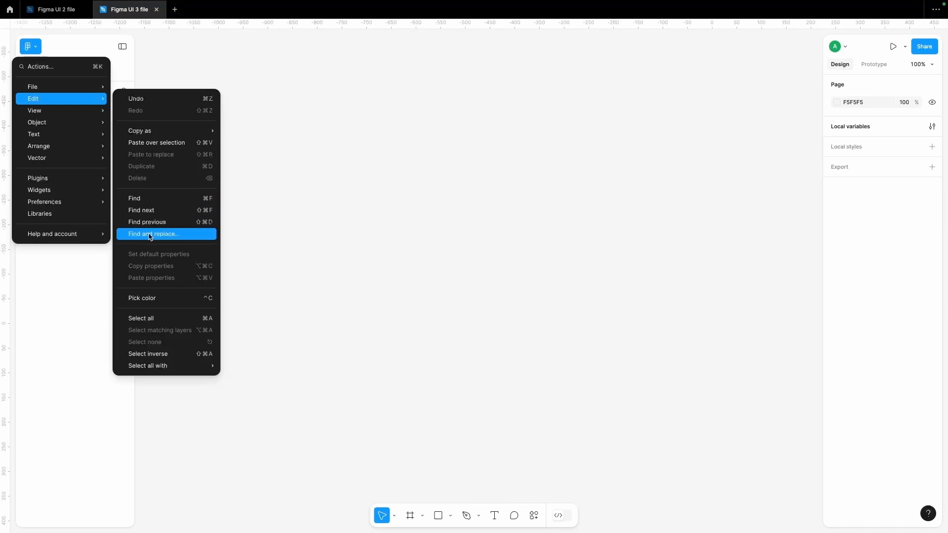
{"action": "left_click", "coordinate": [154, 199]}
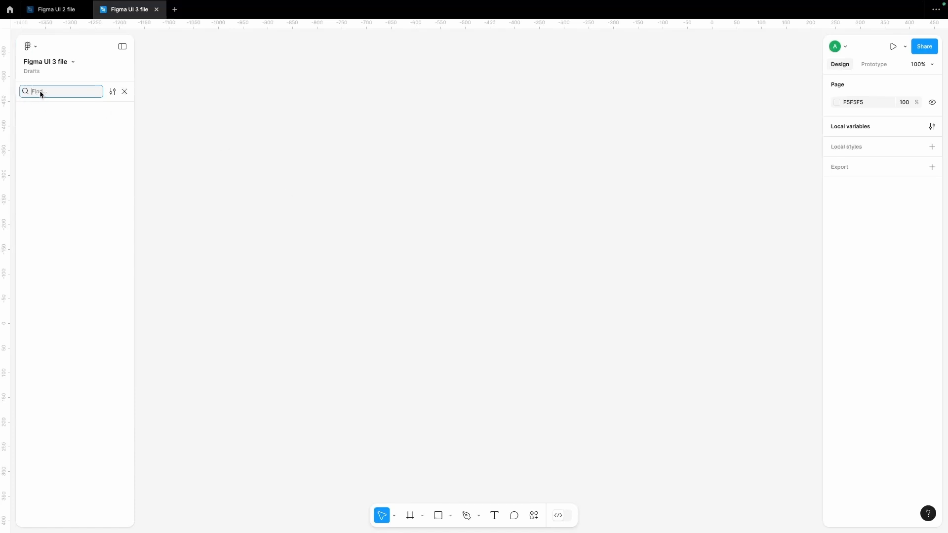
{"action": "left_click", "coordinate": [122, 94]}
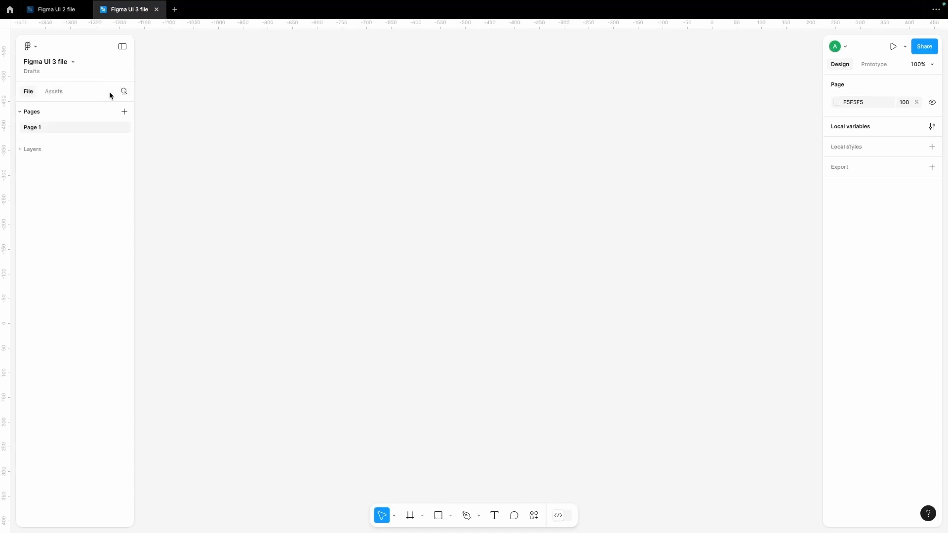
Step: Hide the pixel grid on the empty canvas
{"action": "left_click", "coordinate": [36, 46]}
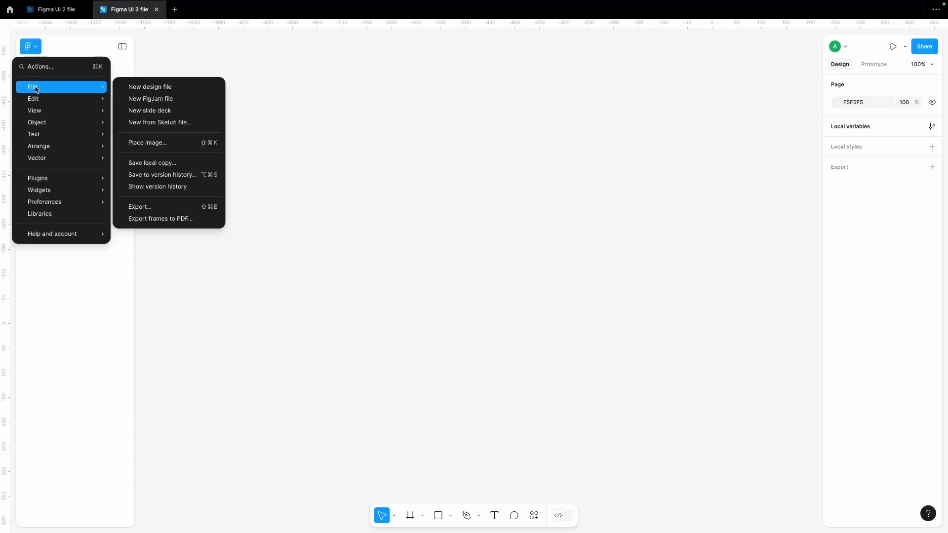
{"action": "mouse_move", "coordinate": [39, 111]}
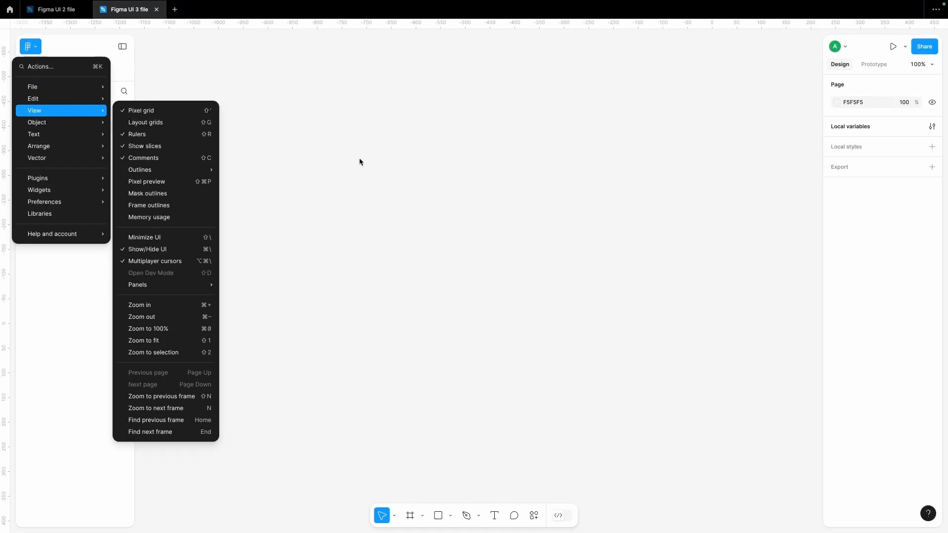
{"action": "scroll", "coordinate": [360, 159], "scroll_direction": "up", "scroll_amount": 5}
{"action": "scroll", "coordinate": [363, 162], "scroll_direction": "up", "scroll_amount": 7}
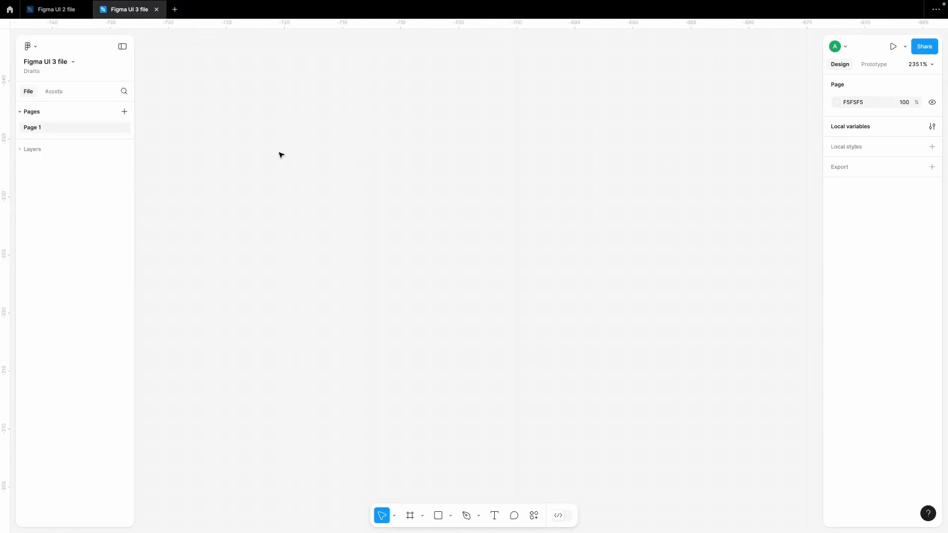
{"action": "scroll", "coordinate": [410, 208], "scroll_direction": "up", "scroll_amount": 3}
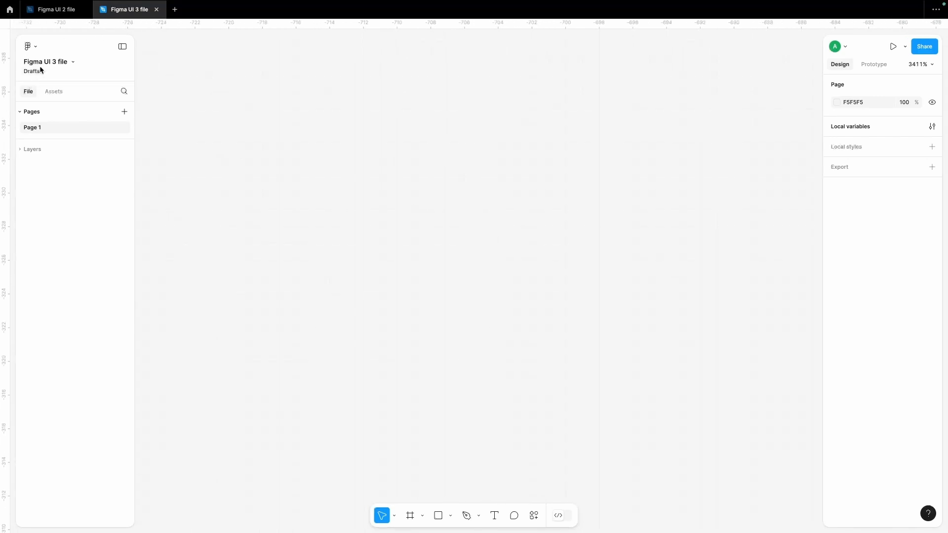
{"action": "left_click", "coordinate": [32, 42]}
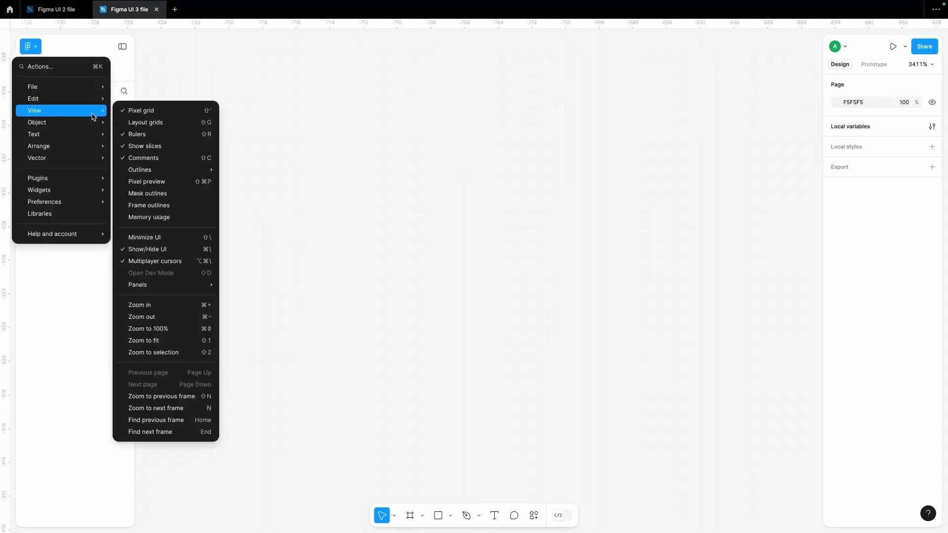
{"action": "left_click", "coordinate": [136, 112]}
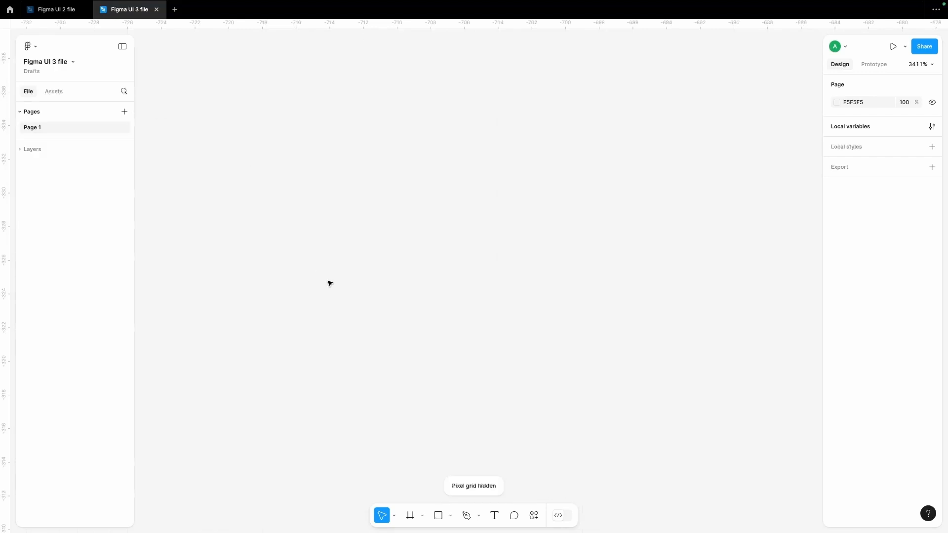
Step: Turn the canvas pixel grid back on
{"action": "left_click", "coordinate": [38, 49]}
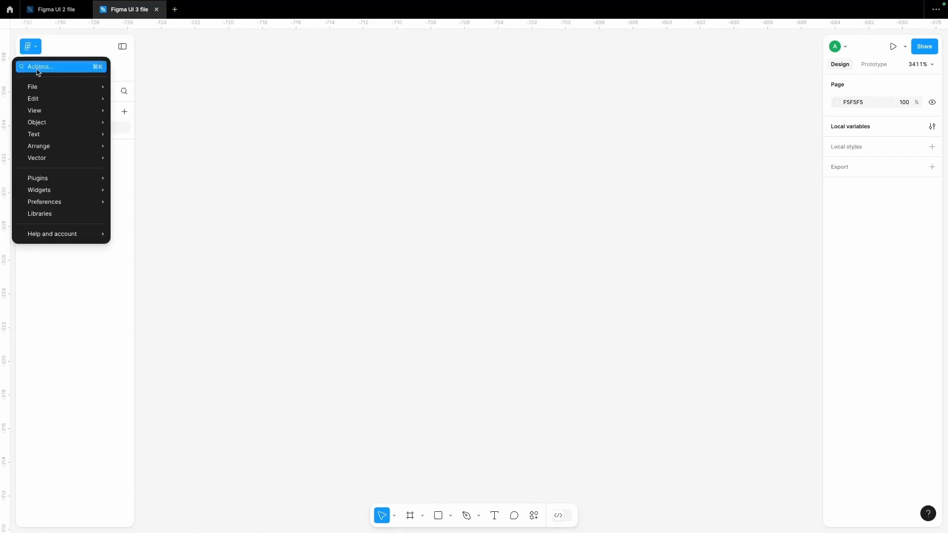
{"action": "mouse_move", "coordinate": [42, 110]}
{"action": "left_click", "coordinate": [143, 113]}
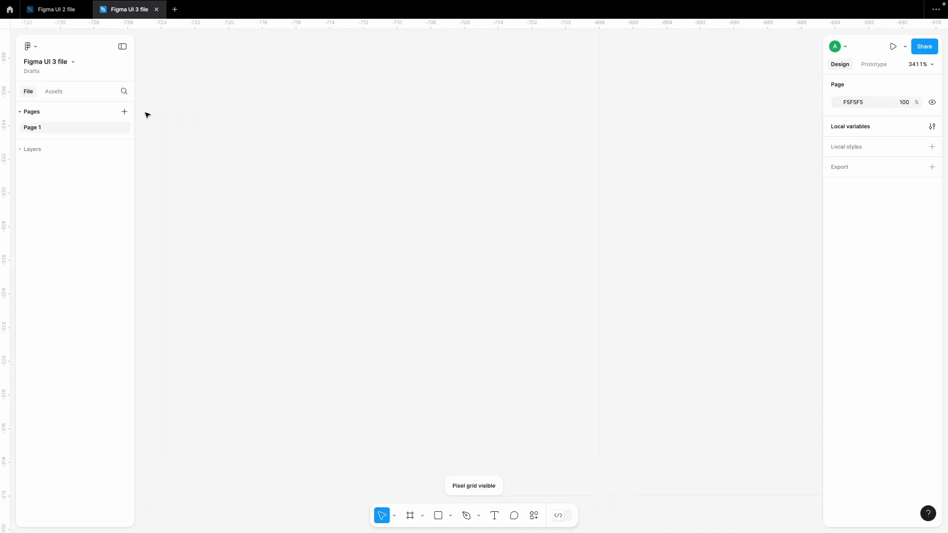
Step: Review the commands for grids, rulers, outlines, interface visibility, panels and zoom, and look at the frame tool variants
{"action": "left_click", "coordinate": [35, 50]}
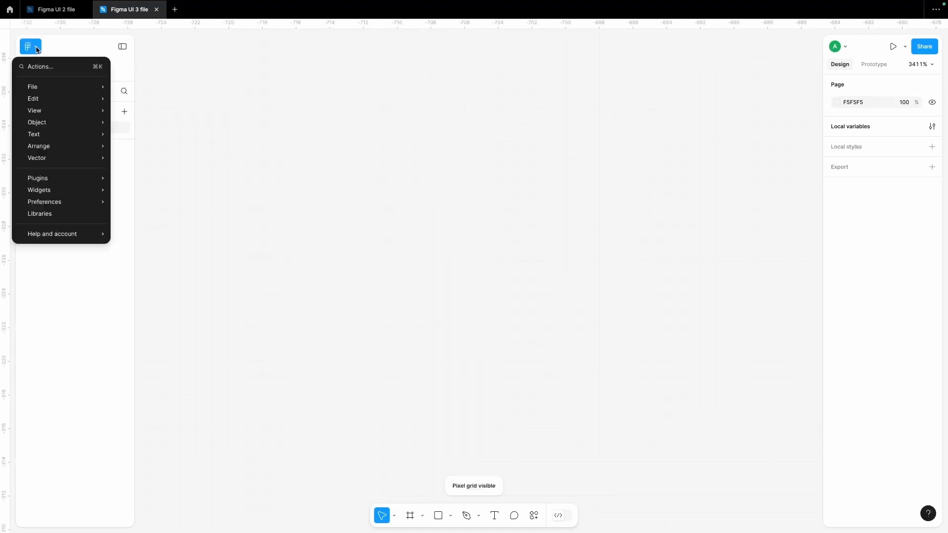
{"action": "mouse_move", "coordinate": [44, 111]}
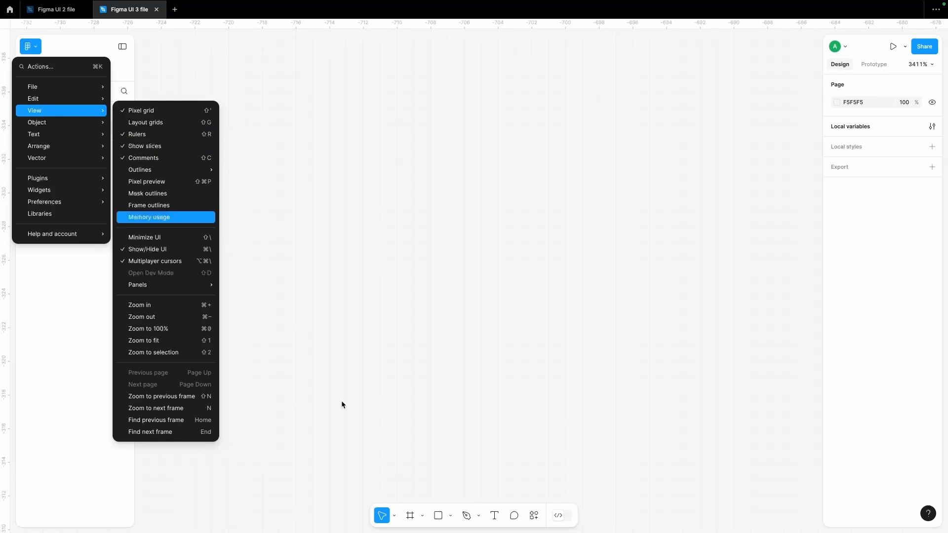
{"action": "left_click", "coordinate": [422, 516]}
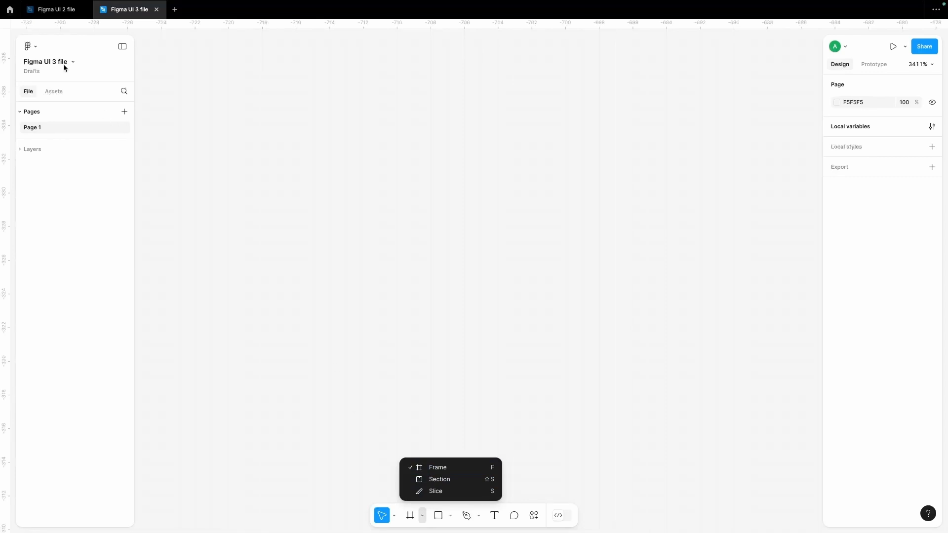
{"action": "left_click", "coordinate": [31, 47]}
{"action": "left_click", "coordinate": [31, 46]}
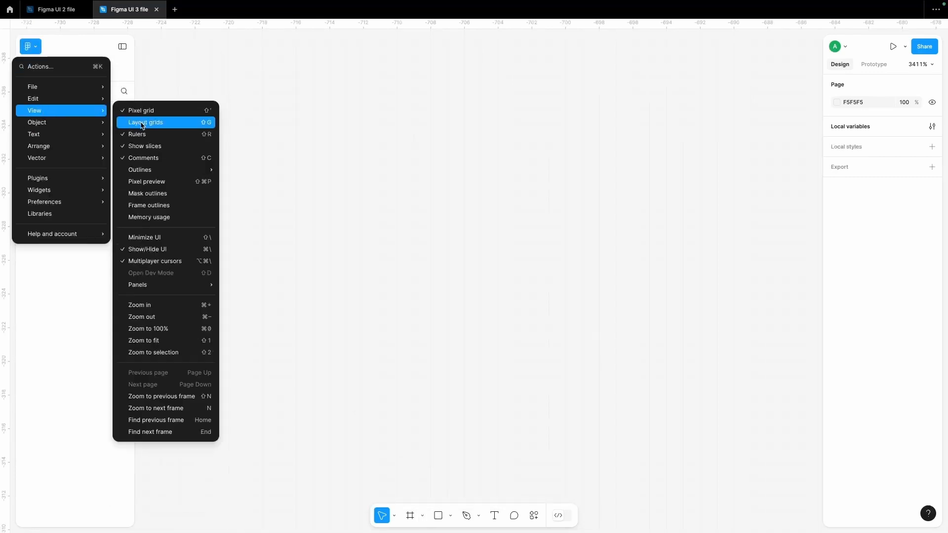
{"action": "mouse_move", "coordinate": [150, 173]}
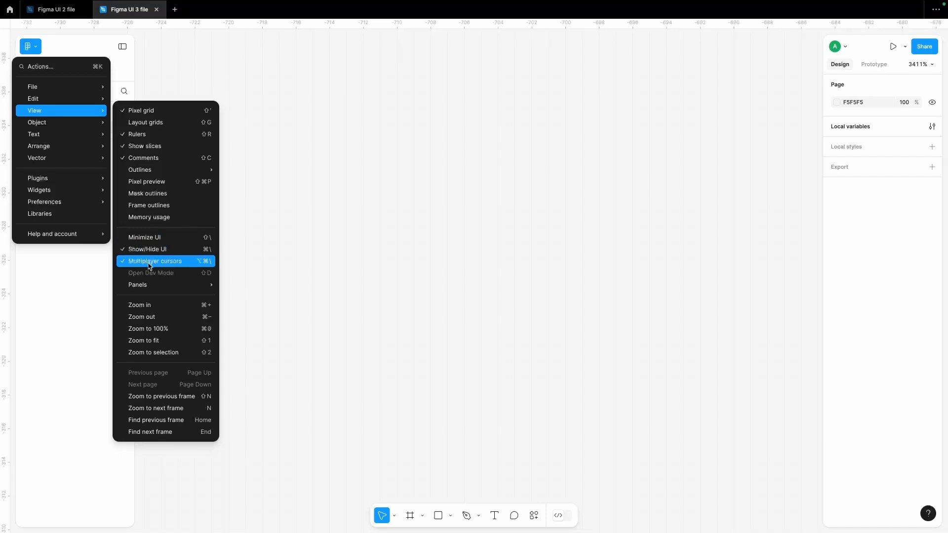
{"action": "mouse_move", "coordinate": [148, 287]}
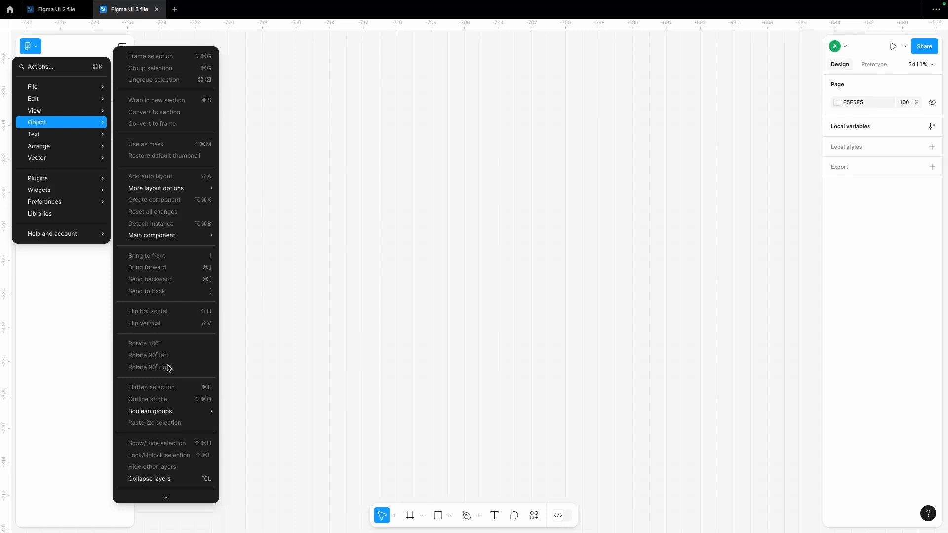
Step: Examine the object, text and arrange commands, including the boolean group and text case options
{"action": "mouse_move", "coordinate": [165, 412]}
{"action": "scroll", "coordinate": [174, 428], "scroll_direction": "down", "scroll_amount": 2}
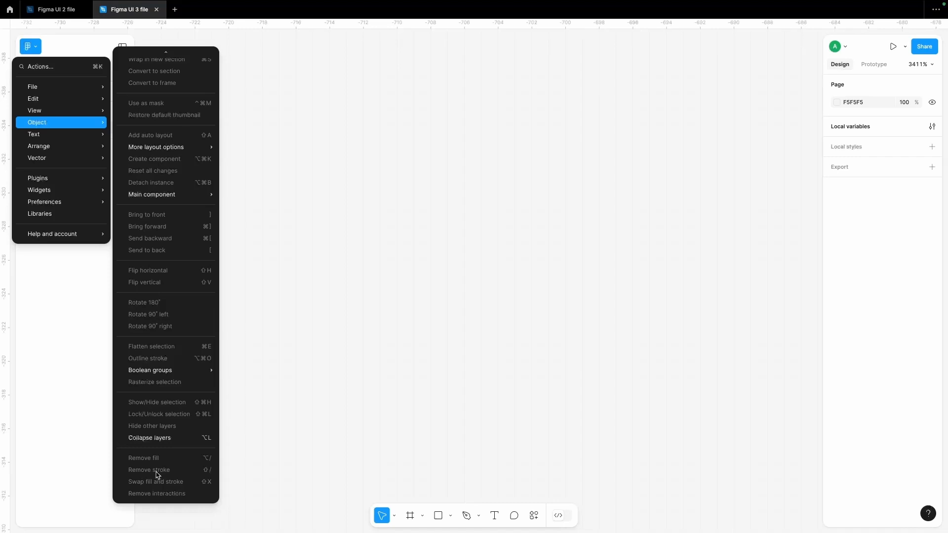
{"action": "mouse_move", "coordinate": [75, 136]}
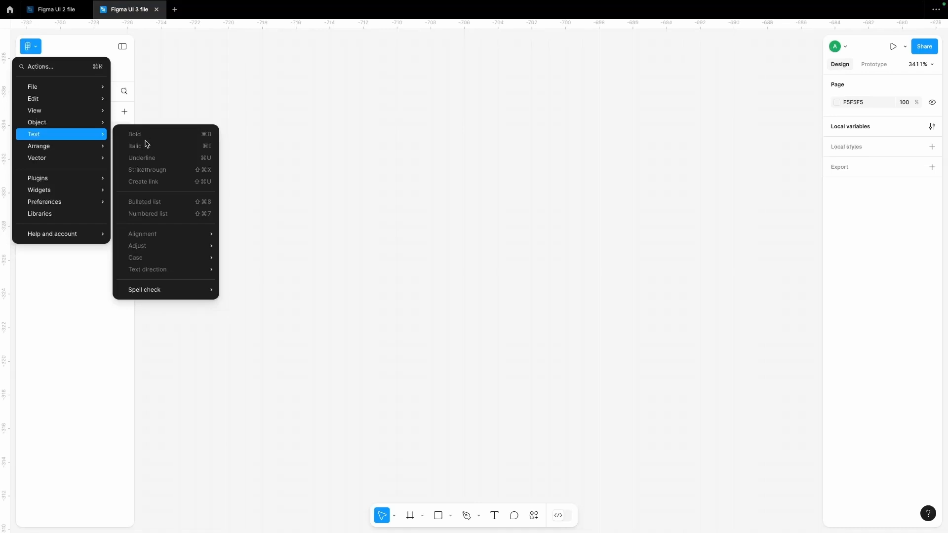
{"action": "mouse_move", "coordinate": [144, 236]}
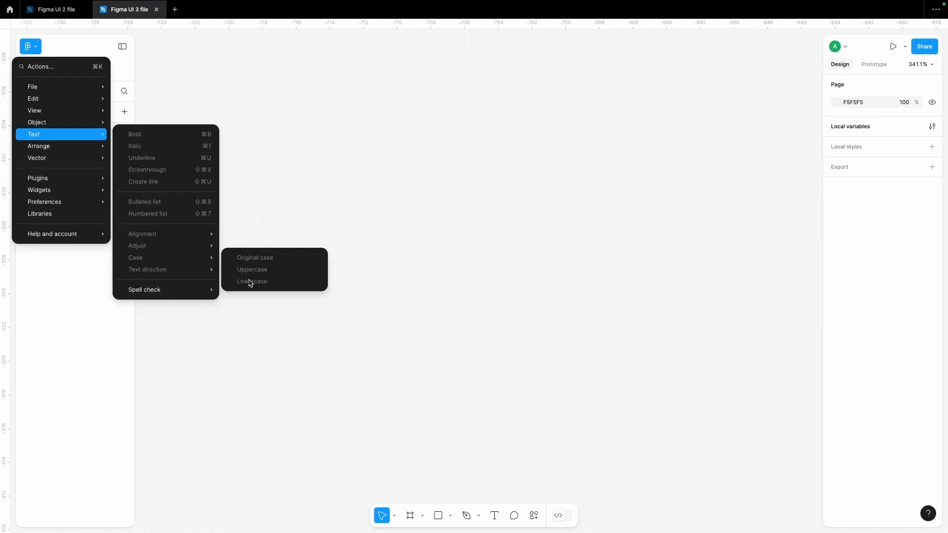
{"action": "mouse_move", "coordinate": [182, 273]}
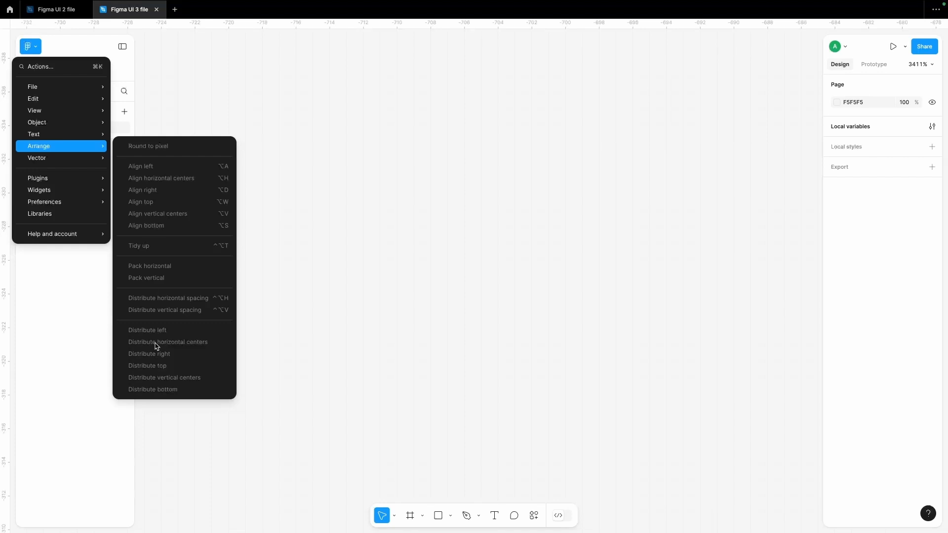
{"action": "left_click", "coordinate": [327, 333]}
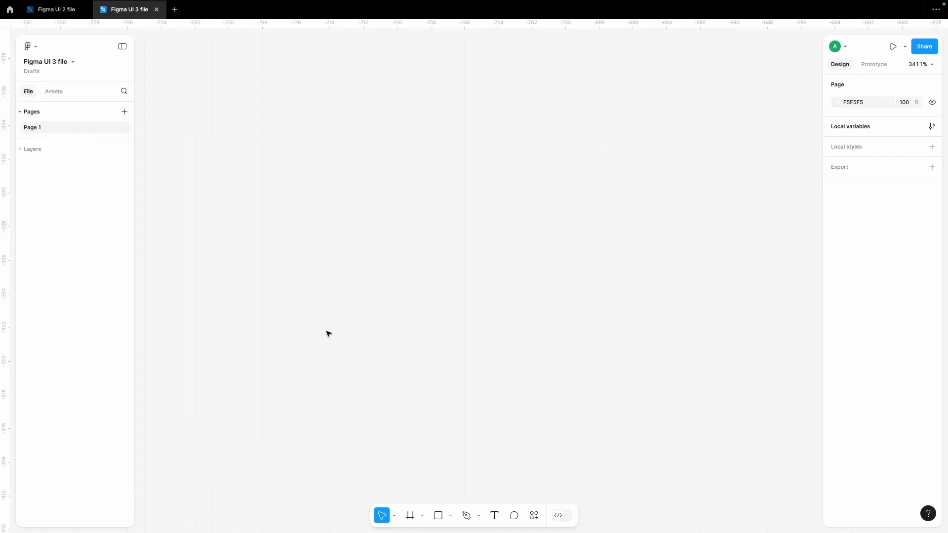
Step: Draw a 12 × 12 rectangle on the canvas and check the vector commands available for it
{"action": "key", "text": "r"}
{"action": "mouse_move", "coordinate": [398, 126]}
{"action": "left_mouse_down"}
{"action": "mouse_move", "coordinate": [497, 264]}
{"action": "mouse_move", "coordinate": [592, 323]}
{"action": "left_mouse_up"}
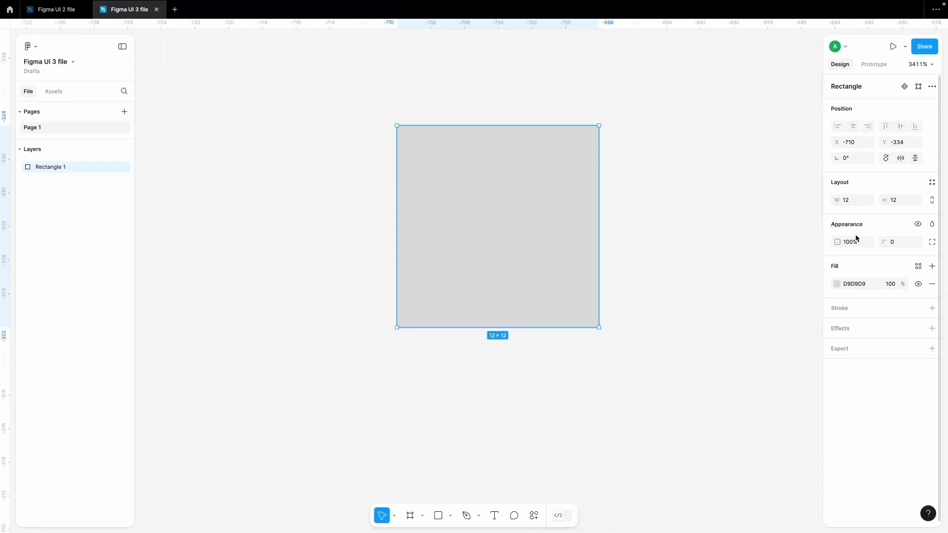
{"action": "left_click", "coordinate": [30, 47]}
{"action": "mouse_move", "coordinate": [78, 164]}
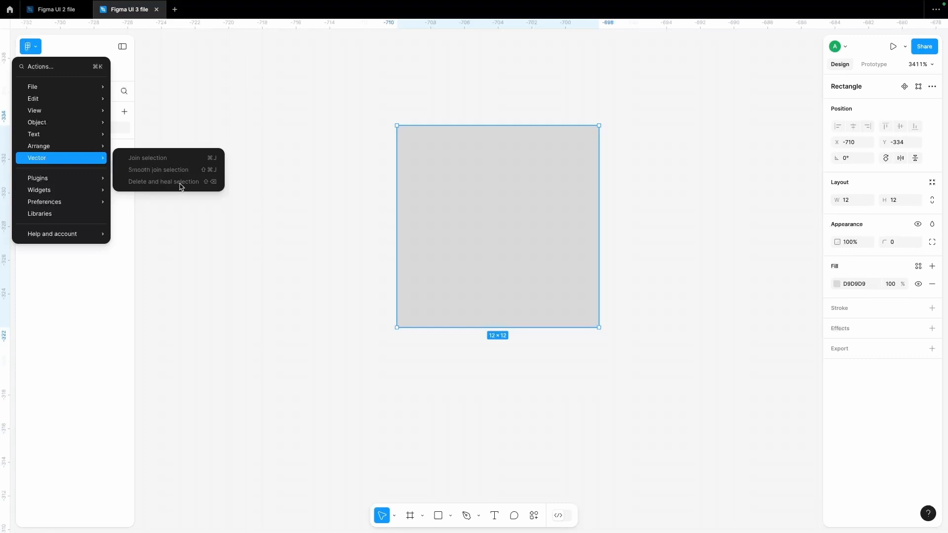
{"action": "left_click", "coordinate": [327, 229]}
Step: Delete the midpoint of the rectangle's top edge in vector editing and select the two upper corner points
{"action": "double_click", "coordinate": [494, 212]}
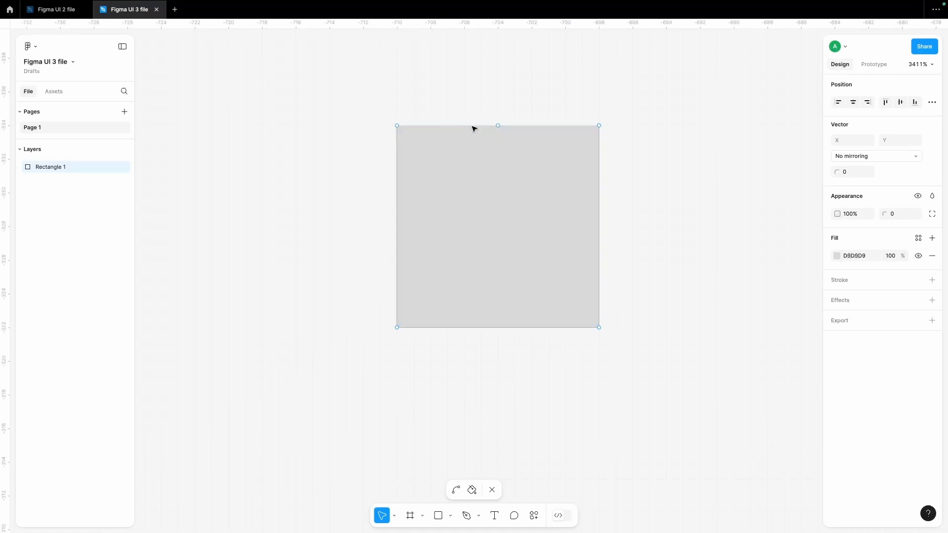
{"action": "left_click", "coordinate": [498, 126]}
{"action": "key", "text": "Delete"}
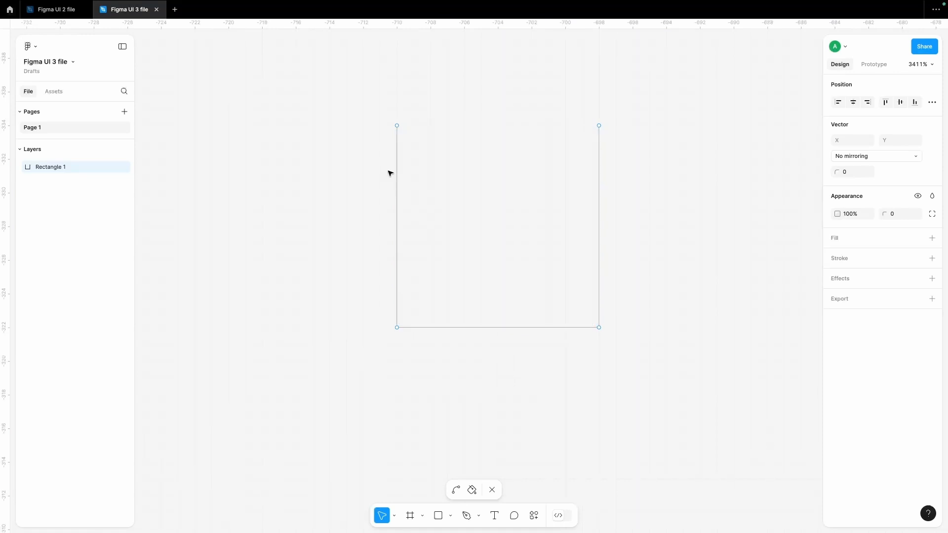
{"action": "left_click_drag", "start_coordinate": [385, 114], "coordinate": [641, 149]}
Step: Review the preferences for snapping, layers, zooming and opacity, and look at the available interface themes
{"action": "left_click", "coordinate": [30, 46]}
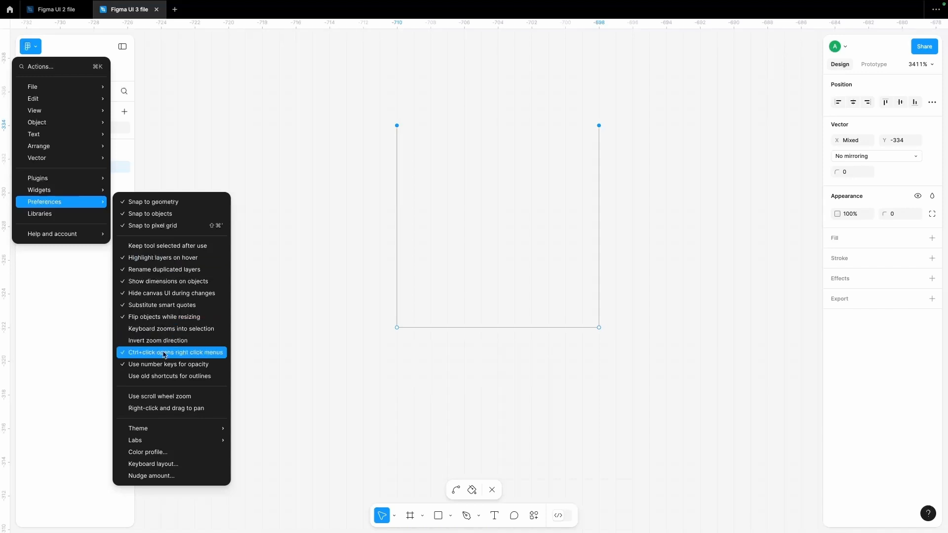
{"action": "mouse_move", "coordinate": [152, 433]}
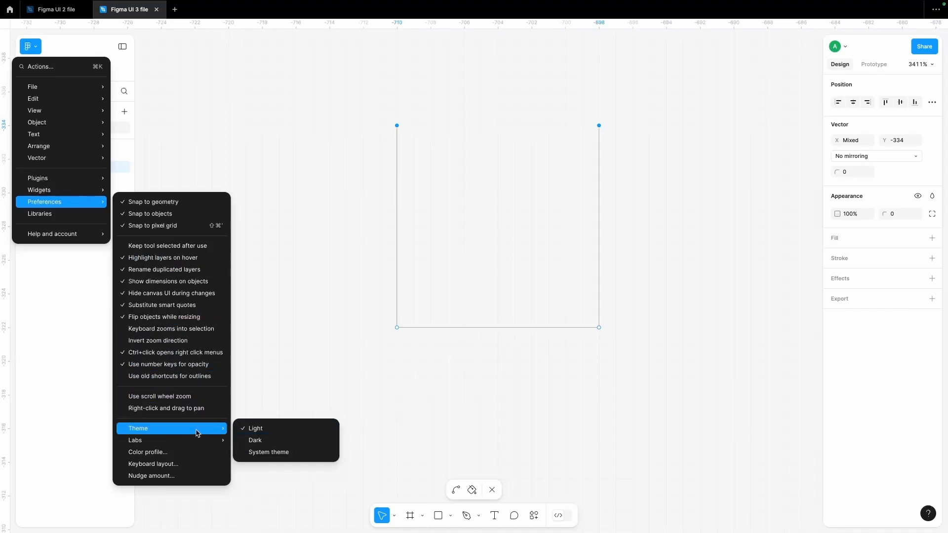
{"action": "left_click", "coordinate": [262, 440]}
Step: Open the nudge amount settings, check the small and big nudge fields, and close the dialog
{"action": "left_click", "coordinate": [29, 46]}
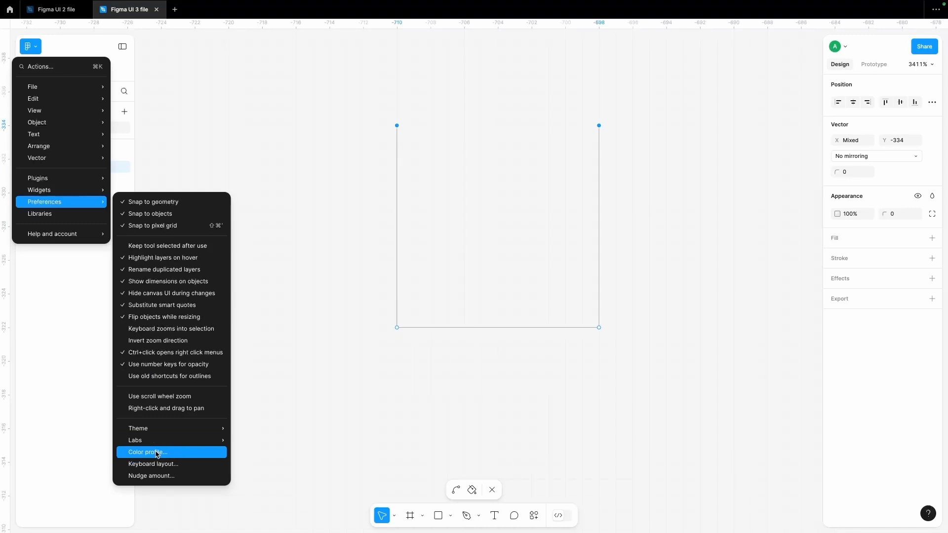
{"action": "left_click", "coordinate": [150, 476]}
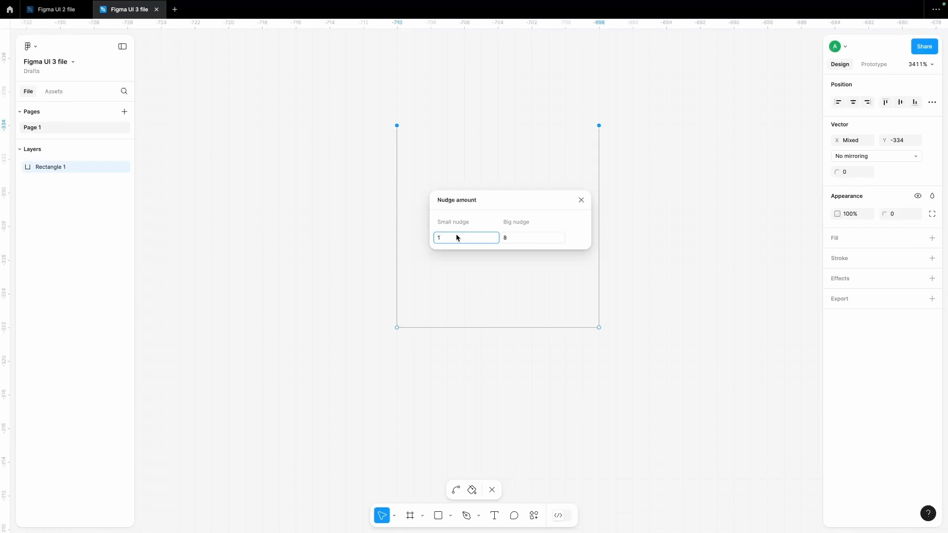
{"action": "left_click", "coordinate": [530, 241]}
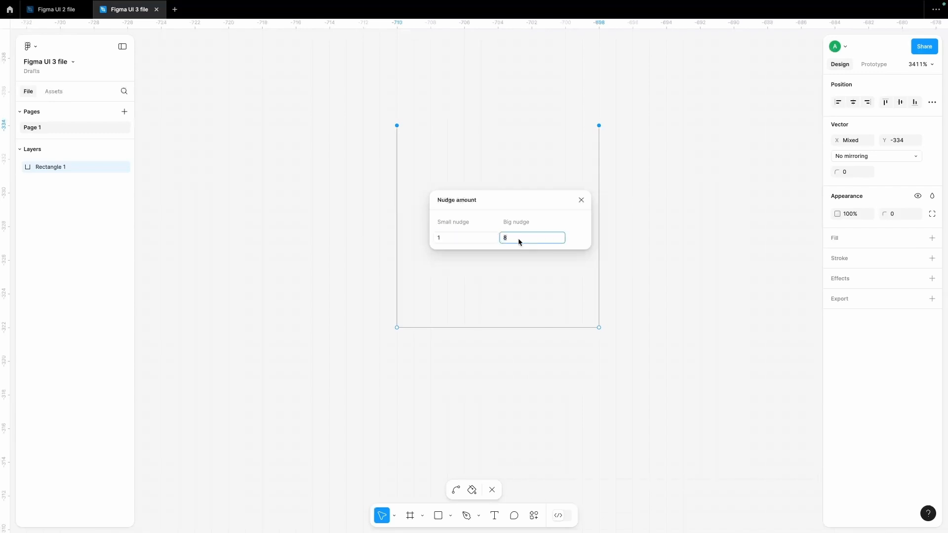
{"action": "key", "text": "Return"}
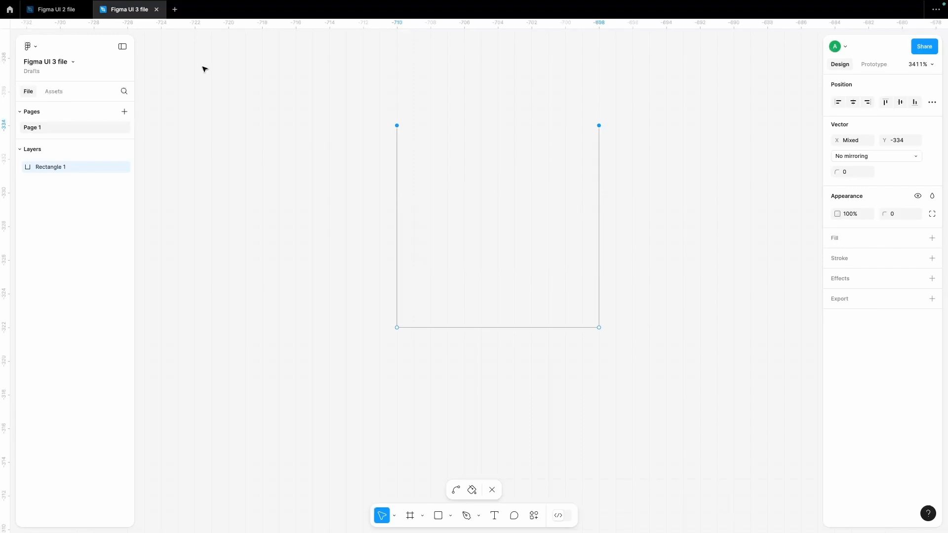
Step: Open the keyboard layout settings, browse the shortcuts for tools, zoom, text, shapes, transform, arrange and components, and close the overview
{"action": "left_click", "coordinate": [34, 49]}
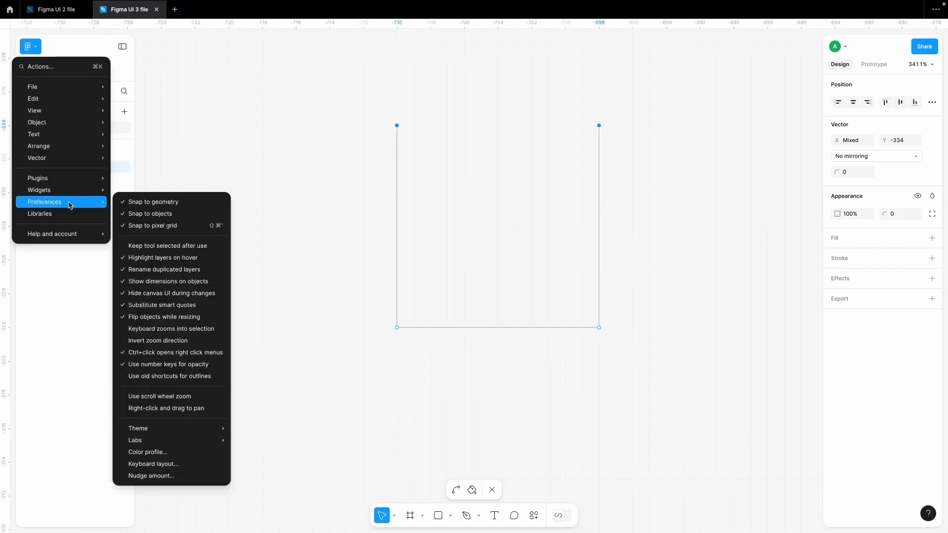
{"action": "left_click", "coordinate": [179, 464]}
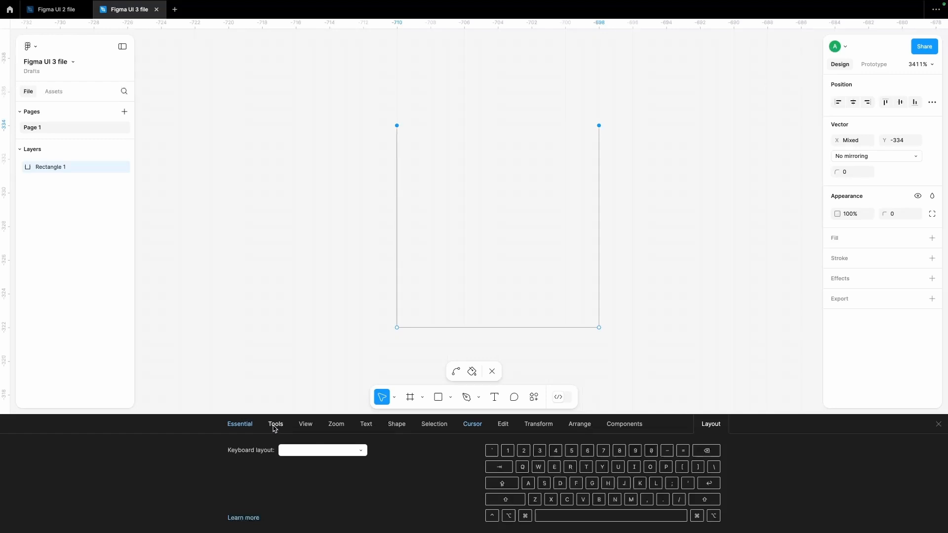
{"action": "left_click", "coordinate": [275, 427]}
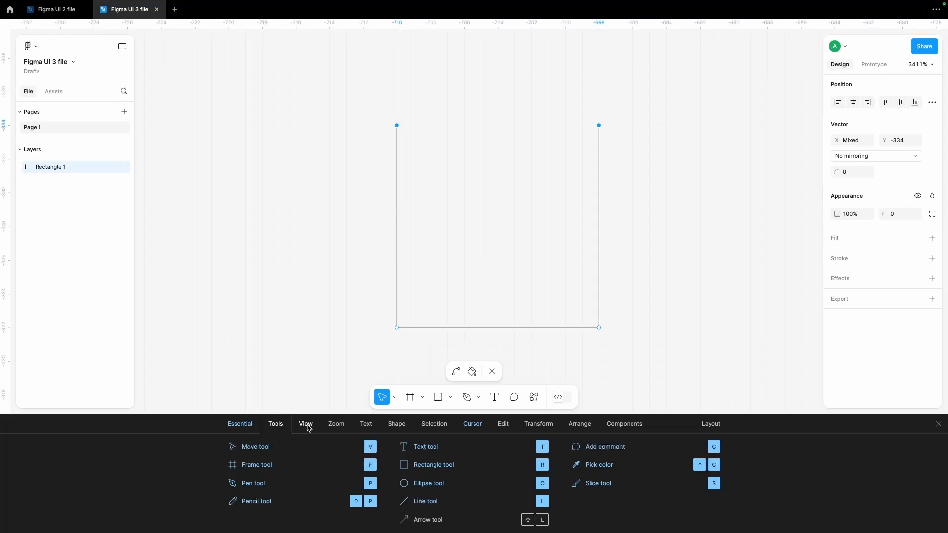
{"action": "left_click", "coordinate": [336, 425]}
{"action": "left_click", "coordinate": [366, 425]}
{"action": "left_click", "coordinate": [398, 428]}
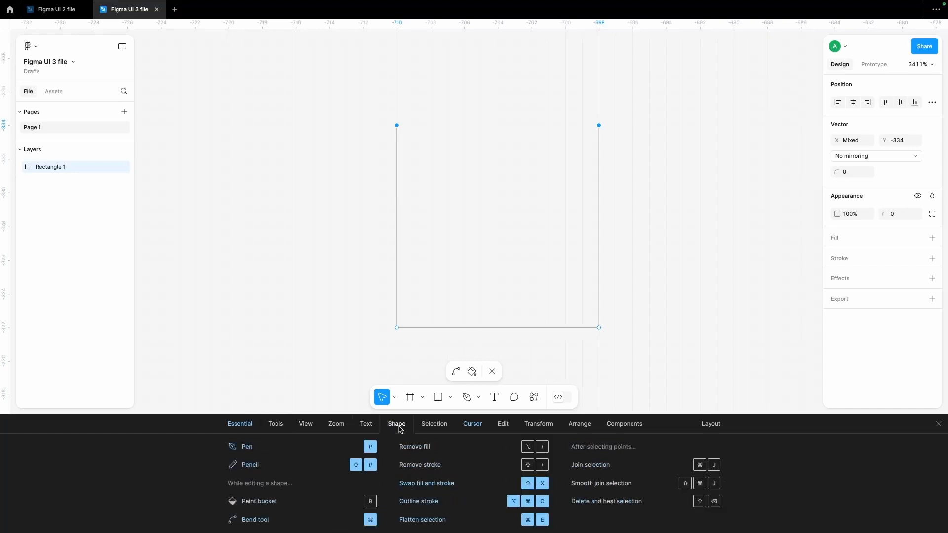
{"action": "left_click", "coordinate": [538, 426]}
{"action": "left_click", "coordinate": [579, 426]}
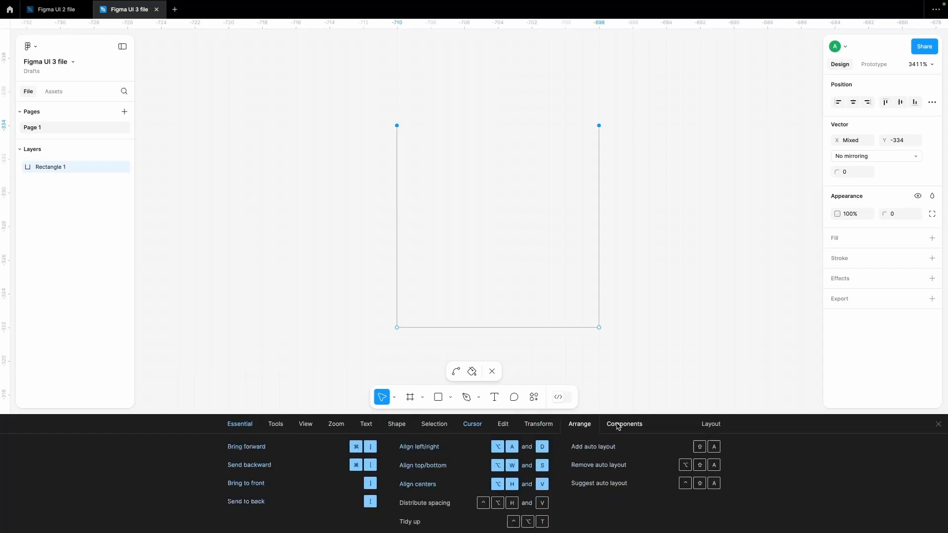
{"action": "left_click", "coordinate": [618, 427]}
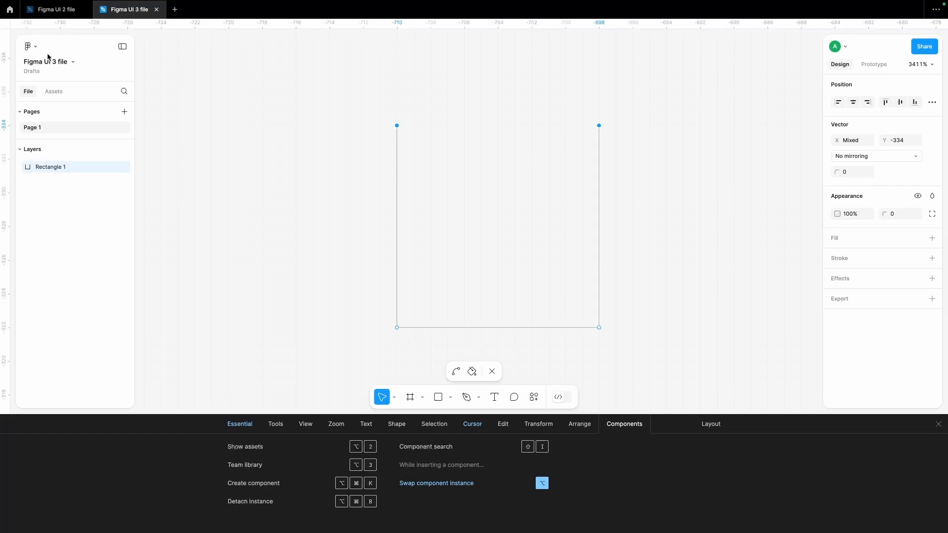
{"action": "left_click", "coordinate": [938, 425]}
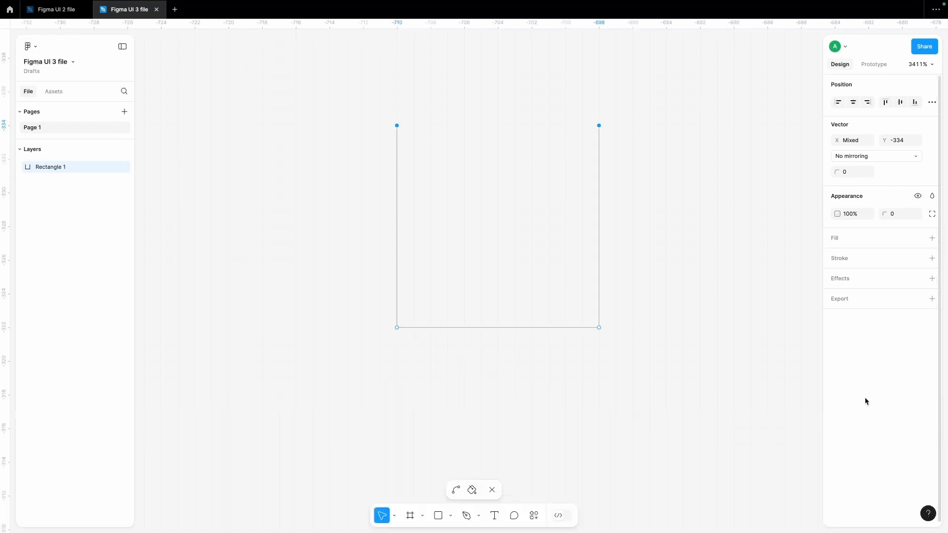
Step: Show the libraries available among the file's assets and clear the rectangle's selection
{"action": "left_click", "coordinate": [31, 46]}
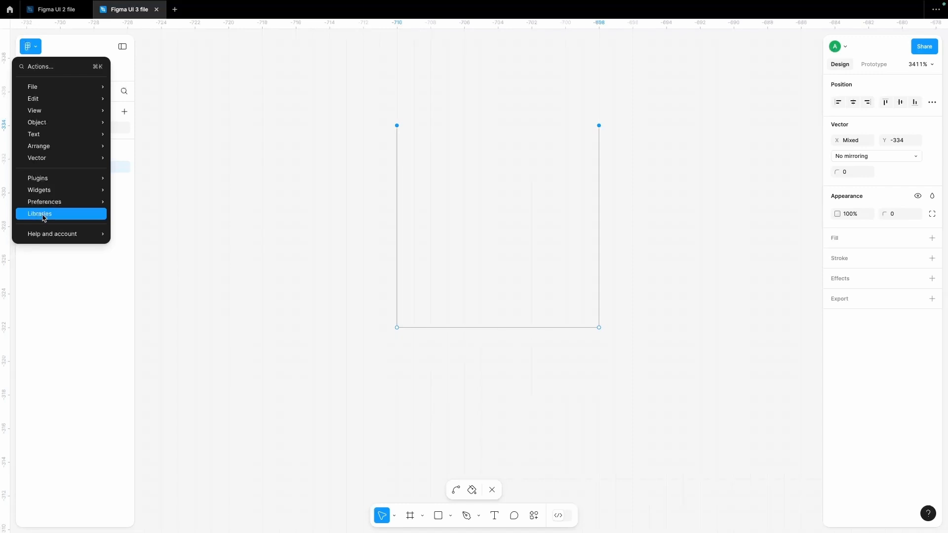
{"action": "left_click", "coordinate": [656, 102]}
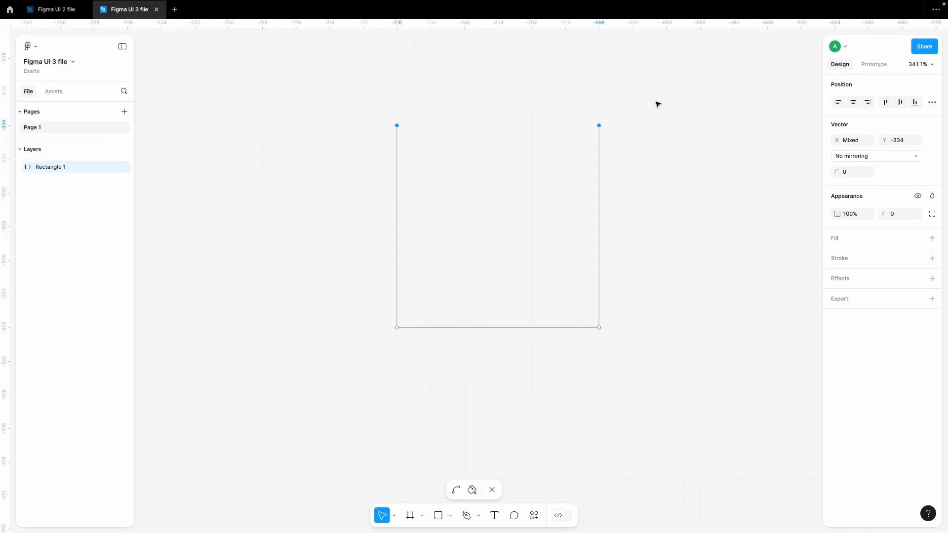
{"action": "left_click", "coordinate": [54, 92]}
{"action": "left_click", "coordinate": [306, 196]}
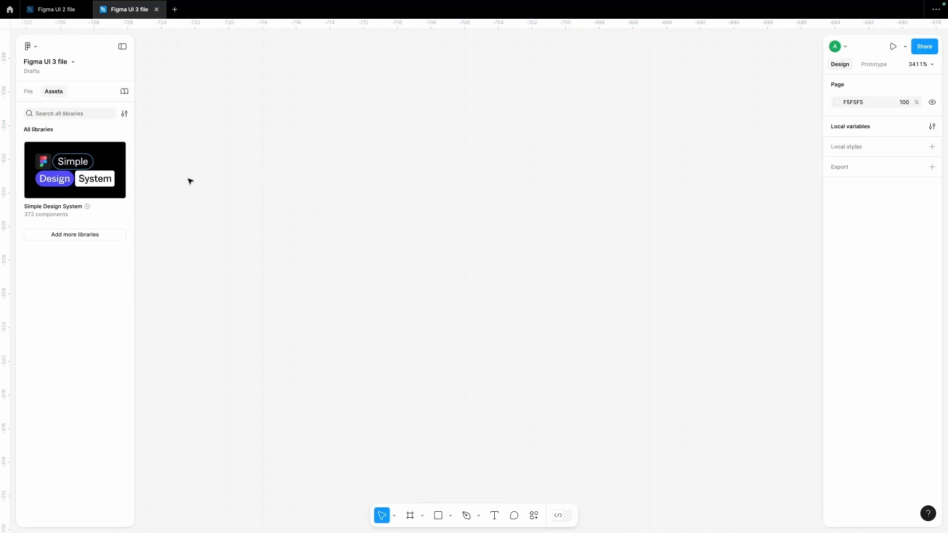
Step: Check the help and account options, and open Actions to review its suggestions and common settings
{"action": "left_click", "coordinate": [30, 47]}
{"action": "mouse_move", "coordinate": [75, 236]}
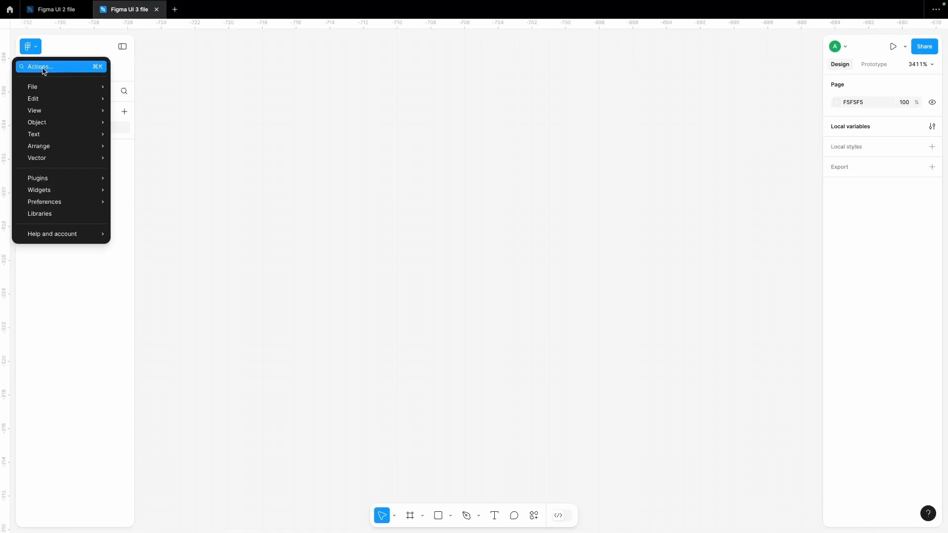
{"action": "left_click", "coordinate": [43, 68]}
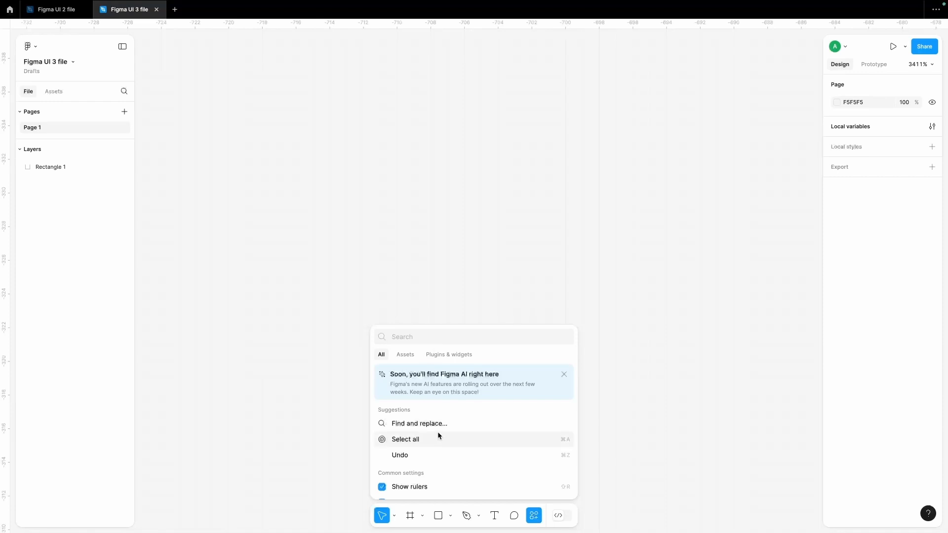
{"action": "scroll", "coordinate": [430, 474], "scroll_direction": "down", "scroll_amount": 2}
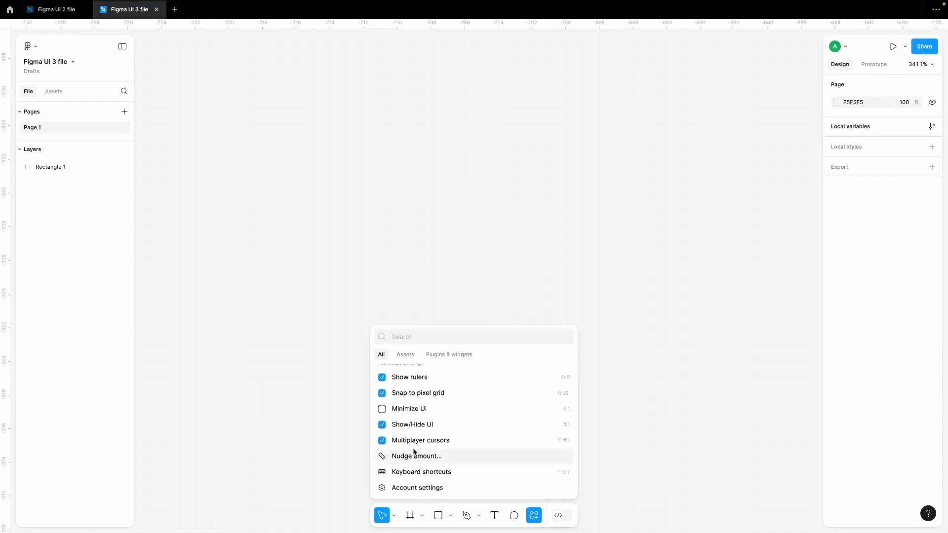
{"action": "scroll", "coordinate": [414, 452], "scroll_direction": "up", "scroll_amount": 3}
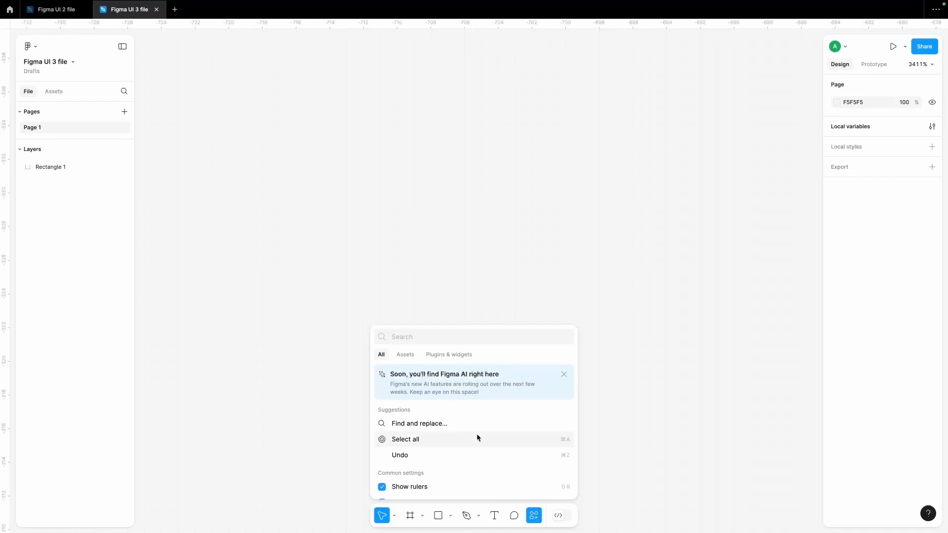
Step: Close Actions, review the file's commands and color profile choices, and check how the file name can be edited
{"action": "scroll", "coordinate": [469, 455], "scroll_direction": "down", "scroll_amount": 2}
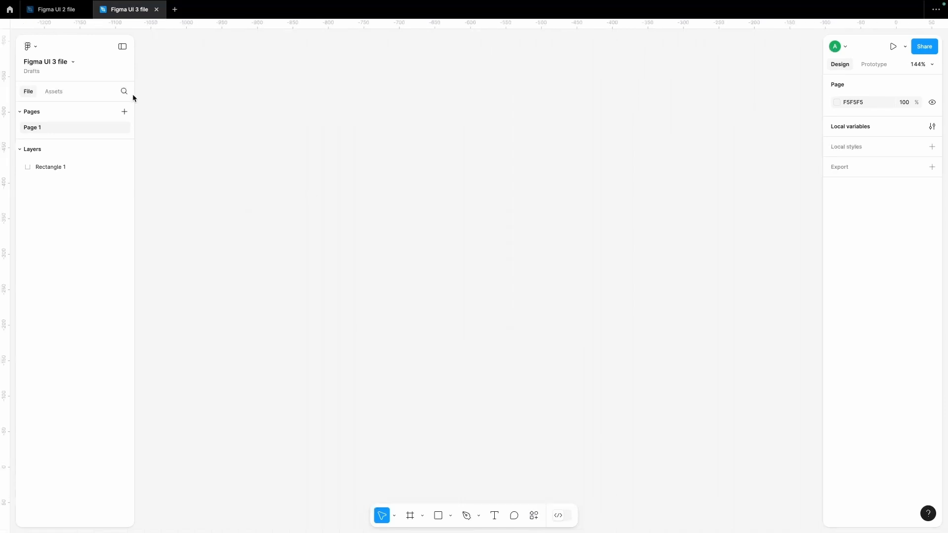
{"action": "left_click", "coordinate": [73, 63]}
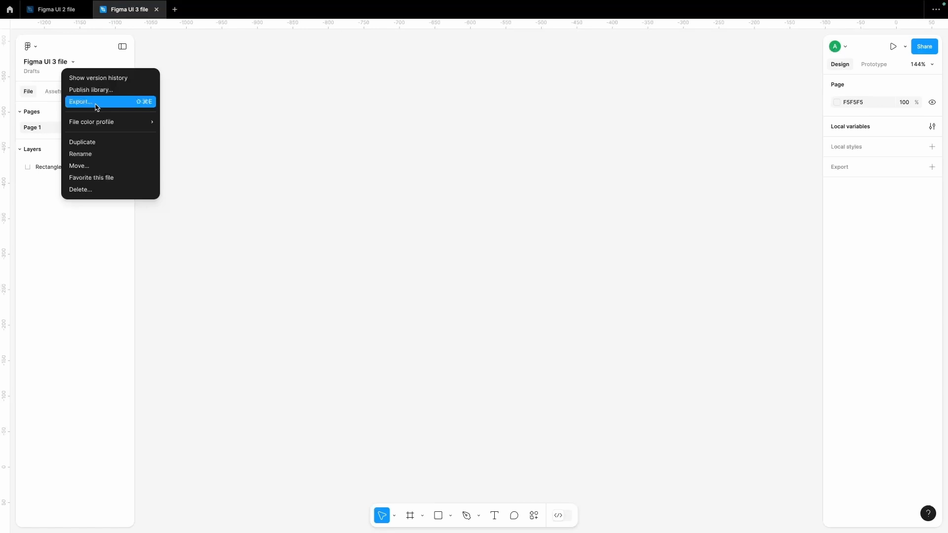
{"action": "mouse_move", "coordinate": [93, 125]}
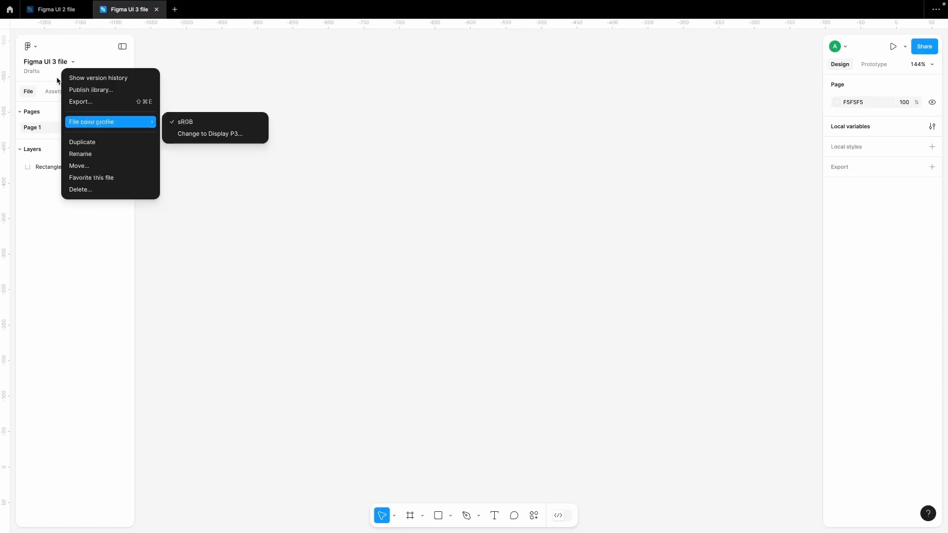
{"action": "double_click", "coordinate": [44, 63]}
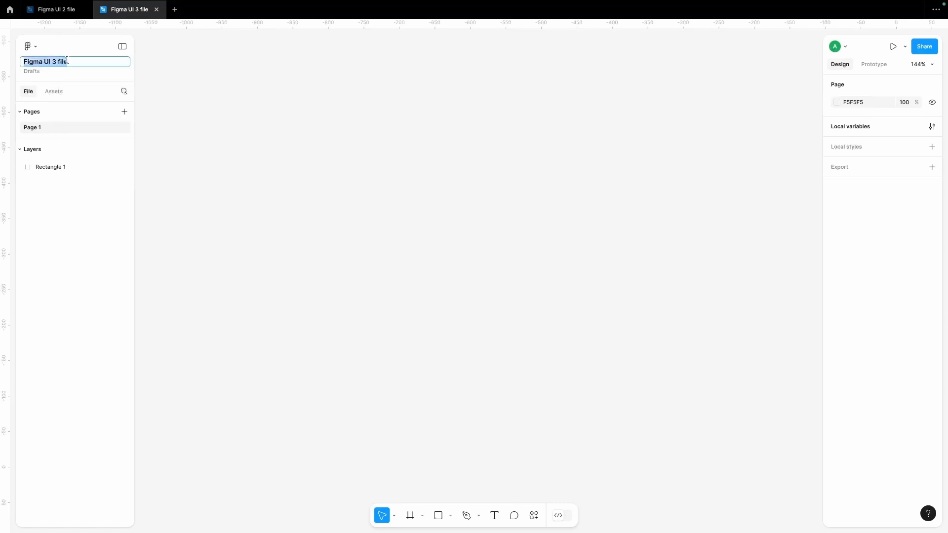
{"action": "left_click", "coordinate": [204, 91]}
{"action": "left_click", "coordinate": [74, 64]}
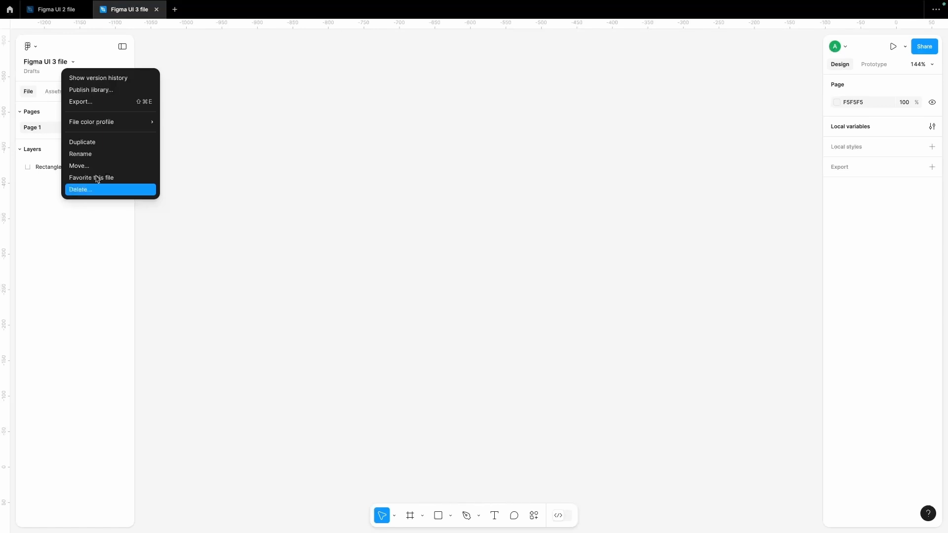
{"action": "left_click", "coordinate": [233, 92]}
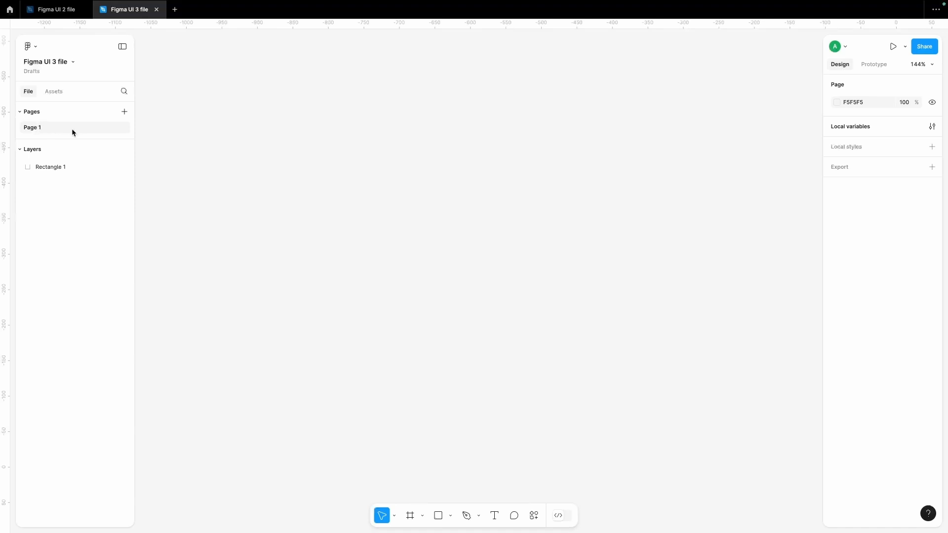
Step: Add five new pages to the file with their default names
{"action": "left_click", "coordinate": [125, 112]}
{"action": "left_click", "coordinate": [125, 111]}
{"action": "left_click", "coordinate": [125, 112]}
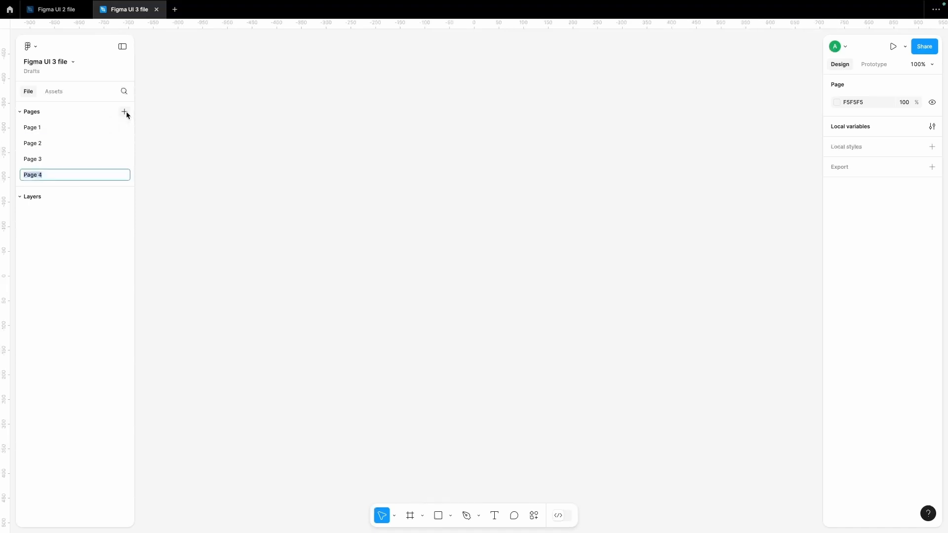
{"action": "left_click", "coordinate": [125, 112]}
{"action": "left_click", "coordinate": [125, 111]}
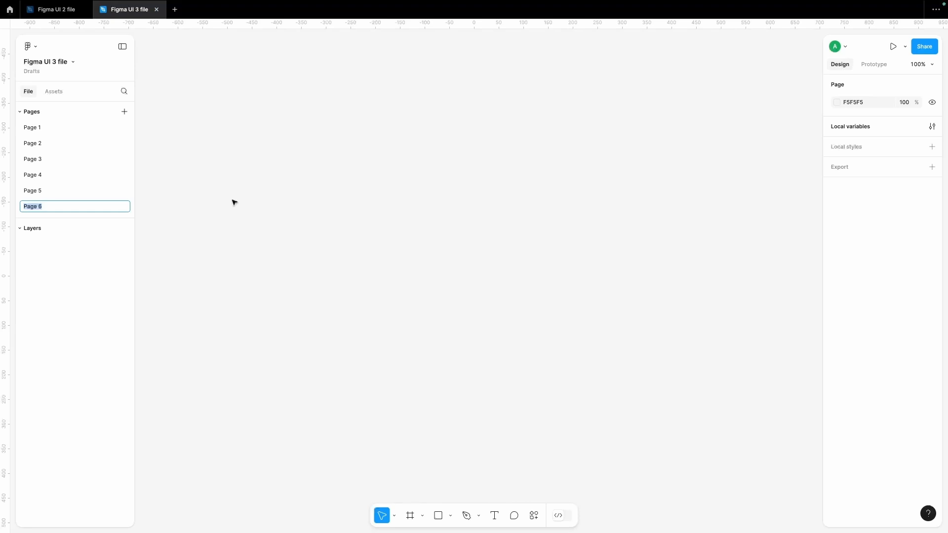
Step: Switch between Page 1 and Page 2 to compare their layers, and return to Page 1
{"action": "left_click", "coordinate": [39, 128]}
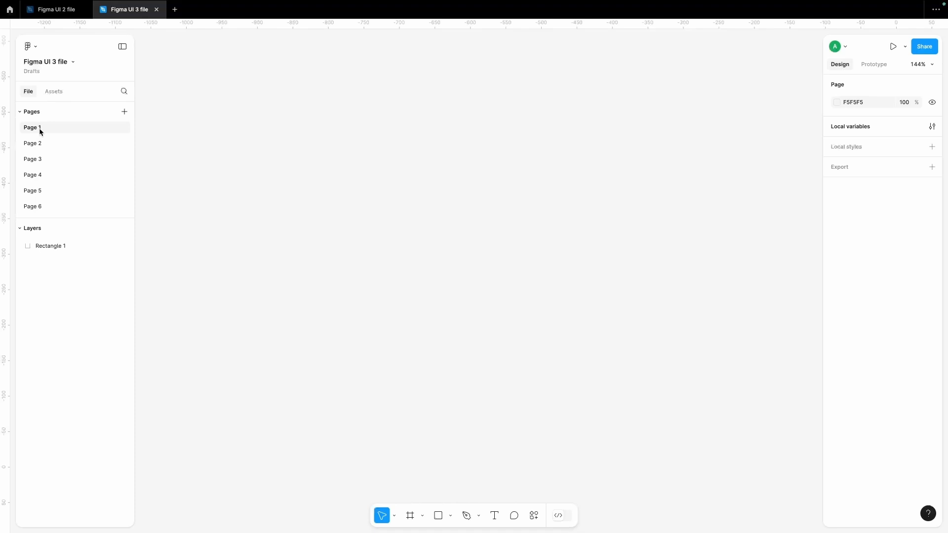
{"action": "left_click", "coordinate": [41, 144]}
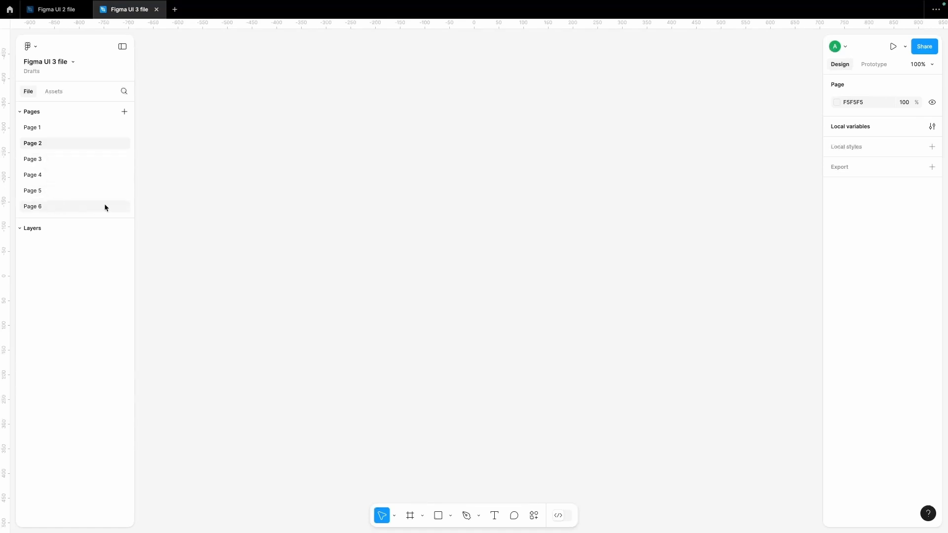
{"action": "left_click", "coordinate": [31, 128]}
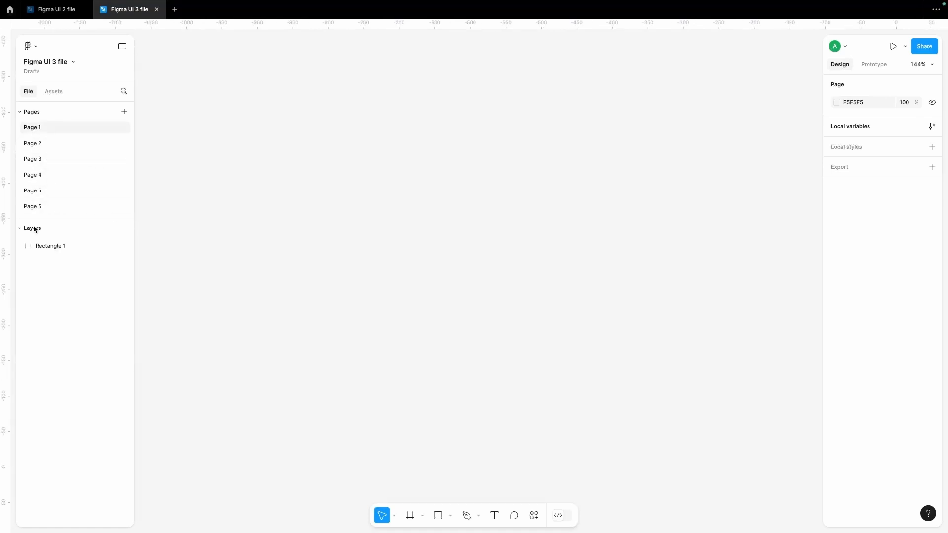
Step: Delete the rectangle from Page 1
{"action": "left_click", "coordinate": [52, 246]}
{"action": "left_click_drag", "start_coordinate": [350, 223], "coordinate": [451, 275]}
{"action": "key", "text": "Delete"}
Step: Add two Android Large frames of 360 × 800 side by side on Page 1
{"action": "left_click", "coordinate": [411, 516]}
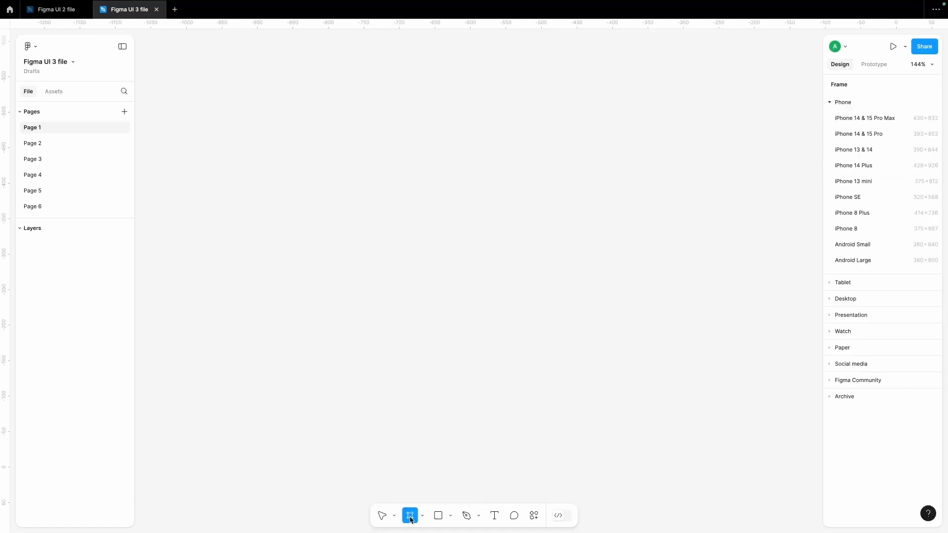
{"action": "left_click", "coordinate": [870, 261]}
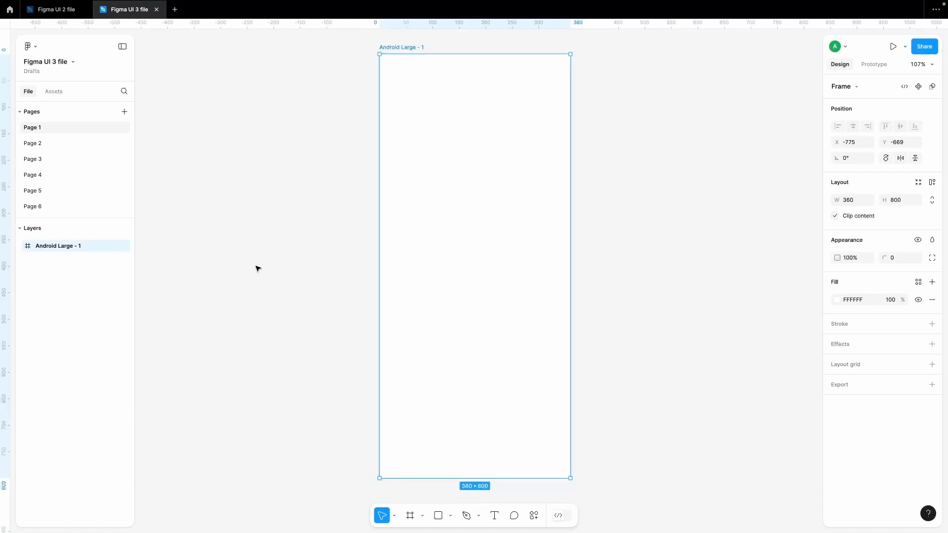
{"action": "scroll", "coordinate": [611, 307], "scroll_direction": "right", "scroll_amount": 3}
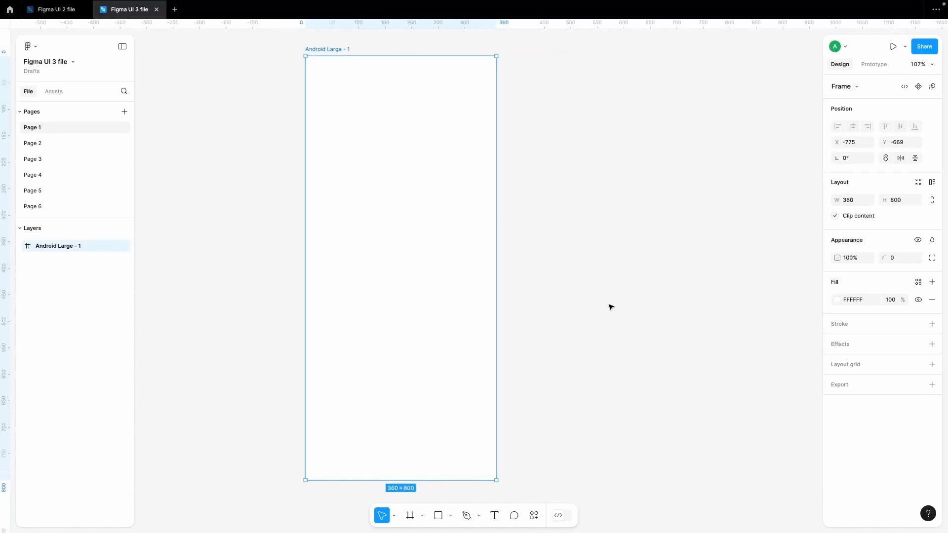
{"action": "key", "text": "f"}
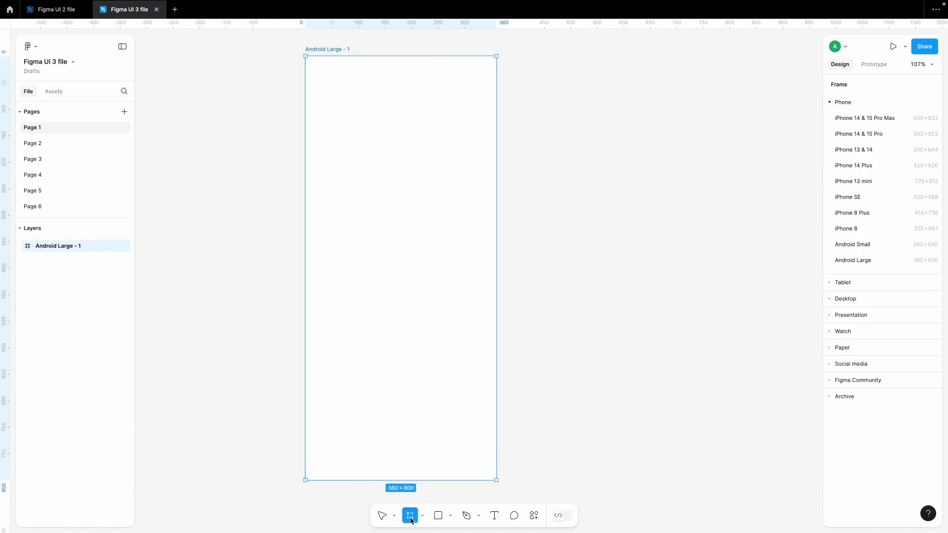
{"action": "left_click", "coordinate": [851, 259]}
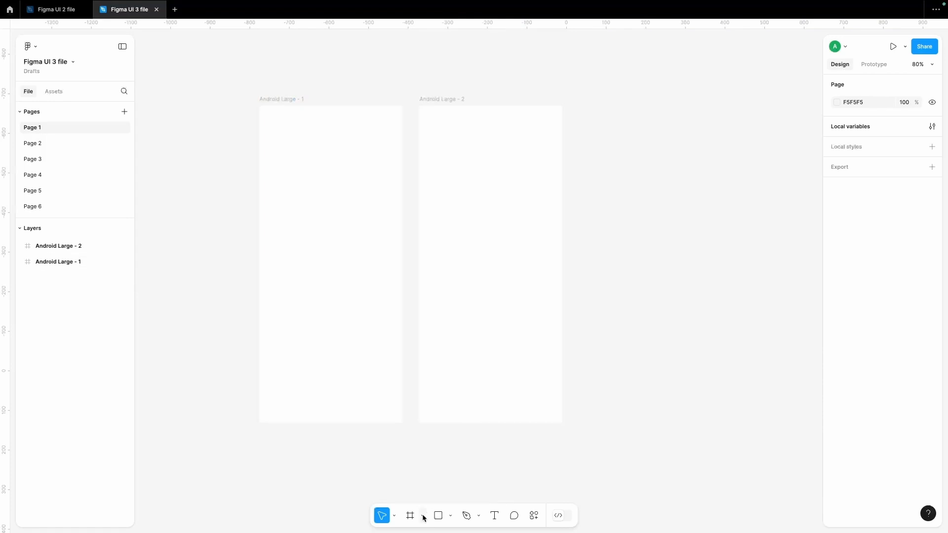
Step: Draw a circle about 244 × 244 in the first Android Large frame and centre it on the frame's right edge
{"action": "left_click", "coordinate": [424, 516]}
{"action": "left_click", "coordinate": [450, 516]}
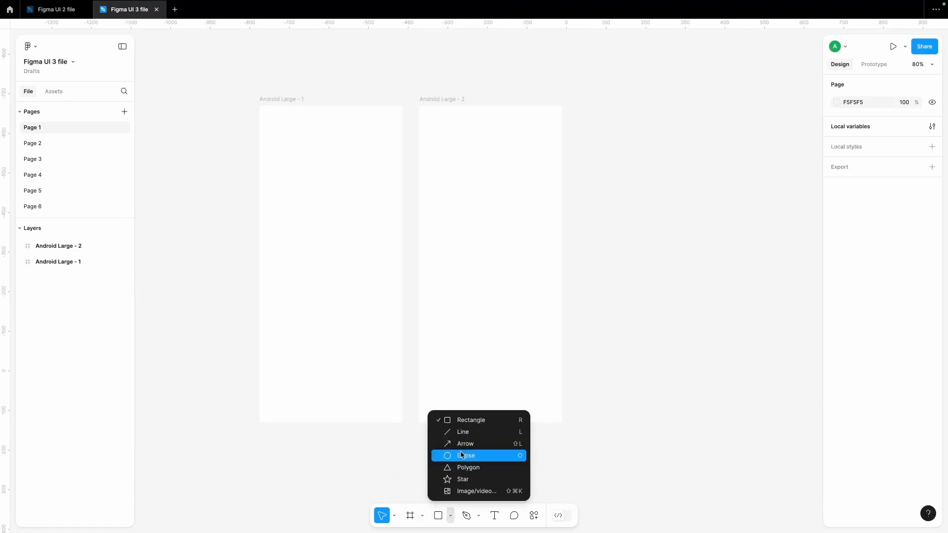
{"action": "left_click", "coordinate": [462, 454]}
{"action": "mouse_move", "coordinate": [331, 192]}
{"action": "left_mouse_down"}
{"action": "mouse_move", "coordinate": [388, 278]}
{"action": "mouse_move", "coordinate": [427, 289]}
{"action": "left_mouse_up"}
{"action": "left_click_drag", "start_coordinate": [362, 214], "coordinate": [386, 244]}
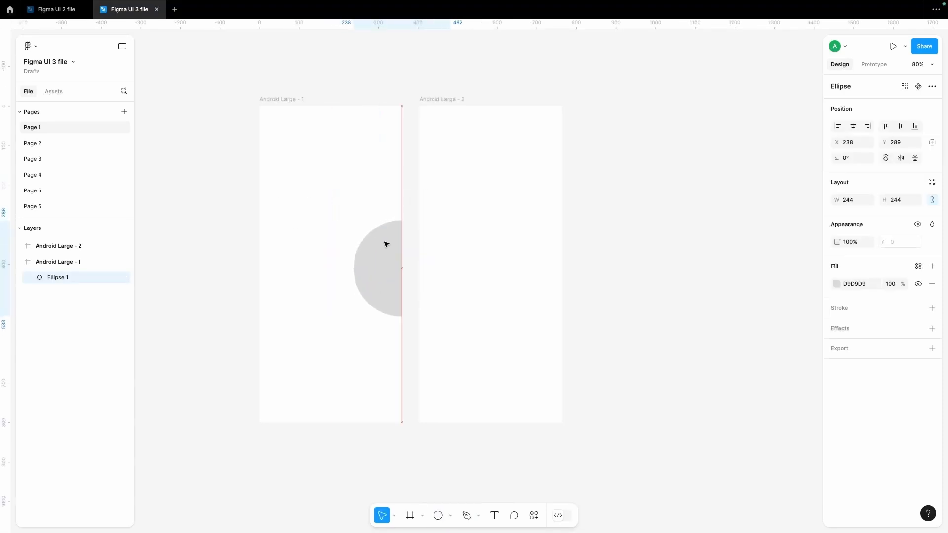
{"action": "left_click", "coordinate": [341, 179]}
Step: Duplicate the circle into the second Android Large frame, centred on that frame's left edge
{"action": "left_click", "coordinate": [383, 280]}
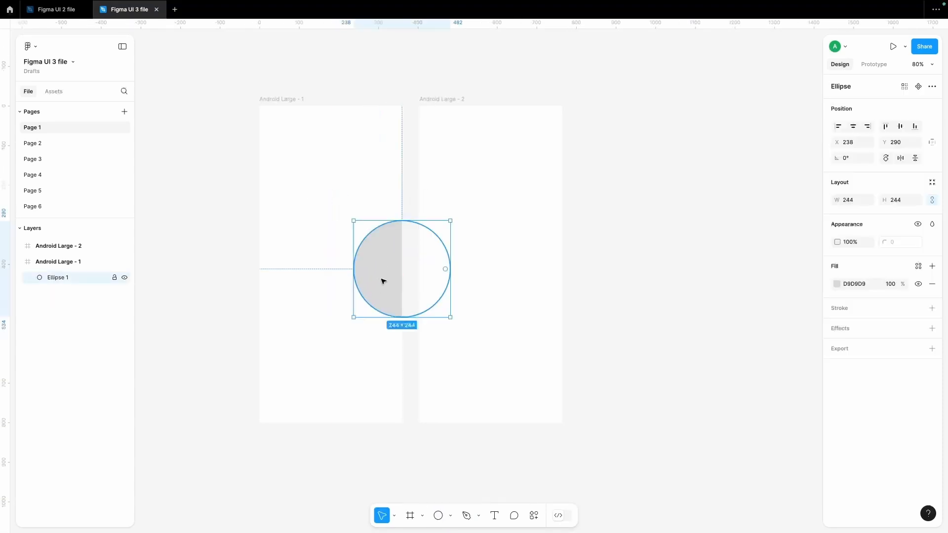
{"action": "left_click_drag", "start_coordinate": [383, 279], "coordinate": [456, 284]}
{"action": "left_click", "coordinate": [676, 289]}
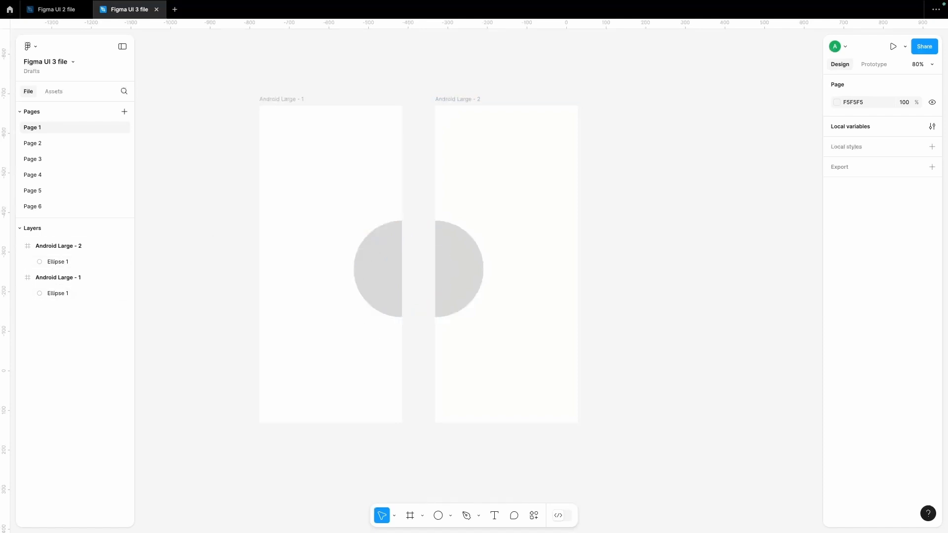
Step: Draw a triangle polygon about 125 × 125 in the first frame and rotate it to -90° so it points at the circle
{"action": "left_click", "coordinate": [450, 517]}
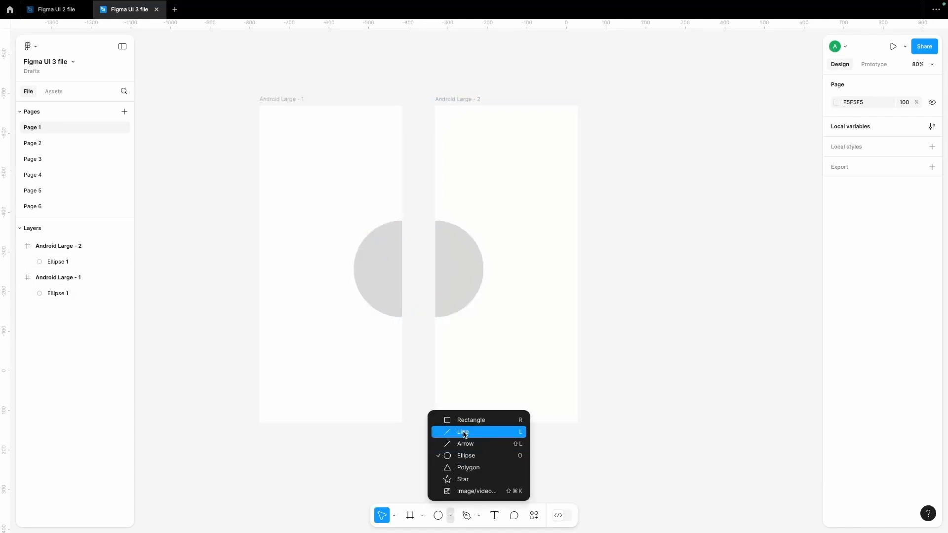
{"action": "left_click", "coordinate": [451, 468]}
{"action": "left_click_drag", "start_coordinate": [306, 230], "coordinate": [356, 280]}
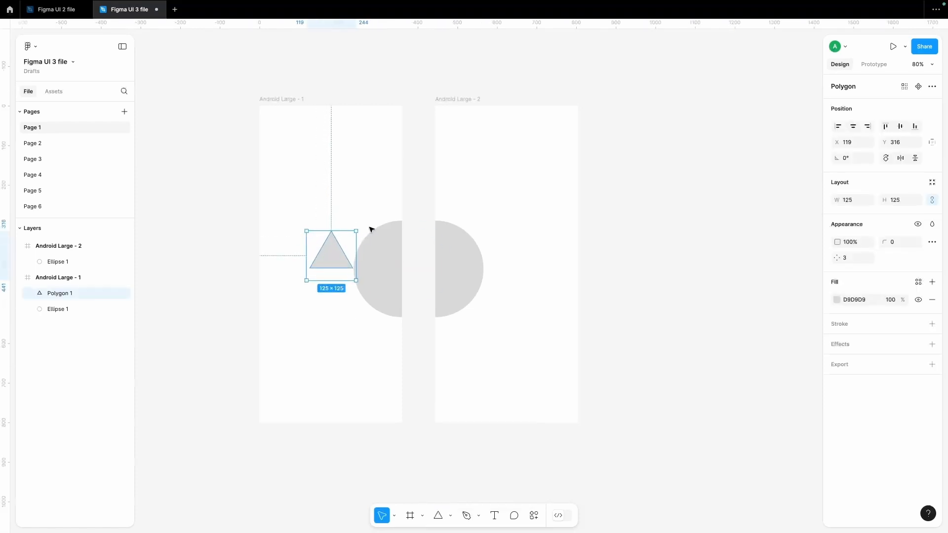
{"action": "left_click_drag", "start_coordinate": [360, 222], "coordinate": [372, 296]}
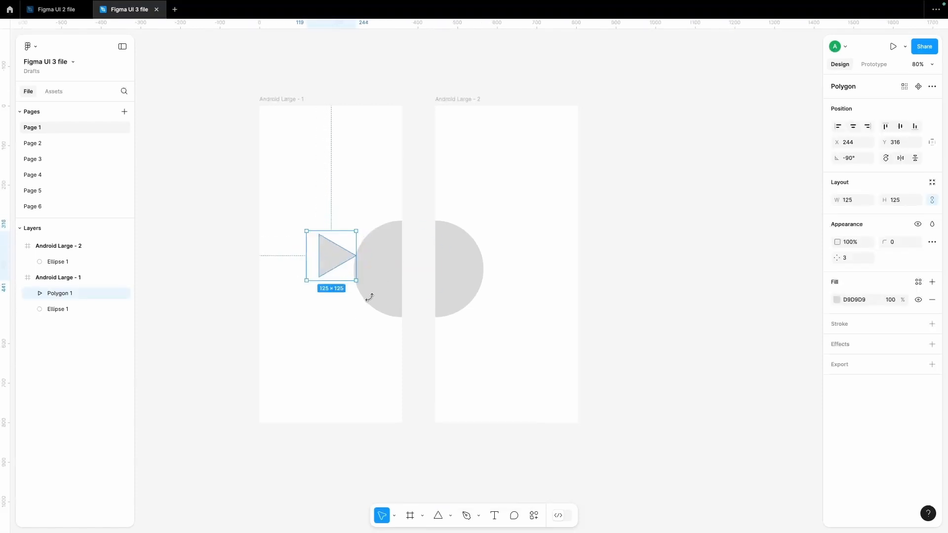
Step: Place the triangle beside the first circle and a copy rotated to 90° beside the circle in the second frame
{"action": "left_click_drag", "start_coordinate": [334, 256], "coordinate": [476, 233]}
{"action": "left_click", "coordinate": [603, 289]}
{"action": "scroll", "coordinate": [607, 290], "scroll_direction": "down", "scroll_amount": 5}
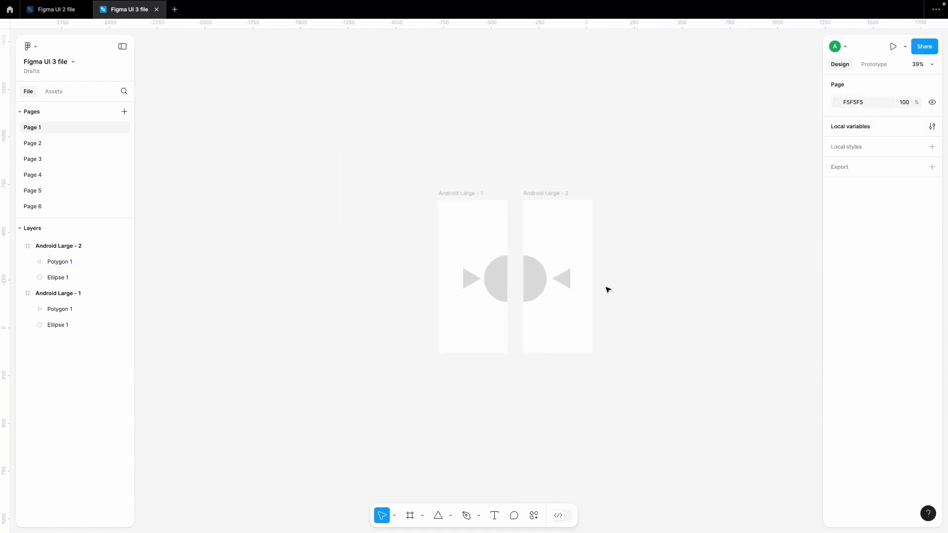
{"action": "scroll", "coordinate": [608, 290], "scroll_direction": "up", "scroll_amount": 5}
{"action": "left_click", "coordinate": [510, 274]}
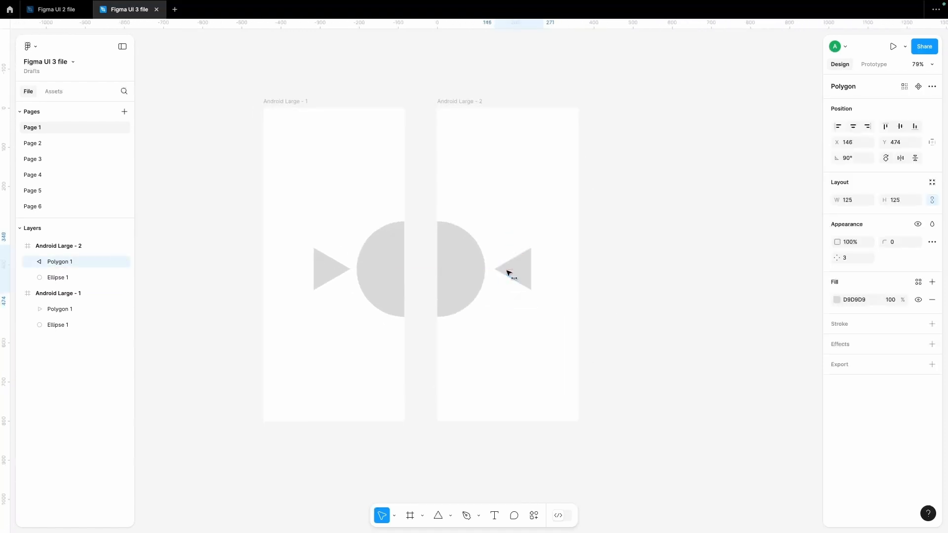
{"action": "left_click_drag", "start_coordinate": [507, 271], "coordinate": [504, 272]}
{"action": "left_click", "coordinate": [590, 256]}
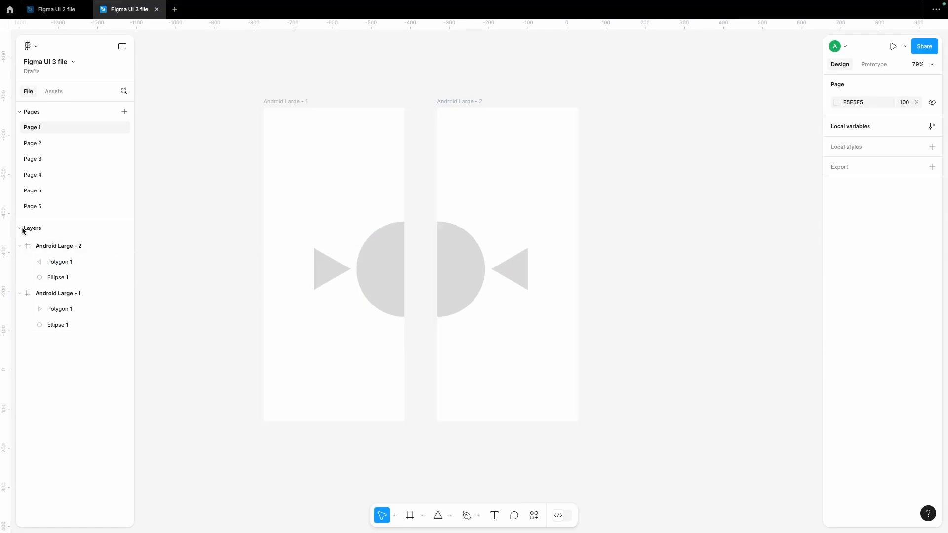
Step: Select the frames and their shapes in the layer list and on the canvas to examine how layers and objects correspond
{"action": "left_click", "coordinate": [52, 261]}
{"action": "left_click", "coordinate": [55, 277]}
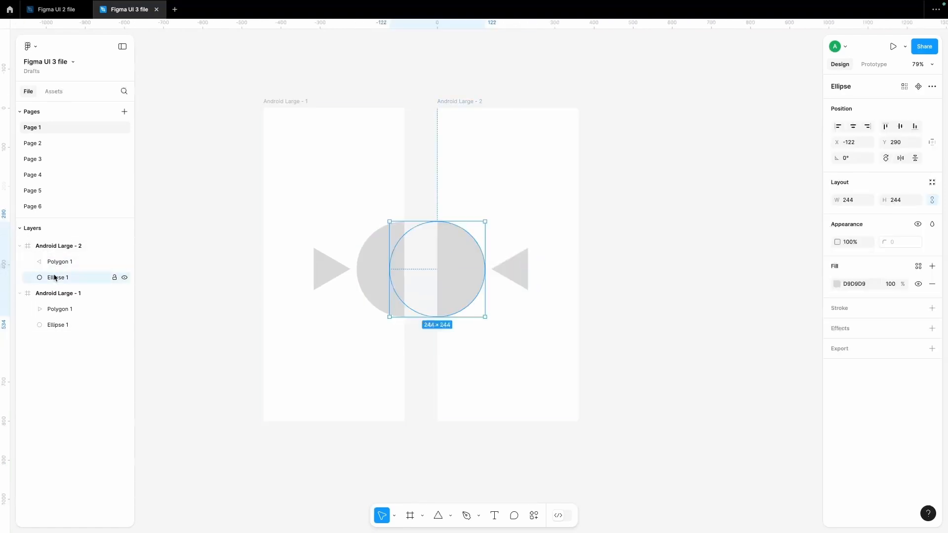
{"action": "left_click", "coordinate": [52, 246]}
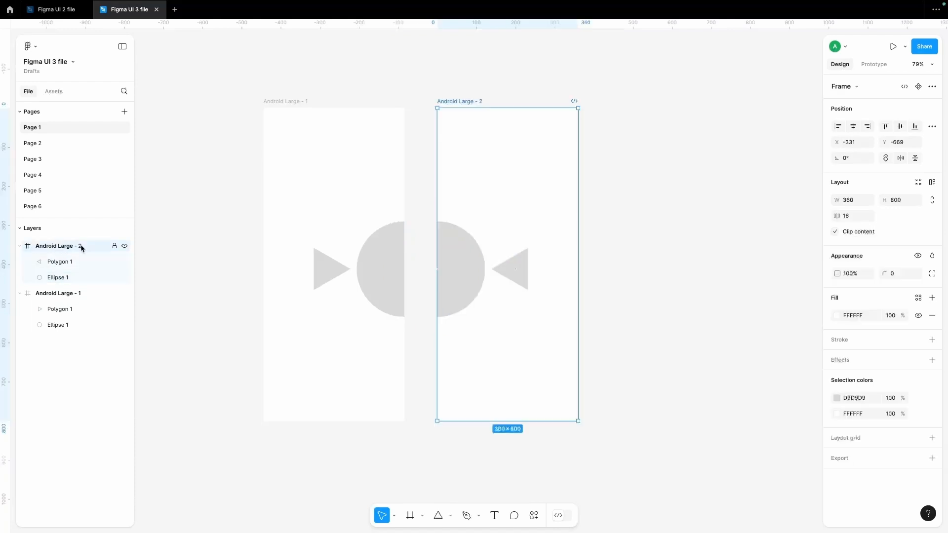
{"action": "left_click", "coordinate": [61, 294]}
{"action": "left_click", "coordinate": [329, 272]}
{"action": "left_click", "coordinate": [394, 279]}
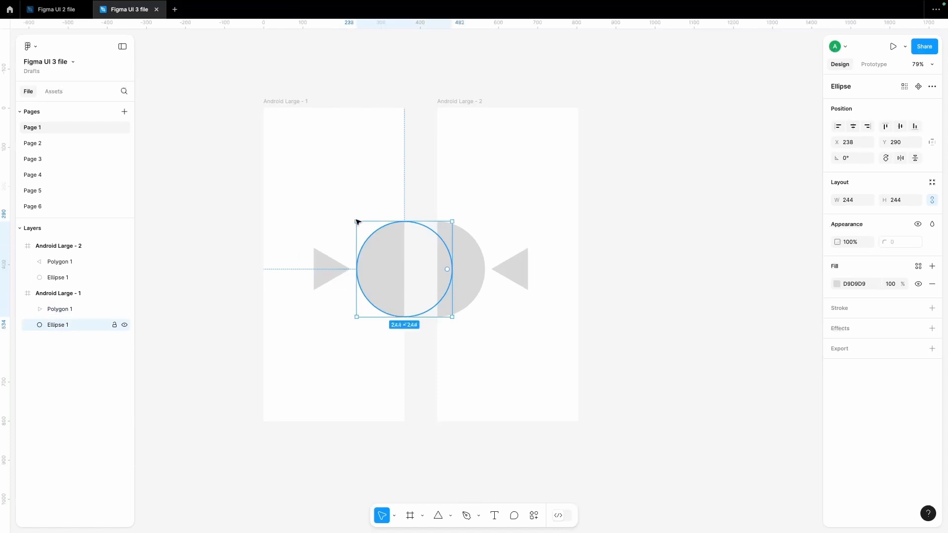
{"action": "left_click", "coordinate": [289, 103]}
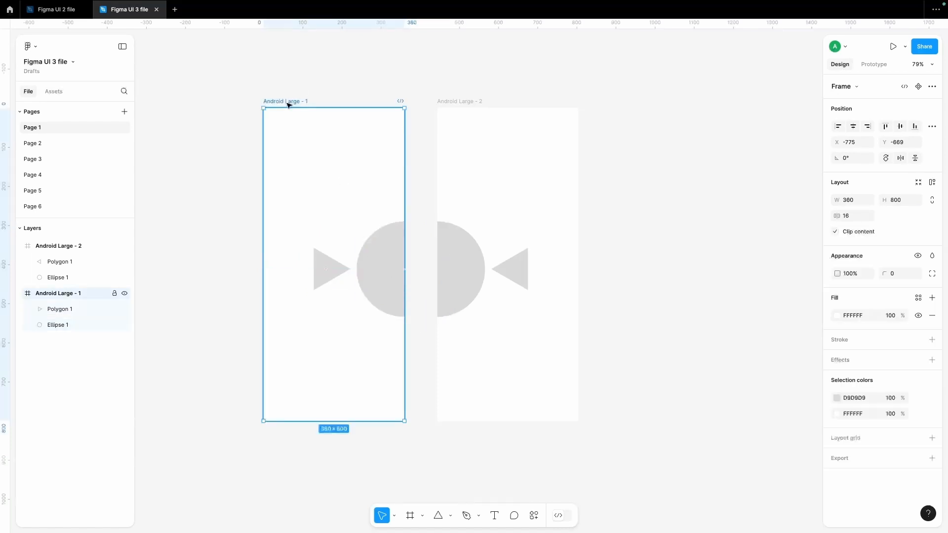
{"action": "left_click", "coordinate": [333, 78]}
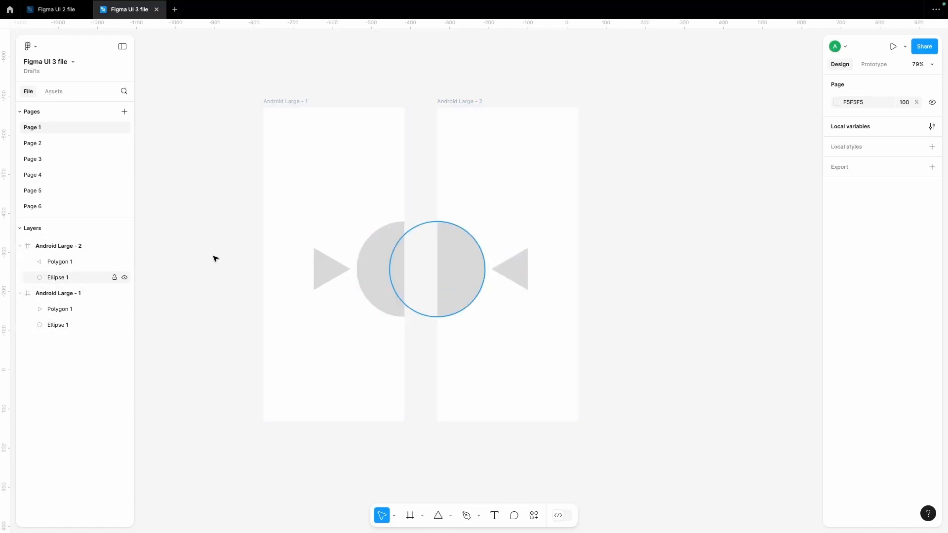
Step: Group the triangle and the circle in the Android Large - 1 frame
{"action": "left_click", "coordinate": [334, 277]}
{"action": "left_click", "coordinate": [396, 269], "text": "shift"}
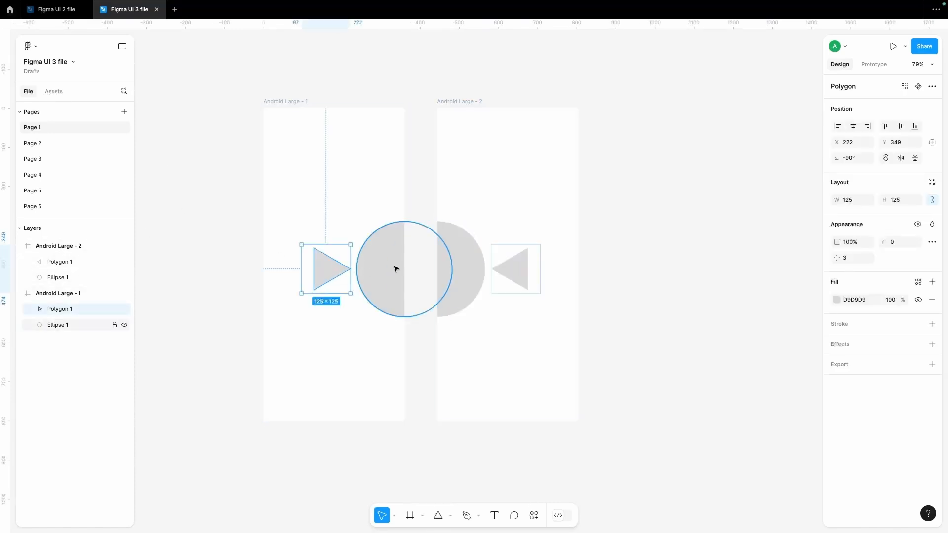
{"action": "key", "text": "ctrl+g"}
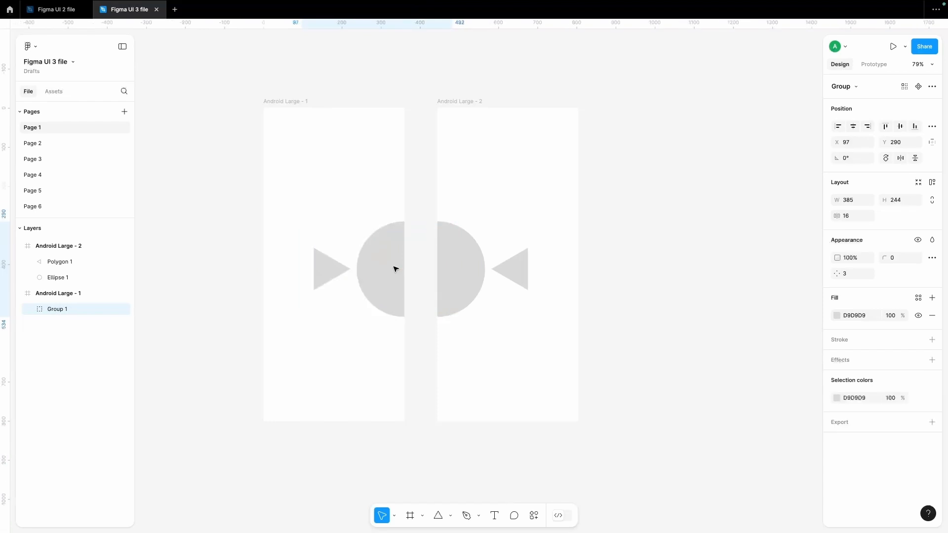
Step: Expand the new group in the layer list and select its polygon and ellipse in turn
{"action": "left_click", "coordinate": [31, 309]}
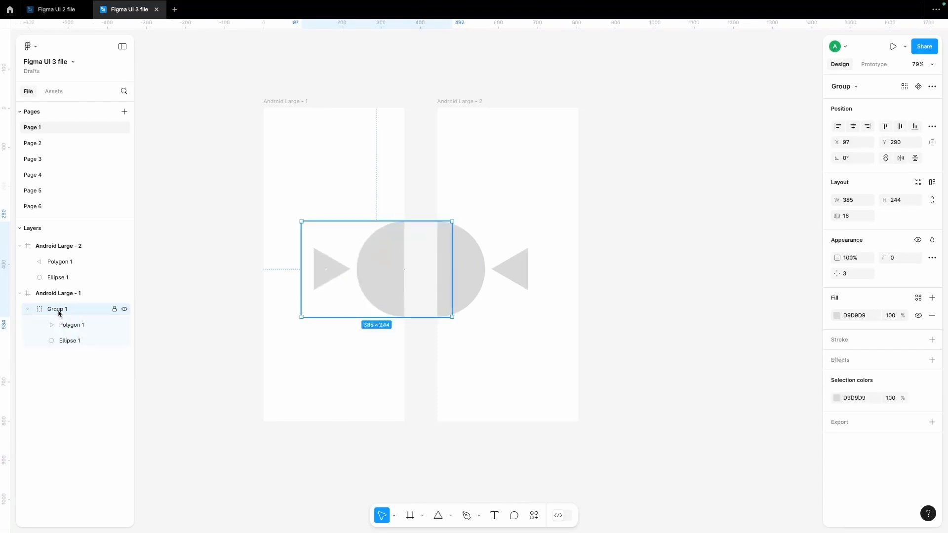
{"action": "left_click", "coordinate": [64, 325]}
{"action": "left_click", "coordinate": [69, 341]}
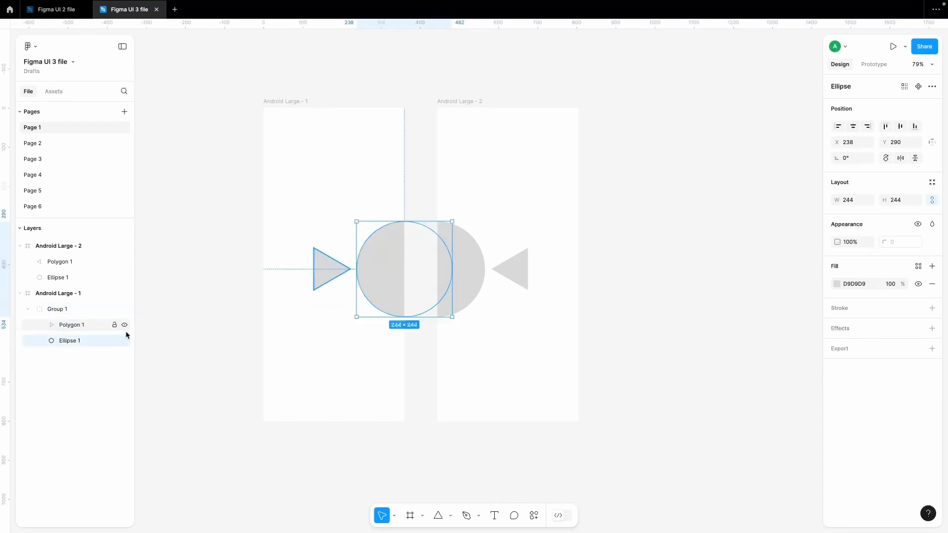
Step: Group the polygon and ellipse inside the existing group of the Android Large - 1 frame into a nested group
{"action": "left_click", "coordinate": [70, 328], "text": "shift"}
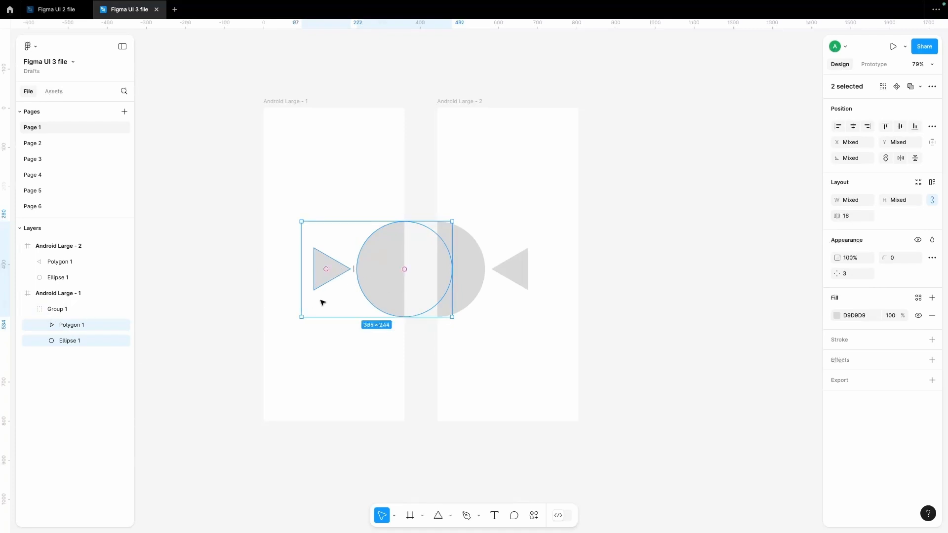
{"action": "key", "text": "ctrl+g"}
{"action": "left_click", "coordinate": [39, 324]}
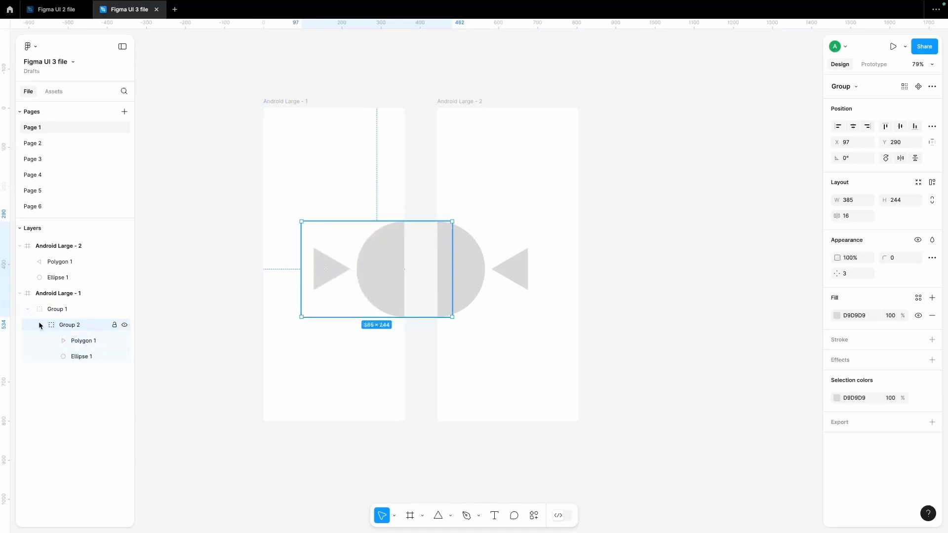
{"action": "left_click", "coordinate": [59, 310]}
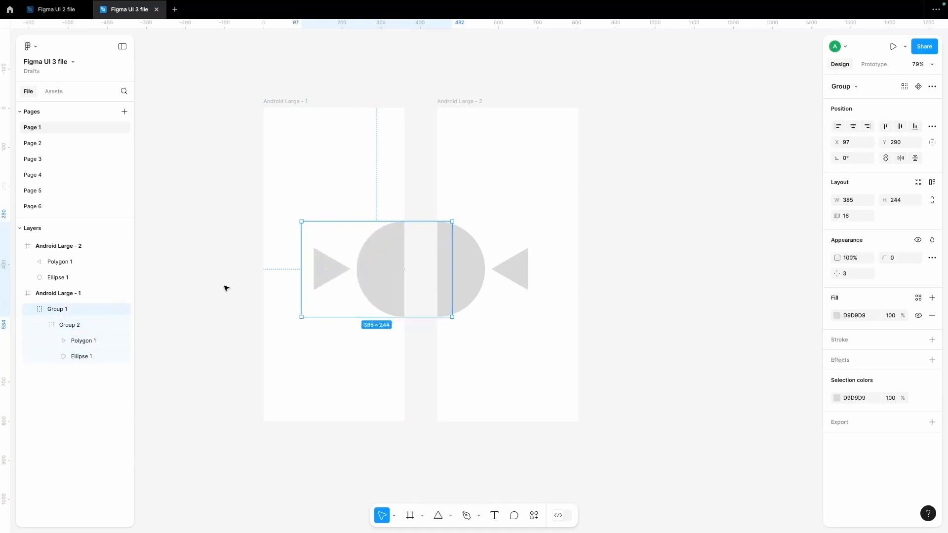
{"action": "left_click", "coordinate": [243, 306]}
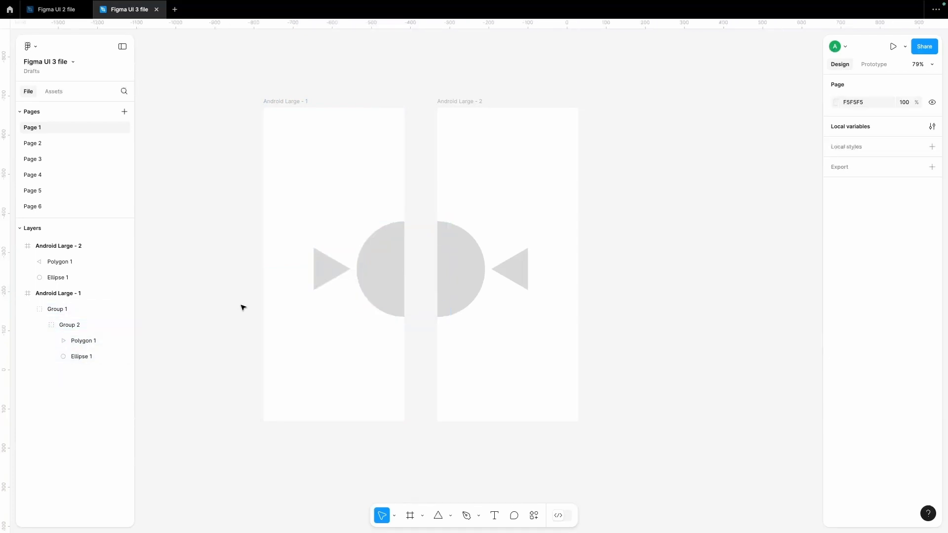
Step: Group the polygon and ellipse in the Android Large - 2 frame and rename the group as Group 1
{"action": "left_click", "coordinate": [58, 310]}
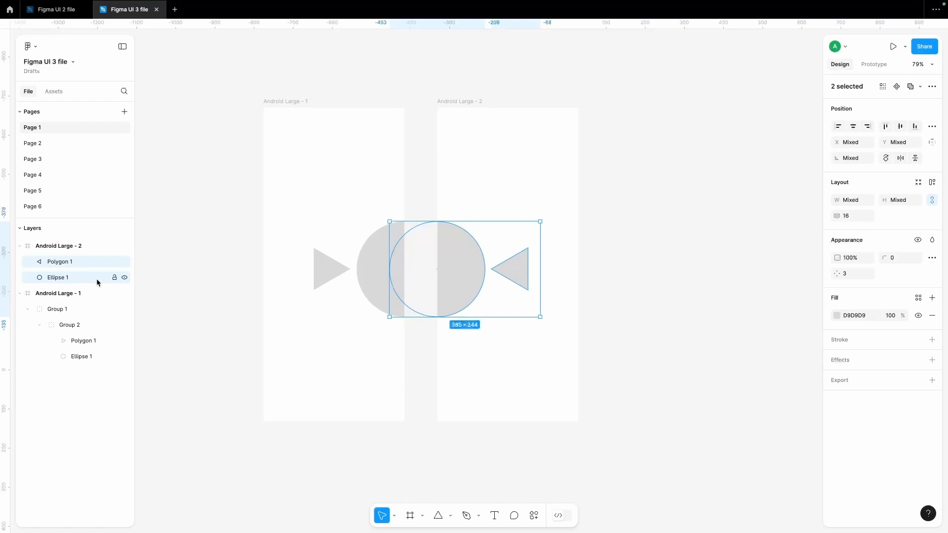
{"action": "key", "text": "ctrl+g"}
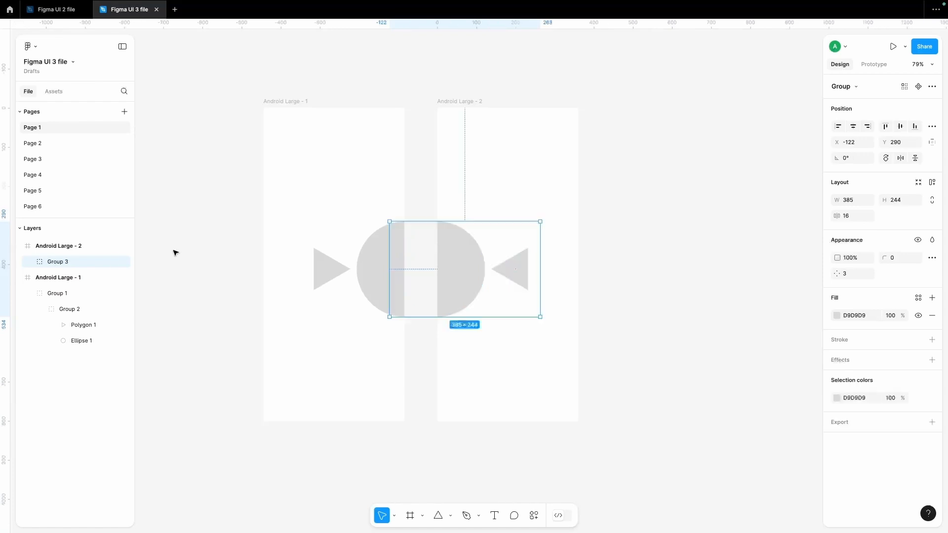
{"action": "double_click", "coordinate": [66, 263]}
{"action": "left_click", "coordinate": [70, 265]}
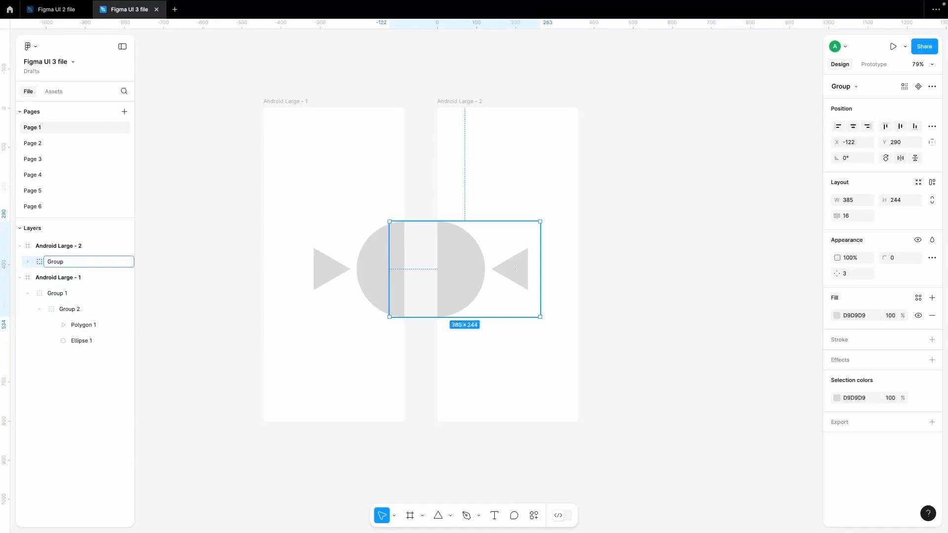
Step: Expand Group 1 in the Android Large - 2 frame and group its polygon and ellipse into a nested group
{"action": "left_click", "coordinate": [28, 262]}
{"action": "left_click", "coordinate": [60, 277]}
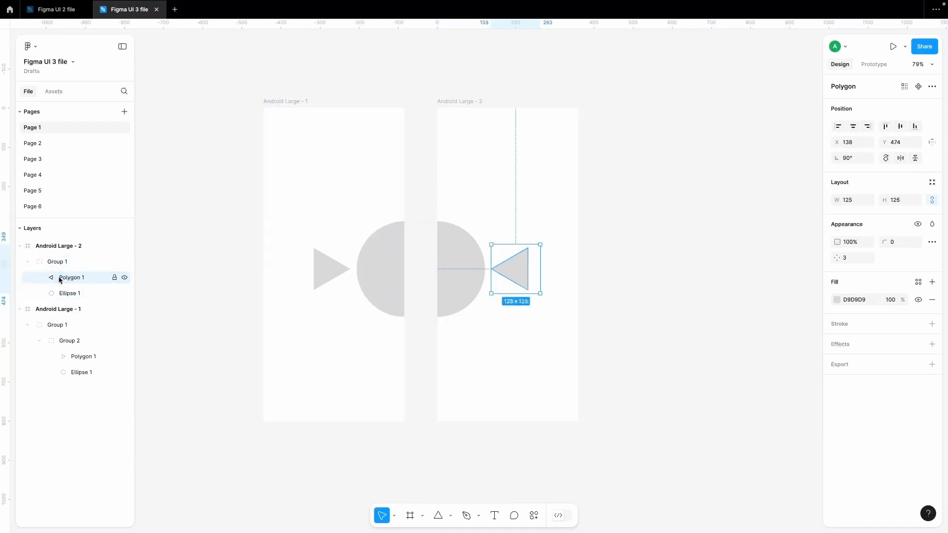
{"action": "left_click", "coordinate": [63, 292], "text": "shift"}
{"action": "key", "text": "ctrl+g"}
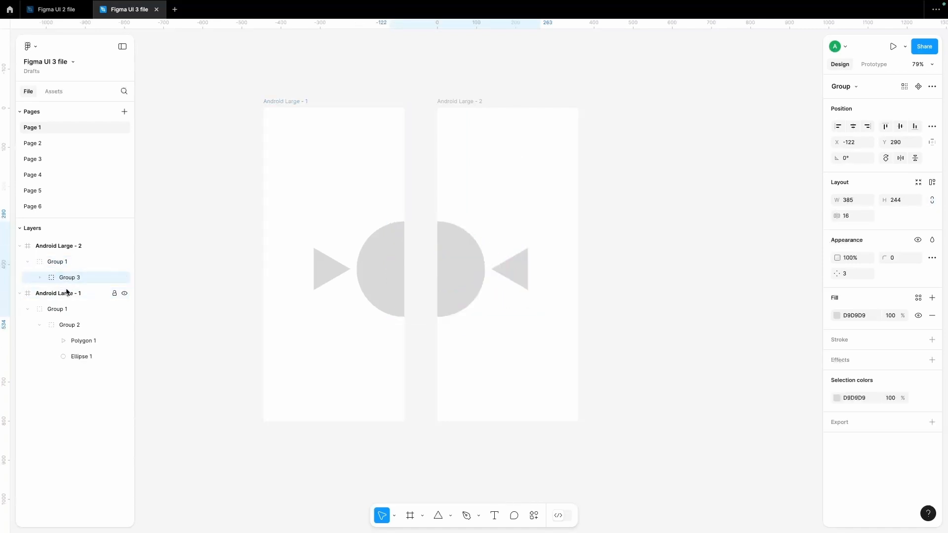
Step: Rename the nested group in Android Large - 2 as Group 2, and briefly select the Android Large - 1 frame
{"action": "left_click", "coordinate": [40, 278]}
{"action": "double_click", "coordinate": [74, 278]}
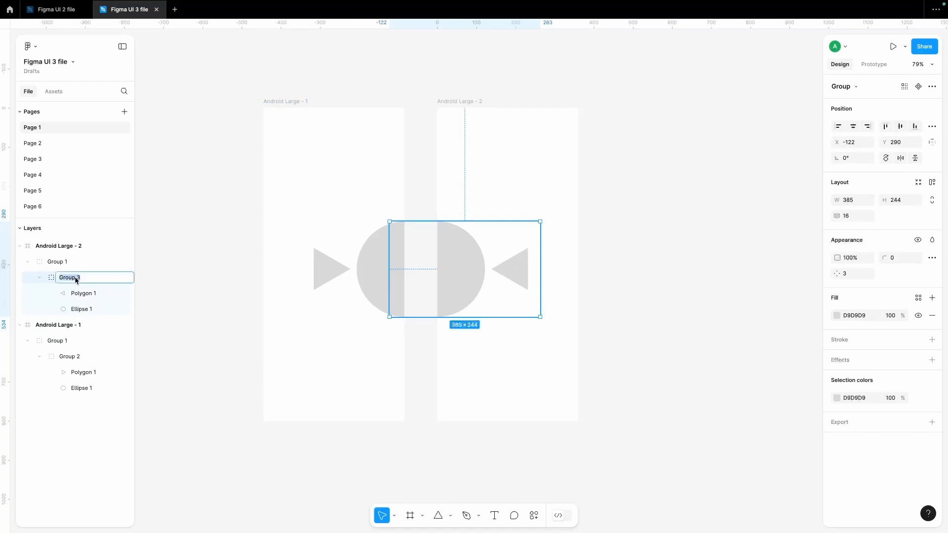
{"action": "left_click", "coordinate": [85, 279]}
{"action": "key", "text": "BackSpace"}
{"action": "type", "text": "2"}
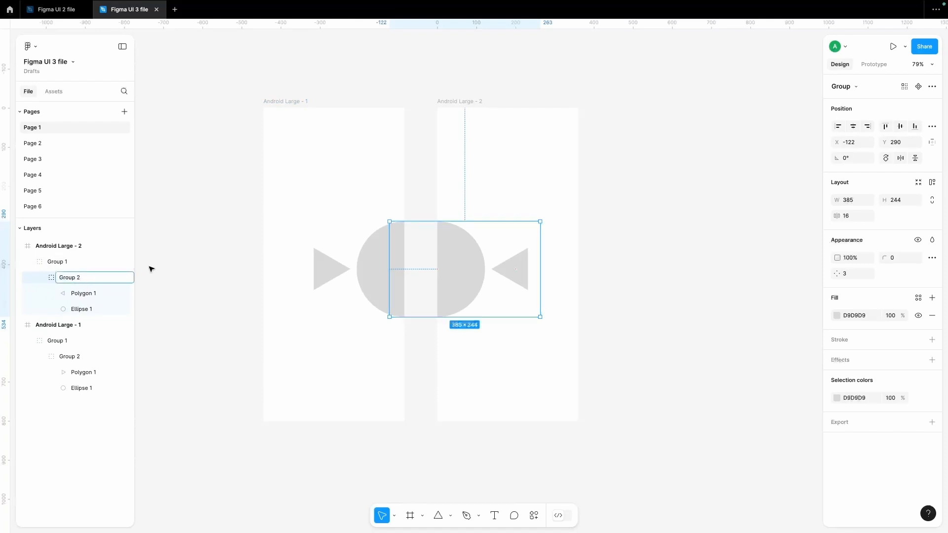
{"action": "left_click", "coordinate": [154, 269]}
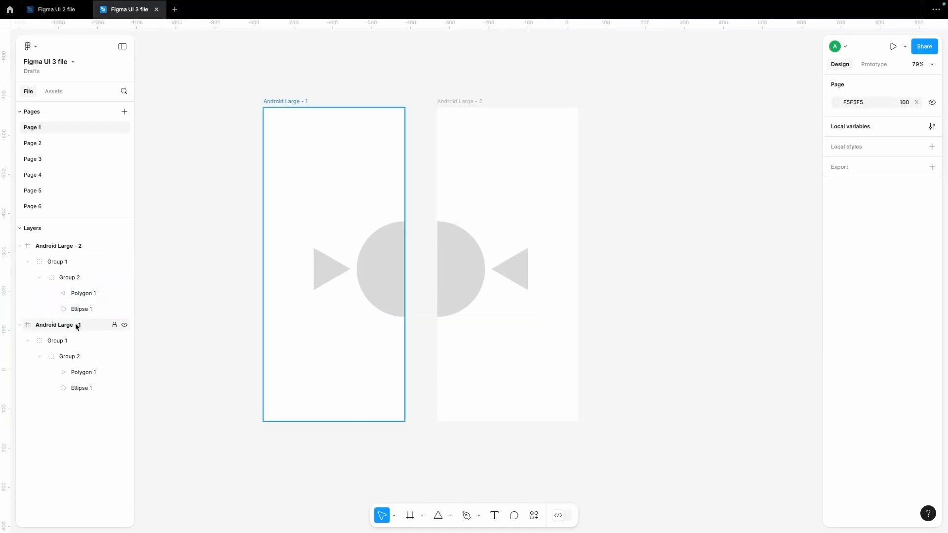
{"action": "left_click", "coordinate": [281, 101]}
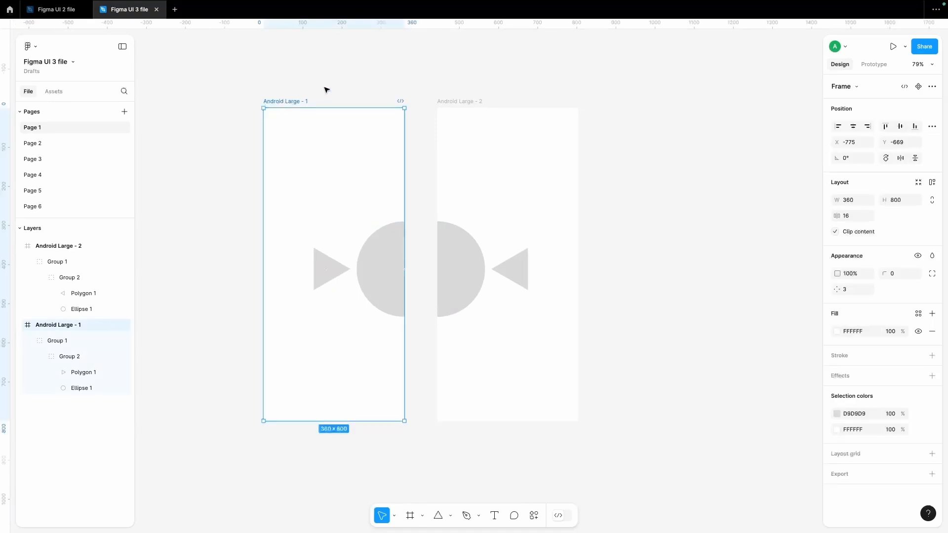
{"action": "left_click", "coordinate": [224, 147]}
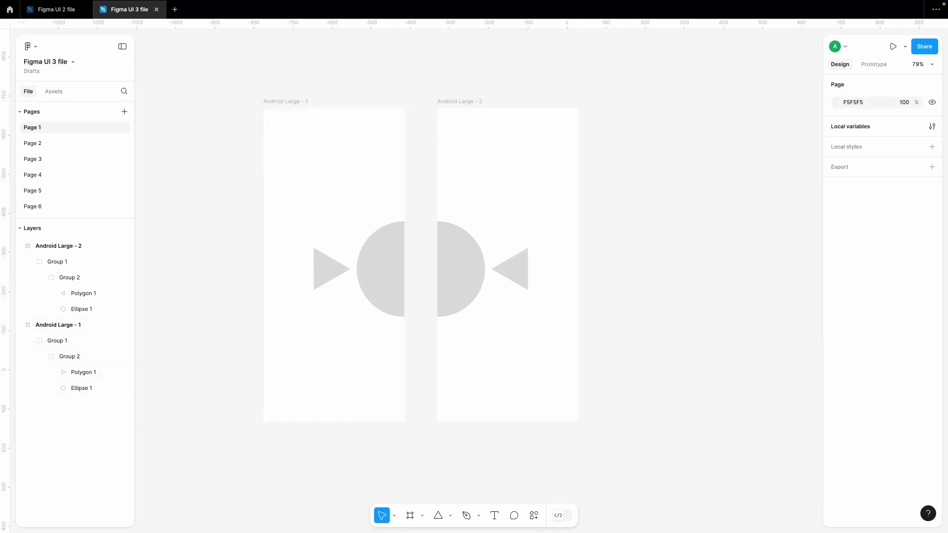
Step: Examine the file's available asset libraries and browse the component categories of the Simple Design System
{"action": "left_click", "coordinate": [53, 92]}
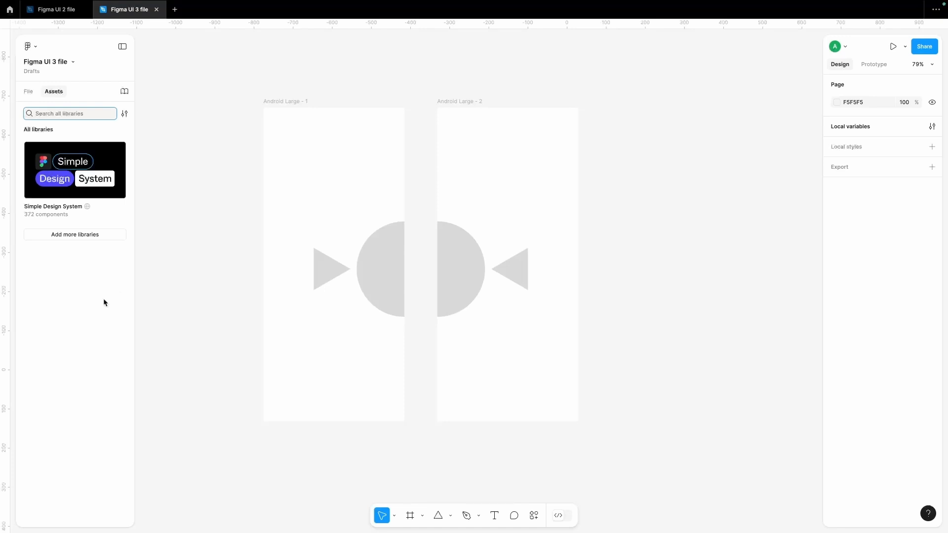
{"action": "left_click", "coordinate": [124, 94]}
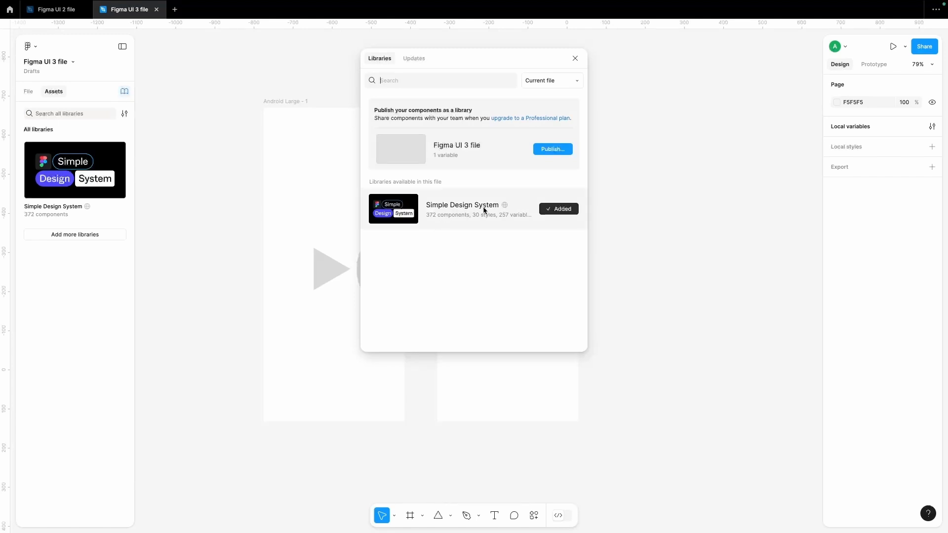
{"action": "left_click", "coordinate": [59, 192]}
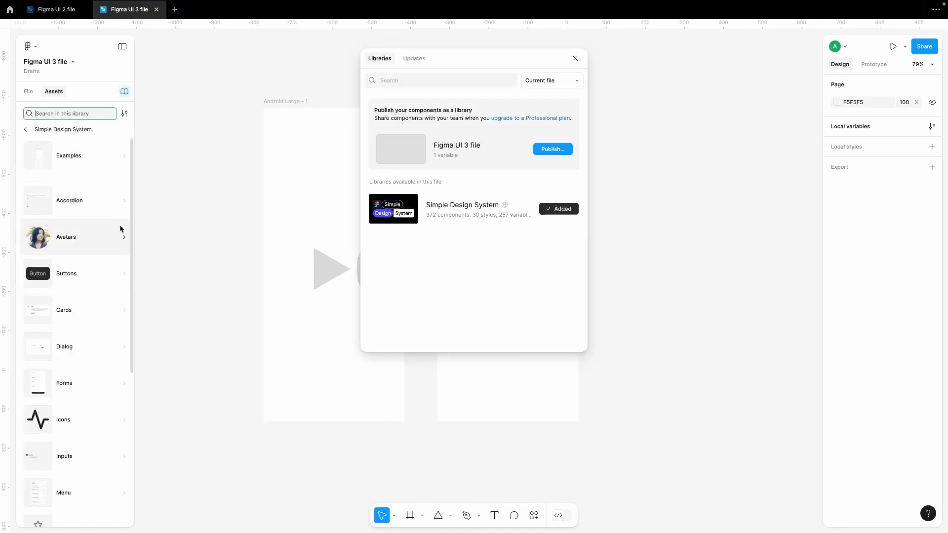
{"action": "scroll", "coordinate": [86, 377], "scroll_direction": "down", "scroll_amount": 3}
{"action": "scroll", "coordinate": [86, 376], "scroll_direction": "up", "scroll_amount": 3}
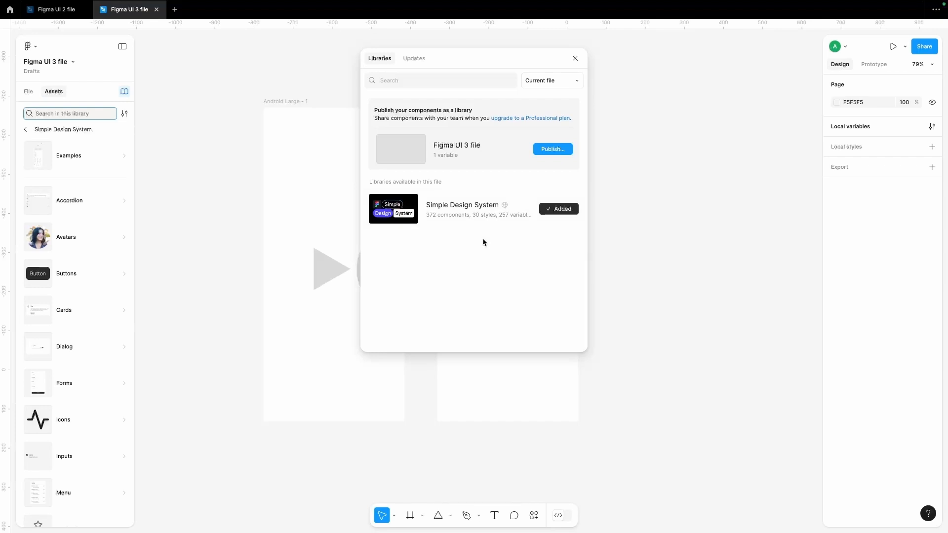
{"action": "left_click", "coordinate": [575, 59]}
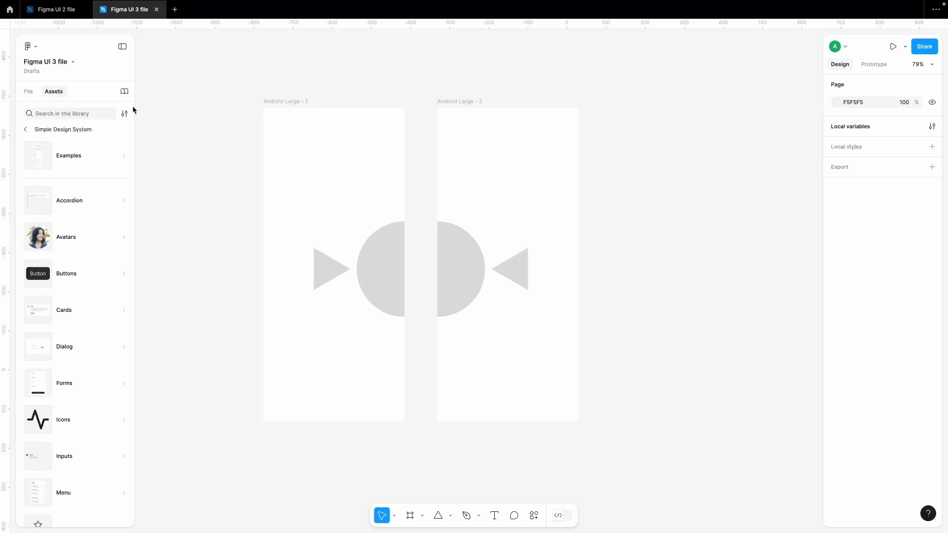
Step: Check the library updates and return to the list of libraries in the file
{"action": "left_click", "coordinate": [125, 93]}
{"action": "left_click", "coordinate": [413, 58]}
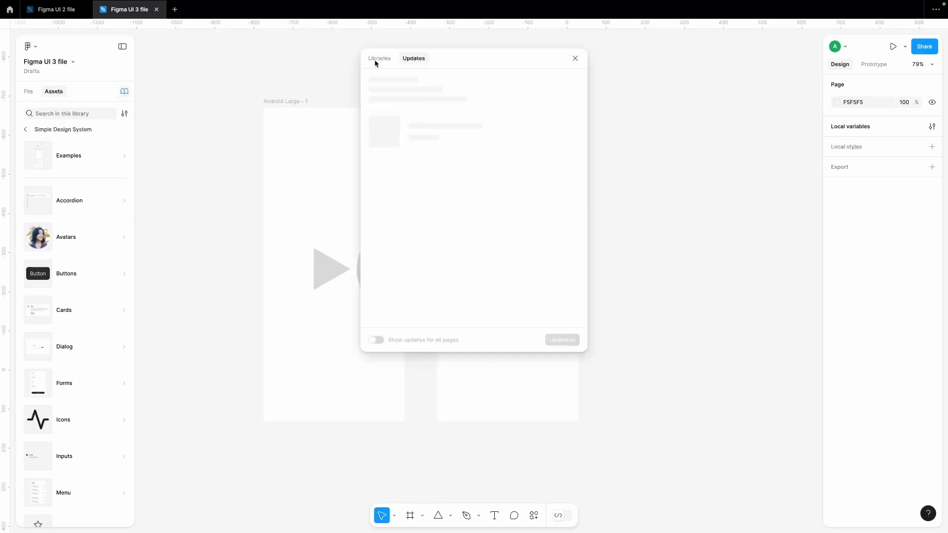
{"action": "left_click", "coordinate": [375, 60]}
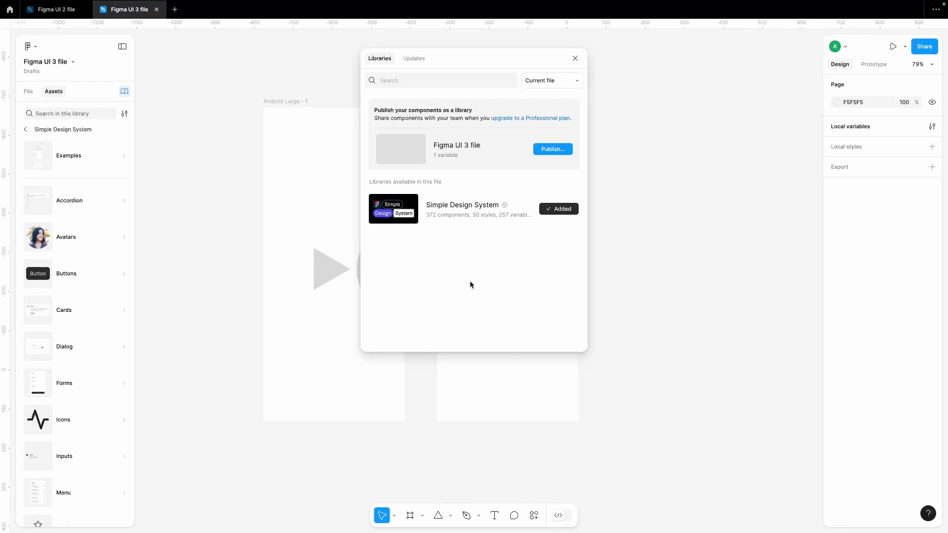
Step: Switch to the Figma UI 2 file and browse the libraries offered by your teams
{"action": "left_click", "coordinate": [60, 10]}
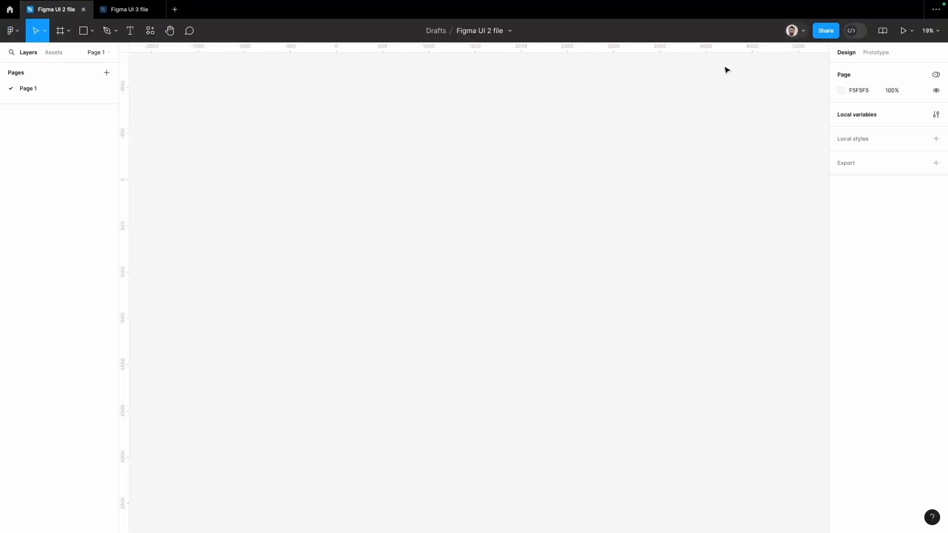
{"action": "left_click", "coordinate": [885, 32]}
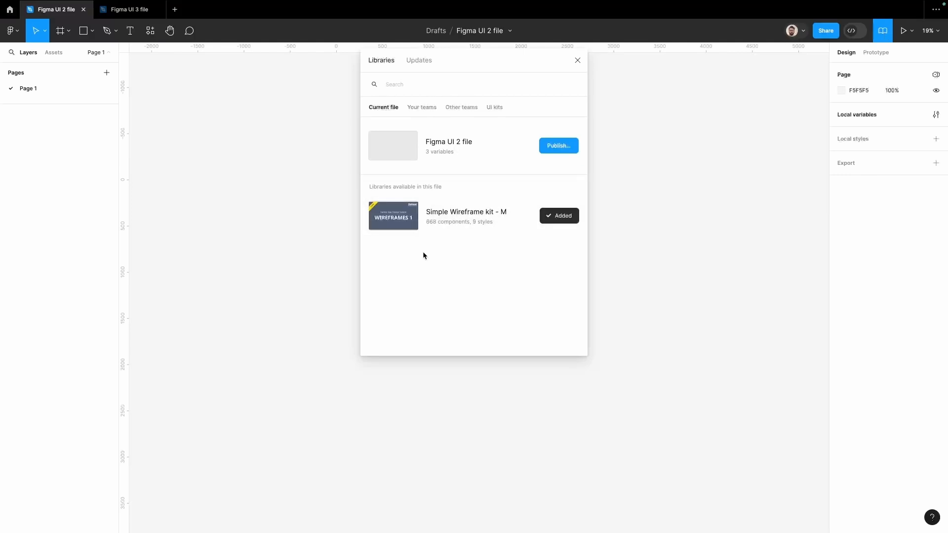
{"action": "left_click", "coordinate": [422, 108]}
{"action": "scroll", "coordinate": [499, 262], "scroll_direction": "down", "scroll_amount": 10}
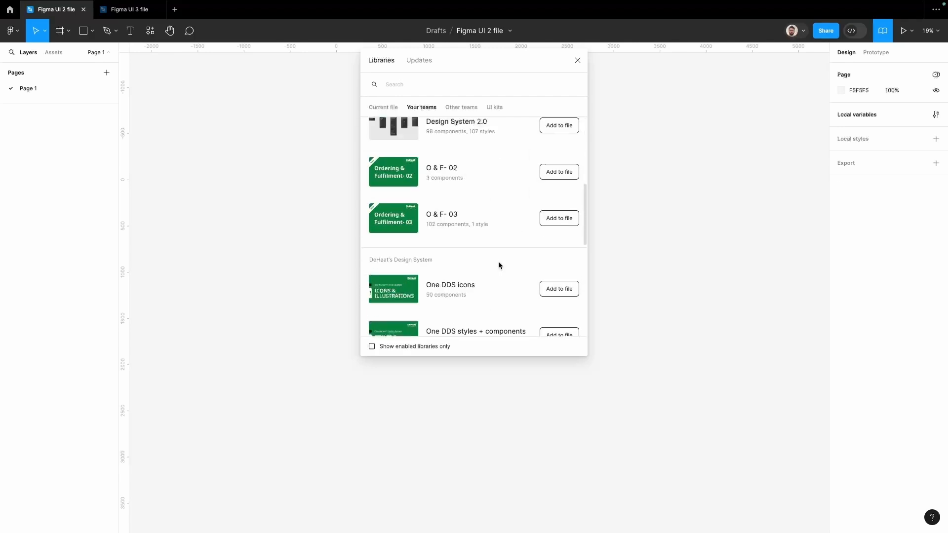
{"action": "scroll", "coordinate": [499, 265], "scroll_direction": "up", "scroll_amount": 10}
{"action": "scroll", "coordinate": [499, 265], "scroll_direction": "down", "scroll_amount": 10}
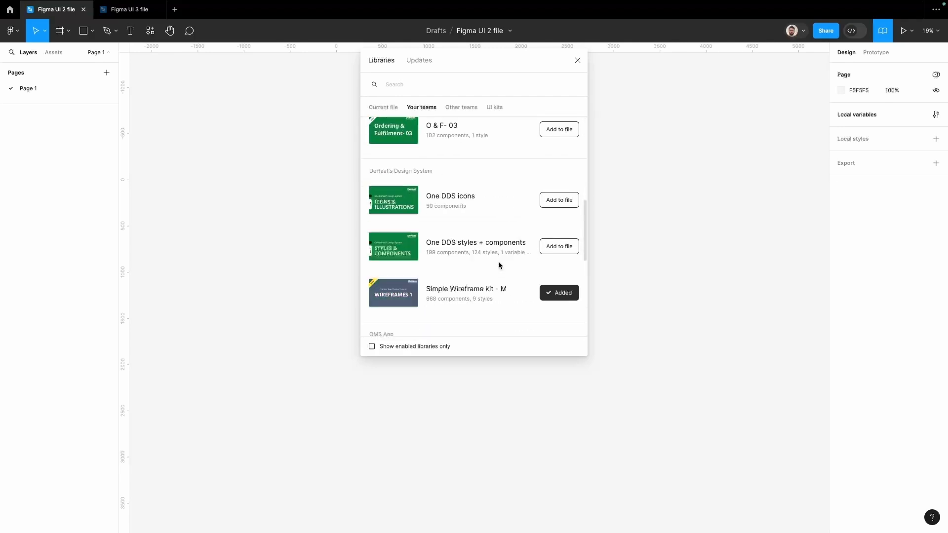
{"action": "scroll", "coordinate": [499, 265], "scroll_direction": "up", "scroll_amount": 1}
{"action": "scroll", "coordinate": [499, 265], "scroll_direction": "up", "scroll_amount": 3}
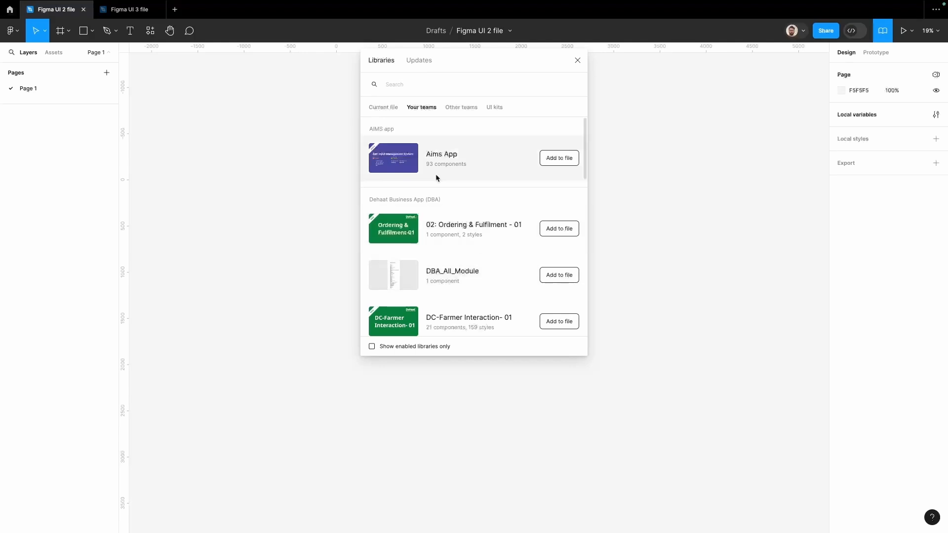
Step: View the Simple Wireframe kit - M library from the current file's libraries and show its components among the assets
{"action": "left_click", "coordinate": [390, 107]}
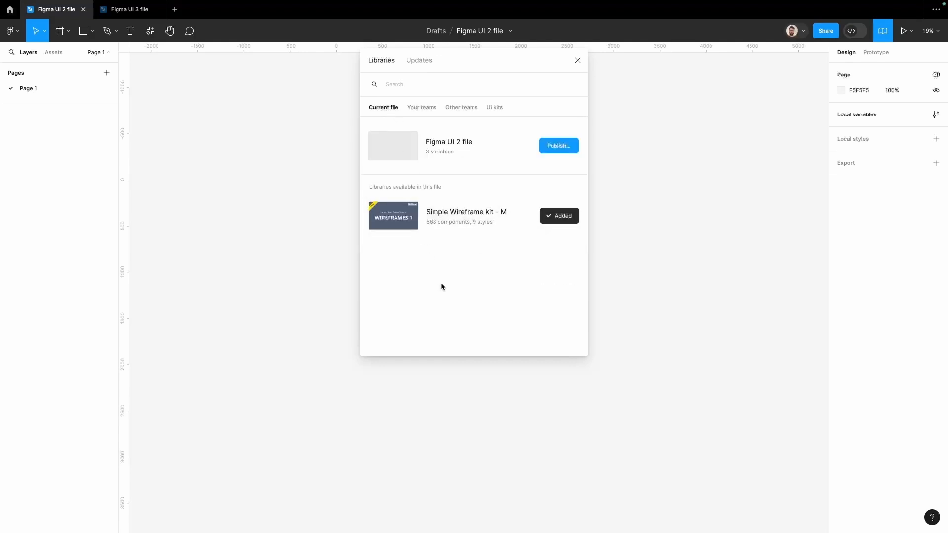
{"action": "left_click", "coordinate": [451, 215]}
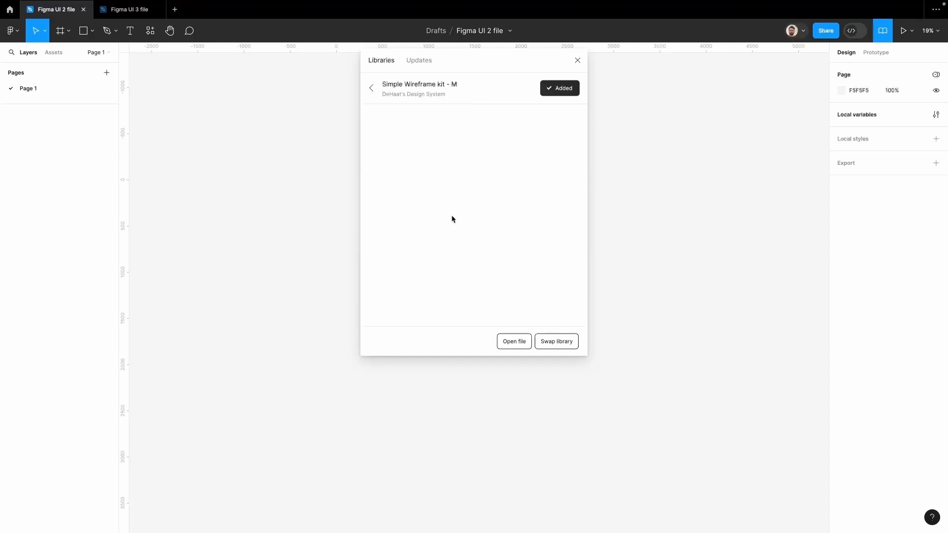
{"action": "left_click", "coordinate": [55, 53]}
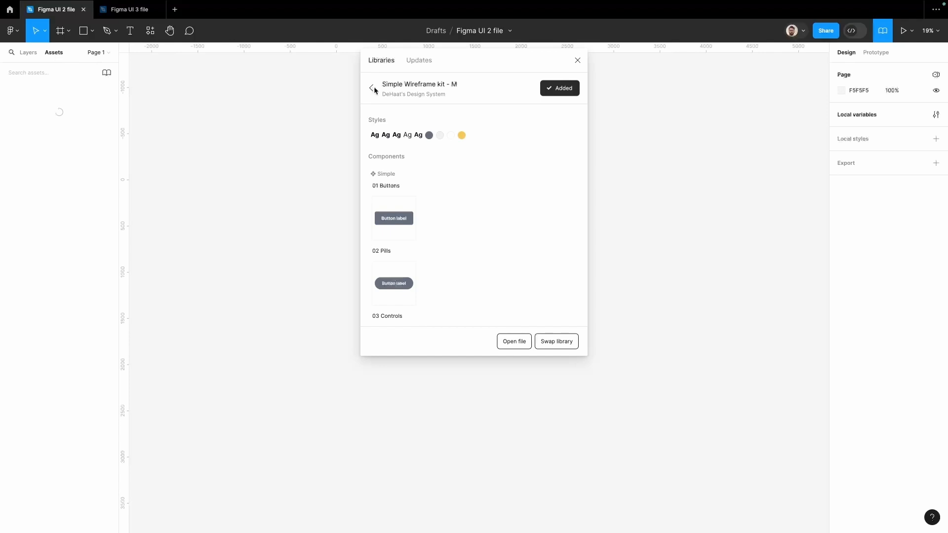
{"action": "left_click", "coordinate": [578, 60]}
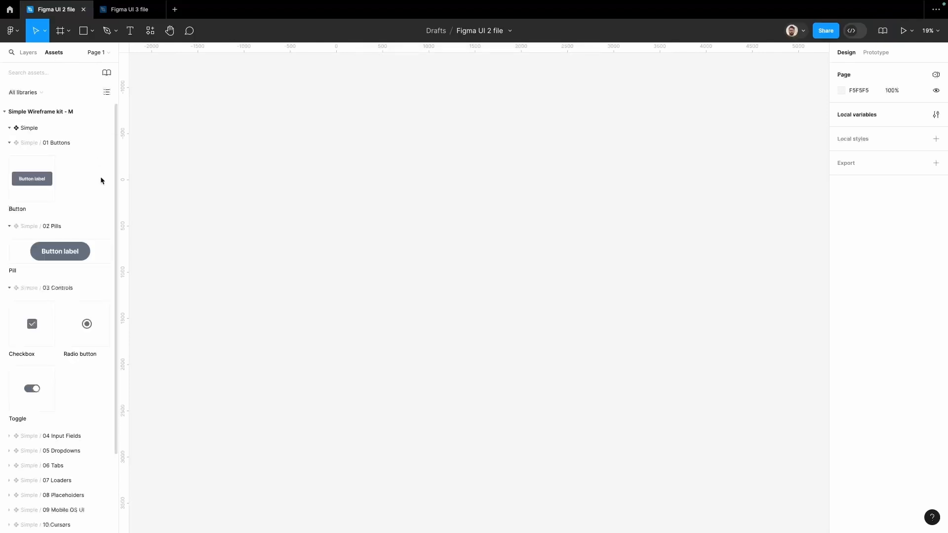
Step: Collapse the Buttons, Pills and Controls asset categories, and expand Buttons and Pills again to view their components
{"action": "left_click", "coordinate": [9, 142]}
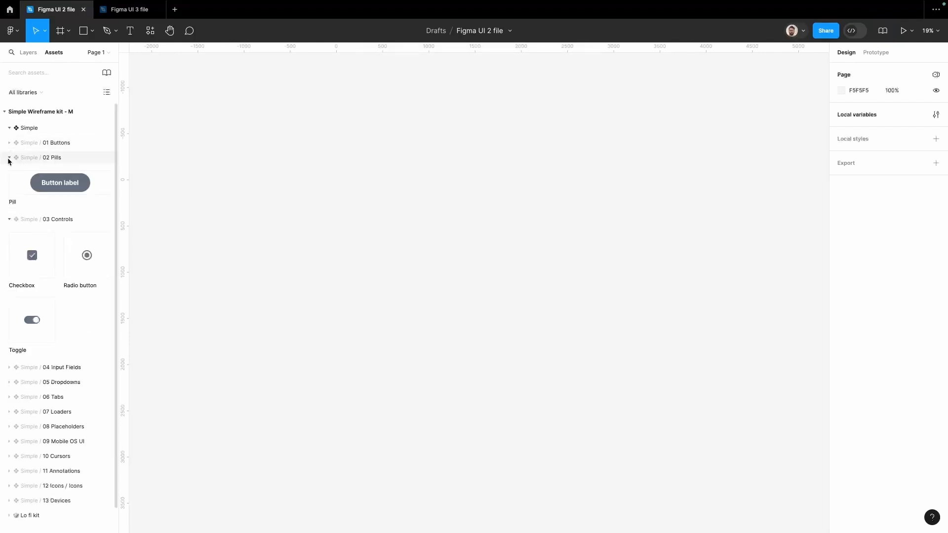
{"action": "left_click", "coordinate": [9, 158]}
{"action": "left_click", "coordinate": [9, 172]}
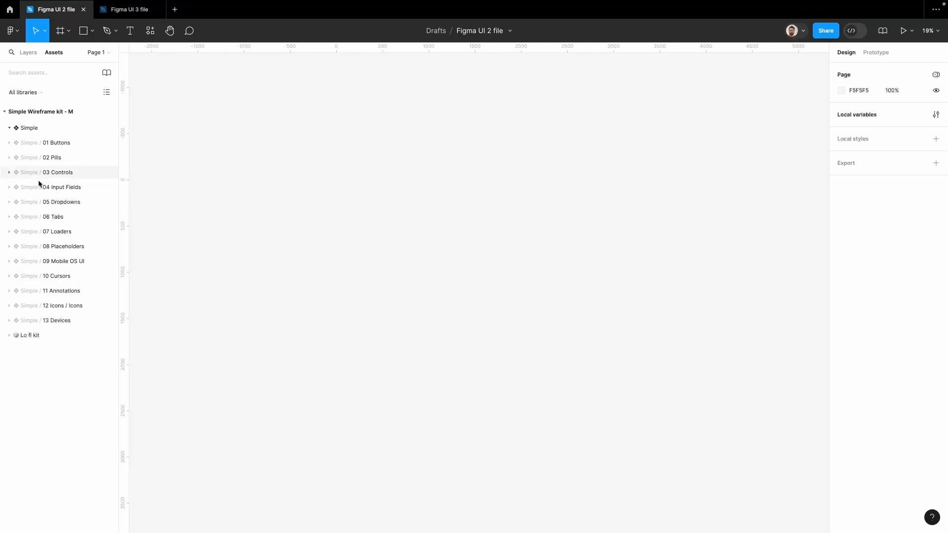
{"action": "left_click", "coordinate": [54, 142]}
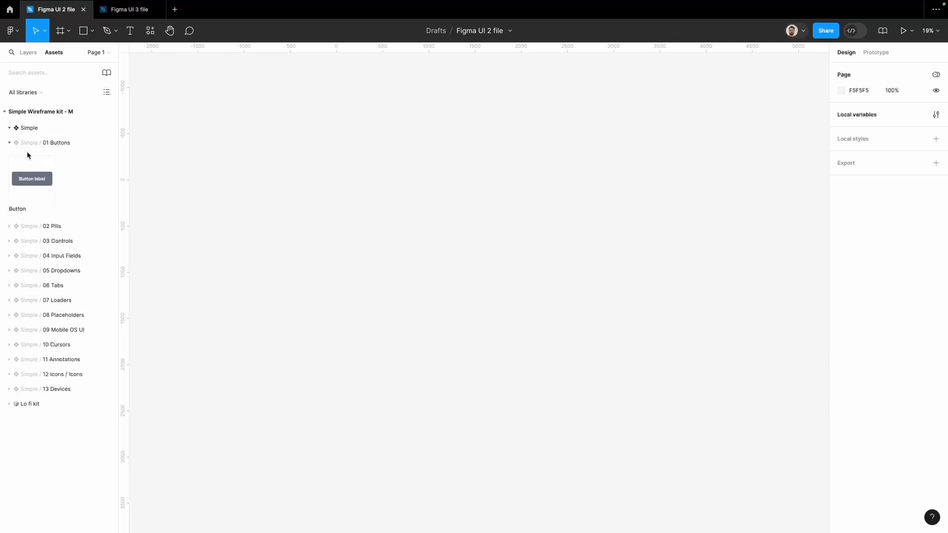
{"action": "left_click", "coordinate": [9, 226]}
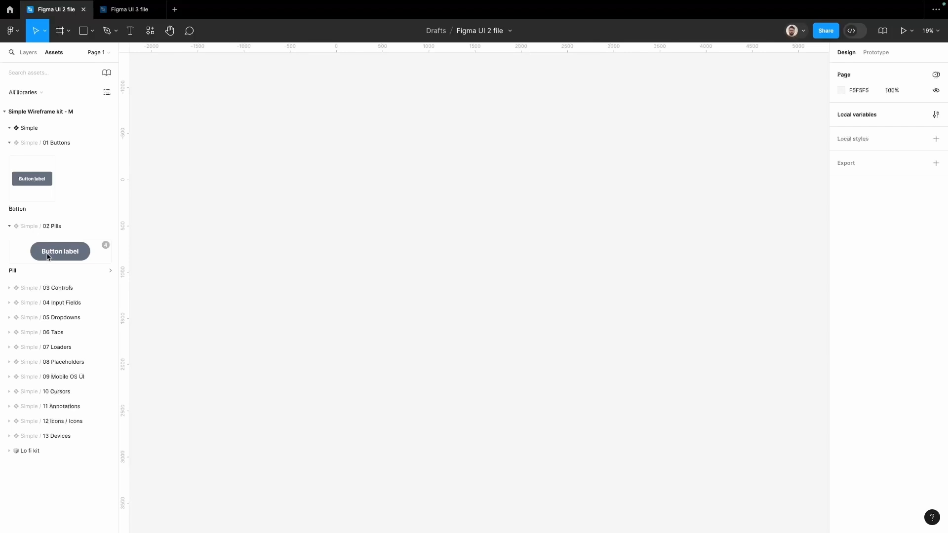
Step: Remove the Simple Wireframe kit - M library from the Figma UI 2 file
{"action": "left_click", "coordinate": [106, 73]}
{"action": "left_click", "coordinate": [557, 217]}
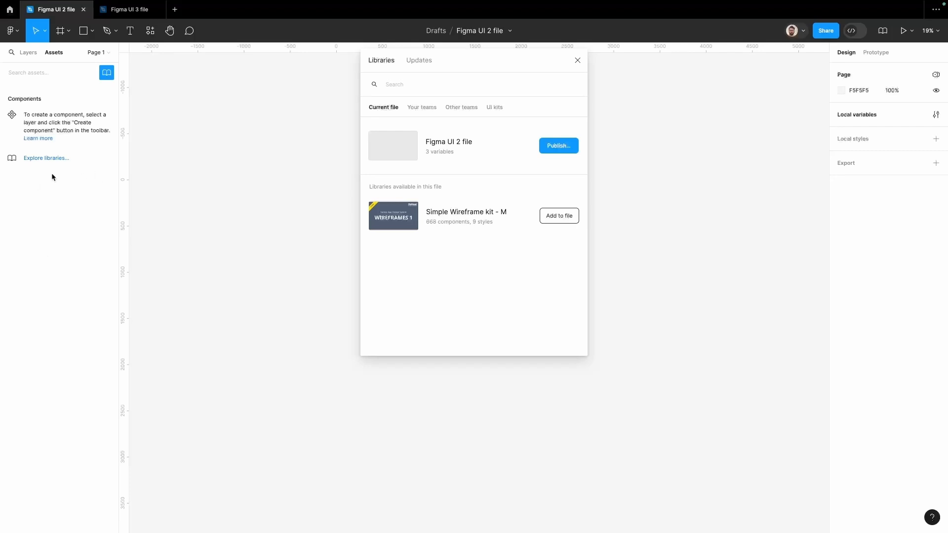
Step: Add the Simple Wireframe kit - M library to the file and collapse its 01 Buttons and 02 Pills categories
{"action": "left_click", "coordinate": [561, 218]}
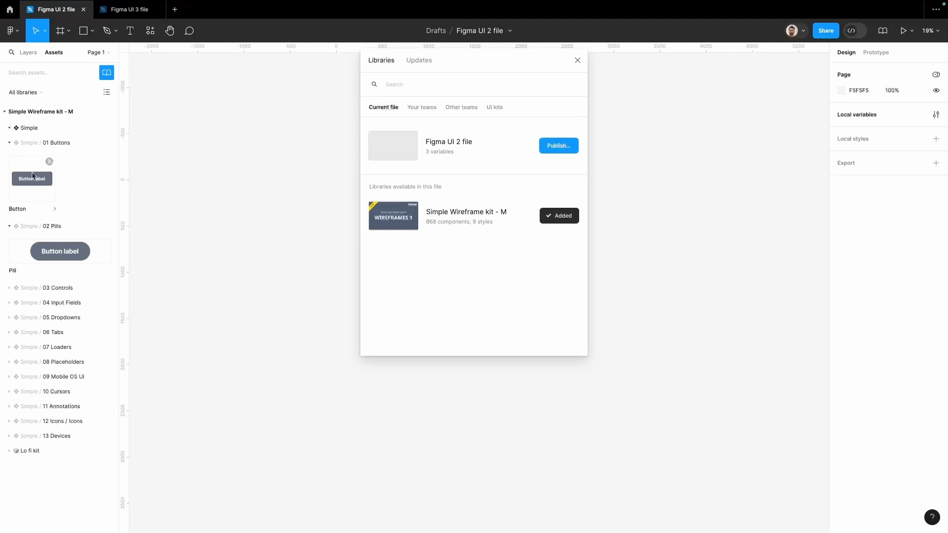
{"action": "left_click", "coordinate": [9, 144]}
{"action": "left_click", "coordinate": [9, 157]}
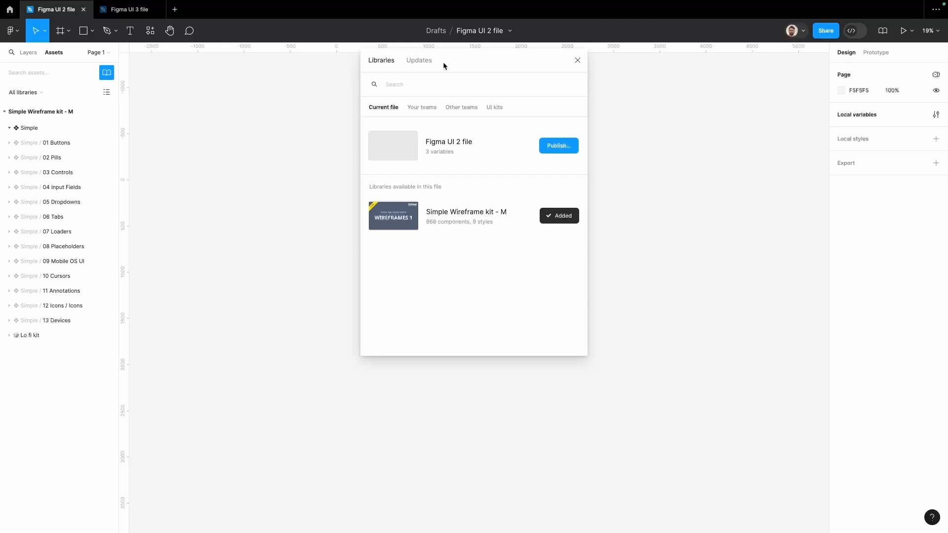
Step: View the library updates for the current page, expand the 01 Buttons assets, and close the library manager
{"action": "left_click", "coordinate": [423, 64]}
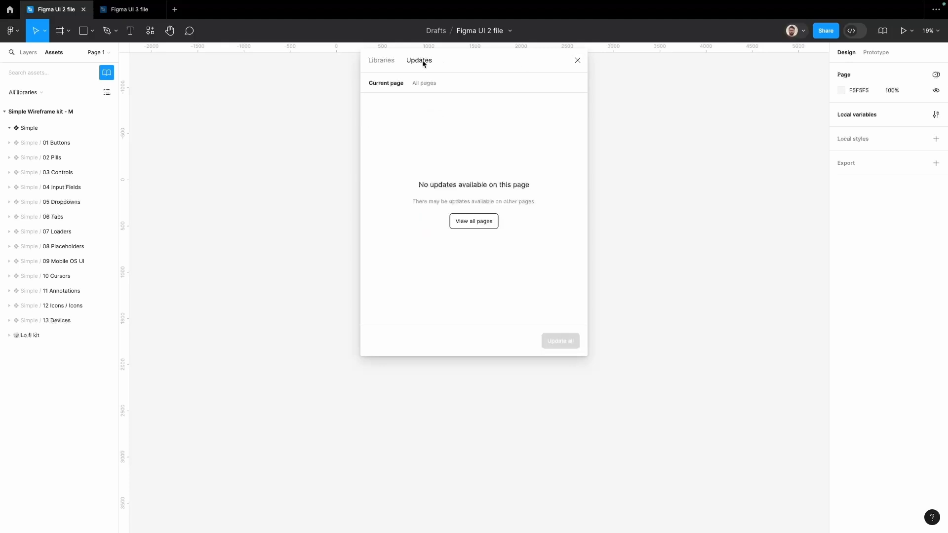
{"action": "left_click", "coordinate": [10, 143]}
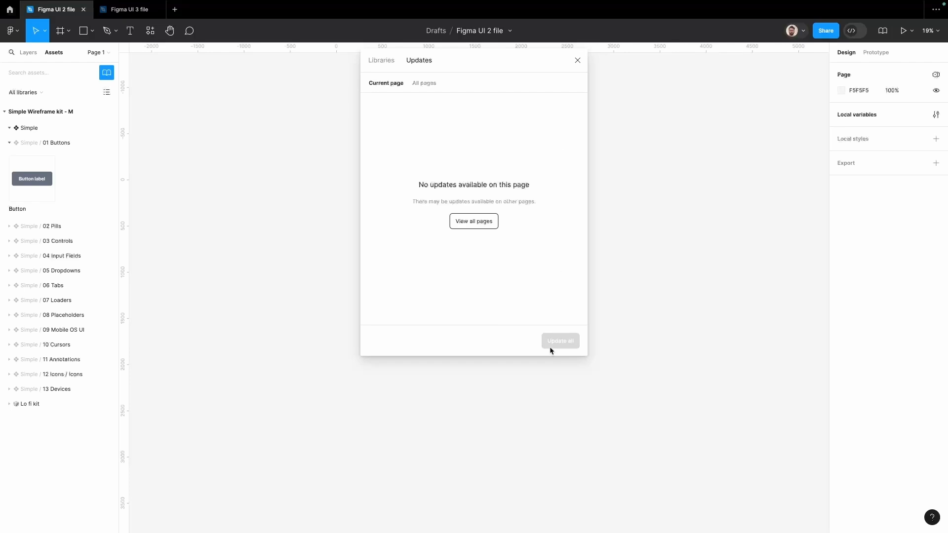
{"action": "left_click", "coordinate": [577, 60]}
Step: Switch to the Figma UI 3 file and place a Simple Design System Button near the bottom of the Android Large - 1 frame
{"action": "left_click", "coordinate": [130, 10]}
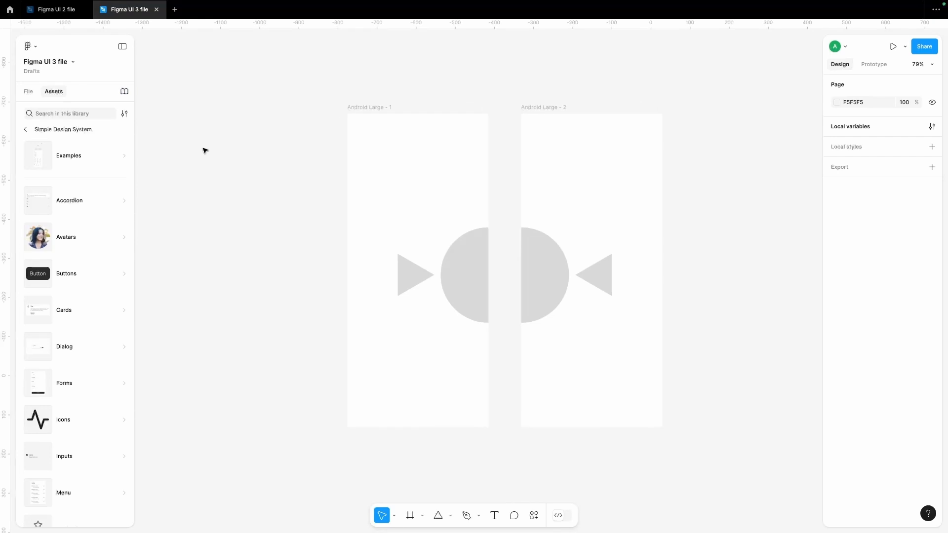
{"action": "scroll", "coordinate": [193, 267], "scroll_direction": "left", "scroll_amount": 4}
{"action": "scroll", "coordinate": [193, 268], "scroll_direction": "down", "scroll_amount": 1}
{"action": "scroll", "coordinate": [197, 269], "scroll_direction": "up", "scroll_amount": 1}
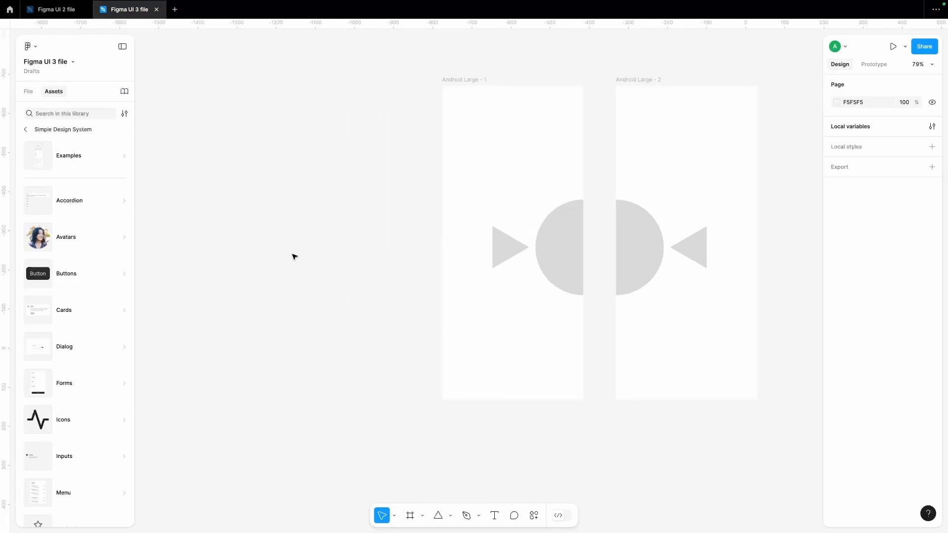
{"action": "left_click", "coordinate": [37, 271]}
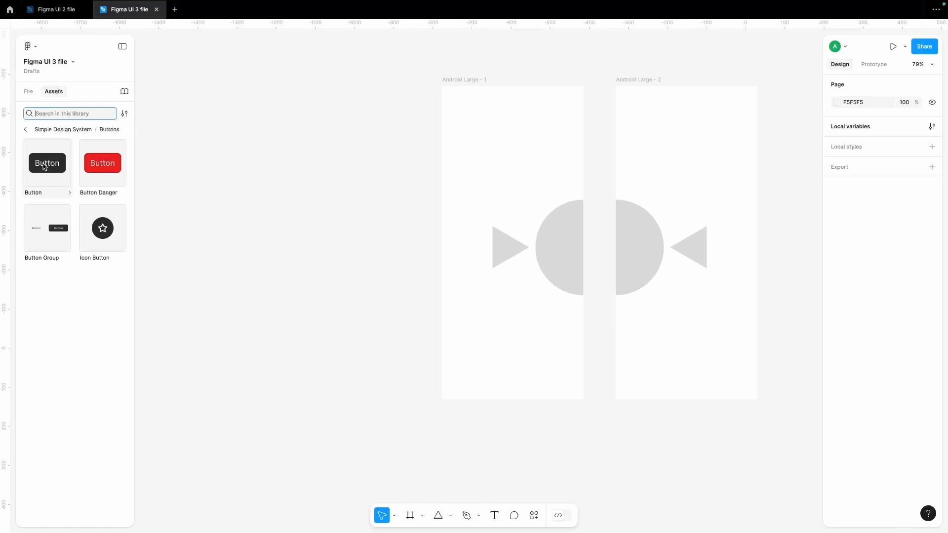
{"action": "left_click_drag", "start_coordinate": [45, 165], "coordinate": [513, 378]}
Step: Change the button's label to "Animate" and center the button horizontally in its frame
{"action": "double_click", "coordinate": [513, 379]}
{"action": "double_click", "coordinate": [513, 379]}
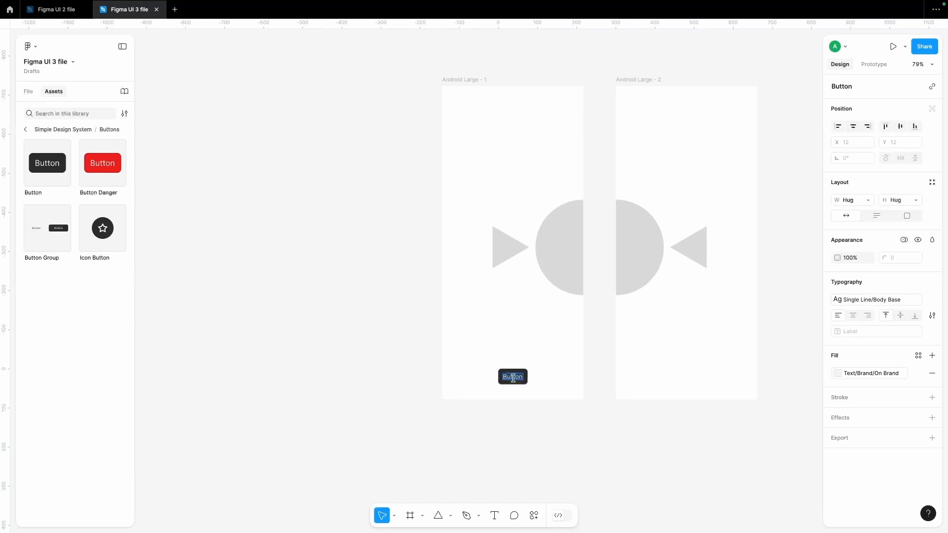
{"action": "type", "text": "Animate"}
{"action": "left_click", "coordinate": [850, 226]}
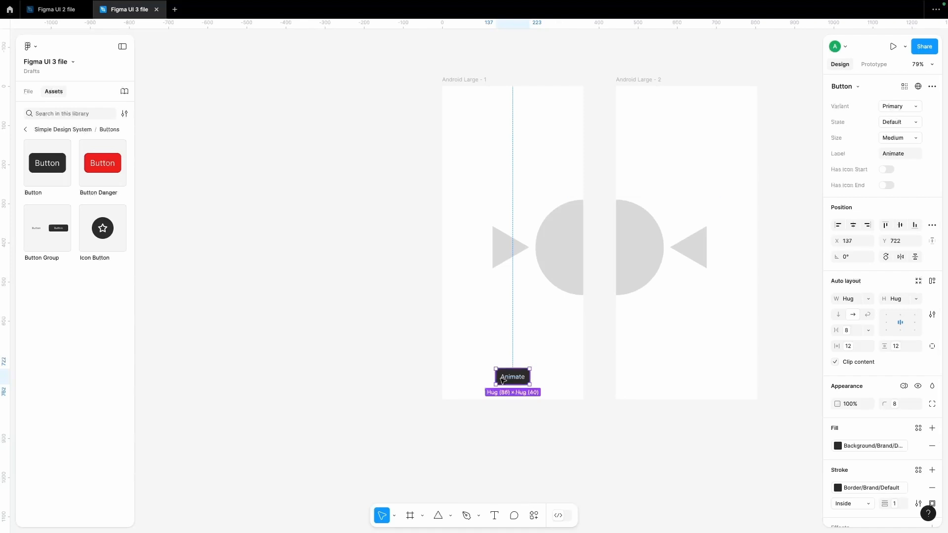
Step: Try the Neutral variant on the Animate button and restore the Primary variant
{"action": "left_click", "coordinate": [889, 107]}
{"action": "left_click", "coordinate": [869, 118]}
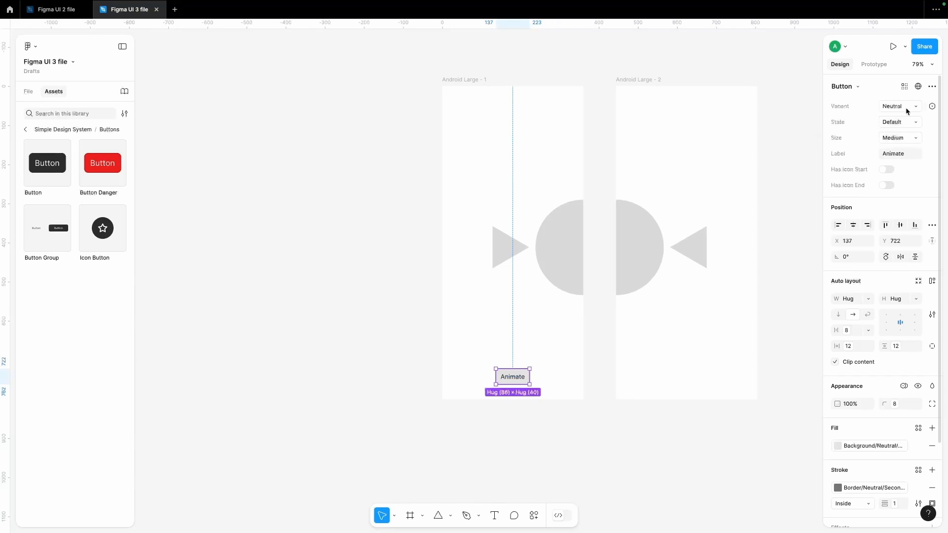
{"action": "left_click", "coordinate": [875, 108]}
{"action": "left_click", "coordinate": [870, 95]}
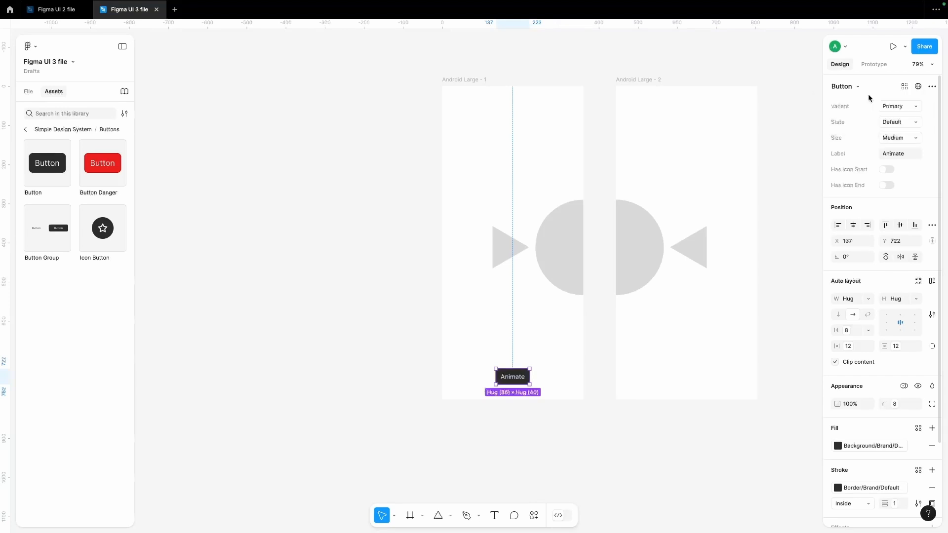
Step: Copy the Animate button into the Android Large - 2 frame and relabel the copy "Go back"
{"action": "left_click", "coordinate": [400, 303]}
{"action": "scroll", "coordinate": [400, 303], "scroll_direction": "right", "scroll_amount": 2}
{"action": "left_click", "coordinate": [446, 375]}
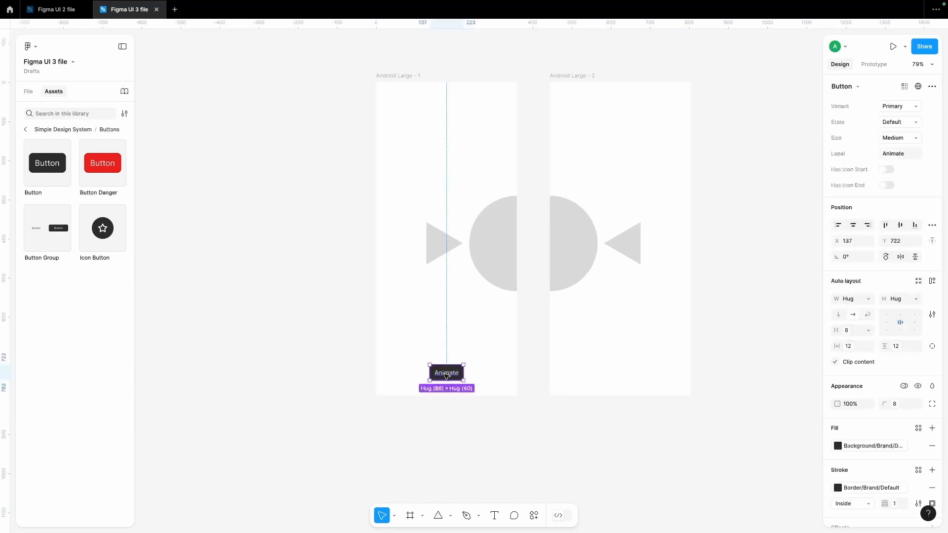
{"action": "key", "text": "ctrl+c"}
{"action": "left_click", "coordinate": [566, 75]}
{"action": "key", "text": "ctrl+v"}
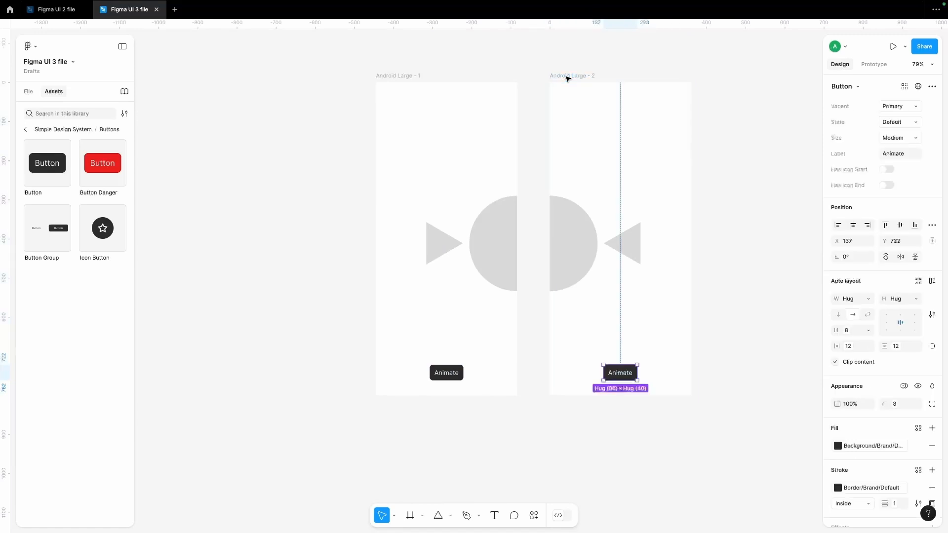
{"action": "double_click", "coordinate": [619, 374]}
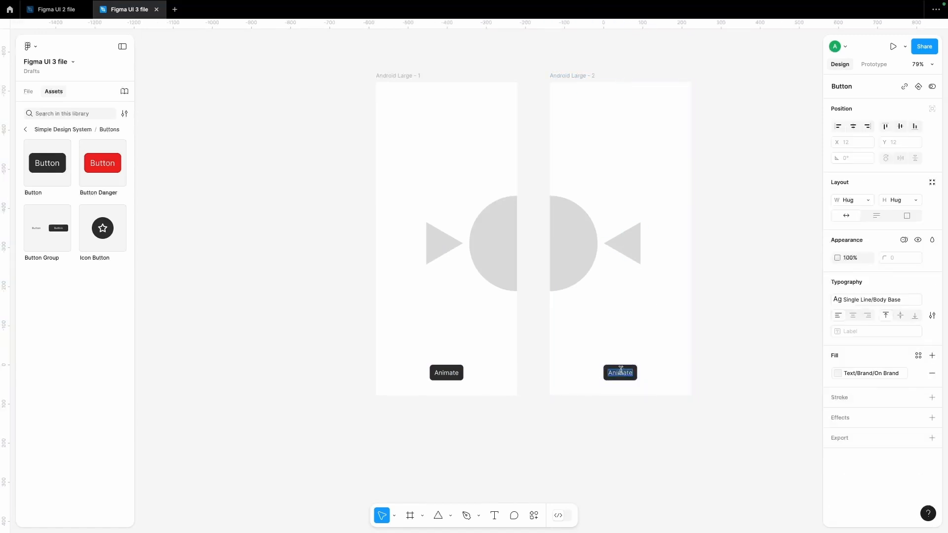
{"action": "type", "text": "Go back"}
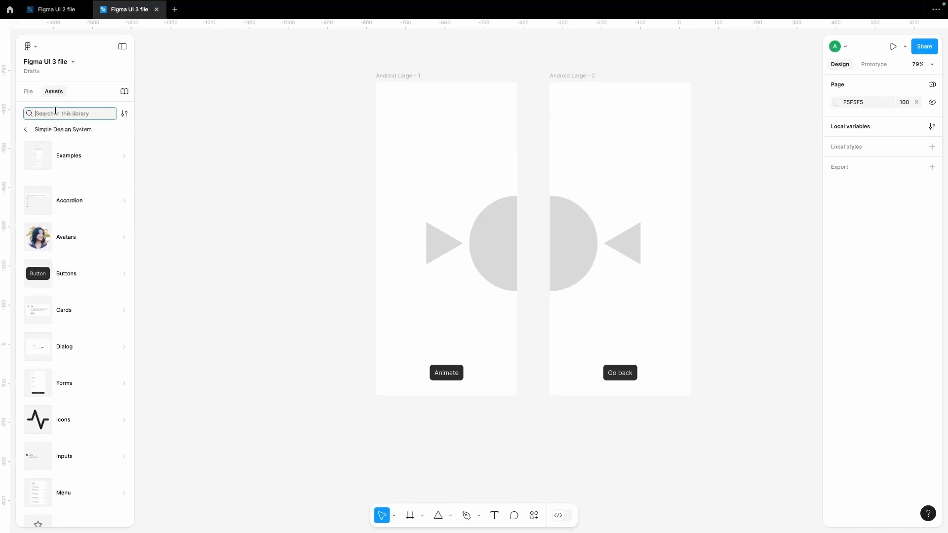
Step: Search the Simple Design System library for "accor" and clear the search
{"action": "type", "text": "ac"}
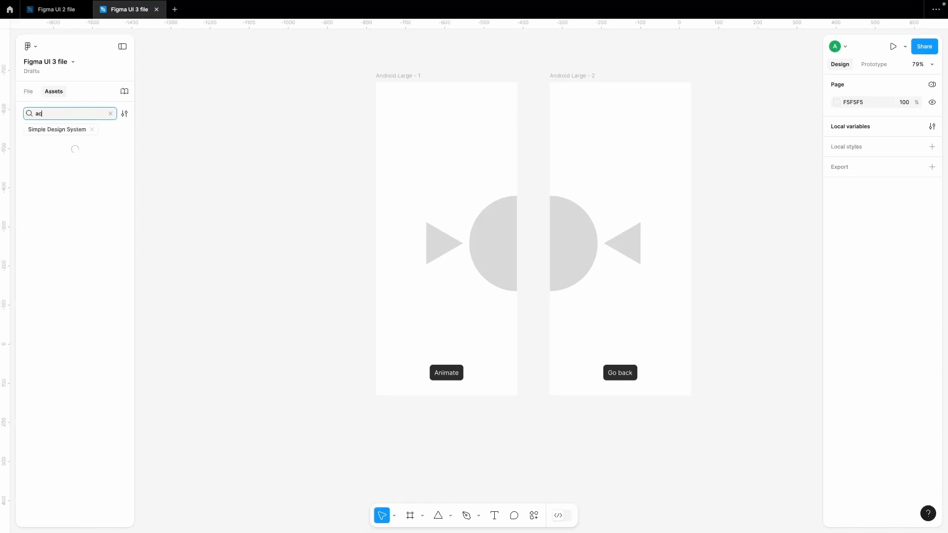
{"action": "type", "text": "cor"}
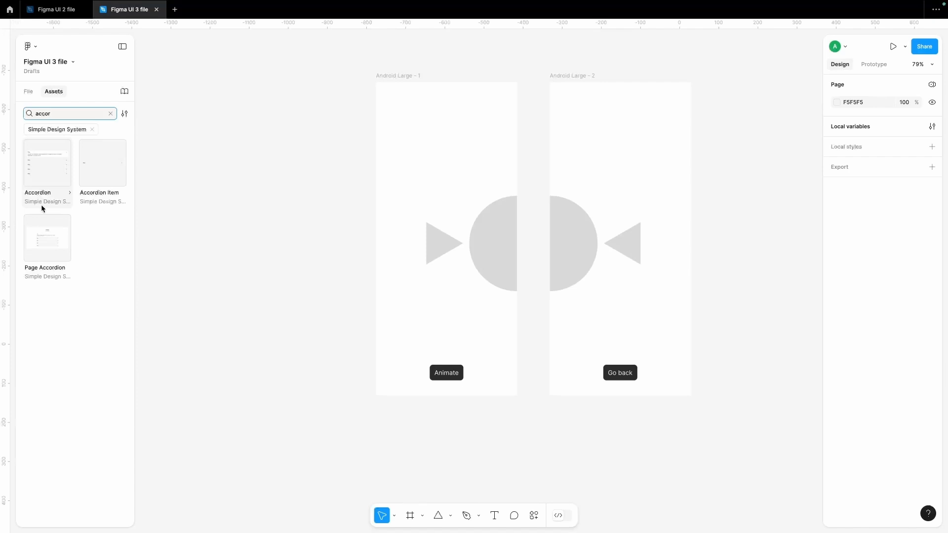
{"action": "key", "text": "Escape"}
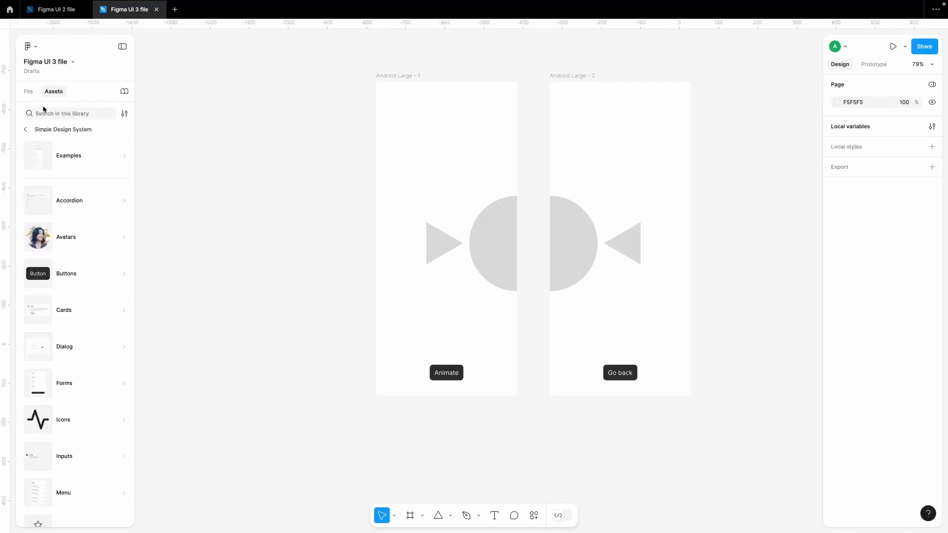
Step: Leave the assets and show the file's pages and layers beside the two Android frames
{"action": "left_click", "coordinate": [31, 95]}
{"action": "scroll", "coordinate": [506, 148], "scroll_direction": "right", "scroll_amount": 2}
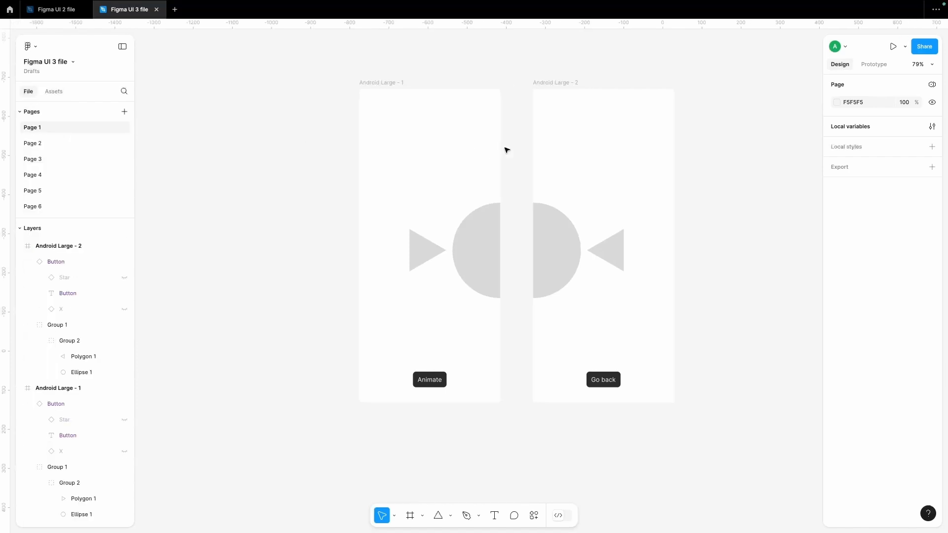
{"action": "scroll", "coordinate": [696, 186], "scroll_direction": "right", "scroll_amount": 2}
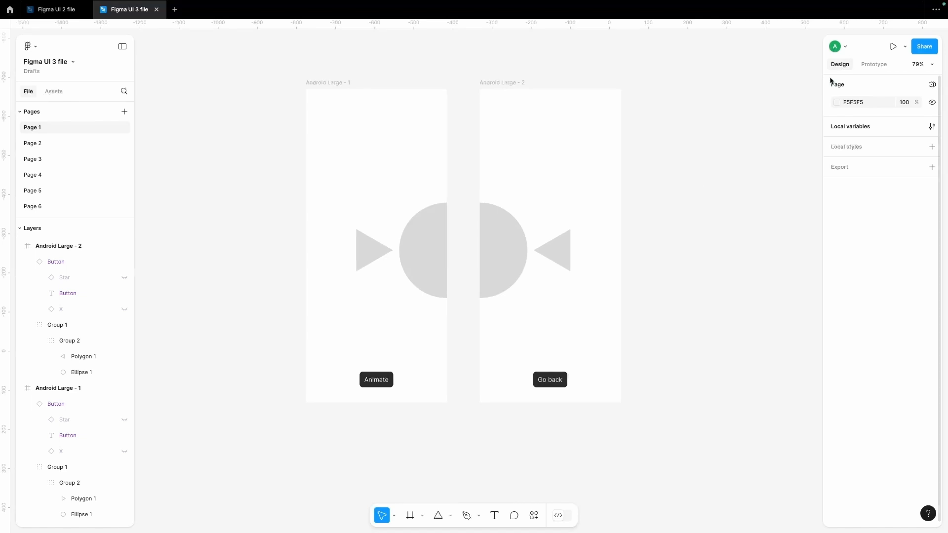
{"action": "scroll", "coordinate": [835, 81], "scroll_direction": "down", "scroll_amount": 1}
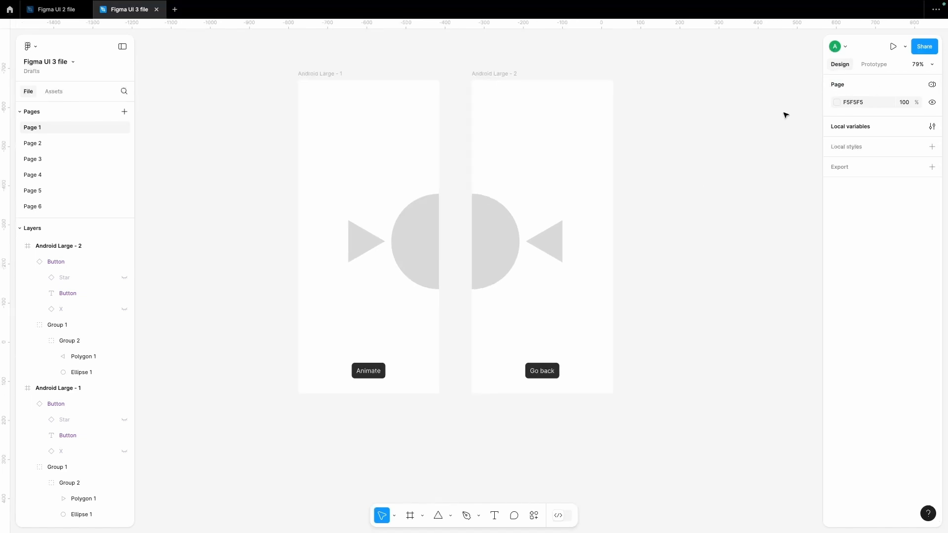
Step: Start spotlighting yourself in the file, try navigating the canvas, and cancel the spotlight
{"action": "left_click", "coordinate": [846, 47]}
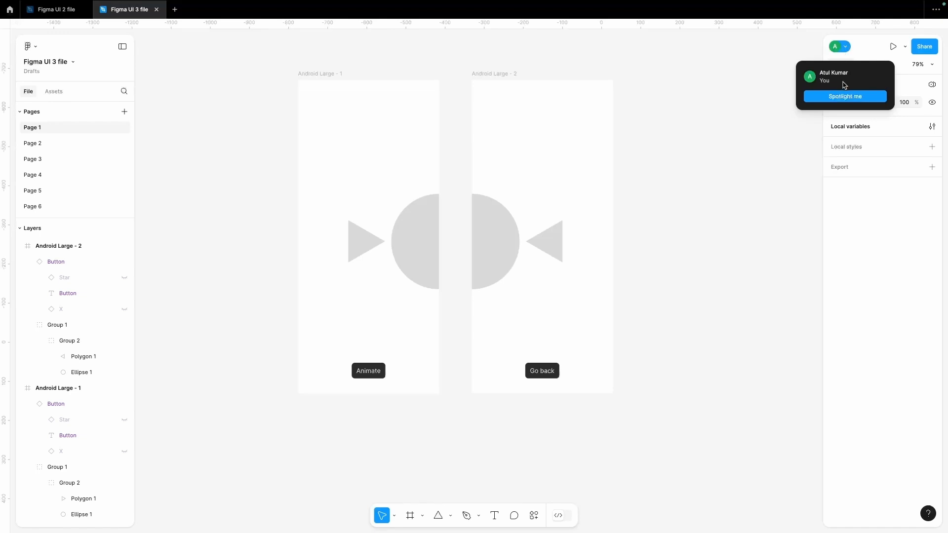
{"action": "left_click", "coordinate": [834, 97]}
{"action": "left_click", "coordinate": [834, 97]}
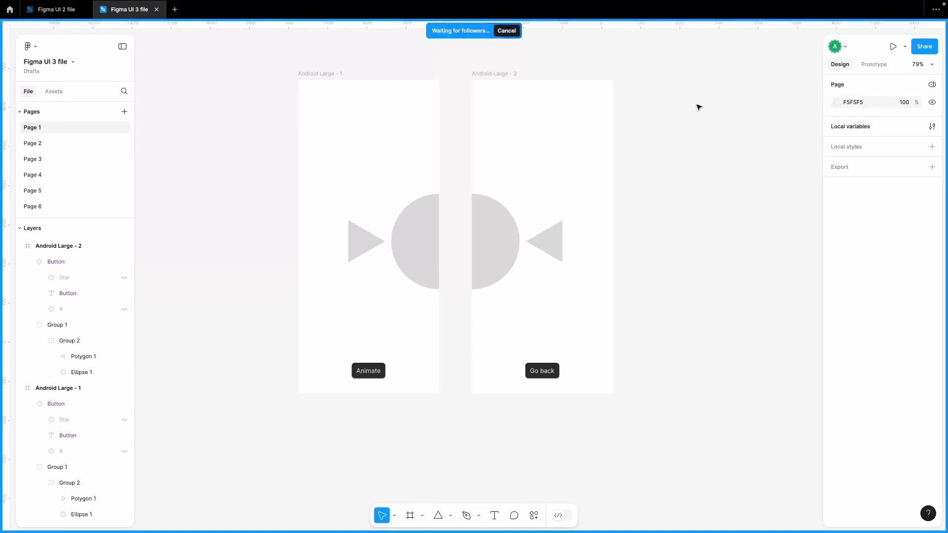
{"action": "scroll", "coordinate": [640, 190], "scroll_direction": "left", "scroll_amount": 4}
{"action": "scroll", "coordinate": [639, 190], "scroll_direction": "right", "scroll_amount": 5}
{"action": "scroll", "coordinate": [639, 189], "scroll_direction": "down", "scroll_amount": 5}
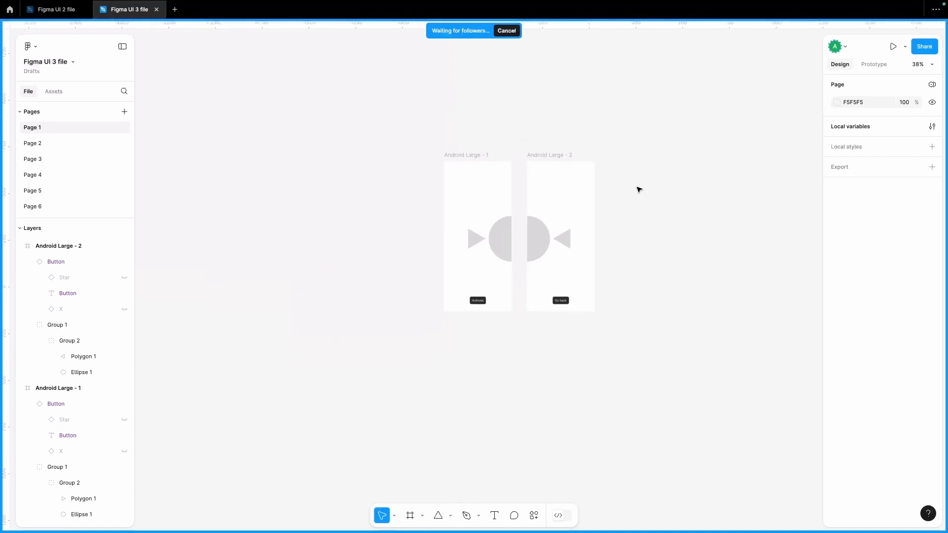
{"action": "scroll", "coordinate": [639, 189], "scroll_direction": "up", "scroll_amount": 4}
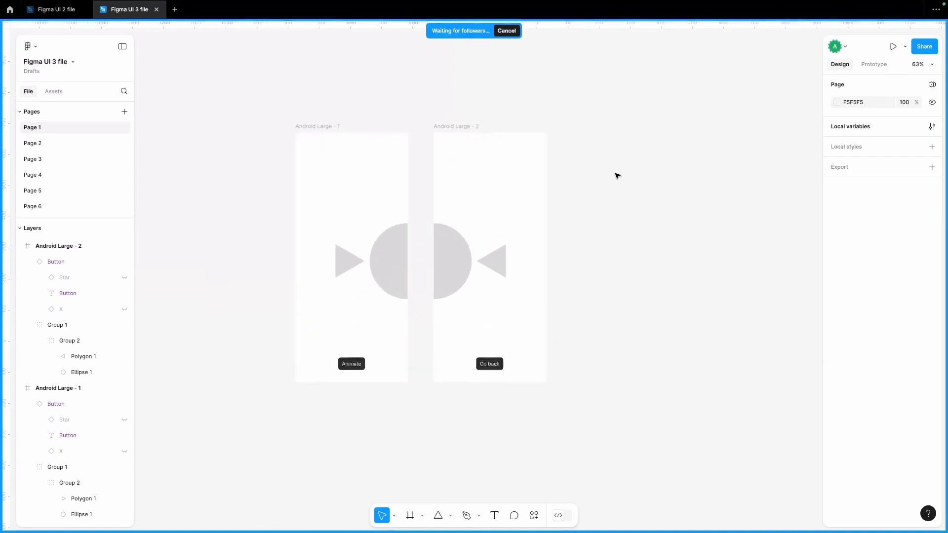
{"action": "left_click", "coordinate": [507, 30]}
{"action": "left_click", "coordinate": [845, 47]}
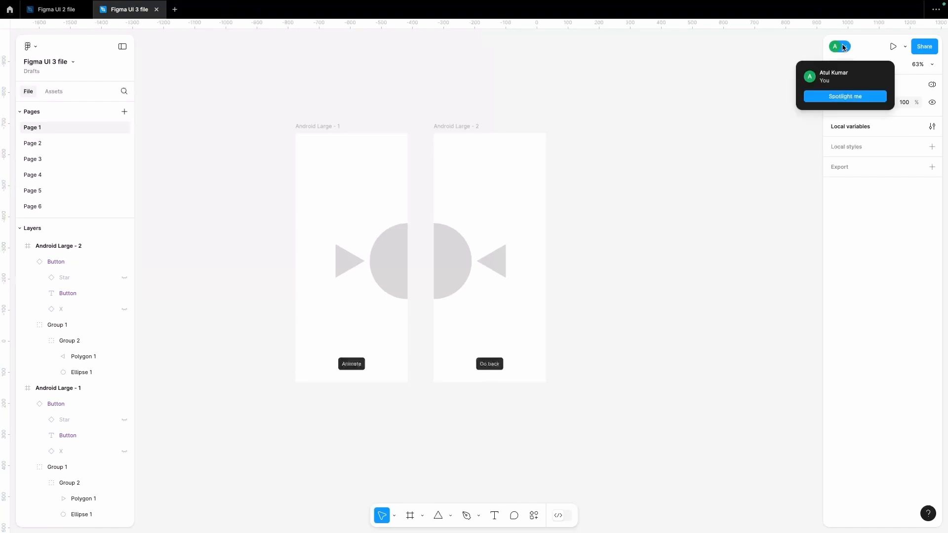
{"action": "left_click", "coordinate": [723, 101]}
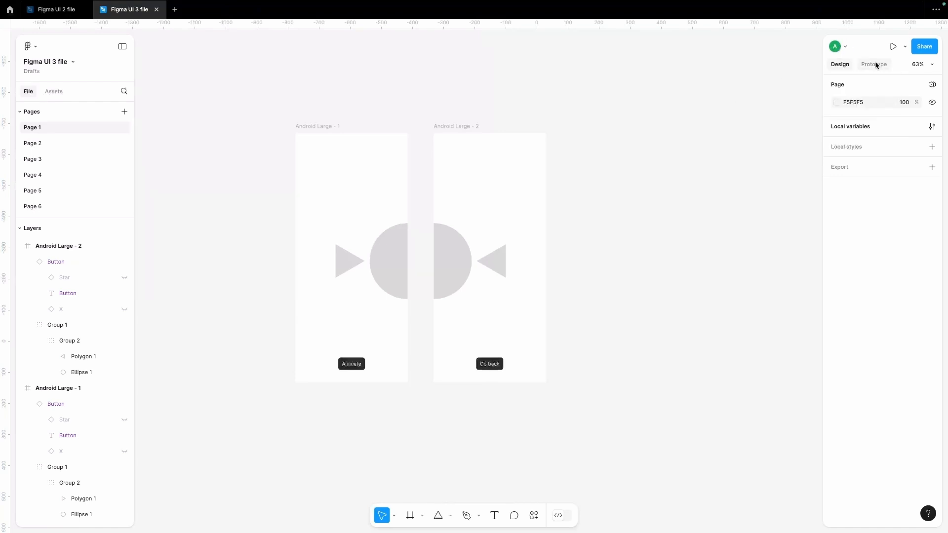
Step: View the presentation options, present the Android Large - 1 frame as a prototype, and close the presentation
{"action": "left_click", "coordinate": [903, 46]}
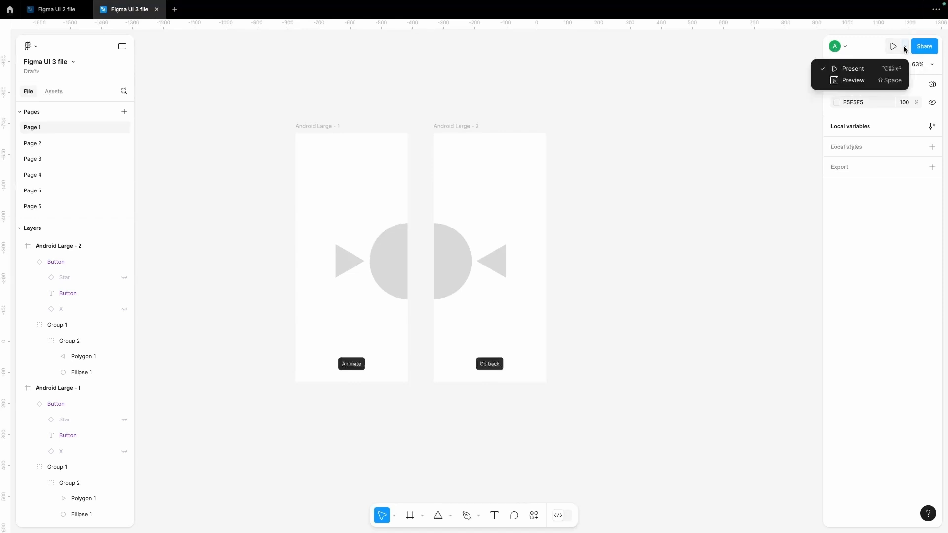
{"action": "left_click", "coordinate": [641, 130]}
{"action": "left_click", "coordinate": [313, 127]}
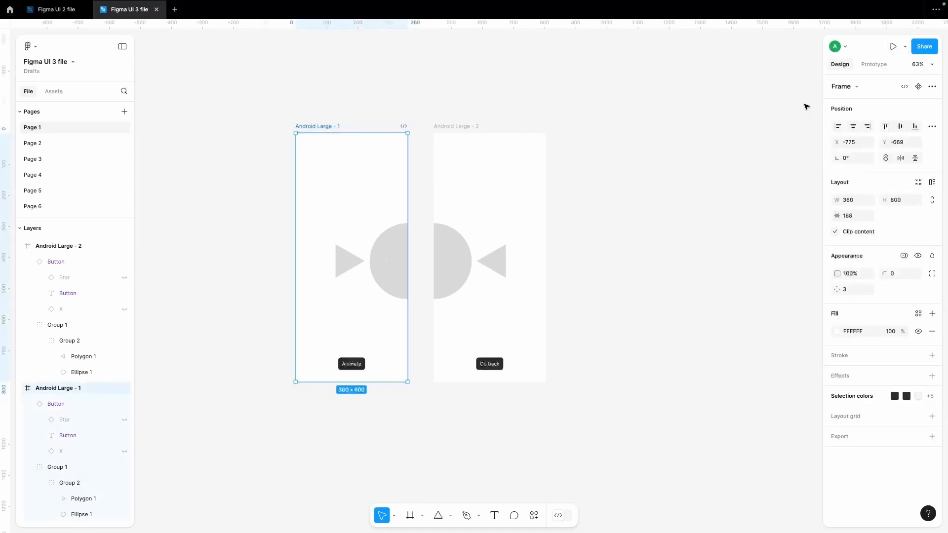
{"action": "left_click", "coordinate": [893, 46]}
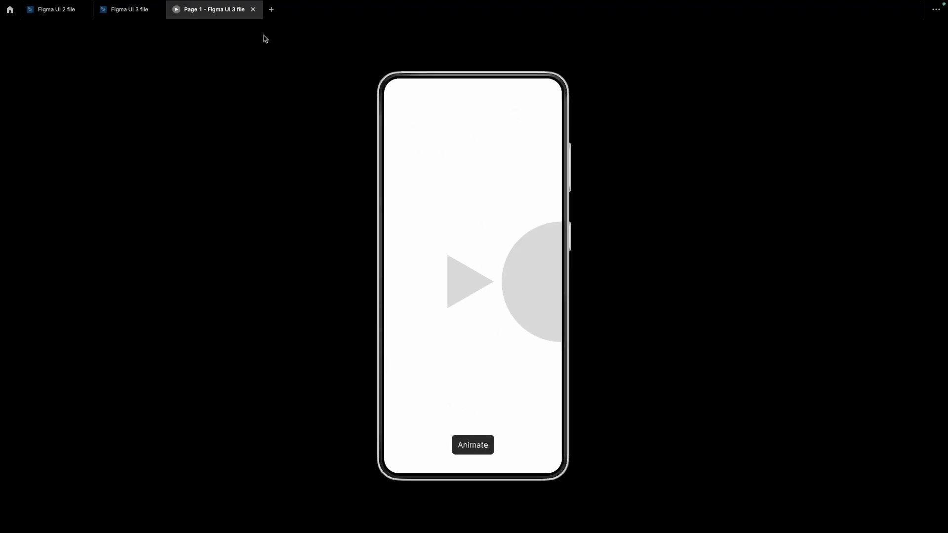
{"action": "left_click", "coordinate": [255, 10]}
Step: Preview the Android Large - 1 frame inside the editor, reposition the preview beside the frames, and close it
{"action": "left_click", "coordinate": [906, 46]}
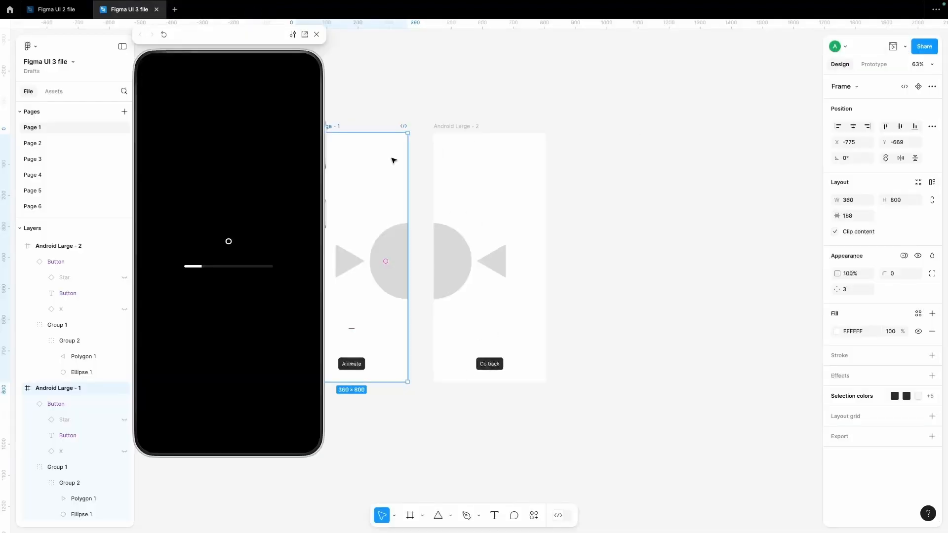
{"action": "left_click", "coordinate": [860, 80]}
{"action": "left_click_drag", "start_coordinate": [221, 34], "coordinate": [676, 75]}
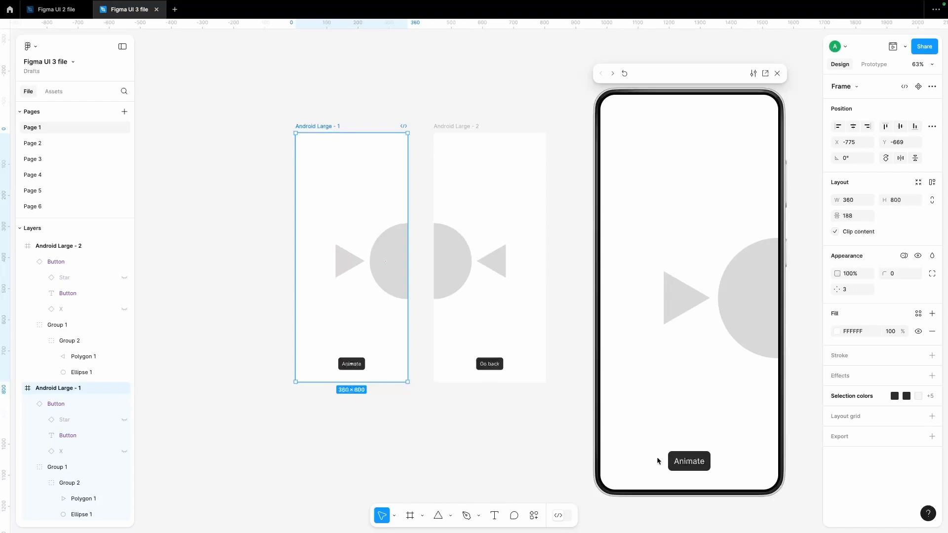
{"action": "left_click", "coordinate": [525, 108]}
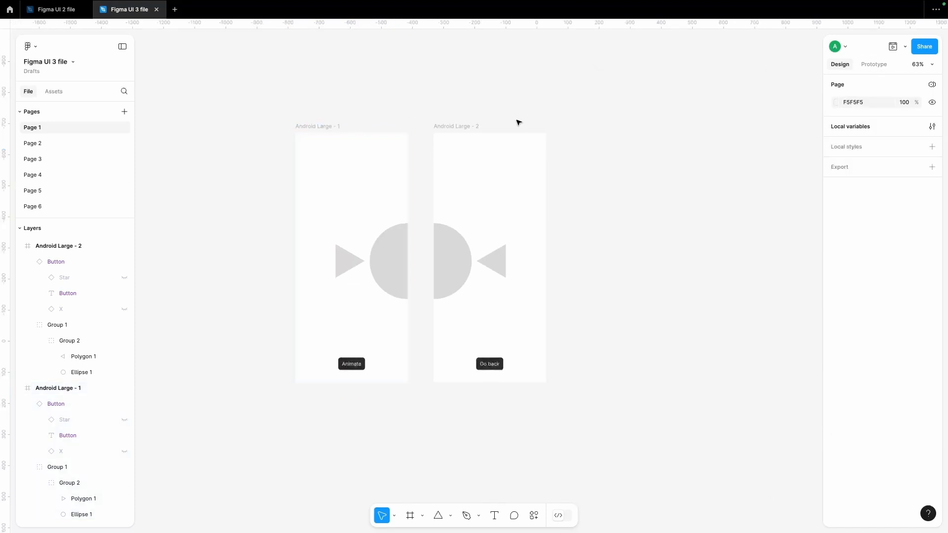
Step: Open the file's sharing settings, enter an invitee's name, review the invite and existing-member permission options, and close the settings
{"action": "left_click", "coordinate": [922, 52]}
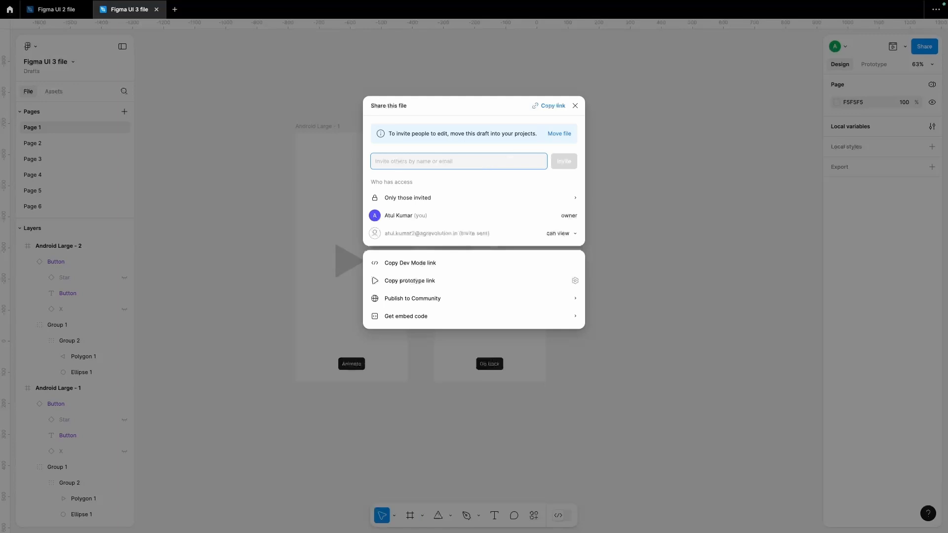
{"action": "type", "text": "atul"}
{"action": "left_click", "coordinate": [518, 163]}
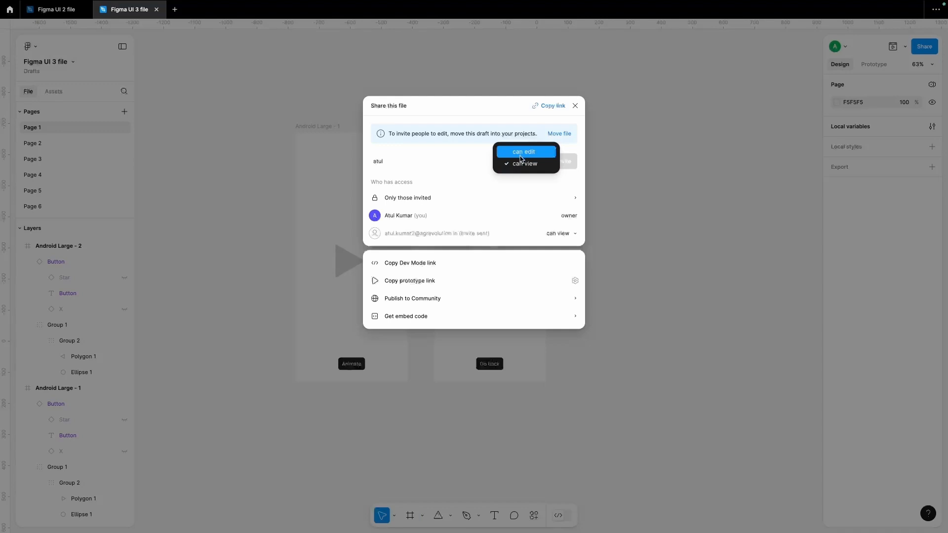
{"action": "left_click", "coordinate": [461, 158]}
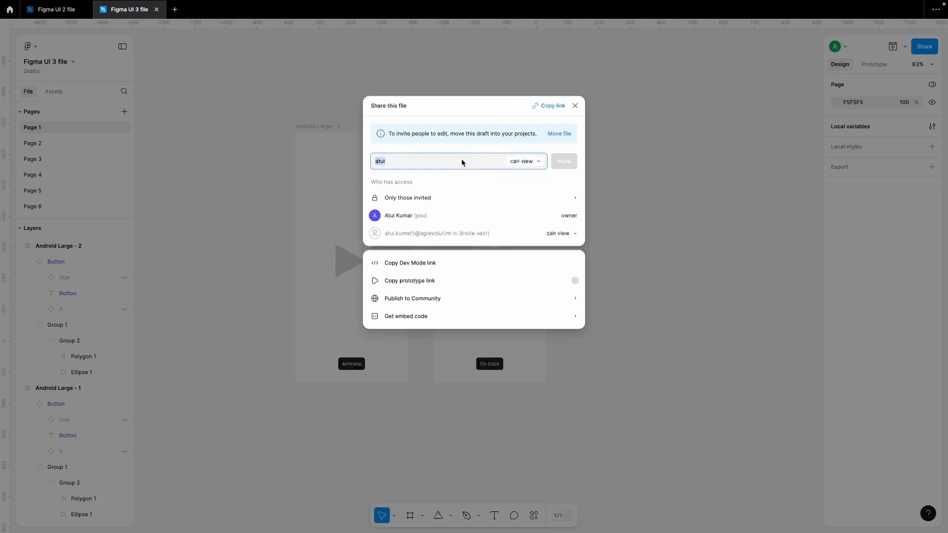
{"action": "left_click", "coordinate": [560, 234]}
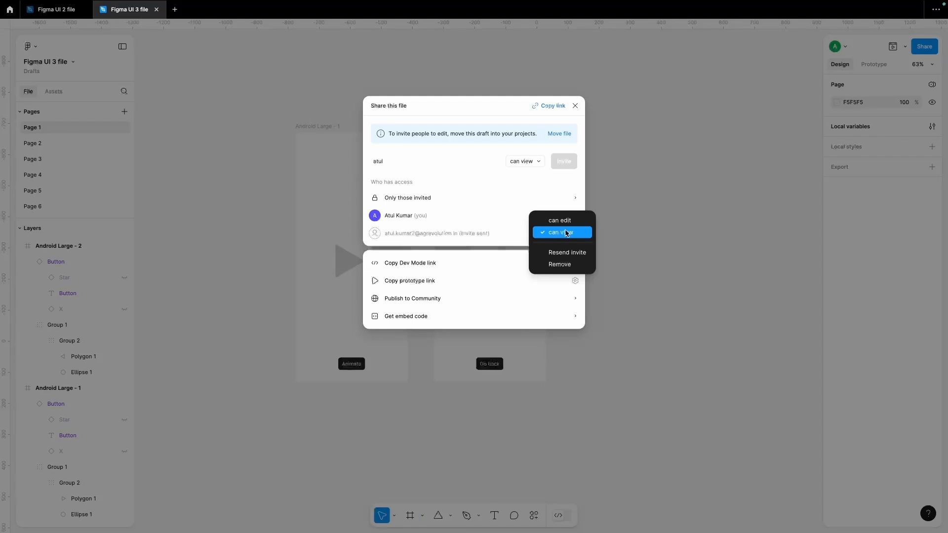
{"action": "left_click", "coordinate": [459, 160]}
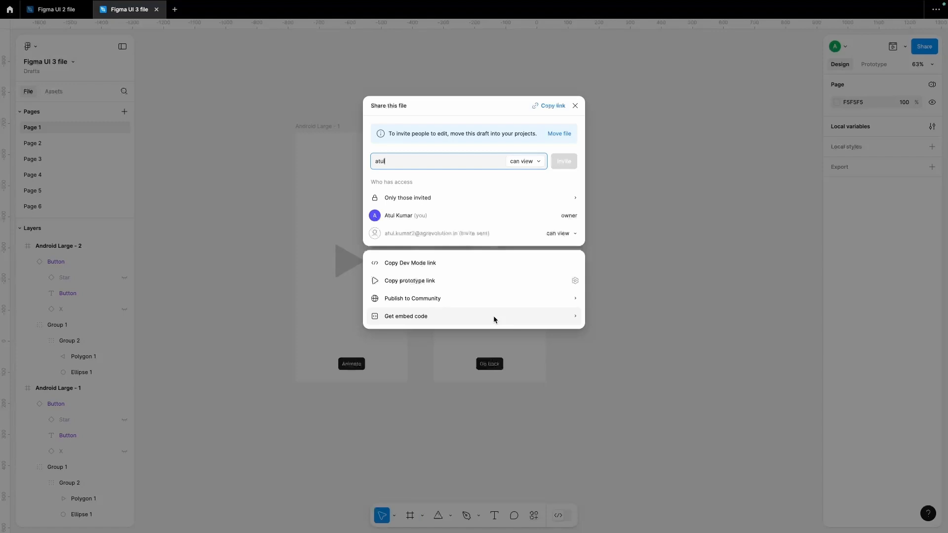
{"action": "left_click", "coordinate": [575, 106]}
Step: Look through the Frame, shape and Pen tools in turn, and return to the Move tool
{"action": "scroll", "coordinate": [613, 357], "scroll_direction": "down", "scroll_amount": 1}
{"action": "scroll", "coordinate": [613, 357], "scroll_direction": "right", "scroll_amount": 1}
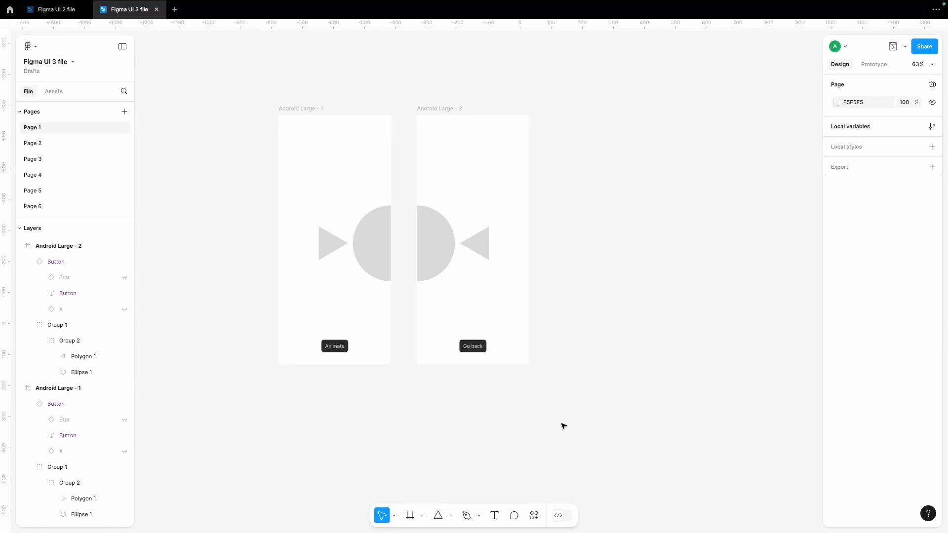
{"action": "left_click", "coordinate": [410, 517]}
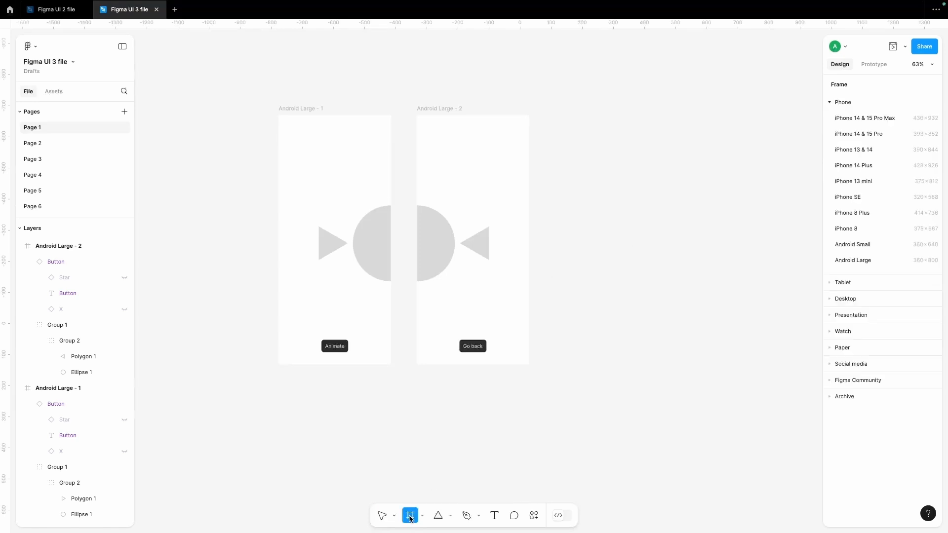
{"action": "left_click", "coordinate": [438, 517]}
{"action": "left_click", "coordinate": [467, 517]}
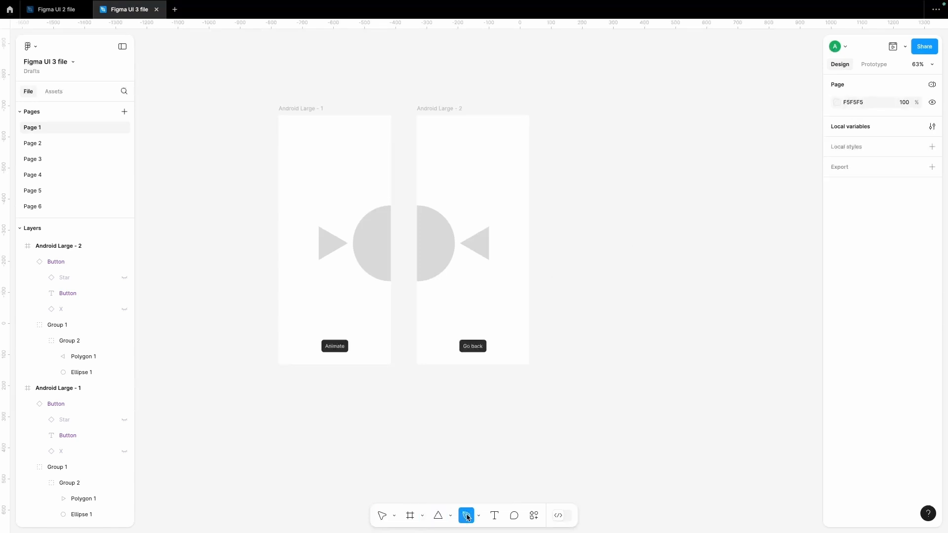
{"action": "key", "text": "v"}
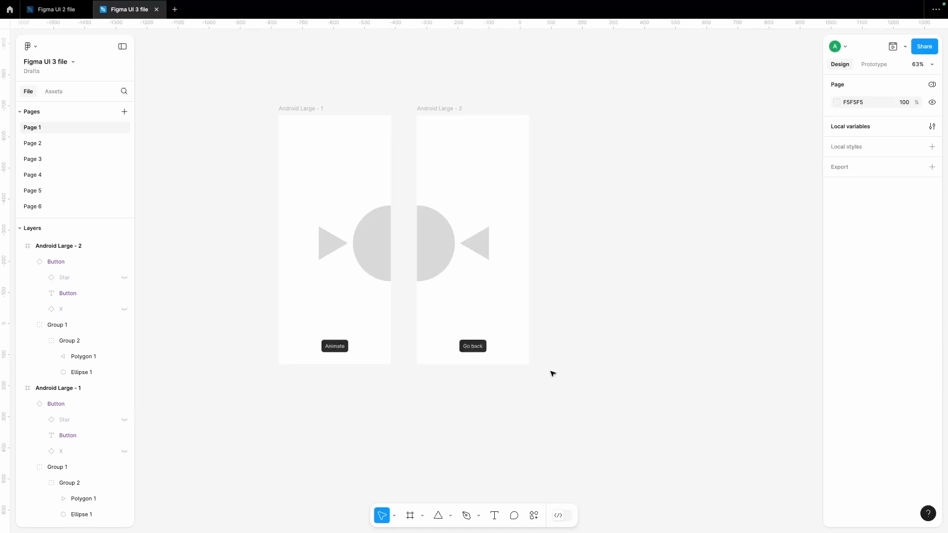
Step: Use the Move tool to take Group 1 out of the Android Large - 2 frame onto the empty canvas and enlarge it
{"action": "left_click", "coordinate": [395, 516]}
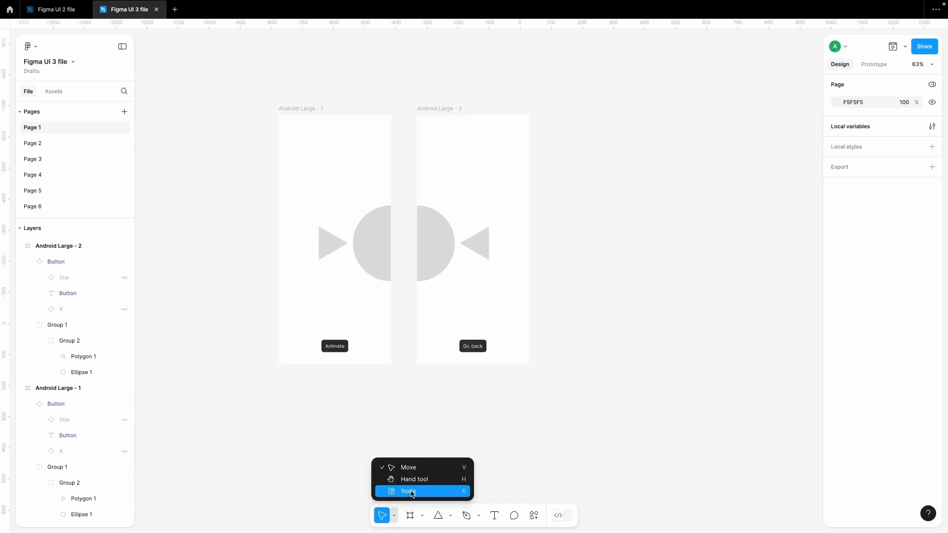
{"action": "left_click", "coordinate": [437, 468]}
{"action": "left_click", "coordinate": [435, 108]}
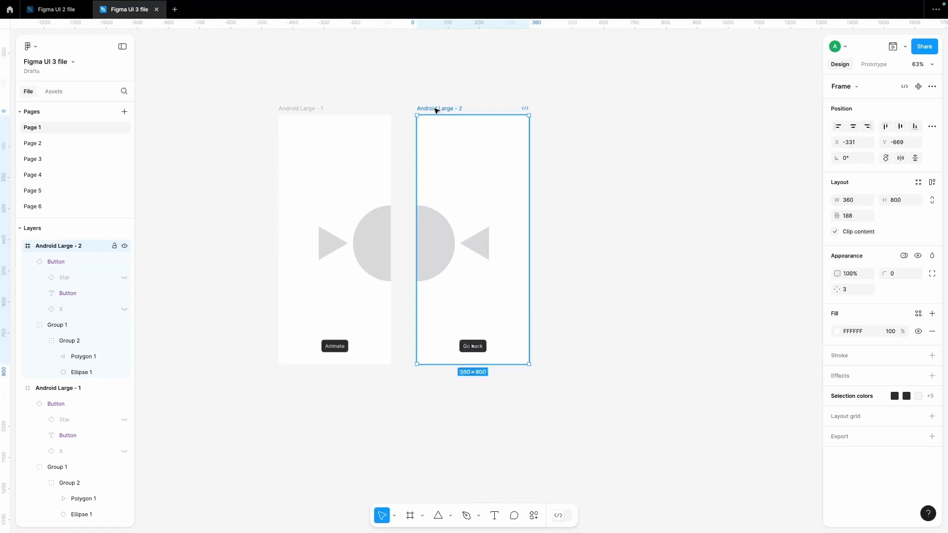
{"action": "left_click", "coordinate": [436, 211]}
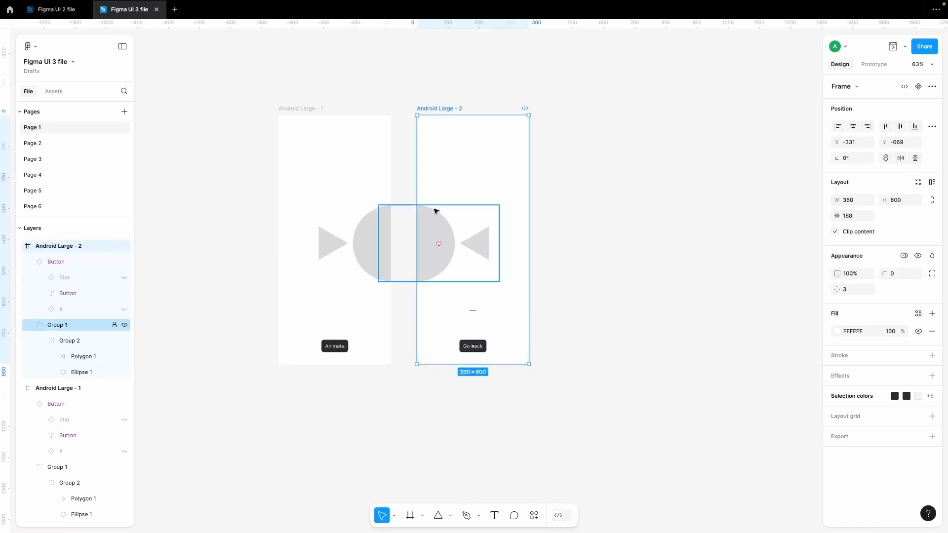
{"action": "left_click_drag", "start_coordinate": [446, 224], "coordinate": [608, 229]}
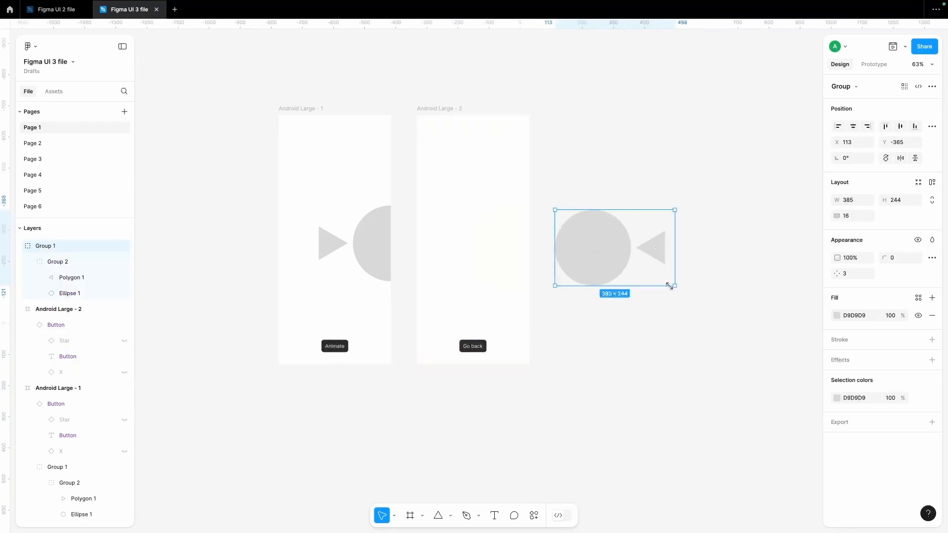
{"action": "left_click_drag", "start_coordinate": [674, 286], "coordinate": [711, 299]}
Step: Undo the resizing and relocation of Group 1, and clear the selection
{"action": "key", "text": "super+z"}
{"action": "key", "text": "super+z"}
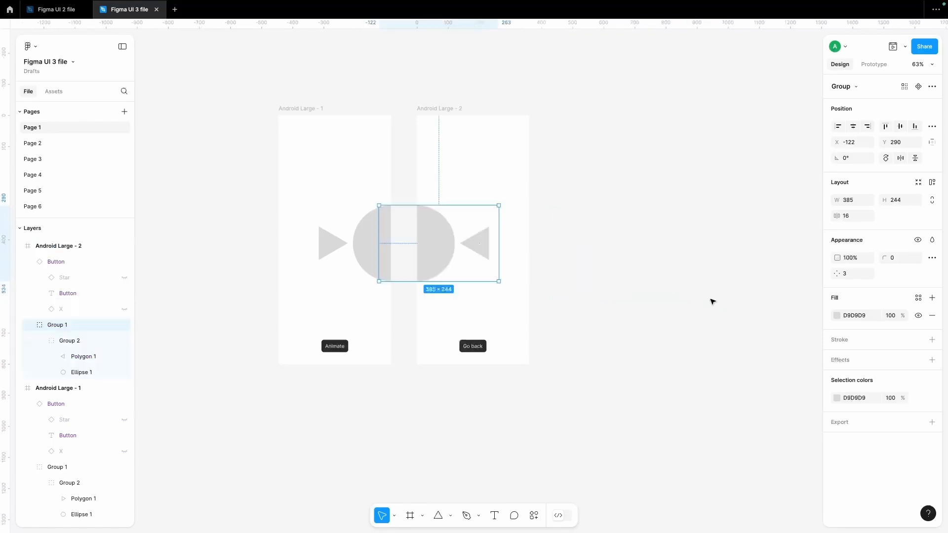
{"action": "key", "text": "Escape"}
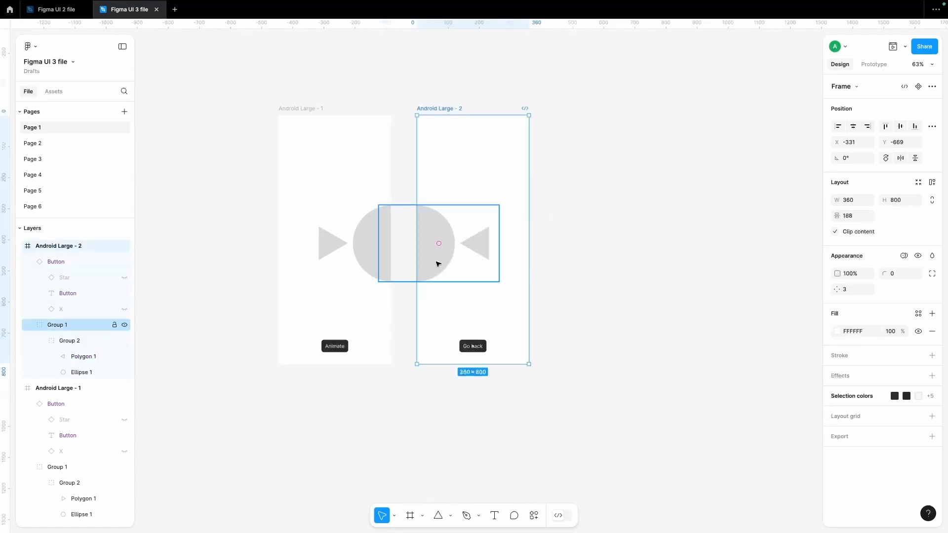
{"action": "key", "text": "Escape"}
Step: Activate the Hand tool and pan the canvas back and forth around the two Android frames
{"action": "left_click", "coordinate": [394, 515]}
{"action": "left_click", "coordinate": [414, 480]}
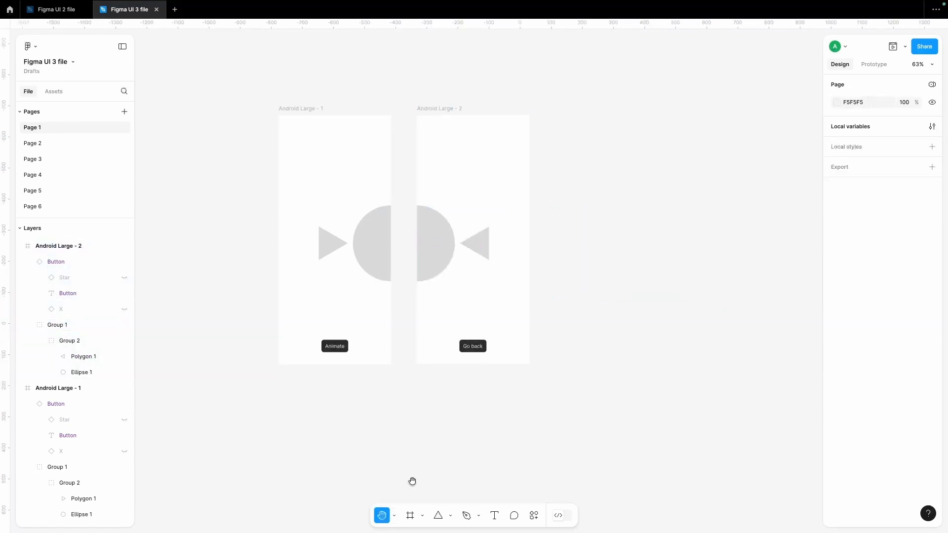
{"action": "left_click_drag", "start_coordinate": [485, 252], "coordinate": [559, 249]}
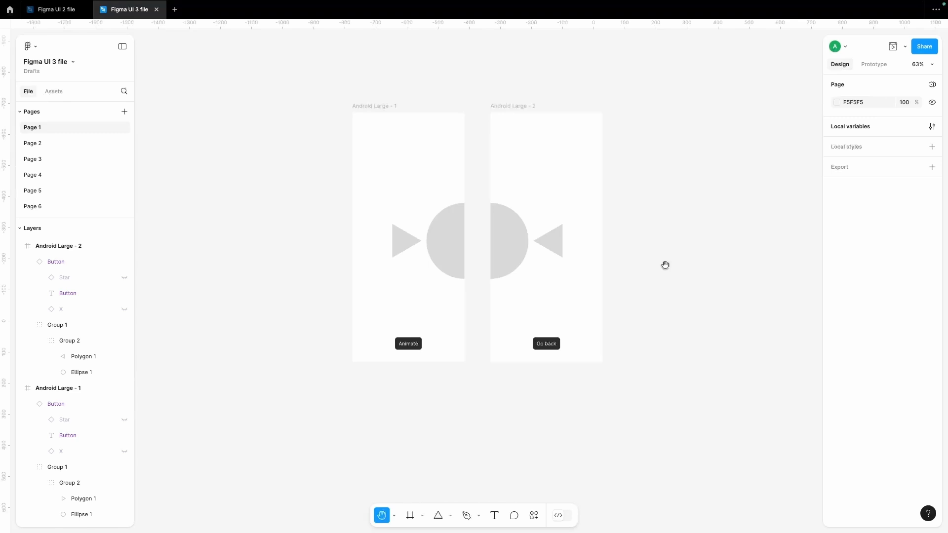
{"action": "scroll", "coordinate": [665, 265], "scroll_direction": "right", "scroll_amount": 2}
{"action": "scroll", "coordinate": [665, 265], "scroll_direction": "left", "scroll_amount": 2}
{"action": "scroll", "coordinate": [665, 265], "scroll_direction": "right", "scroll_amount": 2}
{"action": "scroll", "coordinate": [665, 266], "scroll_direction": "left", "scroll_amount": 3}
{"action": "scroll", "coordinate": [666, 265], "scroll_direction": "right", "scroll_amount": 4}
{"action": "scroll", "coordinate": [666, 265], "scroll_direction": "left", "scroll_amount": 4}
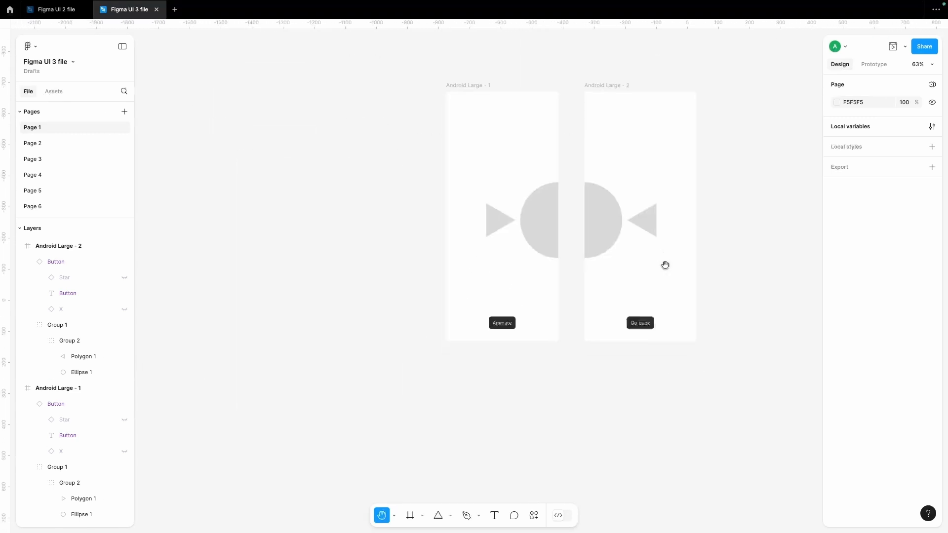
{"action": "scroll", "coordinate": [665, 266], "scroll_direction": "right", "scroll_amount": 3}
{"action": "scroll", "coordinate": [665, 265], "scroll_direction": "left", "scroll_amount": 5}
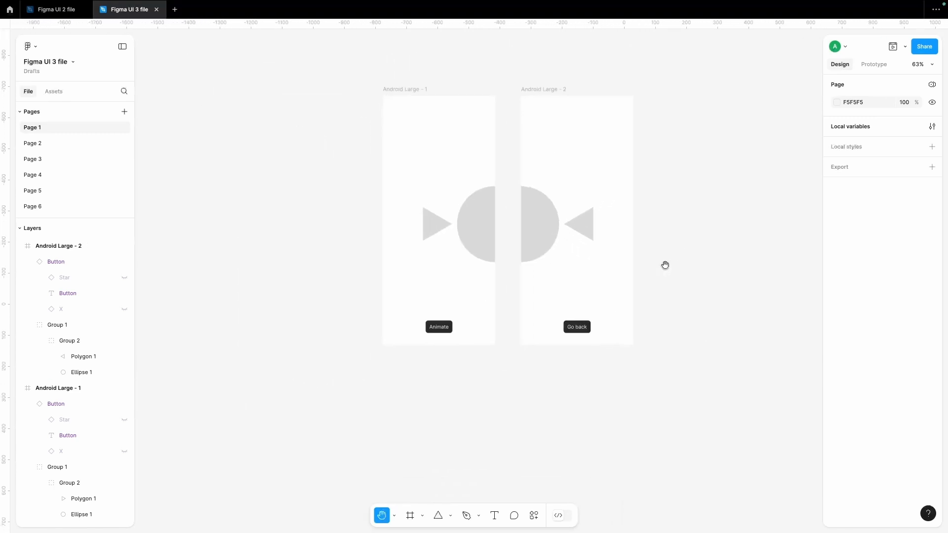
{"action": "scroll", "coordinate": [665, 265], "scroll_direction": "down", "scroll_amount": 1}
Step: Enlarge the Android Large - 2 frame freehand to about 836 by 1858 with the Scale tool, and set its scale factor to 2x
{"action": "left_click", "coordinate": [394, 516]}
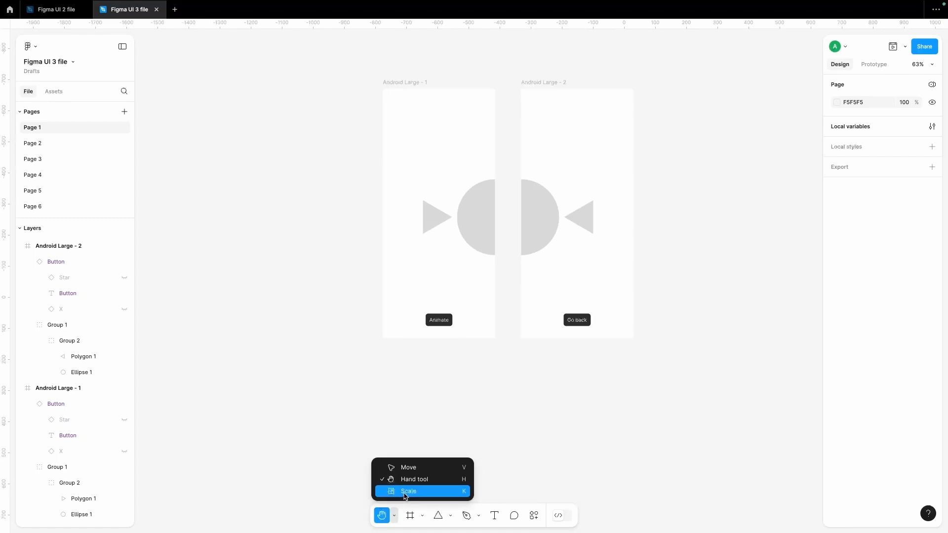
{"action": "left_click", "coordinate": [405, 493]}
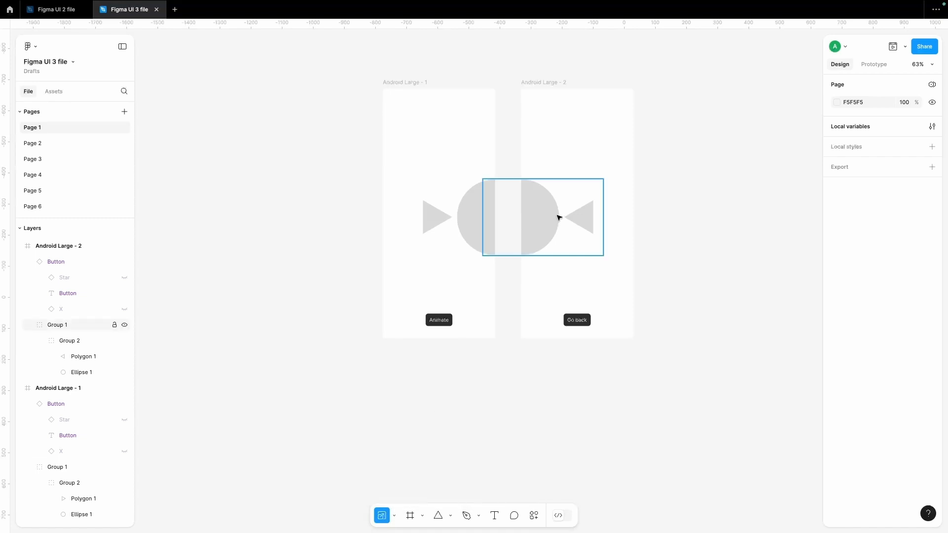
{"action": "scroll", "coordinate": [553, 94], "scroll_direction": "right", "scroll_amount": 2}
{"action": "scroll", "coordinate": [553, 94], "scroll_direction": "up", "scroll_amount": 1}
{"action": "left_click", "coordinate": [508, 95]}
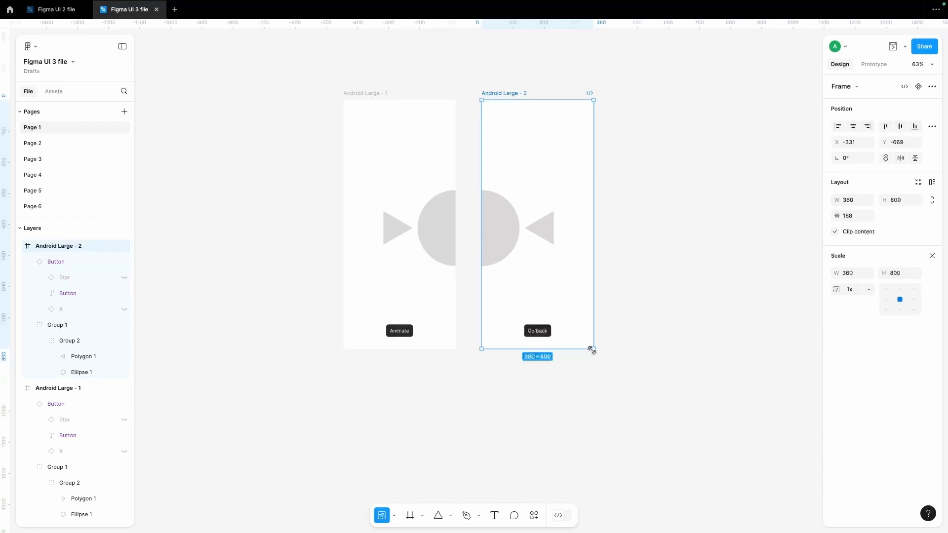
{"action": "left_click_drag", "start_coordinate": [592, 350], "coordinate": [742, 456]}
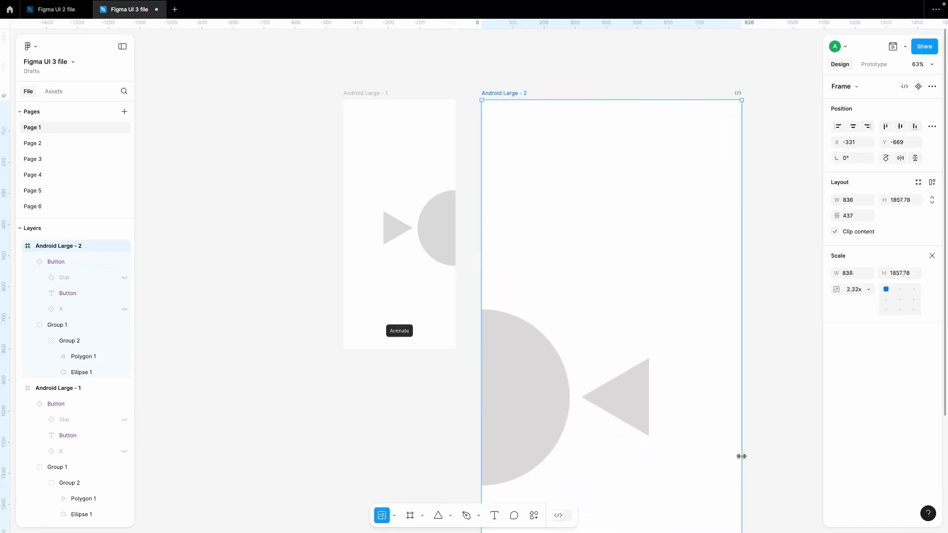
{"action": "left_click", "coordinate": [868, 290]}
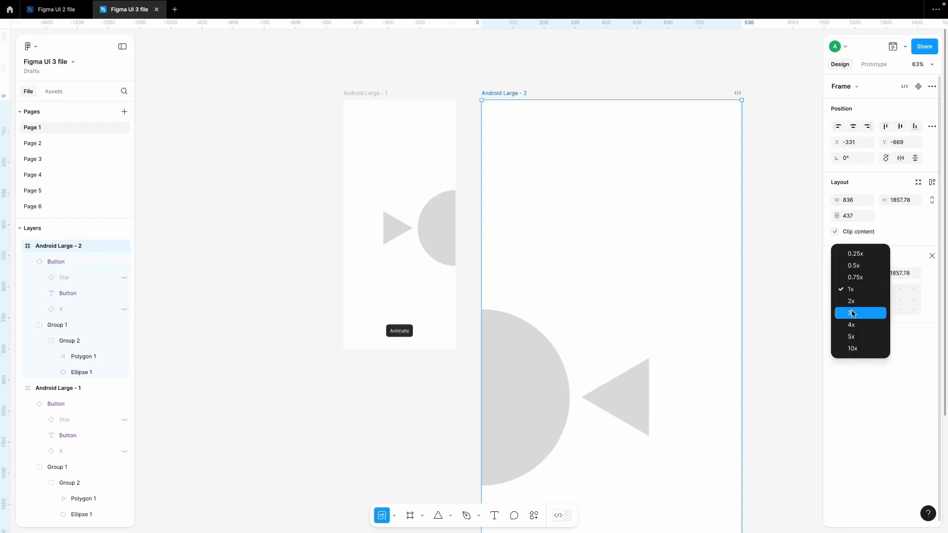
{"action": "left_click", "coordinate": [851, 302]}
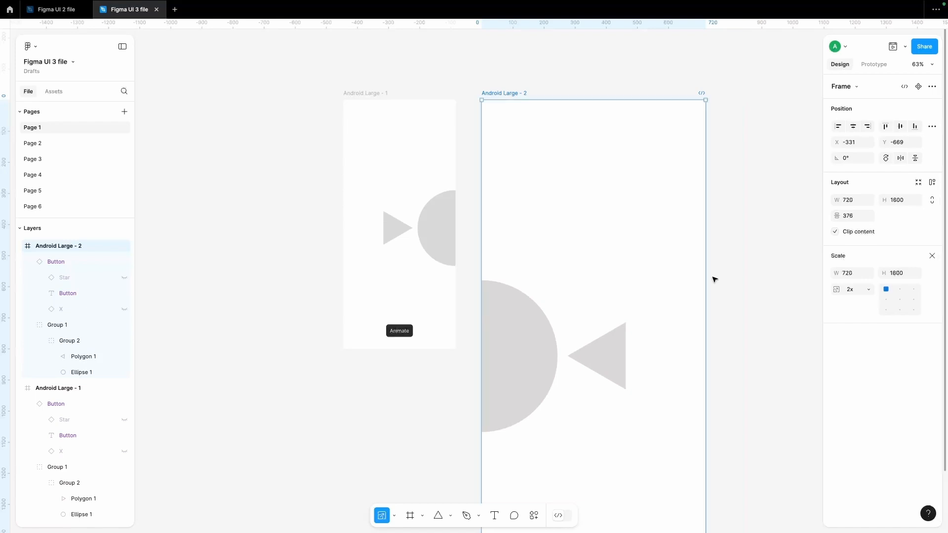
Step: Inspect the Go back button, ellipse and triangle inside the scaled Android Large - 2 frame, and clear the selection
{"action": "scroll", "coordinate": [715, 280], "scroll_direction": "down", "scroll_amount": 3}
{"action": "scroll", "coordinate": [715, 279], "scroll_direction": "right", "scroll_amount": 1}
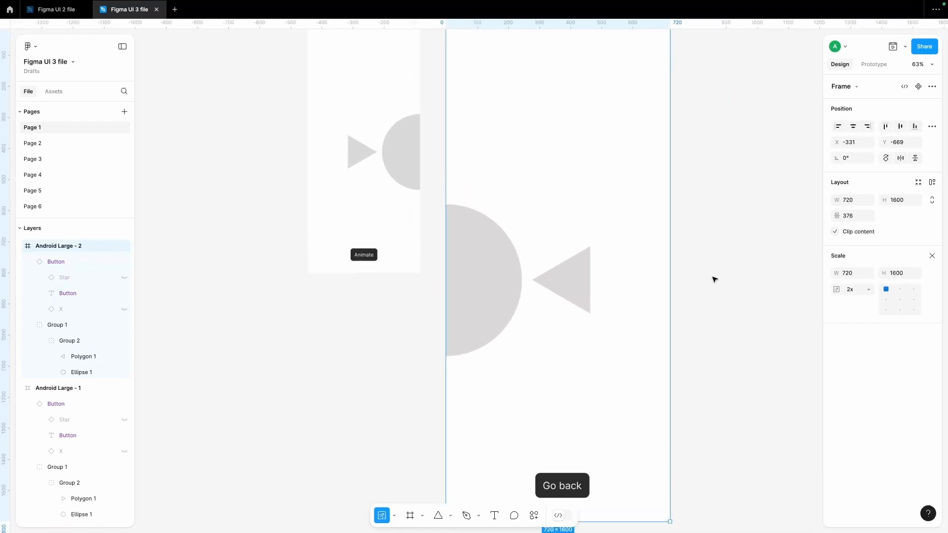
{"action": "scroll", "coordinate": [715, 280], "scroll_direction": "down", "scroll_amount": 2}
{"action": "double_click", "coordinate": [551, 439]}
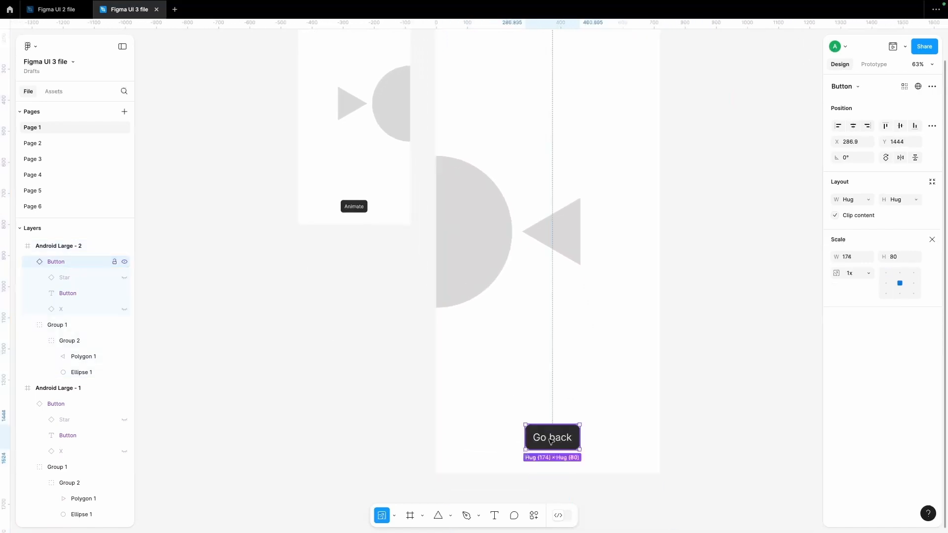
{"action": "key", "text": "Escape"}
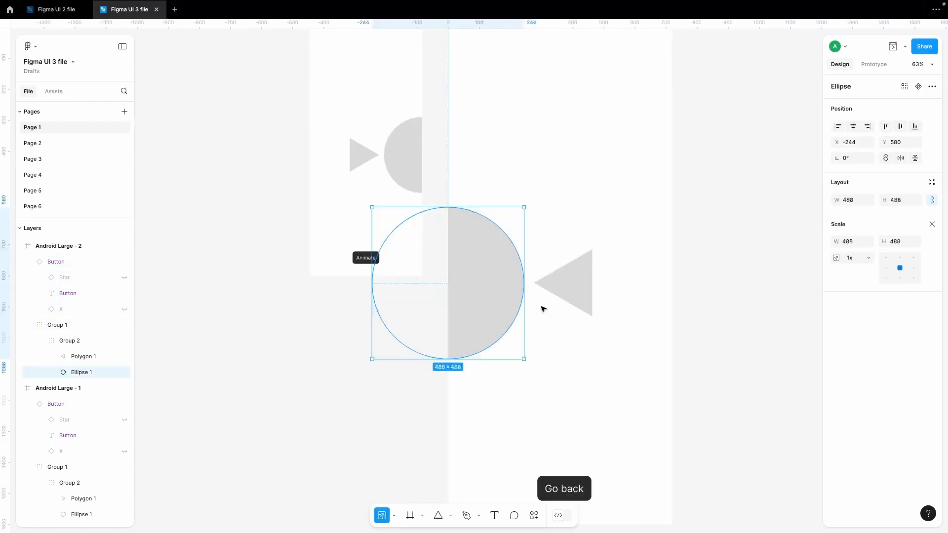
{"action": "left_click", "coordinate": [571, 291]}
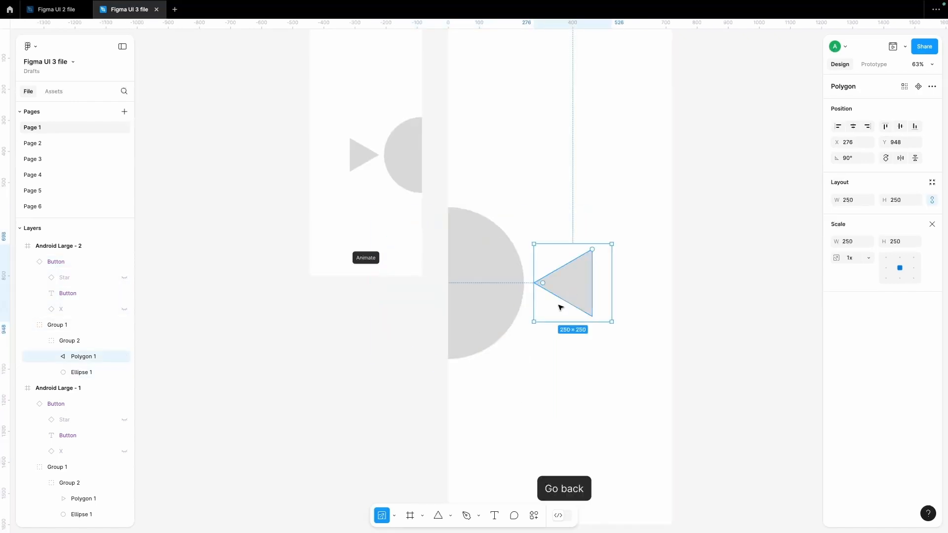
{"action": "left_click", "coordinate": [715, 275]}
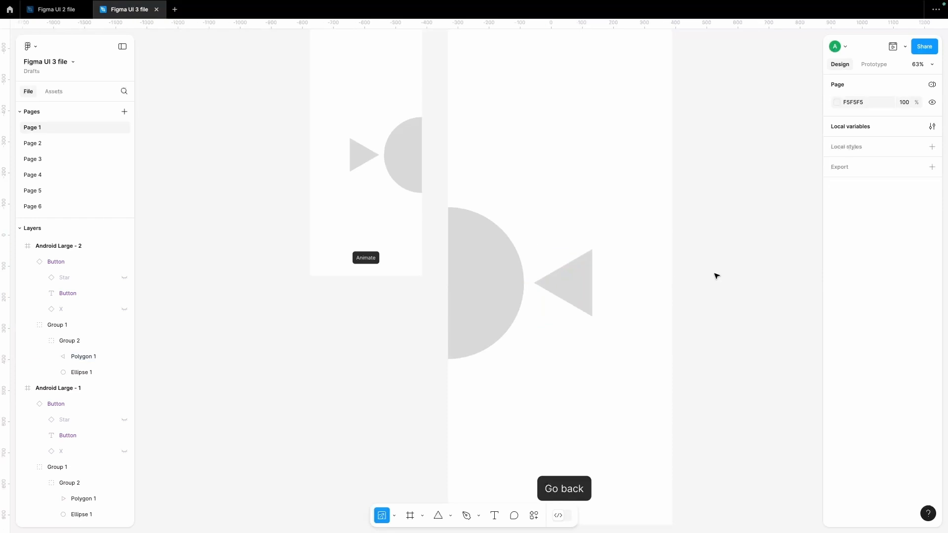
Step: Undo the scaling of the Android Large - 2 frame and clear the selection
{"action": "scroll", "coordinate": [715, 275], "scroll_direction": "down", "scroll_amount": 5}
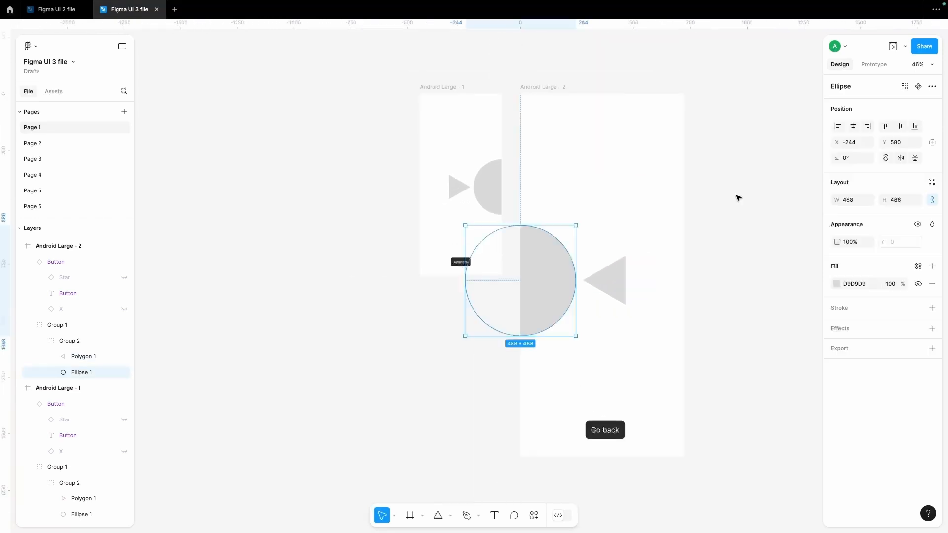
{"action": "key", "text": "Tab"}
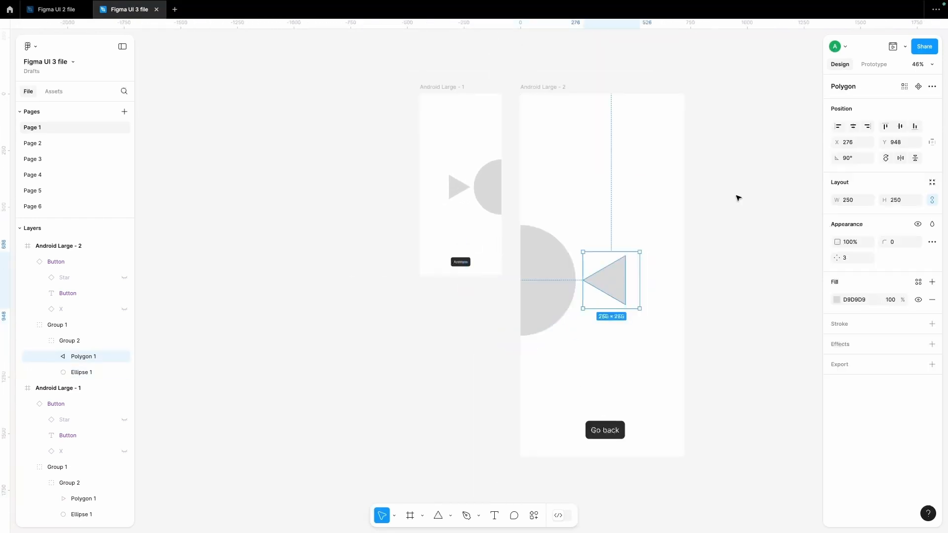
{"action": "key", "text": "shift+Return"}
{"action": "key", "text": "ctrl+z"}
{"action": "key", "text": "ctrl+z"}
{"action": "key", "text": "ctrl+z"}
{"action": "key", "text": "ctrl+z"}
{"action": "key", "text": "ctrl+z"}
{"action": "key", "text": "ctrl+z"}
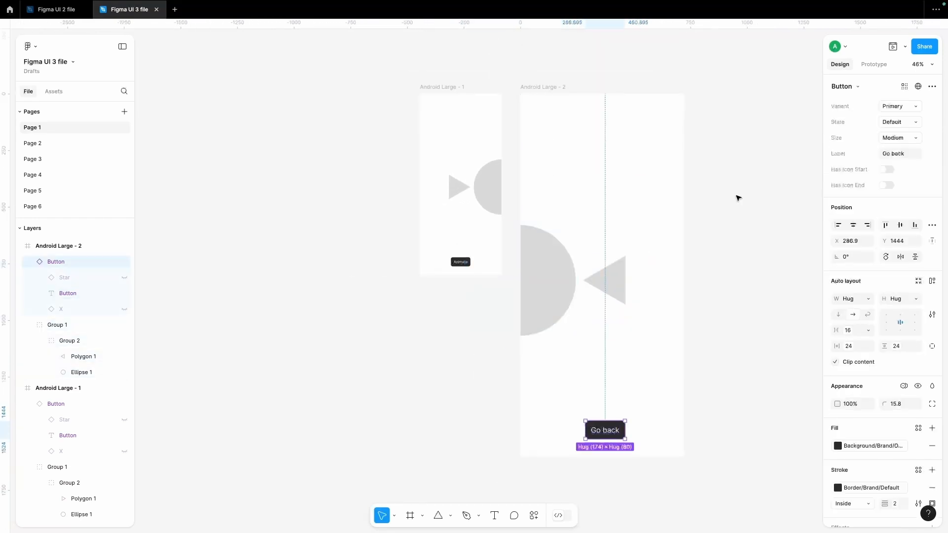
{"action": "key", "text": "ctrl+z"}
{"action": "left_click", "coordinate": [738, 198]}
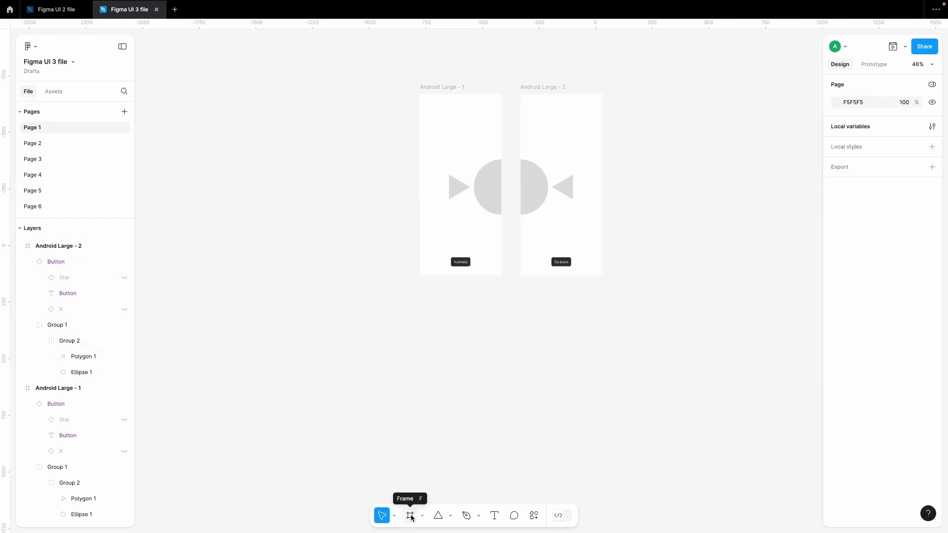
Step: Browse the Tablet and Desktop frame presets, and draw a custom frame about 1000 by 800 beside the Android Large - 2 frame
{"action": "left_click", "coordinate": [410, 516]}
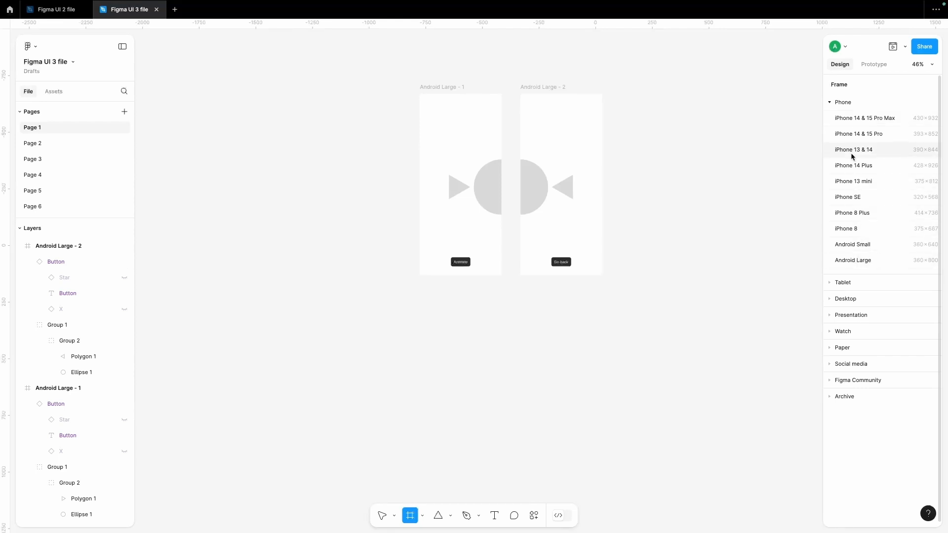
{"action": "left_click", "coordinate": [835, 282]}
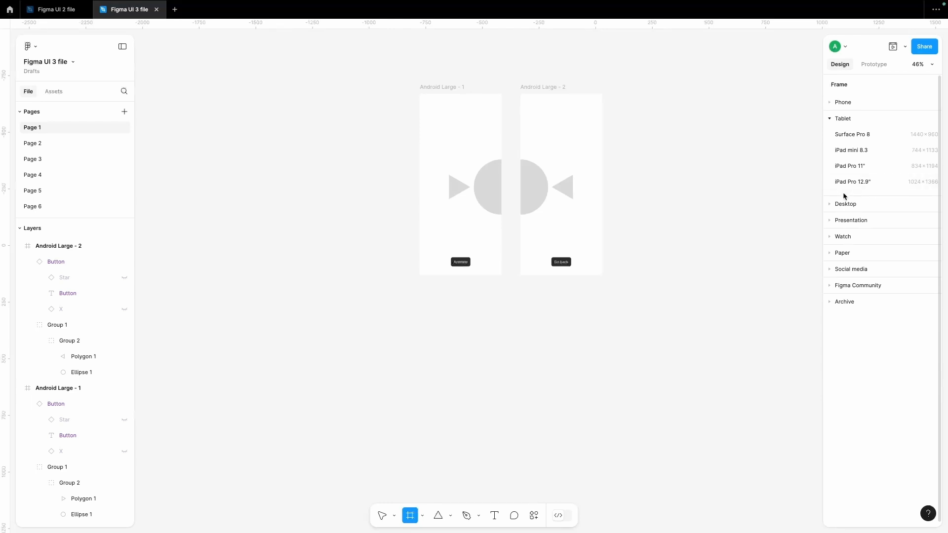
{"action": "left_click", "coordinate": [830, 204]}
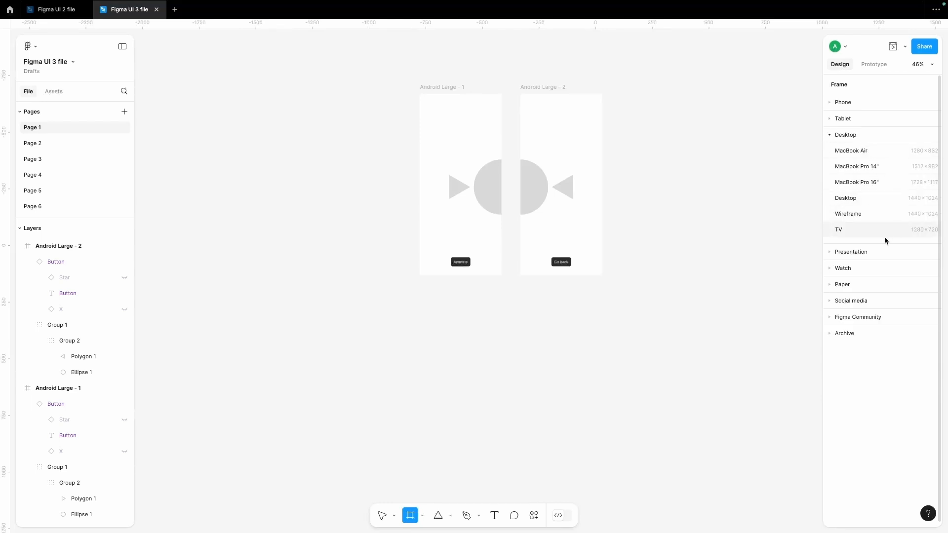
{"action": "scroll", "coordinate": [630, 219], "scroll_direction": "right", "scroll_amount": 2}
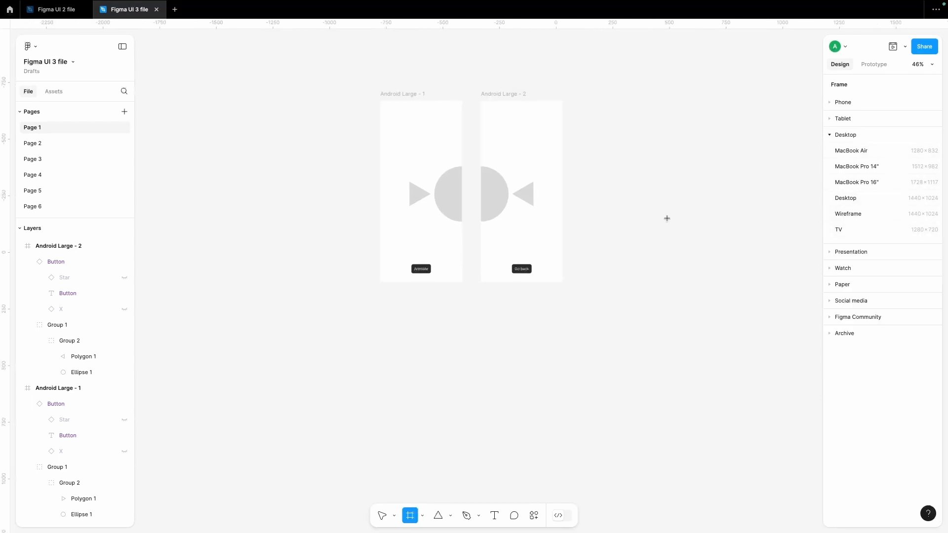
{"action": "scroll", "coordinate": [667, 218], "scroll_direction": "right", "scroll_amount": 4}
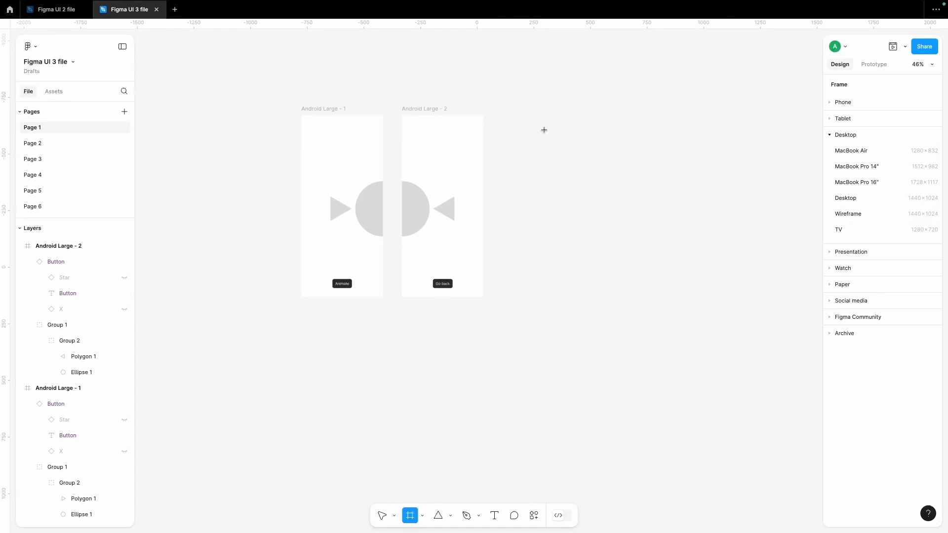
{"action": "left_click_drag", "start_coordinate": [498, 116], "coordinate": [725, 297]}
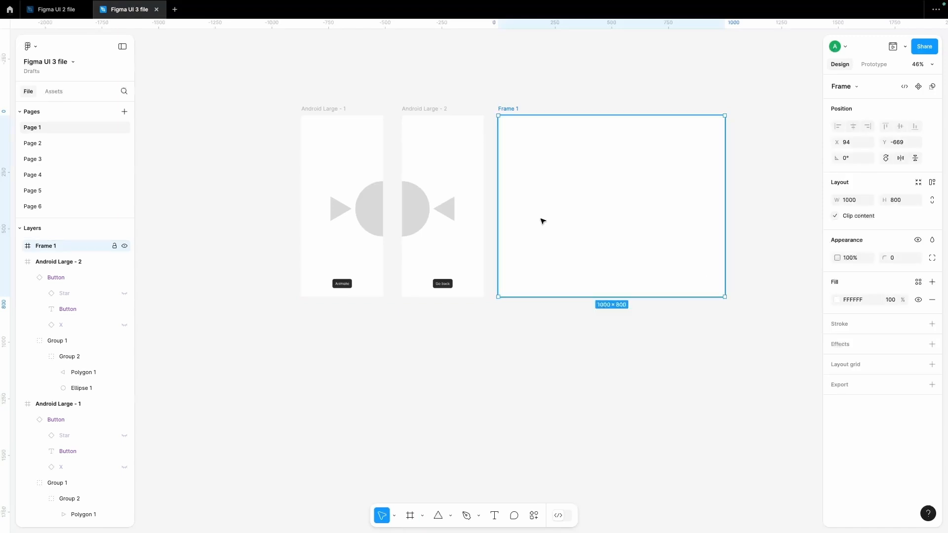
Step: Resize Frame 1 with the Android Large preset (360 × 800) and constrain its proportions
{"action": "left_click", "coordinate": [857, 88]}
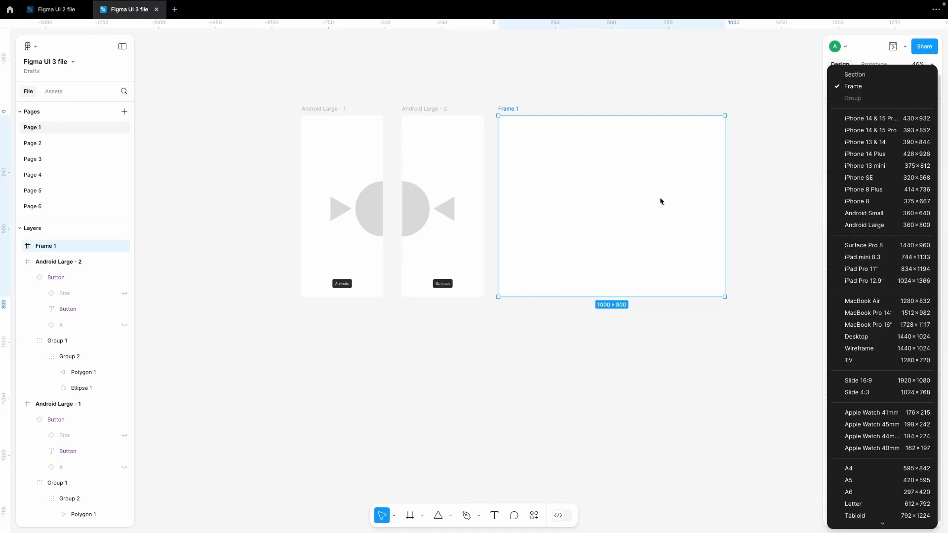
{"action": "left_click", "coordinate": [858, 225]}
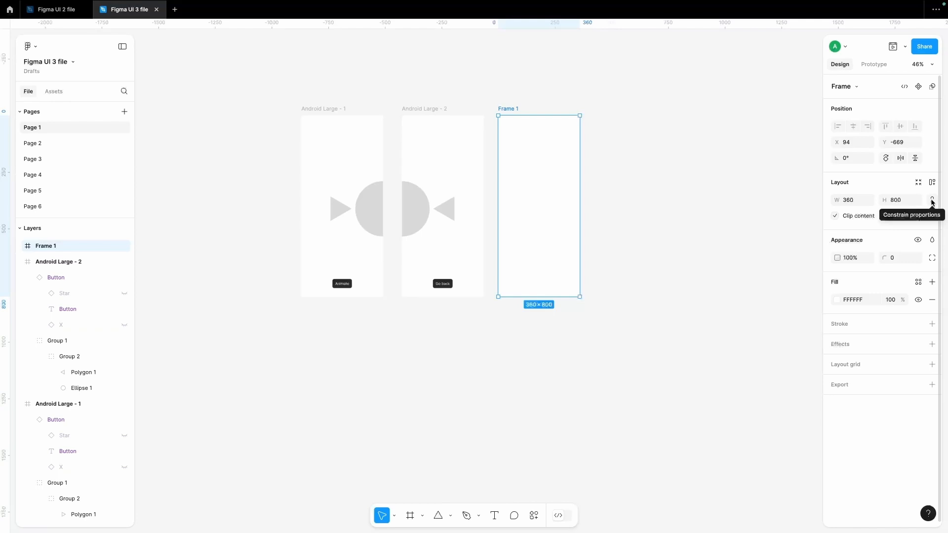
{"action": "left_click", "coordinate": [932, 201]}
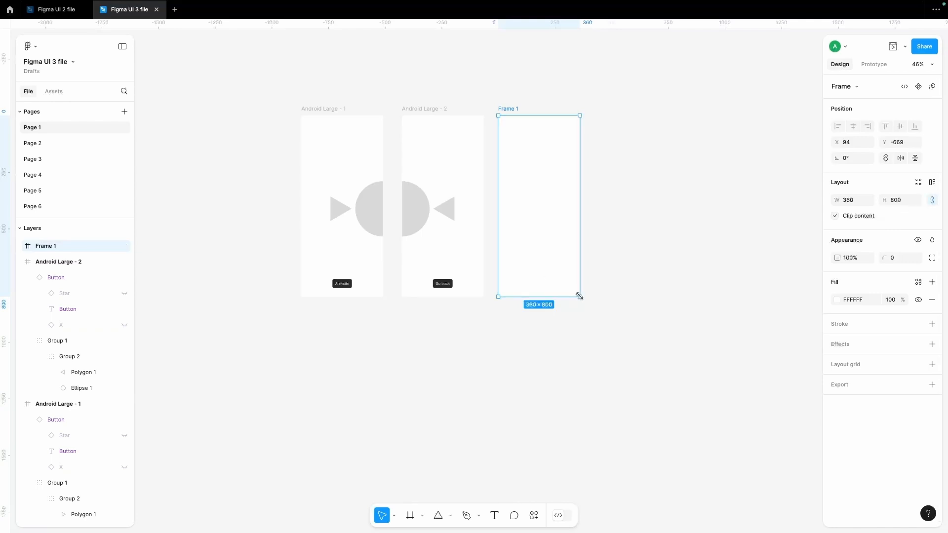
Step: Increase Frame 1's width in increments past 432 with proportions constrained, and set the width back to 360
{"action": "left_click", "coordinate": [852, 200]}
{"action": "type", "text": "368"}
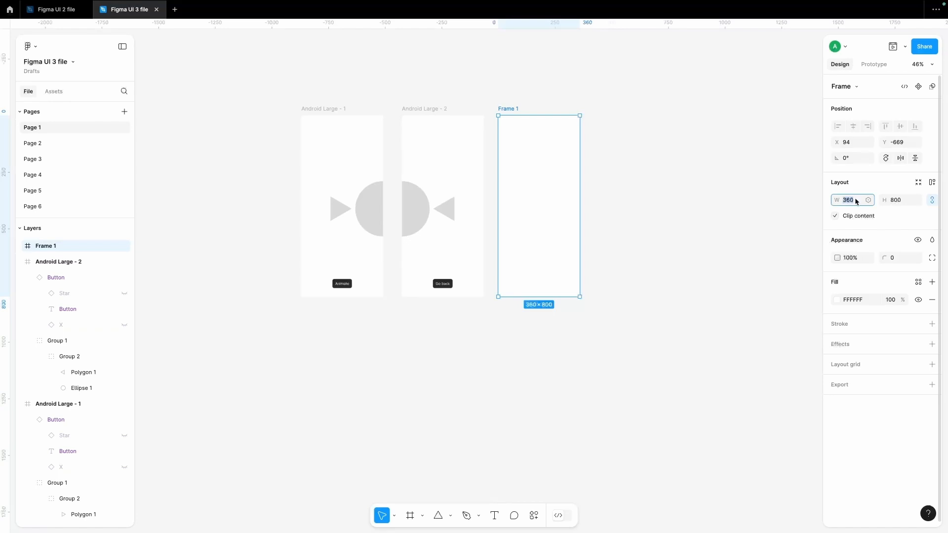
{"action": "key", "text": "Return"}
{"action": "key", "text": "shift+Up"}
{"action": "key", "text": "shift+Up"}
{"action": "key", "text": "shift+Up"}
{"action": "key", "text": "shift+Up"}
{"action": "key", "text": "shift+Up"}
{"action": "key", "text": "shift+Up"}
{"action": "key", "text": "shift+Up"}
{"action": "key", "text": "shift+Up"}
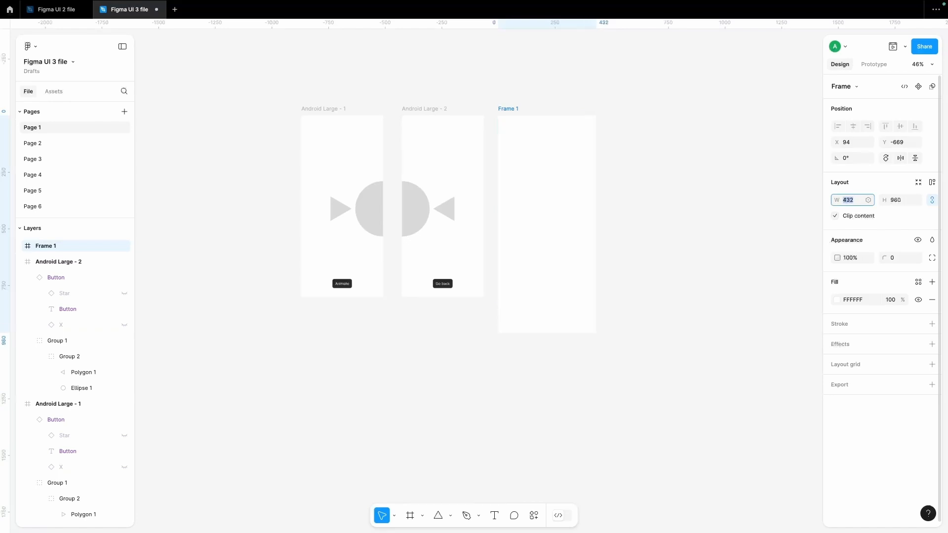
{"action": "key", "text": "shift+Up"}
{"action": "key", "text": "shift+Up"}
{"action": "type", "text": "360"}
{"action": "key", "text": "Return"}
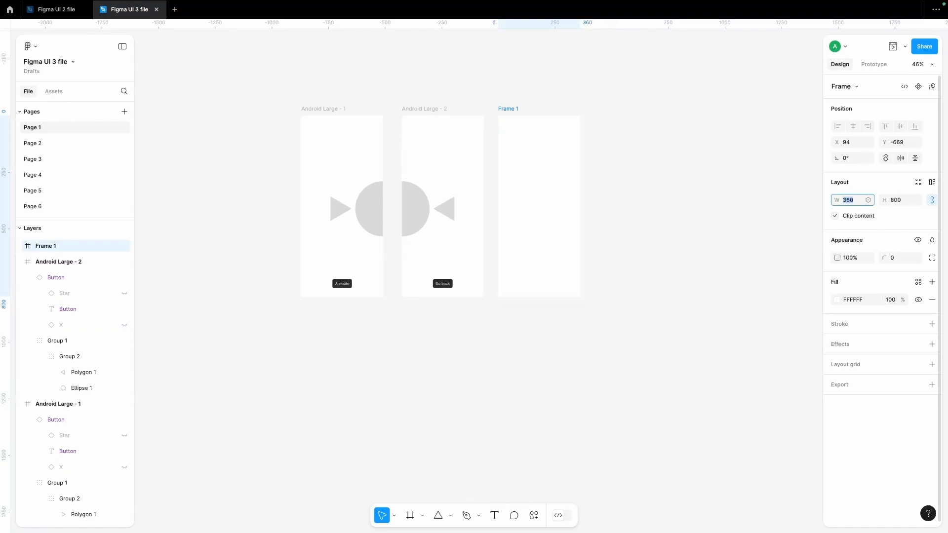
Step: Turn clip content off and back on for the Android Large - 2 frame
{"action": "left_click", "coordinate": [835, 217]}
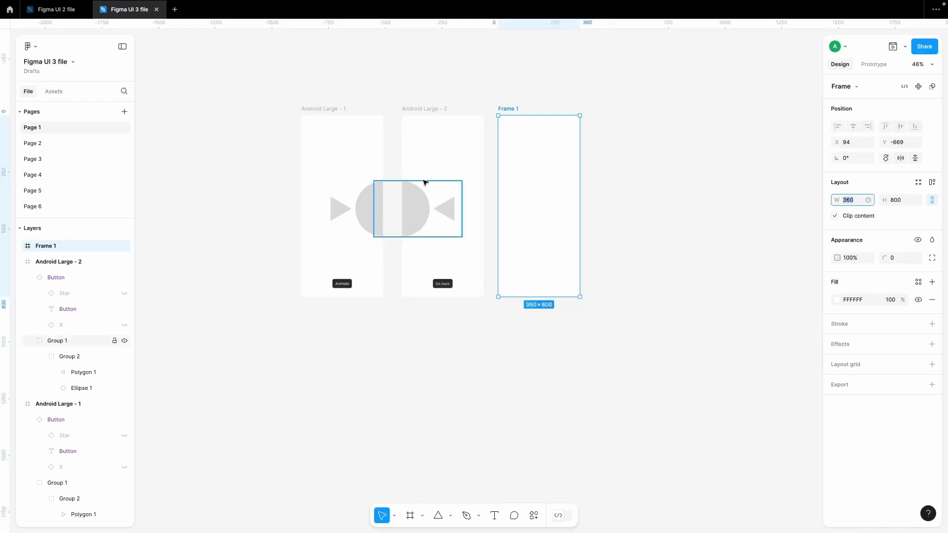
{"action": "left_click", "coordinate": [426, 108]}
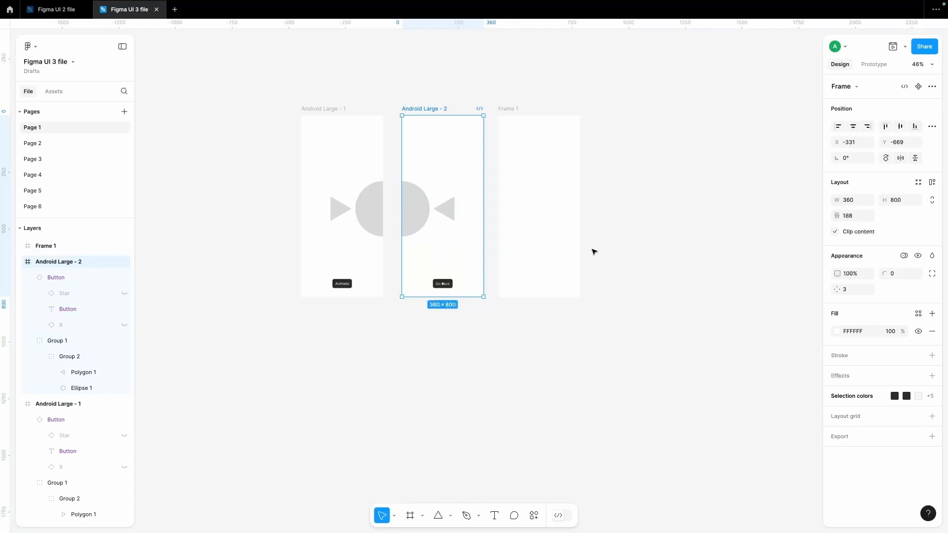
{"action": "left_click", "coordinate": [836, 232]}
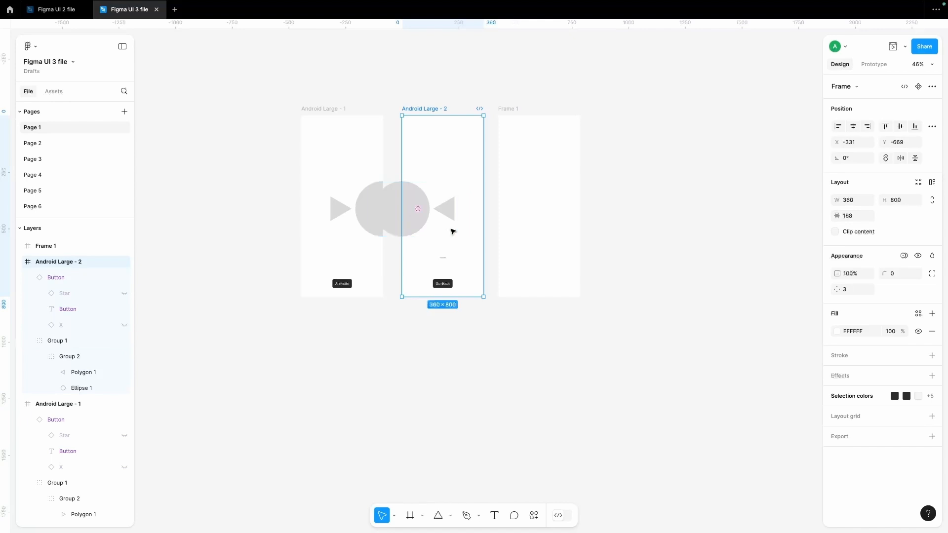
{"action": "left_click", "coordinate": [836, 232]}
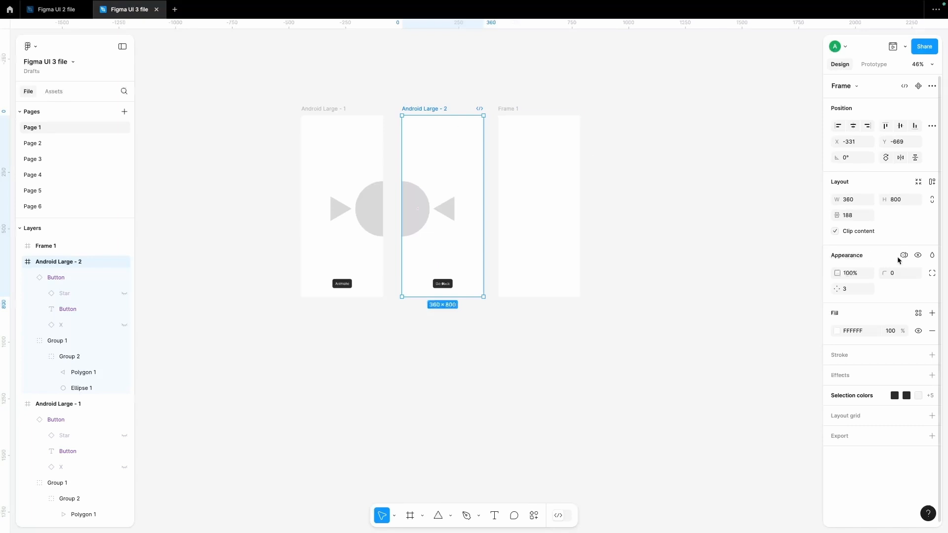
Step: Set the Android Large - 2 frame's corner radius to 48 and open its individual corner radius details
{"action": "left_click", "coordinate": [853, 274]}
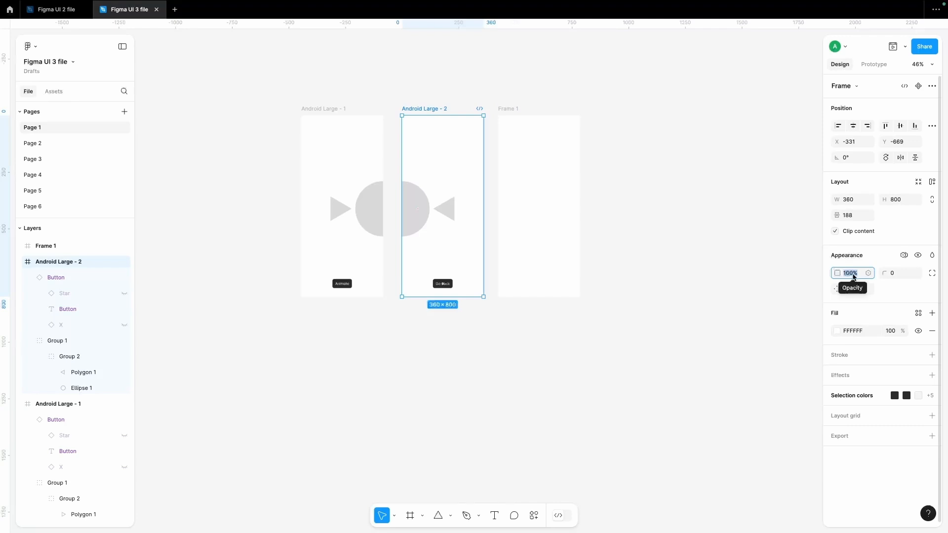
{"action": "left_click", "coordinate": [895, 274]}
{"action": "type", "text": "16"}
{"action": "key", "text": "Return"}
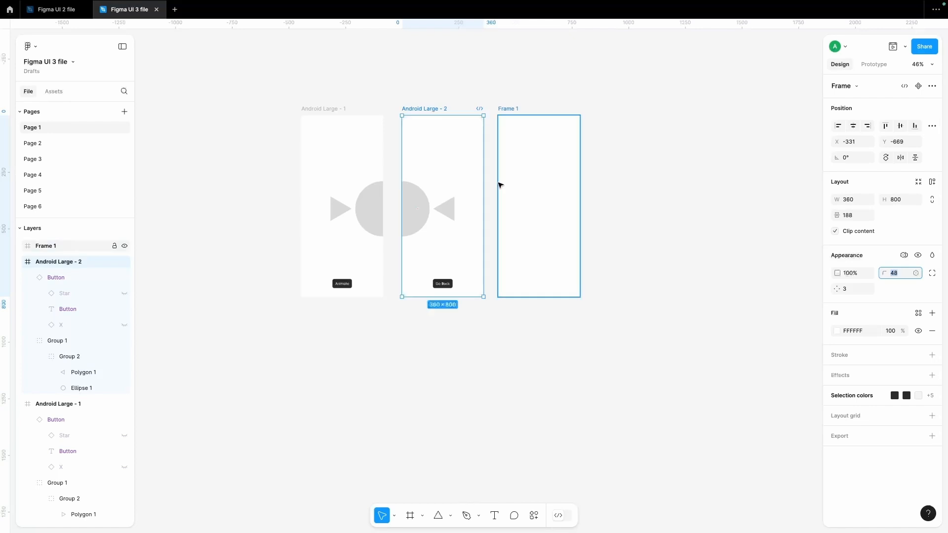
{"action": "left_click", "coordinate": [932, 273]}
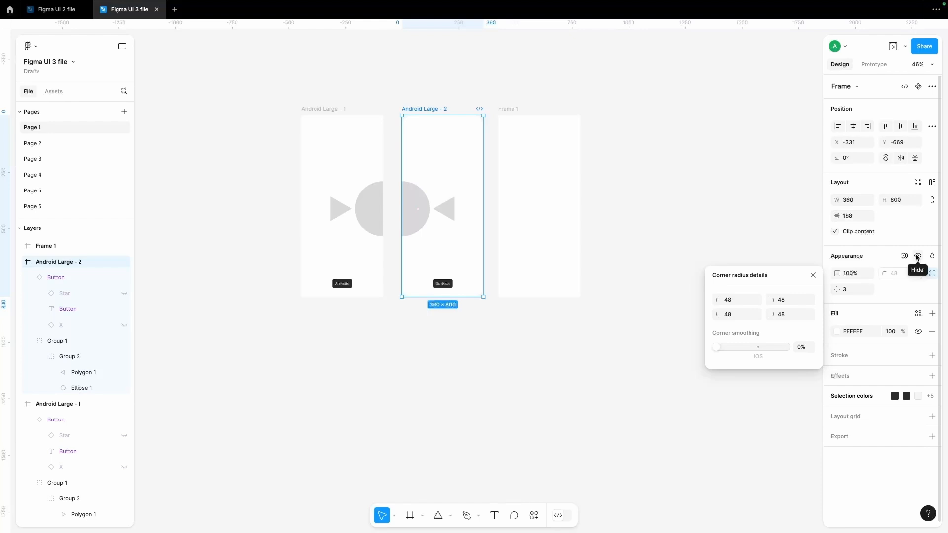
Step: Toggle the Android Large - 2 frame's visibility off and on, leaving the frame shown
{"action": "left_click", "coordinate": [917, 256]}
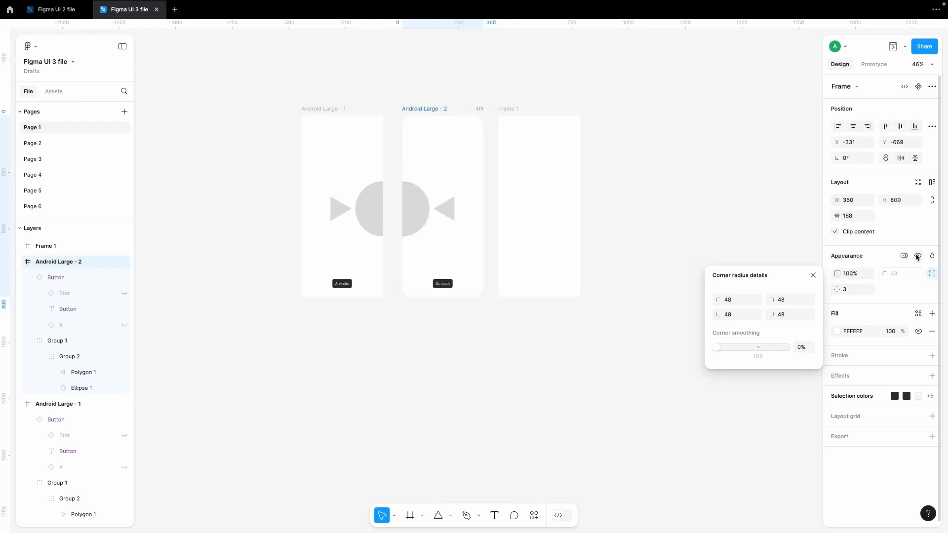
{"action": "left_click", "coordinate": [917, 256]}
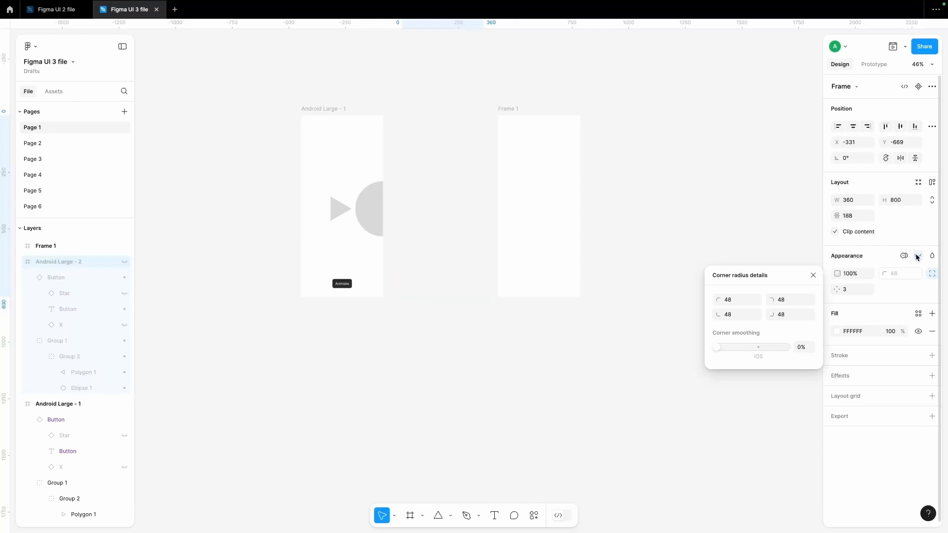
{"action": "left_click", "coordinate": [917, 257]}
{"action": "left_click", "coordinate": [917, 258]}
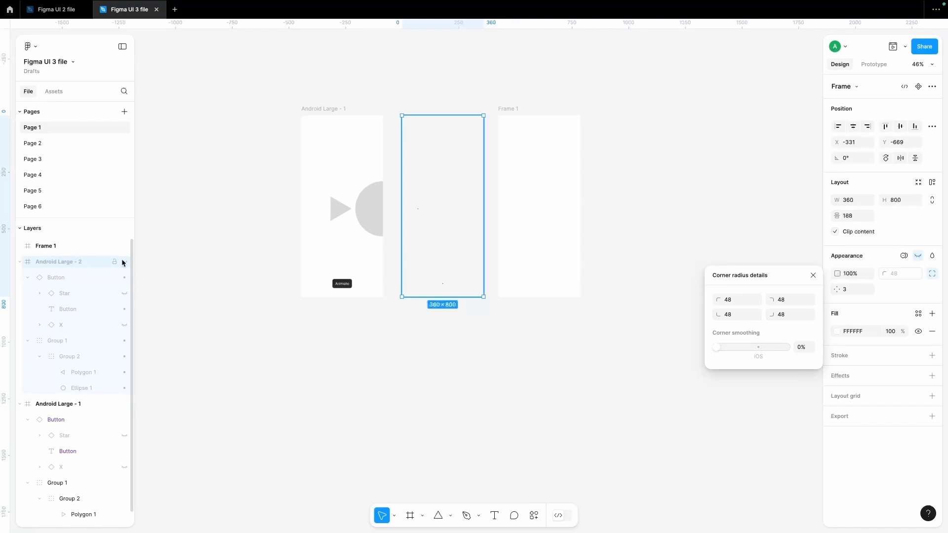
{"action": "left_click", "coordinate": [919, 256]}
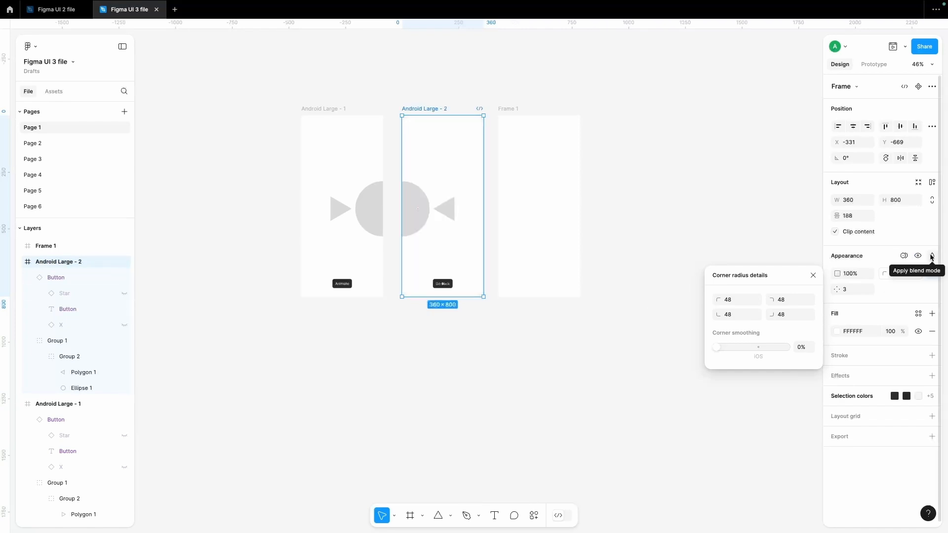
Step: Look through the blend modes available for the Android Large - 2 frame, and close the blend list and corner radius details
{"action": "double_click", "coordinate": [931, 257]}
{"action": "left_click", "coordinate": [932, 257]}
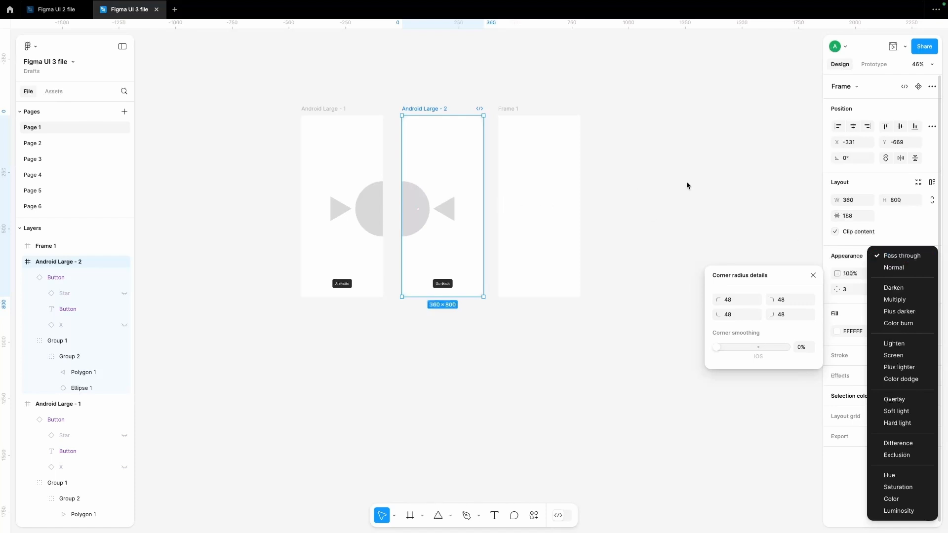
{"action": "key", "text": "Escape"}
{"action": "left_click", "coordinate": [814, 275]}
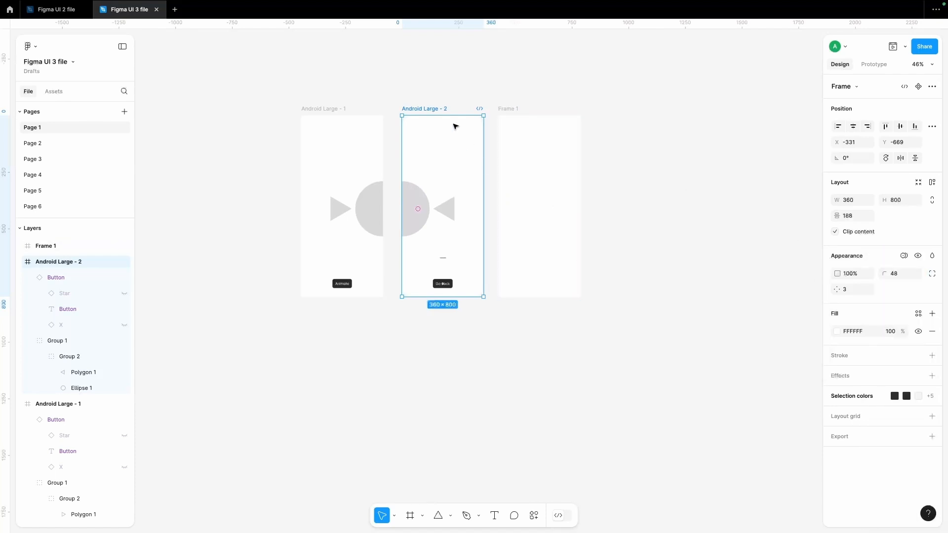
Step: Fill Frame 1 with red D10000, and convert the fill to a linear gradient with its 100% stop set to teal 00636C
{"action": "left_click", "coordinate": [508, 109]}
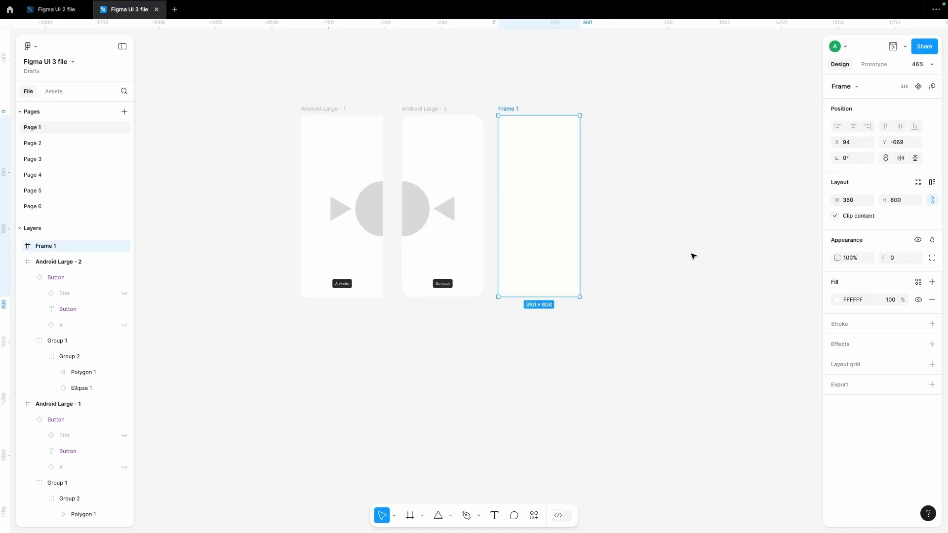
{"action": "left_click", "coordinate": [837, 300]}
{"action": "left_click_drag", "start_coordinate": [718, 311], "coordinate": [880, 306]}
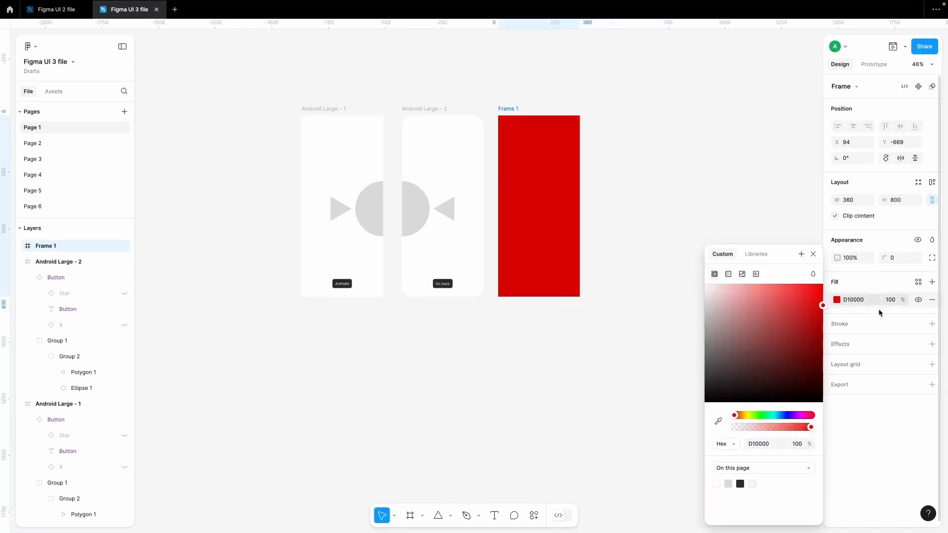
{"action": "left_click", "coordinate": [728, 274]}
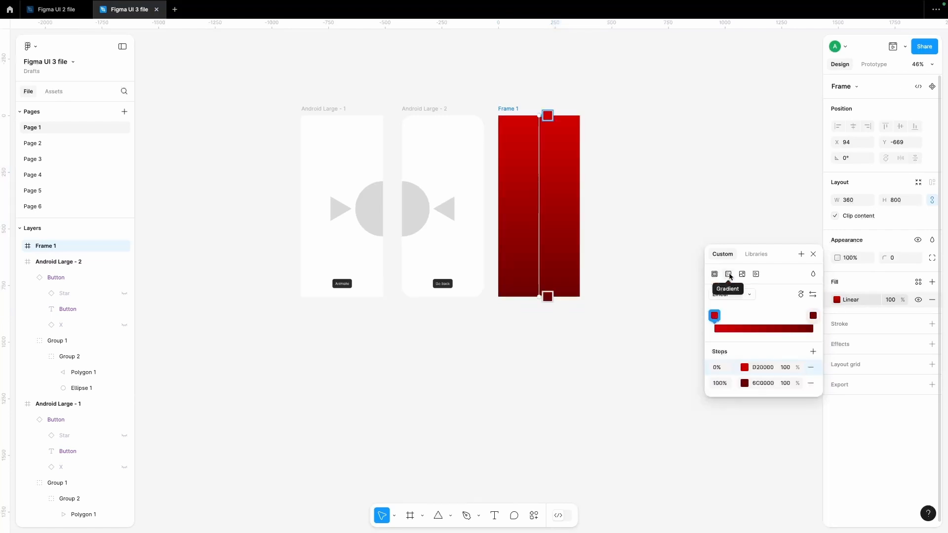
{"action": "left_click", "coordinate": [744, 384]}
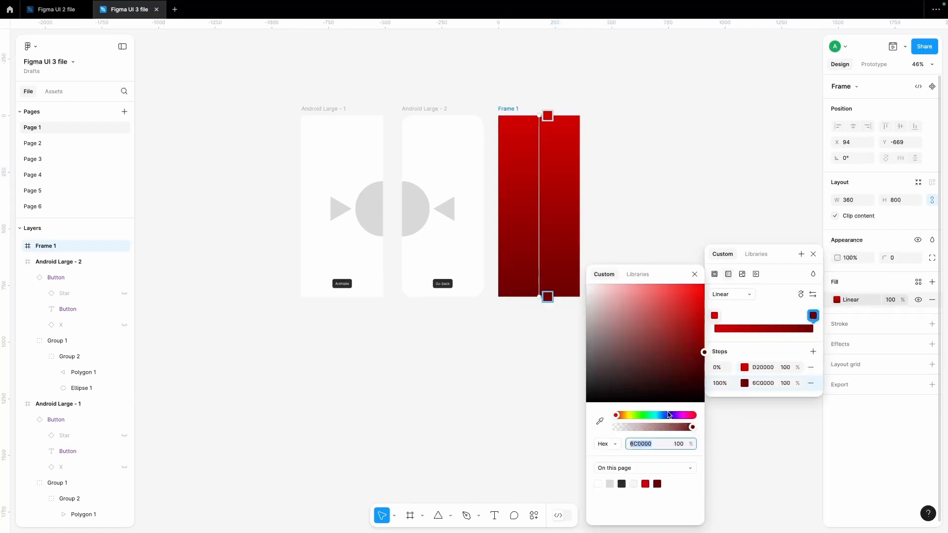
{"action": "left_click", "coordinate": [655, 415]}
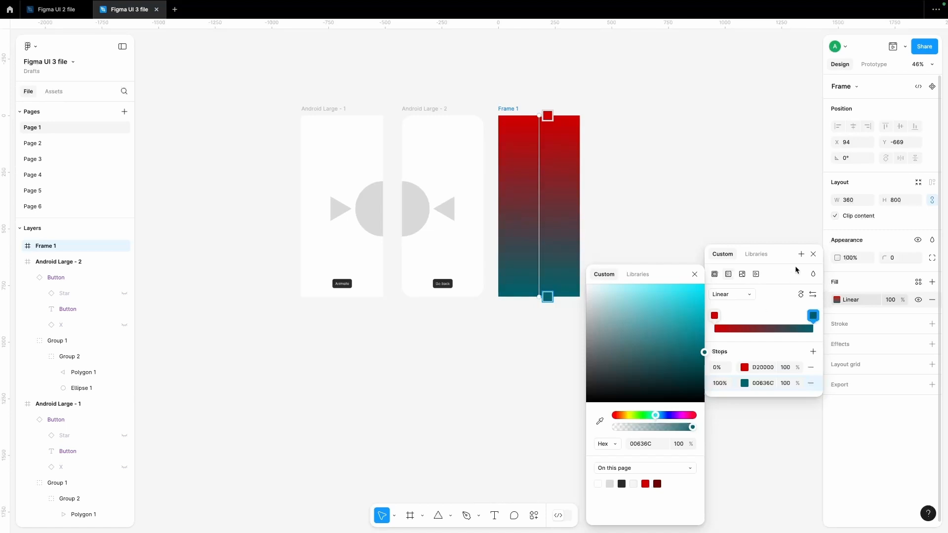
Step: Change Frame 1's fill to an image using the 1,165 × 773 PNG from Downloads, and switch the fill type to video
{"action": "left_click", "coordinate": [742, 274]}
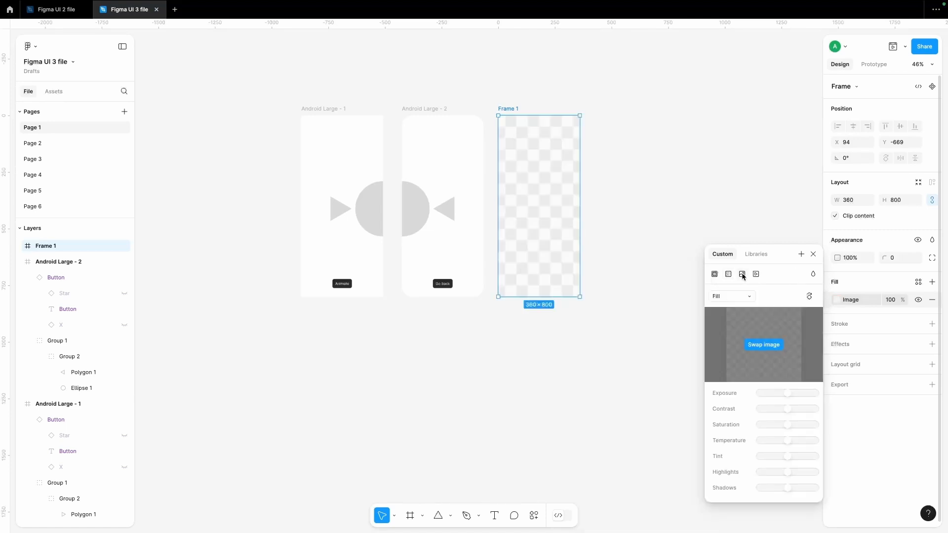
{"action": "left_click", "coordinate": [750, 350]}
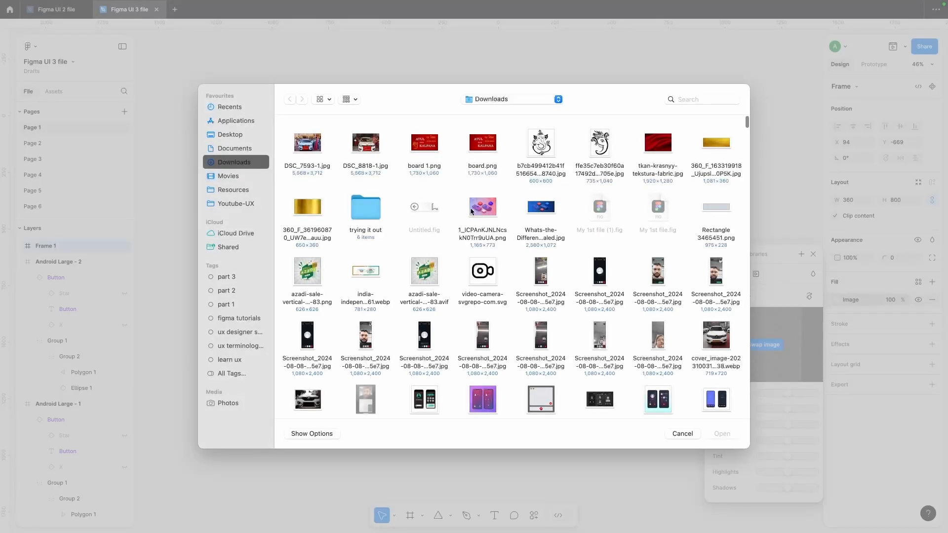
{"action": "left_click", "coordinate": [488, 213]}
{"action": "left_click", "coordinate": [725, 433]}
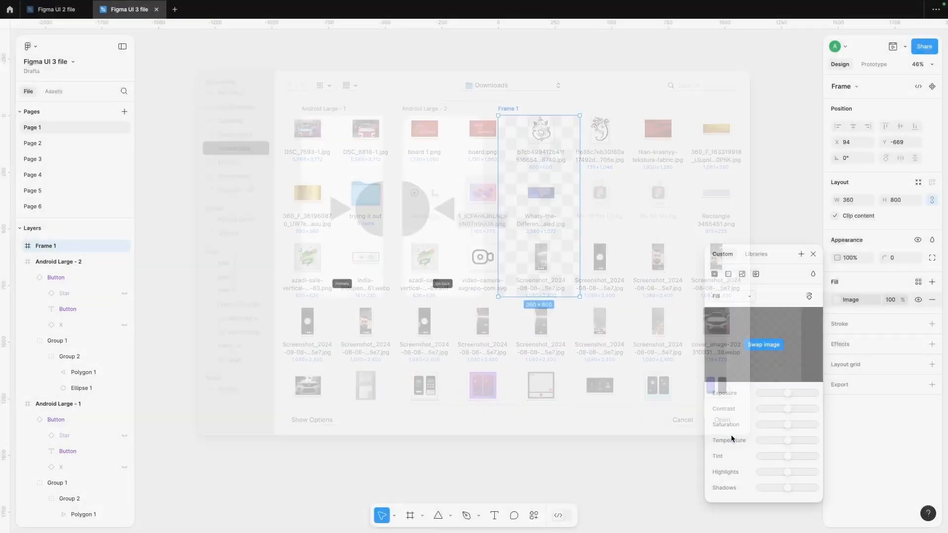
{"action": "left_click", "coordinate": [756, 274]}
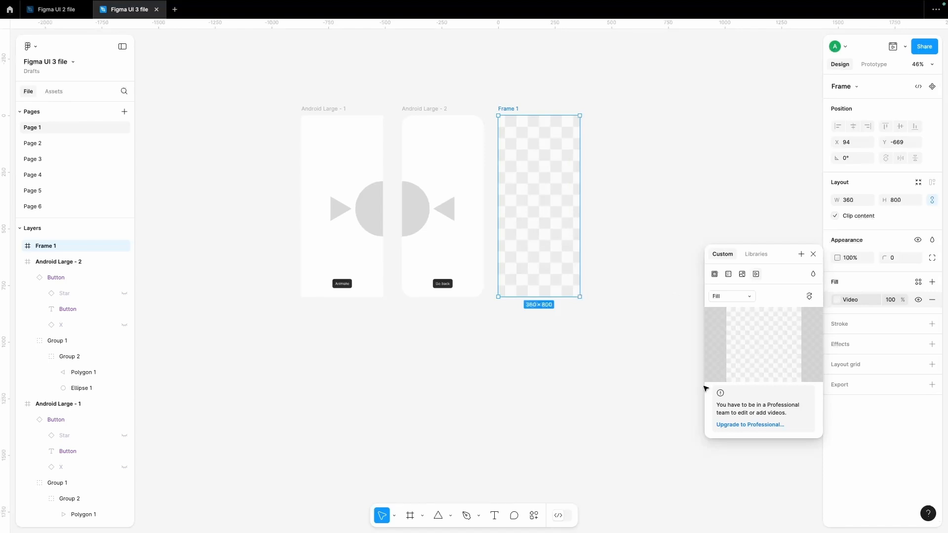
Step: Switch to the Figma UI 2 file, draw a rectangle about 2286 × 1779, and change its fill type to video
{"action": "left_click", "coordinate": [56, 9]}
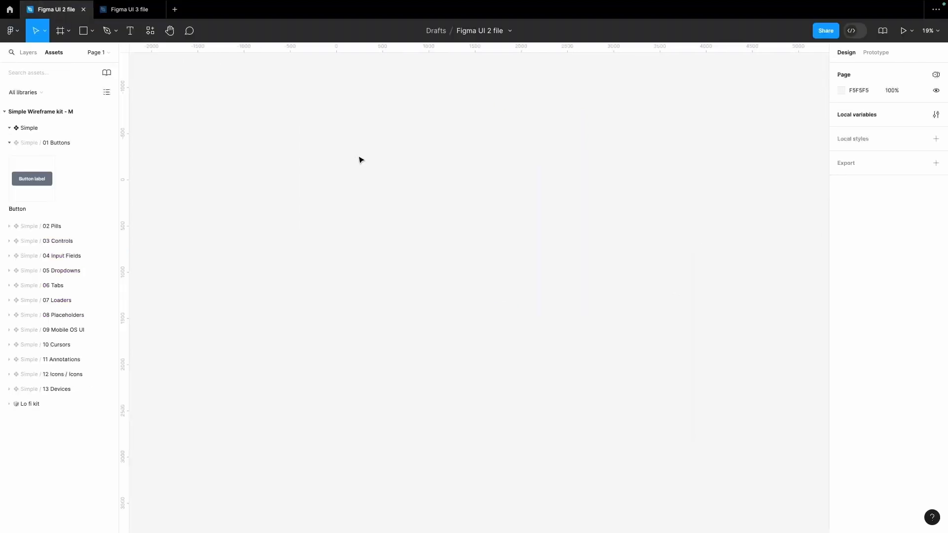
{"action": "left_click", "coordinate": [85, 30]}
{"action": "left_click_drag", "start_coordinate": [408, 169], "coordinate": [619, 333]}
{"action": "left_click", "coordinate": [841, 206]}
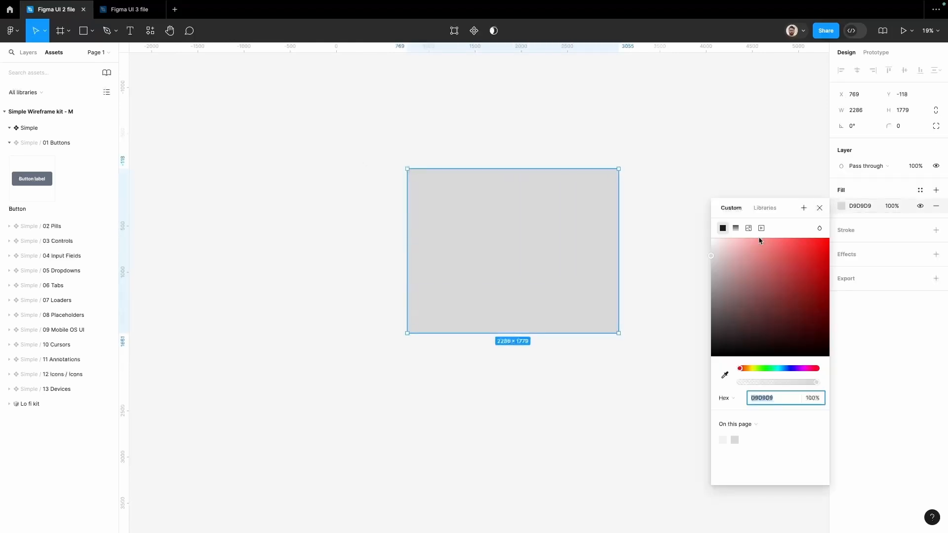
{"action": "left_click", "coordinate": [761, 228]}
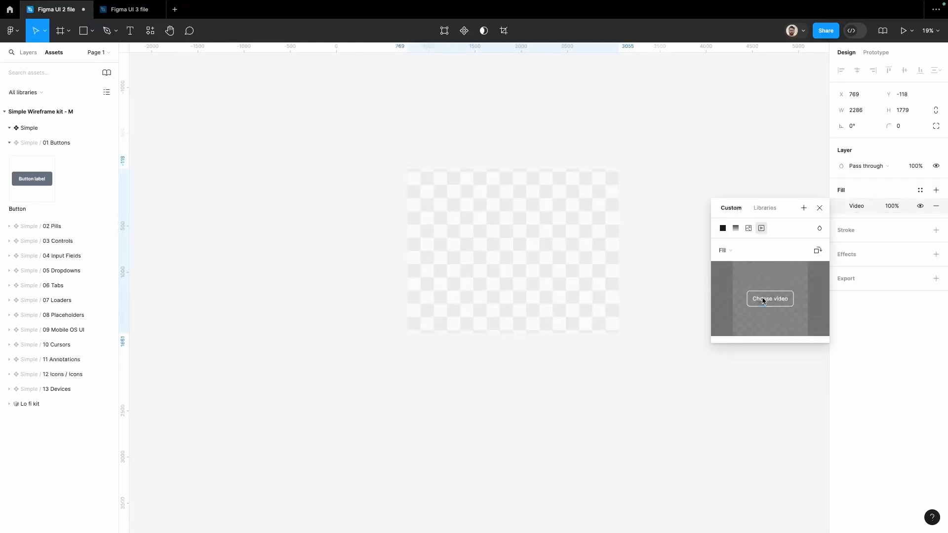
Step: Browse Downloads, Movies, Resources and Youtube-UX for a fill video, cancel the choice, and look at the fill's scaling modes
{"action": "left_click", "coordinate": [763, 301]}
{"action": "scroll", "coordinate": [483, 253], "scroll_direction": "down", "scroll_amount": 10}
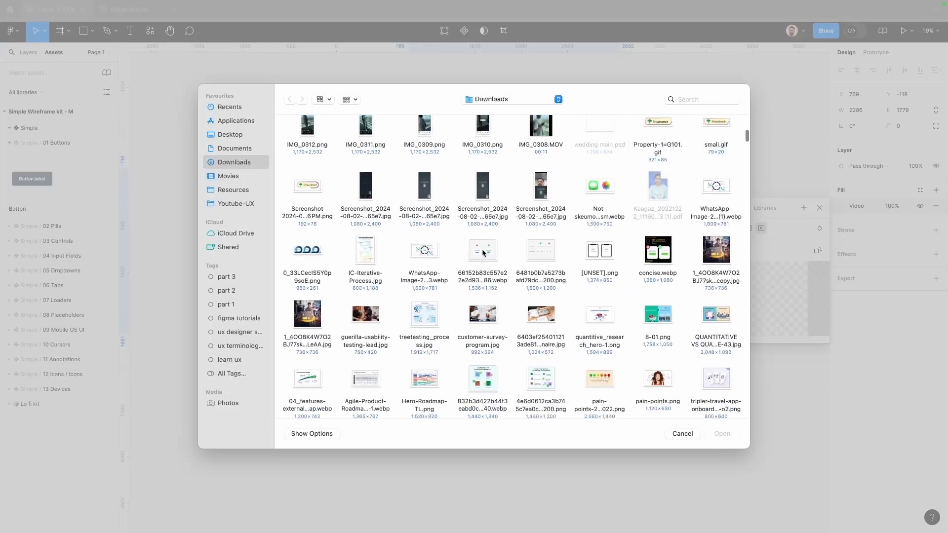
{"action": "scroll", "coordinate": [484, 253], "scroll_direction": "down", "scroll_amount": 10}
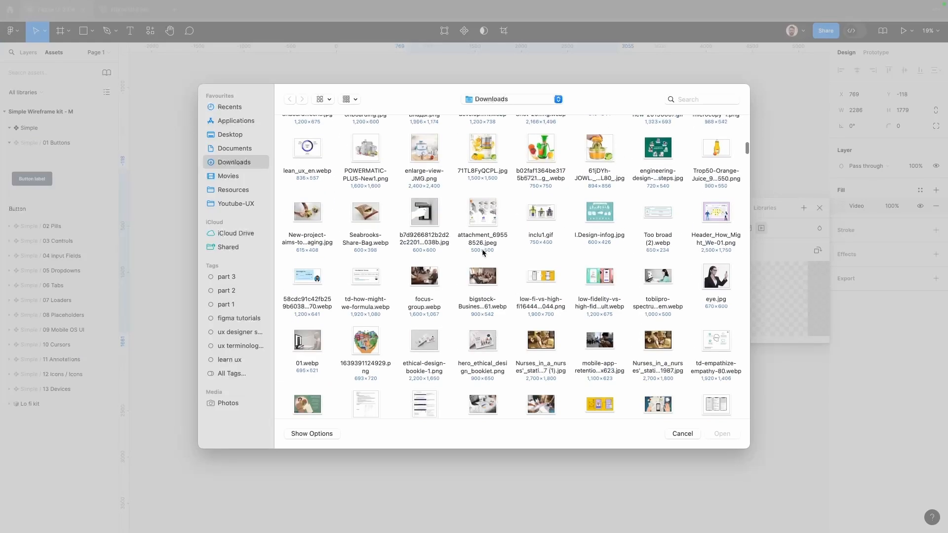
{"action": "scroll", "coordinate": [484, 253], "scroll_direction": "down", "scroll_amount": 5}
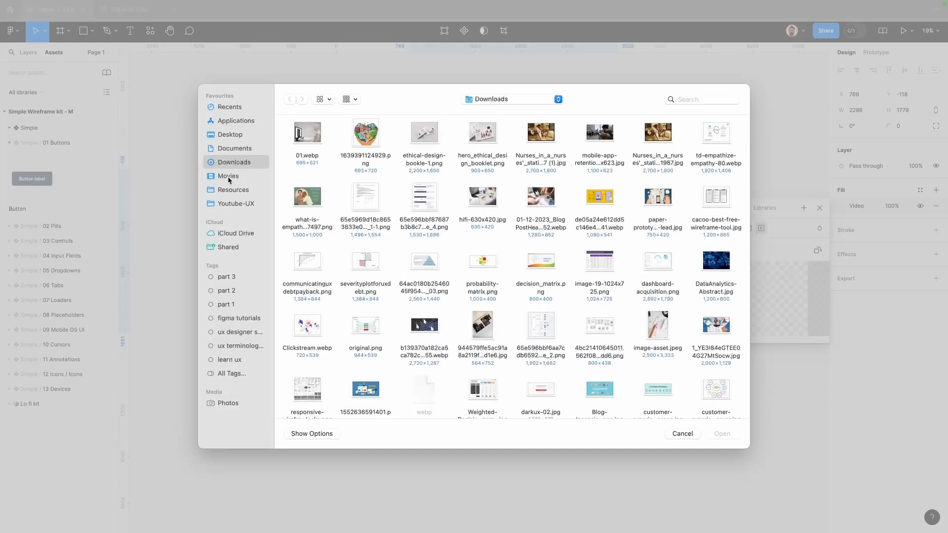
{"action": "left_click", "coordinate": [229, 177]}
{"action": "left_click", "coordinate": [230, 193]}
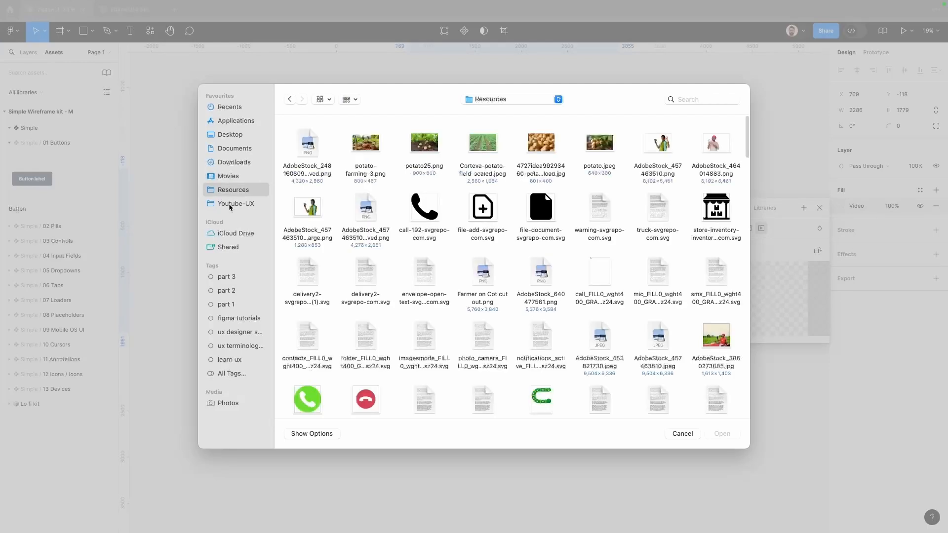
{"action": "left_click", "coordinate": [230, 205]}
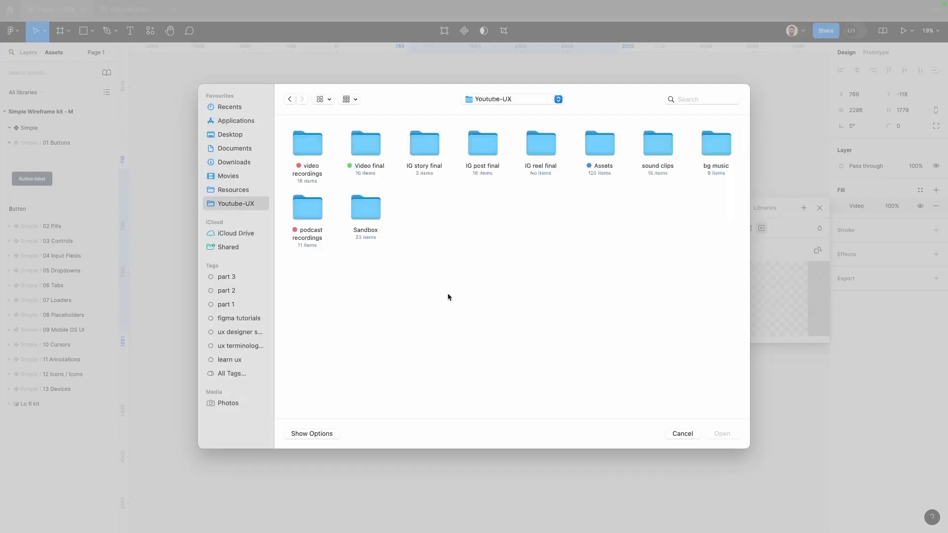
{"action": "left_click", "coordinate": [693, 441]}
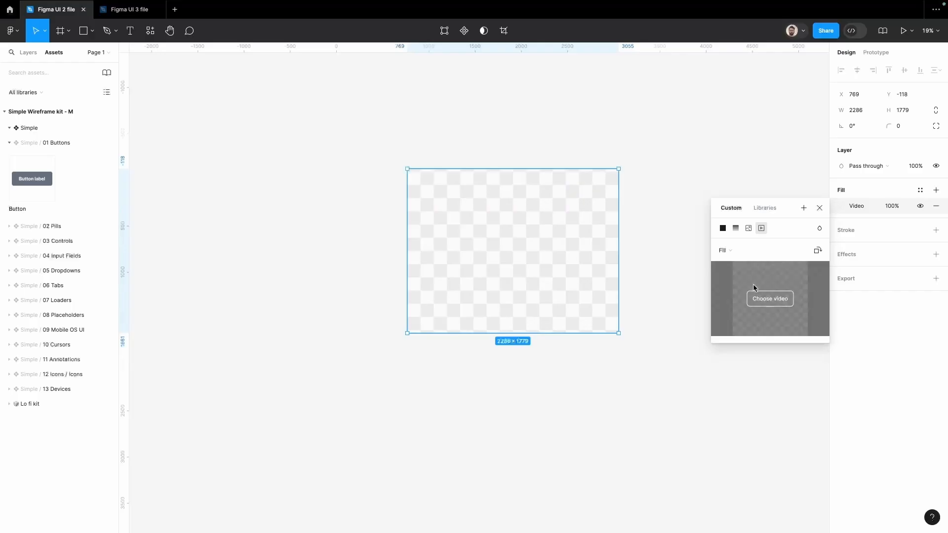
{"action": "left_click", "coordinate": [735, 254]}
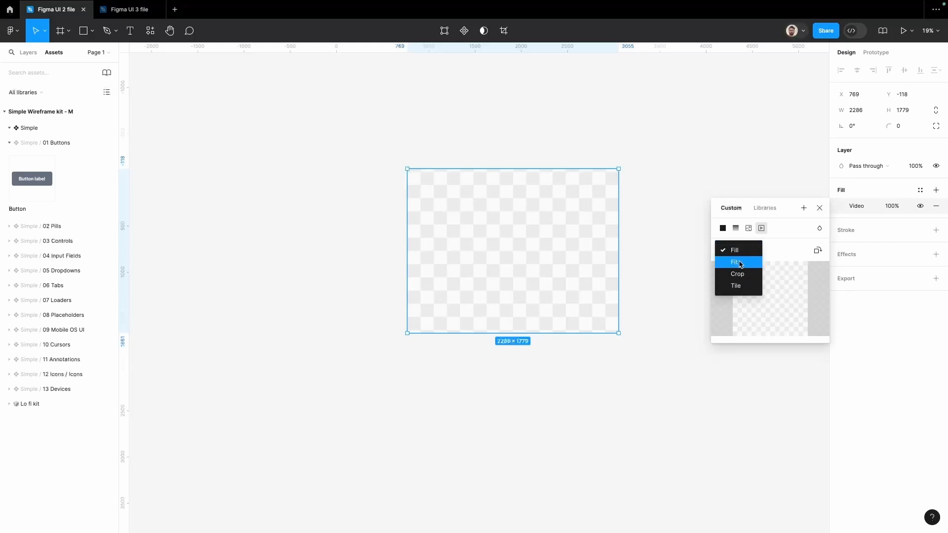
{"action": "left_click", "coordinate": [749, 229]}
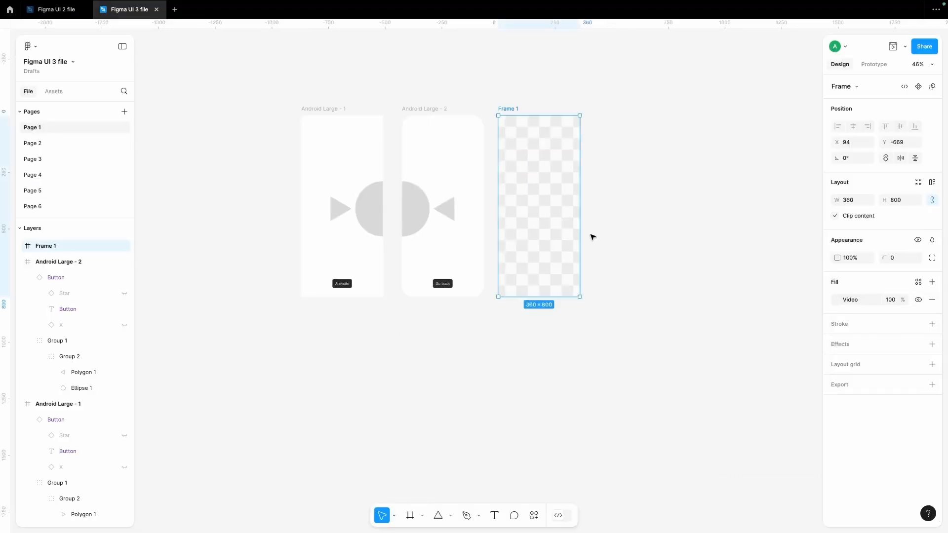
Step: Return to the Figma UI 3 file and change Frame 1's fill to the 1,165 × 773 PNG image from Downloads
{"action": "left_click", "coordinate": [592, 235]}
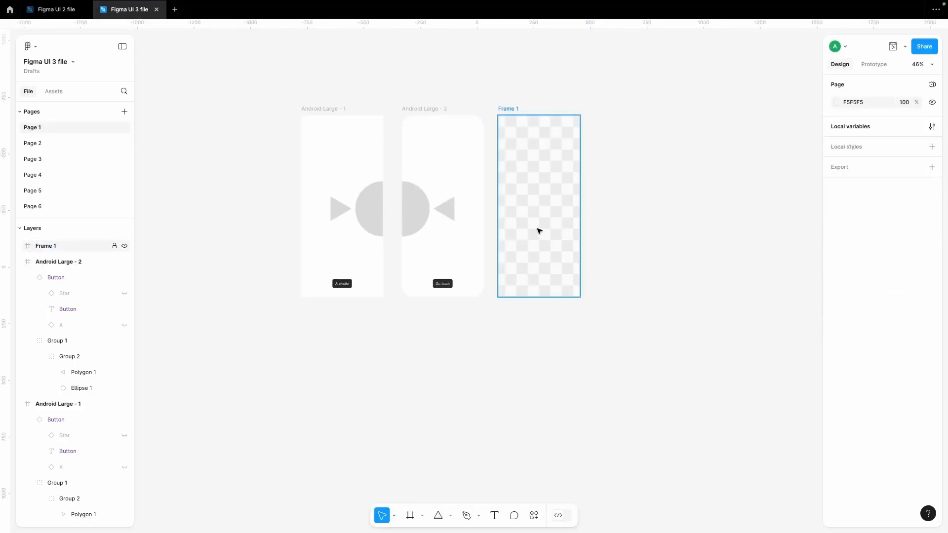
{"action": "left_click", "coordinate": [541, 228]}
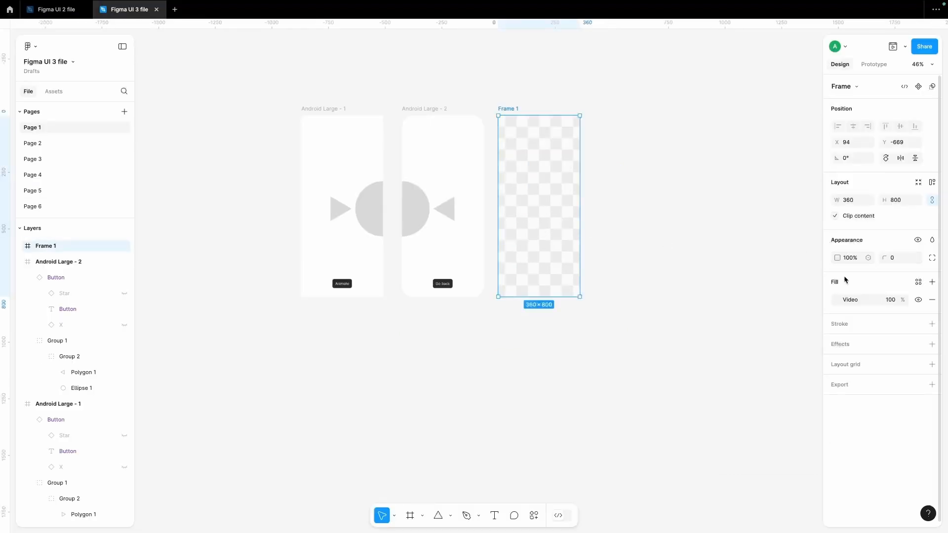
{"action": "left_click", "coordinate": [843, 300]}
{"action": "left_click", "coordinate": [742, 322]}
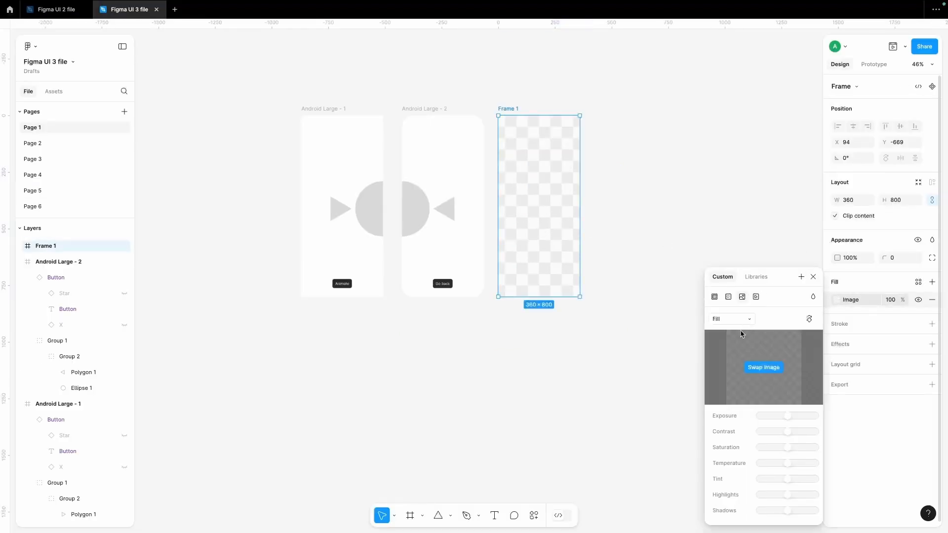
{"action": "left_click", "coordinate": [757, 368]}
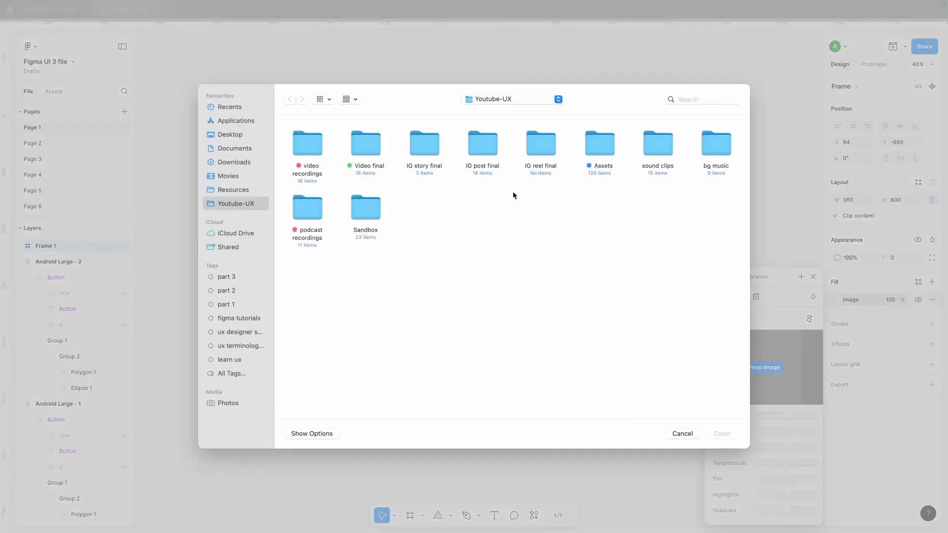
{"action": "left_click", "coordinate": [234, 162]}
{"action": "left_click", "coordinate": [478, 206]}
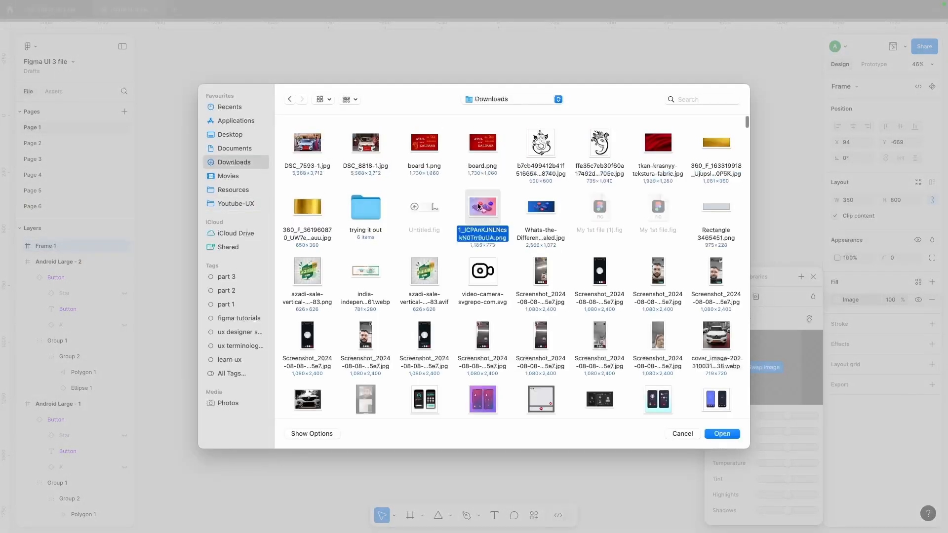
{"action": "left_click", "coordinate": [722, 433]}
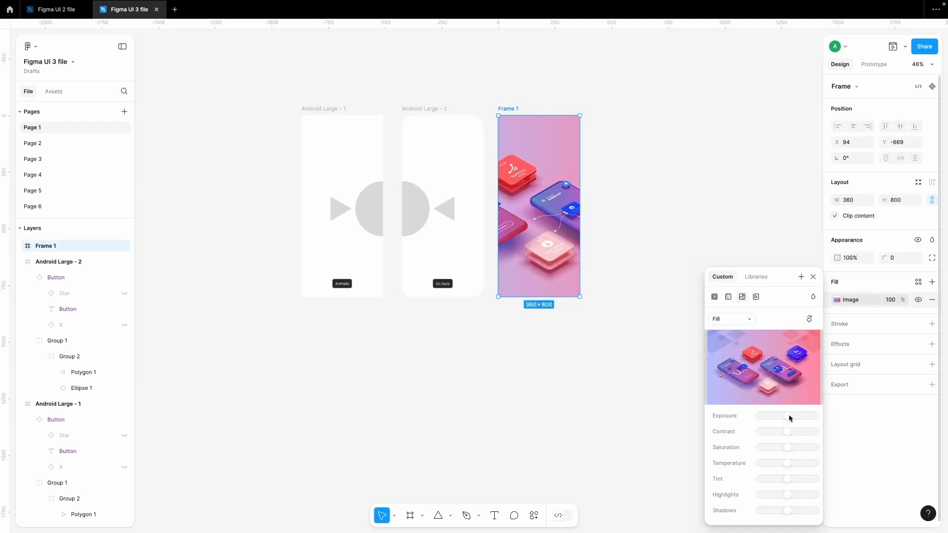
Step: Try out the adjustment sliders on Frame 1's image, including saturation at its minimum, and return them to neutral
{"action": "left_click_drag", "start_coordinate": [788, 415], "coordinate": [760, 447]}
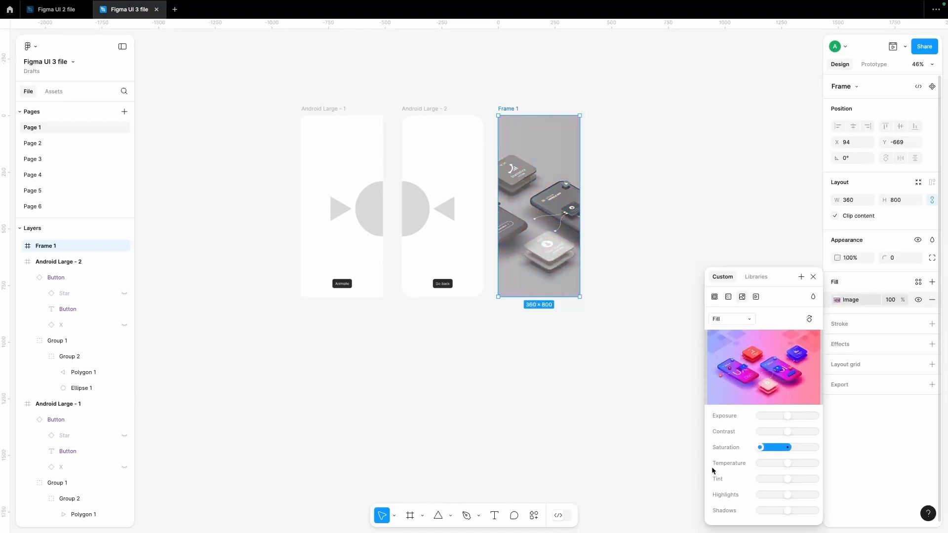
{"action": "left_click_drag", "start_coordinate": [712, 466], "coordinate": [750, 507]}
{"action": "left_click", "coordinate": [788, 479]}
{"action": "left_click", "coordinate": [787, 494]}
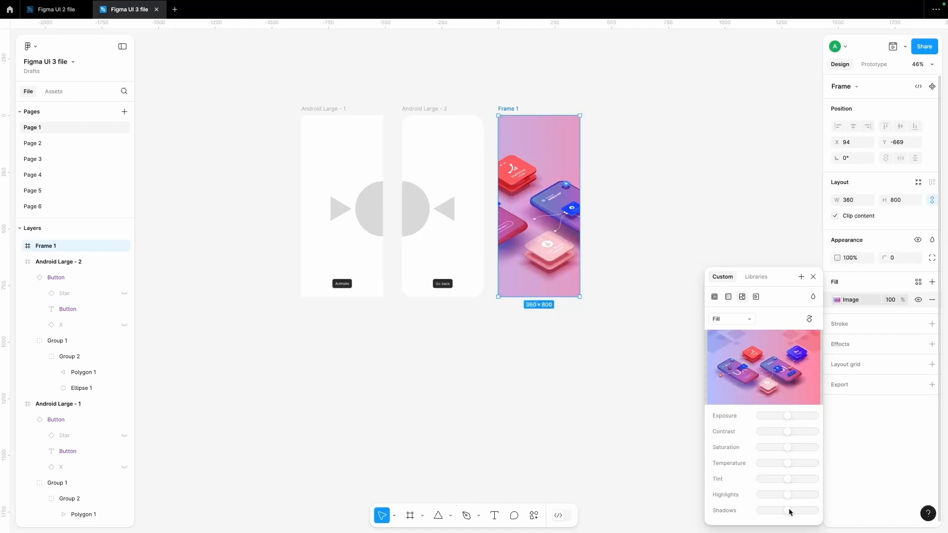
{"action": "mouse_move", "coordinate": [789, 510]}
{"action": "left_mouse_down"}
{"action": "mouse_move", "coordinate": [832, 508]}
{"action": "mouse_move", "coordinate": [712, 521]}
{"action": "mouse_move", "coordinate": [802, 512]}
{"action": "mouse_move", "coordinate": [768, 514]}
{"action": "mouse_move", "coordinate": [789, 511]}
{"action": "left_mouse_up"}
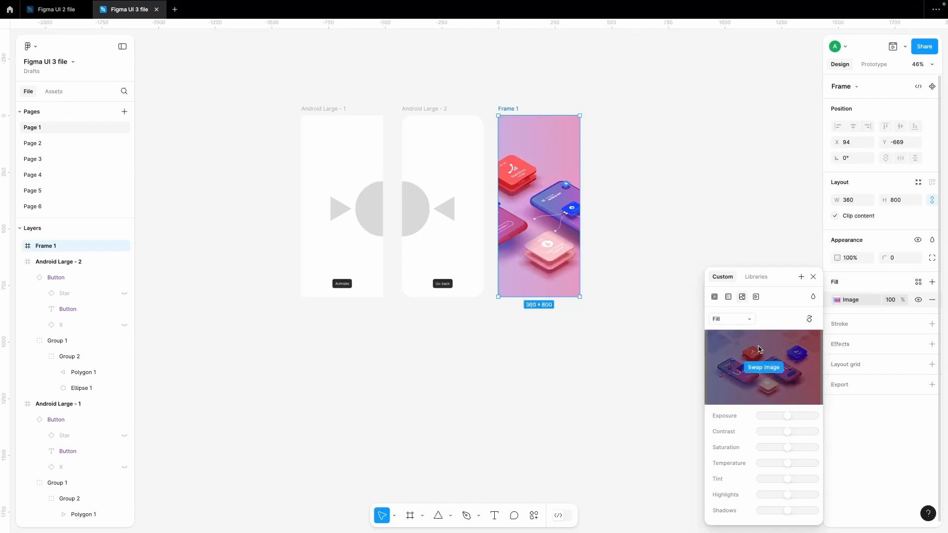
Step: Try Fit and Crop scaling on Frame 1's image, enlarging the cropped image to the frame's full height and shifting it to the right
{"action": "left_click", "coordinate": [748, 322]}
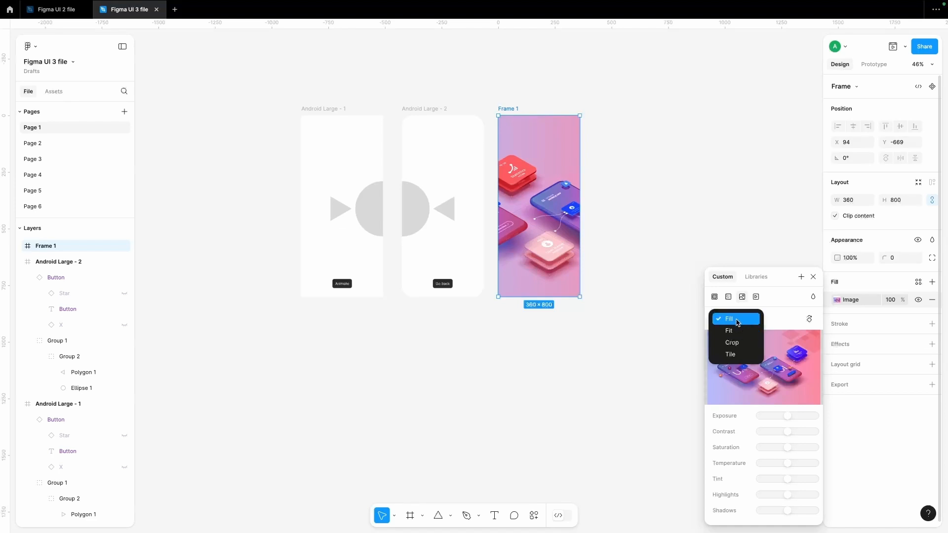
{"action": "left_click", "coordinate": [731, 331]}
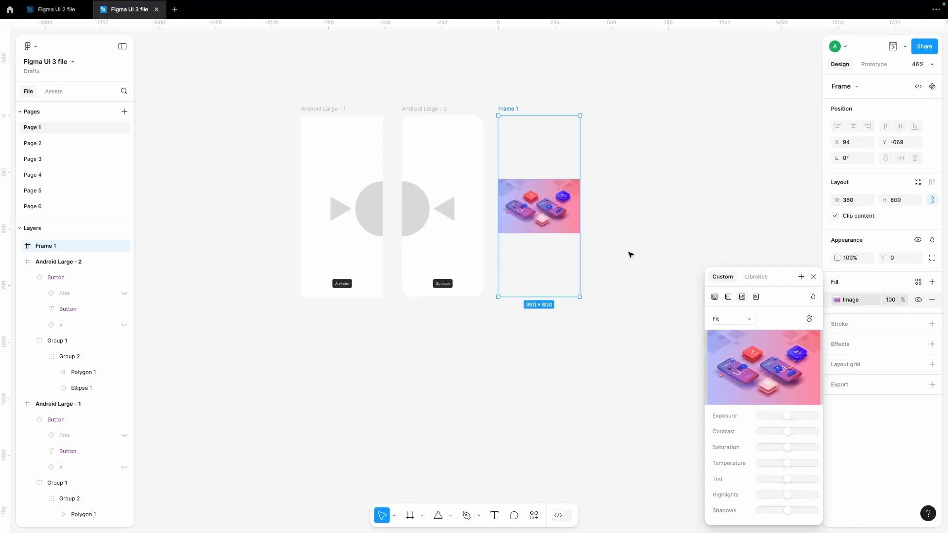
{"action": "left_click", "coordinate": [745, 319]}
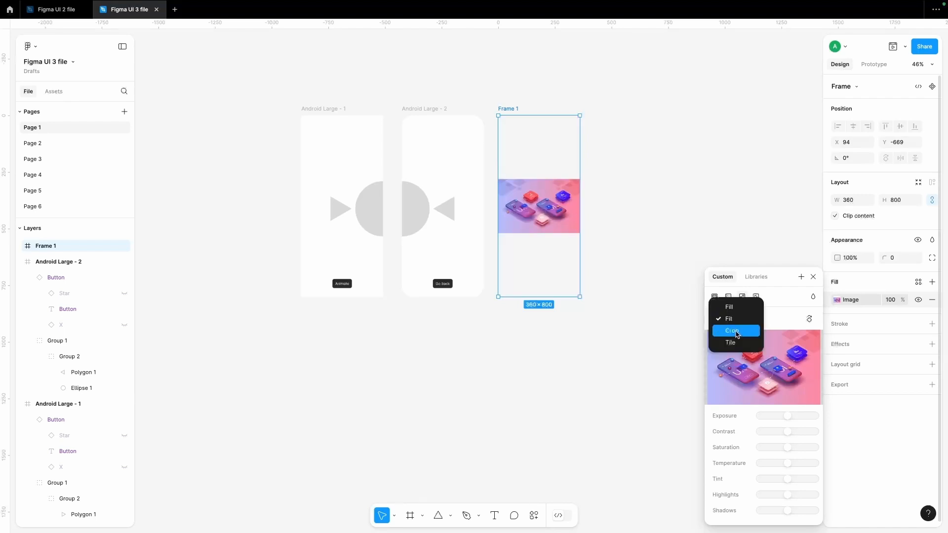
{"action": "left_click", "coordinate": [737, 334]}
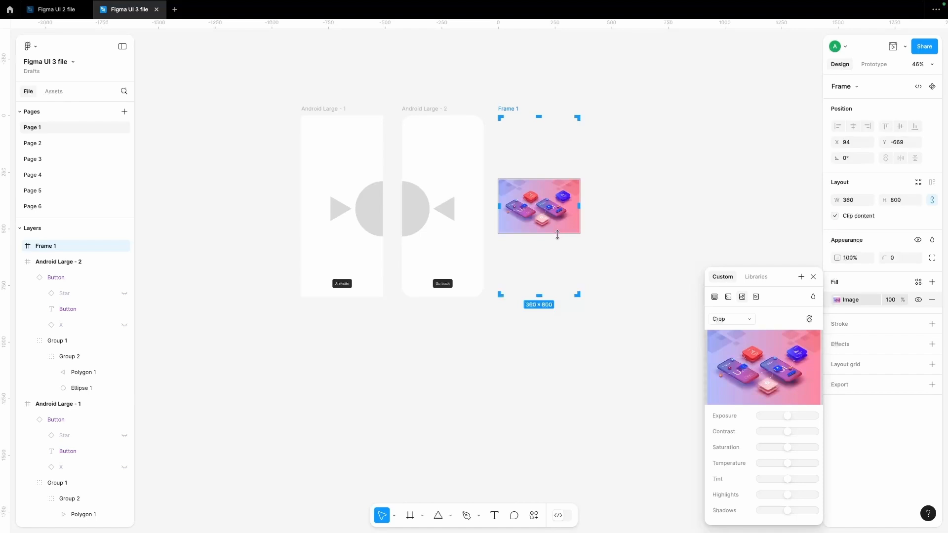
{"action": "left_click_drag", "start_coordinate": [557, 235], "coordinate": [559, 302]}
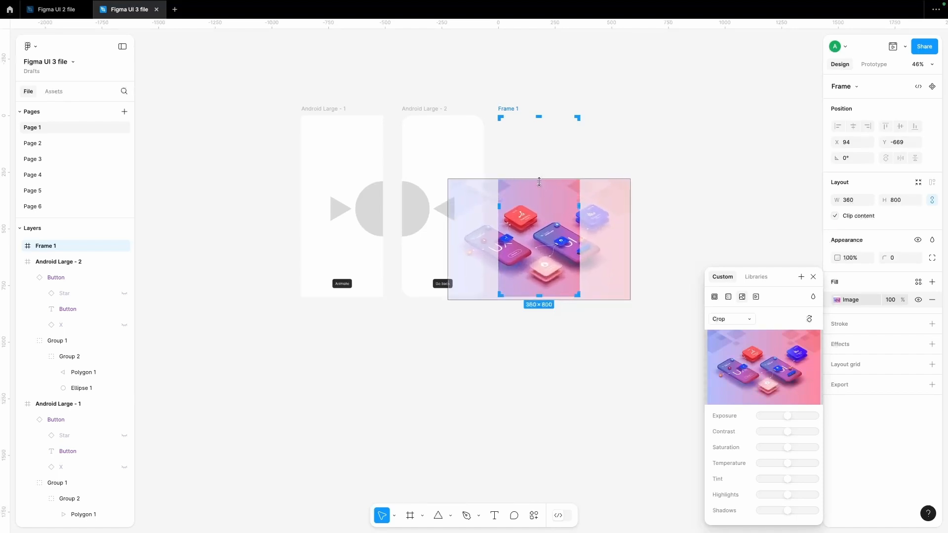
{"action": "left_click_drag", "start_coordinate": [538, 179], "coordinate": [527, 117]}
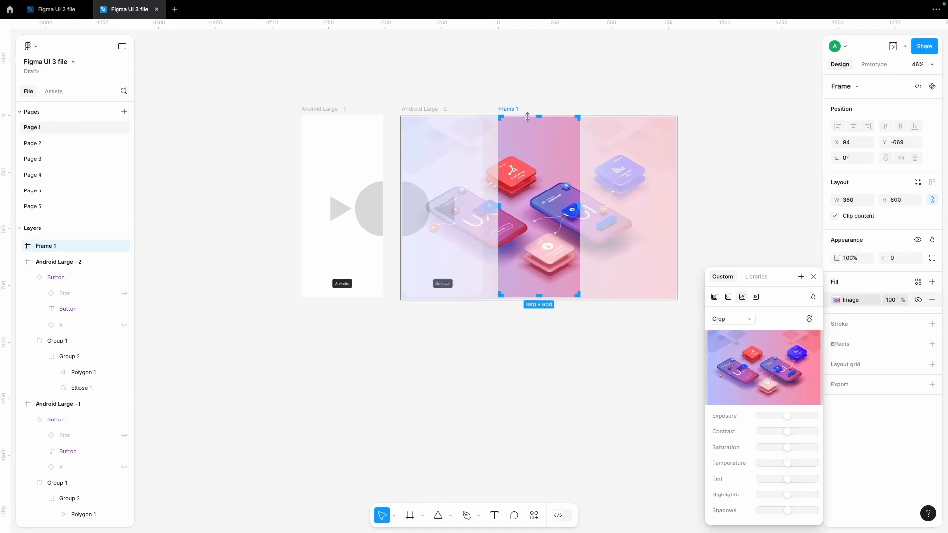
{"action": "left_click_drag", "start_coordinate": [526, 193], "coordinate": [546, 184]}
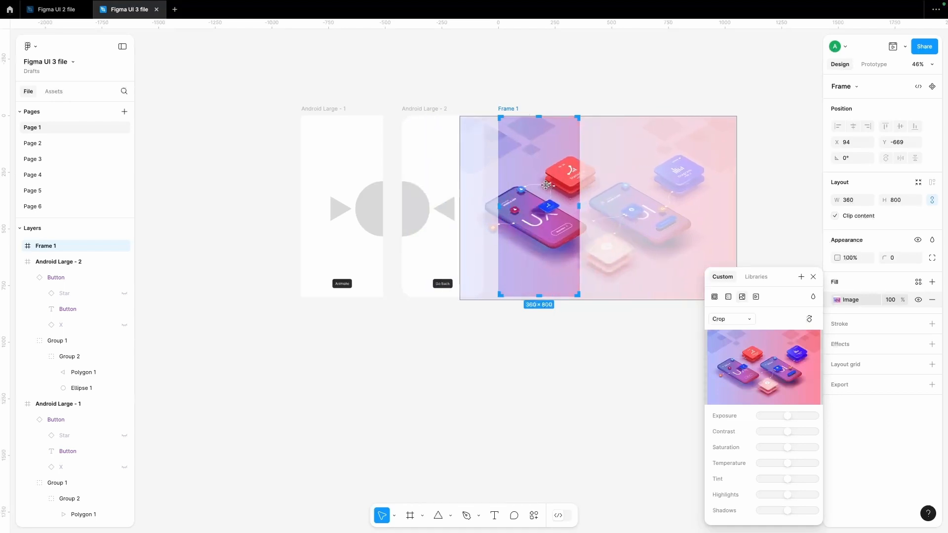
Step: Try Tile scaling at 50% on Frame 1's image, and set the scaling back to Fill
{"action": "left_click", "coordinate": [729, 318]}
{"action": "left_click", "coordinate": [731, 330]}
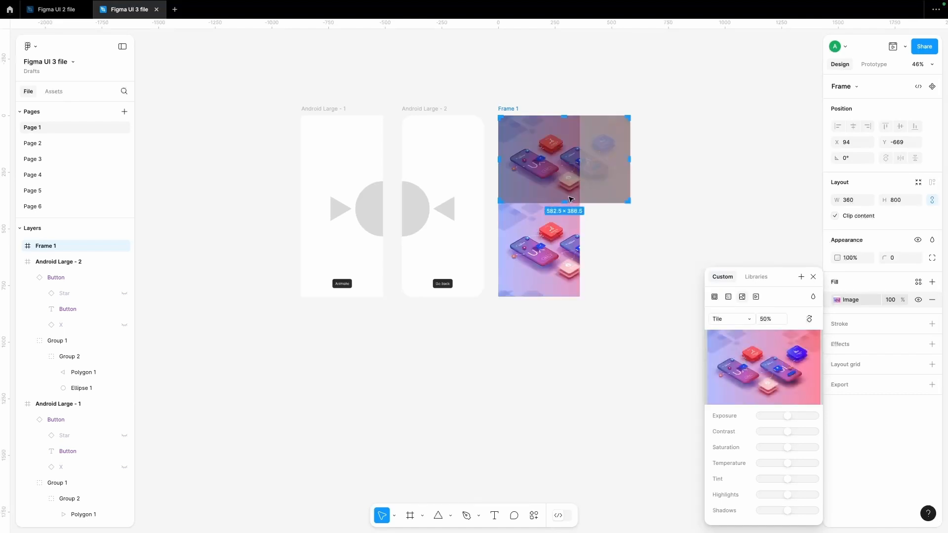
{"action": "left_click", "coordinate": [731, 318]}
{"action": "left_click", "coordinate": [735, 286]}
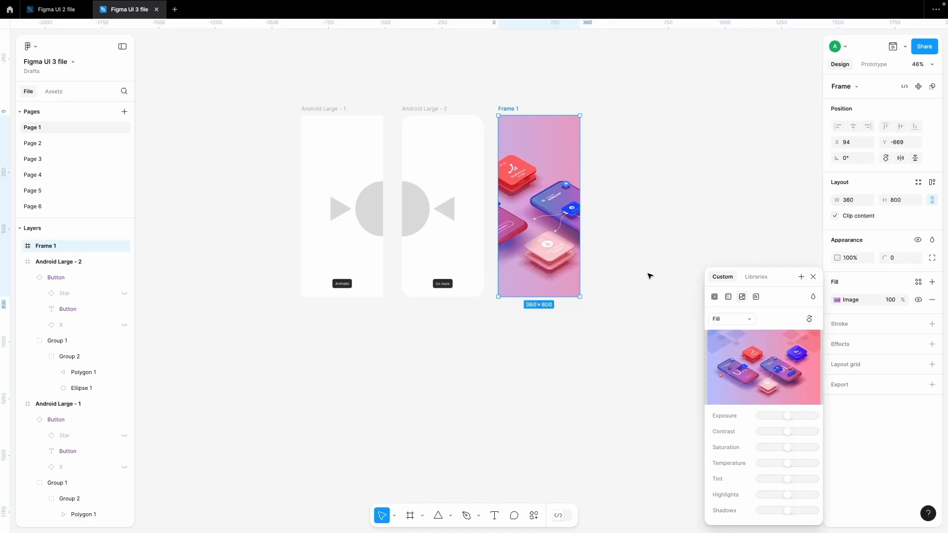
Step: Remove the image fill from Frame 1 and add a solid fill in red C30606
{"action": "left_click", "coordinate": [660, 333]}
{"action": "left_click", "coordinate": [564, 239]}
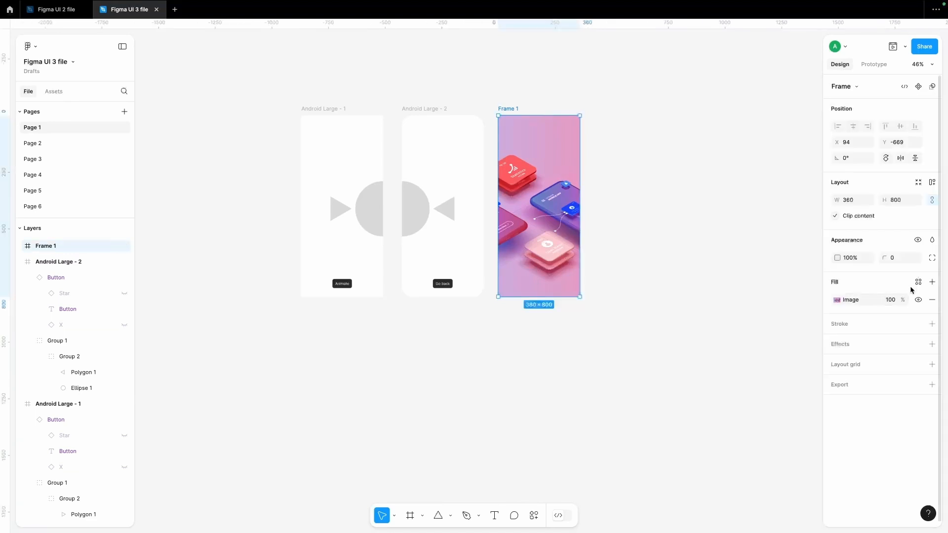
{"action": "left_click", "coordinate": [932, 300]}
{"action": "left_click", "coordinate": [932, 283]}
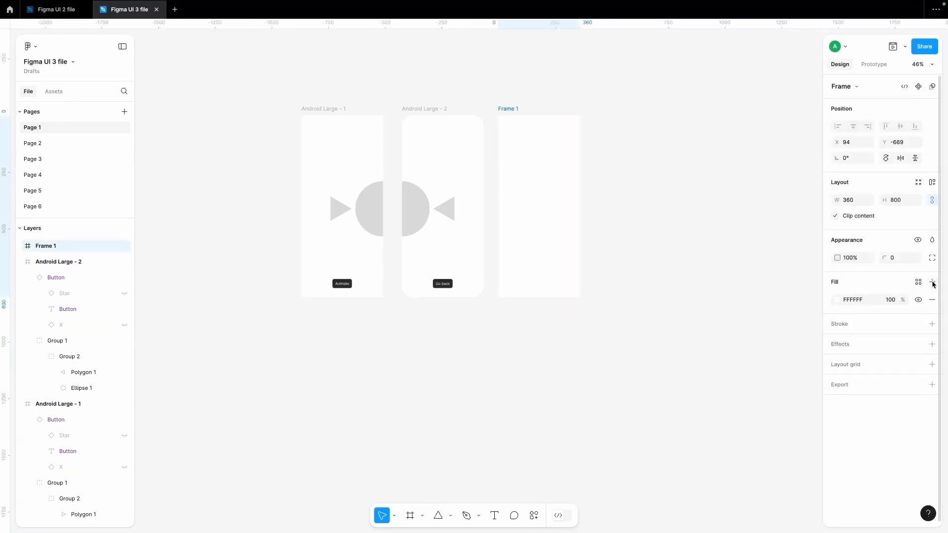
{"action": "left_click", "coordinate": [837, 300]}
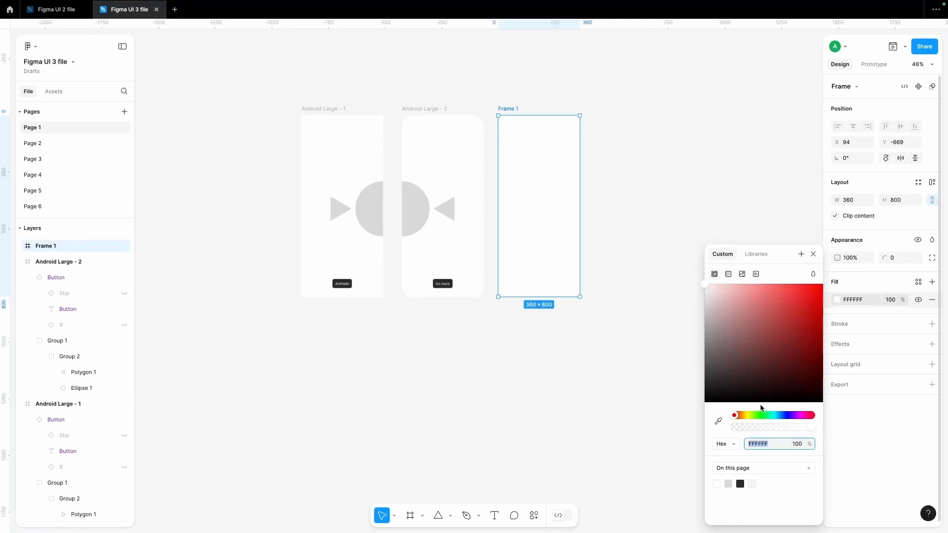
{"action": "mouse_move", "coordinate": [814, 301]}
{"action": "left_mouse_down"}
{"action": "mouse_move", "coordinate": [821, 324]}
{"action": "mouse_move", "coordinate": [819, 312]}
{"action": "left_mouse_up"}
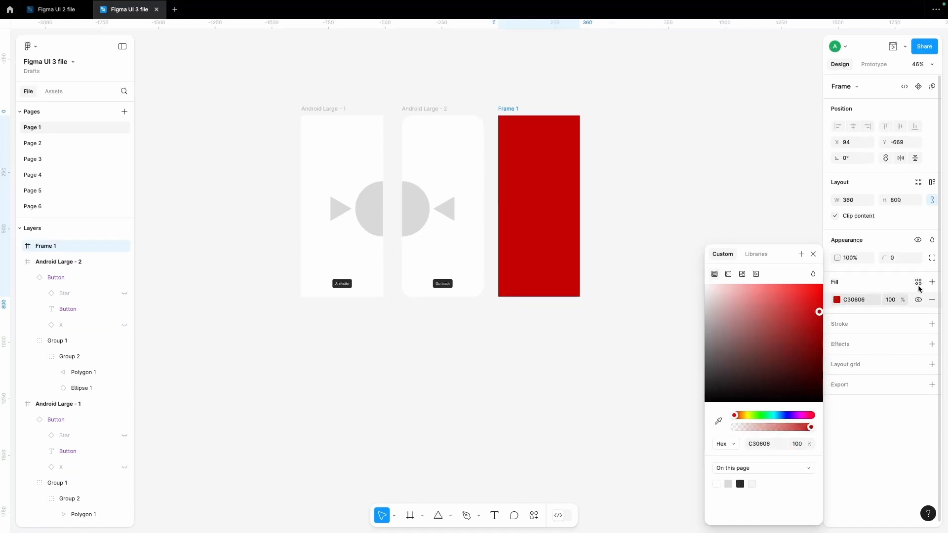
Step: Create a color style named "Deep red" from Frame 1's C30606 fill
{"action": "left_click", "coordinate": [801, 255]}
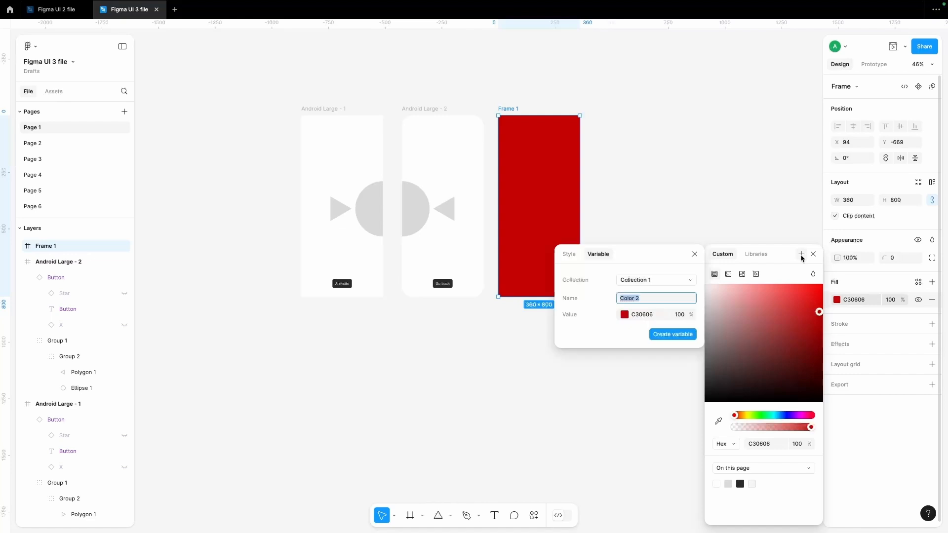
{"action": "left_click", "coordinate": [569, 254]}
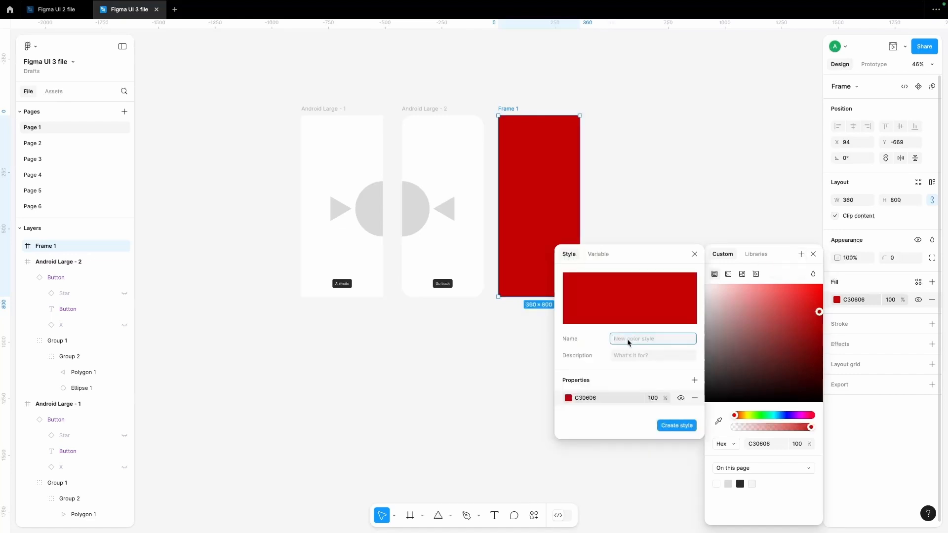
{"action": "type", "text": "Deep red"}
{"action": "left_click", "coordinate": [668, 427]}
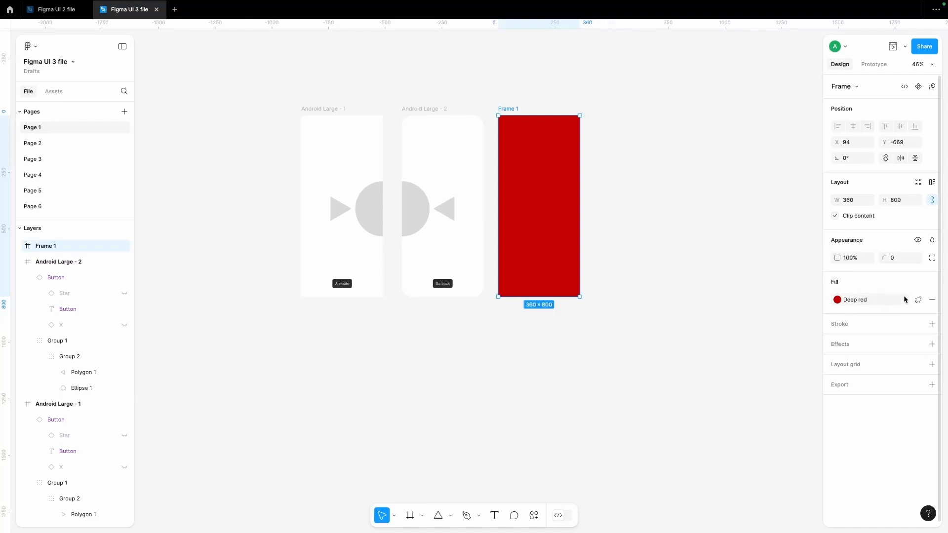
Step: Detach Frame 1's fill from its color style, recolor it olive 6D7900, and reapply the Deep red style
{"action": "left_click", "coordinate": [918, 300]}
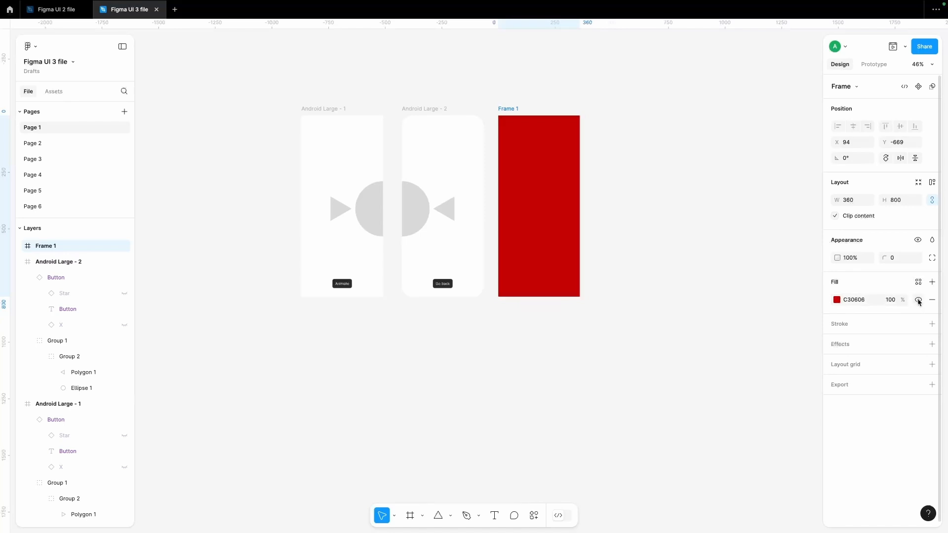
{"action": "left_click", "coordinate": [837, 299]}
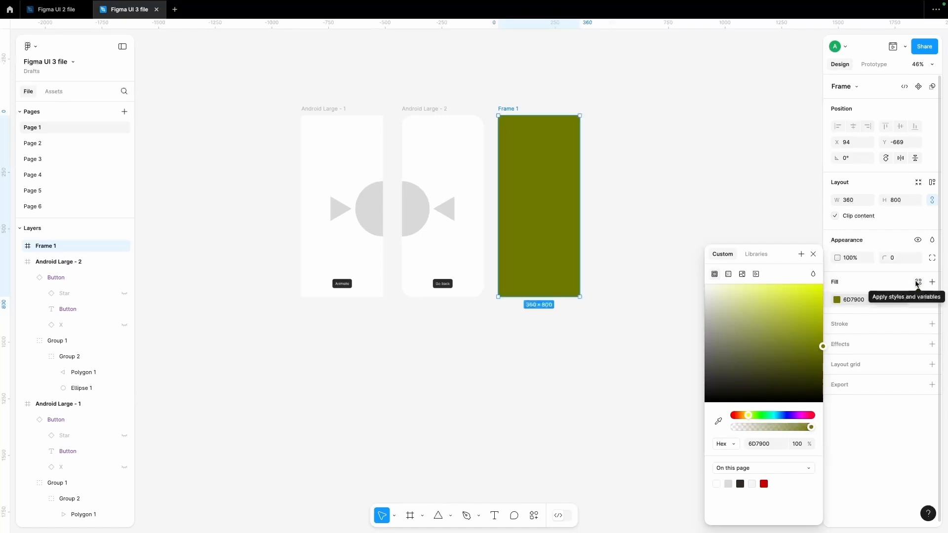
{"action": "left_click", "coordinate": [918, 283]}
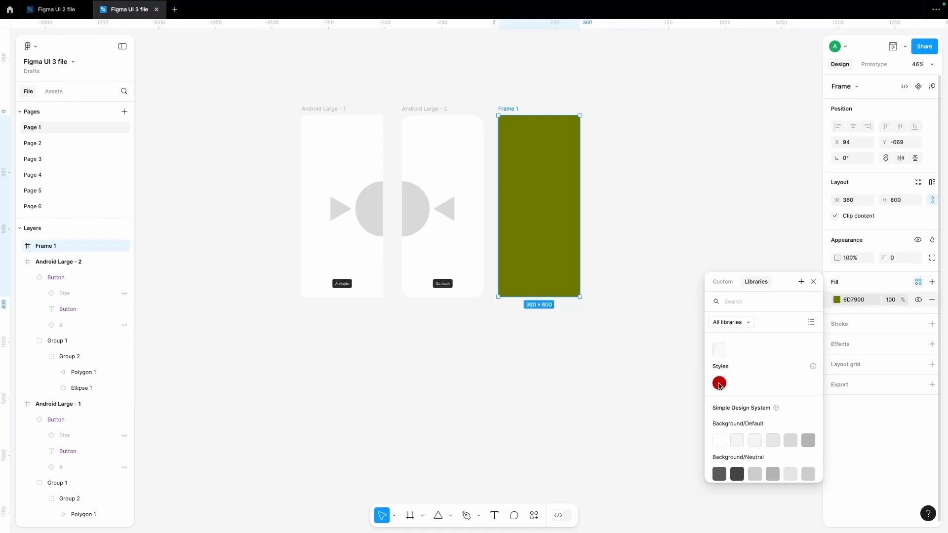
{"action": "left_click", "coordinate": [720, 385]}
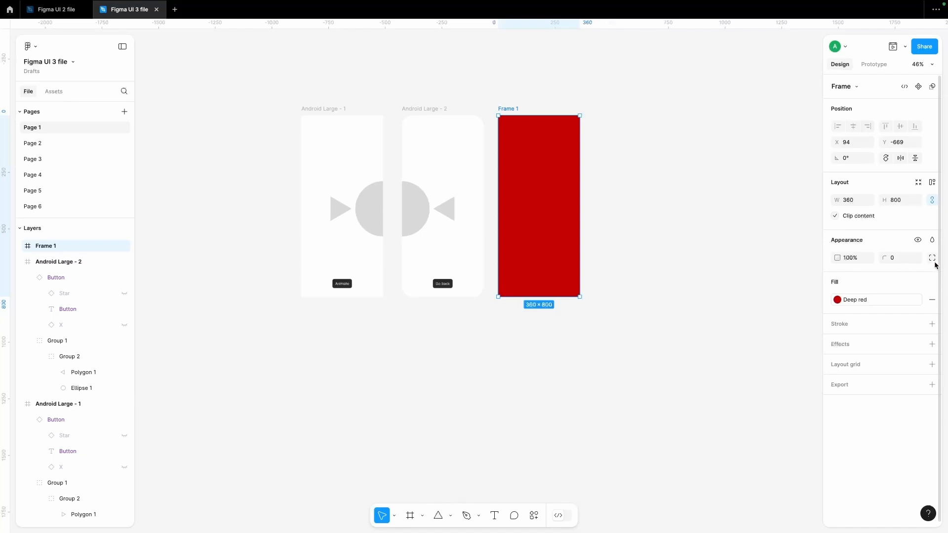
Step: Look at Frame 1's individual corner radius details and set a uniform corner radius of 40
{"action": "left_click", "coordinate": [932, 257]}
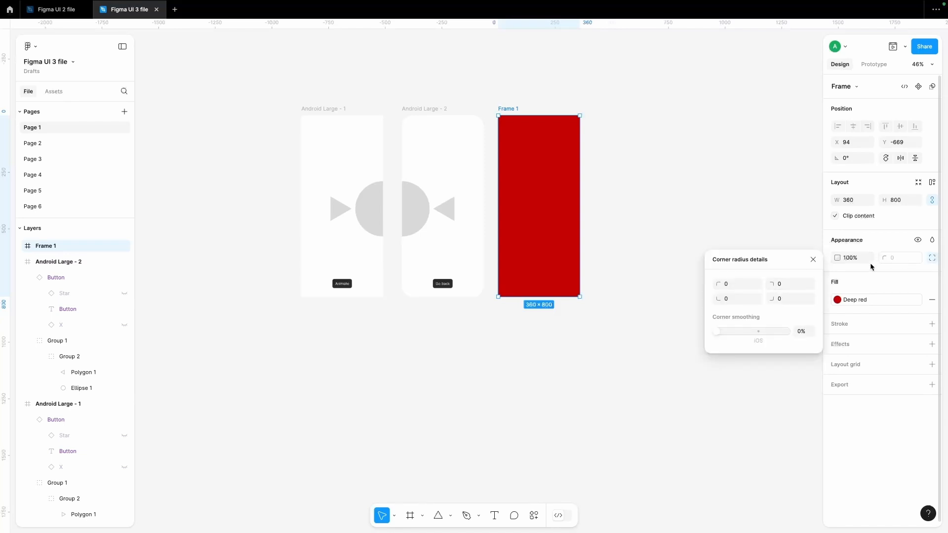
{"action": "left_click", "coordinate": [932, 257]}
{"action": "left_click", "coordinate": [900, 258]}
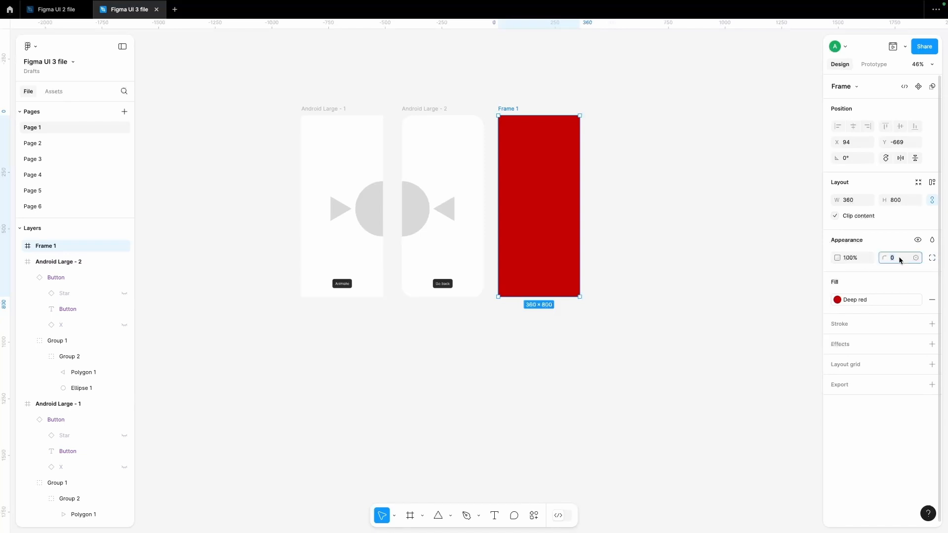
{"action": "type", "text": "40"}
{"action": "key", "text": "Return"}
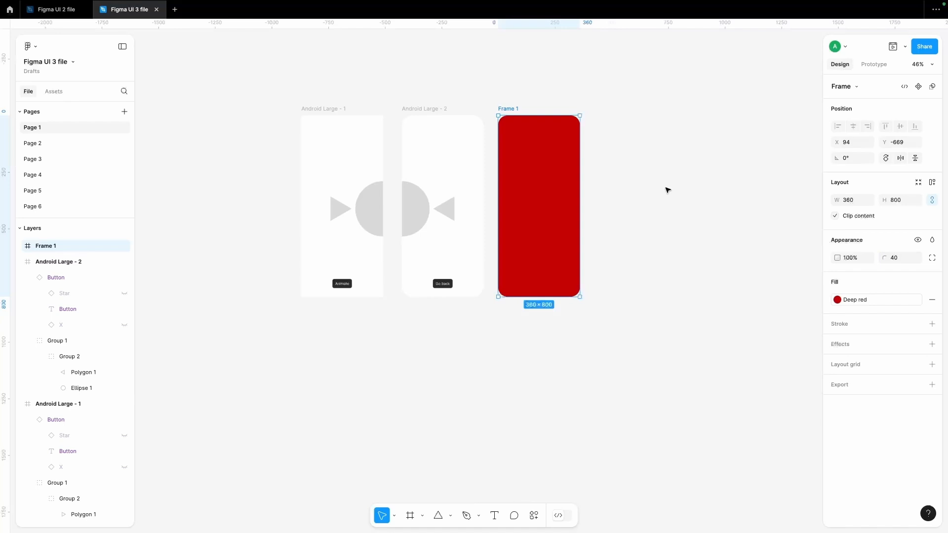
Step: Copy the properties of Android Large - 2, including its corner radius of 48, onto Frame 1 and reapply the Deep red fill style
{"action": "left_click", "coordinate": [422, 108]}
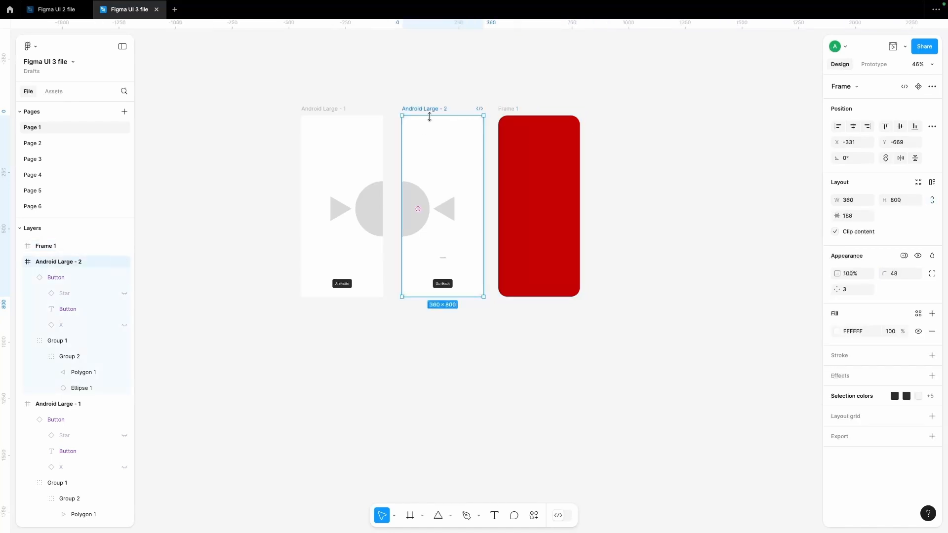
{"action": "left_click", "coordinate": [517, 109]}
{"action": "left_click", "coordinate": [932, 300]}
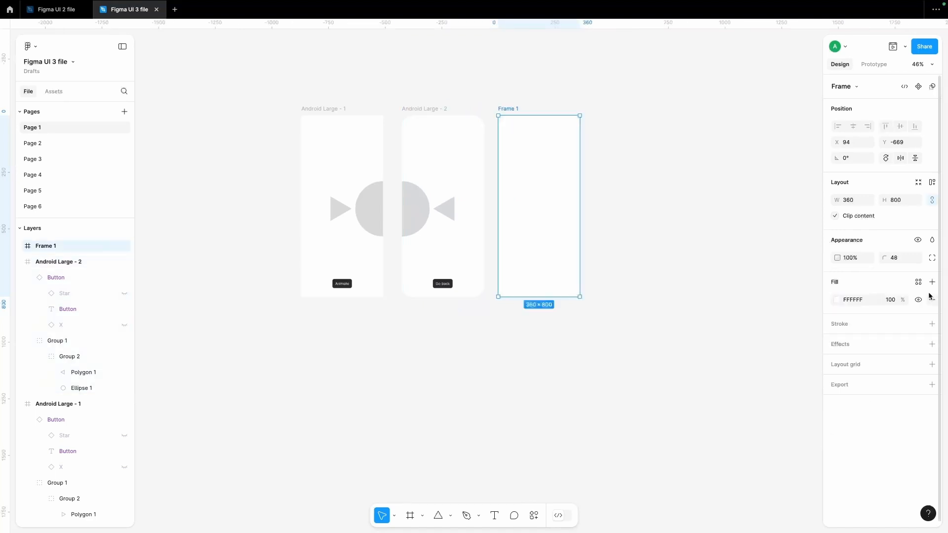
{"action": "left_click", "coordinate": [919, 282]}
{"action": "left_click", "coordinate": [720, 384]}
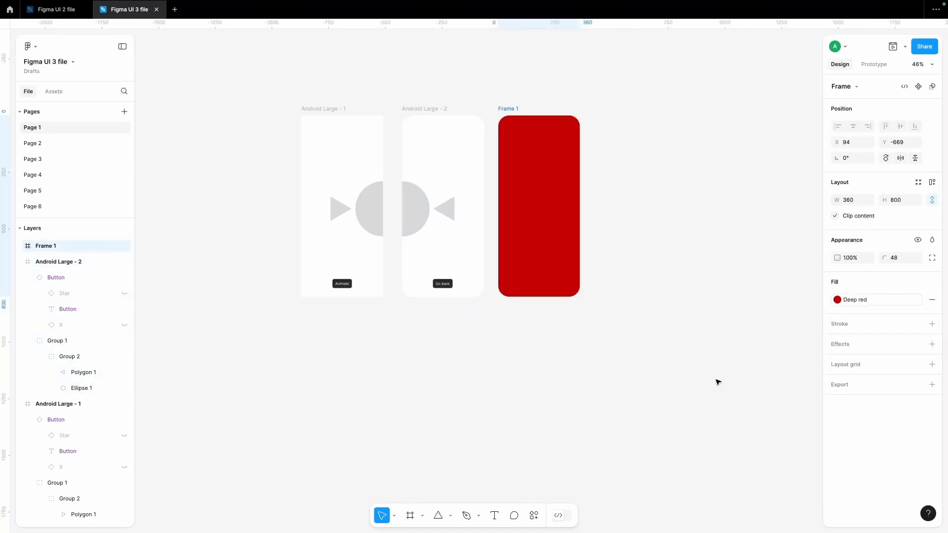
{"action": "left_click", "coordinate": [667, 241]}
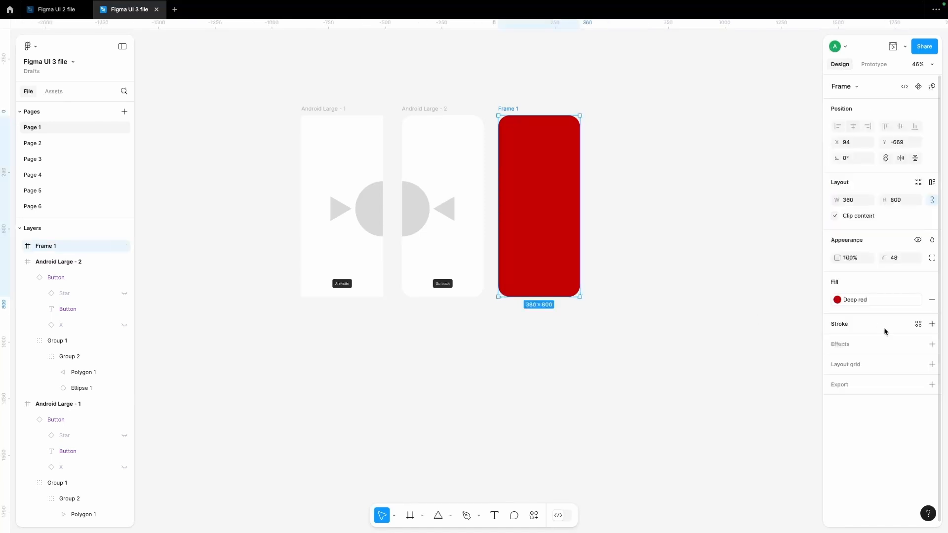
Step: Add a black 000000 inside stroke to Frame 1 and raise its weight to 8
{"action": "left_click", "coordinate": [932, 324]}
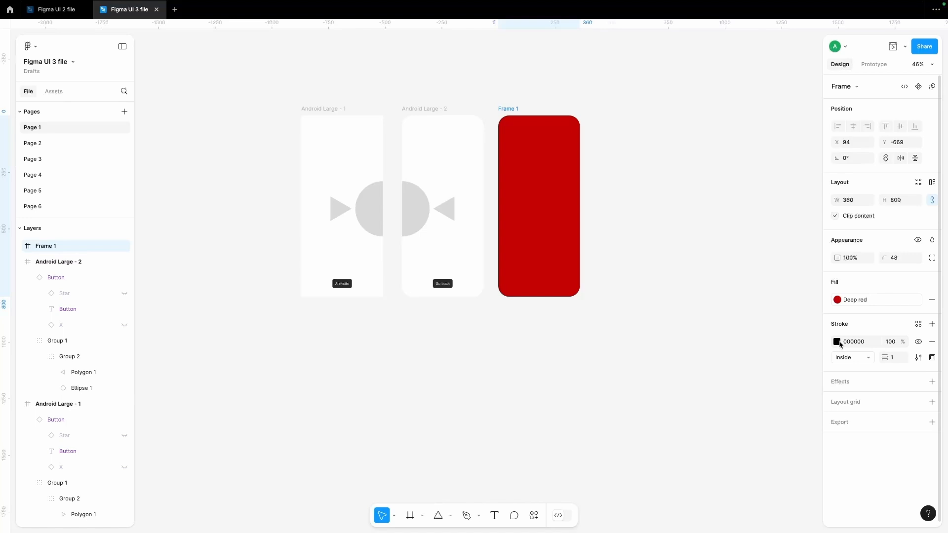
{"action": "left_click", "coordinate": [894, 358]}
{"action": "type", "text": "3"}
{"action": "key", "text": "Return"}
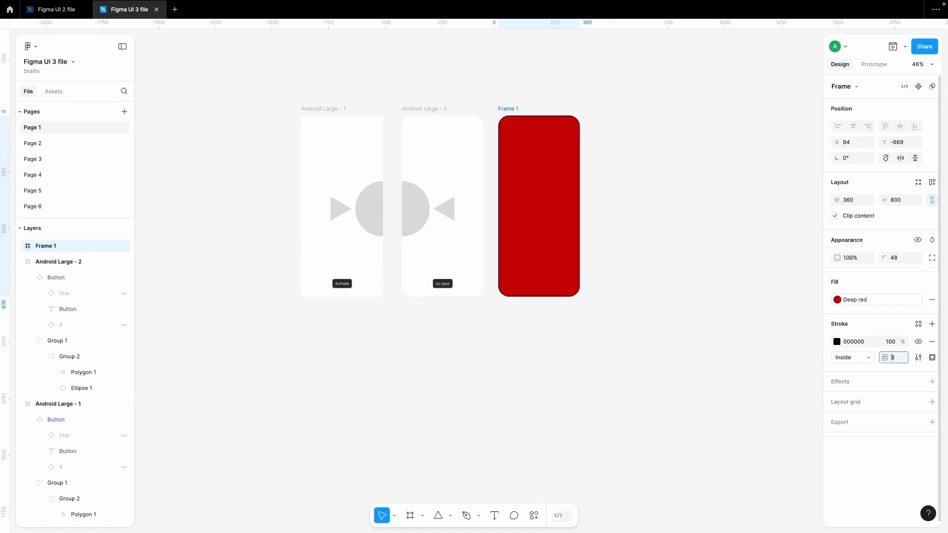
{"action": "key", "text": "Up"}
{"action": "key", "text": "Up"}
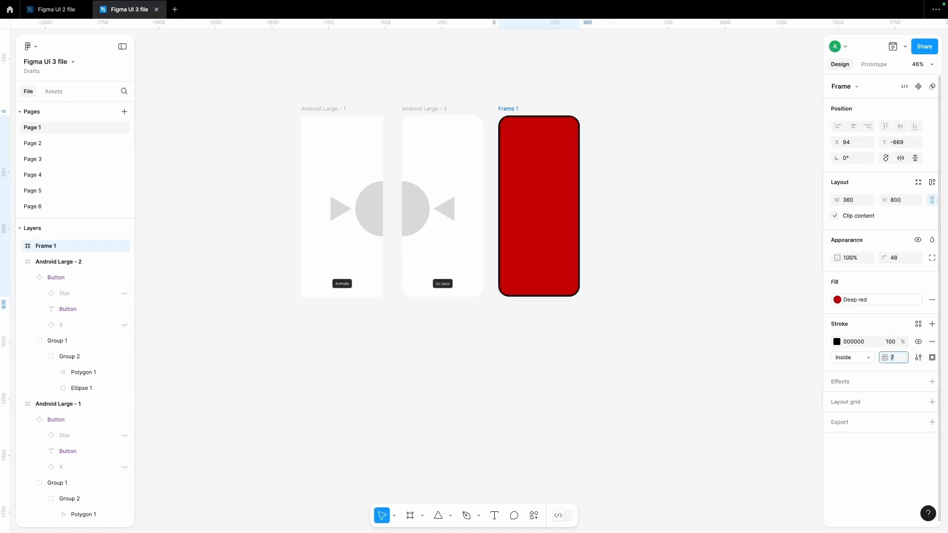
Step: Try Frame 1's stroke on the top side only and the bottom side only, and return it to all sides
{"action": "left_click", "coordinate": [933, 358]}
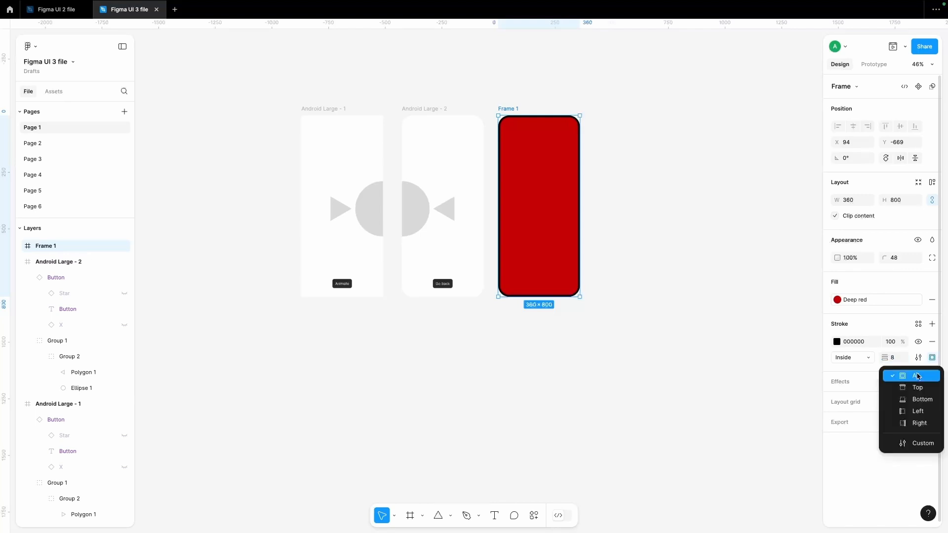
{"action": "left_click", "coordinate": [917, 387]}
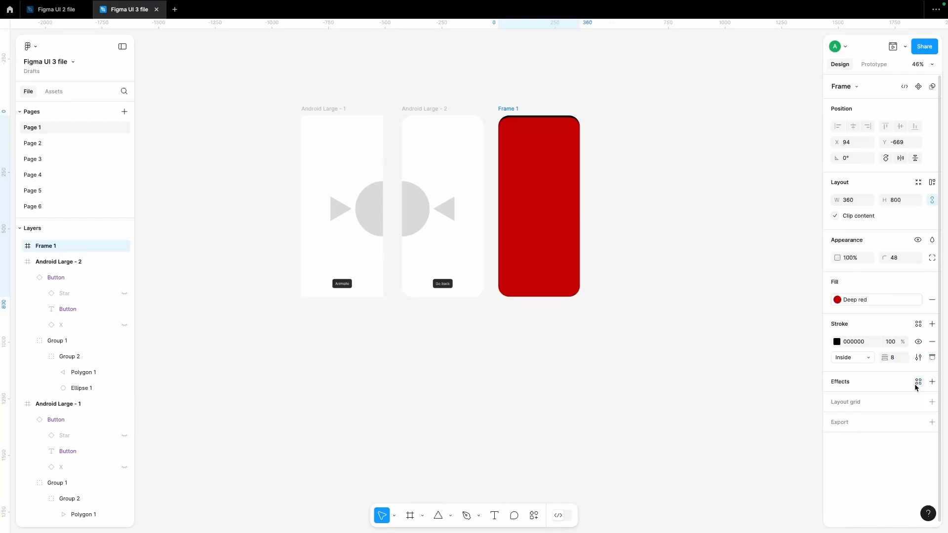
{"action": "left_click", "coordinate": [932, 357]}
{"action": "left_click", "coordinate": [918, 399]}
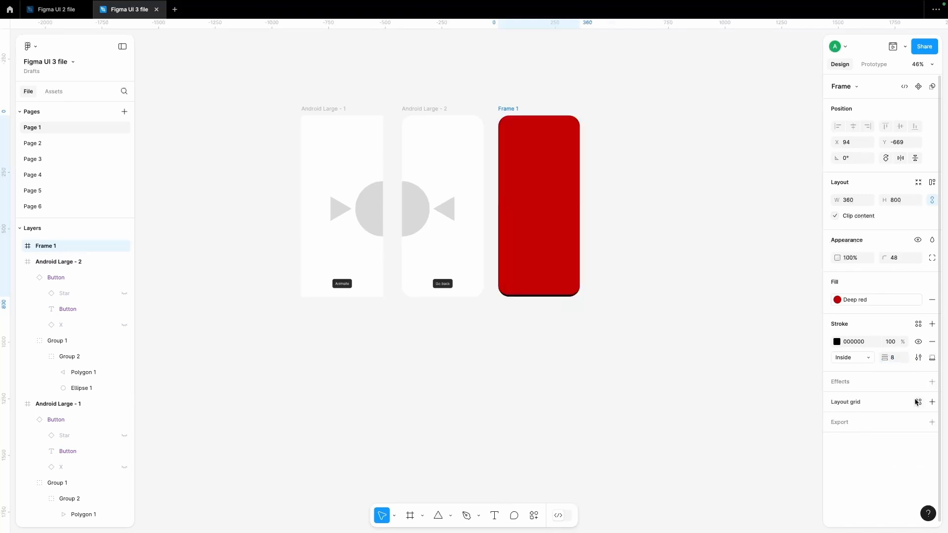
{"action": "left_click", "coordinate": [932, 357]}
{"action": "left_click", "coordinate": [911, 377]}
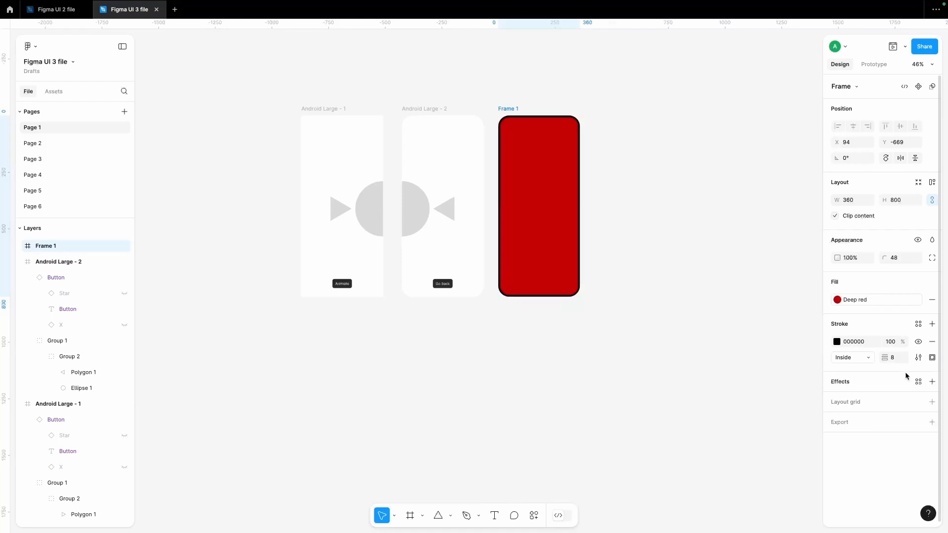
Step: Change Frame 1's stroke style to Dash with a dash length of 26 and rounded dash caps
{"action": "left_click", "coordinate": [919, 357]}
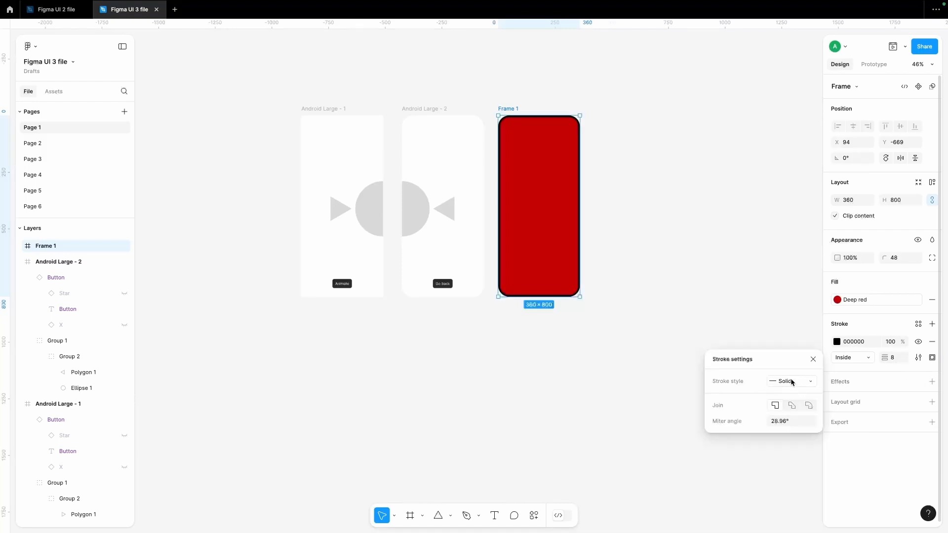
{"action": "left_click", "coordinate": [791, 382]}
{"action": "left_click", "coordinate": [794, 391]}
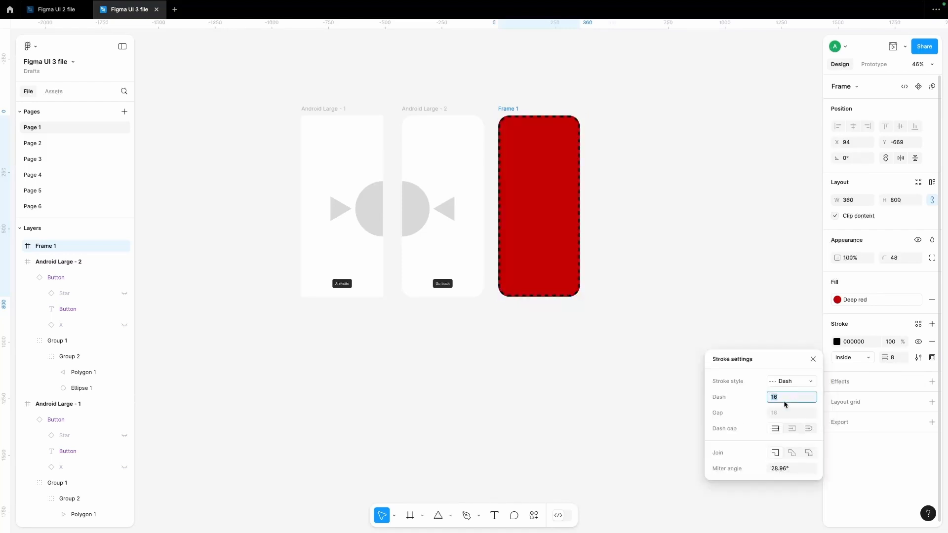
{"action": "type", "text": "26"}
{"action": "key", "text": "Return"}
{"action": "scroll", "coordinate": [548, 277], "scroll_direction": "up", "scroll_amount": 5}
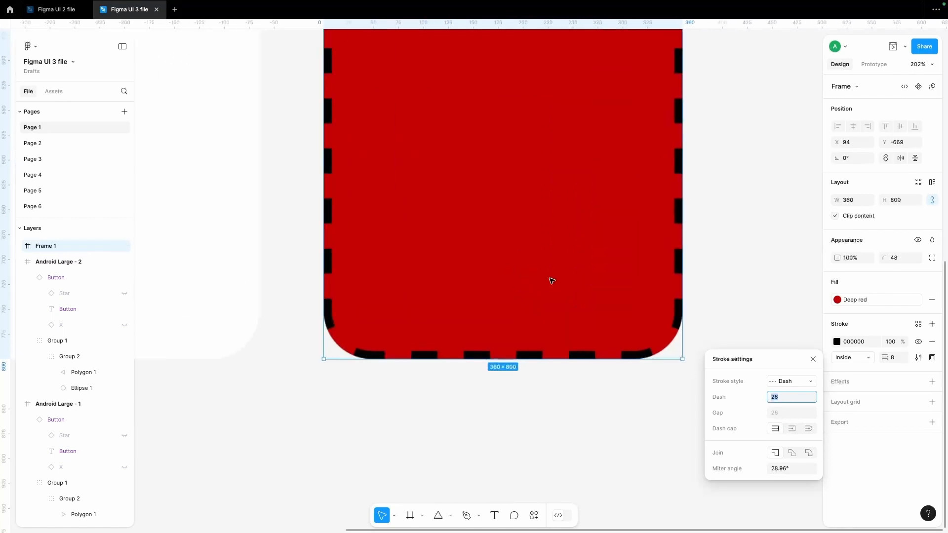
{"action": "left_click", "coordinate": [807, 428]}
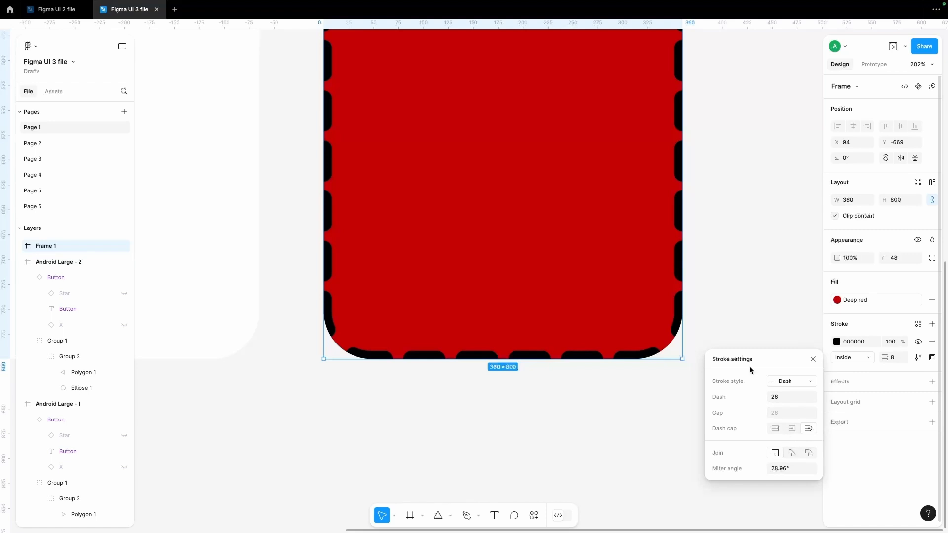
Step: Try the Outside position for Frame 1's dashed stroke, and set the stroke position to Center
{"action": "left_click", "coordinate": [851, 357]}
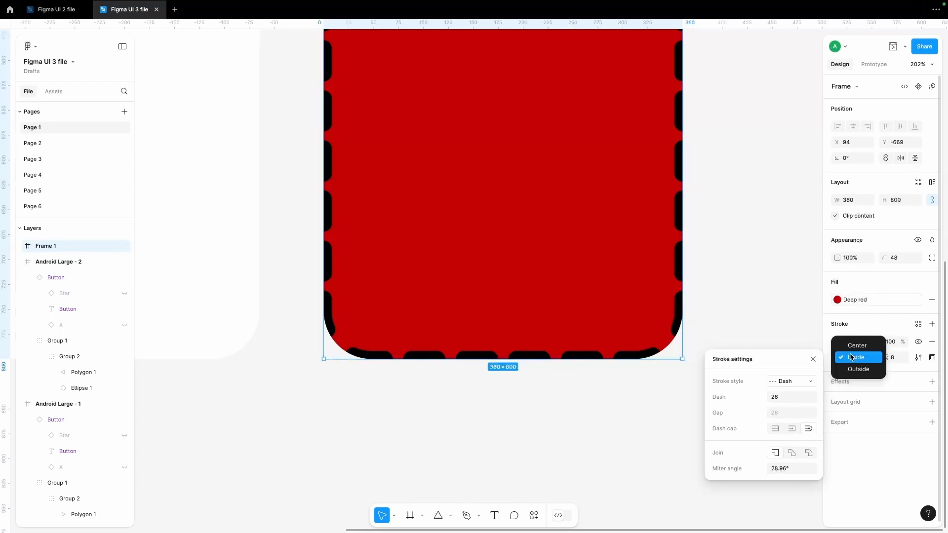
{"action": "left_click", "coordinate": [853, 369]}
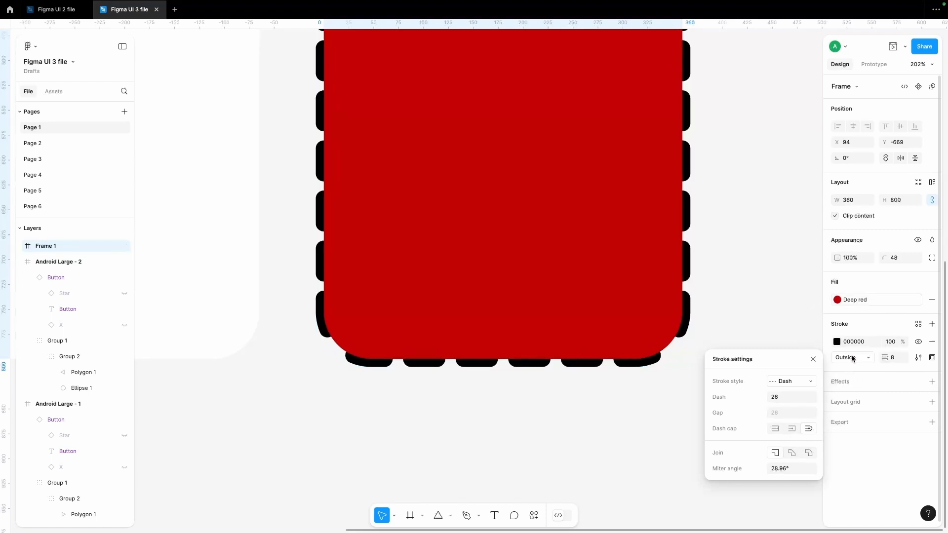
{"action": "left_click", "coordinate": [853, 357]}
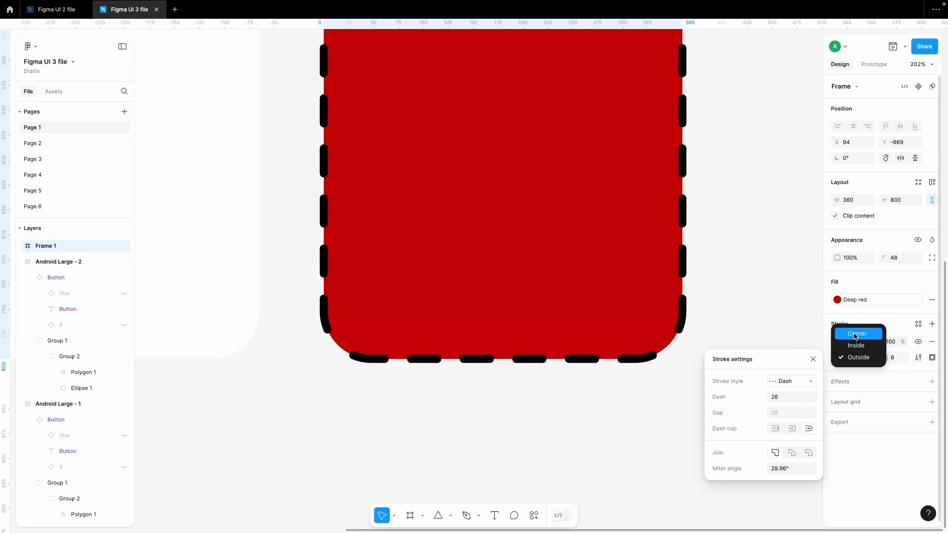
{"action": "left_click", "coordinate": [856, 335]}
Step: Try the other two dash cap styles on Frame 1's stroke and return to rounded caps
{"action": "left_click", "coordinate": [792, 429]}
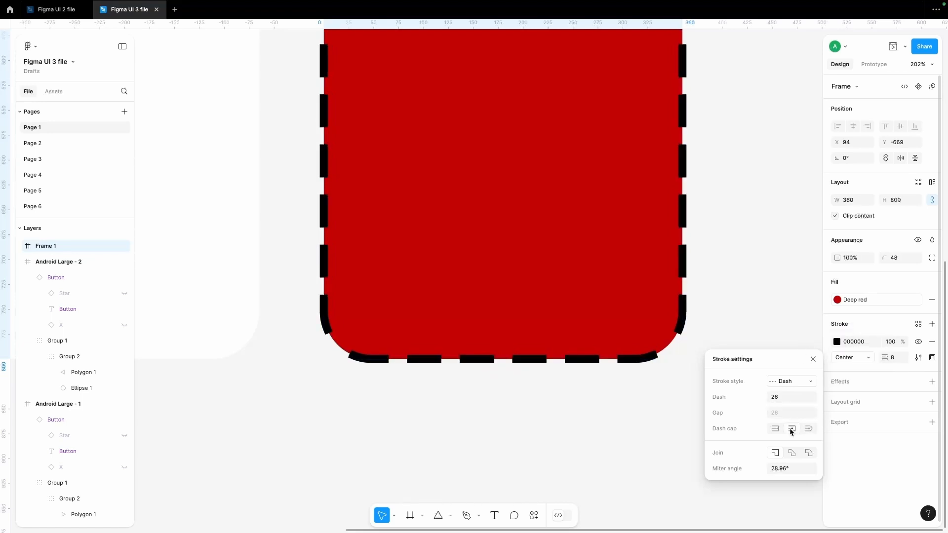
{"action": "left_click", "coordinate": [776, 429]}
{"action": "left_click", "coordinate": [810, 430]}
Step: Set the dash length of Frame 1's stroke to 22 and the gap to 32
{"action": "left_click", "coordinate": [787, 397]}
{"action": "key", "text": "Down"}
{"action": "key", "text": "Down"}
{"action": "key", "text": "Down"}
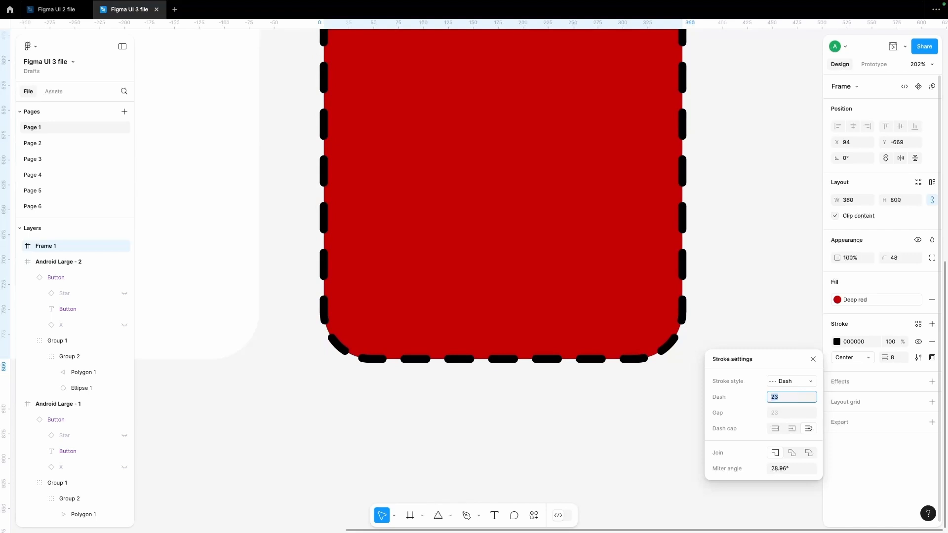
{"action": "key", "text": "Down"}
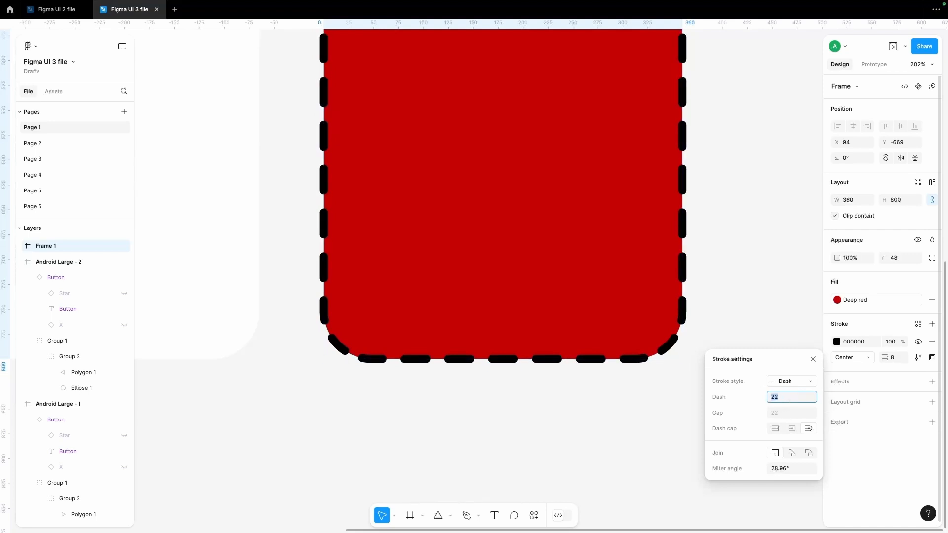
{"action": "left_click", "coordinate": [783, 414]}
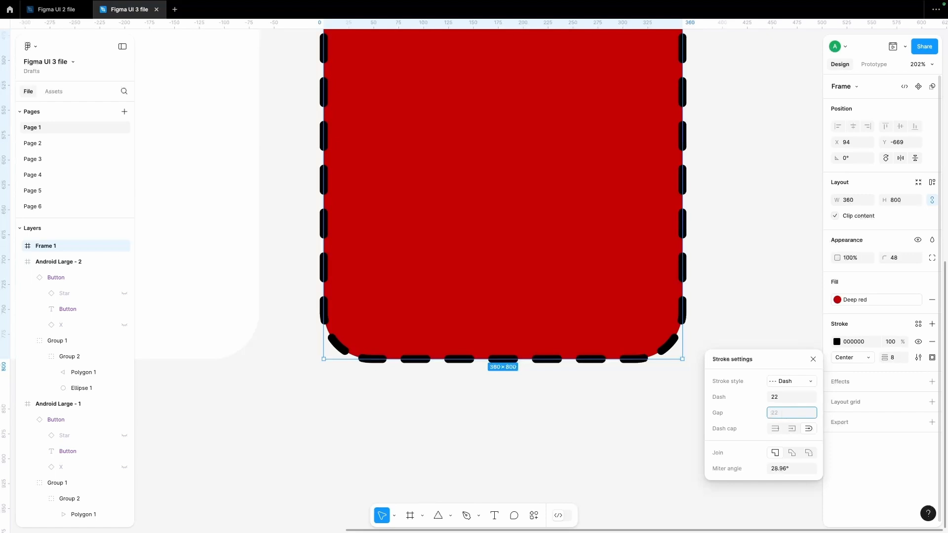
{"action": "type", "text": "30"}
{"action": "key", "text": "Return"}
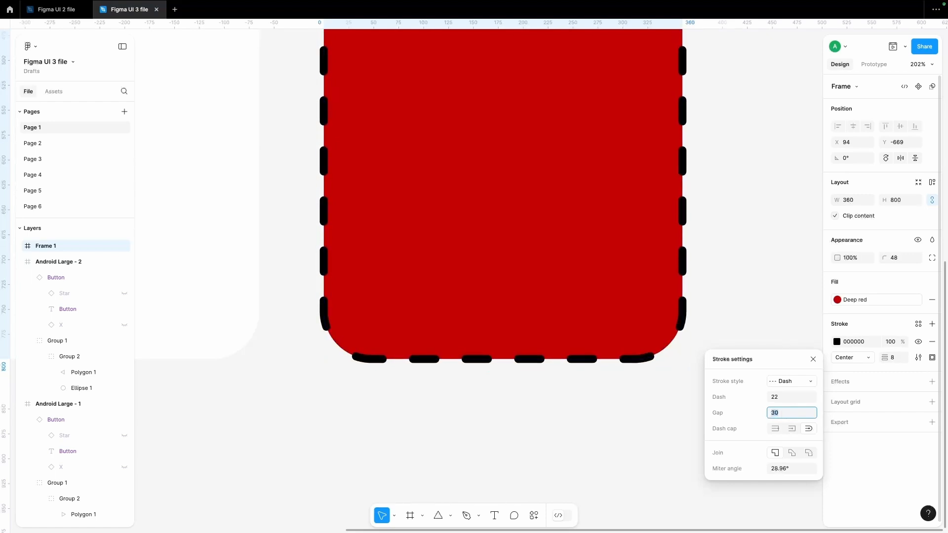
{"action": "key", "text": "Up"}
{"action": "key", "text": "Up"}
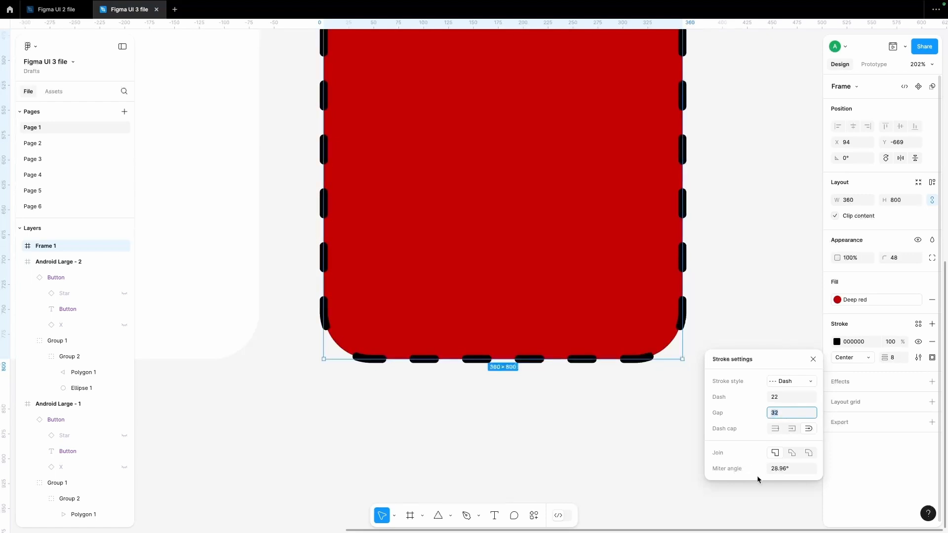
Step: Try another join on Frame 1's dashed stroke, return to the Miter join, and set the stroke style to Solid
{"action": "left_click", "coordinate": [791, 453]}
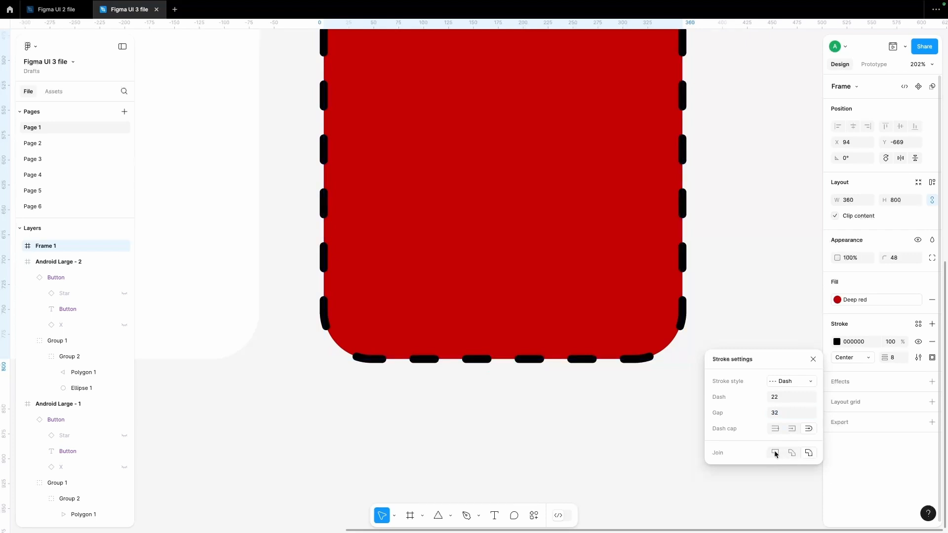
{"action": "left_click", "coordinate": [775, 453]}
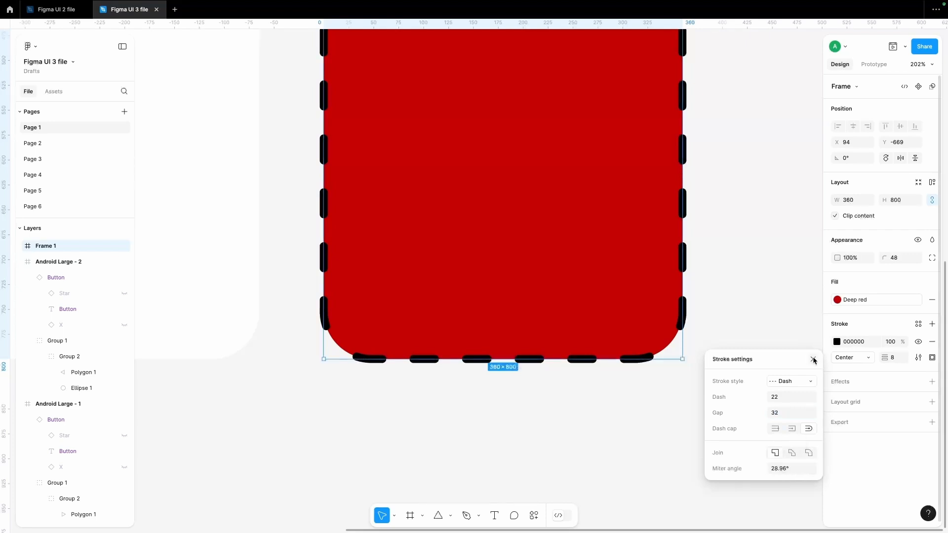
{"action": "left_click", "coordinate": [793, 383]}
{"action": "left_click", "coordinate": [792, 368]}
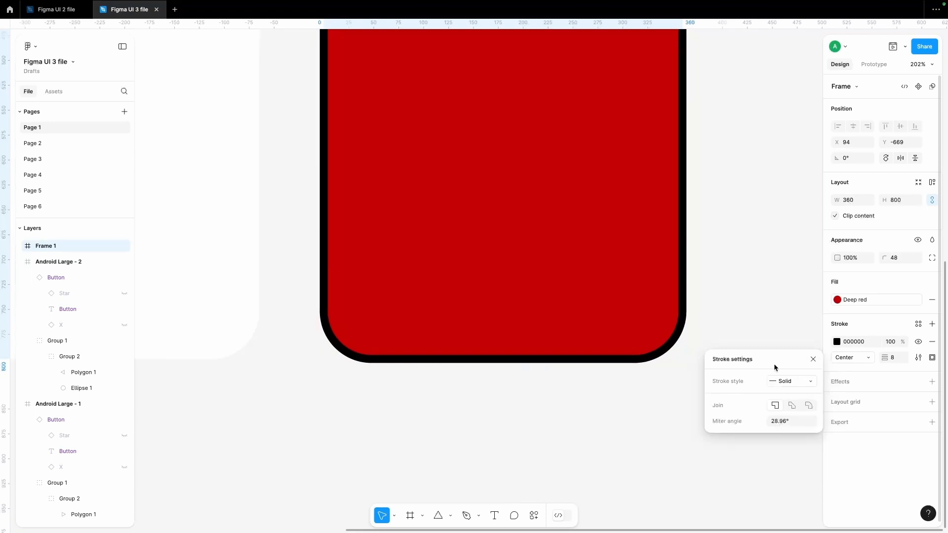
Step: Try a corner radius of 16 on Frame 1 and then square its corners with a radius of 0
{"action": "scroll", "coordinate": [658, 334], "scroll_direction": "right", "scroll_amount": 2}
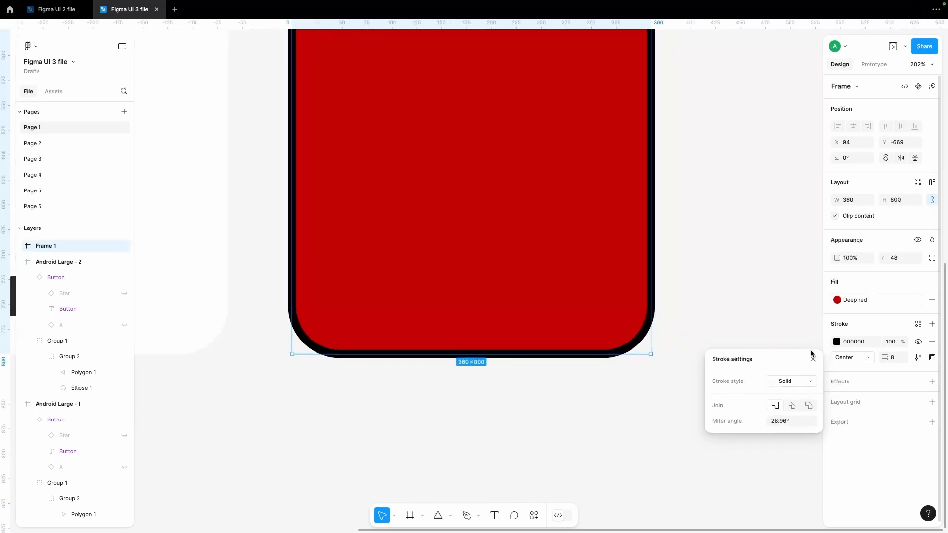
{"action": "left_click", "coordinate": [898, 258]}
{"action": "type", "text": "16"}
{"action": "key", "text": "Return"}
{"action": "type", "text": "0"}
{"action": "key", "text": "Return"}
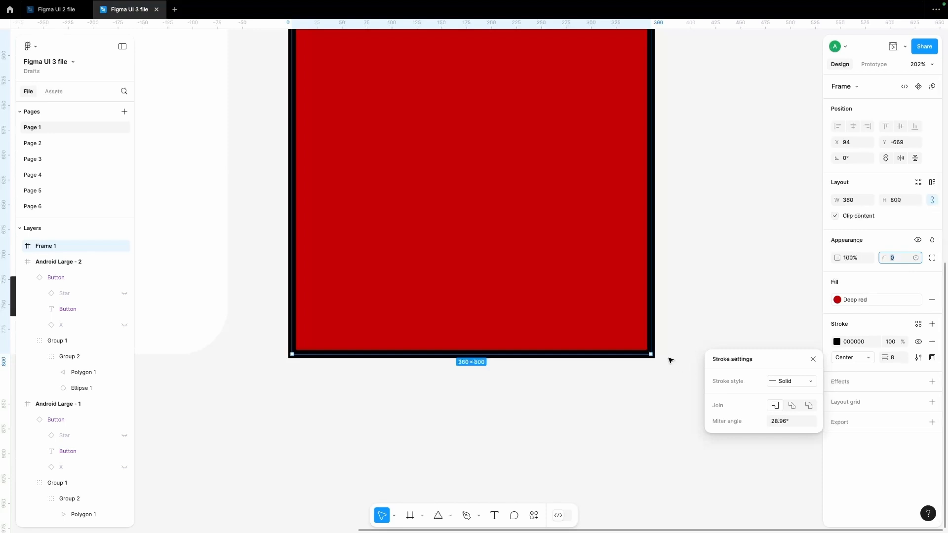
Step: Try the Bevel and Round joins on Frame 1's solid stroke and return to Miter
{"action": "left_click", "coordinate": [795, 406]}
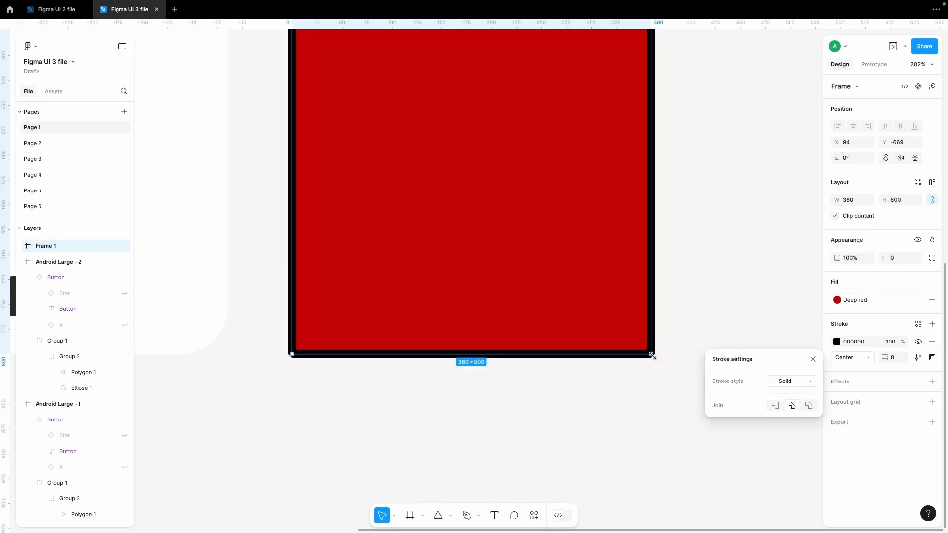
{"action": "left_click", "coordinate": [808, 406]}
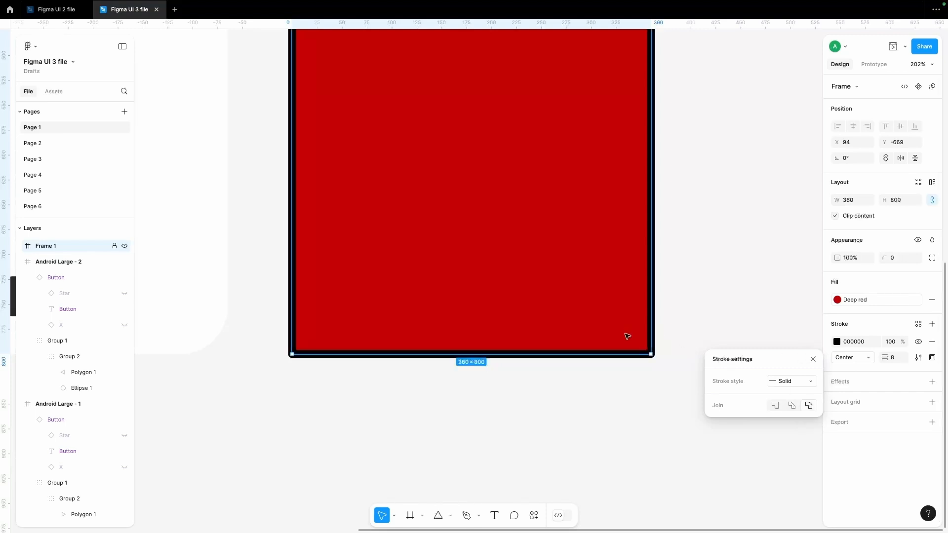
{"action": "left_click", "coordinate": [776, 405]}
Step: Set Frame 1's corner radius to 32
{"action": "left_click", "coordinate": [899, 257]}
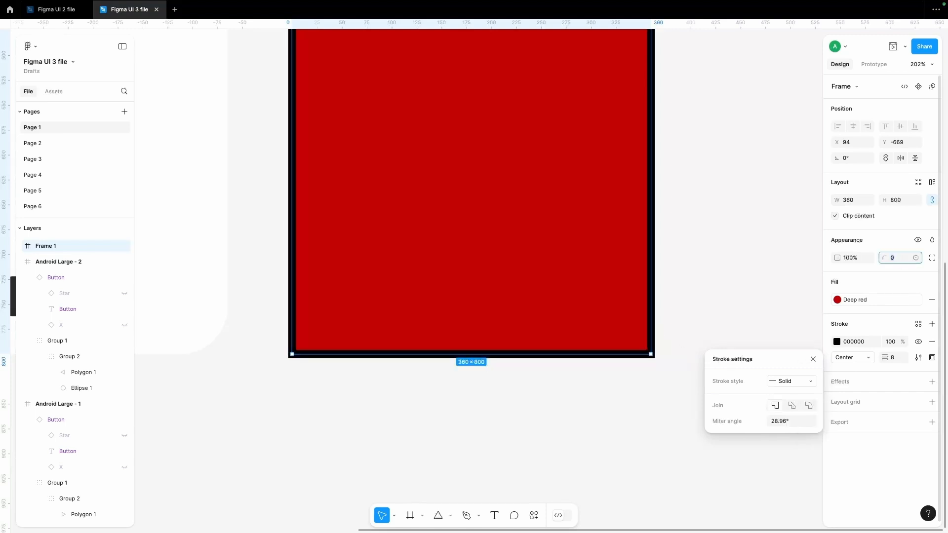
{"action": "type", "text": "32"}
{"action": "key", "text": "Return"}
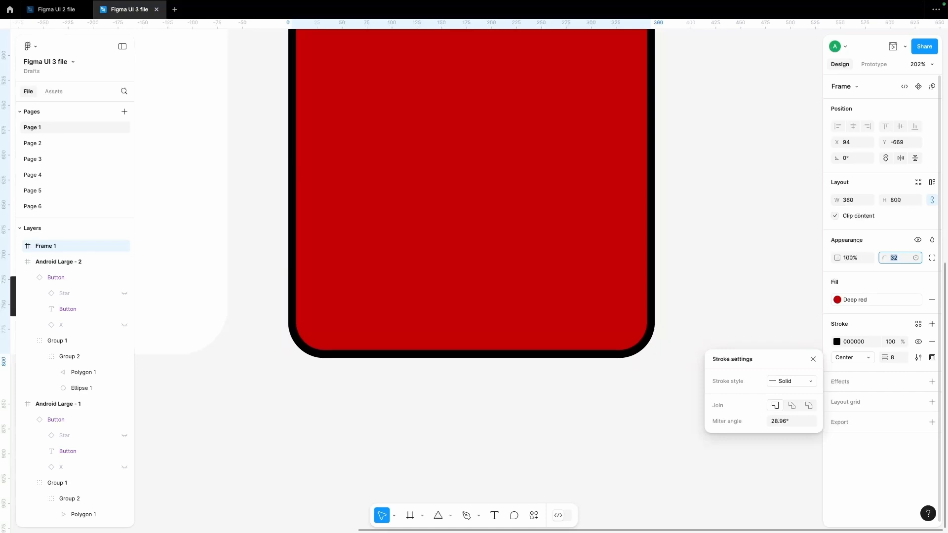
Step: Draw a star of about 120 by 120 near the middle of Frame 1
{"action": "left_click", "coordinate": [450, 516]}
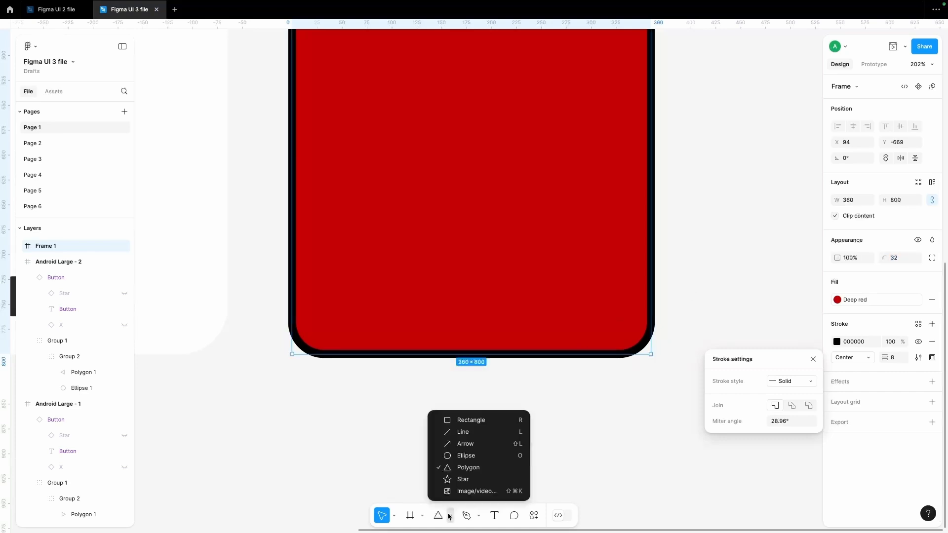
{"action": "left_click", "coordinate": [454, 481]}
{"action": "scroll", "coordinate": [453, 480], "scroll_direction": "down", "scroll_amount": 5}
{"action": "scroll", "coordinate": [452, 300], "scroll_direction": "up", "scroll_amount": 3}
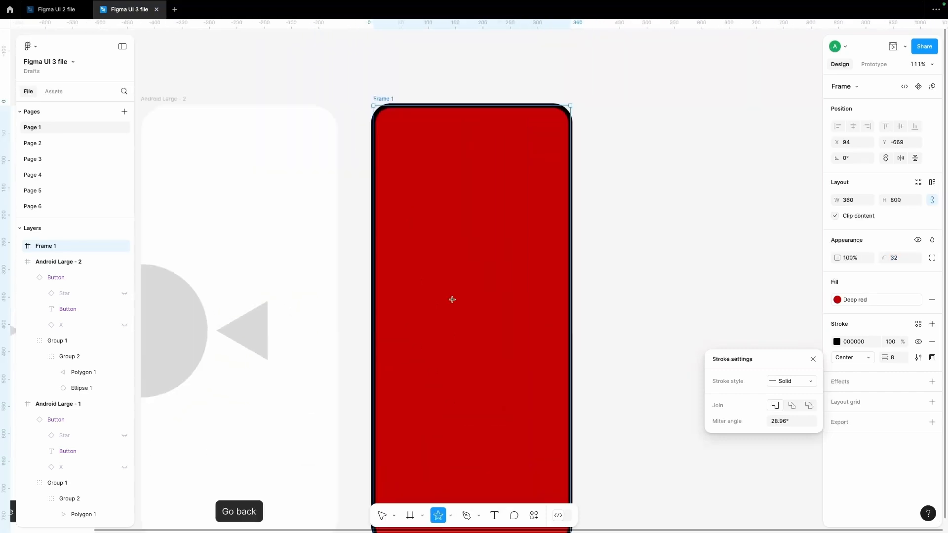
{"action": "scroll", "coordinate": [452, 300], "scroll_direction": "up", "scroll_amount": 1}
{"action": "mouse_move", "coordinate": [440, 287]}
{"action": "left_mouse_down"}
{"action": "mouse_move", "coordinate": [487, 351]}
{"action": "mouse_move", "coordinate": [506, 355]}
{"action": "left_mouse_up"}
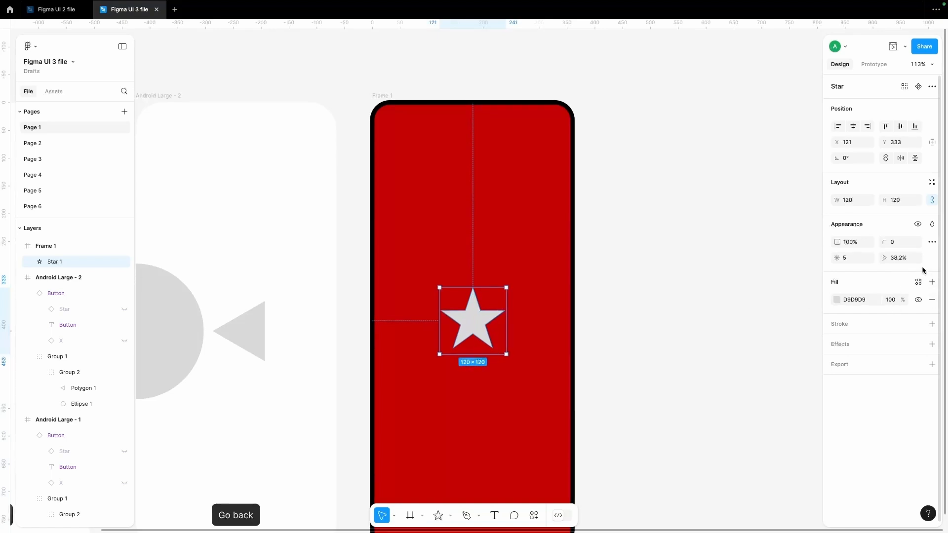
Step: Add a stroke to the star with the Outside position and a weight of 8
{"action": "left_click", "coordinate": [932, 324]}
{"action": "left_click", "coordinate": [860, 361]}
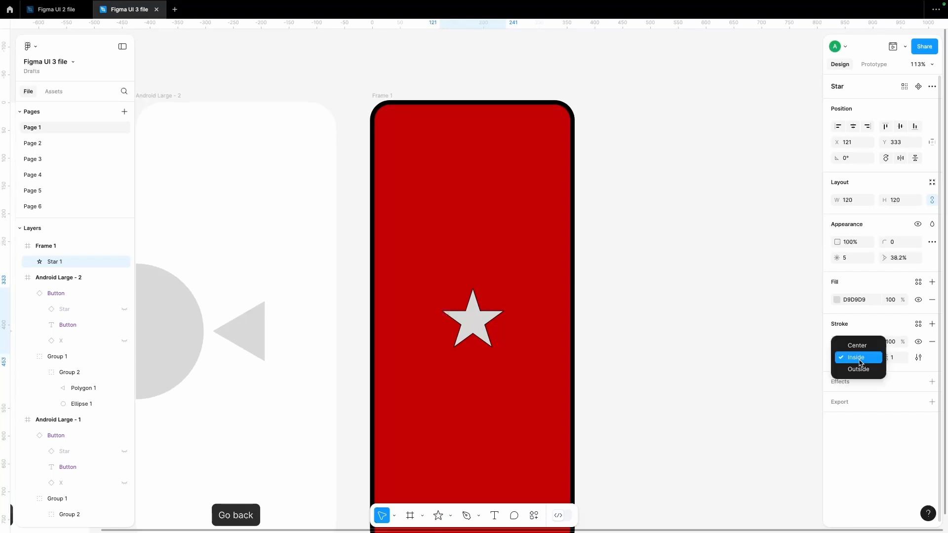
{"action": "left_click", "coordinate": [859, 369]}
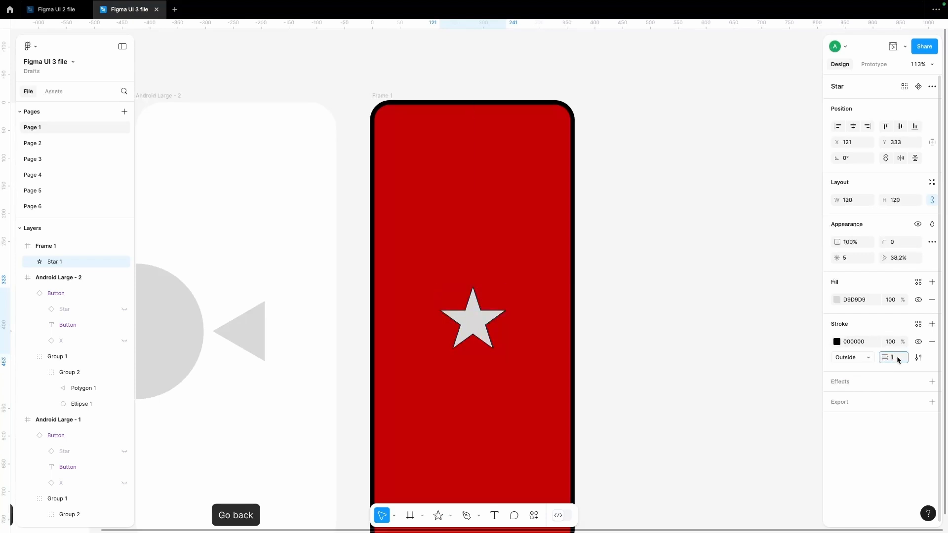
{"action": "type", "text": "8"}
{"action": "key", "text": "Return"}
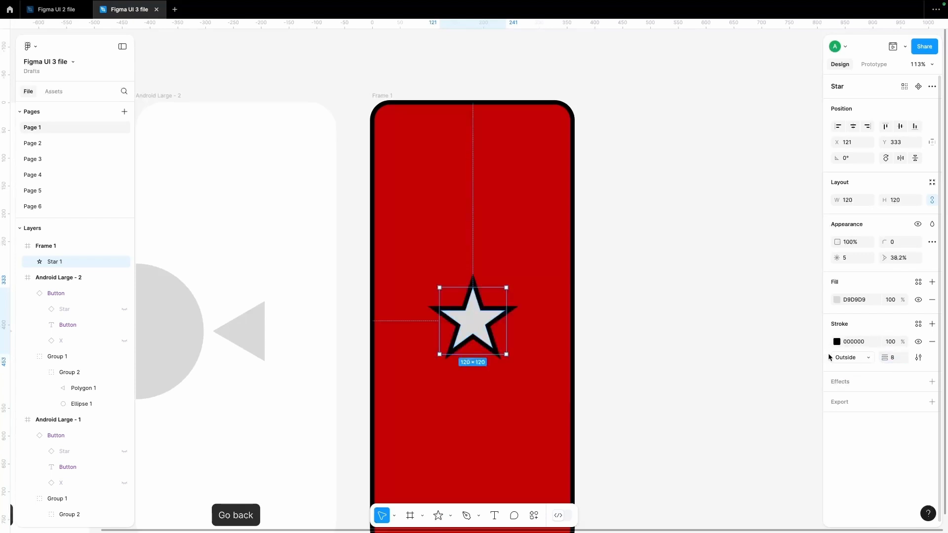
Step: Compare the Bevel and Miter joins on the star's stroke and set the join to Round
{"action": "left_click", "coordinate": [918, 359]}
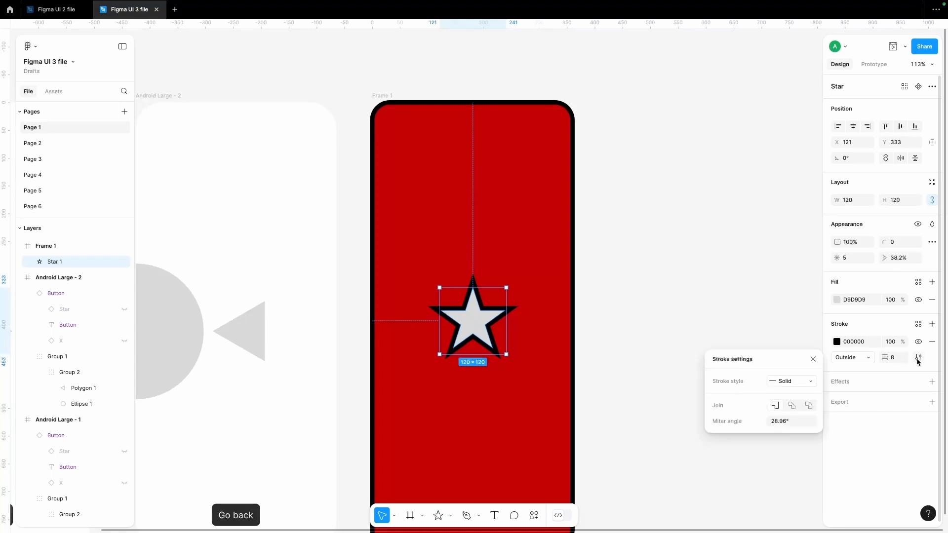
{"action": "left_click", "coordinate": [809, 406]}
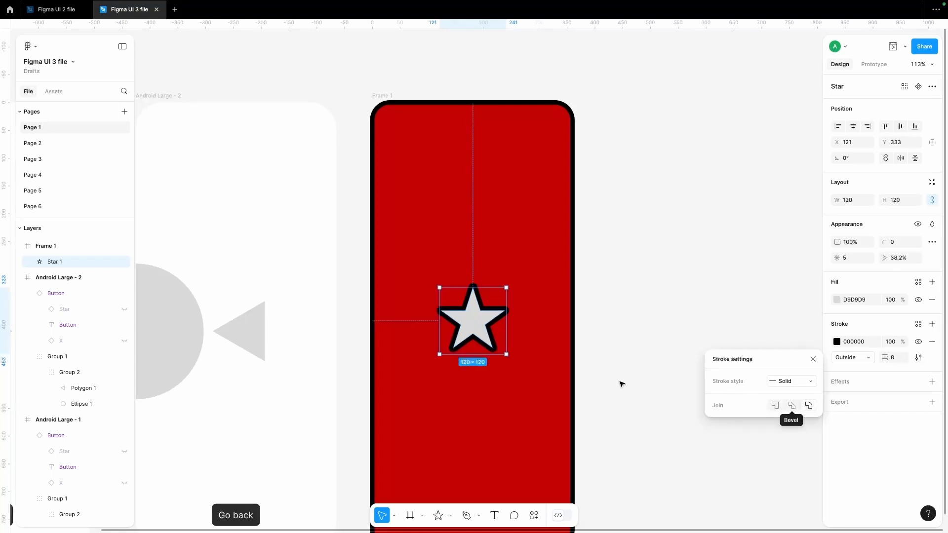
{"action": "scroll", "coordinate": [454, 317], "scroll_direction": "up", "scroll_amount": 5}
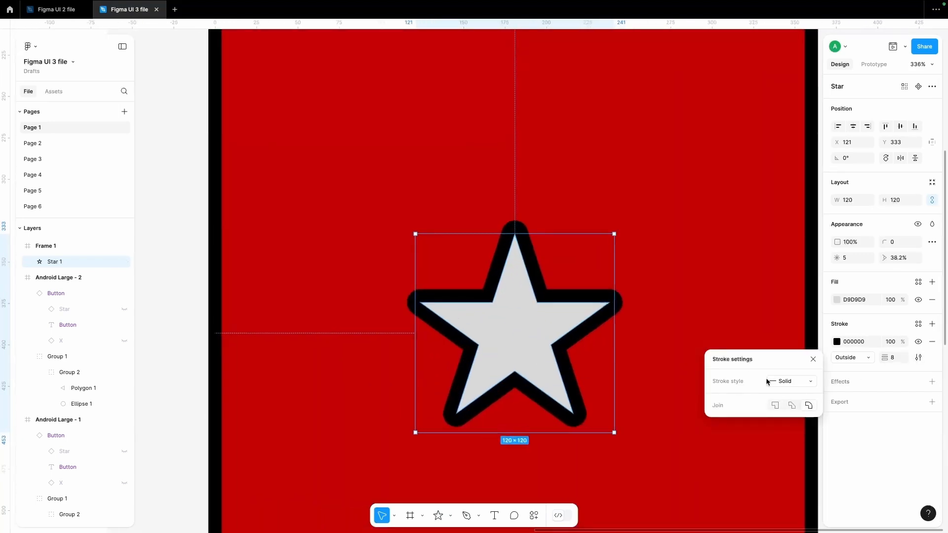
{"action": "left_click", "coordinate": [791, 406]}
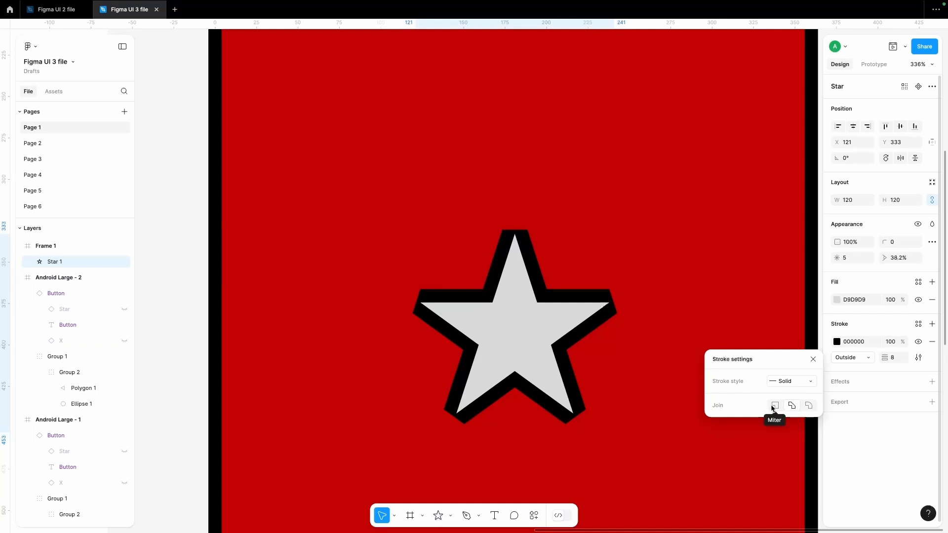
{"action": "left_click", "coordinate": [775, 406]}
{"action": "left_click", "coordinate": [809, 406]}
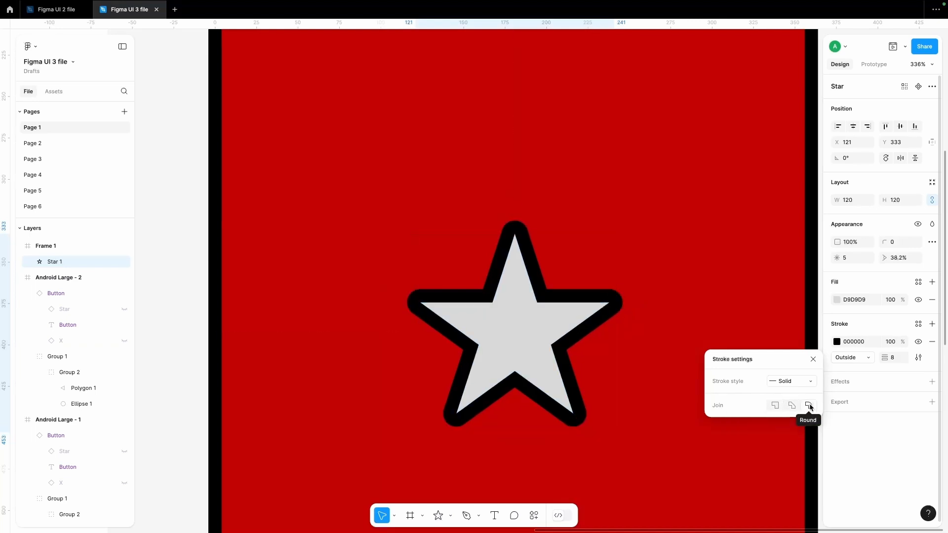
Step: Change the star's stroke color to white, FFFFFF
{"action": "scroll", "coordinate": [601, 354], "scroll_direction": "down", "scroll_amount": 4}
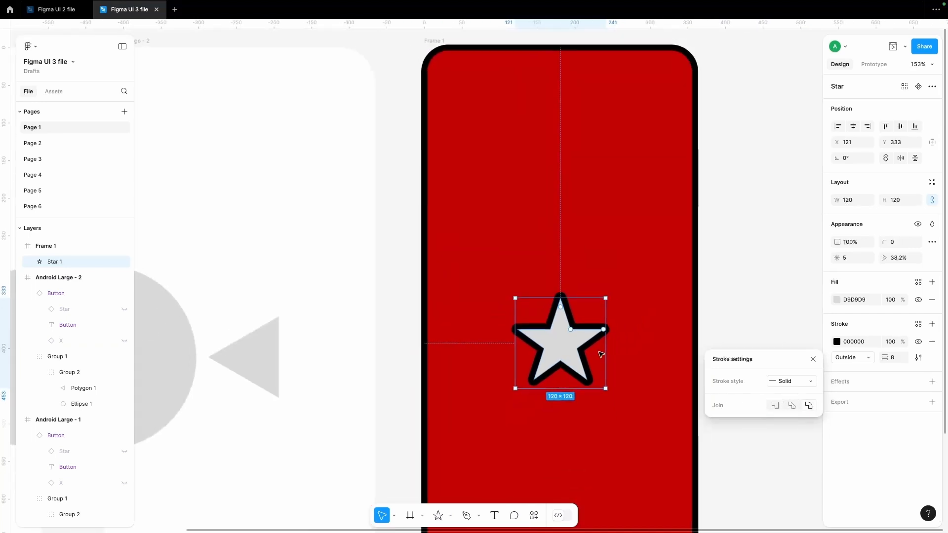
{"action": "left_click", "coordinate": [836, 342]}
{"action": "left_click", "coordinate": [756, 332]}
{"action": "left_click_drag", "start_coordinate": [726, 310], "coordinate": [684, 262]}
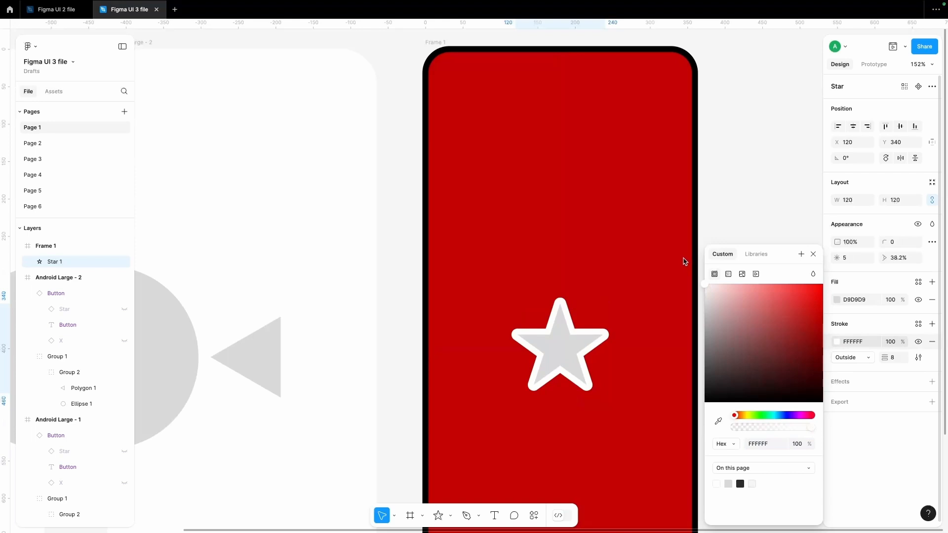
Step: Try white as the star's fill, change the fill to F2F2F2, and deselect the star
{"action": "left_click", "coordinate": [841, 301]}
{"action": "left_click_drag", "start_coordinate": [752, 329], "coordinate": [696, 256]}
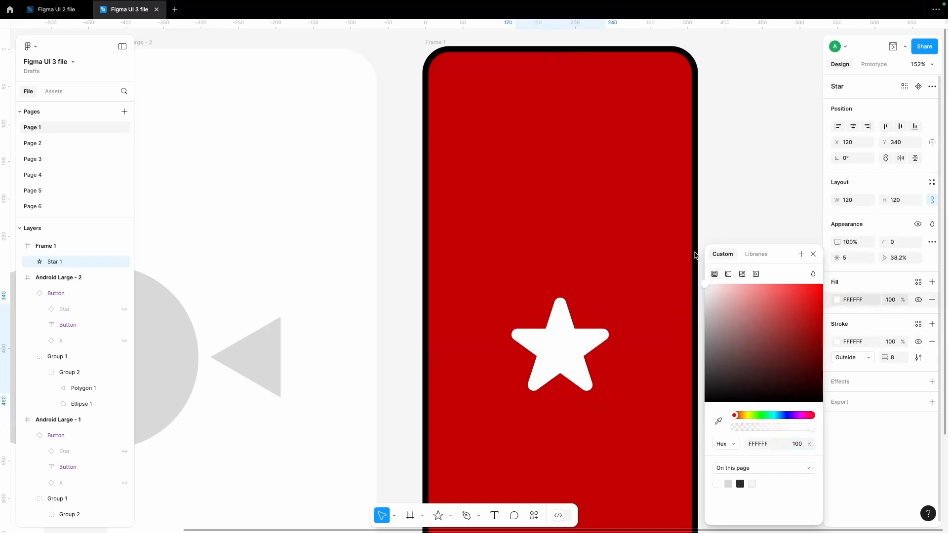
{"action": "left_click_drag", "start_coordinate": [715, 295], "coordinate": [700, 292]}
{"action": "left_click", "coordinate": [747, 211]}
Step: Select Frame 1 and expand its list of selection colors
{"action": "scroll", "coordinate": [749, 210], "scroll_direction": "down", "scroll_amount": 5}
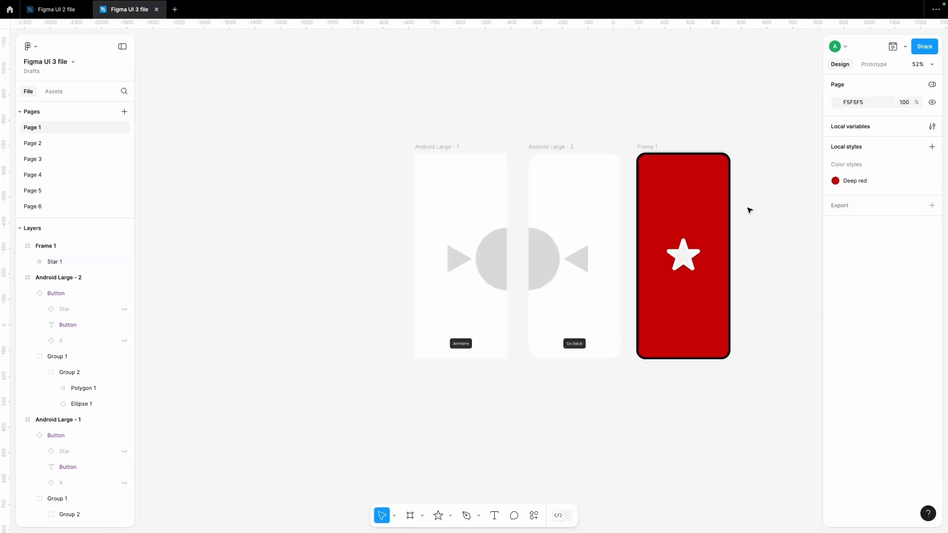
{"action": "scroll", "coordinate": [749, 211], "scroll_direction": "down", "scroll_amount": 1}
{"action": "scroll", "coordinate": [749, 210], "scroll_direction": "right", "scroll_amount": 3}
{"action": "left_click", "coordinate": [533, 153]}
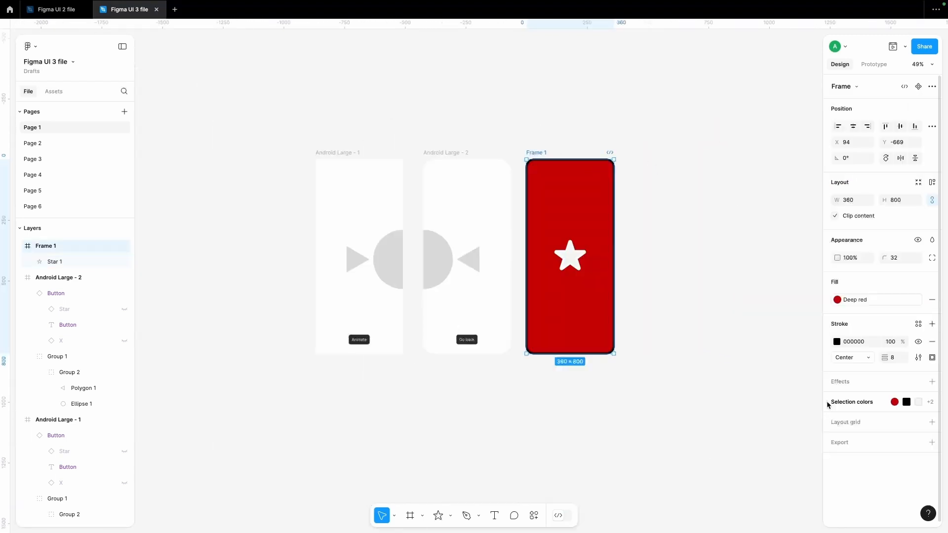
{"action": "left_click", "coordinate": [829, 403]}
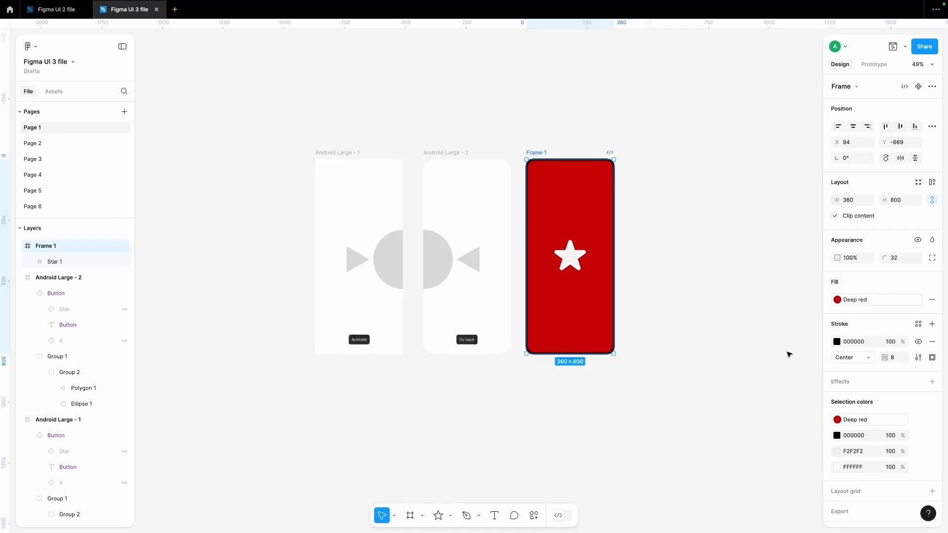
Step: Add a layout grid to Frame 1 and inspect it over the star
{"action": "scroll", "coordinate": [902, 402], "scroll_direction": "down", "scroll_amount": 1}
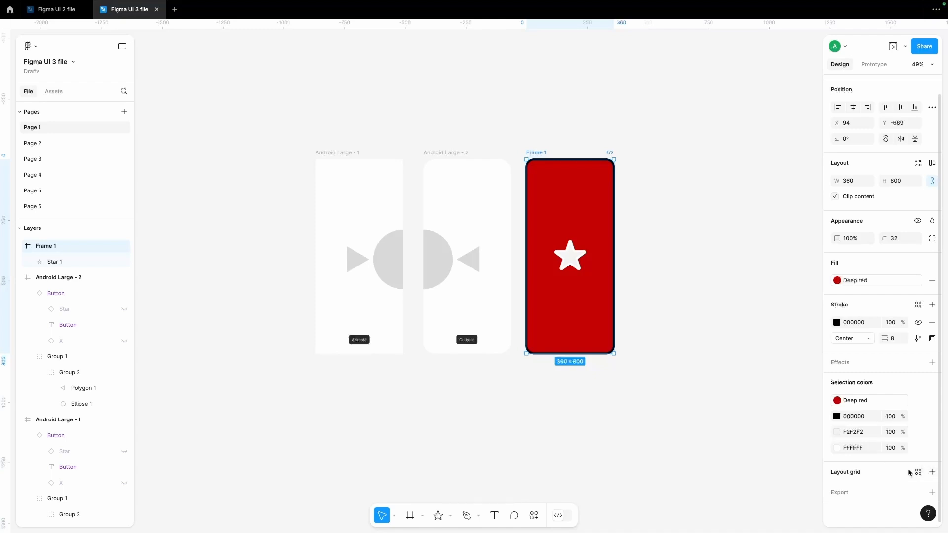
{"action": "left_click", "coordinate": [933, 473]}
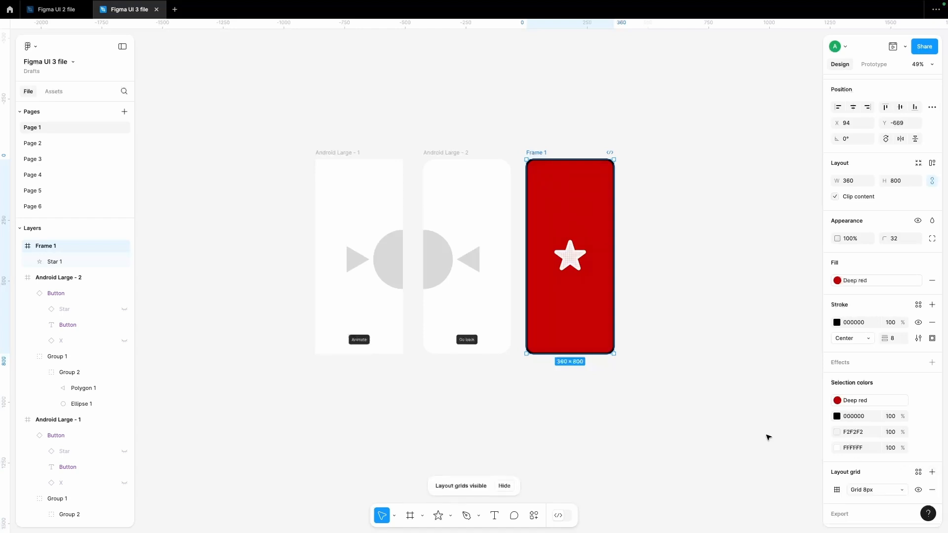
{"action": "scroll", "coordinate": [541, 214], "scroll_direction": "up", "scroll_amount": 5}
{"action": "scroll", "coordinate": [545, 216], "scroll_direction": "down", "scroll_amount": 2}
{"action": "scroll", "coordinate": [545, 216], "scroll_direction": "right", "scroll_amount": 1}
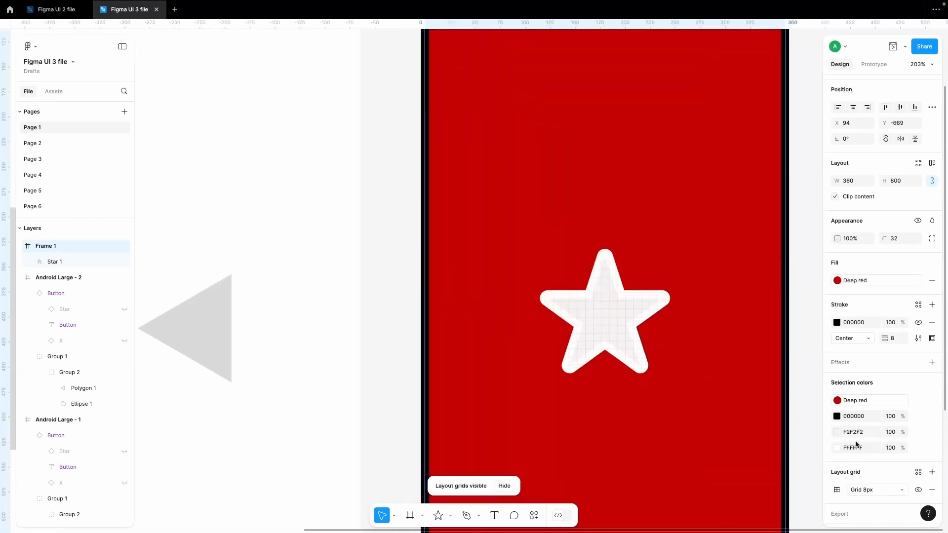
Step: Change Frame 1's layout grid from Grid to Columns in its settings, and remove the layout grid
{"action": "left_click", "coordinate": [874, 491]}
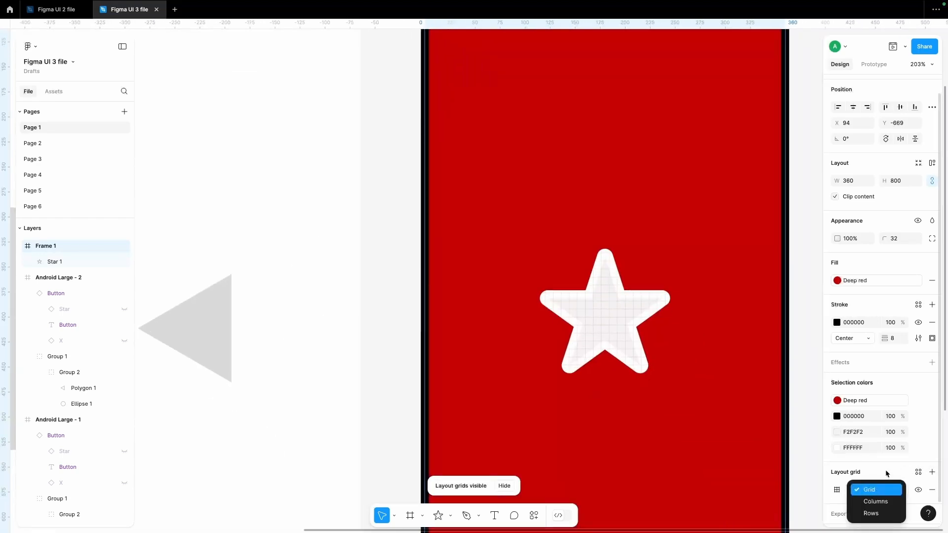
{"action": "left_click", "coordinate": [861, 488]}
{"action": "left_click", "coordinate": [837, 491]}
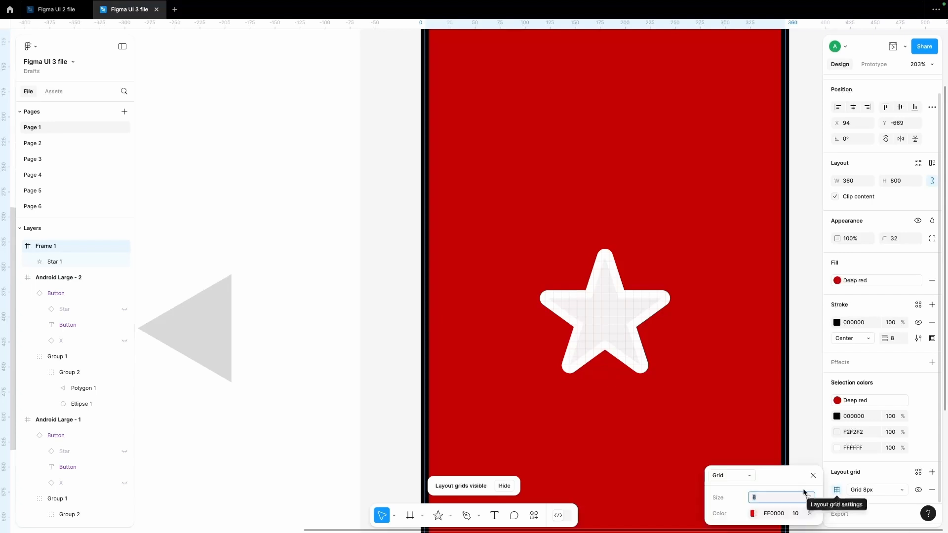
{"action": "left_click", "coordinate": [745, 477]}
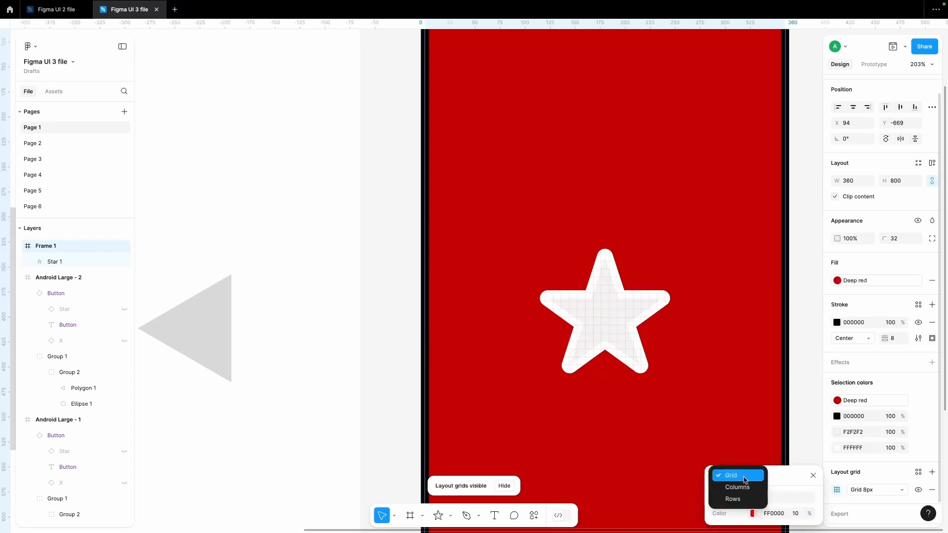
{"action": "left_click", "coordinate": [738, 487]}
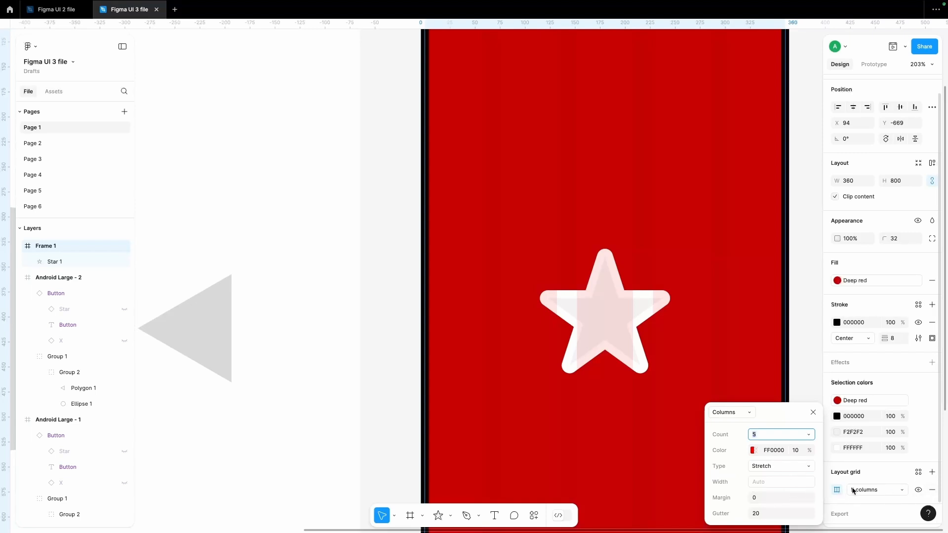
{"action": "left_click", "coordinate": [932, 490]}
{"action": "key", "text": "shift+1"}
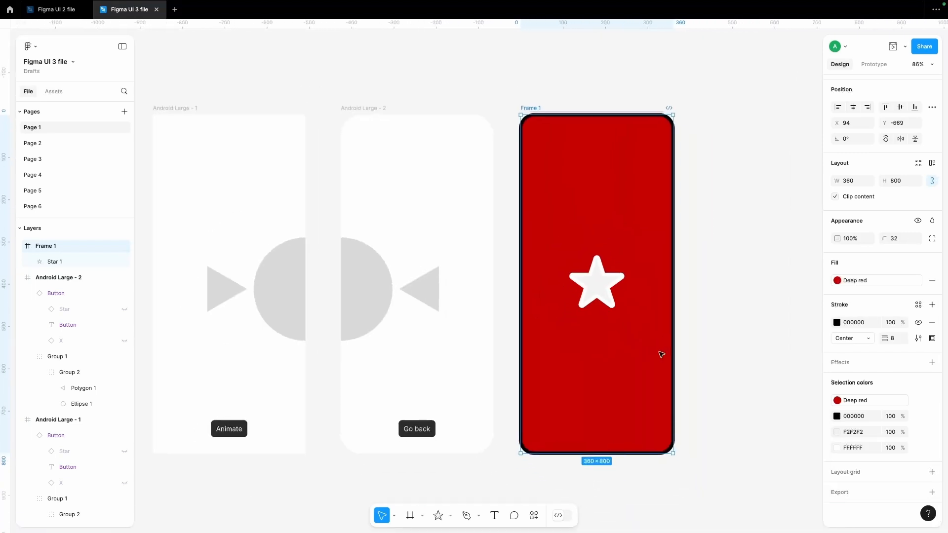
Step: Add a 1x PNG export setting to Frame 1
{"action": "left_click", "coordinate": [933, 493]}
{"action": "scroll", "coordinate": [874, 449], "scroll_direction": "down", "scroll_amount": 2}
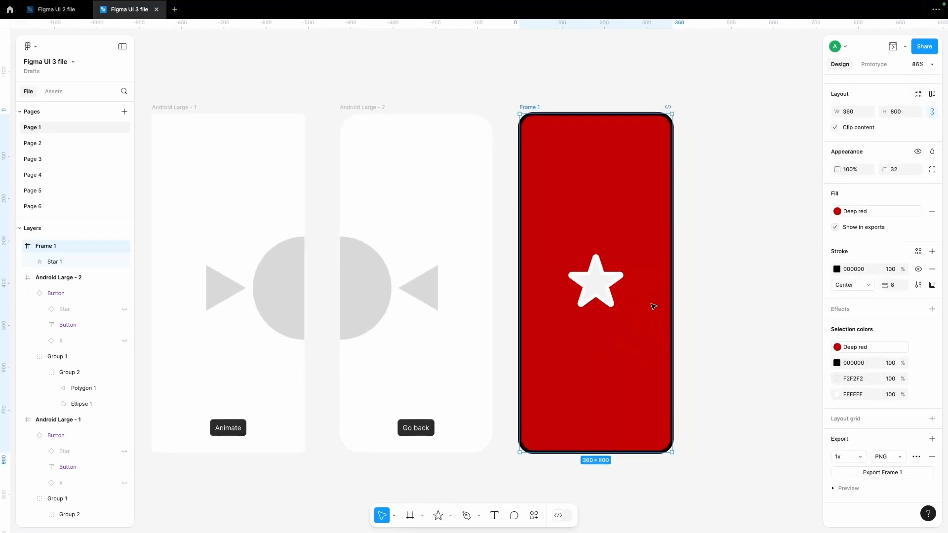
Step: Review the file format choices for Frame 1's export setting and expand the export preview
{"action": "left_click", "coordinate": [894, 457]}
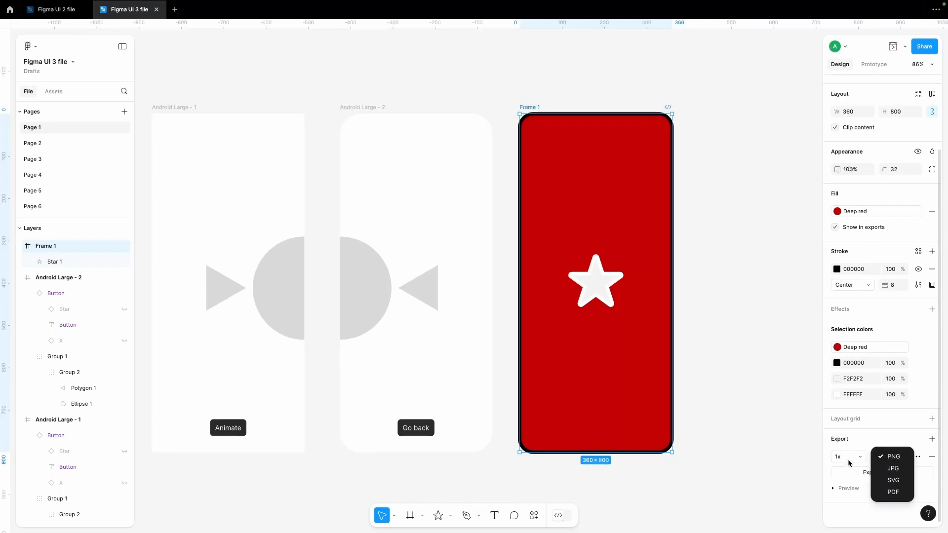
{"action": "left_click", "coordinate": [834, 487]}
{"action": "left_click", "coordinate": [830, 489]}
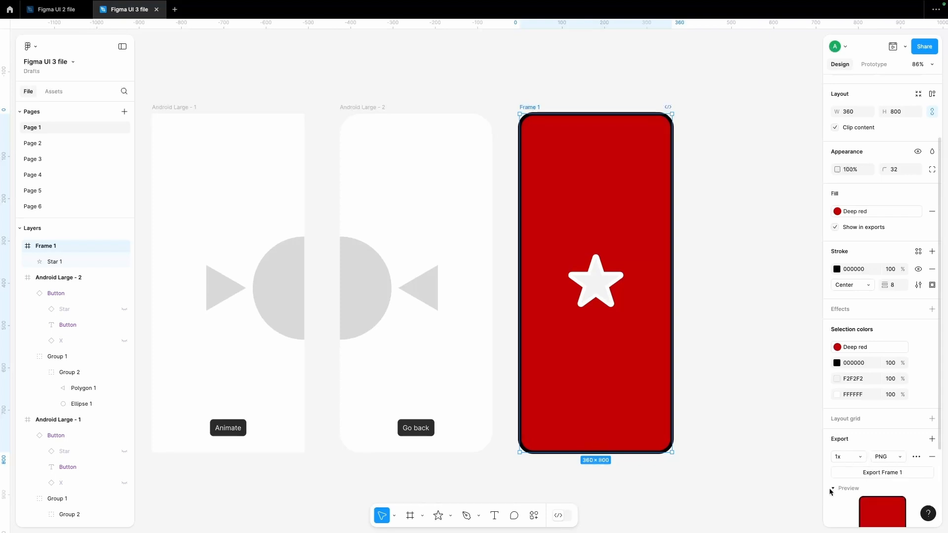
{"action": "scroll", "coordinate": [905, 472], "scroll_direction": "down", "scroll_amount": 2}
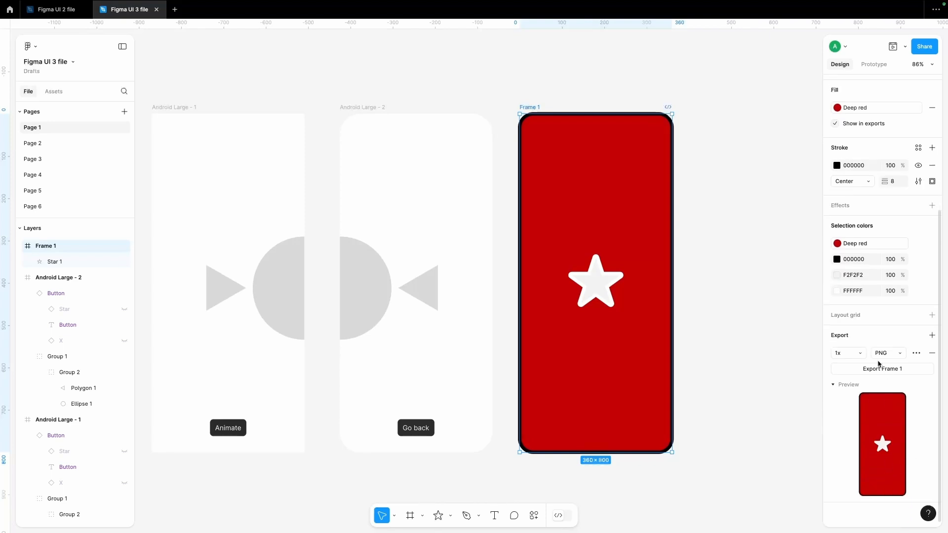
Step: Review the scale choices for Frame 1's export and the color profile choices in its additional export settings
{"action": "left_click", "coordinate": [862, 357]}
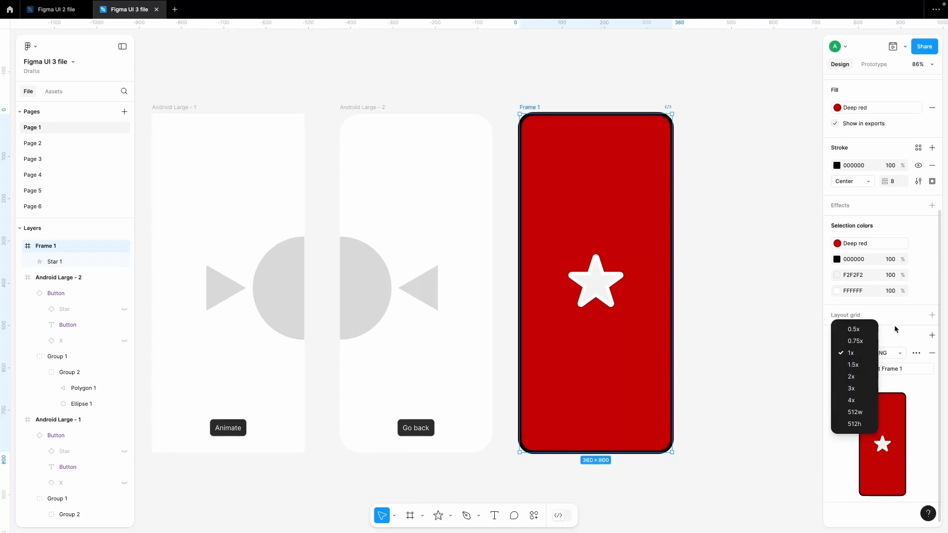
{"action": "left_click", "coordinate": [916, 353]}
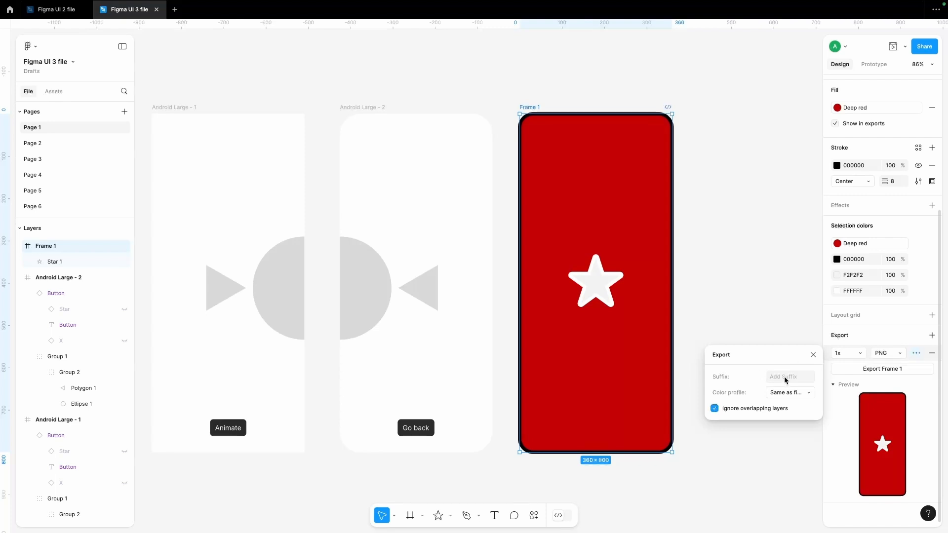
{"action": "left_click", "coordinate": [780, 393]}
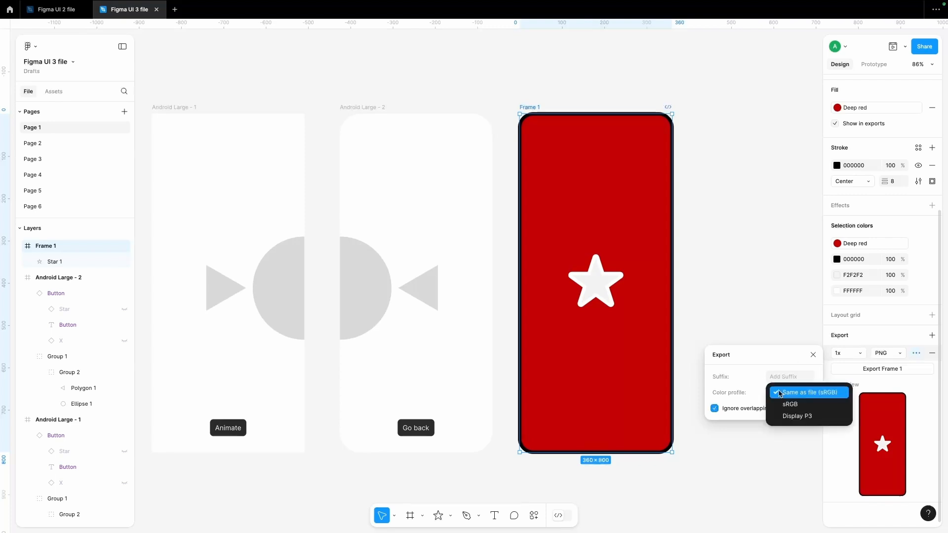
{"action": "left_click", "coordinate": [745, 374]}
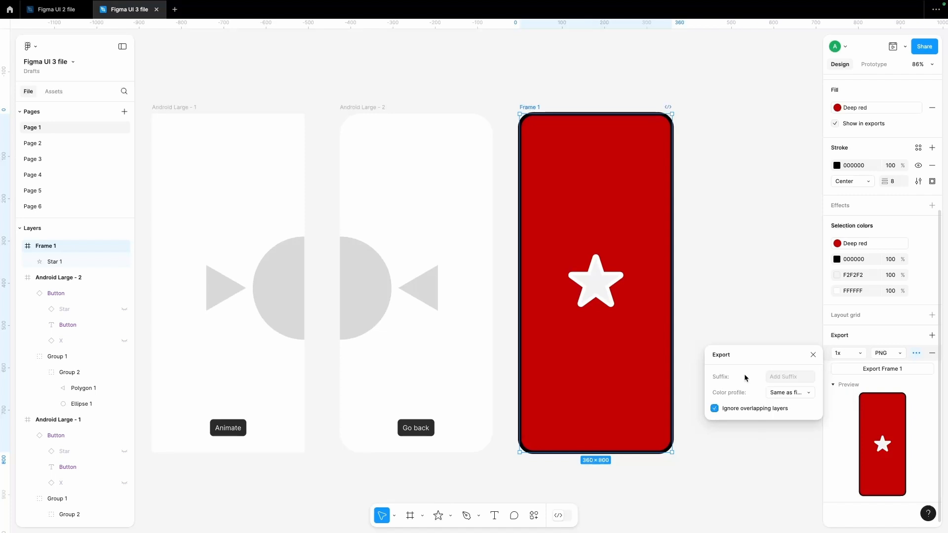
Step: Close the export options of the red Frame 1 and clear the selection
{"action": "left_click", "coordinate": [811, 356]}
{"action": "left_click", "coordinate": [773, 324]}
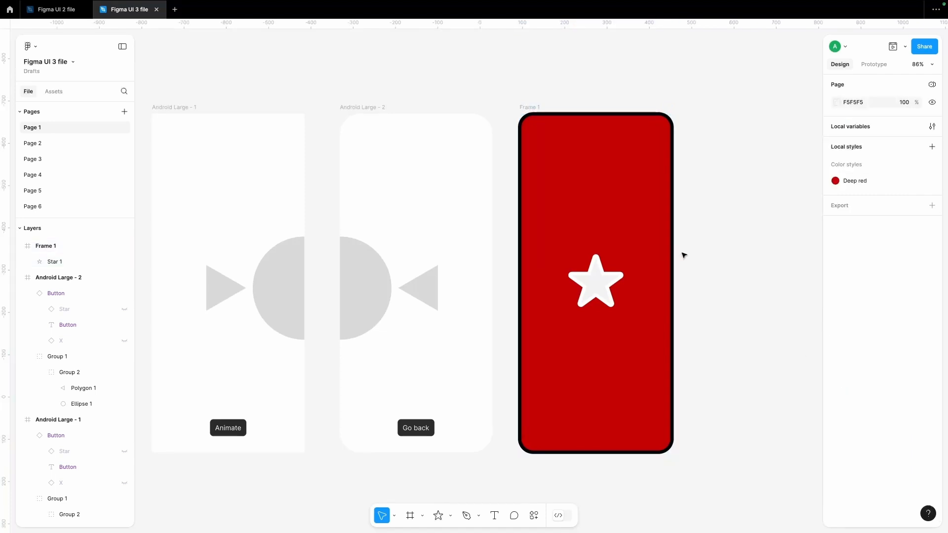
{"action": "left_click", "coordinate": [561, 150]}
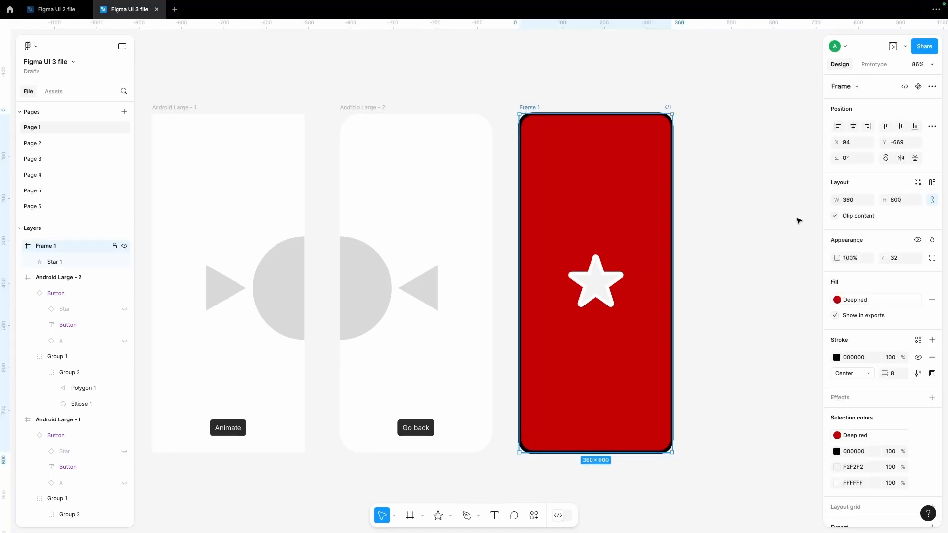
{"action": "left_click", "coordinate": [755, 204]}
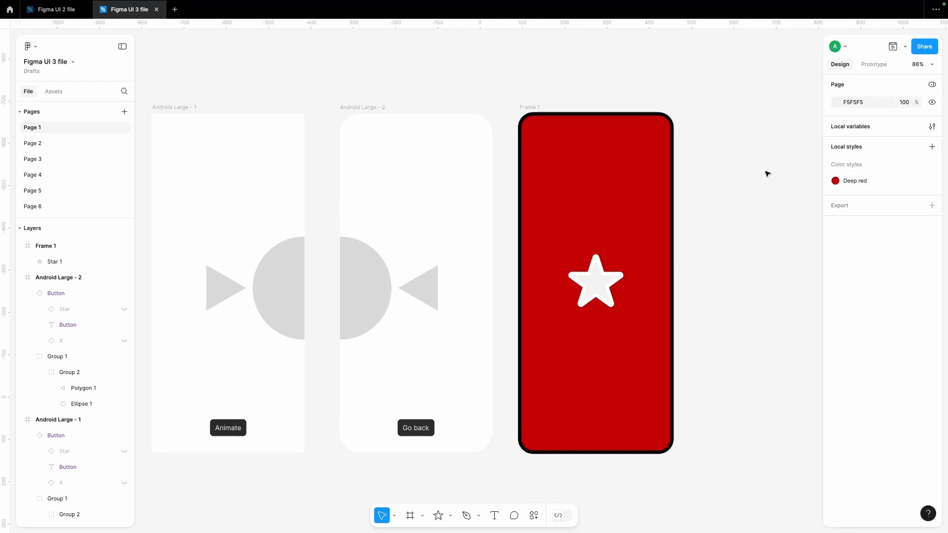
Step: Draw a section about 1755 × 1210 enclosing Android Large - 1, Android Large - 2 and Frame 1
{"action": "left_click", "coordinate": [422, 515]}
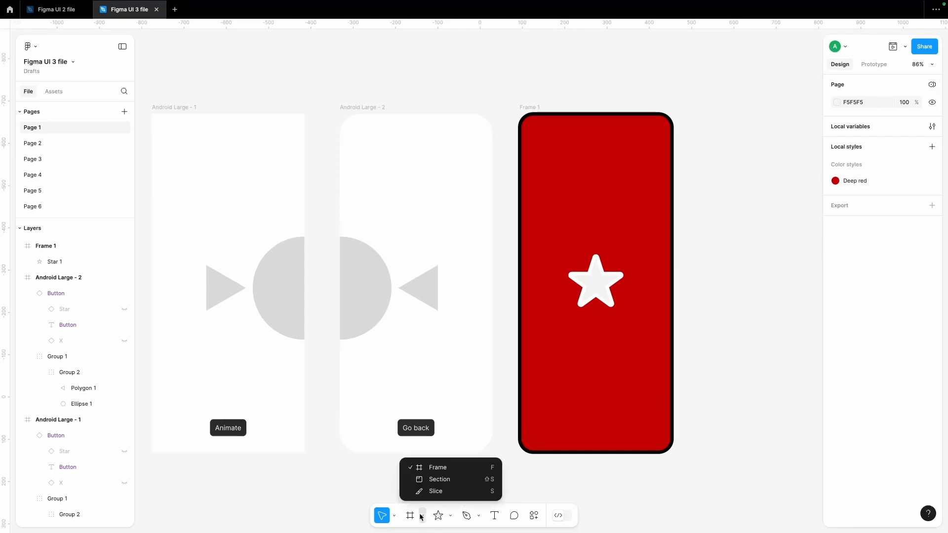
{"action": "left_click", "coordinate": [440, 480]}
{"action": "scroll", "coordinate": [435, 480], "scroll_direction": "down", "scroll_amount": 5}
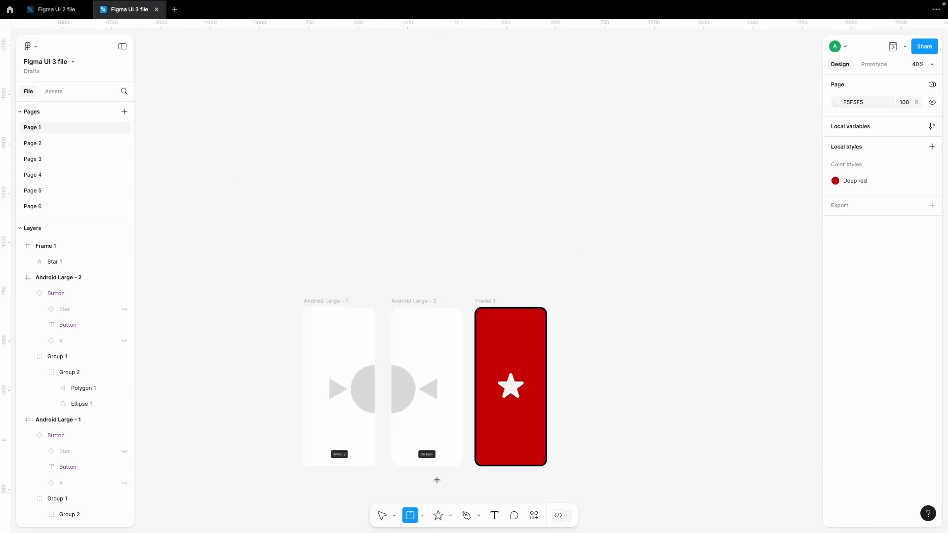
{"action": "scroll", "coordinate": [432, 338], "scroll_direction": "down", "scroll_amount": 1}
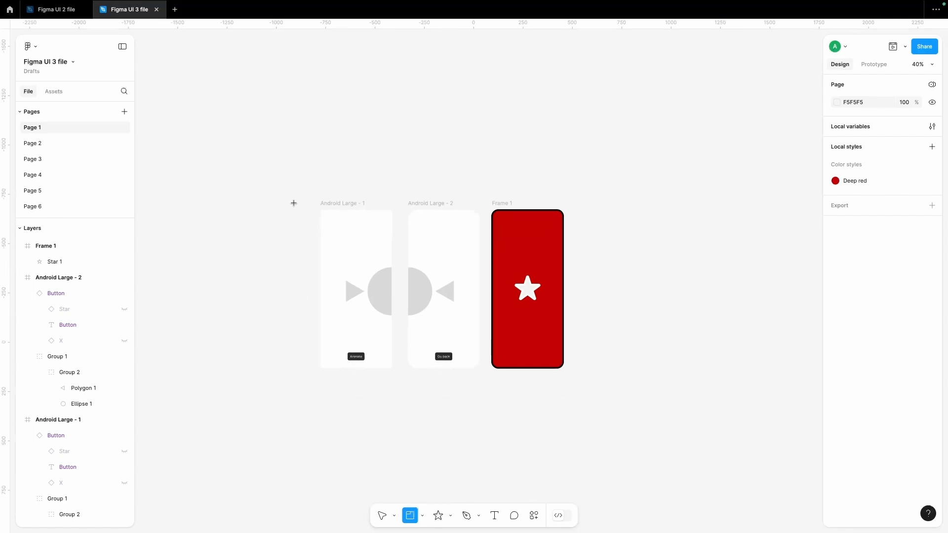
{"action": "scroll", "coordinate": [294, 203], "scroll_direction": "down", "scroll_amount": 2}
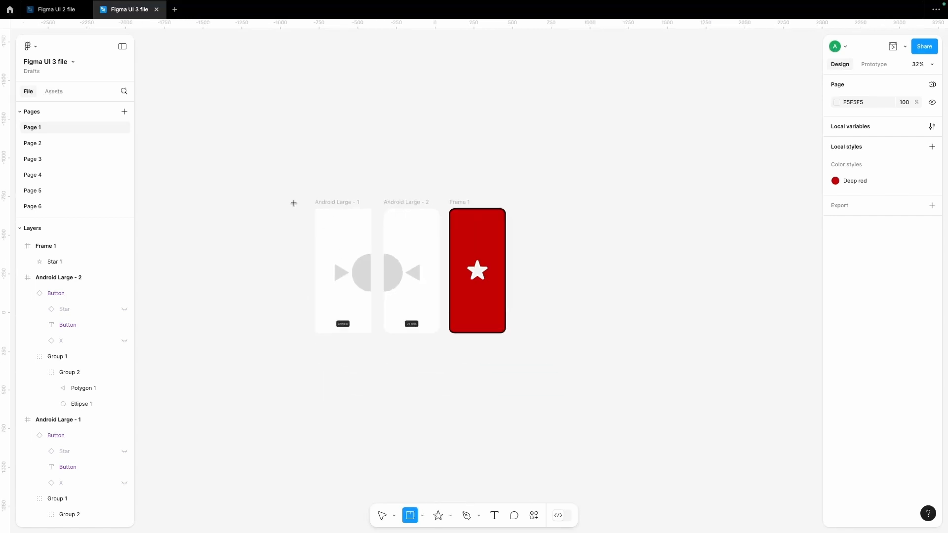
{"action": "left_click_drag", "start_coordinate": [282, 173], "coordinate": [543, 355]}
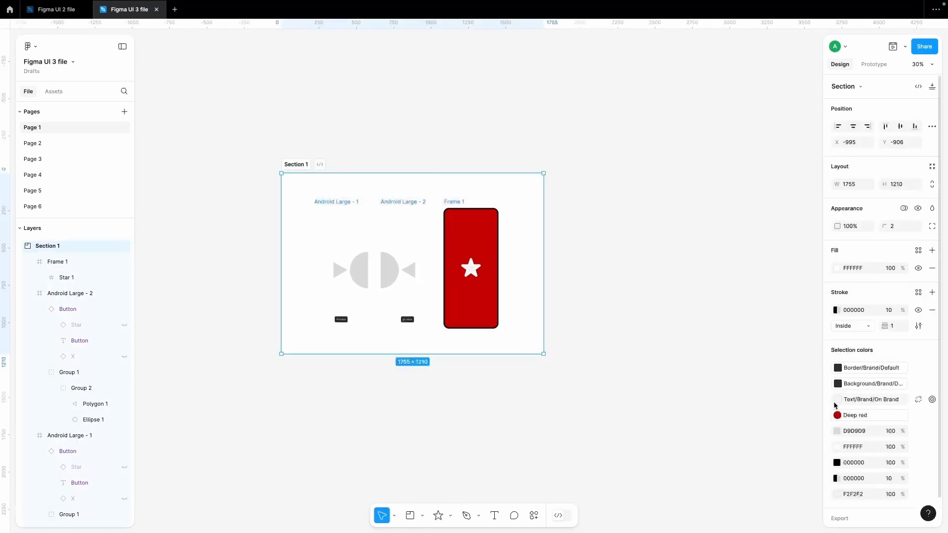
Step: Set the new section's fill to grey BCBCBC and rename the section "Onboarding flow"
{"action": "left_click", "coordinate": [837, 268]}
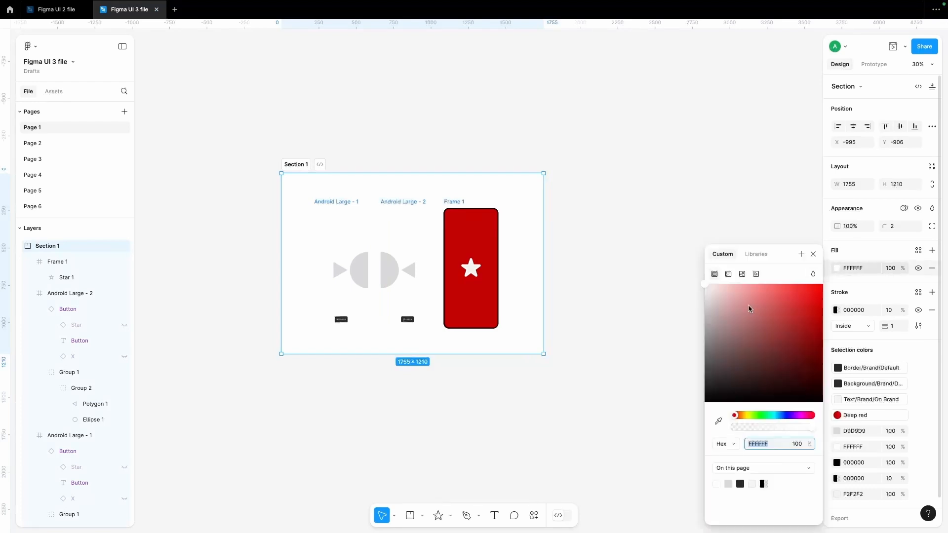
{"action": "left_click_drag", "start_coordinate": [711, 321], "coordinate": [655, 321]}
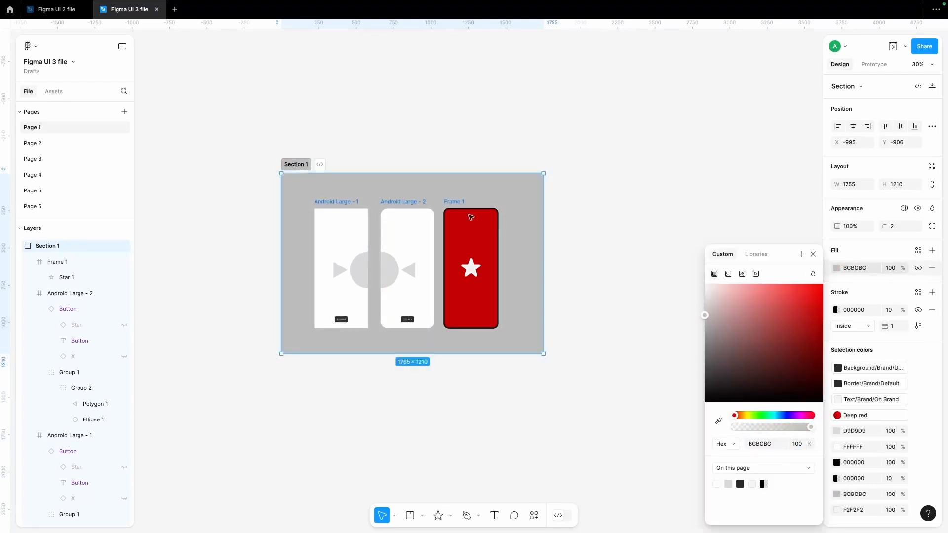
{"action": "double_click", "coordinate": [299, 167]}
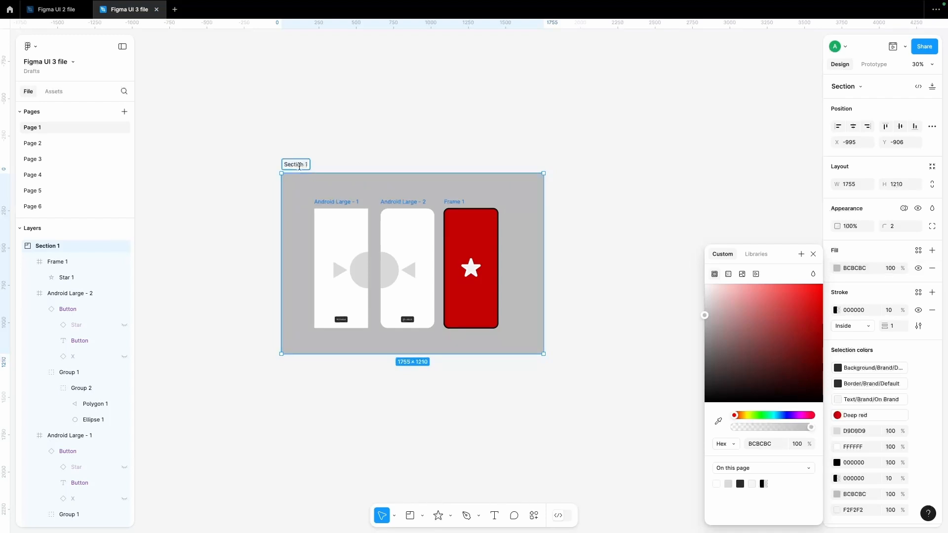
{"action": "type", "text": "q"}
{"action": "type", "text": "nboa"}
{"action": "type", "text": "rding flow"}
{"action": "left_click", "coordinate": [349, 157]}
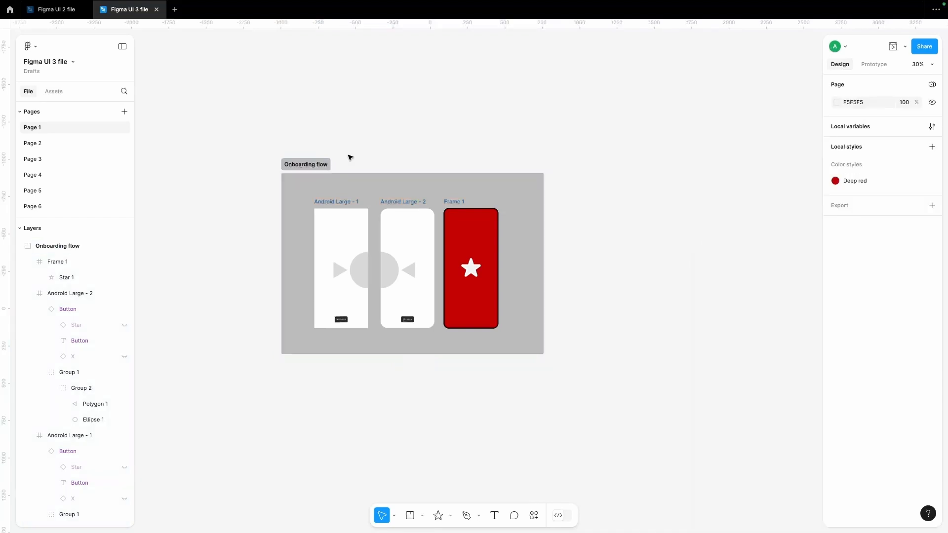
Step: Select the Onboarding flow section to check its option for marking it ready for dev, then deselect it
{"action": "scroll", "coordinate": [350, 157], "scroll_direction": "right", "scroll_amount": 1}
{"action": "scroll", "coordinate": [349, 157], "scroll_direction": "up", "scroll_amount": 1}
{"action": "scroll", "coordinate": [598, 230], "scroll_direction": "right", "scroll_amount": 1}
{"action": "scroll", "coordinate": [598, 230], "scroll_direction": "down", "scroll_amount": 1}
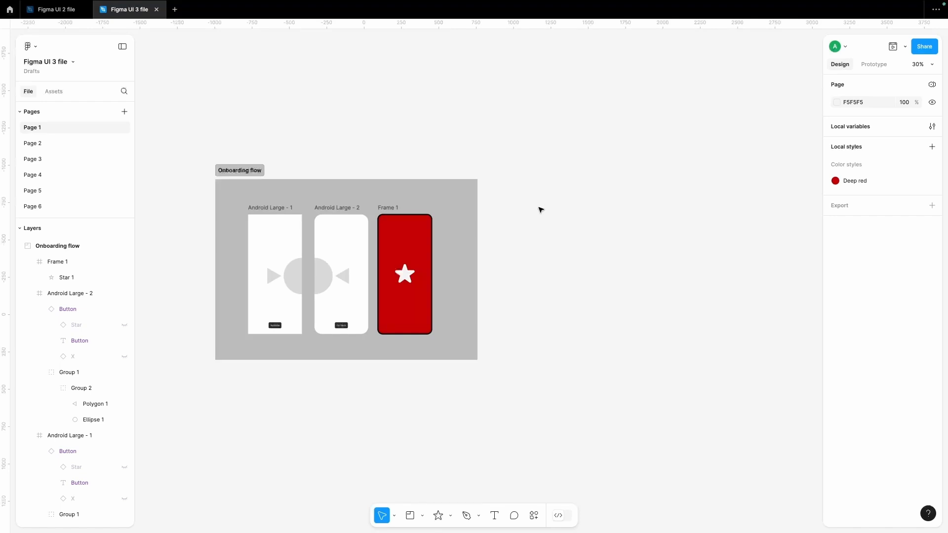
{"action": "left_click", "coordinate": [250, 170]}
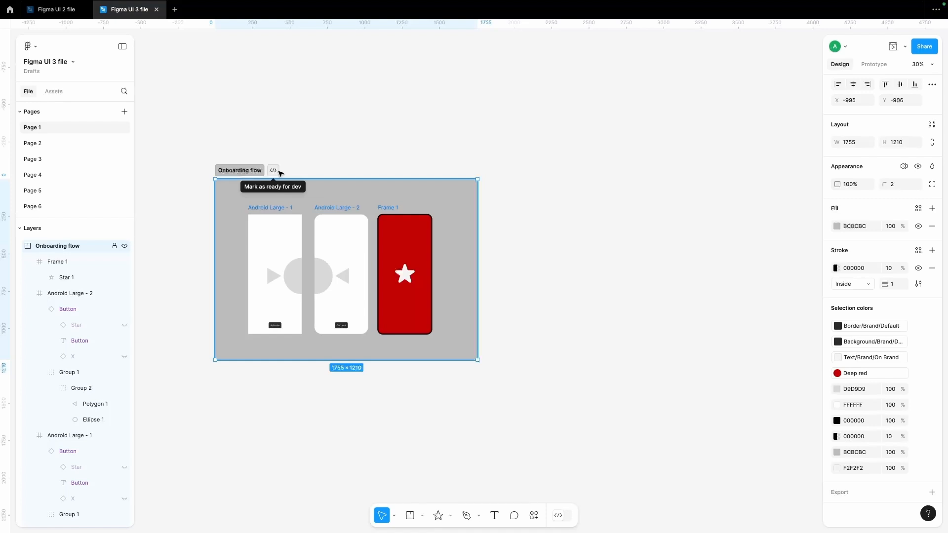
{"action": "left_click", "coordinate": [287, 173]}
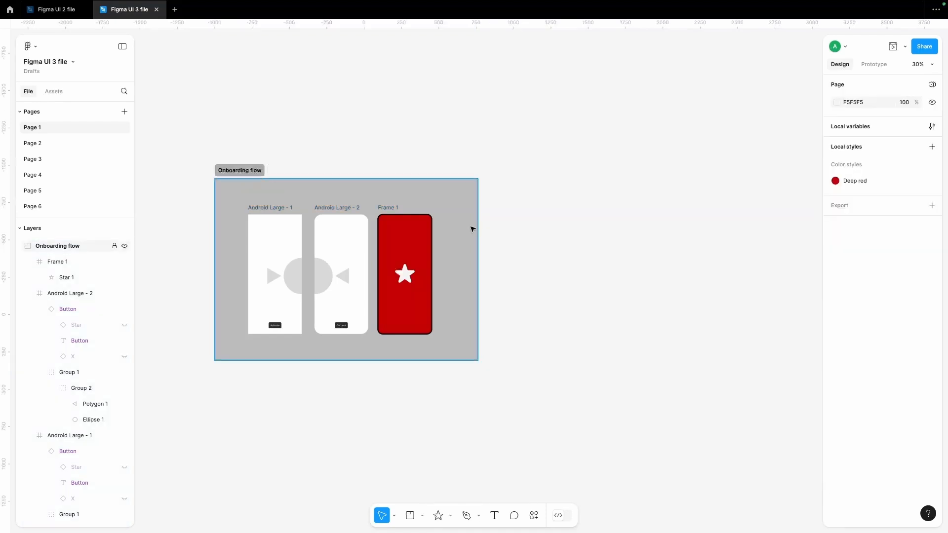
Step: Draw a slice about 958 × 948 around Android Large - 2 and Frame 1, and add a 1x PNG export setting to it
{"action": "left_click", "coordinate": [424, 515]}
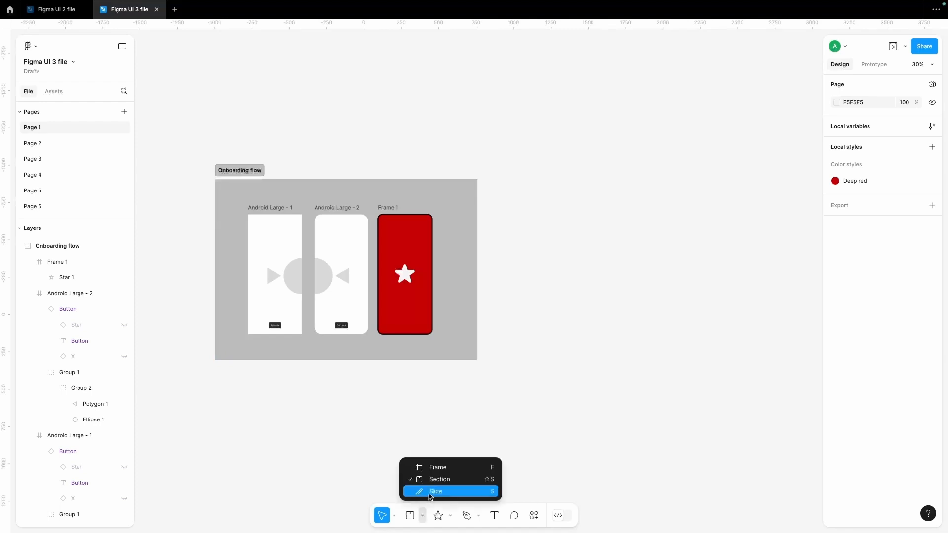
{"action": "left_click", "coordinate": [429, 493]}
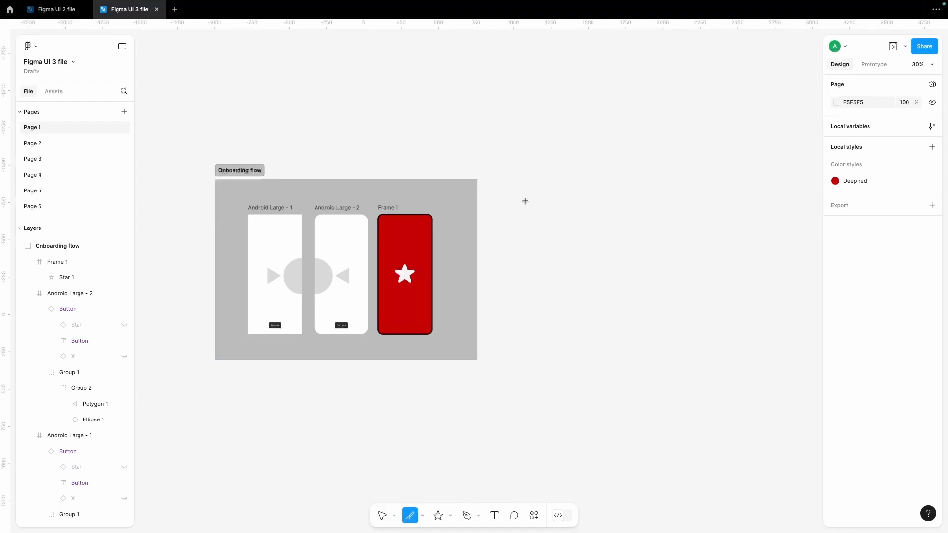
{"action": "left_click_drag", "start_coordinate": [503, 201], "coordinate": [307, 342]}
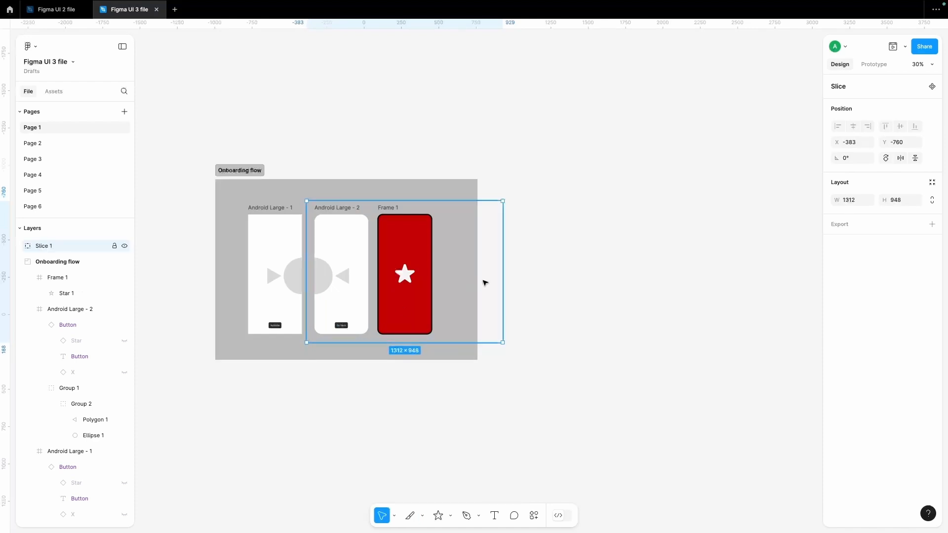
{"action": "left_click_drag", "start_coordinate": [503, 278], "coordinate": [449, 278]}
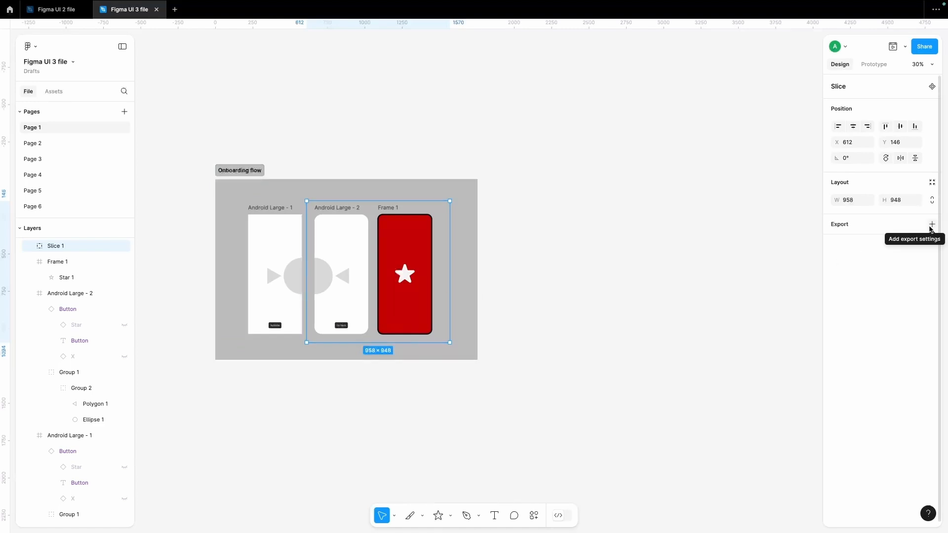
{"action": "left_click", "coordinate": [932, 225]}
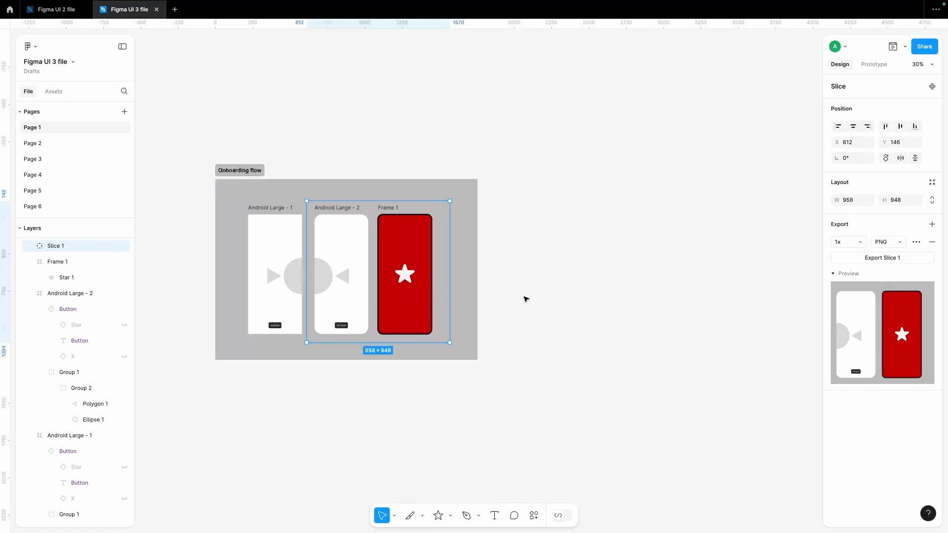
{"action": "left_click", "coordinate": [525, 300]}
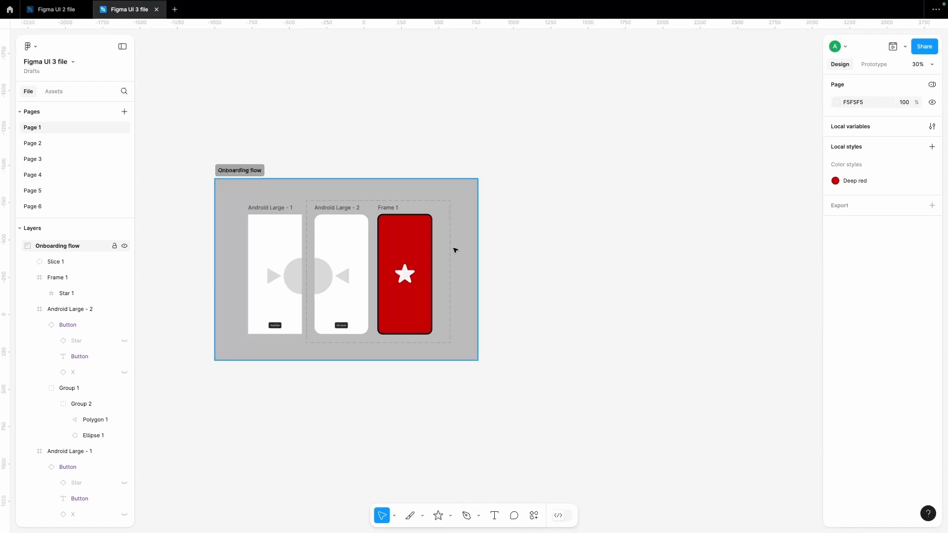
Step: Switch the active region tool back to Frame
{"action": "left_click", "coordinate": [422, 517]}
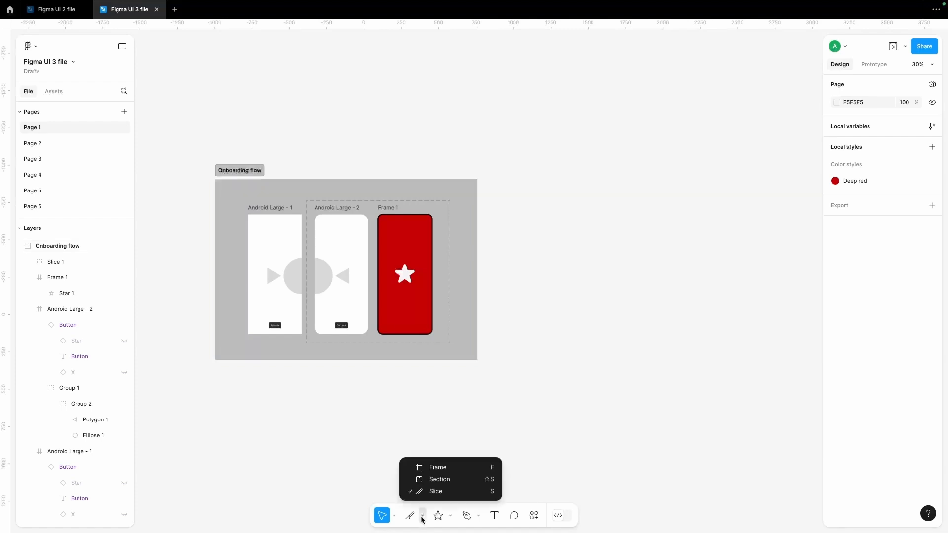
{"action": "left_click", "coordinate": [410, 516]}
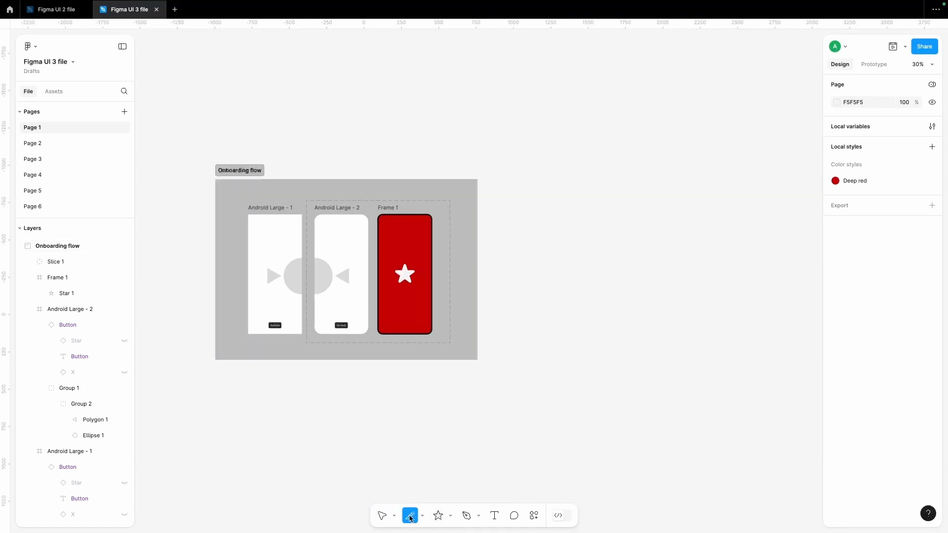
{"action": "left_click", "coordinate": [423, 517]}
{"action": "left_click", "coordinate": [434, 467]}
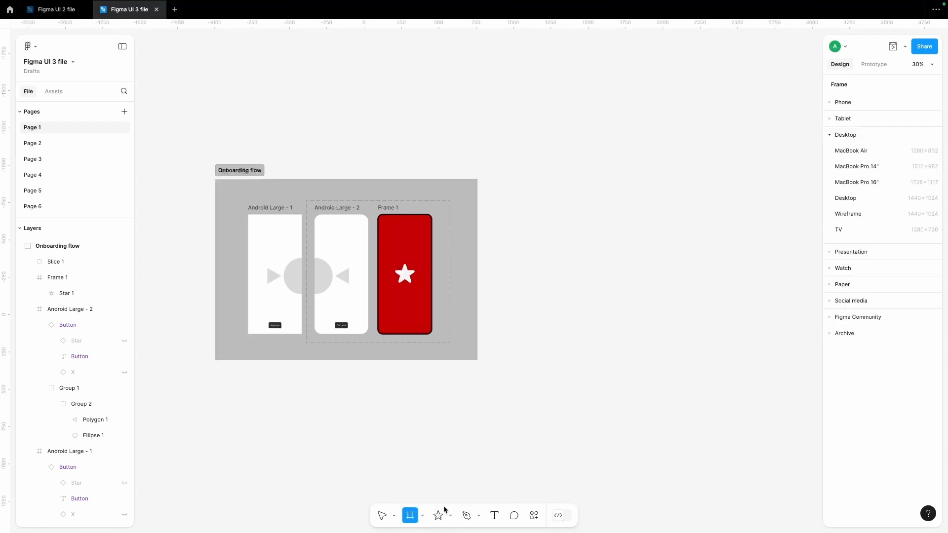
Step: Draw a rectangle about 1067 × 399 beside the Onboarding flow section and a square about 707 × 707 below it
{"action": "left_click", "coordinate": [450, 517]}
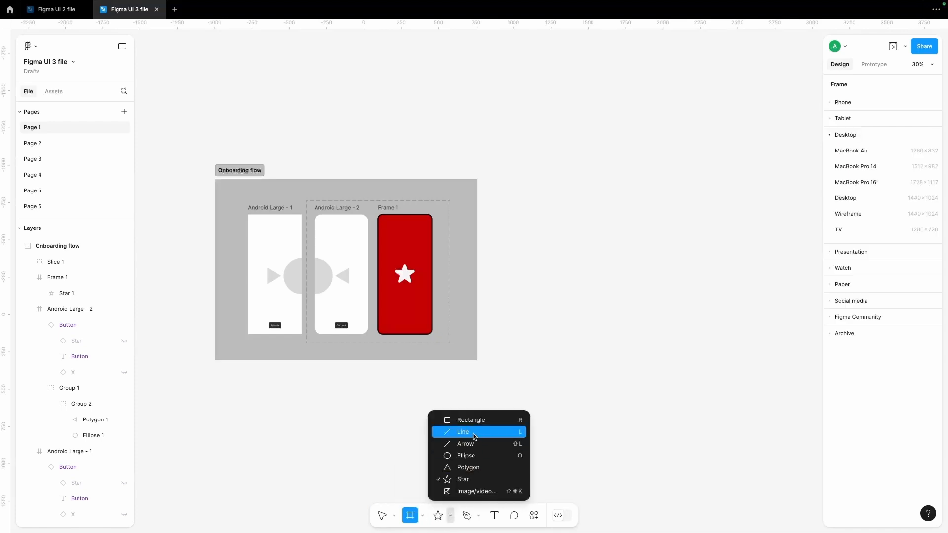
{"action": "left_click", "coordinate": [471, 420]}
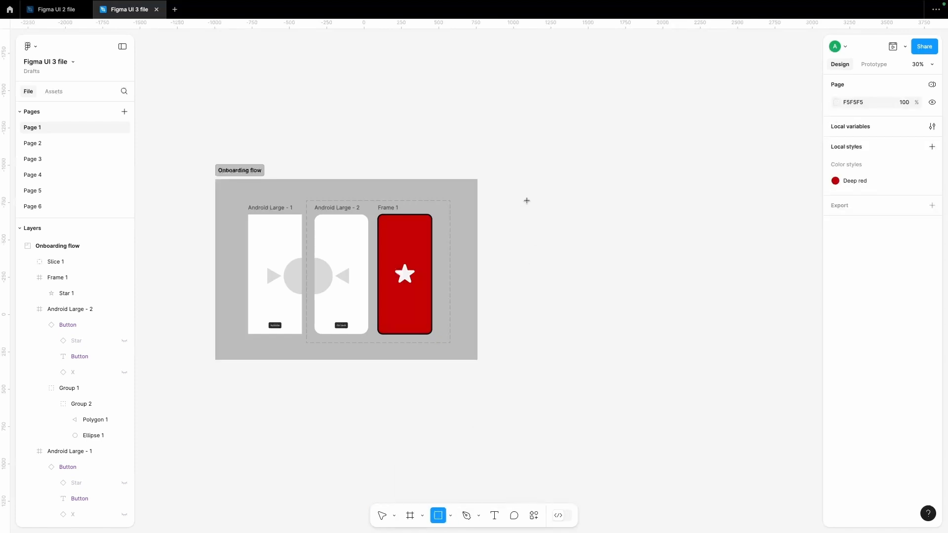
{"action": "left_click_drag", "start_coordinate": [527, 200], "coordinate": [686, 260]}
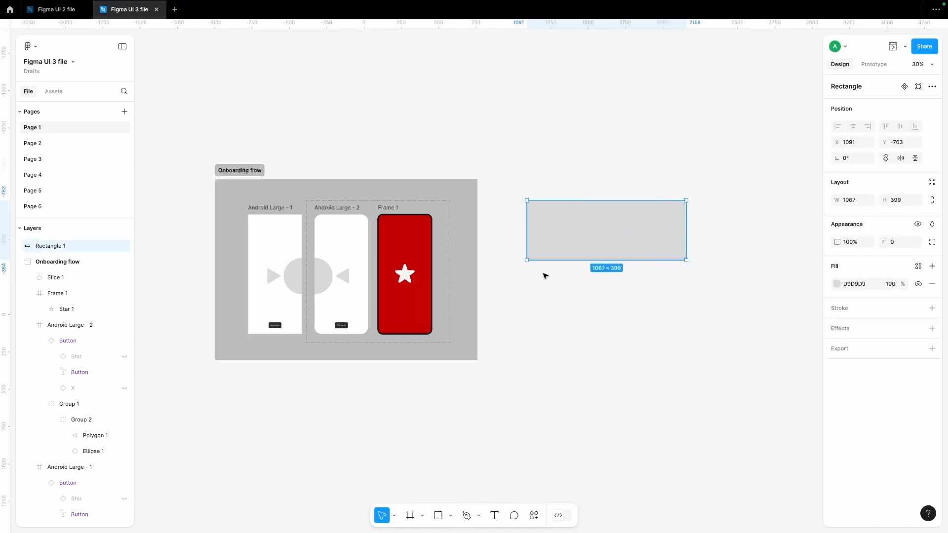
{"action": "left_click", "coordinate": [437, 518]}
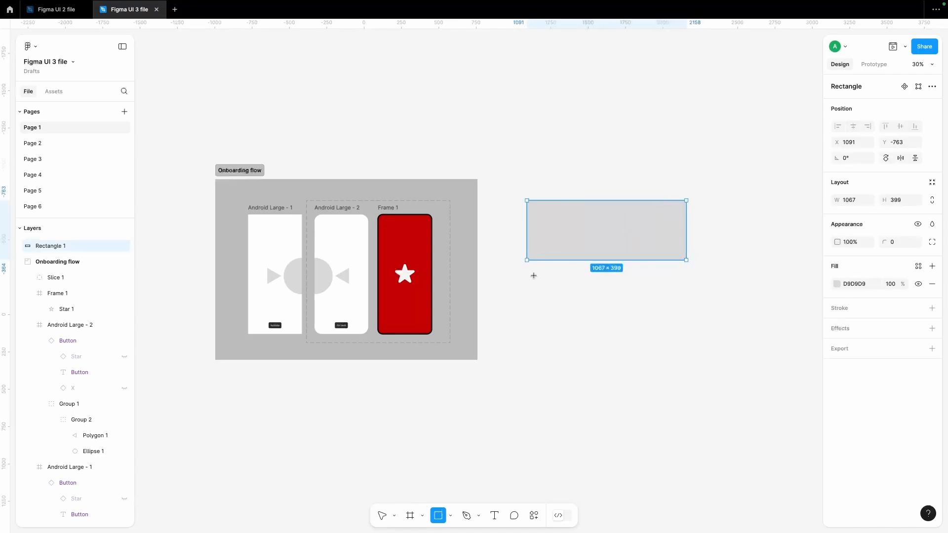
{"action": "left_click_drag", "start_coordinate": [527, 270], "coordinate": [632, 354]}
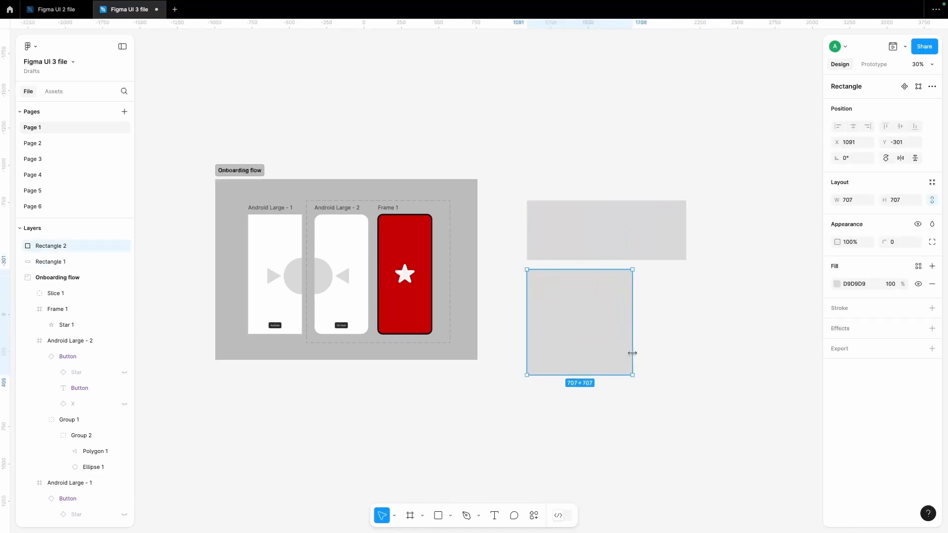
Step: Draw a freely angled diagonal line about 732 long to the right of the square
{"action": "left_click", "coordinate": [451, 516]}
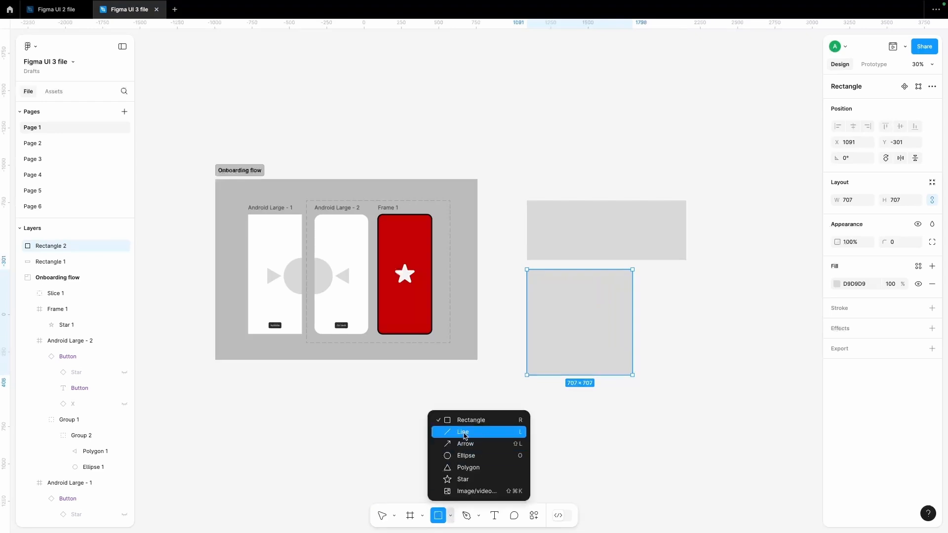
{"action": "left_click", "coordinate": [465, 433]}
{"action": "mouse_move", "coordinate": [660, 290]}
{"action": "left_mouse_down"}
{"action": "mouse_move", "coordinate": [749, 309]}
{"action": "mouse_move", "coordinate": [744, 371]}
{"action": "mouse_move", "coordinate": [747, 298]}
{"action": "mouse_move", "coordinate": [737, 370]}
{"action": "left_mouse_up"}
Step: Draw a horizontal line about 747 long beside the diagonal one, and a 45° line about 663 long above it
{"action": "scroll", "coordinate": [736, 371], "scroll_direction": "right", "scroll_amount": 3}
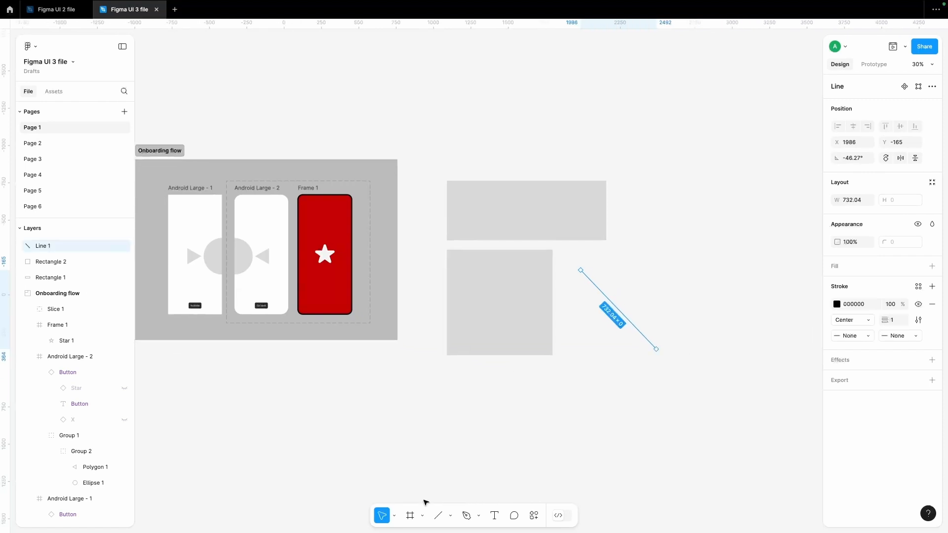
{"action": "left_click", "coordinate": [437, 515]}
{"action": "left_click_drag", "start_coordinate": [623, 270], "coordinate": [734, 270]}
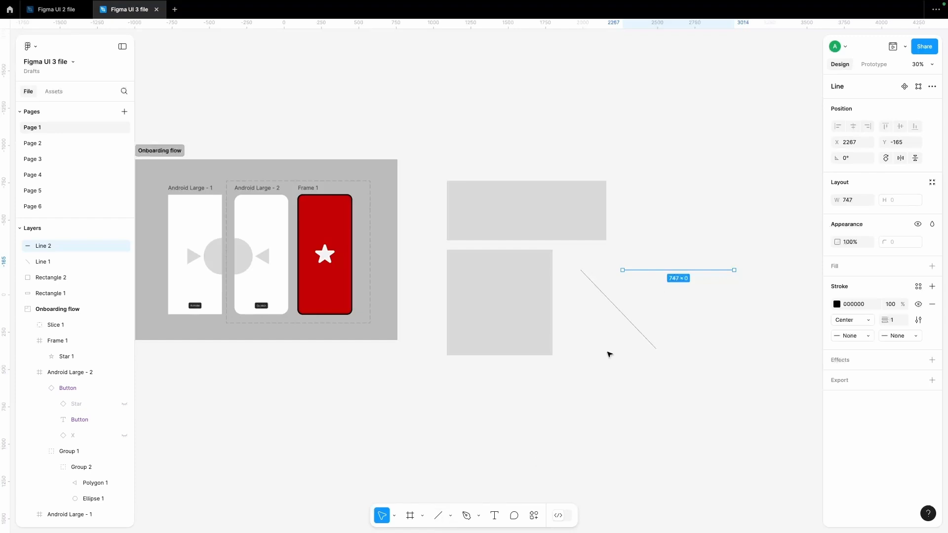
{"action": "key", "text": "l"}
{"action": "left_click_drag", "start_coordinate": [656, 159], "coordinate": [724, 203]}
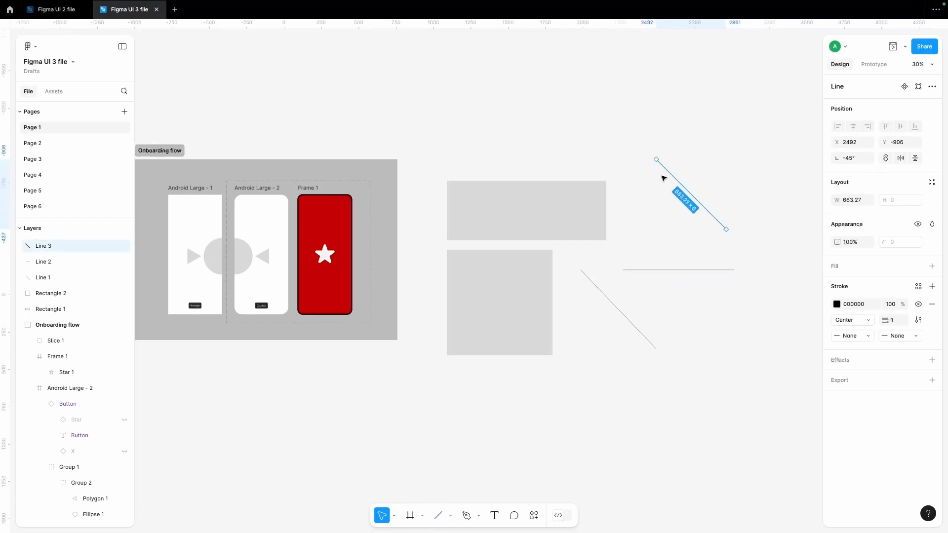
Step: Draw a horizontal arrow about 1041 long with the Arrow tool, below the lines and the square
{"action": "scroll", "coordinate": [656, 306], "scroll_direction": "right", "scroll_amount": 2}
{"action": "scroll", "coordinate": [656, 306], "scroll_direction": "down", "scroll_amount": 1}
{"action": "left_click", "coordinate": [451, 516]}
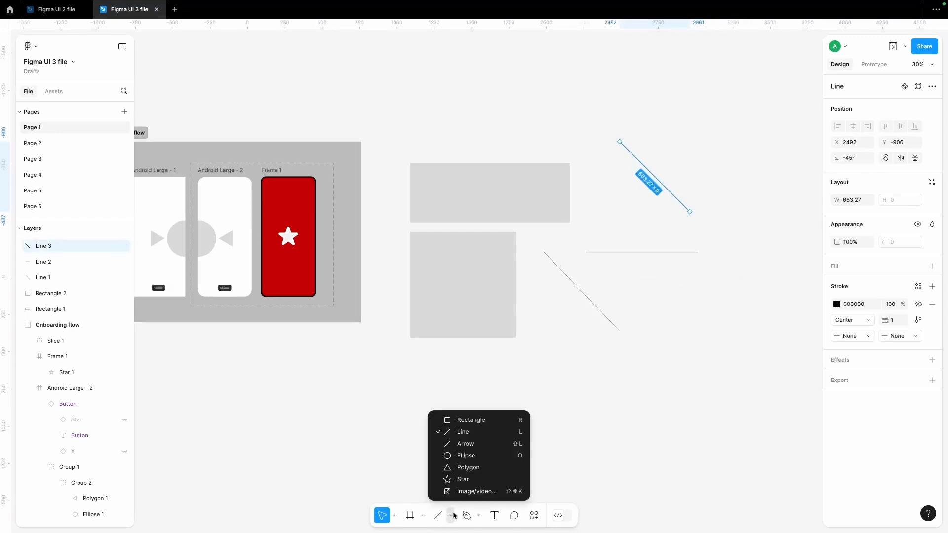
{"action": "left_click", "coordinate": [466, 443]}
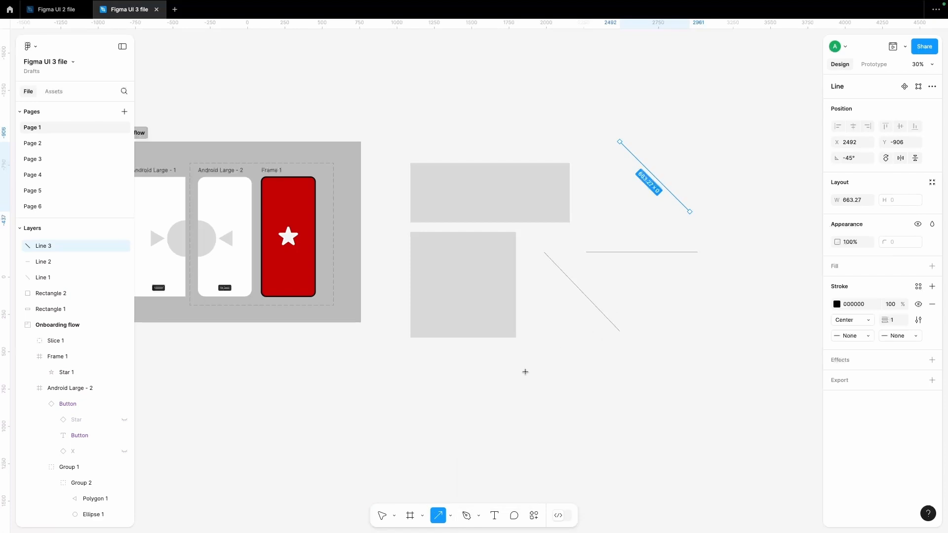
{"action": "left_click_drag", "start_coordinate": [516, 377], "coordinate": [671, 377]}
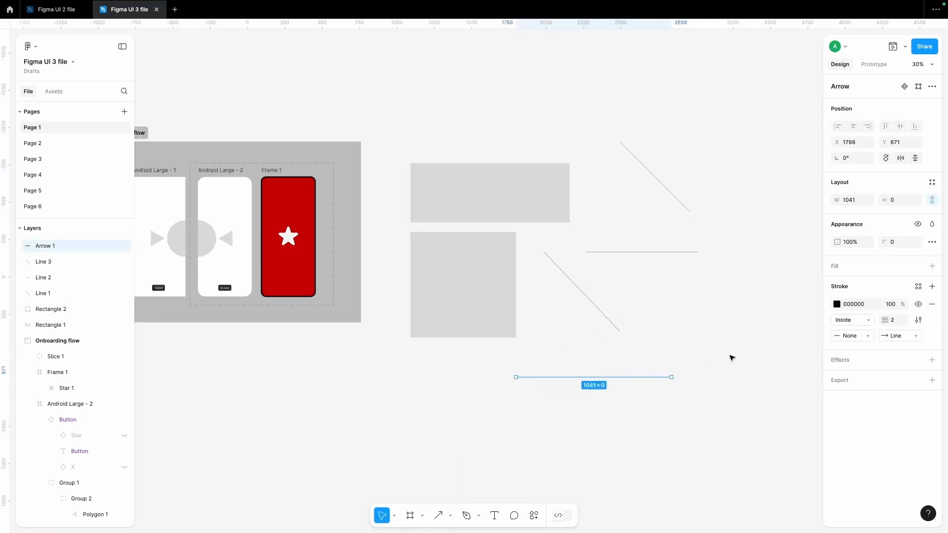
{"action": "left_click", "coordinate": [732, 358]}
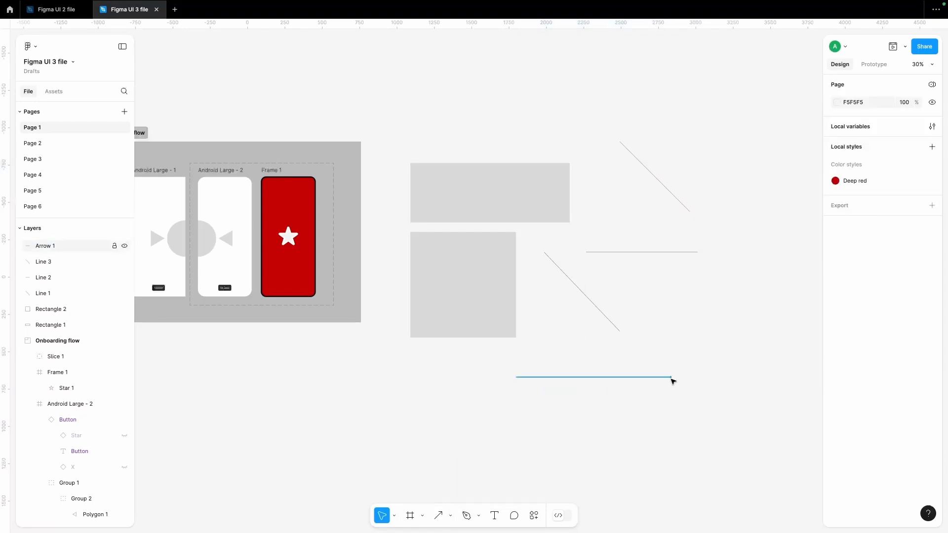
Step: Give the horizontal line beside the square a Line arrow end point and set its stroke weight to 3
{"action": "left_click", "coordinate": [671, 253]}
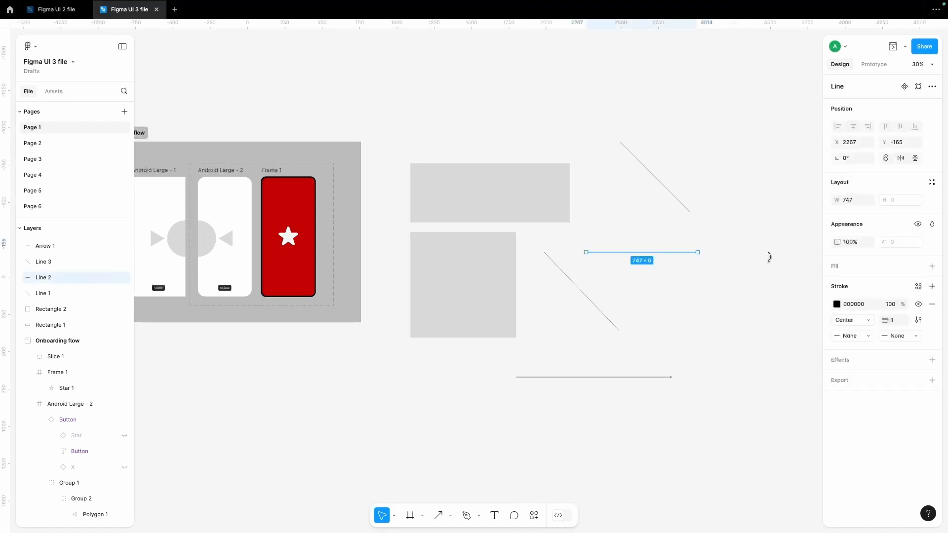
{"action": "left_click", "coordinate": [898, 336]}
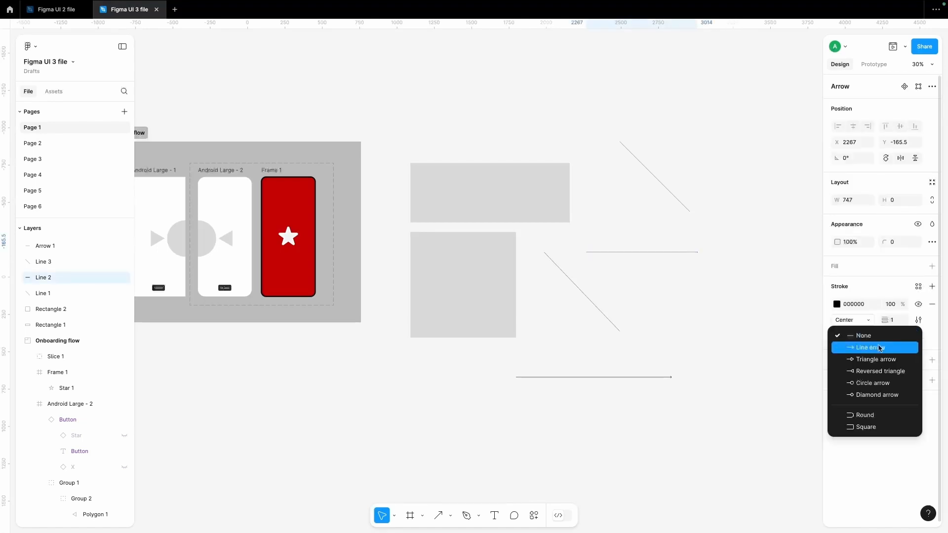
{"action": "left_click", "coordinate": [879, 348]}
{"action": "key", "text": "Up"}
{"action": "key", "text": "Up"}
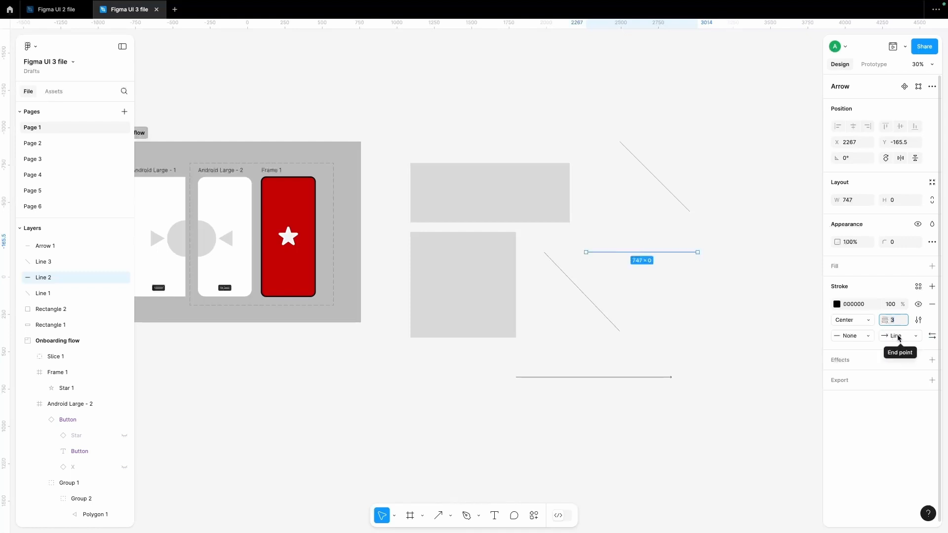
{"action": "left_click", "coordinate": [709, 245]}
{"action": "scroll", "coordinate": [709, 245], "scroll_direction": "up", "scroll_amount": 3}
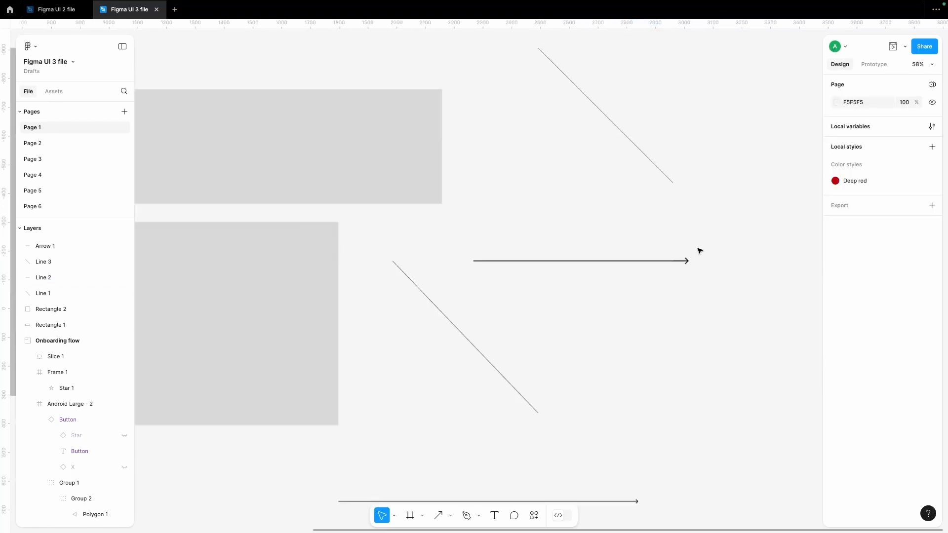
Step: Swap the thick arrow's start and end points and swap them back, and set its start point to Circle arrow
{"action": "left_click", "coordinate": [682, 262]}
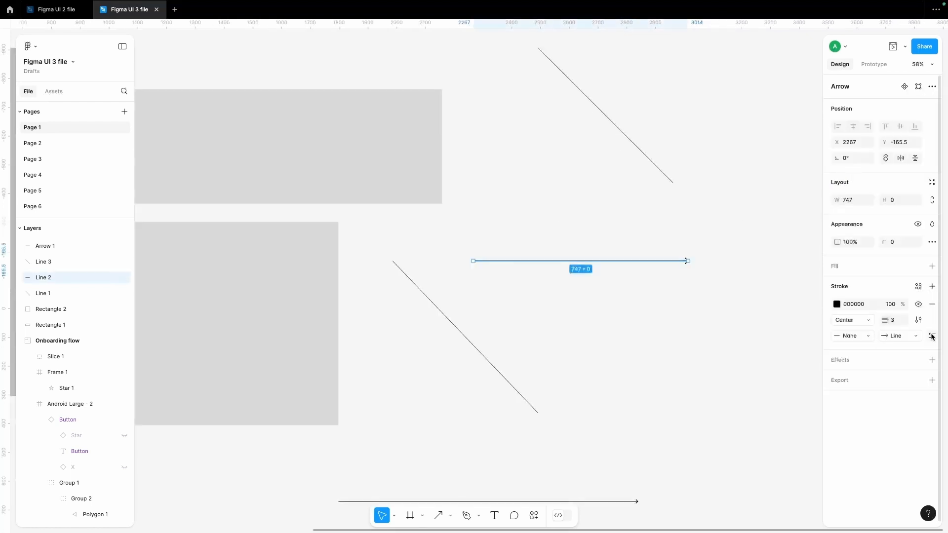
{"action": "left_click", "coordinate": [931, 335]}
{"action": "left_click", "coordinate": [932, 337]}
{"action": "scroll", "coordinate": [661, 286], "scroll_direction": "down", "scroll_amount": 5}
{"action": "left_click", "coordinate": [852, 335]}
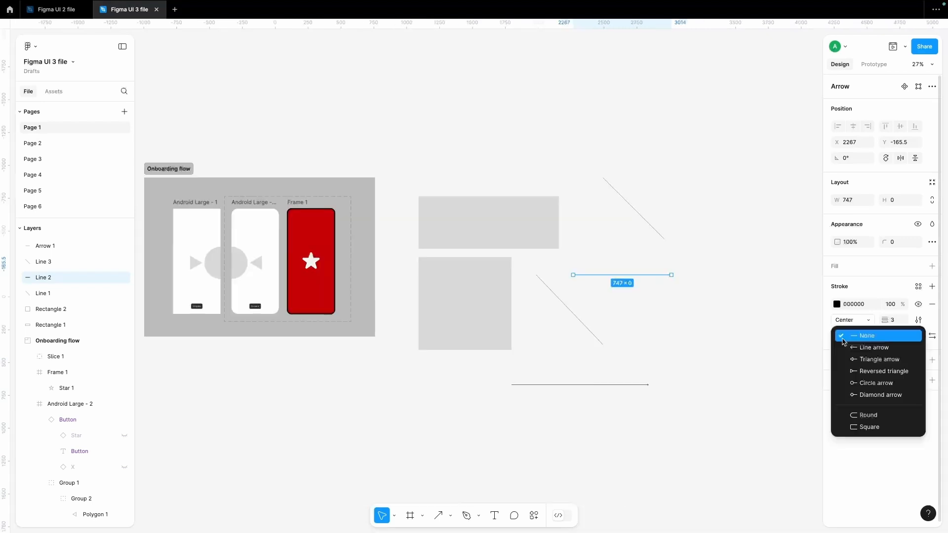
{"action": "left_click", "coordinate": [874, 383]}
{"action": "scroll", "coordinate": [625, 276], "scroll_direction": "up", "scroll_amount": 5}
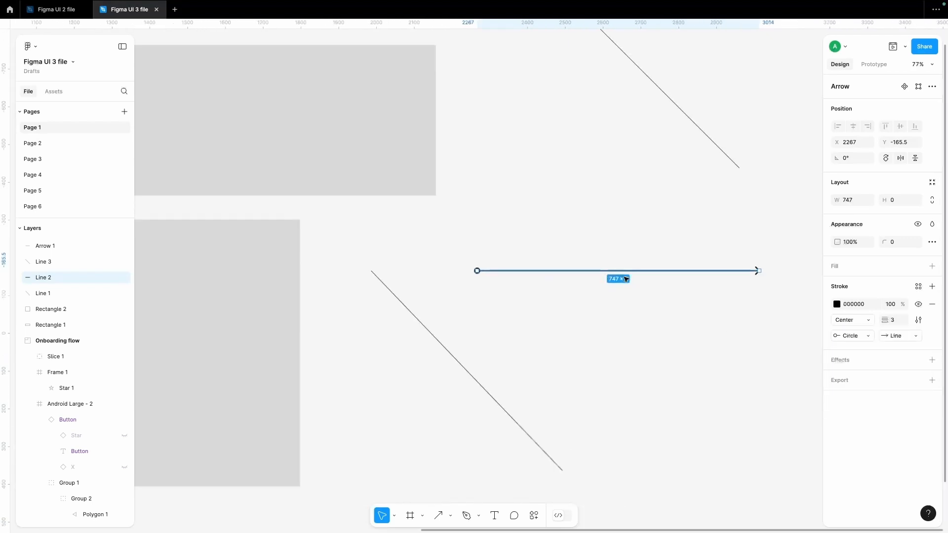
{"action": "left_click", "coordinate": [592, 303]}
{"action": "scroll", "coordinate": [588, 286], "scroll_direction": "down", "scroll_amount": 6}
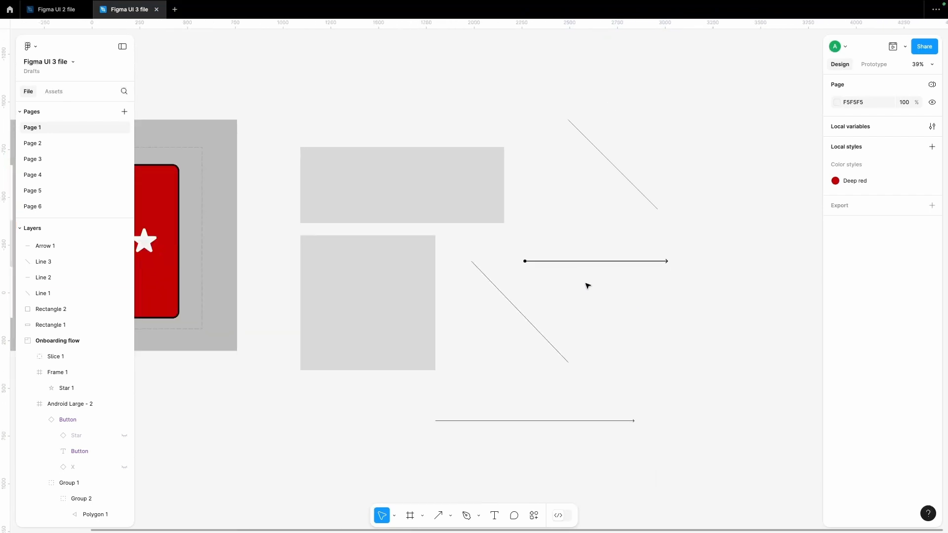
Step: Draw an ellipse about 1460 × 930 below the long thin arrow and a circle about 885 × 885 to its right
{"action": "scroll", "coordinate": [587, 287], "scroll_direction": "down", "scroll_amount": 1}
{"action": "left_click", "coordinate": [438, 516]}
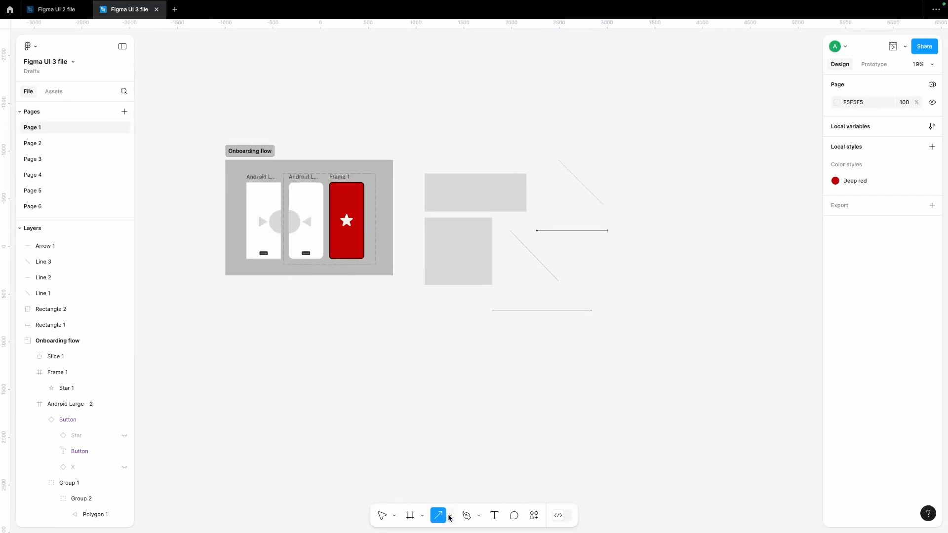
{"action": "left_click", "coordinate": [451, 516]}
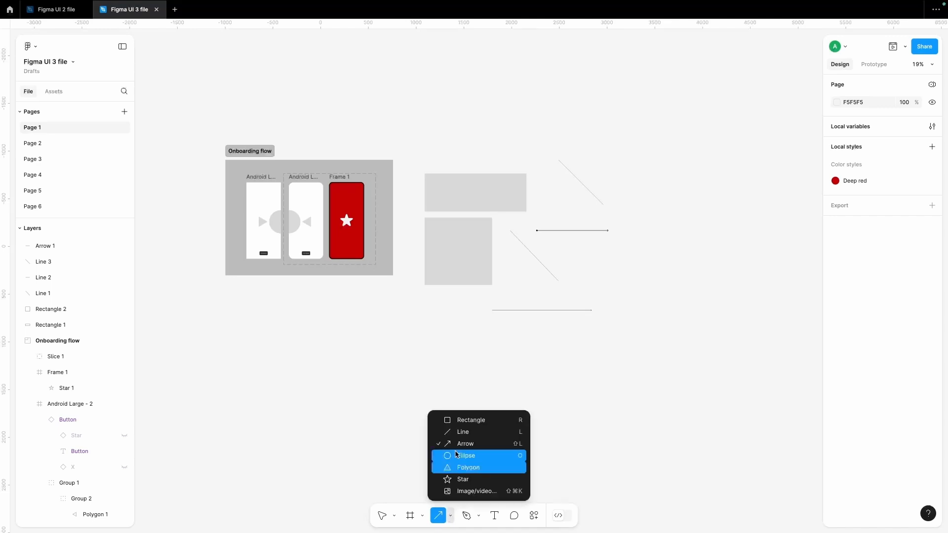
{"action": "left_click", "coordinate": [456, 456]}
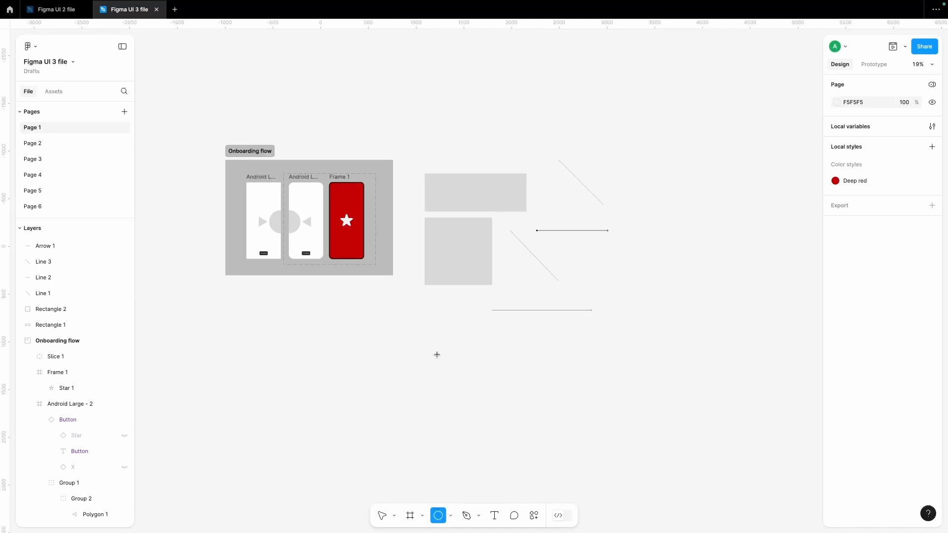
{"action": "left_click_drag", "start_coordinate": [436, 340], "coordinate": [575, 428]}
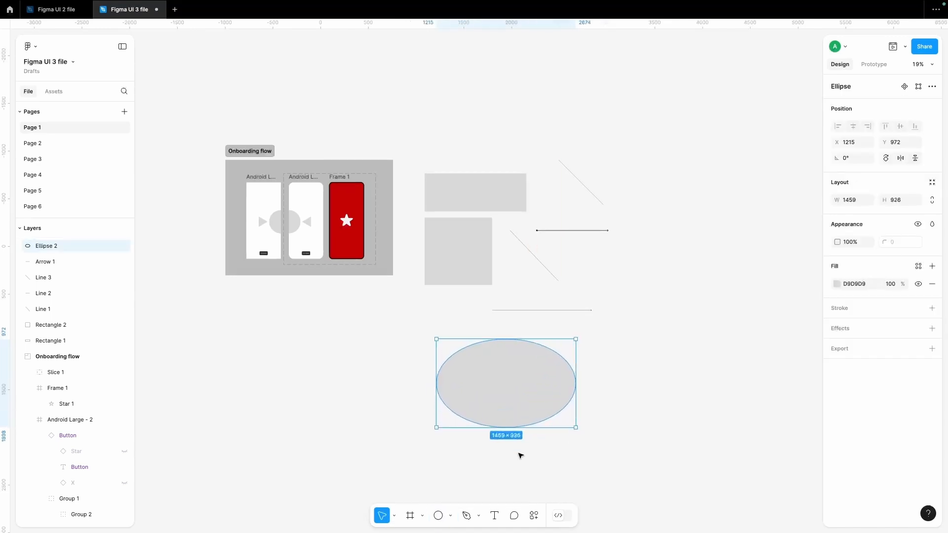
{"action": "left_click", "coordinate": [438, 515]}
{"action": "left_click_drag", "start_coordinate": [618, 316], "coordinate": [703, 400]}
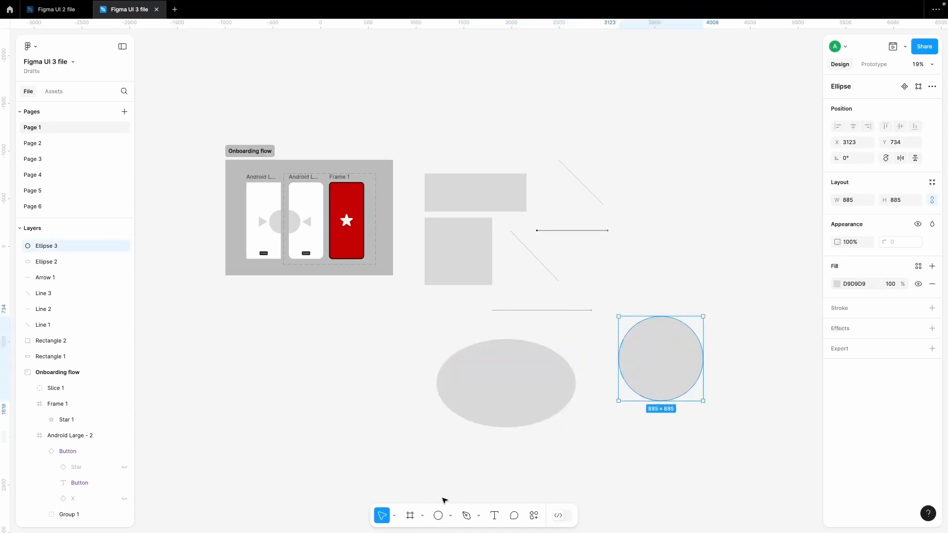
Step: Draw a triangle about 1251 × 1251 with the Polygon tool, above the circle and to the right of the lines
{"action": "left_click", "coordinate": [450, 516]}
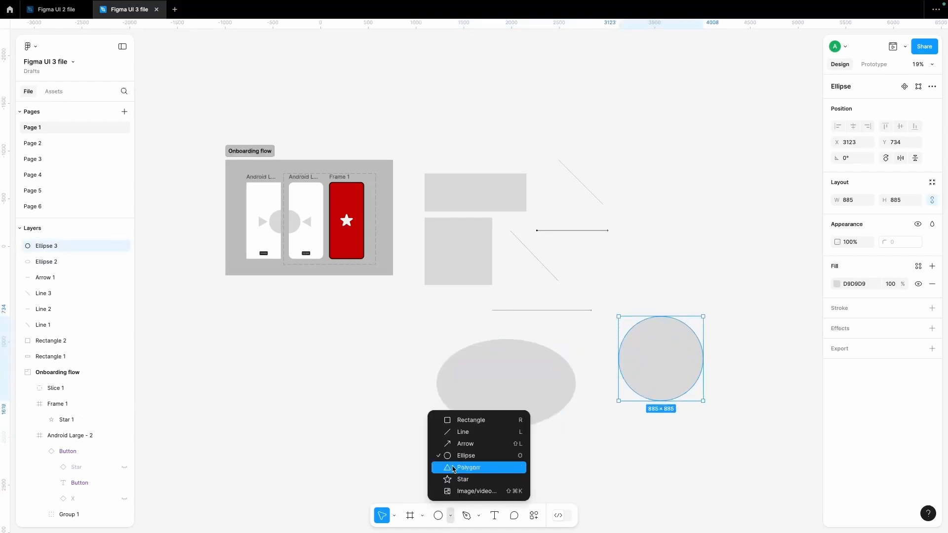
{"action": "left_click", "coordinate": [454, 468]}
{"action": "scroll", "coordinate": [658, 176], "scroll_direction": "right", "scroll_amount": 3}
{"action": "scroll", "coordinate": [658, 175], "scroll_direction": "up", "scroll_amount": 1}
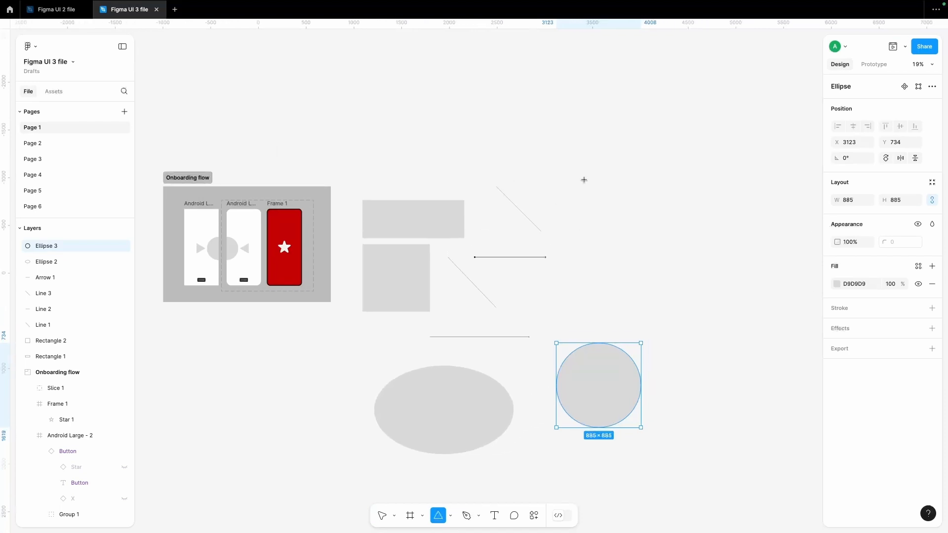
{"action": "left_click_drag", "start_coordinate": [583, 175], "coordinate": [702, 294]}
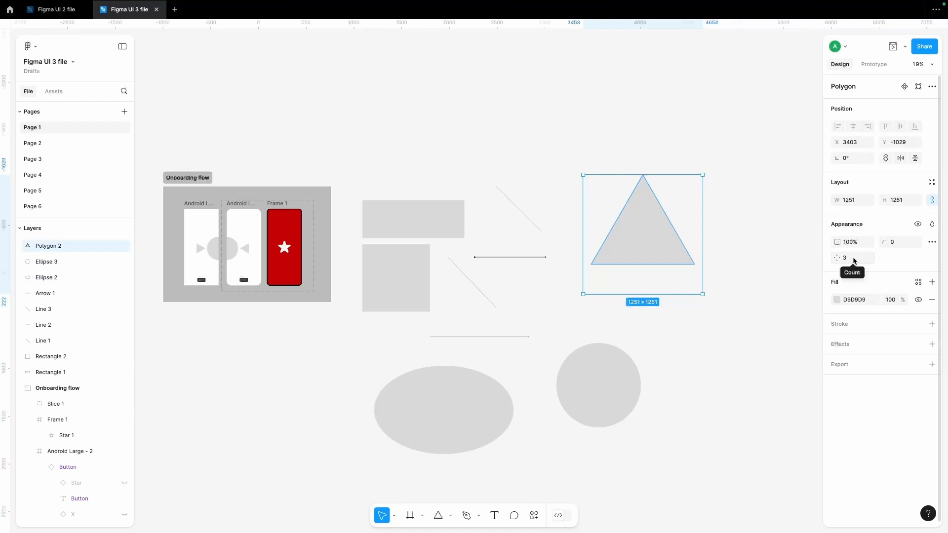
Step: Raise the polygon's corner count to 12 and reduce it to 7
{"action": "left_click", "coordinate": [853, 261]}
{"action": "key", "text": "Up"}
{"action": "key", "text": "Up"}
{"action": "key", "text": "Up"}
{"action": "key", "text": "Up"}
{"action": "key", "text": "Up"}
{"action": "key", "text": "Up"}
{"action": "key", "text": "Up"}
{"action": "key", "text": "Up"}
{"action": "key", "text": "Up"}
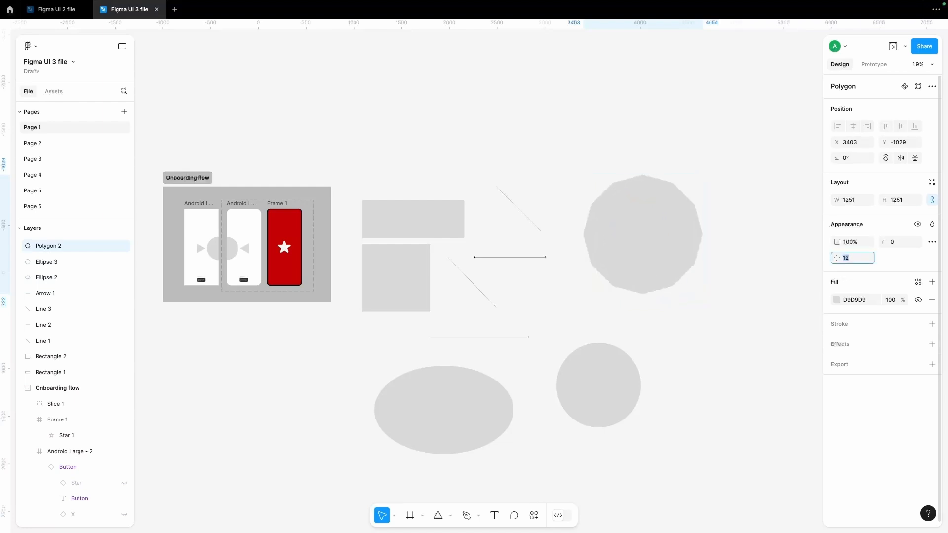
{"action": "key", "text": "Down"}
{"action": "key", "text": "Down"}
{"action": "key", "text": "Down"}
{"action": "key", "text": "Down"}
{"action": "key", "text": "Down"}
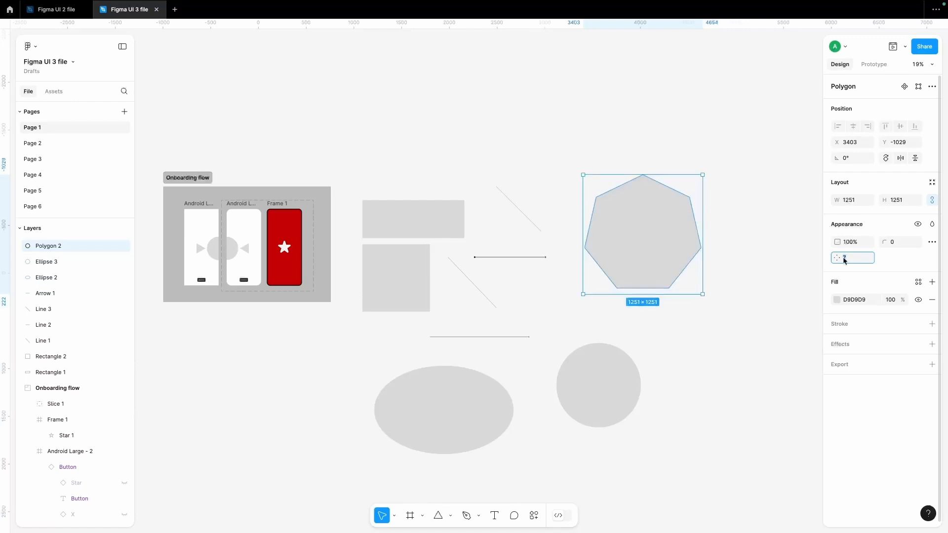
Step: Round the seven-sided polygon's corners with a corner radius of 85
{"action": "left_click", "coordinate": [899, 244]}
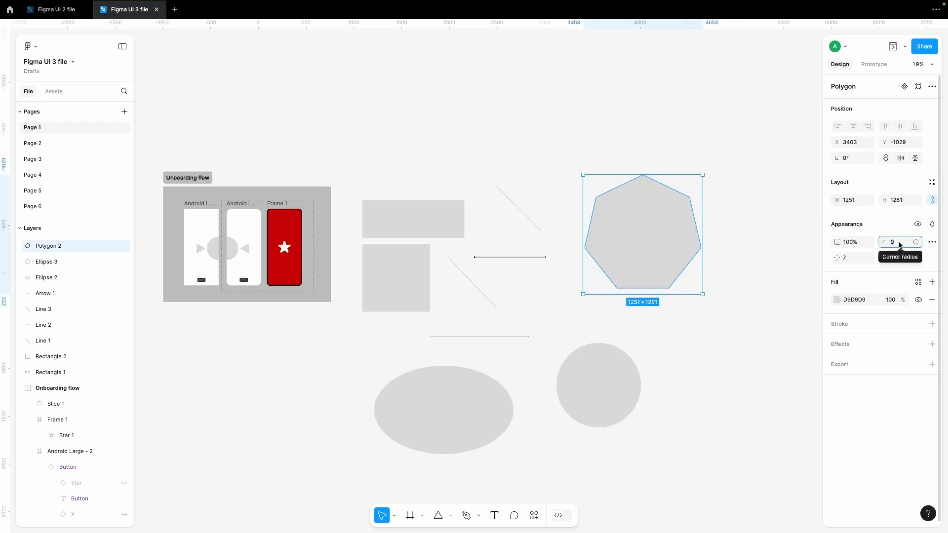
{"action": "type", "text": "2"}
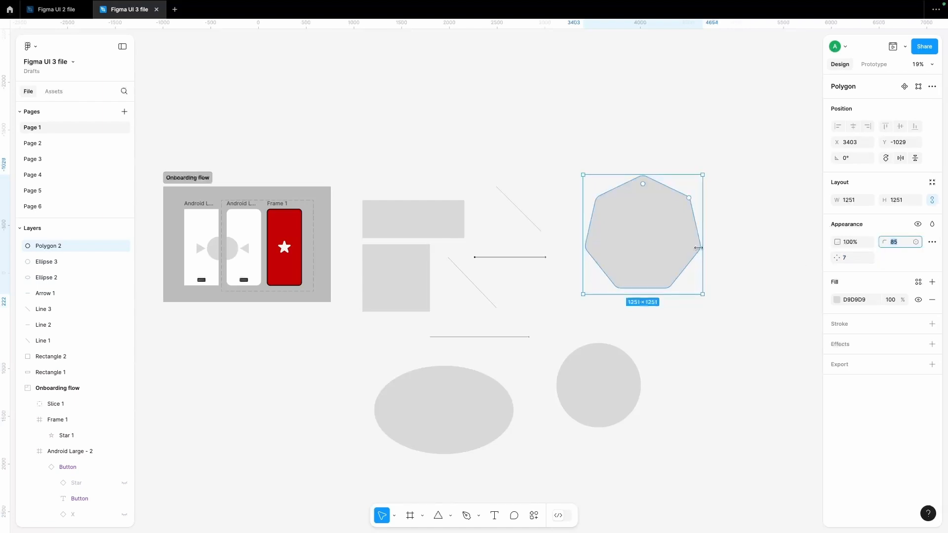
{"action": "scroll", "coordinate": [700, 247], "scroll_direction": "up", "scroll_amount": 5}
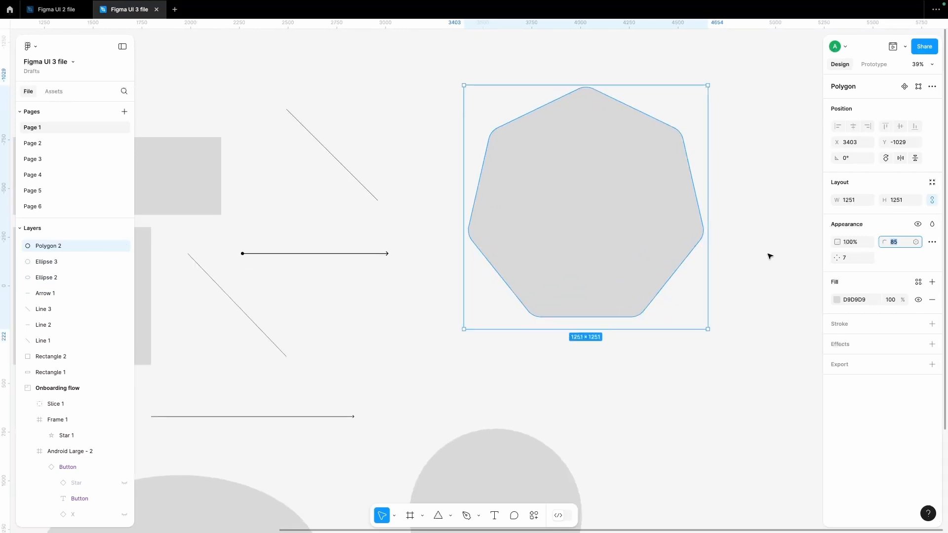
{"action": "scroll", "coordinate": [768, 254], "scroll_direction": "down", "scroll_amount": 5}
Step: Add a stroke and a drop shadow to the polygon, and set the shadow's blur to 68
{"action": "left_click", "coordinate": [932, 324]}
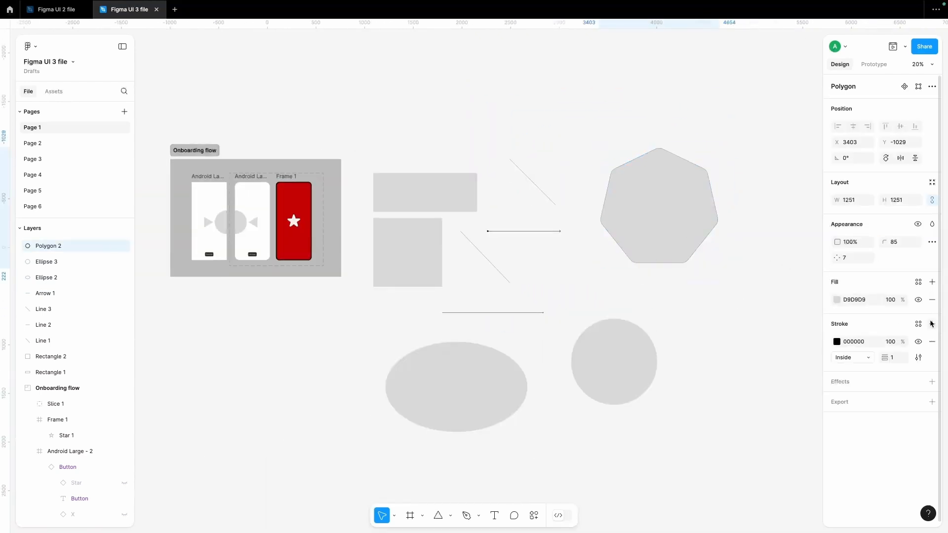
{"action": "left_click", "coordinate": [932, 382]}
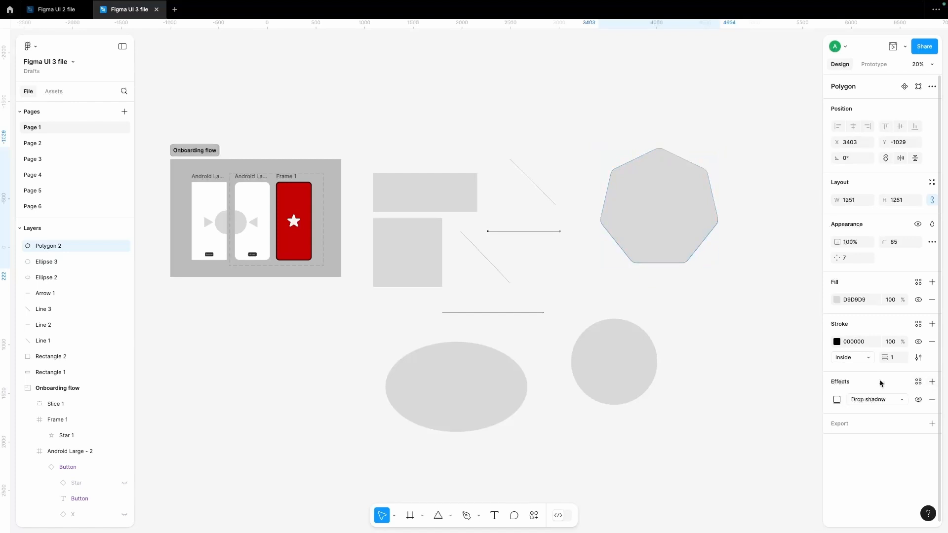
{"action": "left_click", "coordinate": [837, 399]}
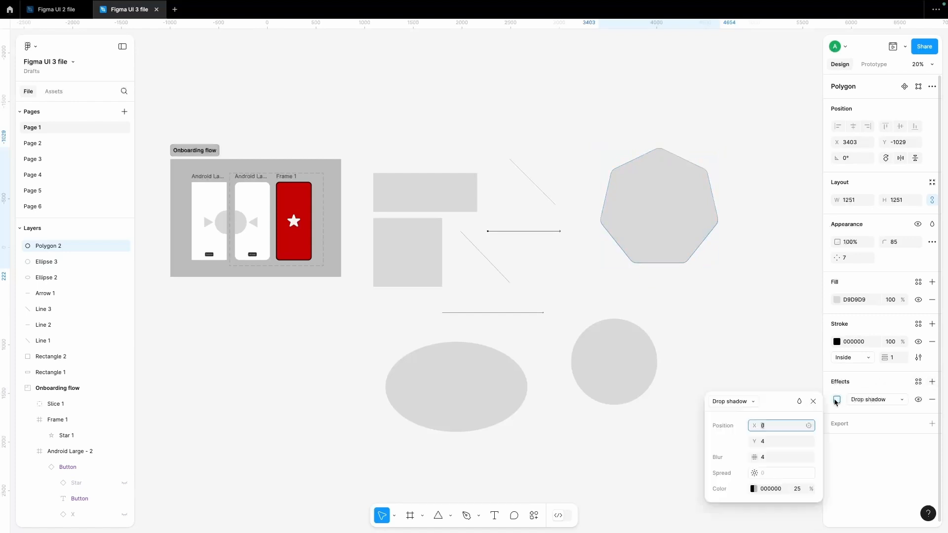
{"action": "left_click", "coordinate": [765, 457]}
{"action": "type", "text": "12"}
{"action": "key", "text": "Return"}
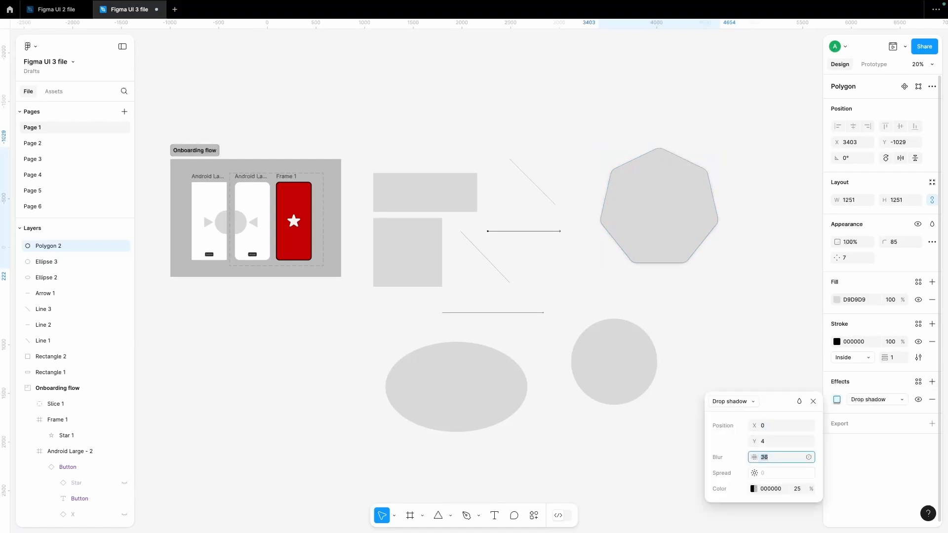
Step: Set the polygon's drop shadow Y position to 36 and its colour to grey 767676
{"action": "left_click", "coordinate": [772, 444]}
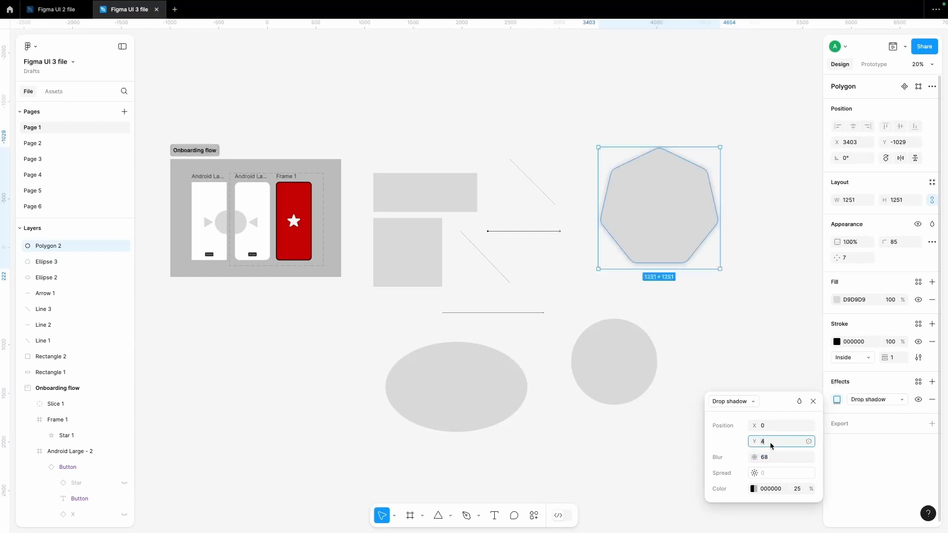
{"action": "type", "text": "36"}
{"action": "key", "text": "Return"}
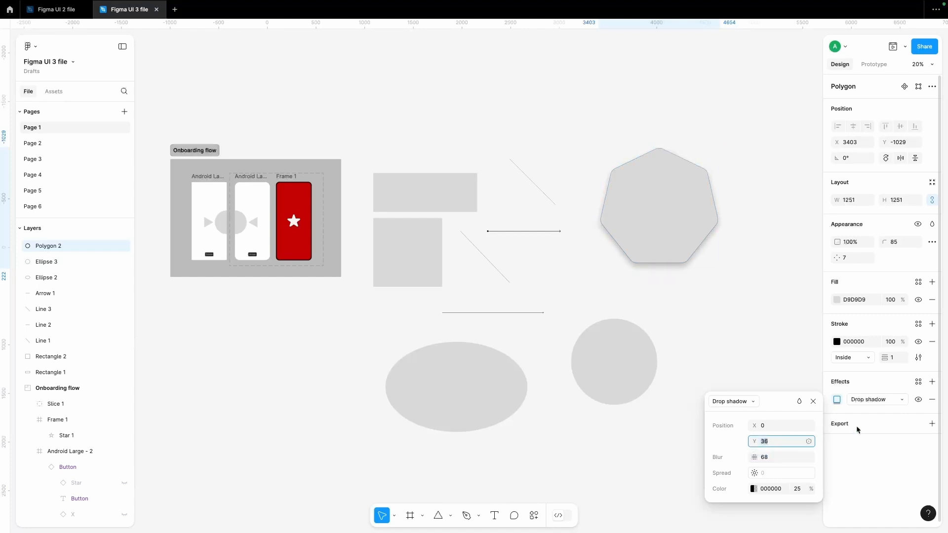
{"action": "left_click", "coordinate": [754, 489]}
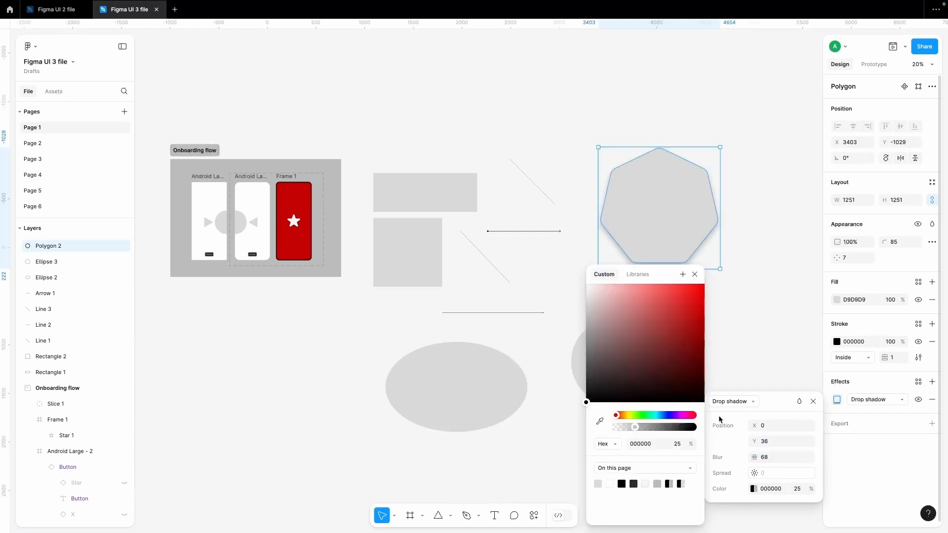
{"action": "mouse_move", "coordinate": [614, 340]}
{"action": "left_mouse_down"}
{"action": "mouse_move", "coordinate": [571, 332]}
{"action": "mouse_move", "coordinate": [568, 321]}
{"action": "mouse_move", "coordinate": [566, 355]}
{"action": "left_mouse_up"}
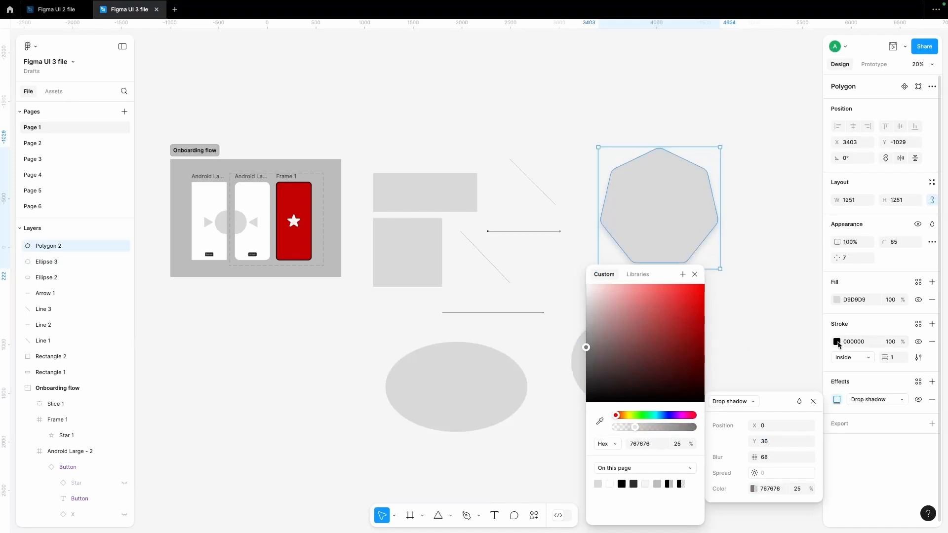
Step: Remove the polygon's stroke and add a stroke to it again
{"action": "left_click", "coordinate": [932, 342]}
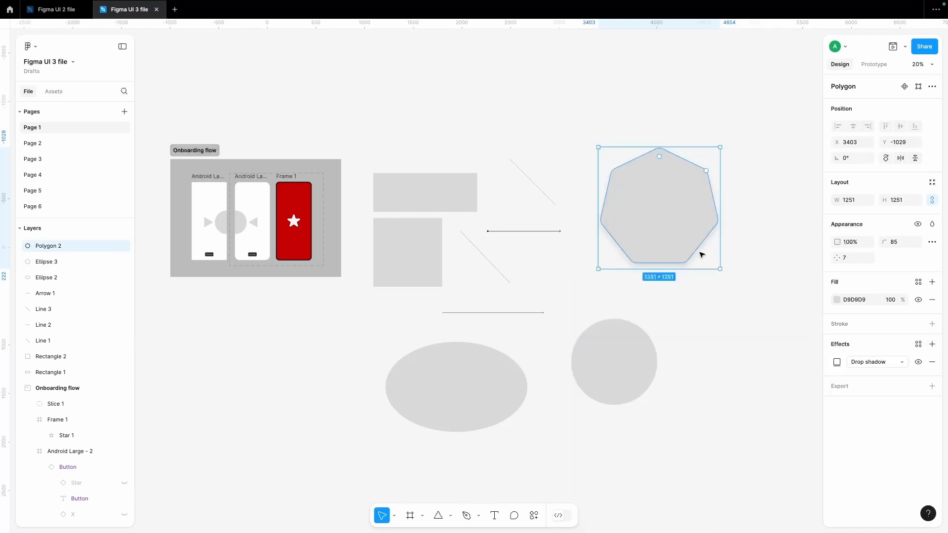
{"action": "left_click", "coordinate": [932, 324]}
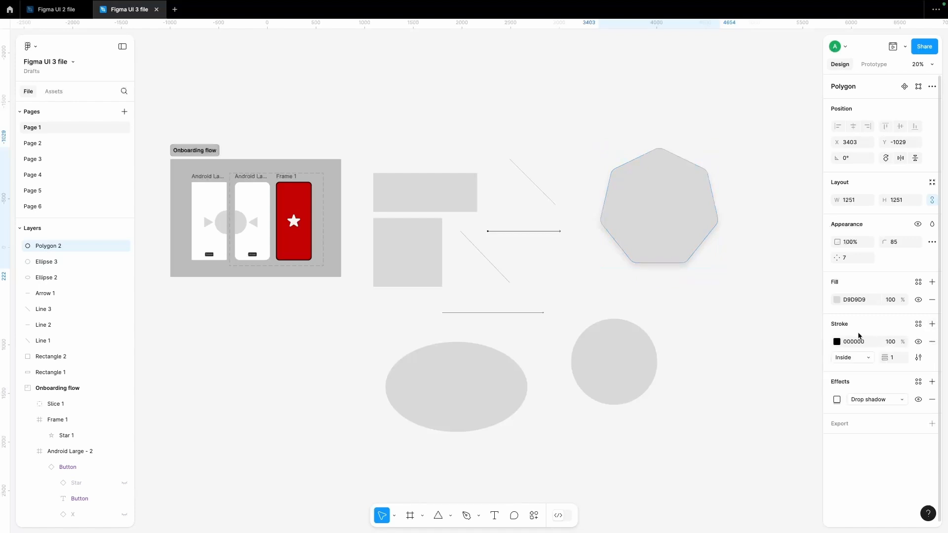
Step: Set the polygon's stroke colour to grey B9B9B9 and its fill to white FFFFFF
{"action": "left_click", "coordinate": [838, 342]}
{"action": "mouse_move", "coordinate": [723, 324]}
{"action": "left_mouse_down"}
{"action": "mouse_move", "coordinate": [695, 321]}
{"action": "mouse_move", "coordinate": [693, 275]}
{"action": "mouse_move", "coordinate": [676, 258]}
{"action": "left_mouse_up"}
{"action": "left_click", "coordinate": [836, 300]}
{"action": "left_click", "coordinate": [766, 188]}
{"action": "scroll", "coordinate": [766, 188], "scroll_direction": "right", "scroll_amount": 2}
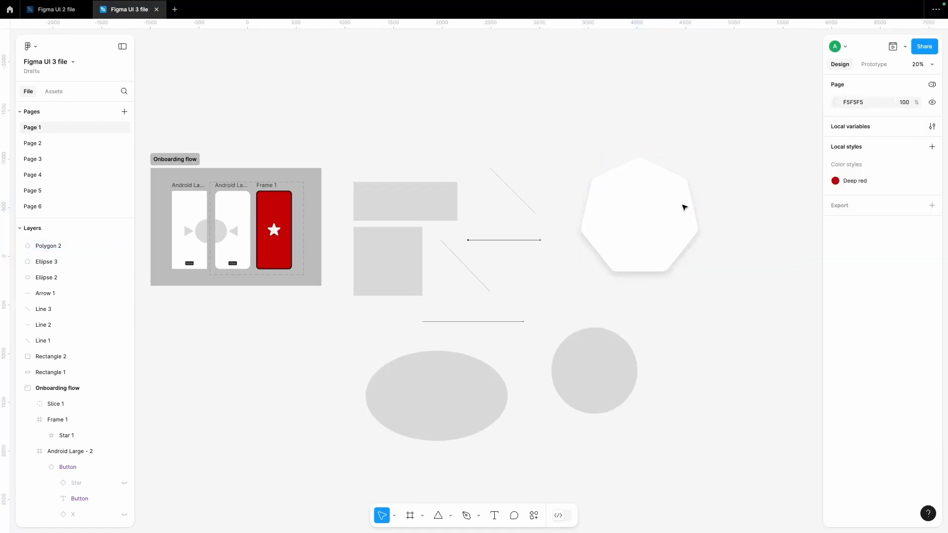
Step: Change the white polygon's number of sides to 5 and raise it to 6 to form a hexagon
{"action": "left_click", "coordinate": [683, 205]}
{"action": "left_click", "coordinate": [851, 260]}
{"action": "type", "text": "5"}
{"action": "key", "text": "Return"}
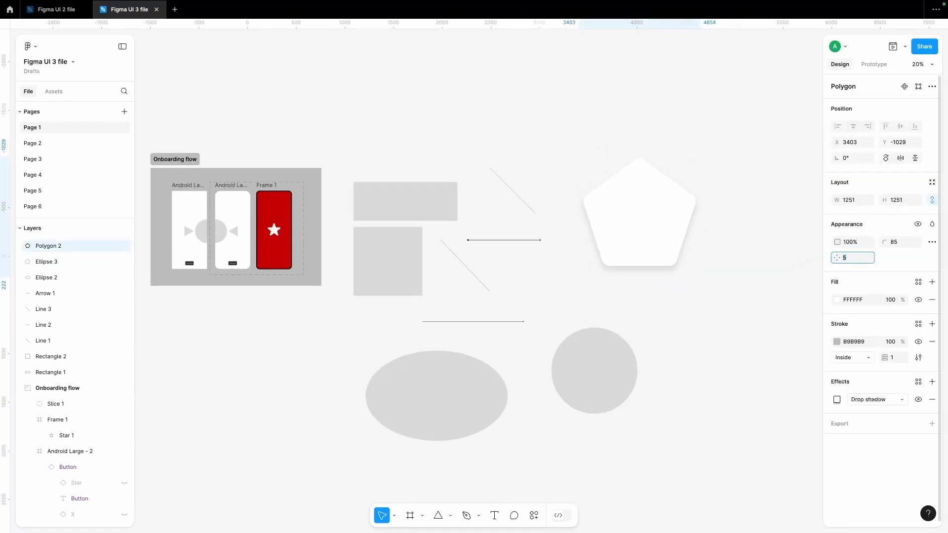
{"action": "key", "text": "Up"}
{"action": "left_click", "coordinate": [700, 309]}
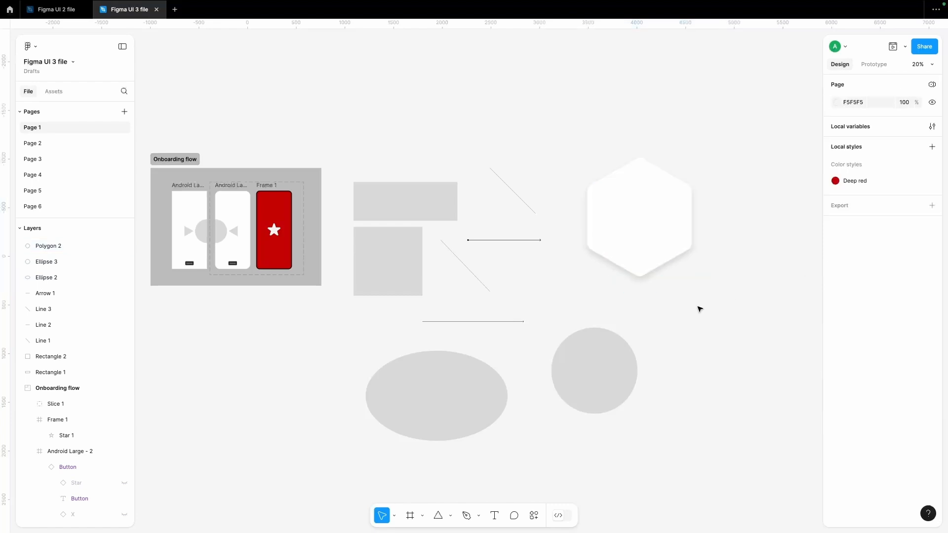
{"action": "left_click", "coordinate": [663, 232]}
{"action": "left_click", "coordinate": [666, 331]}
{"action": "left_click", "coordinate": [649, 197]}
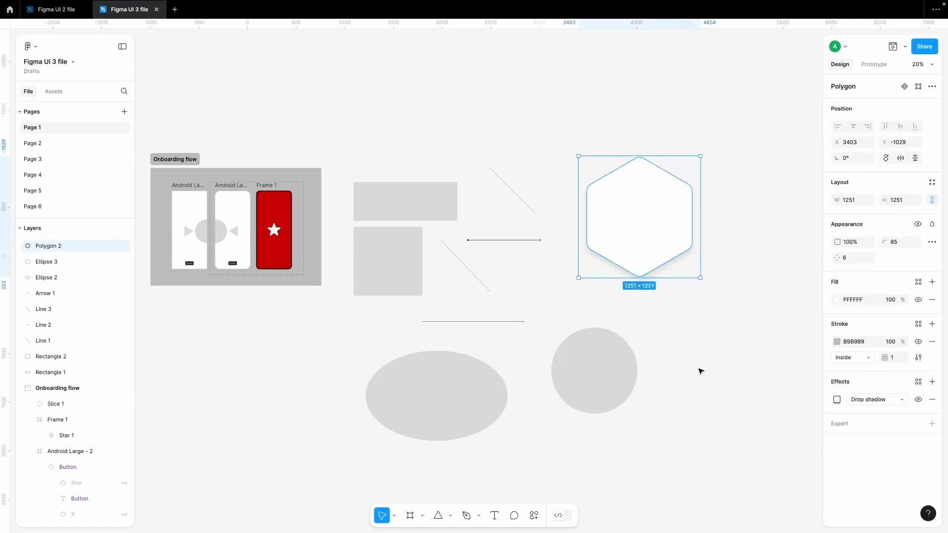
{"action": "left_click", "coordinate": [690, 375]}
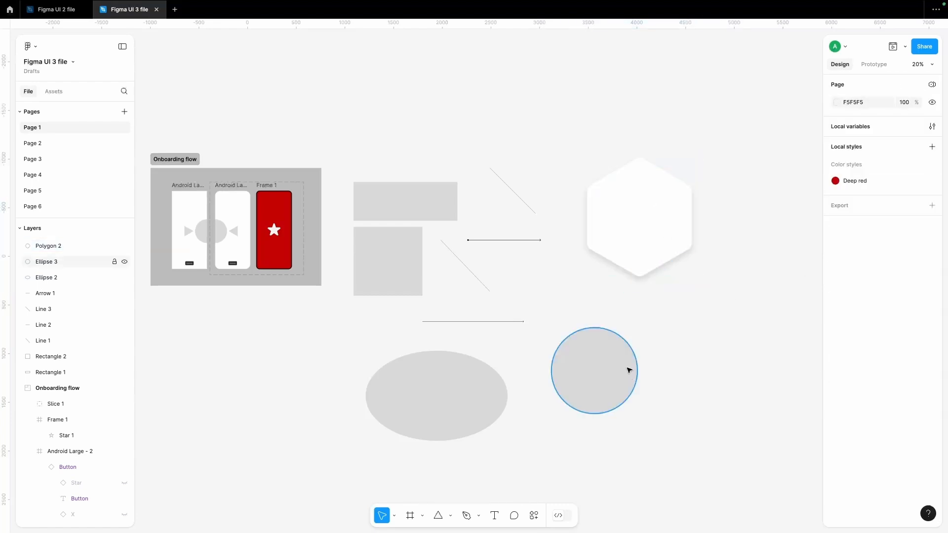
Step: Change the hexagon's effect to an inner shadow and inspect it up close
{"action": "left_click", "coordinate": [664, 235]}
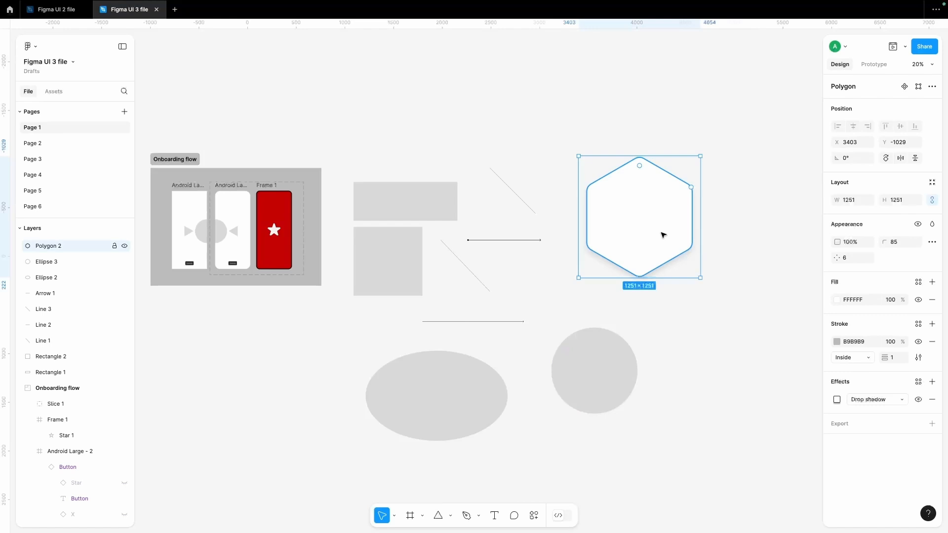
{"action": "left_click", "coordinate": [866, 401]}
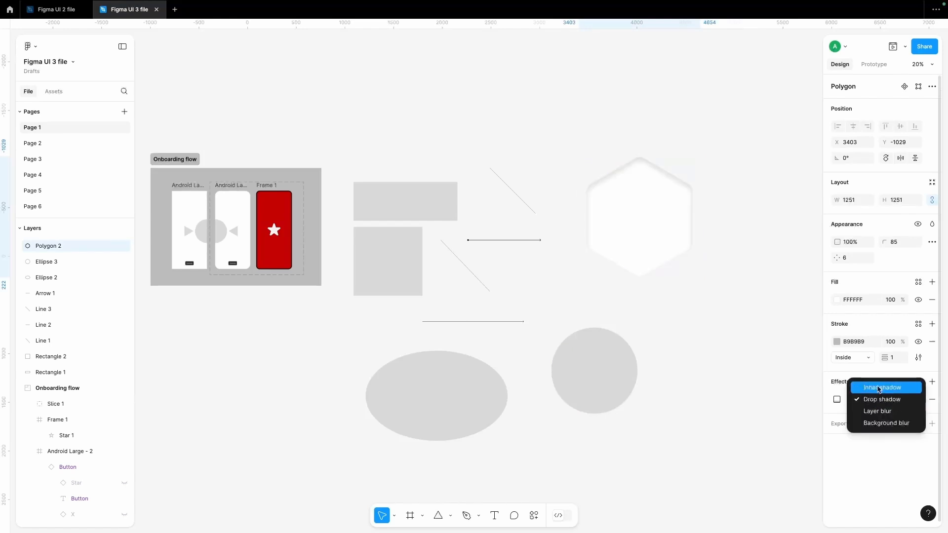
{"action": "left_click", "coordinate": [880, 387]}
{"action": "left_click", "coordinate": [740, 212]}
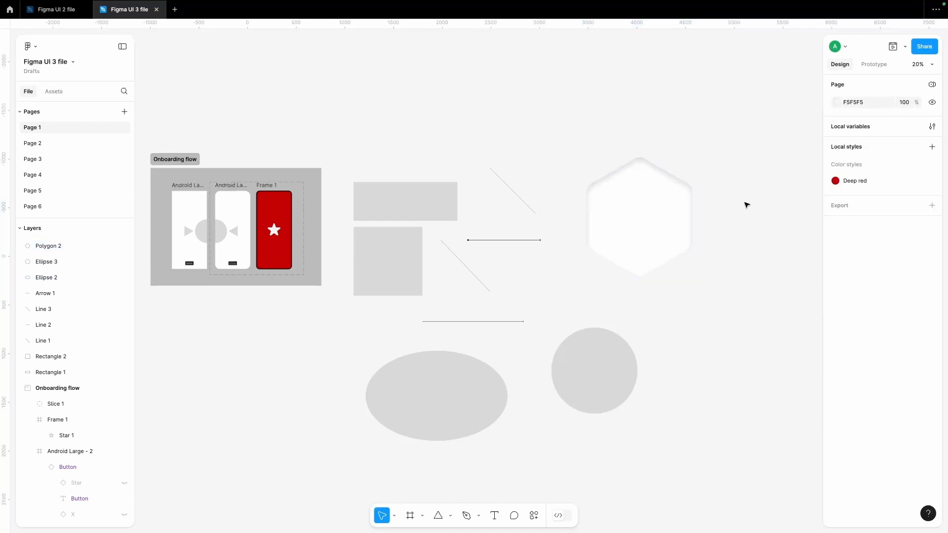
{"action": "scroll", "coordinate": [747, 205], "scroll_direction": "up", "scroll_amount": 3}
{"action": "scroll", "coordinate": [703, 307], "scroll_direction": "down", "scroll_amount": 3}
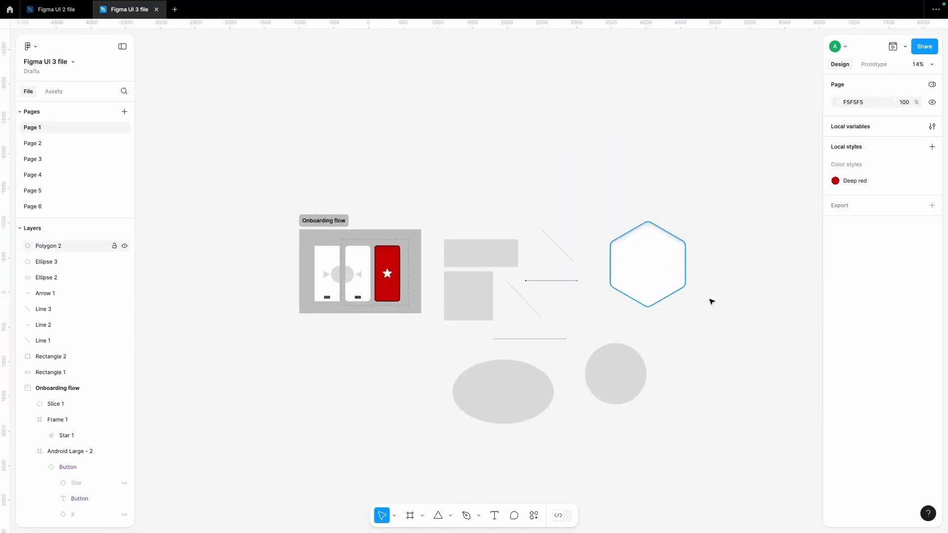
Step: Switch the hexagon's effect to a layer blur and inspect its edges
{"action": "left_click", "coordinate": [666, 290]}
{"action": "left_click", "coordinate": [864, 400]}
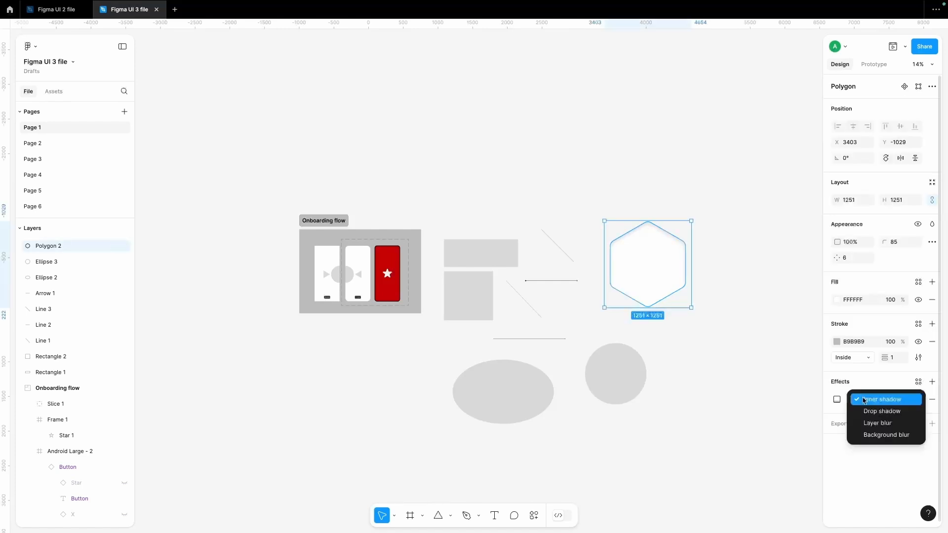
{"action": "left_click", "coordinate": [867, 425]}
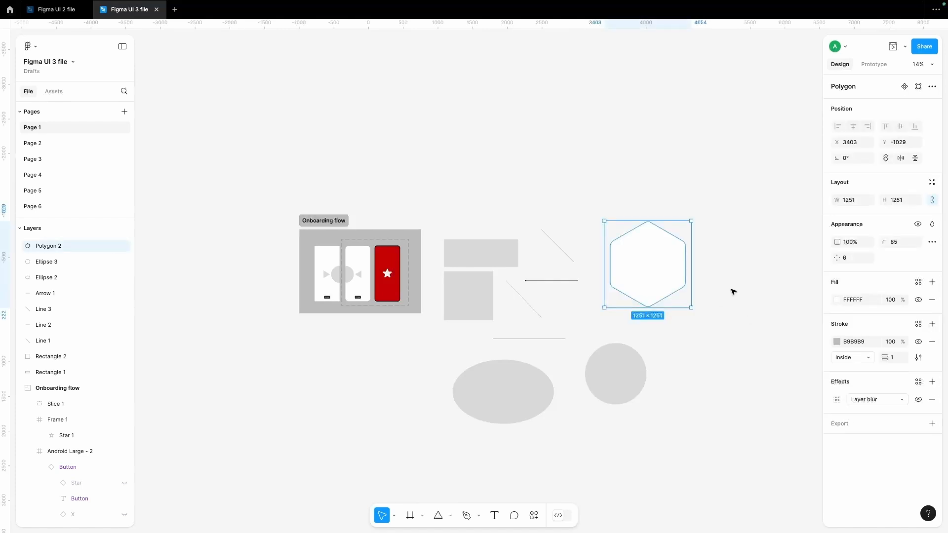
{"action": "scroll", "coordinate": [732, 291], "scroll_direction": "up", "scroll_amount": 5}
{"action": "left_click", "coordinate": [671, 276]}
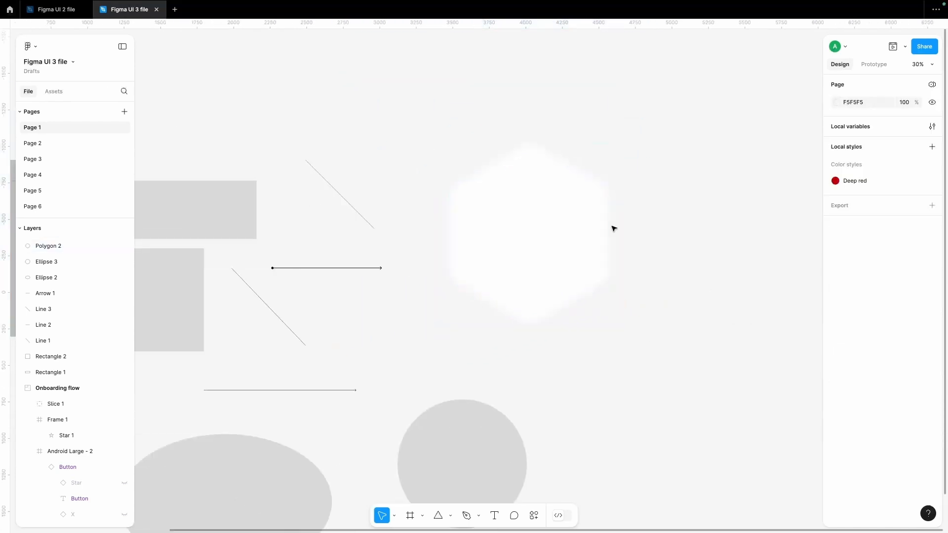
{"action": "scroll", "coordinate": [596, 278], "scroll_direction": "left", "scroll_amount": 2}
{"action": "left_click", "coordinate": [595, 280]}
{"action": "scroll", "coordinate": [596, 280], "scroll_direction": "left", "scroll_amount": 1}
{"action": "scroll", "coordinate": [596, 281], "scroll_direction": "down", "scroll_amount": 4}
{"action": "scroll", "coordinate": [595, 280], "scroll_direction": "up", "scroll_amount": 2}
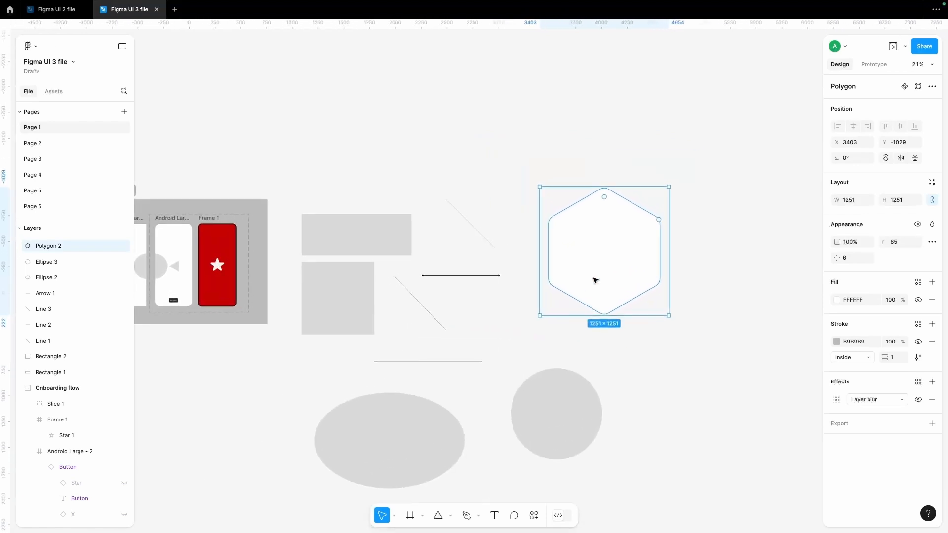
{"action": "scroll", "coordinate": [595, 280], "scroll_direction": "left", "scroll_amount": 1}
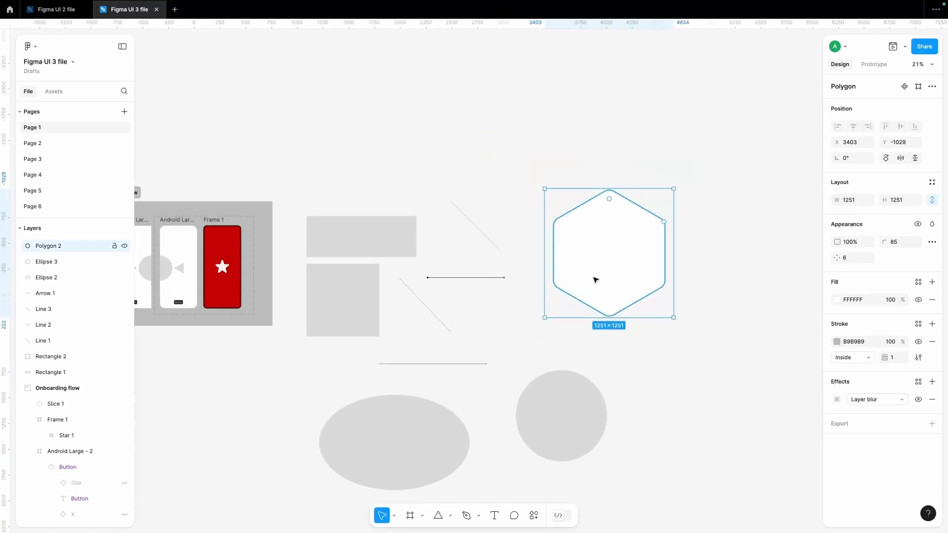
Step: Switch the hexagon's effect to a background blur
{"action": "left_click", "coordinate": [866, 400]}
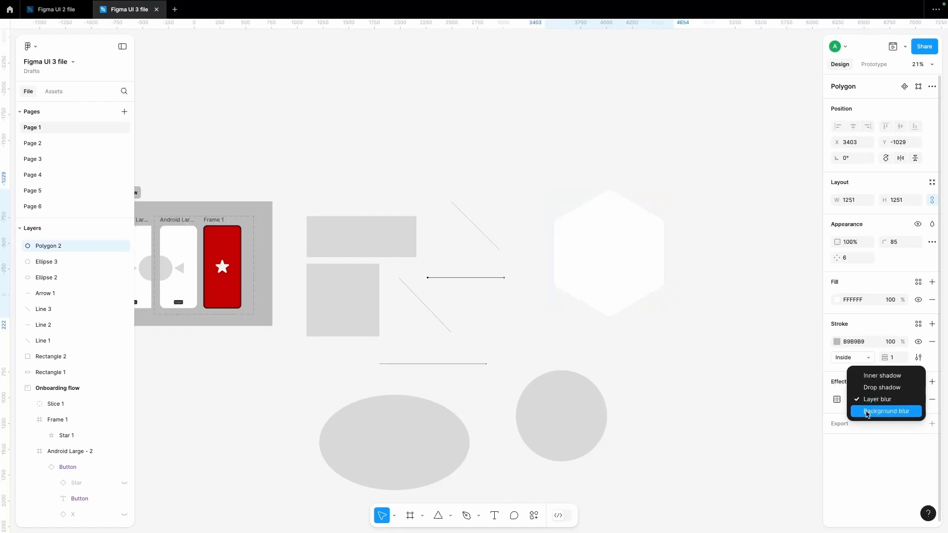
{"action": "left_click", "coordinate": [867, 413]}
{"action": "scroll", "coordinate": [662, 335], "scroll_direction": "left", "scroll_amount": 2}
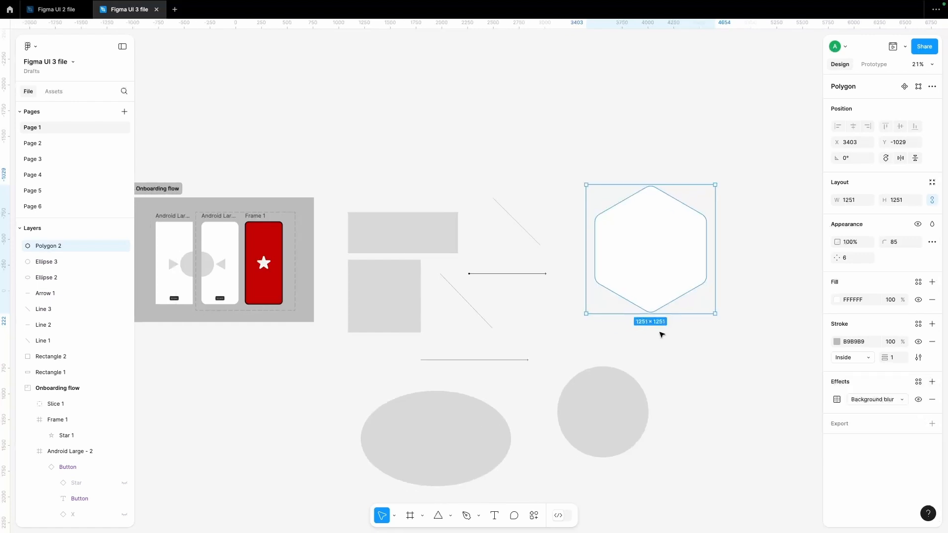
{"action": "scroll", "coordinate": [662, 335], "scroll_direction": "left", "scroll_amount": 1}
{"action": "left_click", "coordinate": [662, 335]}
{"action": "left_click", "coordinate": [663, 261]}
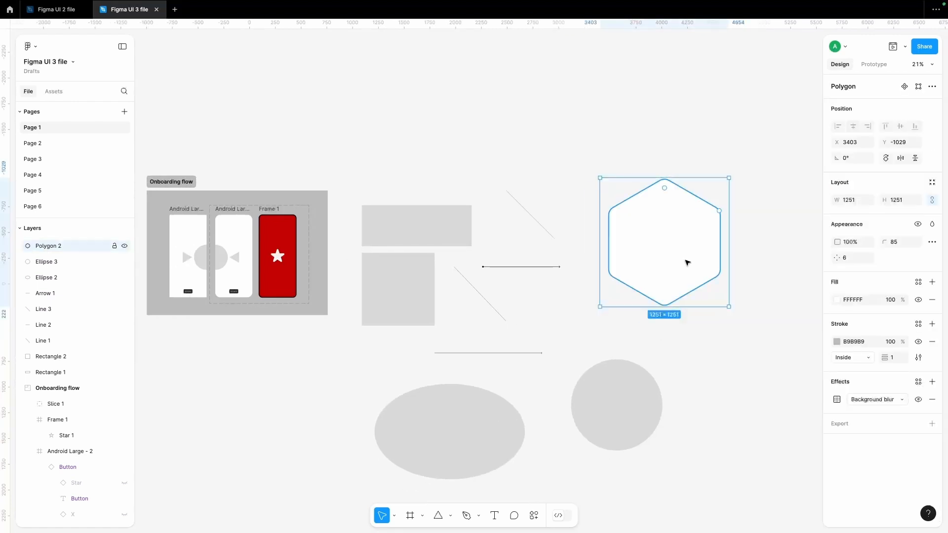
Step: Move the hexagon over the arrow and diagonal lines, and lower its fill opacity to 8%
{"action": "left_click_drag", "start_coordinate": [661, 263], "coordinate": [571, 272]}
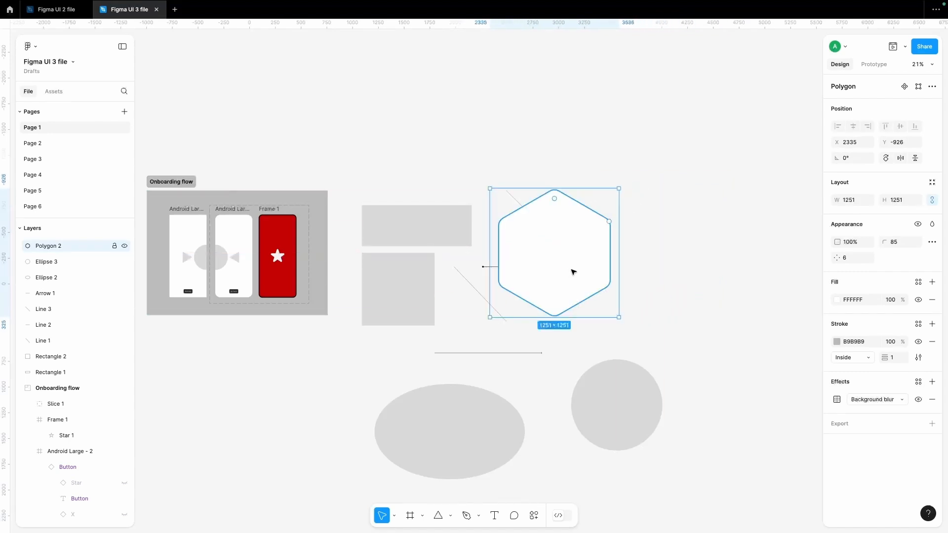
{"action": "left_click", "coordinate": [895, 300]}
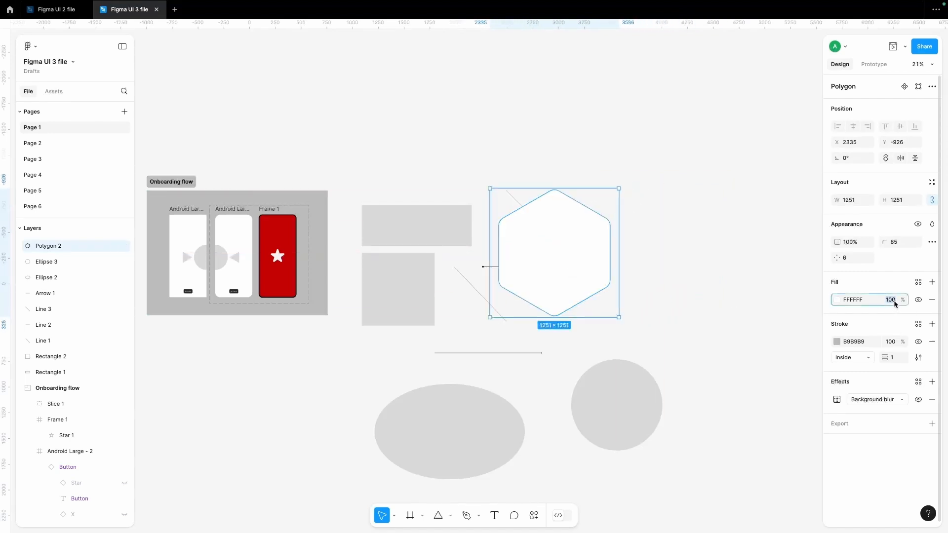
{"action": "type", "text": "90"}
{"action": "key", "text": "Return"}
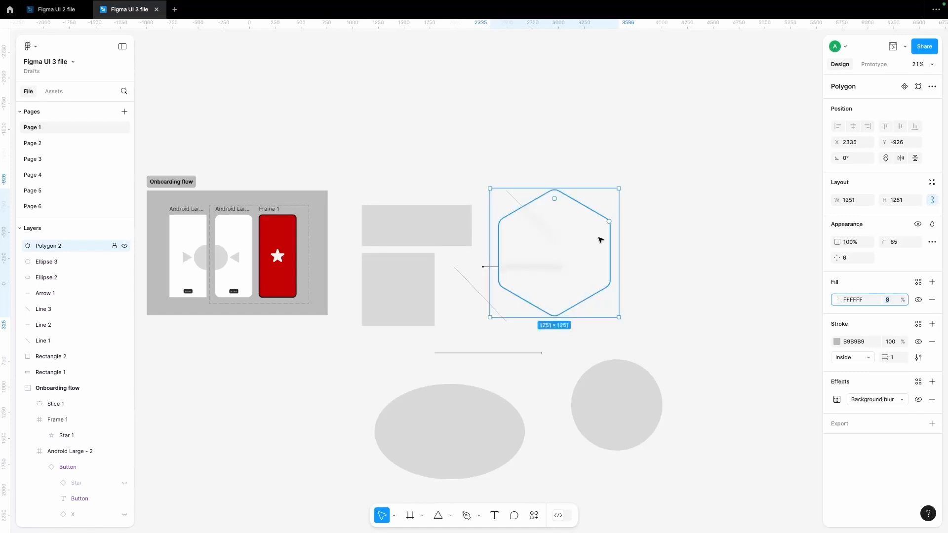
Step: Move the hexagon over the two grey rectangles to show the background blur, at about X 1270, Y -1007
{"action": "scroll", "coordinate": [548, 271], "scroll_direction": "up", "scroll_amount": 3}
{"action": "left_click_drag", "start_coordinate": [558, 258], "coordinate": [449, 251]}
{"action": "scroll", "coordinate": [449, 251], "scroll_direction": "left", "scroll_amount": 5}
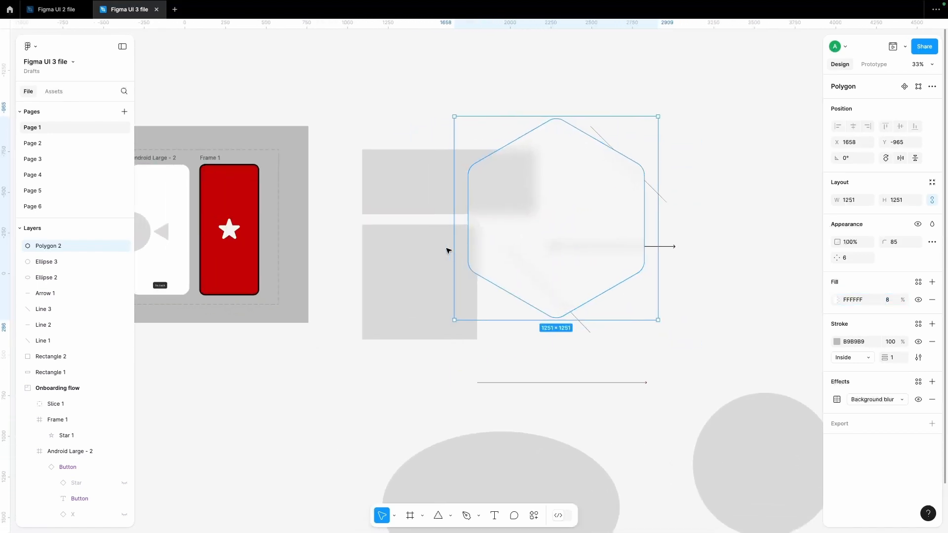
{"action": "left_click_drag", "start_coordinate": [603, 243], "coordinate": [559, 237]}
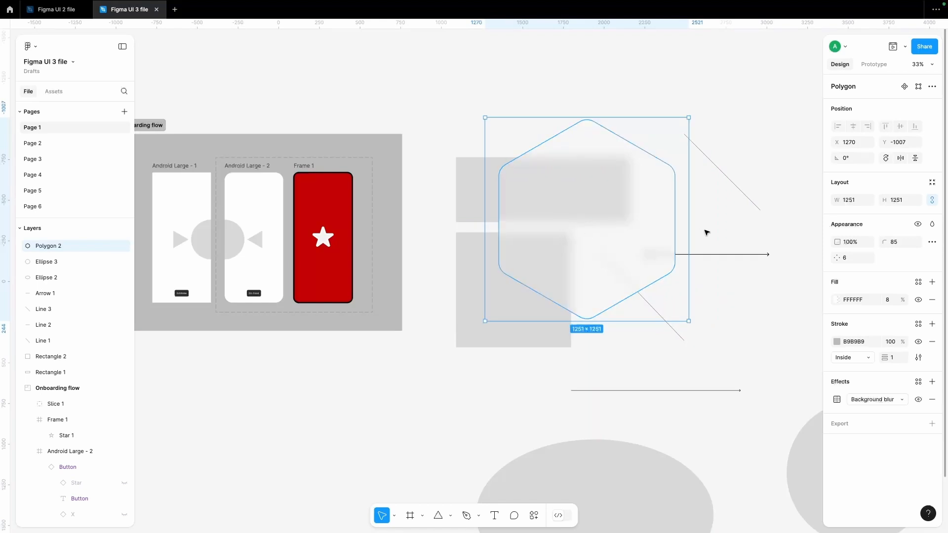
Step: Change the hexagon's fill colour to black 000000, keeping the 8% opacity
{"action": "left_click", "coordinate": [836, 300]}
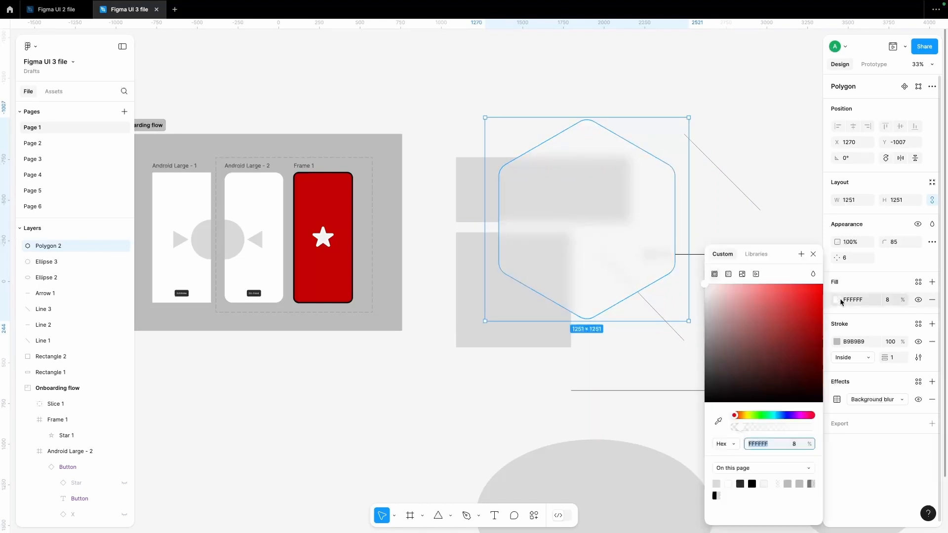
{"action": "left_click", "coordinate": [745, 330]}
{"action": "left_click_drag", "start_coordinate": [732, 353], "coordinate": [665, 436]}
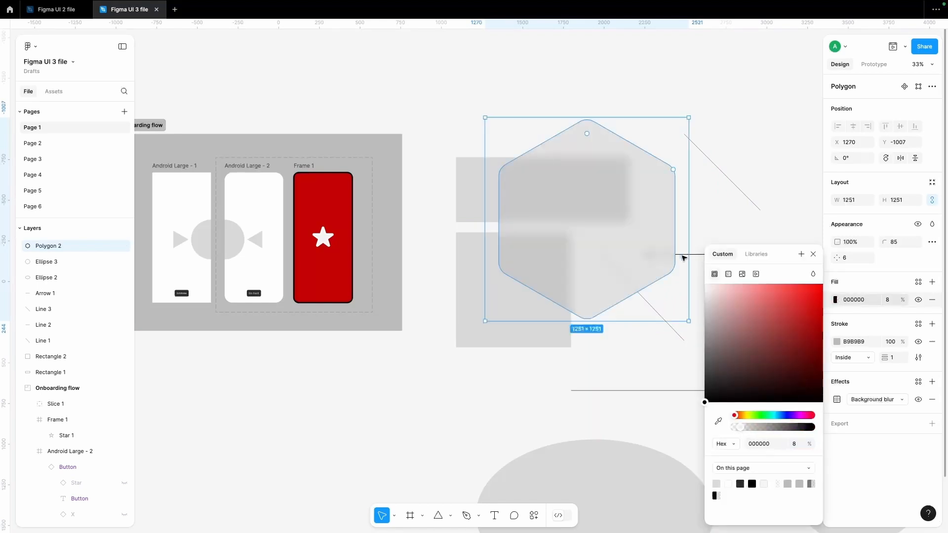
{"action": "left_click", "coordinate": [813, 253]}
Step: Move the hexagon off the rectangles and lines to the empty area beside the arrow, at about X 2961, Y -926
{"action": "left_click_drag", "start_coordinate": [602, 232], "coordinate": [662, 225]}
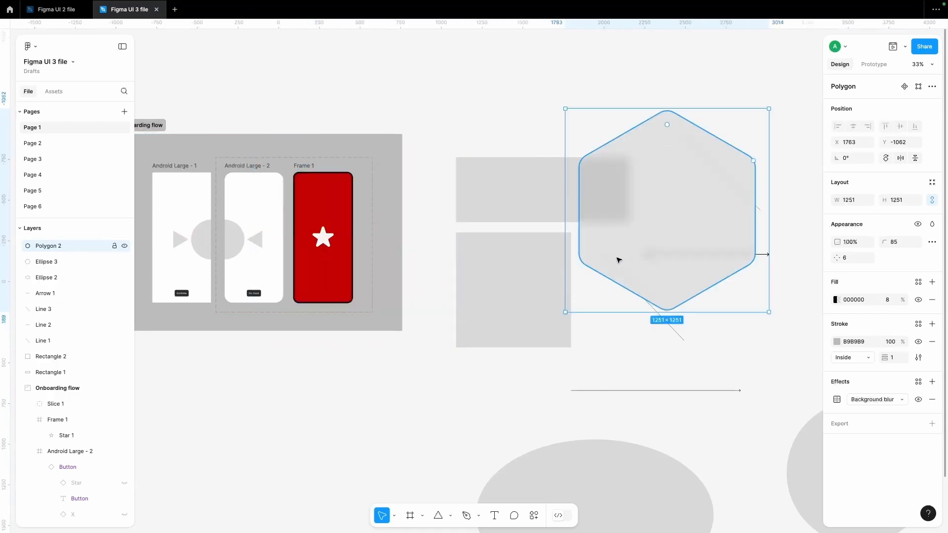
{"action": "left_click", "coordinate": [800, 361]}
{"action": "left_click", "coordinate": [678, 252]}
{"action": "scroll", "coordinate": [678, 252], "scroll_direction": "right", "scroll_amount": 2}
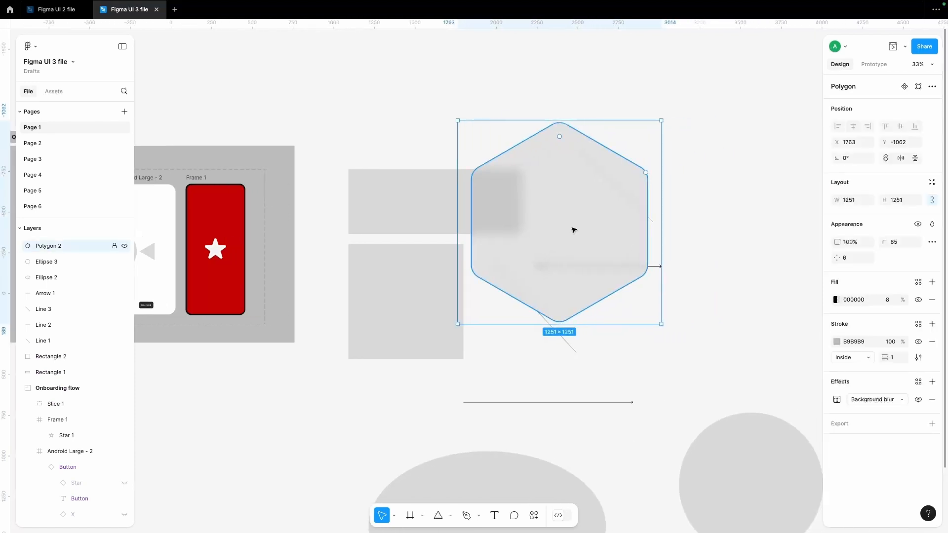
{"action": "left_click_drag", "start_coordinate": [574, 230], "coordinate": [766, 250]}
{"action": "scroll", "coordinate": [766, 250], "scroll_direction": "right", "scroll_amount": 2}
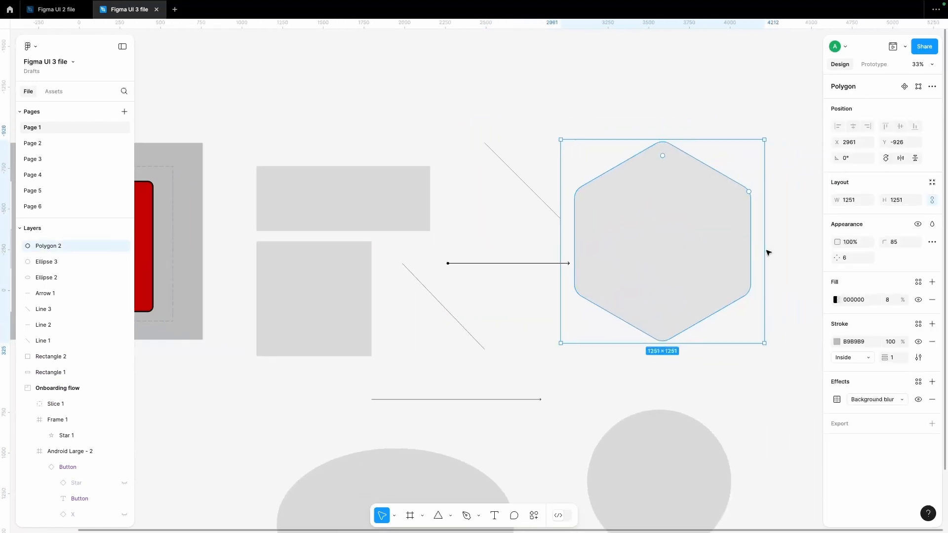
Step: Set the hexagon's effect to drop shadow and its fill colour to white FFFFFF
{"action": "left_click", "coordinate": [866, 399]}
{"action": "left_click", "coordinate": [875, 377]}
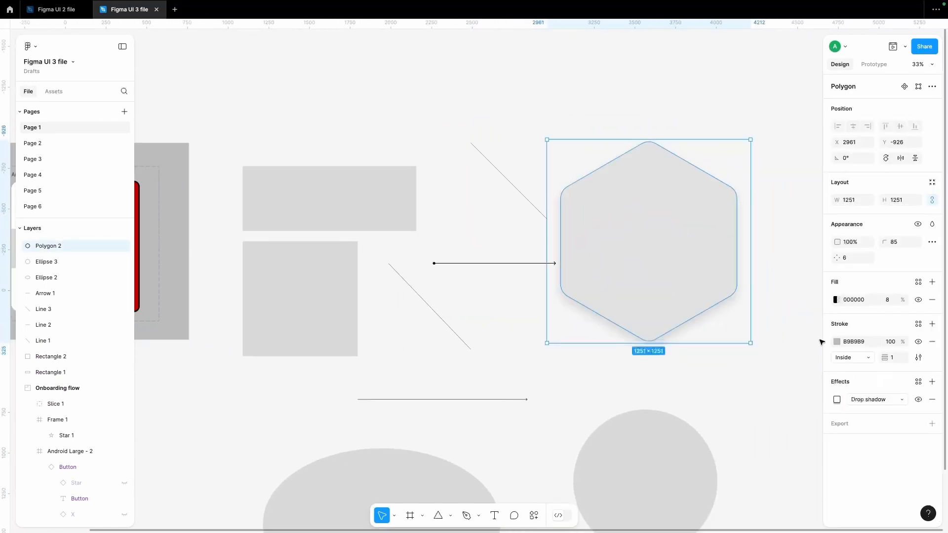
{"action": "left_click", "coordinate": [836, 299]}
{"action": "left_click_drag", "start_coordinate": [789, 333], "coordinate": [631, 261]}
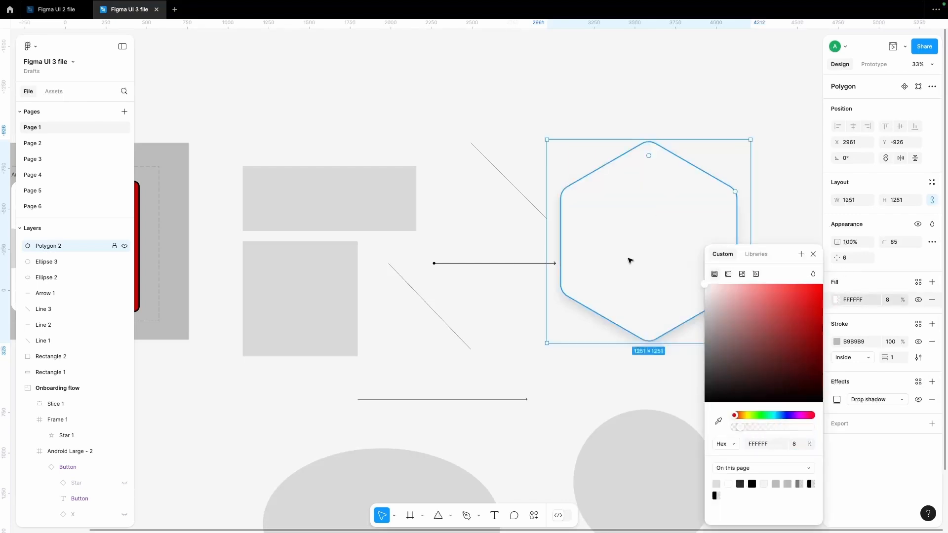
{"action": "left_click", "coordinate": [598, 384]}
{"action": "scroll", "coordinate": [634, 290], "scroll_direction": "down", "scroll_amount": 3, "text": "ctrl"}
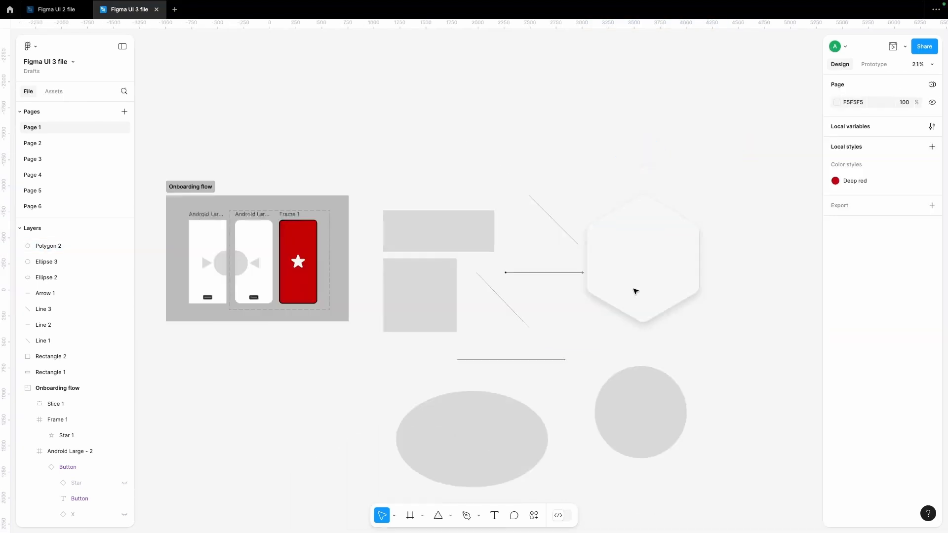
Step: Draw a star about 1072 × 1072 in the empty canvas area beyond the hexagon
{"action": "left_click", "coordinate": [450, 516]}
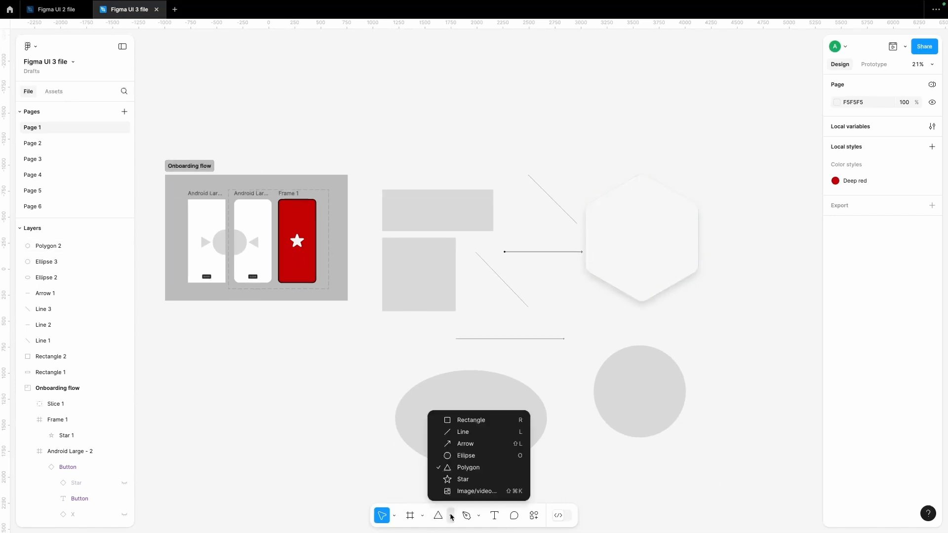
{"action": "left_click", "coordinate": [460, 479]}
{"action": "scroll", "coordinate": [690, 326], "scroll_direction": "right", "scroll_amount": 5}
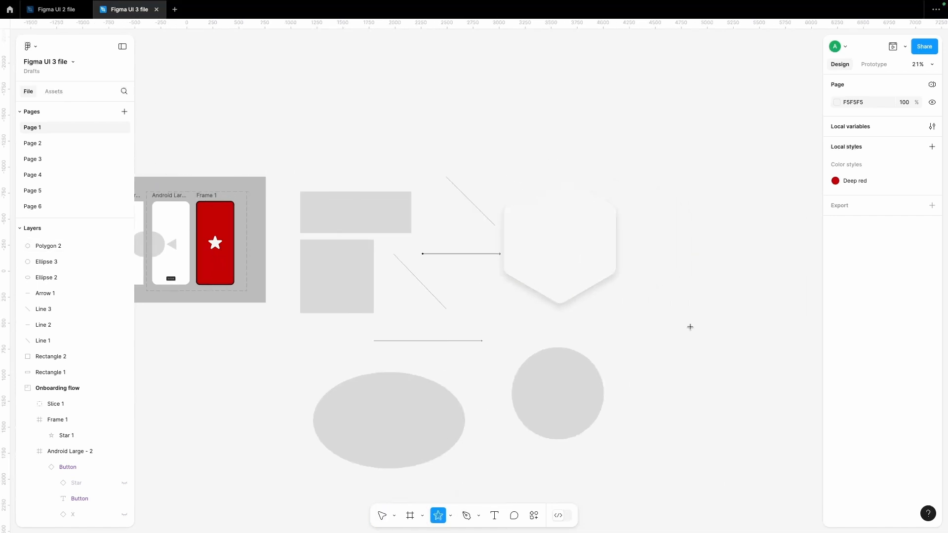
{"action": "left_click_drag", "start_coordinate": [651, 254], "coordinate": [763, 364]}
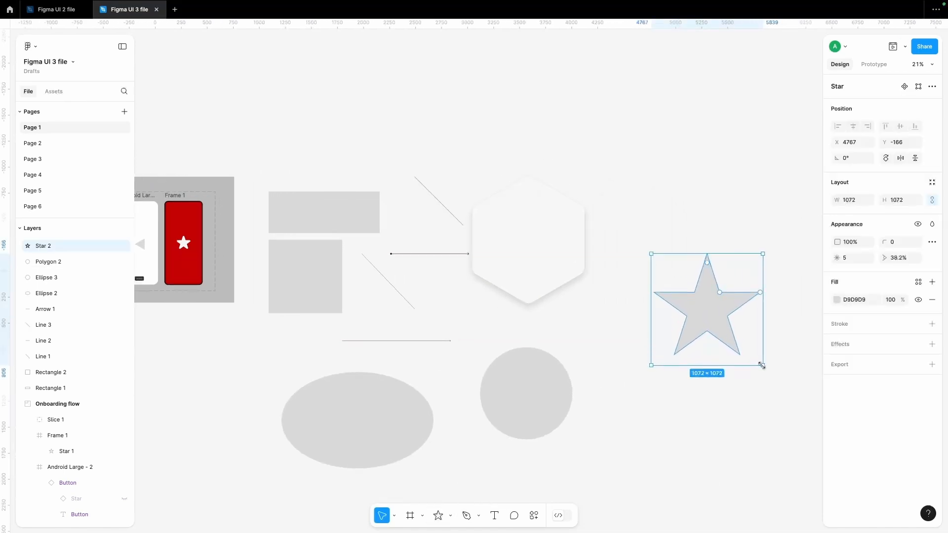
{"action": "scroll", "coordinate": [764, 359], "scroll_direction": "right", "scroll_amount": 1}
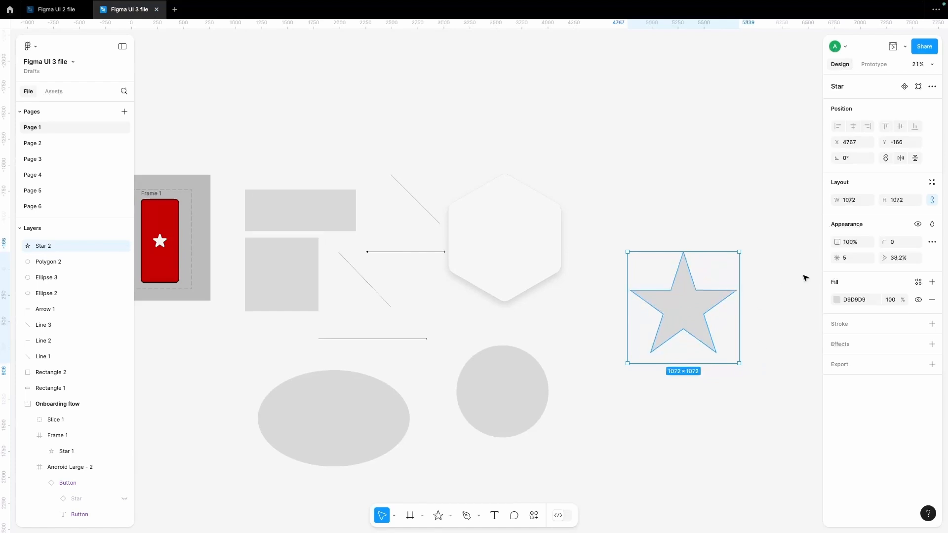
Step: Set the new star's point count to 4
{"action": "left_click", "coordinate": [853, 258]}
{"action": "type", "text": "4"}
{"action": "key", "text": "Return"}
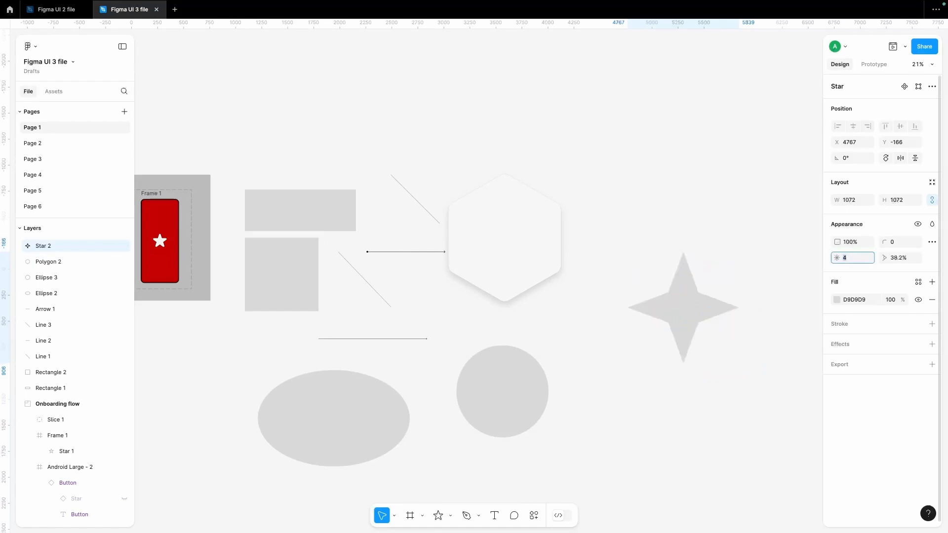
Step: Set the new star's point count to 10
{"action": "type", "text": "3"}
{"action": "key", "text": "Return"}
{"action": "key", "text": "Up"}
{"action": "key", "text": "Up"}
{"action": "key", "text": "Up"}
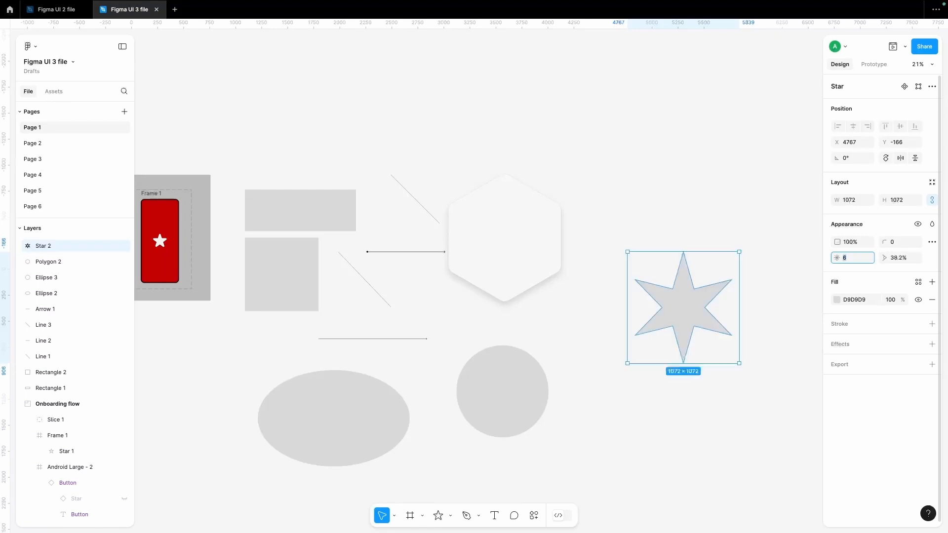
{"action": "key", "text": "Up"}
{"action": "key", "text": "Up"}
{"action": "key", "text": "Up"}
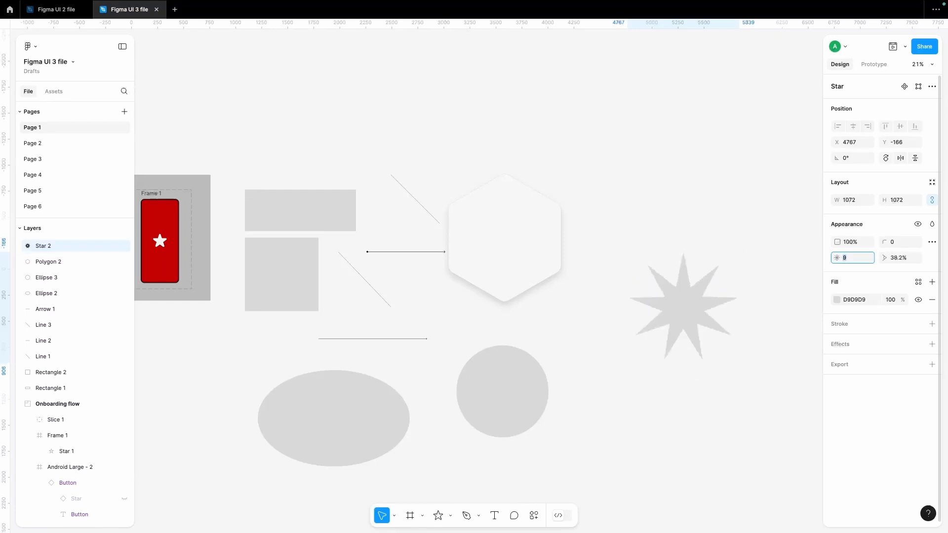
{"action": "key", "text": "Up"}
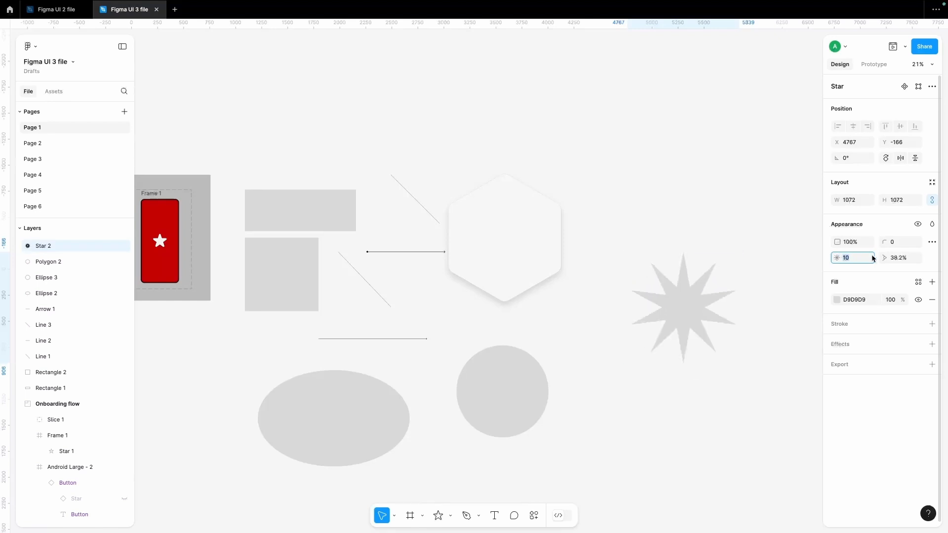
Step: Vary the ten-point star's ratio between deep and shallow points, finishing at 87.2%
{"action": "left_click", "coordinate": [899, 259]}
{"action": "key", "text": "Down"}
{"action": "key", "text": "shift+Up"}
{"action": "key", "text": "shift+Up"}
{"action": "key", "text": "shift+Up"}
{"action": "key", "text": "shift+Up"}
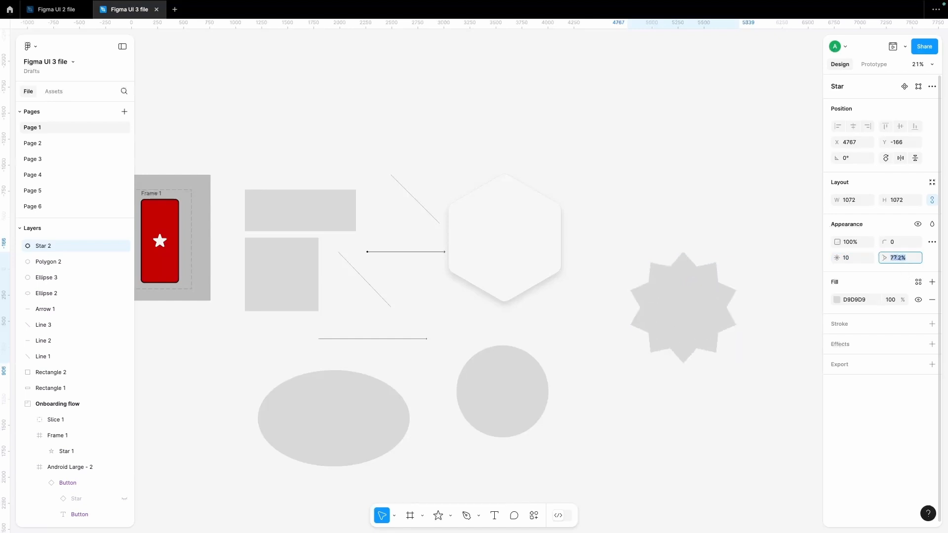
{"action": "key", "text": "shift+Down"}
{"action": "key", "text": "shift+Down"}
{"action": "key", "text": "shift+Down"}
{"action": "key", "text": "shift+Down"}
{"action": "key", "text": "shift+Down"}
{"action": "key", "text": "shift+Down"}
{"action": "key", "text": "shift+Down"}
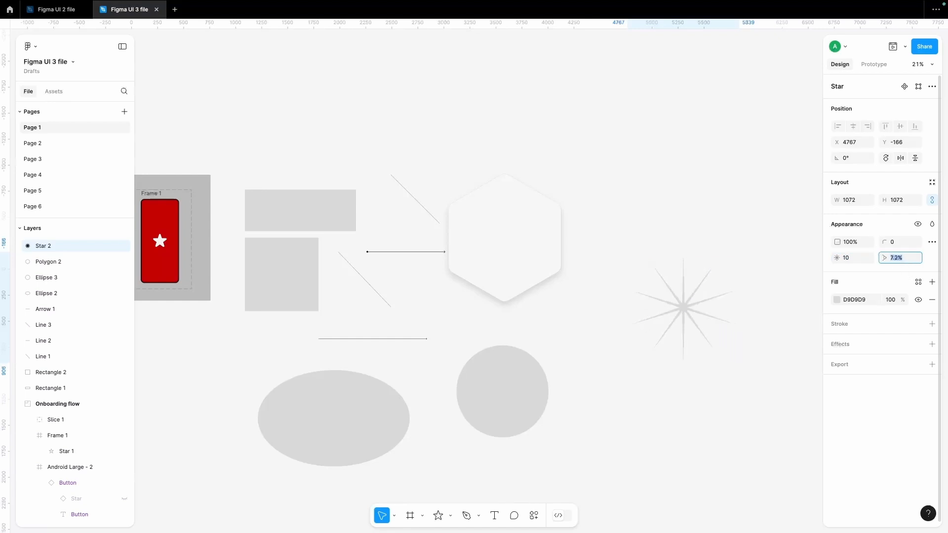
{"action": "key", "text": "shift+Up"}
{"action": "key", "text": "shift+Up"}
{"action": "key", "text": "shift+Up"}
{"action": "key", "text": "shift+Up"}
{"action": "key", "text": "shift+Up"}
{"action": "key", "text": "shift+Up"}
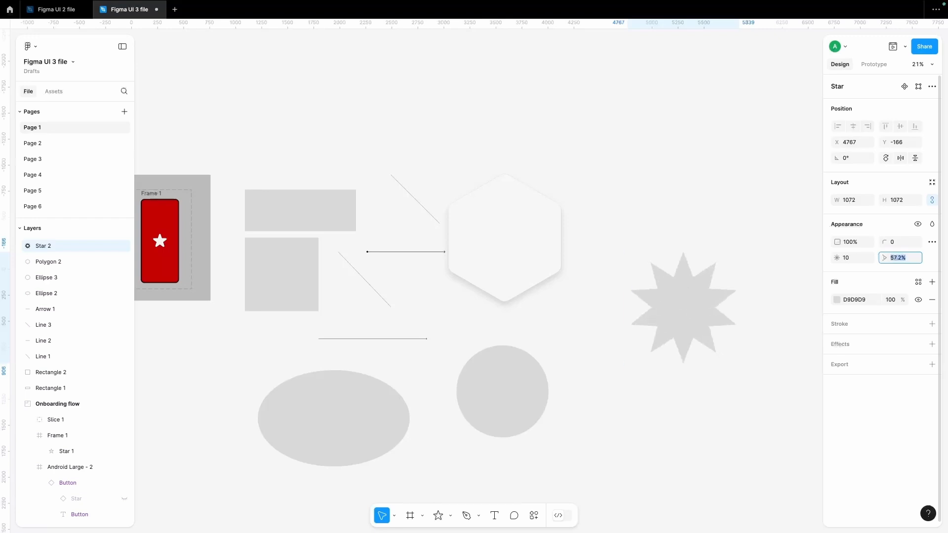
{"action": "key", "text": "shift+Up"}
{"action": "key", "text": "shift+Up"}
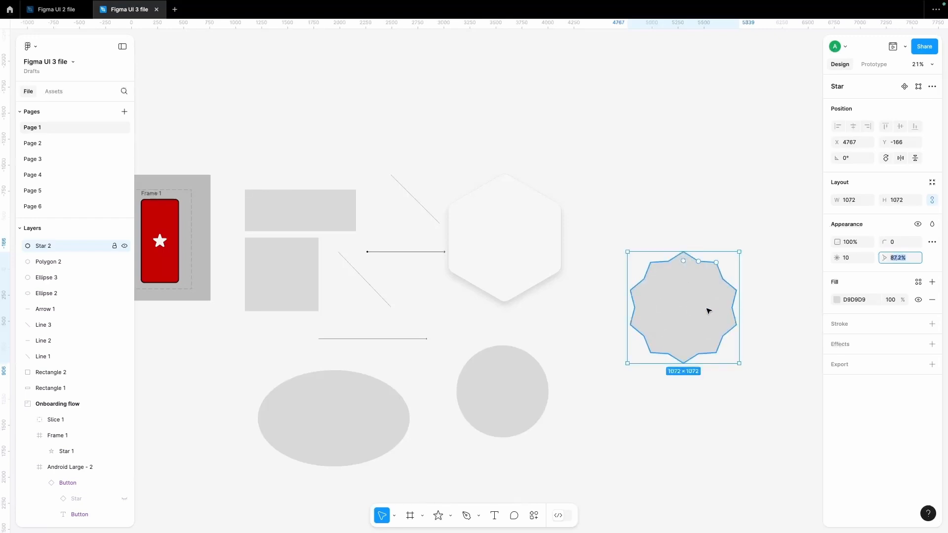
Step: Round the ten-point star's corners with a corner radius of 120
{"action": "left_click", "coordinate": [764, 330]}
{"action": "left_click", "coordinate": [700, 326]}
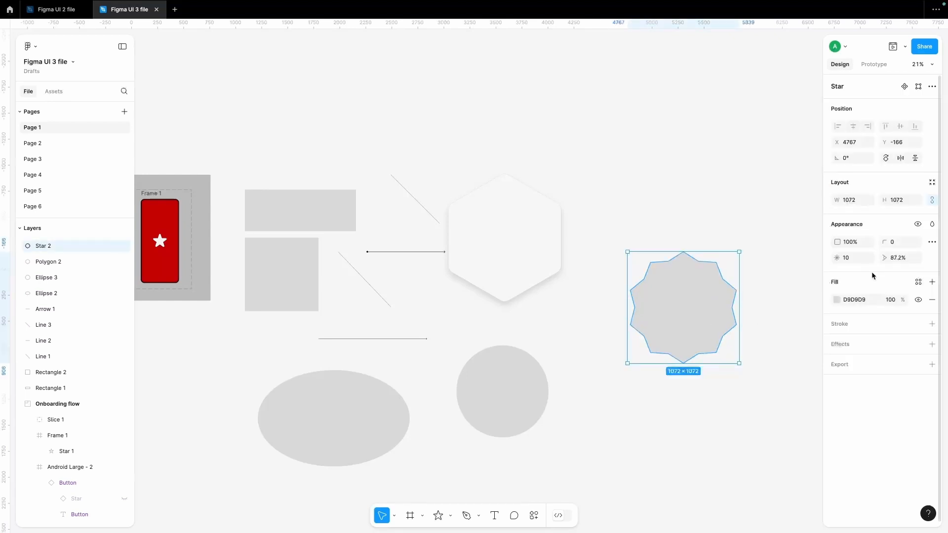
{"action": "left_click", "coordinate": [898, 246]}
{"action": "type", "text": "16"}
{"action": "key", "text": "Return"}
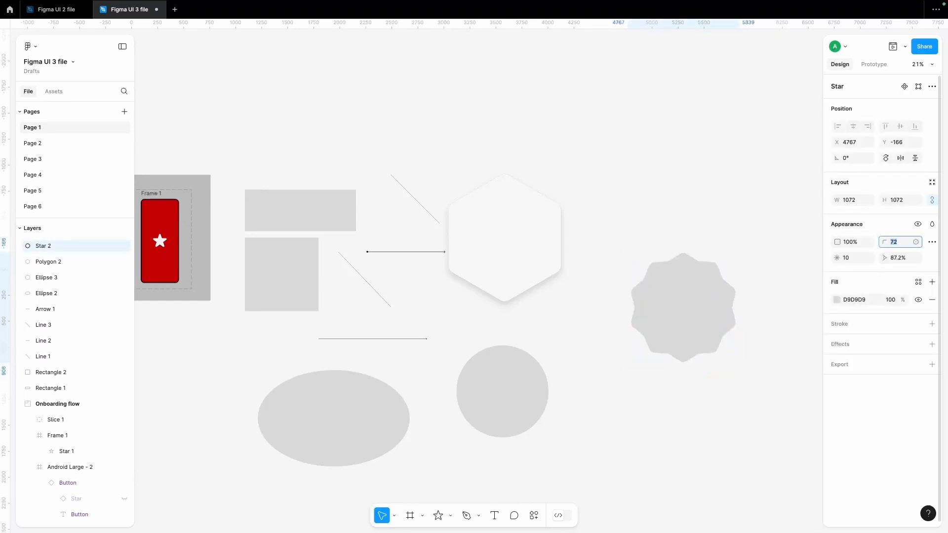
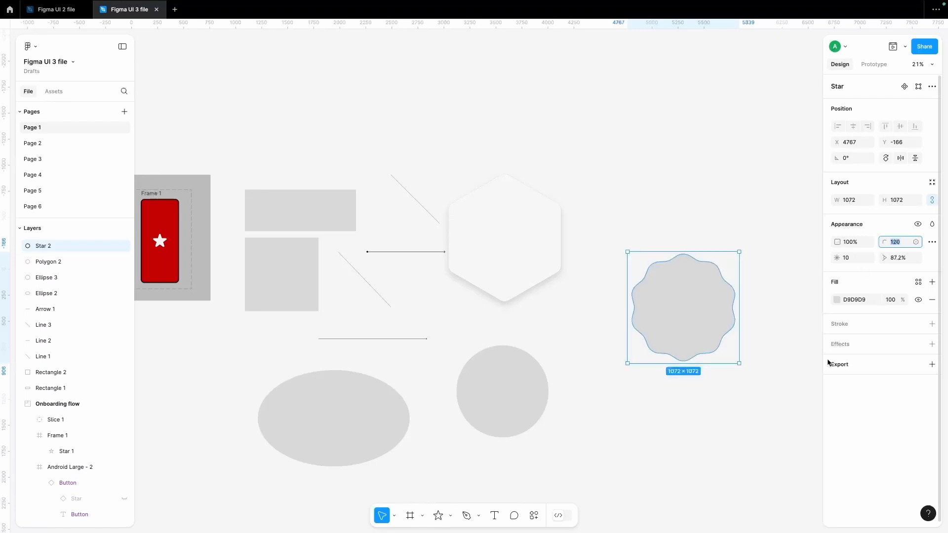
{"action": "left_click", "coordinate": [512, 262]}
{"action": "scroll", "coordinate": [386, 278], "scroll_direction": "left", "scroll_amount": 1}
{"action": "scroll", "coordinate": [386, 278], "scroll_direction": "left", "scroll_amount": 1}
{"action": "scroll", "coordinate": [386, 277], "scroll_direction": "up", "scroll_amount": 1}
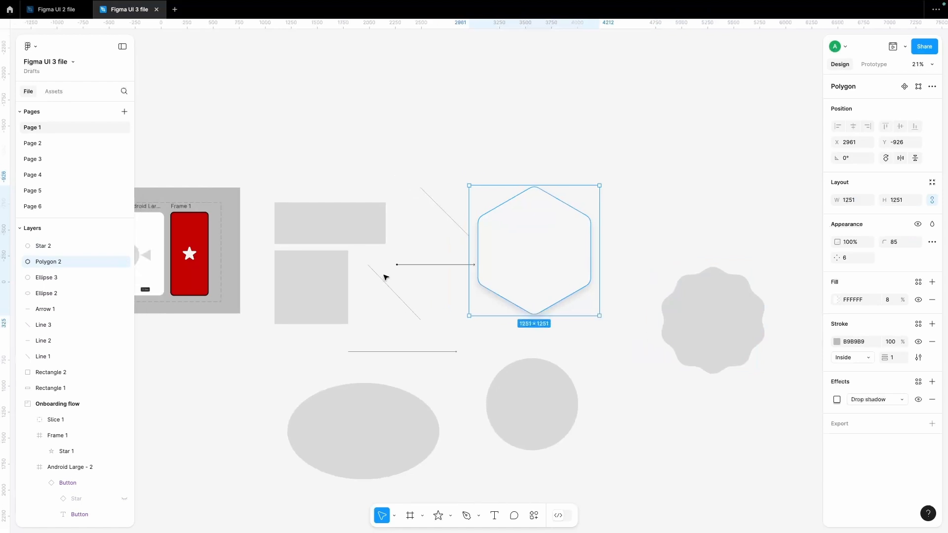
{"action": "scroll", "coordinate": [593, 358], "scroll_direction": "down", "scroll_amount": 2}
{"action": "scroll", "coordinate": [593, 357], "scroll_direction": "right", "scroll_amount": 1}
{"action": "left_click", "coordinate": [593, 358]}
{"action": "scroll", "coordinate": [645, 280], "scroll_direction": "right", "scroll_amount": 1}
{"action": "scroll", "coordinate": [646, 280], "scroll_direction": "down", "scroll_amount": 1}
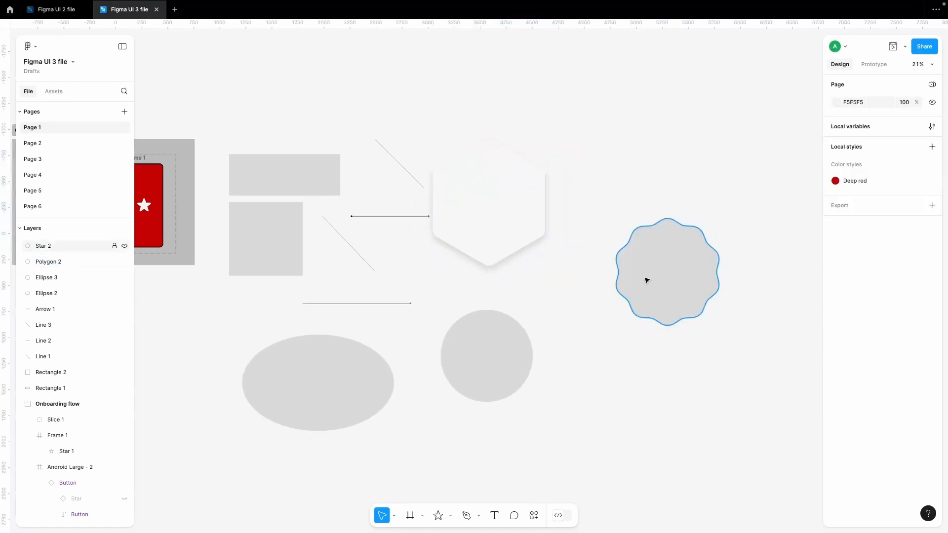
{"action": "left_click", "coordinate": [650, 277]}
{"action": "scroll", "coordinate": [649, 277], "scroll_direction": "down", "scroll_amount": 1}
{"action": "scroll", "coordinate": [650, 277], "scroll_direction": "left", "scroll_amount": 1}
Step: Import the mobile-phone video call JPG from Downloads and place it on the canvas at the lower edge of the circle
{"action": "left_click", "coordinate": [451, 515]}
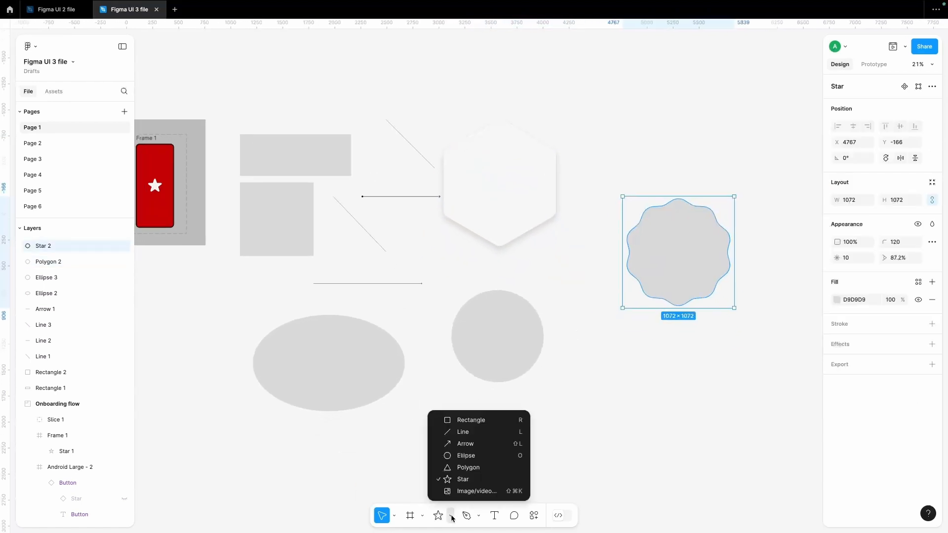
{"action": "left_click", "coordinate": [464, 492]}
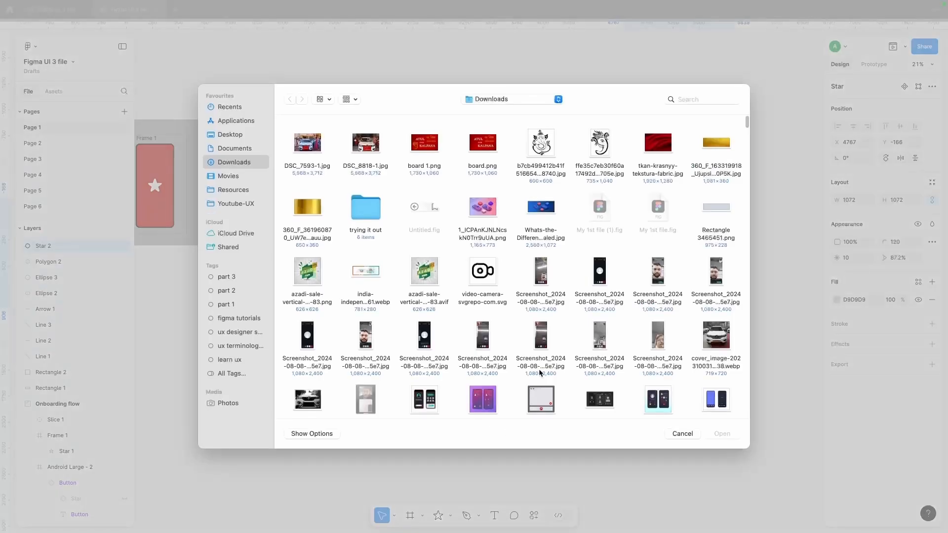
{"action": "scroll", "coordinate": [366, 317], "scroll_direction": "down", "scroll_amount": 6}
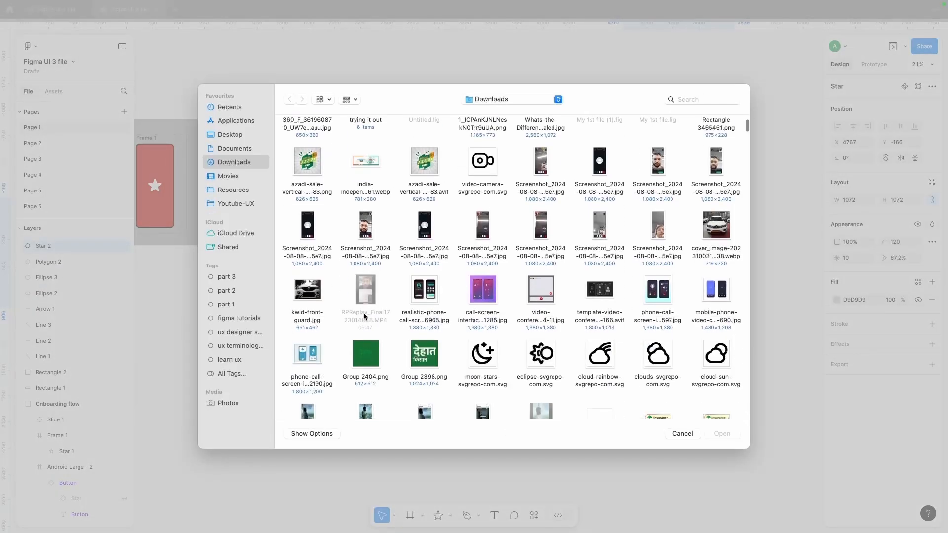
{"action": "scroll", "coordinate": [575, 251], "scroll_direction": "down", "scroll_amount": 2}
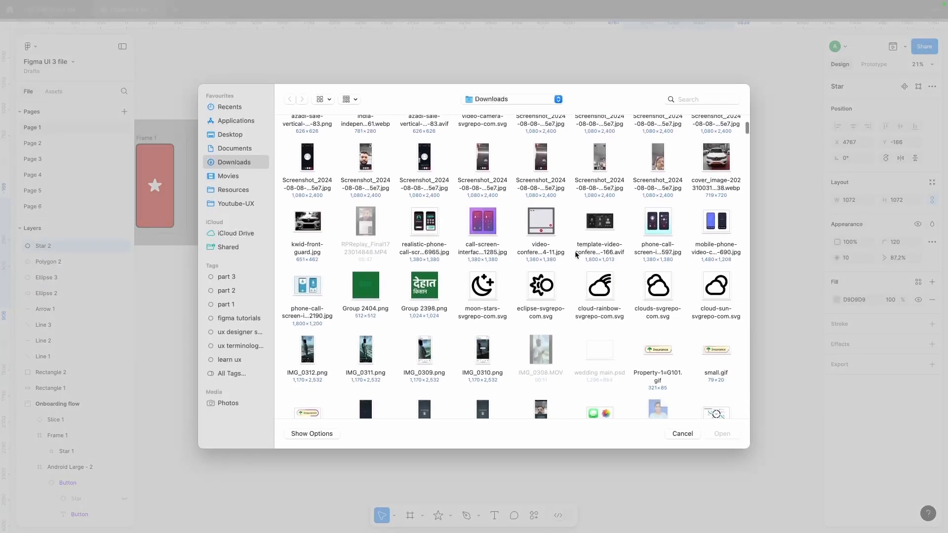
{"action": "left_click", "coordinate": [719, 181]}
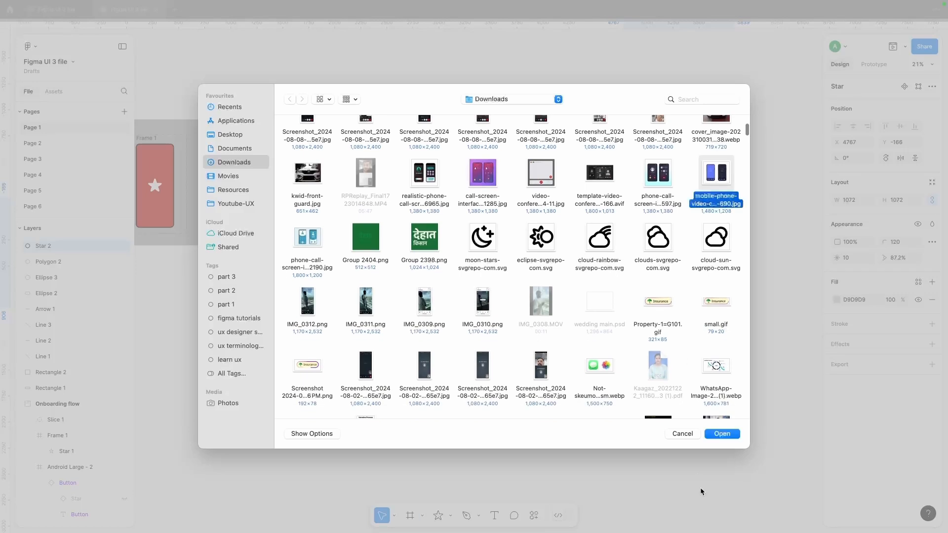
{"action": "left_click", "coordinate": [722, 434]}
{"action": "scroll", "coordinate": [590, 406], "scroll_direction": "down", "scroll_amount": 5}
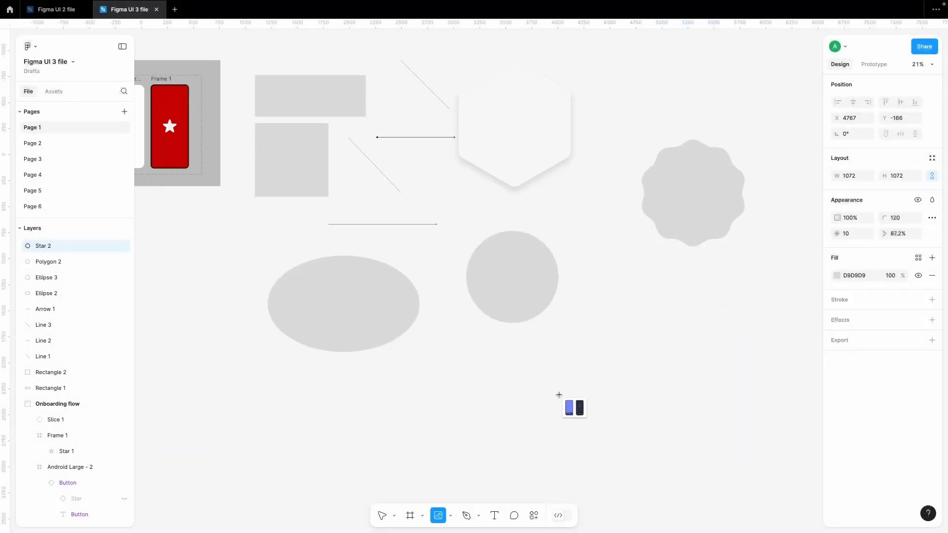
{"action": "left_click", "coordinate": [550, 294]}
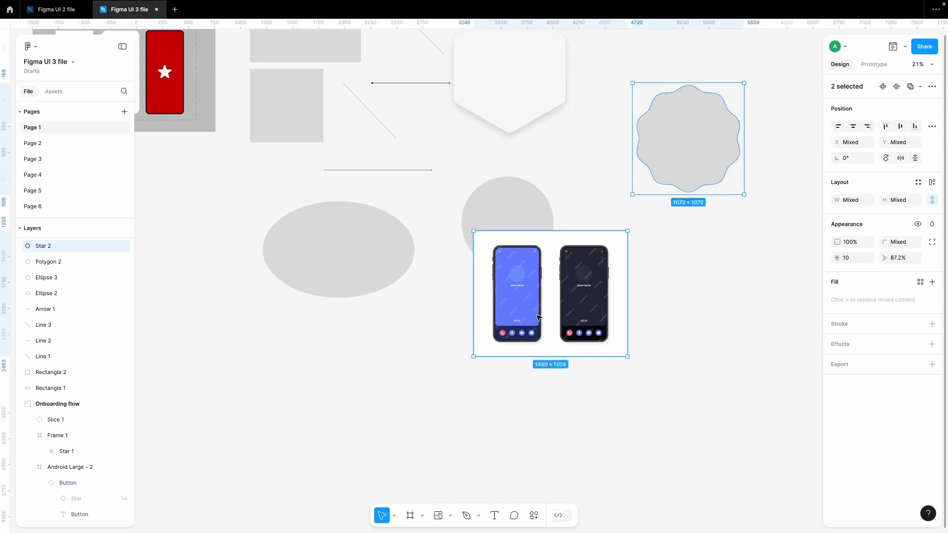
Step: Move the placed image together with the scalloped star clear of the circle, then deselect both
{"action": "left_click_drag", "start_coordinate": [537, 316], "coordinate": [598, 358]}
{"action": "left_click", "coordinate": [609, 199]}
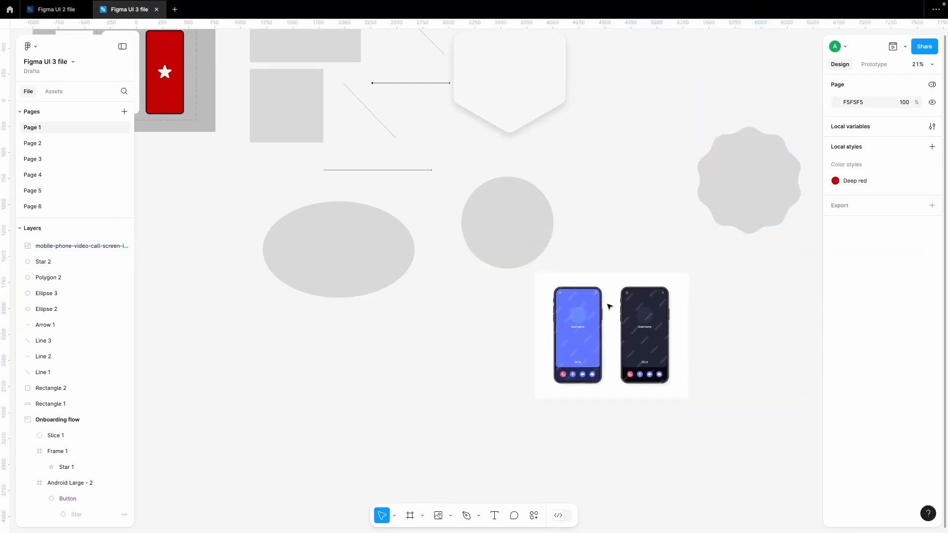
{"action": "left_click", "coordinate": [614, 328]}
{"action": "scroll", "coordinate": [703, 328], "scroll_direction": "right", "scroll_amount": 2}
{"action": "left_click", "coordinate": [709, 329]}
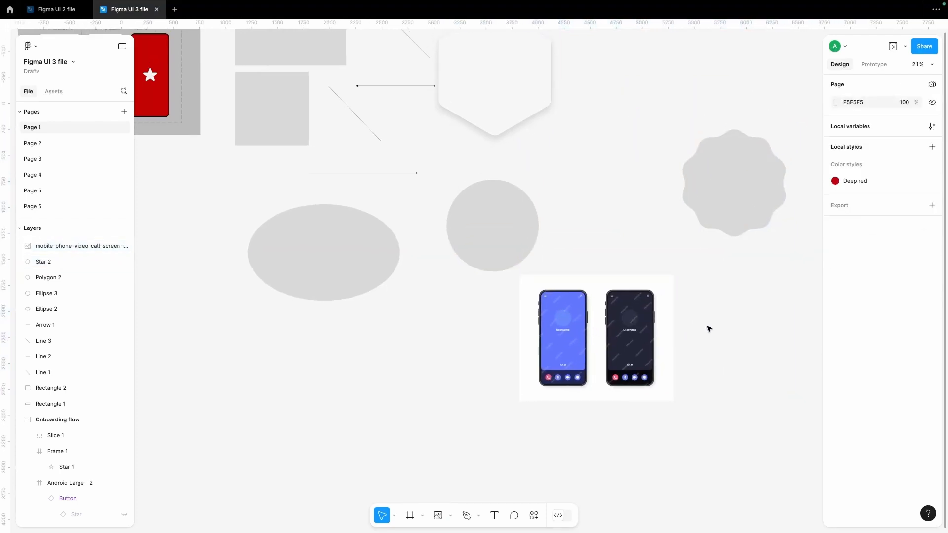
Step: Stretch the phone image's frame horizontally to about 2036 × 1208
{"action": "scroll", "coordinate": [709, 329], "scroll_direction": "down", "scroll_amount": 2}
{"action": "left_click", "coordinate": [673, 356]}
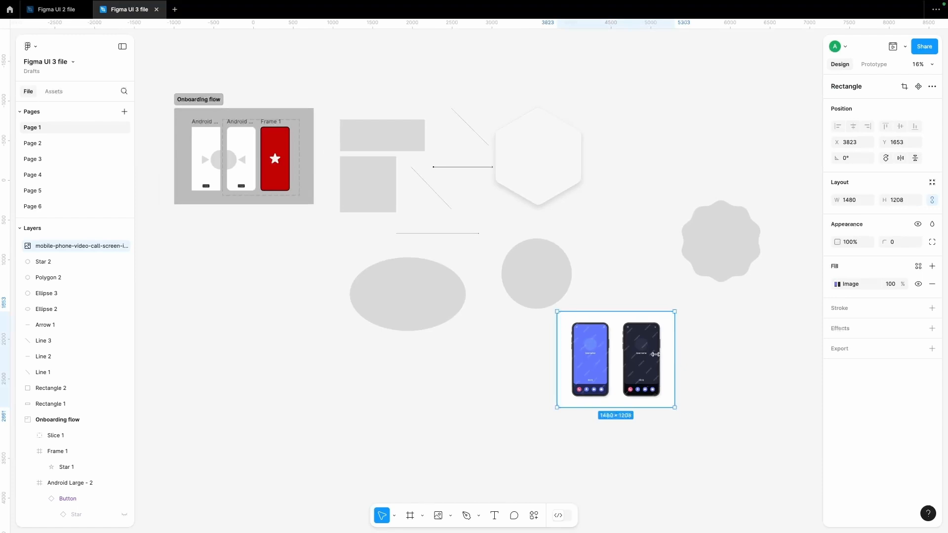
{"action": "left_click_drag", "start_coordinate": [655, 354], "coordinate": [719, 360]}
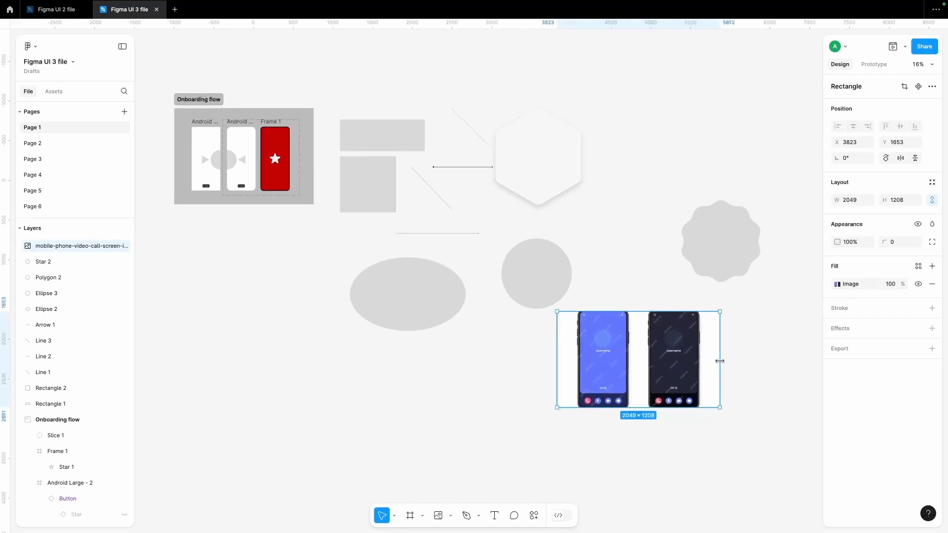
Step: Switch the phone image's fill mode to Crop and enlarge the picture within its frame so the blue phone is partly cut off
{"action": "left_click", "coordinate": [838, 285]}
{"action": "left_click", "coordinate": [731, 319]}
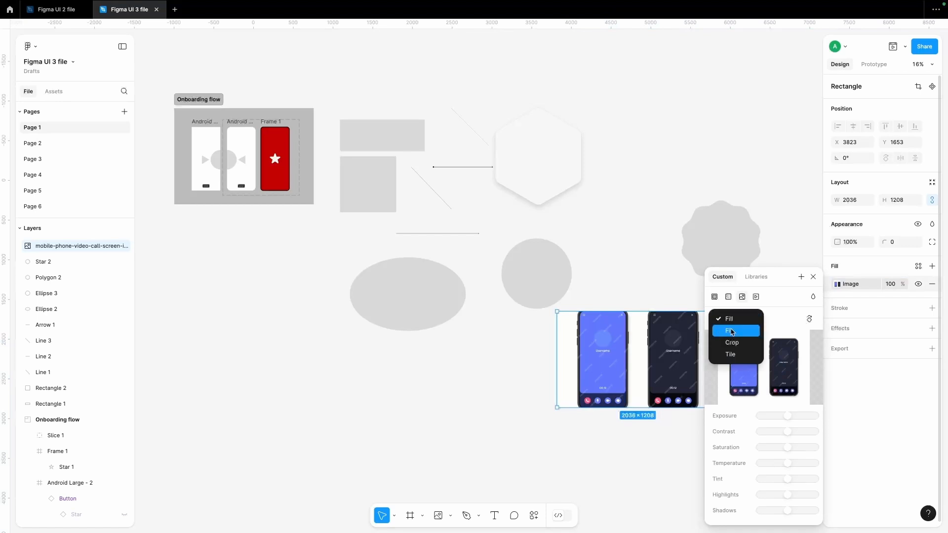
{"action": "left_click", "coordinate": [732, 331]}
{"action": "left_click", "coordinate": [731, 319]}
{"action": "left_click", "coordinate": [730, 329]}
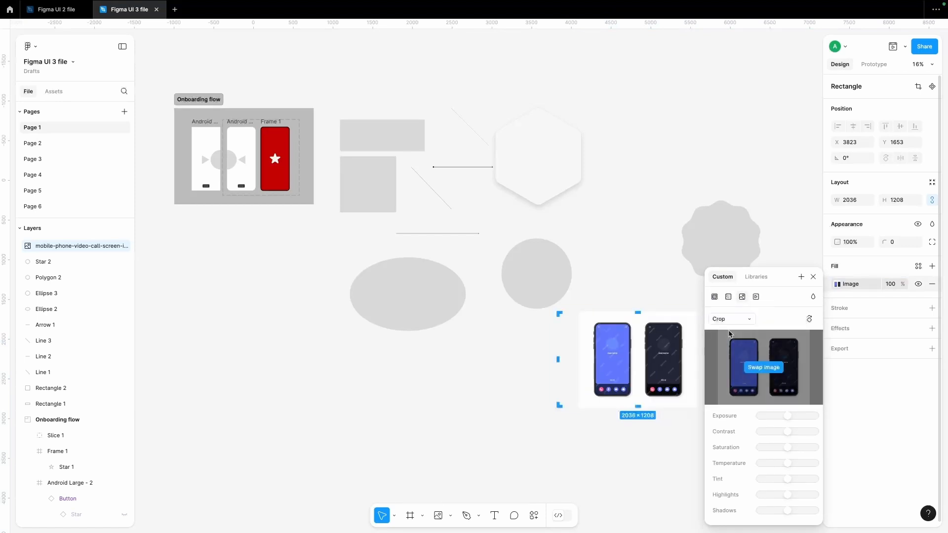
{"action": "left_click_drag", "start_coordinate": [579, 370], "coordinate": [517, 373]}
{"action": "left_click", "coordinate": [605, 445]}
{"action": "left_click", "coordinate": [605, 446]}
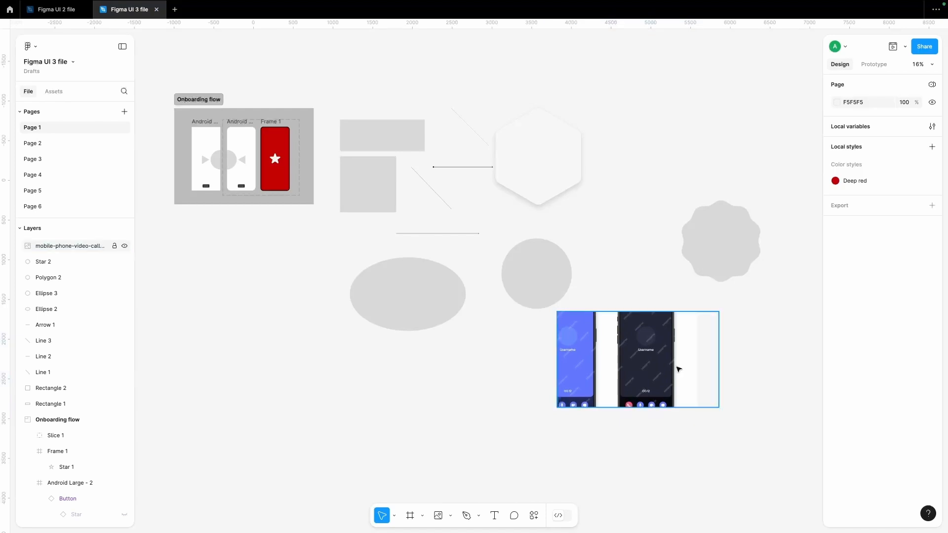
Step: Draw three stacked horizontal lines with the Pen tool in the empty area beyond the hexagon
{"action": "scroll", "coordinate": [678, 368], "scroll_direction": "down", "scroll_amount": 1}
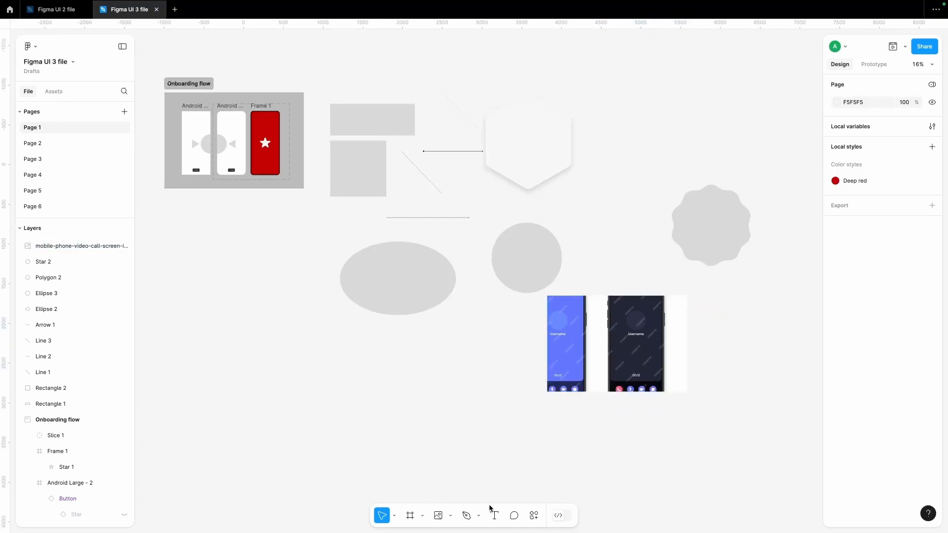
{"action": "left_click", "coordinate": [466, 516]}
{"action": "scroll", "coordinate": [622, 334], "scroll_direction": "up", "scroll_amount": 3}
{"action": "scroll", "coordinate": [622, 334], "scroll_direction": "right", "scroll_amount": 2}
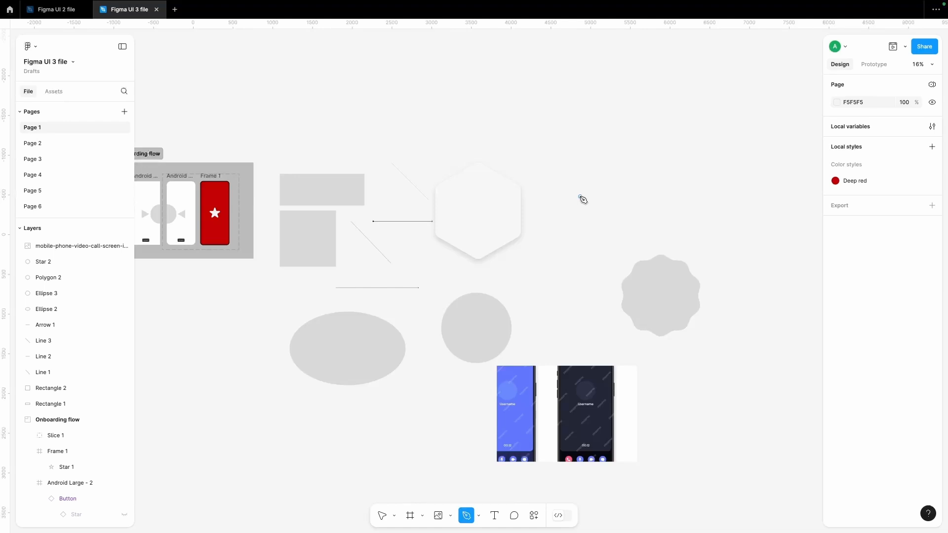
{"action": "scroll", "coordinate": [584, 197], "scroll_direction": "up", "scroll_amount": 3}
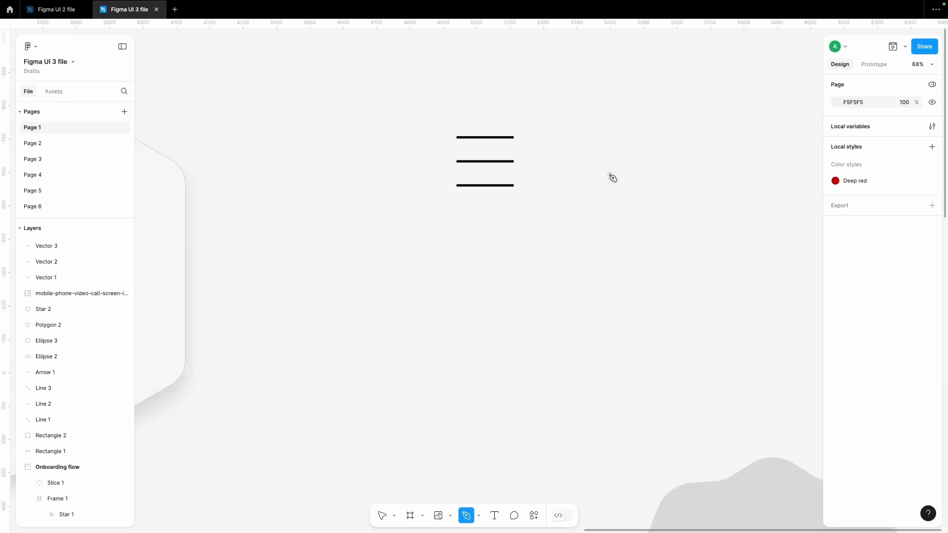
Step: Draw a closed triangle about 327 × 193.5 with the Pen tool beside the three lines, giving it a D9D9D9 fill and no stroke
{"action": "left_click", "coordinate": [610, 175]}
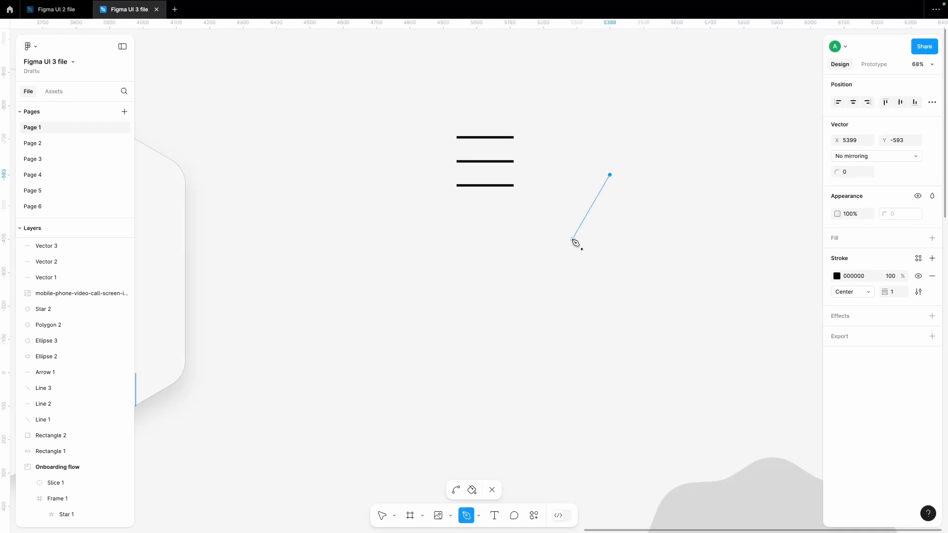
{"action": "left_click", "coordinate": [573, 240]}
{"action": "left_click", "coordinate": [681, 239]}
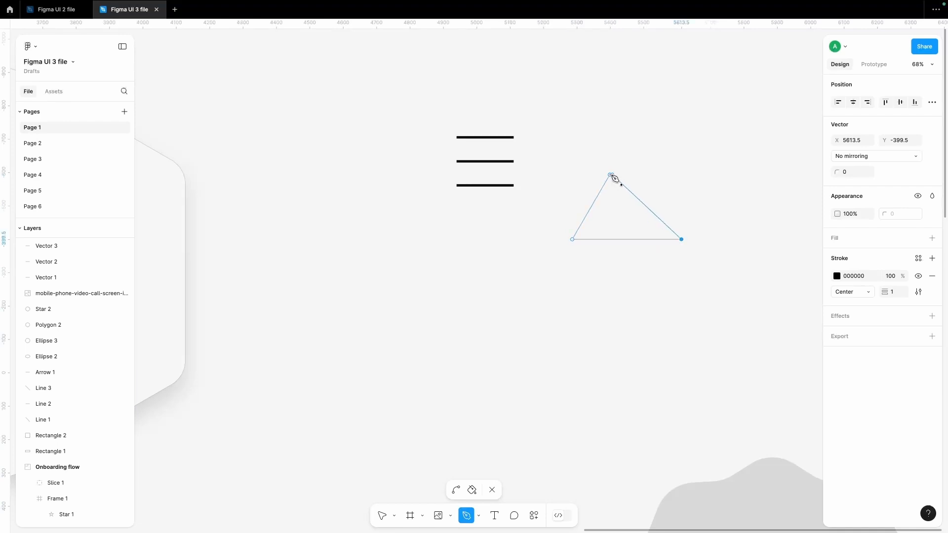
{"action": "left_click", "coordinate": [610, 175]}
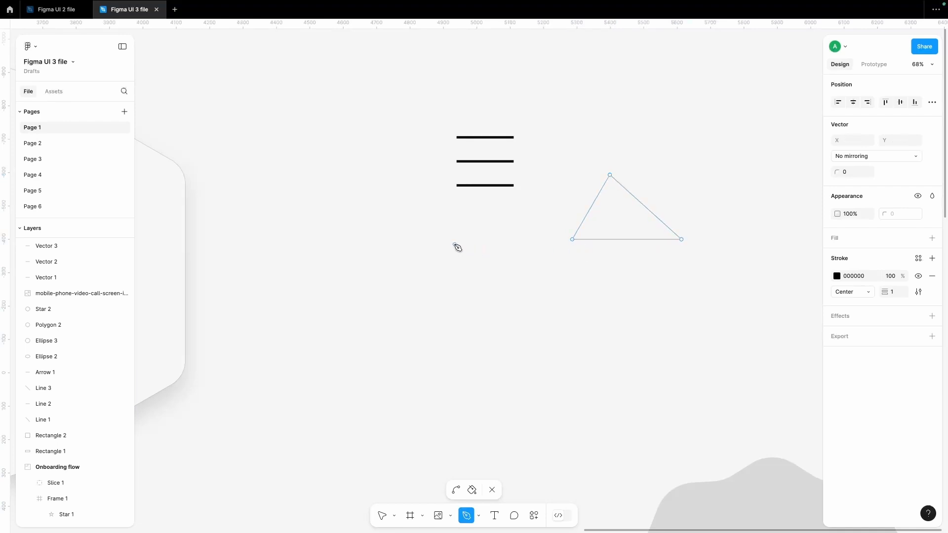
{"action": "key", "text": "Escape"}
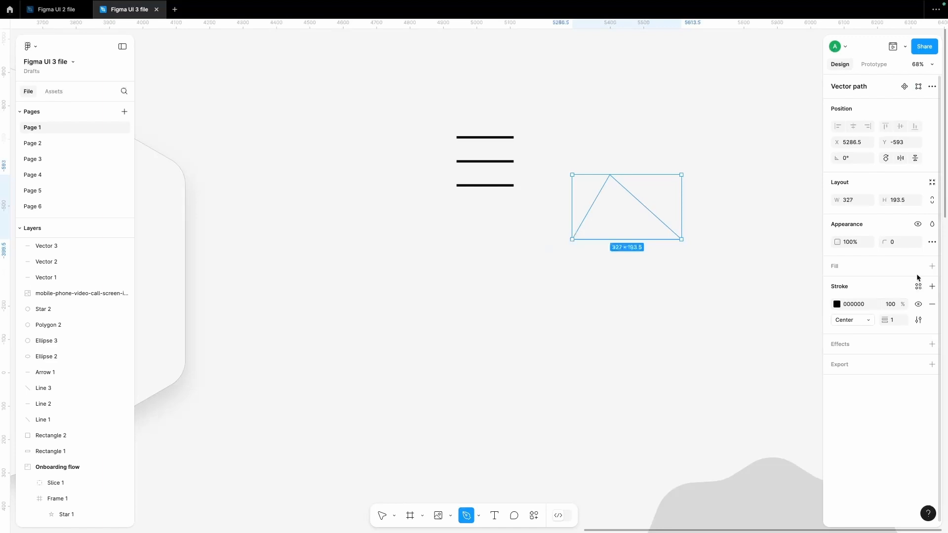
{"action": "left_click", "coordinate": [932, 266]}
{"action": "left_click", "coordinate": [932, 326]}
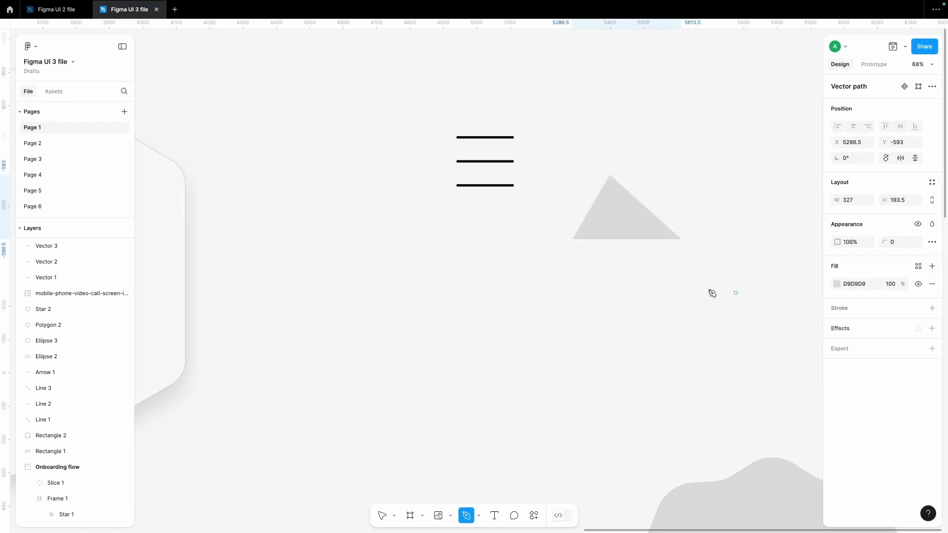
Step: Draw a closed outlined triangle about 383 × 309 with the Pen tool below the grey triangle
{"action": "left_click", "coordinate": [704, 288]}
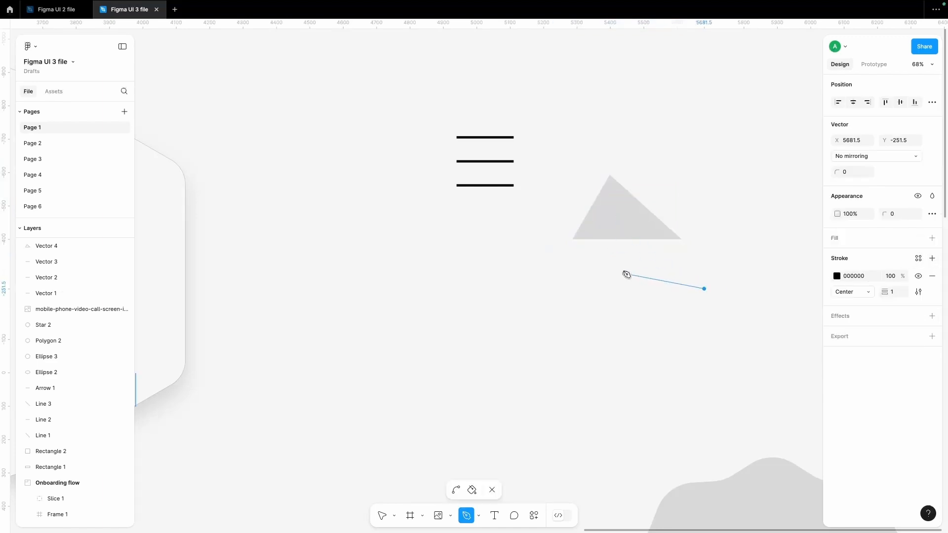
{"action": "left_click", "coordinate": [576, 294]}
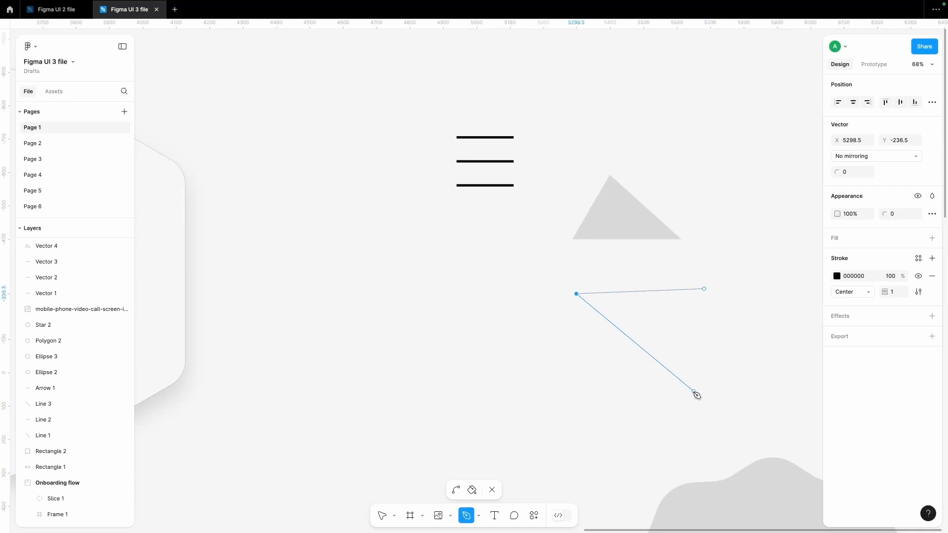
{"action": "left_click", "coordinate": [694, 392]}
{"action": "left_click", "coordinate": [705, 289]}
{"action": "key", "text": "Escape"}
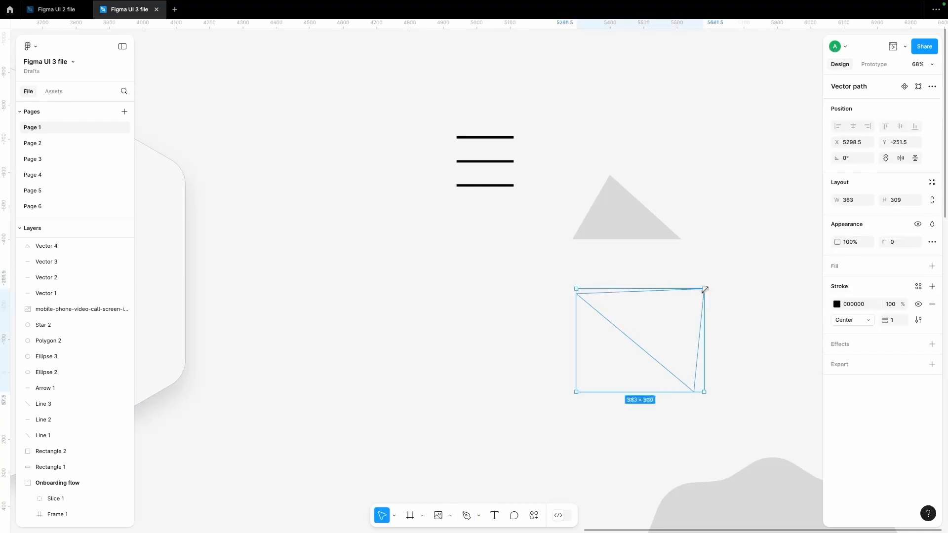
{"action": "left_click", "coordinate": [736, 286]}
{"action": "scroll", "coordinate": [736, 285], "scroll_direction": "down", "scroll_amount": 5}
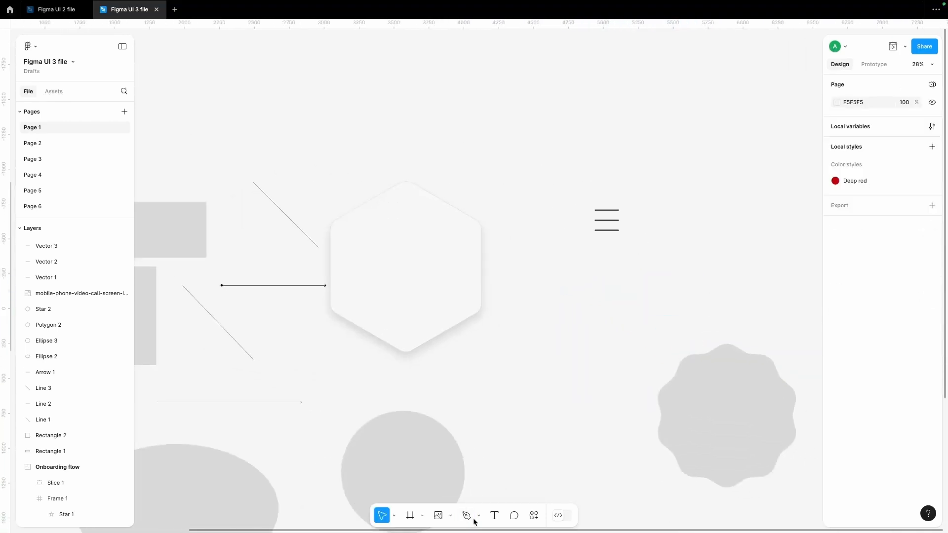
Step: Draw a straight horizontal line about 795.5 wide with the Pen tool below the three stacked lines
{"action": "left_click", "coordinate": [466, 517]}
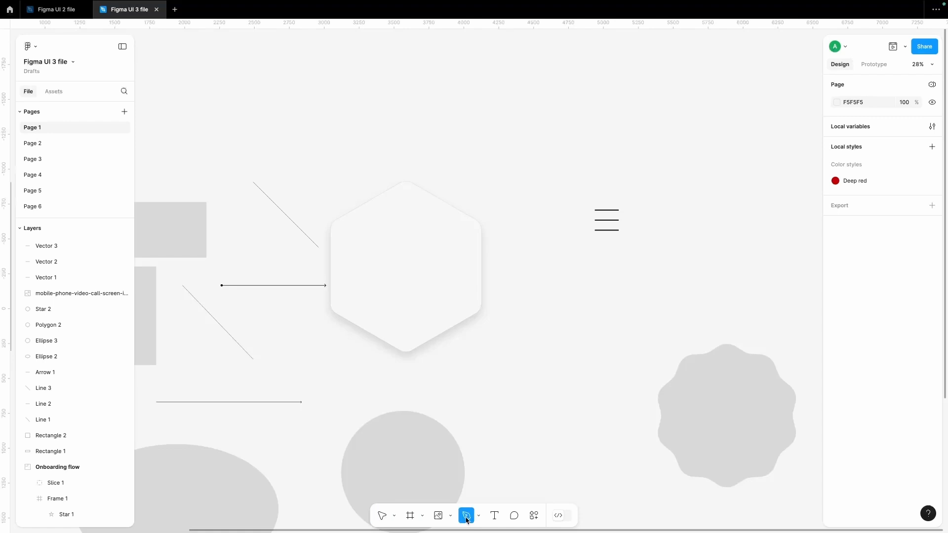
{"action": "left_click", "coordinate": [587, 294]}
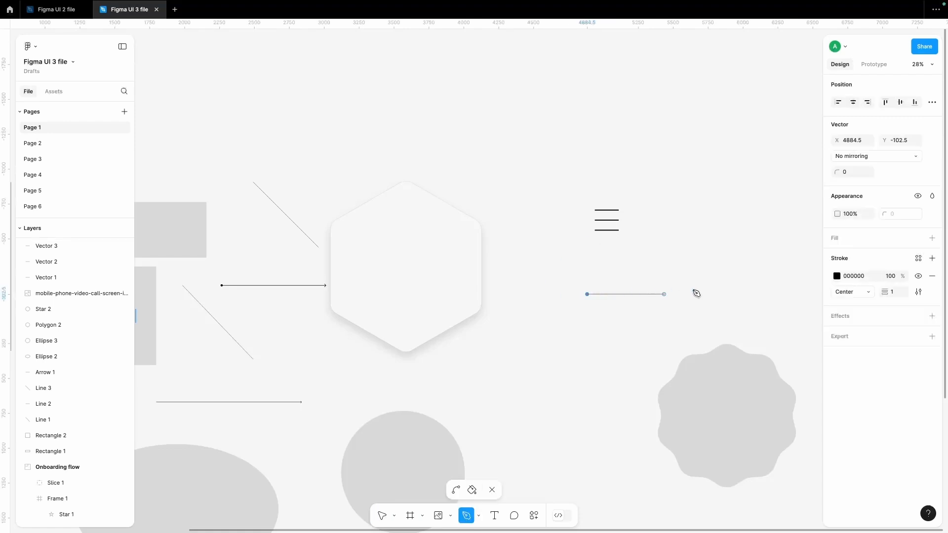
{"action": "left_click", "coordinate": [698, 295]}
{"action": "key", "text": "Escape"}
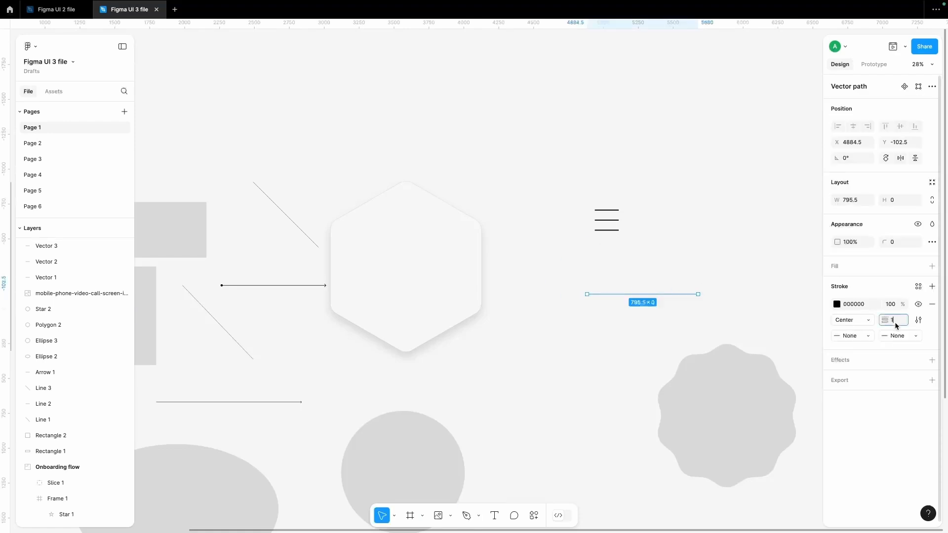
Step: Set the horizontal line's stroke weight to 6 and give its end point a Line arrow
{"action": "type", "text": "6"}
{"action": "key", "text": "Return"}
{"action": "left_click", "coordinate": [892, 335]}
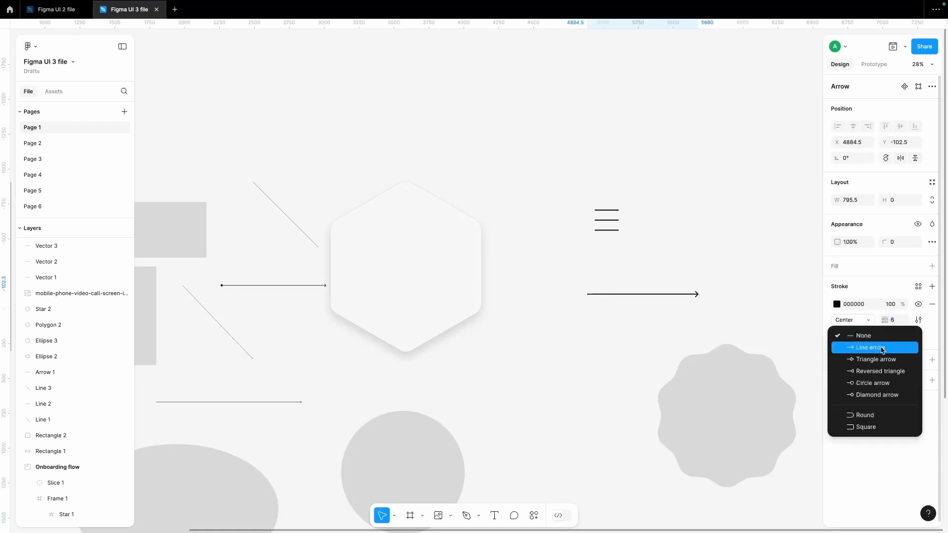
{"action": "left_click", "coordinate": [882, 349]}
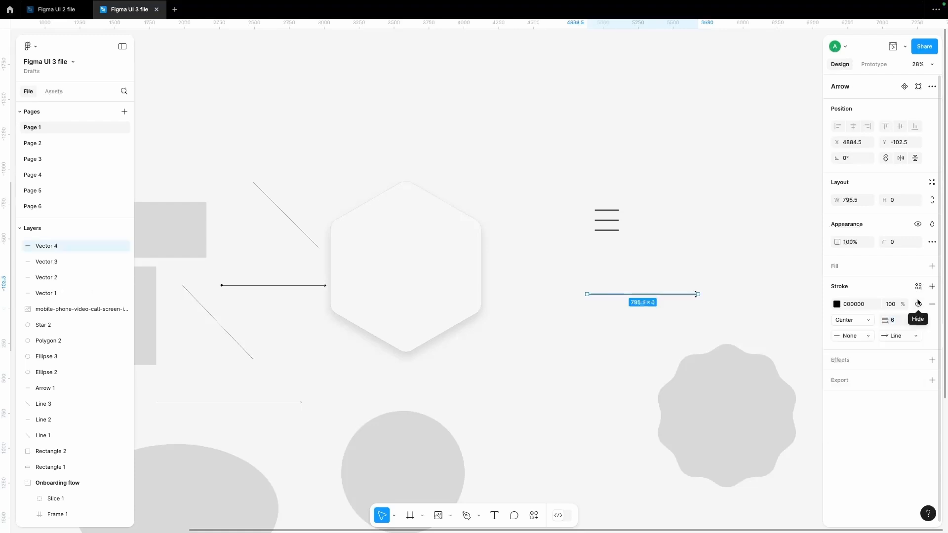
Step: Change the horizontal arrow's stroke colour to red FF0000
{"action": "left_click", "coordinate": [837, 304]}
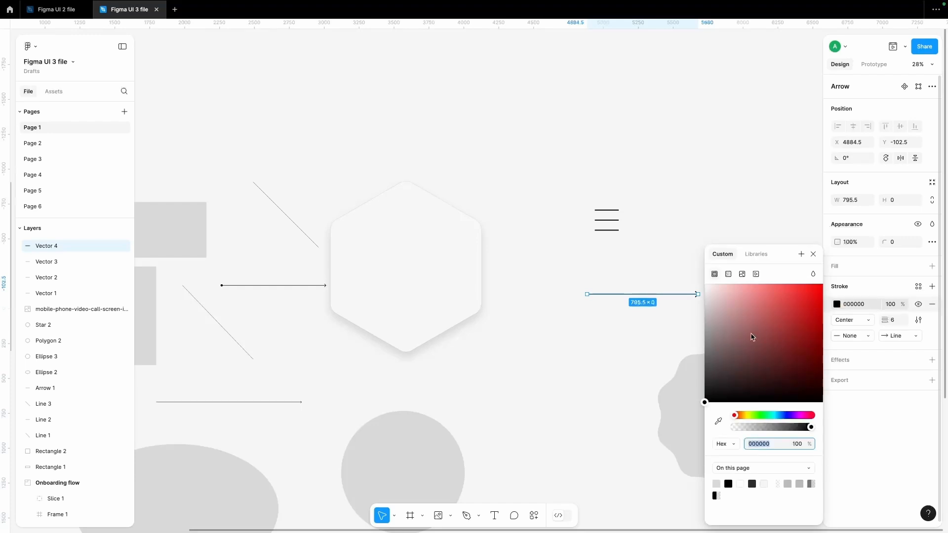
{"action": "mouse_move", "coordinate": [751, 335]}
{"action": "left_mouse_down"}
{"action": "mouse_move", "coordinate": [708, 320]}
{"action": "mouse_move", "coordinate": [790, 363]}
{"action": "mouse_move", "coordinate": [850, 416]}
{"action": "left_mouse_up"}
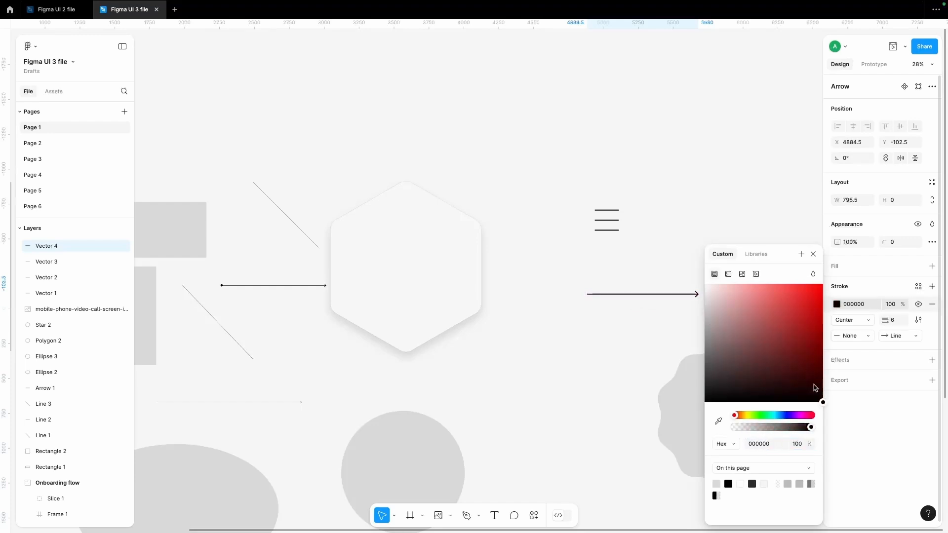
{"action": "mouse_move", "coordinate": [815, 388]}
{"action": "left_mouse_down"}
{"action": "mouse_move", "coordinate": [812, 312]}
{"action": "mouse_move", "coordinate": [830, 285]}
{"action": "left_mouse_up"}
Step: Try stroke opacities of 70% and 50% on the red arrow, and finish with it at 90%
{"action": "left_click", "coordinate": [893, 304]}
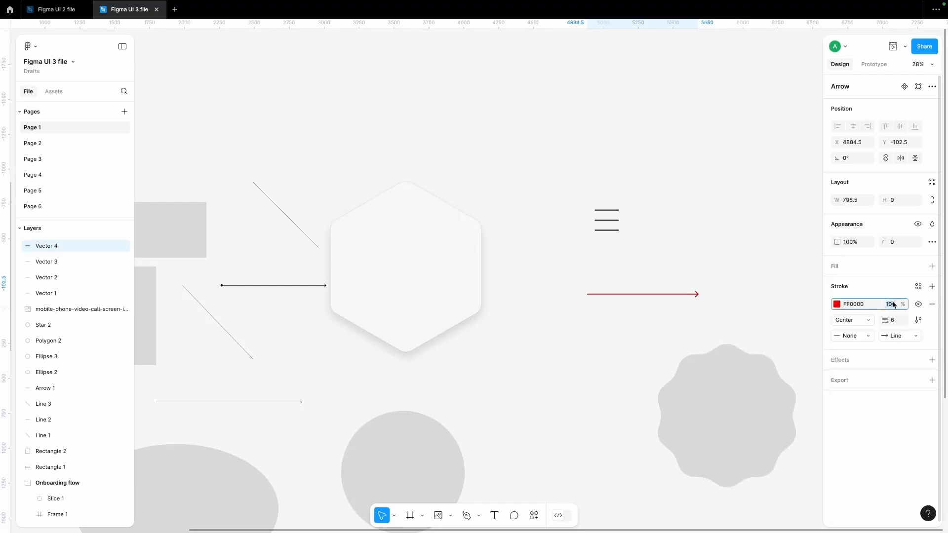
{"action": "type", "text": "70"}
{"action": "key", "text": "Return"}
{"action": "type", "text": "50"}
{"action": "key", "text": "Return"}
{"action": "key", "text": "shift+Down"}
{"action": "key", "text": "shift+Down"}
{"action": "key", "text": "shift+Up"}
{"action": "key", "text": "shift+Up"}
{"action": "key", "text": "shift+Up"}
{"action": "key", "text": "shift+Up"}
{"action": "key", "text": "shift+Up"}
{"action": "key", "text": "shift+Up"}
{"action": "key", "text": "shift+Up"}
{"action": "key", "text": "shift+Up"}
{"action": "left_click", "coordinate": [495, 205]}
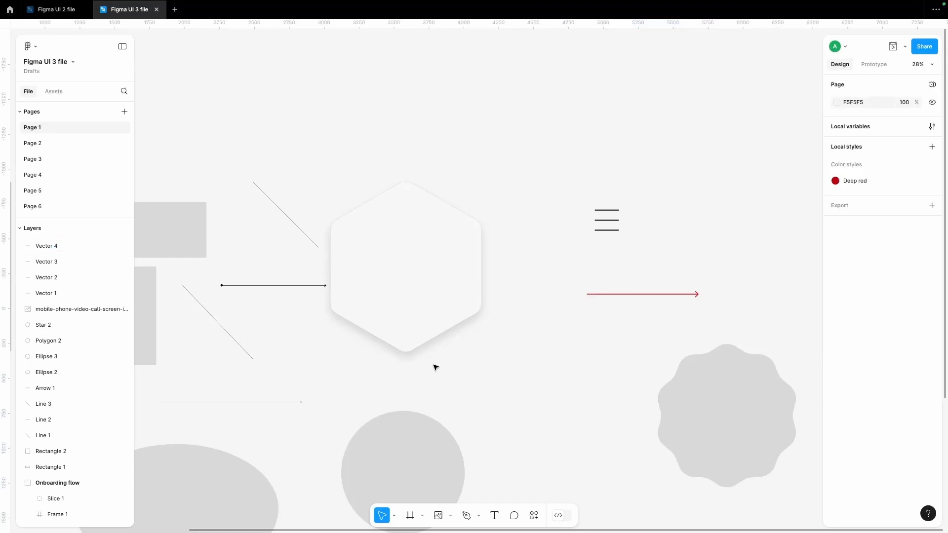
Step: Draw a stepped three-segment path about 1659 × 1287.5 with right-angle bends above the three lines using the Pen tool
{"action": "left_click", "coordinate": [468, 516]}
{"action": "scroll", "coordinate": [529, 180], "scroll_direction": "up", "scroll_amount": 3}
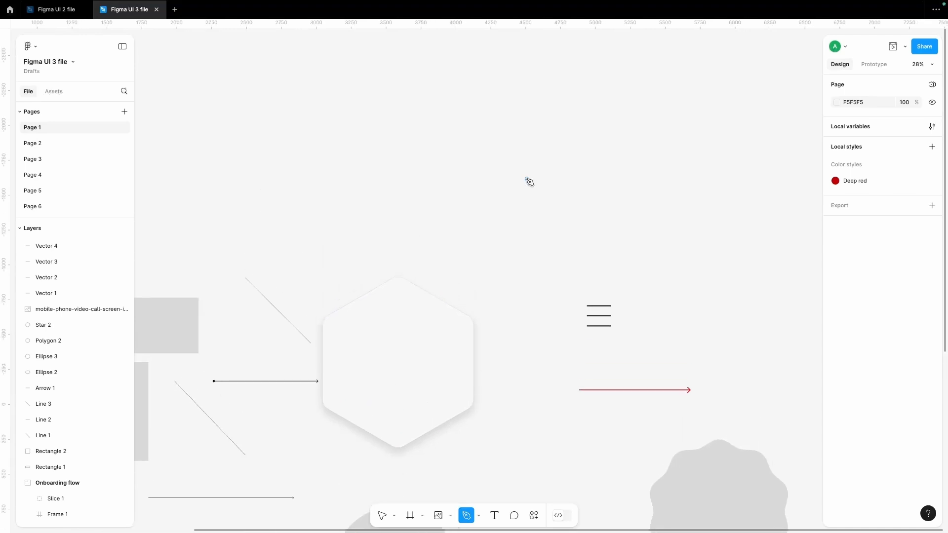
{"action": "left_click", "coordinate": [482, 110]}
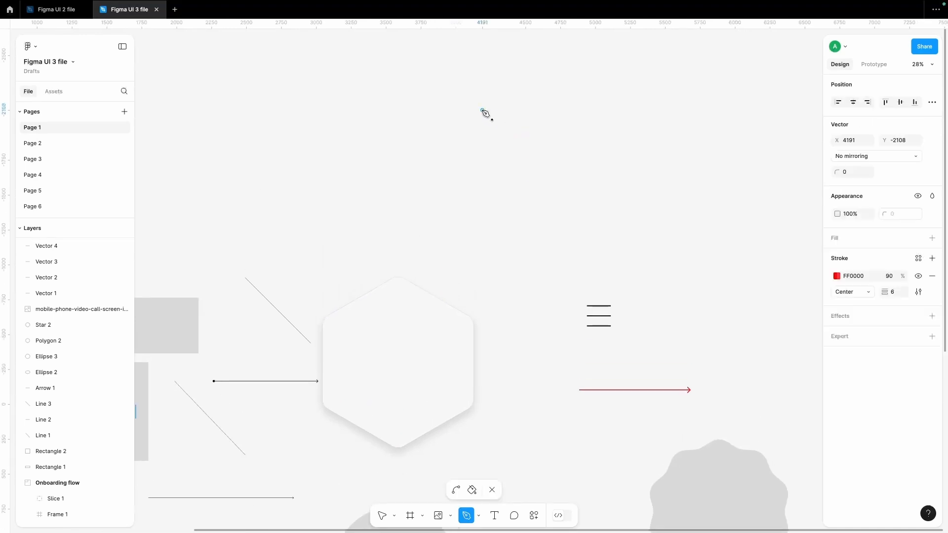
{"action": "left_click", "coordinate": [575, 110]}
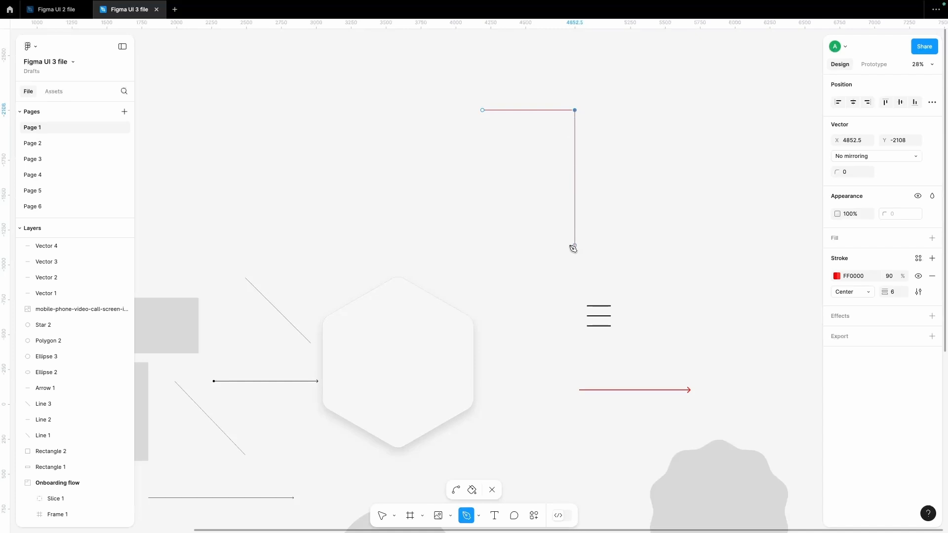
{"action": "left_click", "coordinate": [574, 290]}
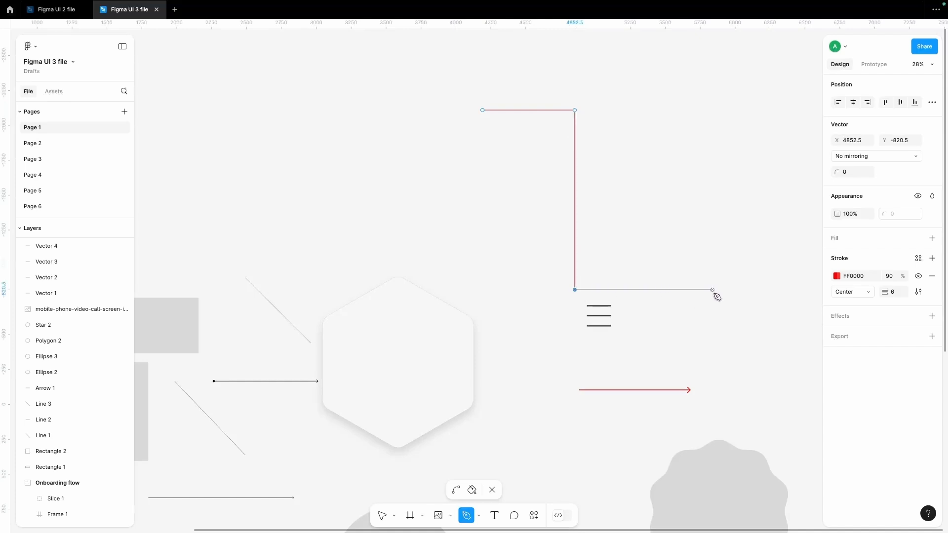
{"action": "left_click", "coordinate": [714, 290]}
{"action": "key", "text": "Escape"}
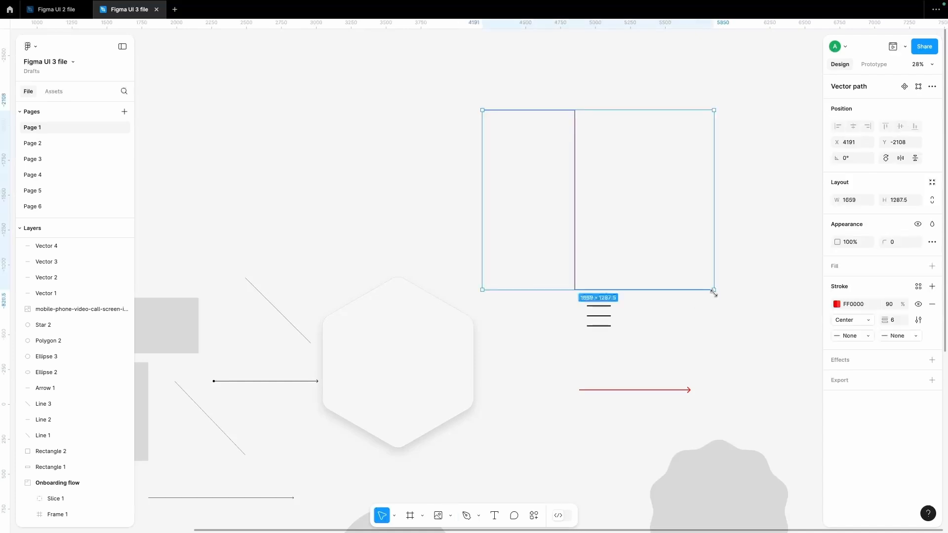
Step: Change the stepped path's stroke colour to black 000000 and give its end point a Line arrow
{"action": "left_click", "coordinate": [838, 304]}
{"action": "mouse_move", "coordinate": [753, 344]}
{"action": "left_mouse_down"}
{"action": "mouse_move", "coordinate": [745, 335]}
{"action": "mouse_move", "coordinate": [650, 459]}
{"action": "left_mouse_up"}
{"action": "left_click", "coordinate": [896, 338]}
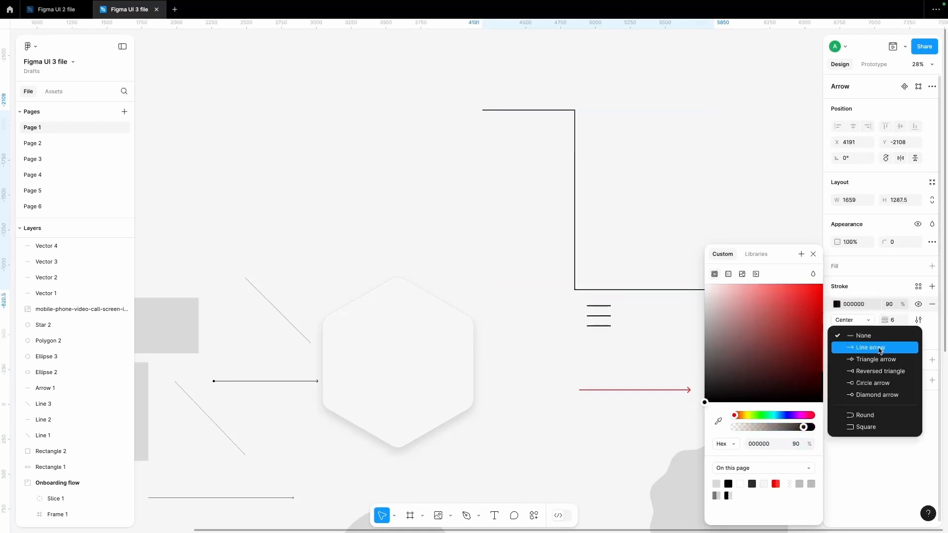
{"action": "left_click", "coordinate": [878, 346]}
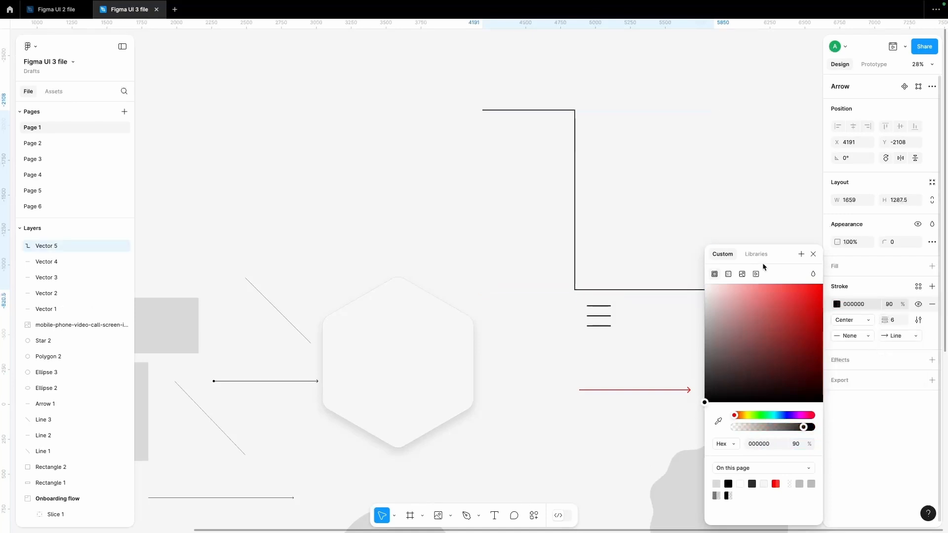
{"action": "left_click", "coordinate": [813, 253]}
{"action": "left_click", "coordinate": [762, 229]}
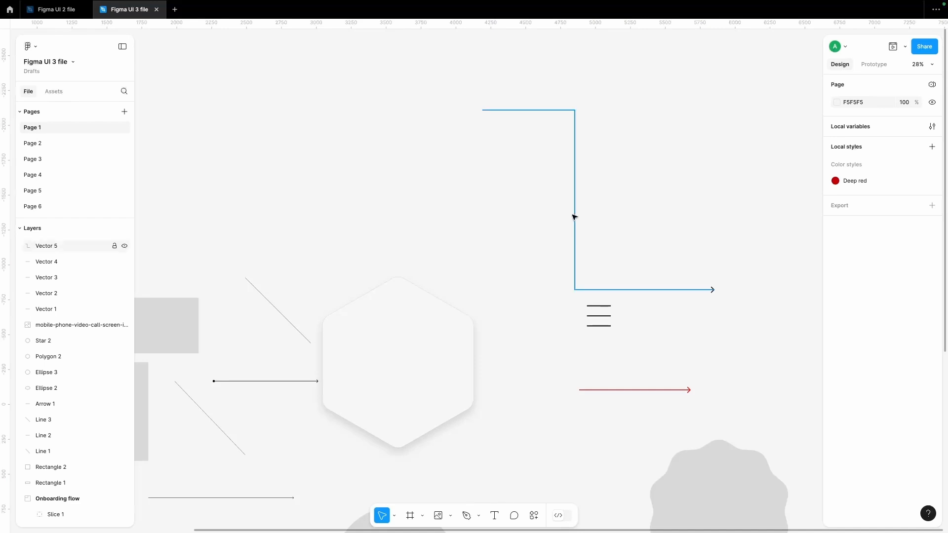
Step: Move the stepped arrow to about X 4021, Y -2253, and round both of its bends with a corner radius of 100
{"action": "left_click_drag", "start_coordinate": [575, 216], "coordinate": [554, 196]}
{"action": "left_click", "coordinate": [591, 201]}
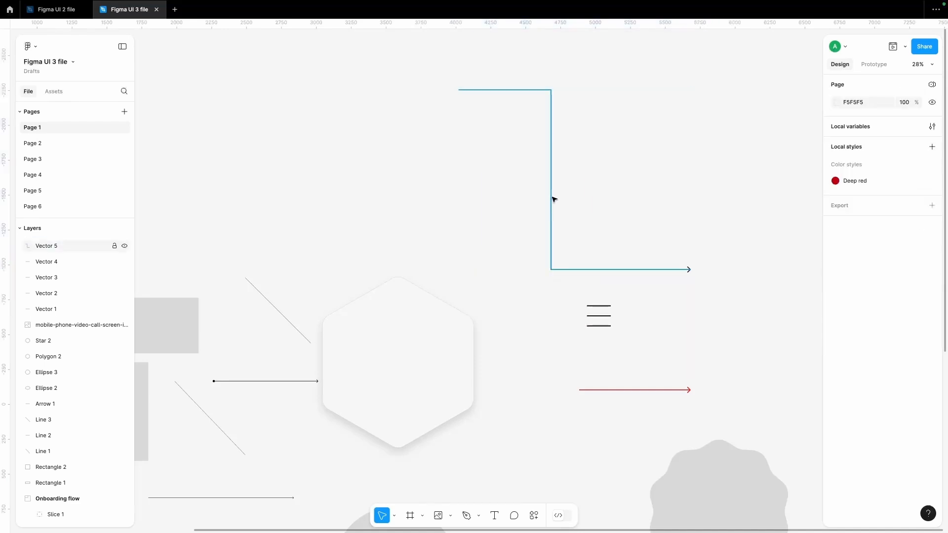
{"action": "double_click", "coordinate": [553, 198]}
{"action": "left_click_drag", "start_coordinate": [545, 77], "coordinate": [568, 114]}
{"action": "left_click_drag", "start_coordinate": [544, 267], "coordinate": [567, 289]}
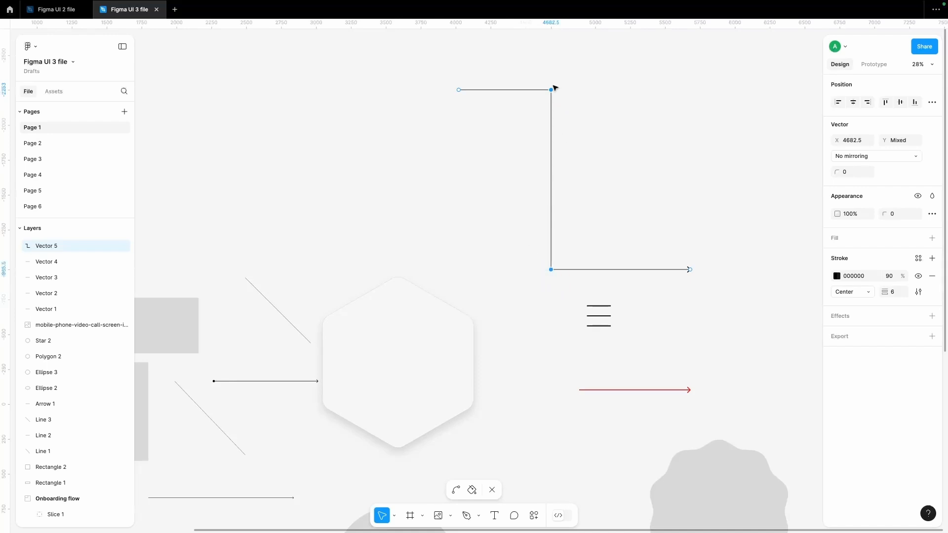
{"action": "left_click", "coordinate": [852, 171]}
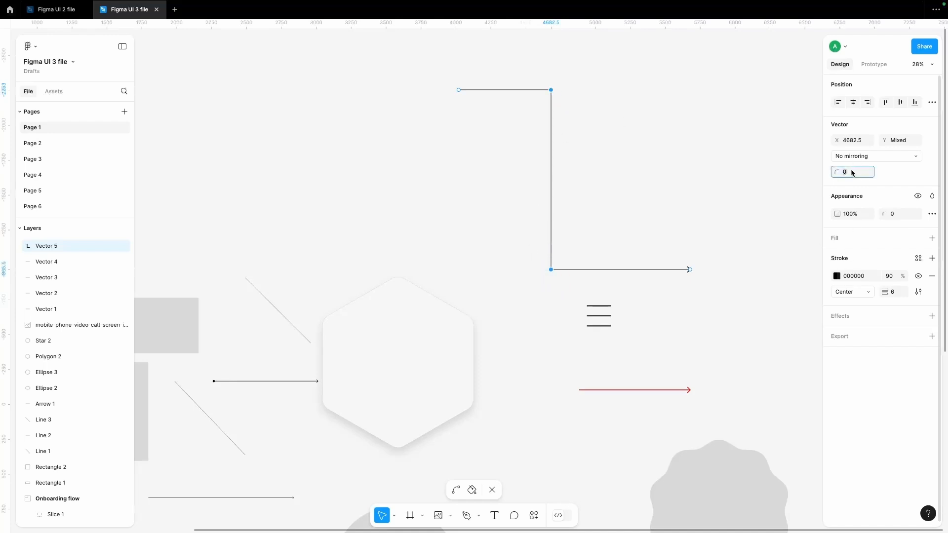
{"action": "type", "text": "100"}
{"action": "double_click", "coordinate": [735, 183]}
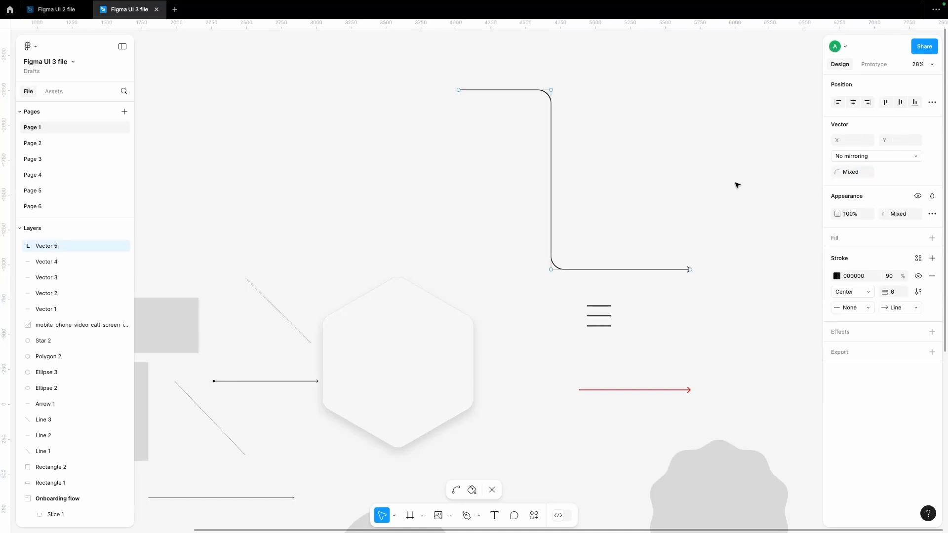
{"action": "left_click", "coordinate": [670, 346]}
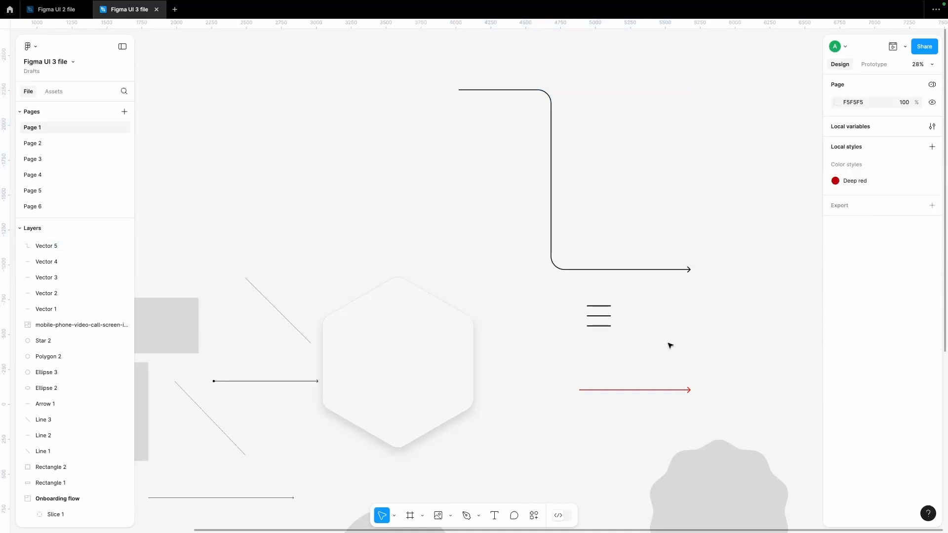
{"action": "left_click", "coordinate": [553, 176]}
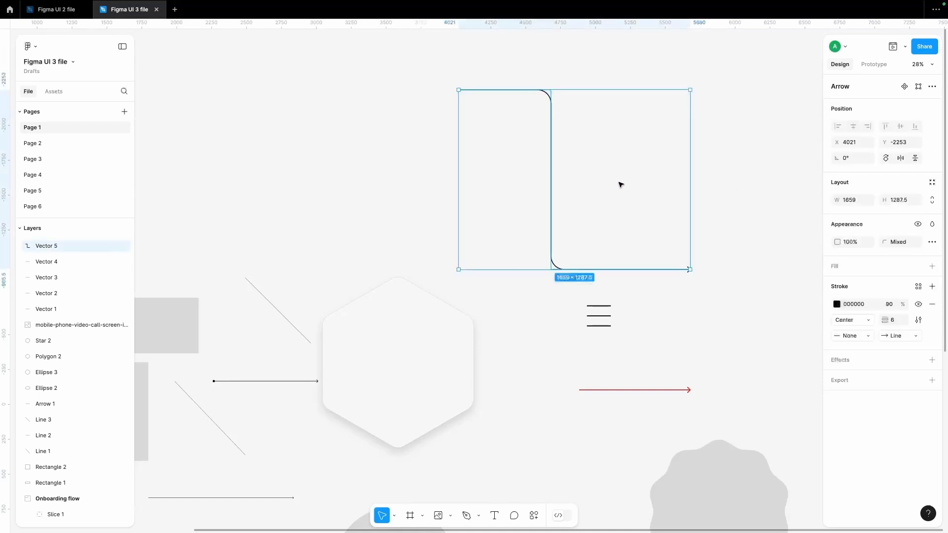
{"action": "left_click", "coordinate": [711, 267]}
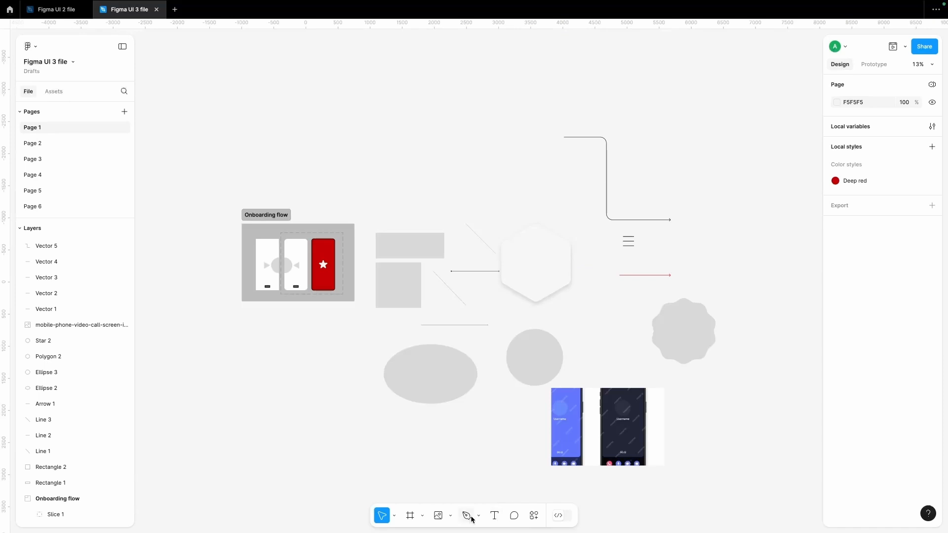
Step: Draw a freehand spiral with the Pencil tool in the empty area to the right of the stepped arrow
{"action": "left_click", "coordinate": [470, 517]}
{"action": "left_click", "coordinate": [478, 516]}
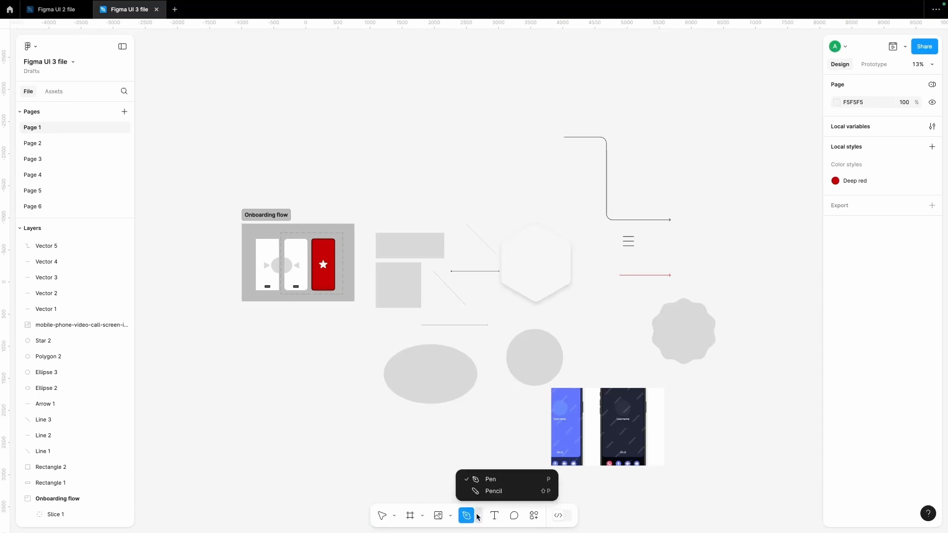
{"action": "left_click", "coordinate": [475, 491]}
{"action": "scroll", "coordinate": [701, 251], "scroll_direction": "up", "scroll_amount": 1}
{"action": "scroll", "coordinate": [700, 251], "scroll_direction": "right", "scroll_amount": 1}
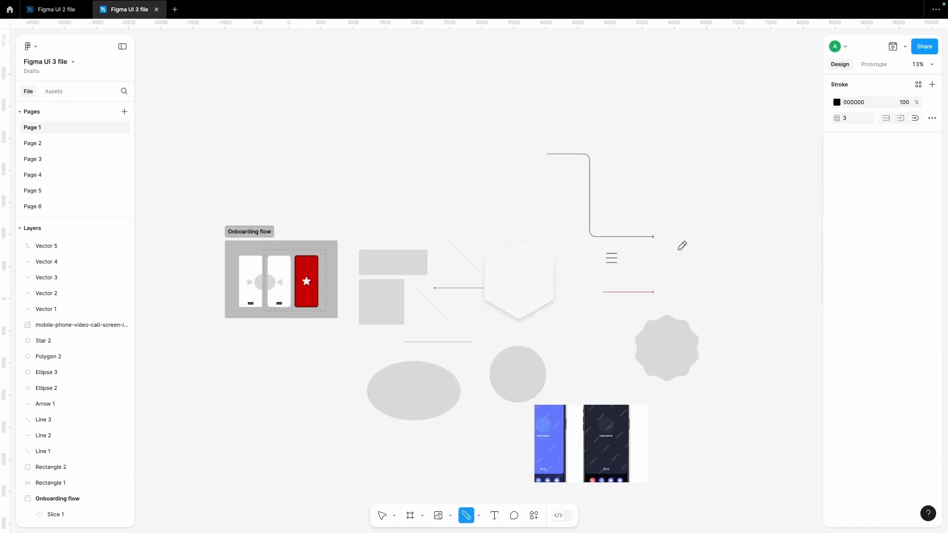
{"action": "scroll", "coordinate": [682, 245], "scroll_direction": "up", "scroll_amount": 5}
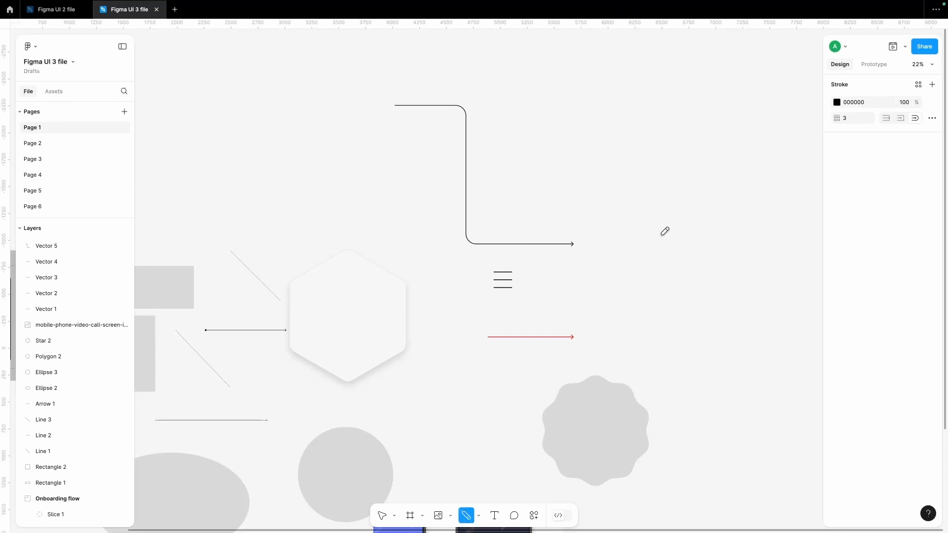
{"action": "mouse_move", "coordinate": [671, 171]}
{"action": "left_mouse_down"}
{"action": "mouse_move", "coordinate": [644, 208]}
{"action": "mouse_move", "coordinate": [655, 284]}
{"action": "mouse_move", "coordinate": [702, 298]}
{"action": "mouse_move", "coordinate": [752, 245]}
{"action": "mouse_move", "coordinate": [724, 208]}
{"action": "mouse_move", "coordinate": [677, 216]}
{"action": "mouse_move", "coordinate": [679, 248]}
{"action": "mouse_move", "coordinate": [709, 237]}
{"action": "left_mouse_up"}
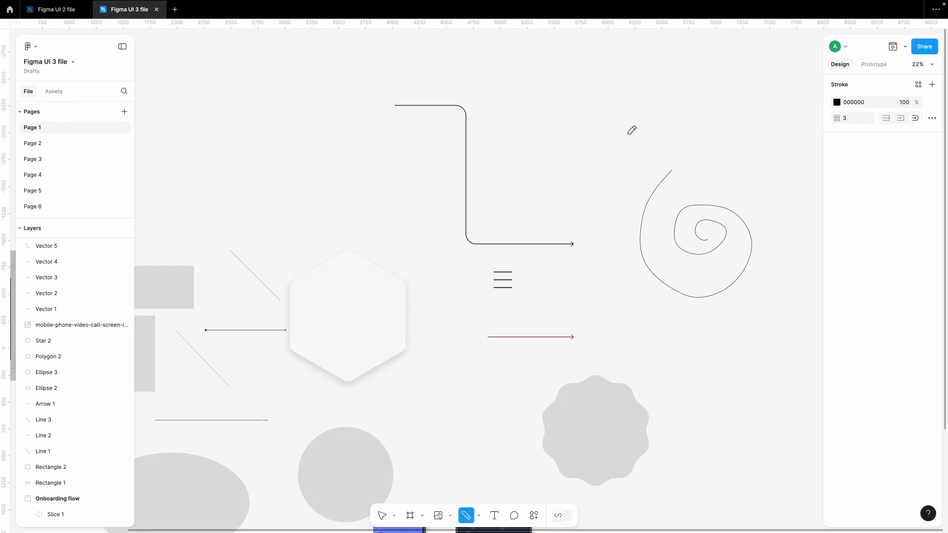
Step: Draw straight vertical and horizontal Pencil lines beside the spiral, plus a wavy star-shaped outline below it
{"action": "mouse_move", "coordinate": [632, 131]}
{"action": "left_mouse_down"}
{"action": "mouse_move", "coordinate": [630, 276]}
{"action": "mouse_move", "coordinate": [660, 315]}
{"action": "left_mouse_up"}
{"action": "left_click_drag", "start_coordinate": [653, 132], "coordinate": [786, 131]}
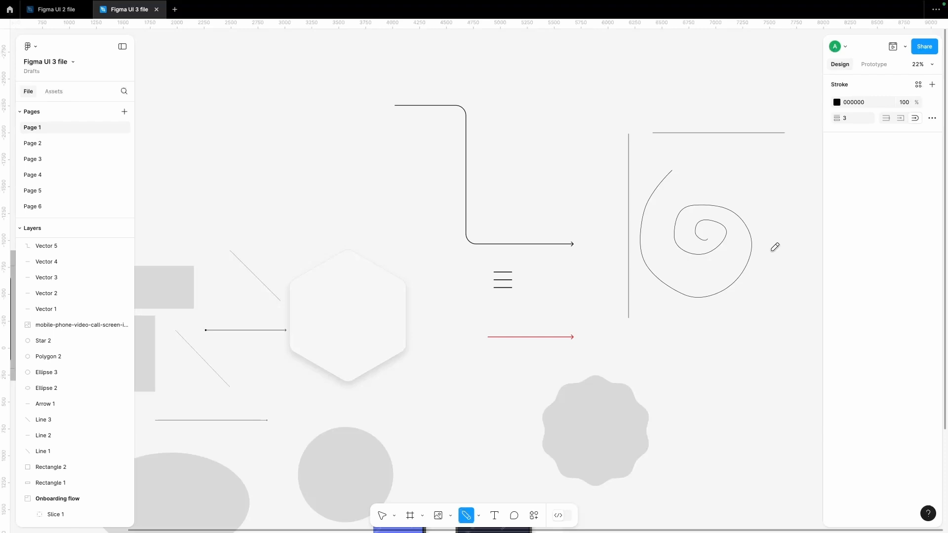
{"action": "scroll", "coordinate": [775, 248], "scroll_direction": "down", "scroll_amount": 2}
{"action": "scroll", "coordinate": [775, 248], "scroll_direction": "right", "scroll_amount": 3}
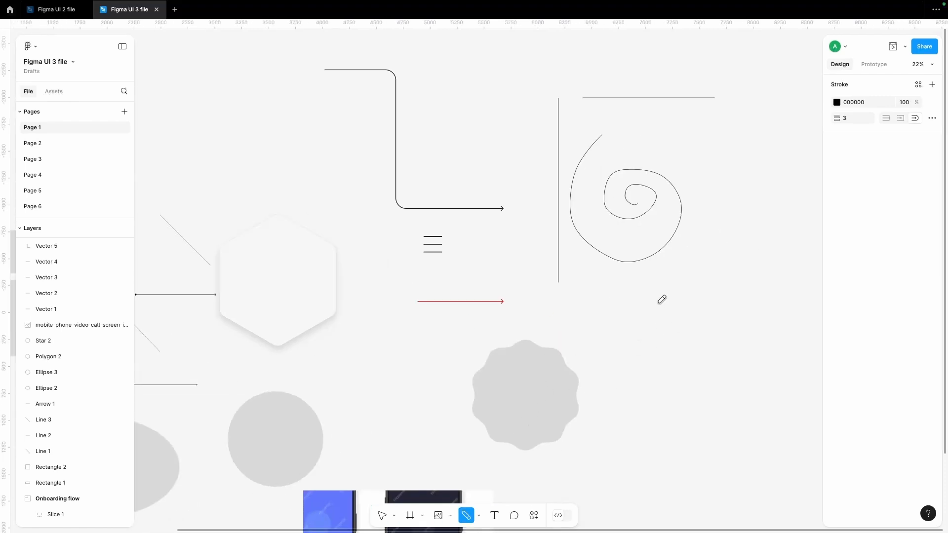
{"action": "mouse_move", "coordinate": [680, 272]}
{"action": "left_mouse_down"}
{"action": "mouse_move", "coordinate": [699, 267]}
{"action": "mouse_move", "coordinate": [713, 286]}
{"action": "mouse_move", "coordinate": [746, 298]}
{"action": "mouse_move", "coordinate": [732, 341]}
{"action": "mouse_move", "coordinate": [743, 377]}
{"action": "mouse_move", "coordinate": [659, 407]}
{"action": "mouse_move", "coordinate": [648, 353]}
{"action": "mouse_move", "coordinate": [619, 343]}
{"action": "mouse_move", "coordinate": [620, 309]}
{"action": "mouse_move", "coordinate": [645, 290]}
{"action": "mouse_move", "coordinate": [659, 261]}
{"action": "mouse_move", "coordinate": [688, 269]}
{"action": "left_mouse_up"}
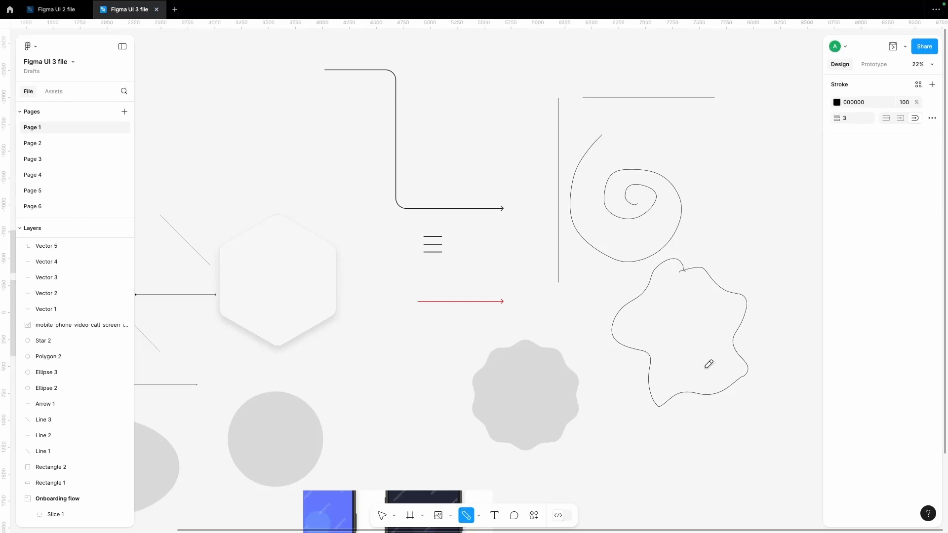
Step: Draw a simple face with two eyes and a smile inside the wavy star-shaped outline using the Pencil tool
{"action": "mouse_move", "coordinate": [663, 317]}
{"action": "left_mouse_down"}
{"action": "mouse_move", "coordinate": [673, 325]}
{"action": "mouse_move", "coordinate": [660, 314]}
{"action": "left_mouse_up"}
{"action": "mouse_move", "coordinate": [716, 307]}
{"action": "left_mouse_down"}
{"action": "mouse_move", "coordinate": [715, 321]}
{"action": "mouse_move", "coordinate": [713, 308]}
{"action": "left_mouse_up"}
{"action": "left_click_drag", "start_coordinate": [671, 358], "coordinate": [714, 350]}
{"action": "scroll", "coordinate": [505, 134], "scroll_direction": "right", "scroll_amount": 2}
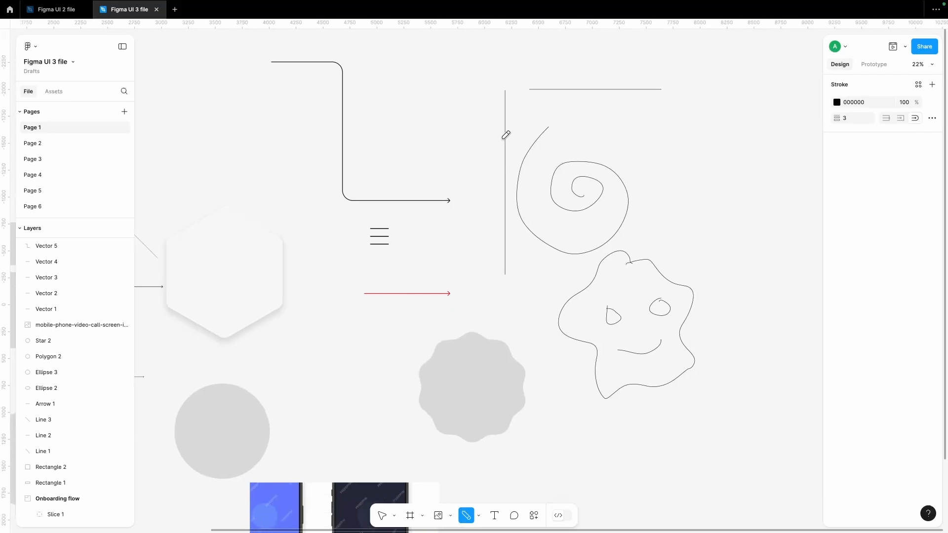
{"action": "scroll", "coordinate": [506, 135], "scroll_direction": "right", "scroll_amount": 2}
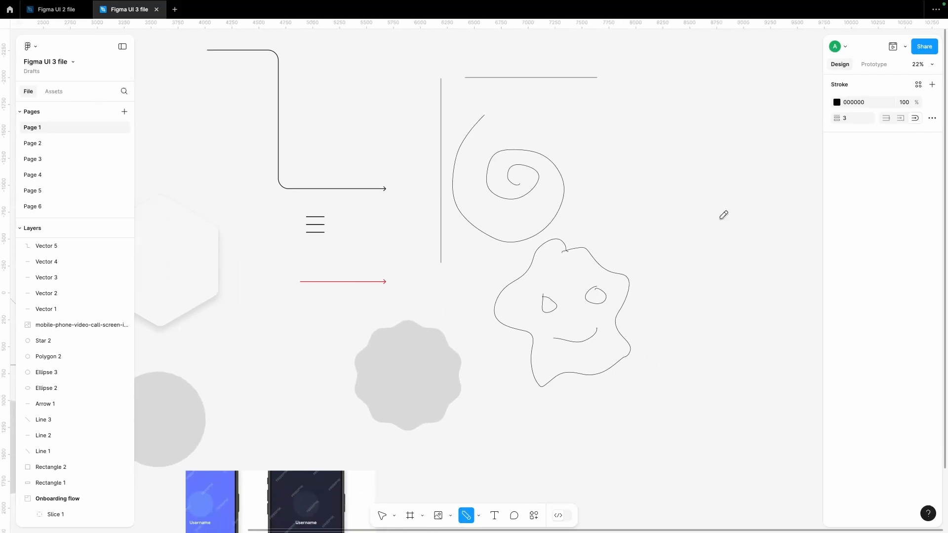
Step: Add a text layer reading "Uxtrim" in the empty canvas area to the right of the spiral
{"action": "left_click", "coordinate": [494, 516]}
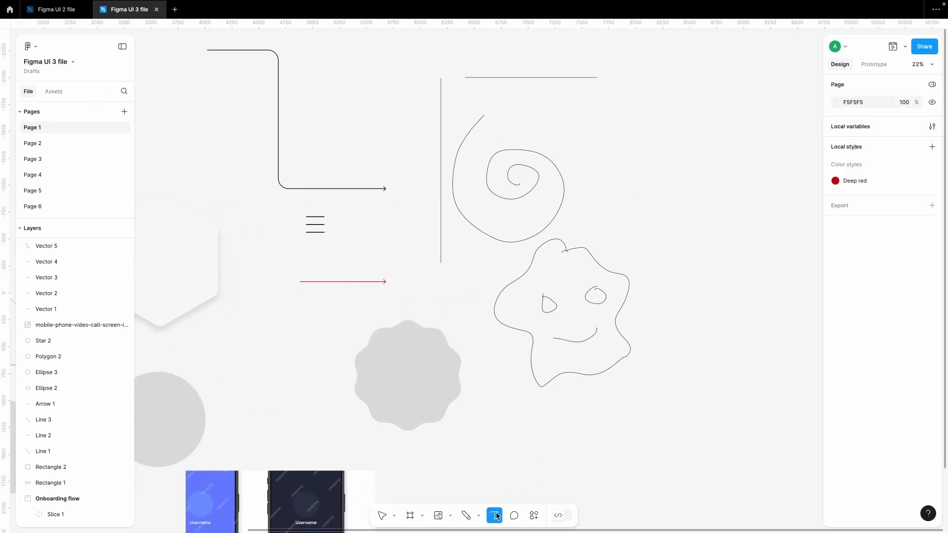
{"action": "scroll", "coordinate": [548, 409], "scroll_direction": "right", "scroll_amount": 2}
{"action": "scroll", "coordinate": [548, 409], "scroll_direction": "up", "scroll_amount": 1}
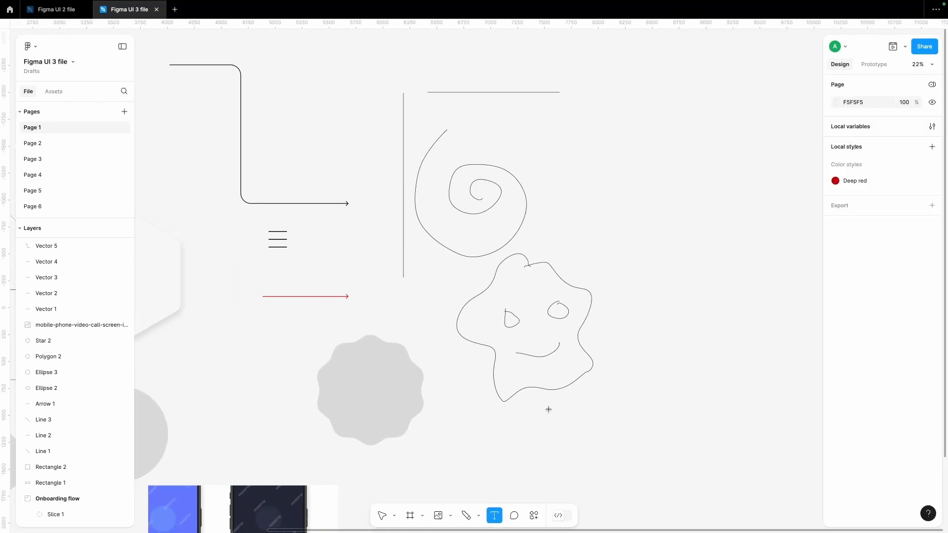
{"action": "left_click", "coordinate": [641, 208]}
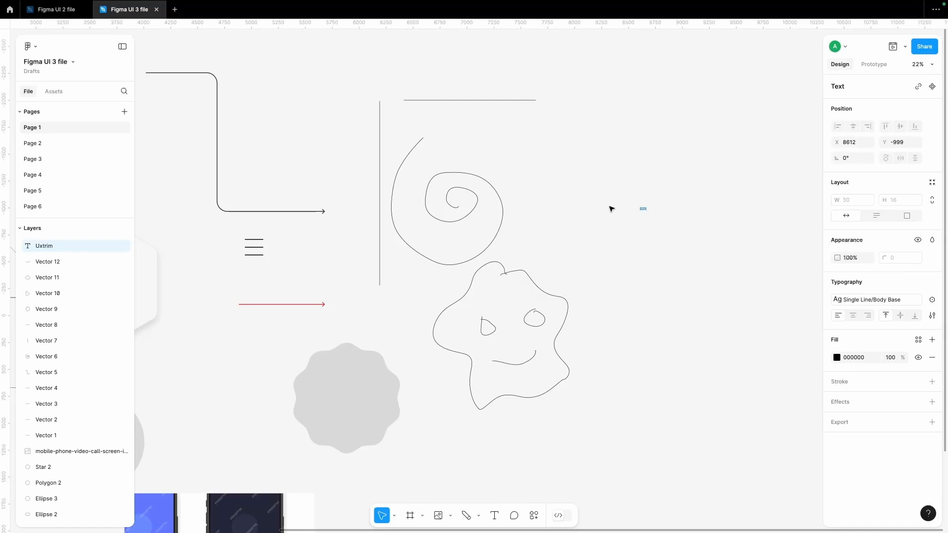
Step: Enlarge the Uxtrim text layer into a fixed-size box of about 311 × 222
{"action": "scroll", "coordinate": [662, 214], "scroll_direction": "up", "scroll_amount": 5}
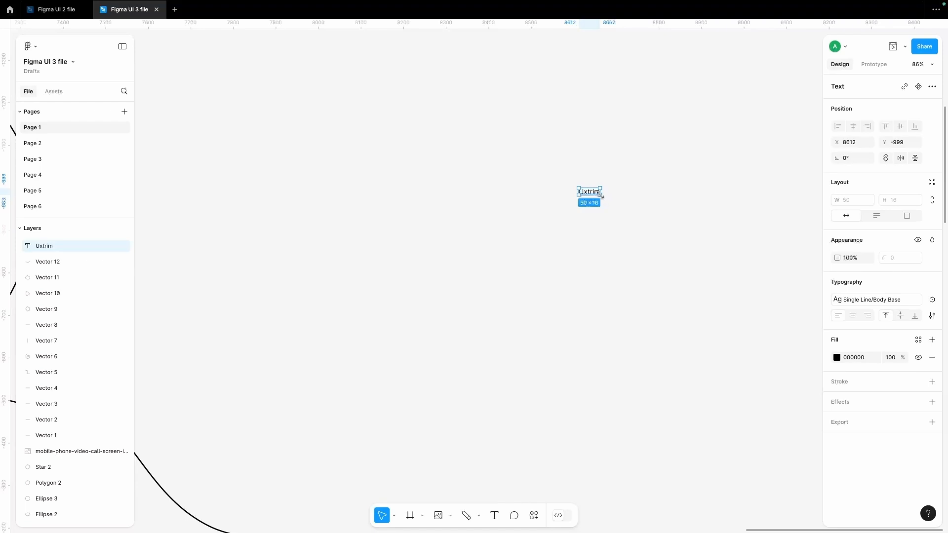
{"action": "left_click_drag", "start_coordinate": [601, 194], "coordinate": [755, 299]}
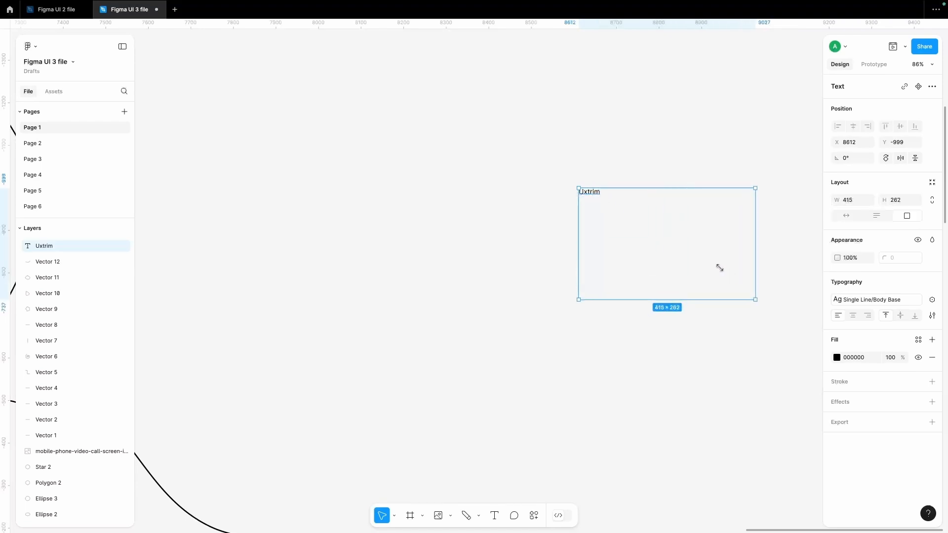
{"action": "mouse_move", "coordinate": [720, 268]}
{"action": "left_mouse_down"}
{"action": "mouse_move", "coordinate": [667, 265]}
{"action": "mouse_move", "coordinate": [706, 269]}
{"action": "mouse_move", "coordinate": [712, 282]}
{"action": "left_mouse_up"}
{"action": "double_click", "coordinate": [596, 196]}
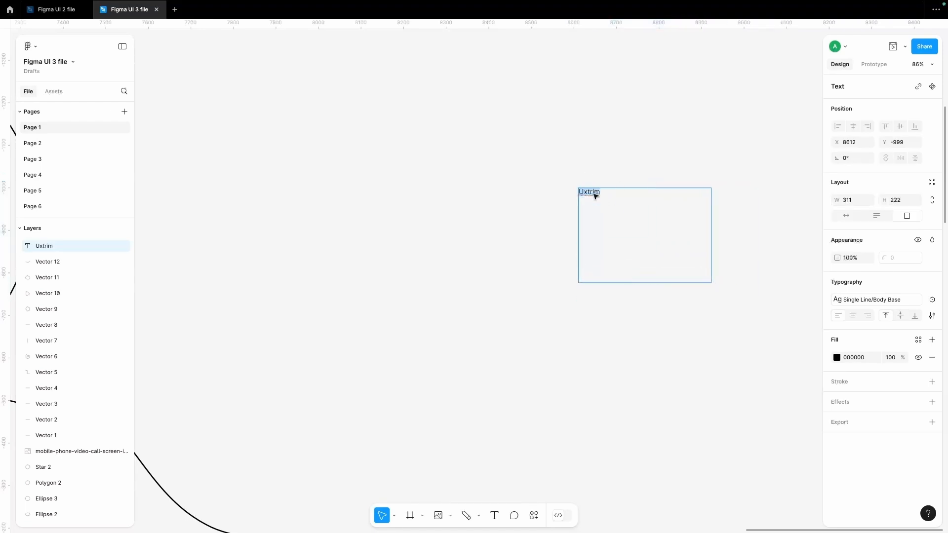
{"action": "key", "text": "Escape"}
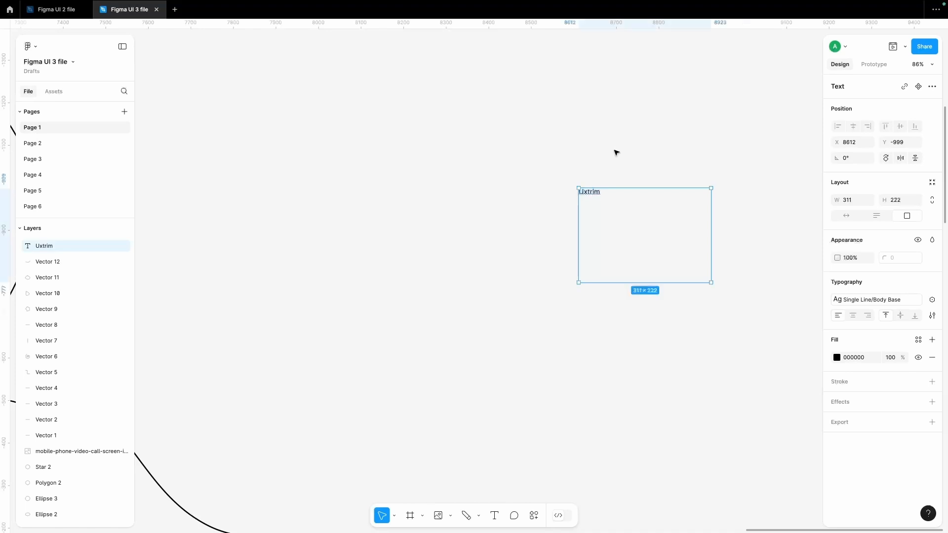
Step: Examine the text styles and library variables that can be applied to the Uxtrim text
{"action": "double_click", "coordinate": [593, 192]}
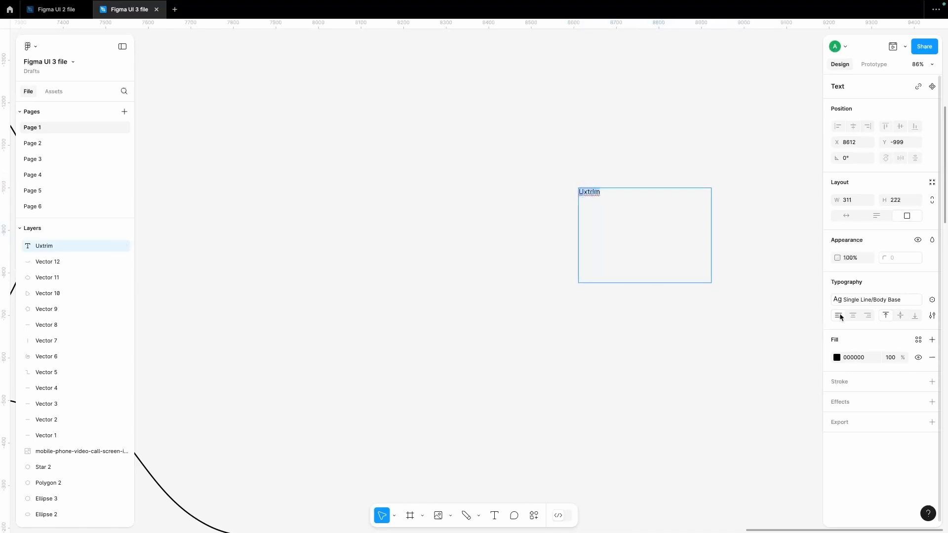
{"action": "mouse_move", "coordinate": [886, 303]}
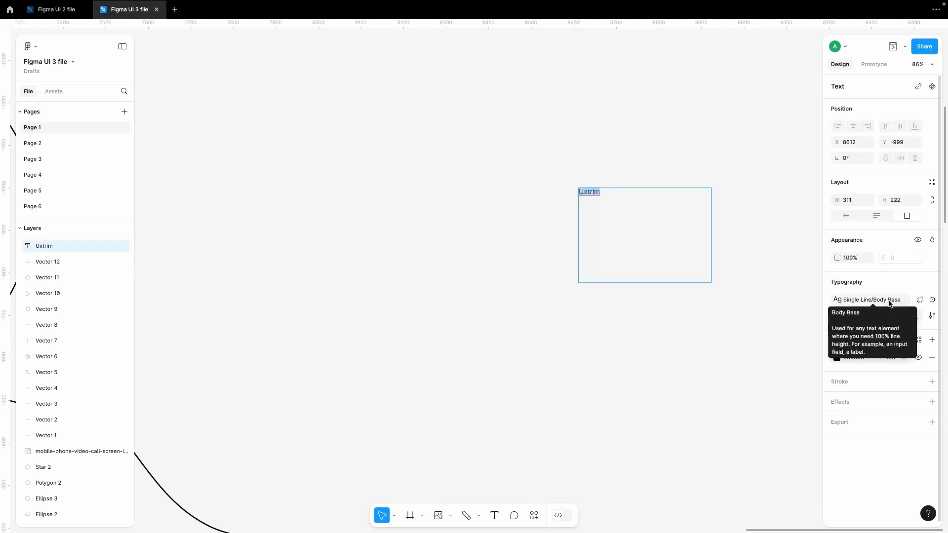
{"action": "left_click", "coordinate": [891, 303]}
{"action": "scroll", "coordinate": [881, 415], "scroll_direction": "up", "scroll_amount": 3}
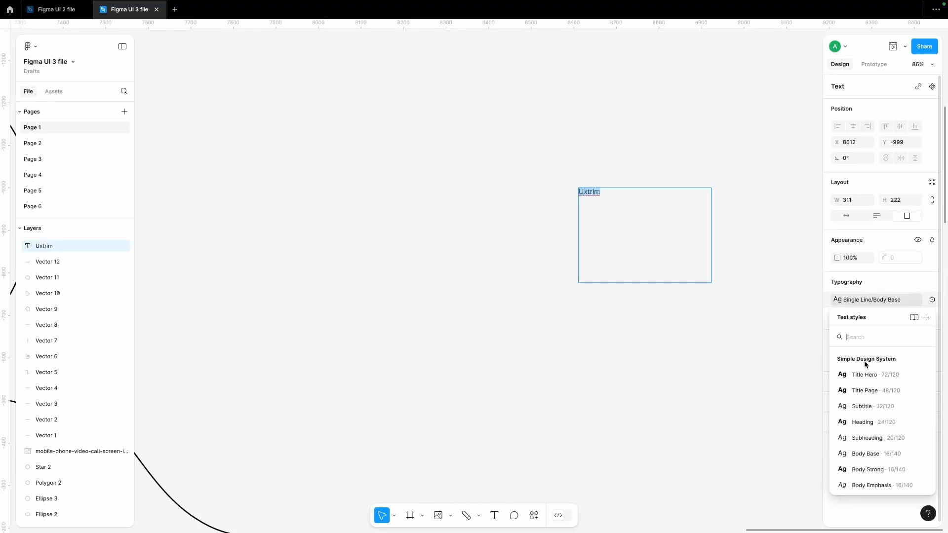
{"action": "left_click", "coordinate": [889, 302]}
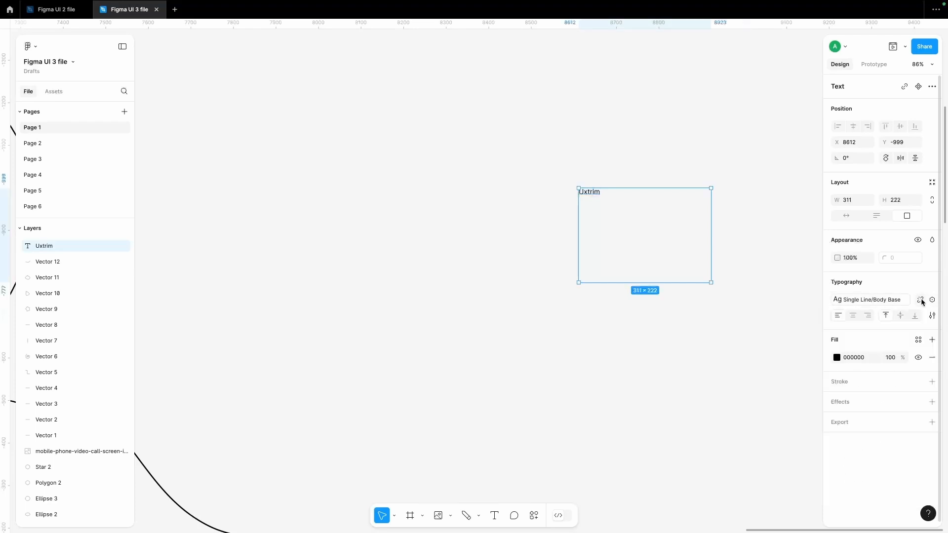
{"action": "left_click", "coordinate": [932, 301]}
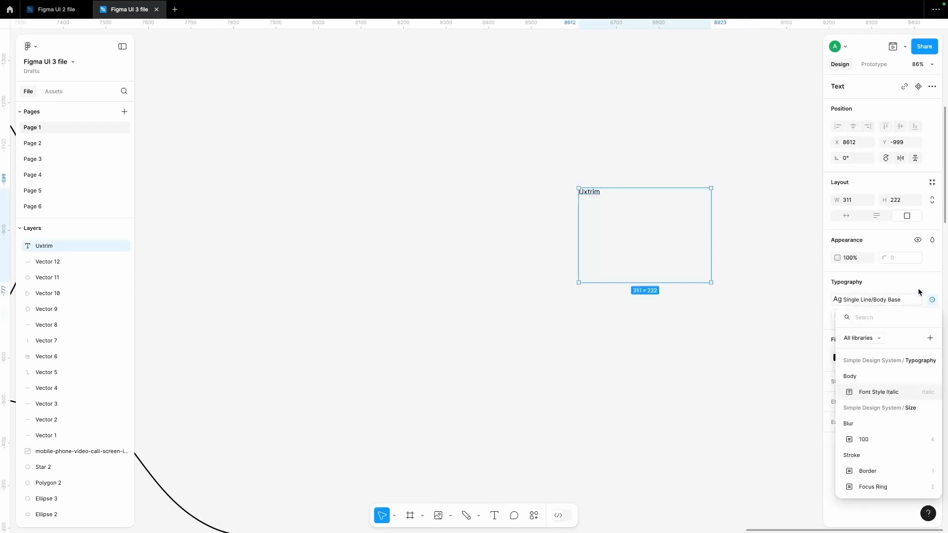
{"action": "left_click", "coordinate": [917, 288]}
Step: Detach the Body Base text style from the Uxtrim text, along with its font family and font weight variables
{"action": "left_click", "coordinate": [918, 301]}
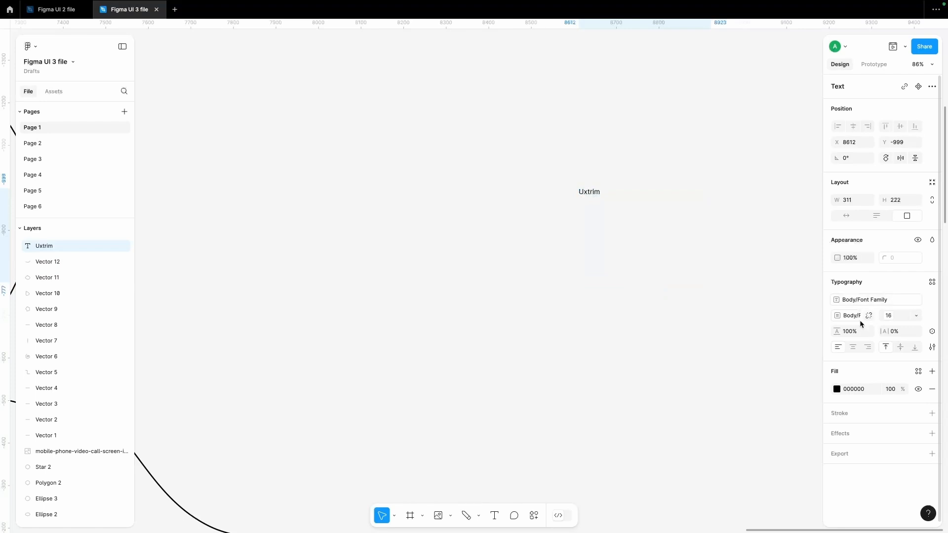
{"action": "left_click", "coordinate": [931, 301]}
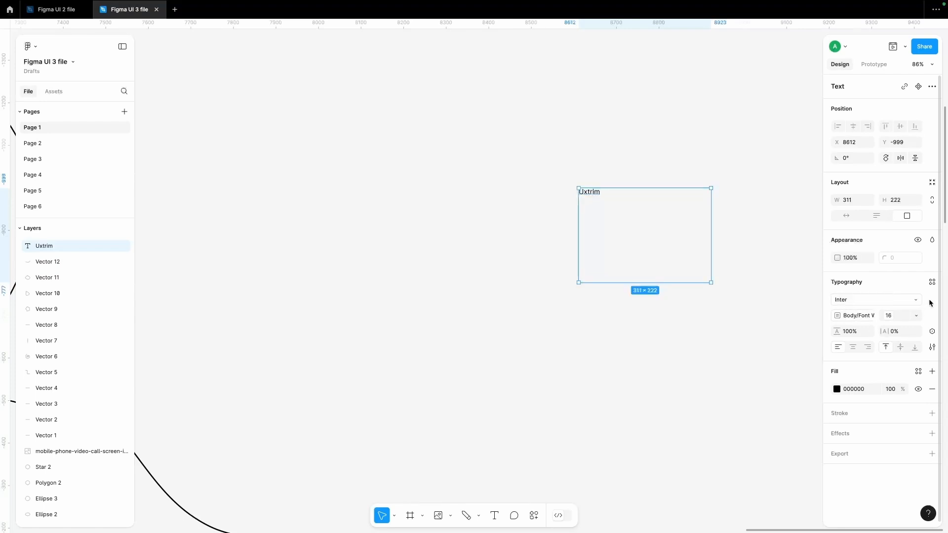
{"action": "left_click", "coordinate": [869, 316]}
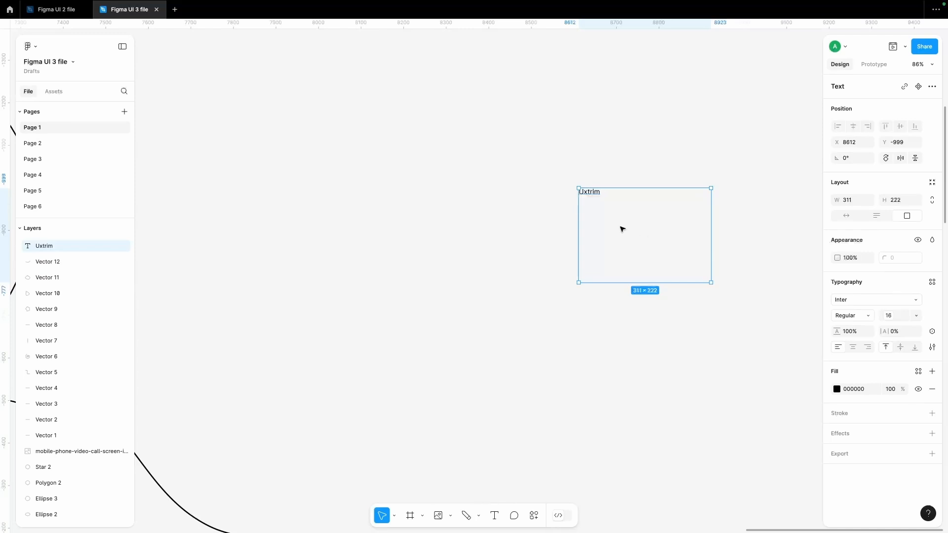
Step: Browse the font list with the Uxtrim text selected and change its font to Crimson Pro
{"action": "double_click", "coordinate": [597, 196]}
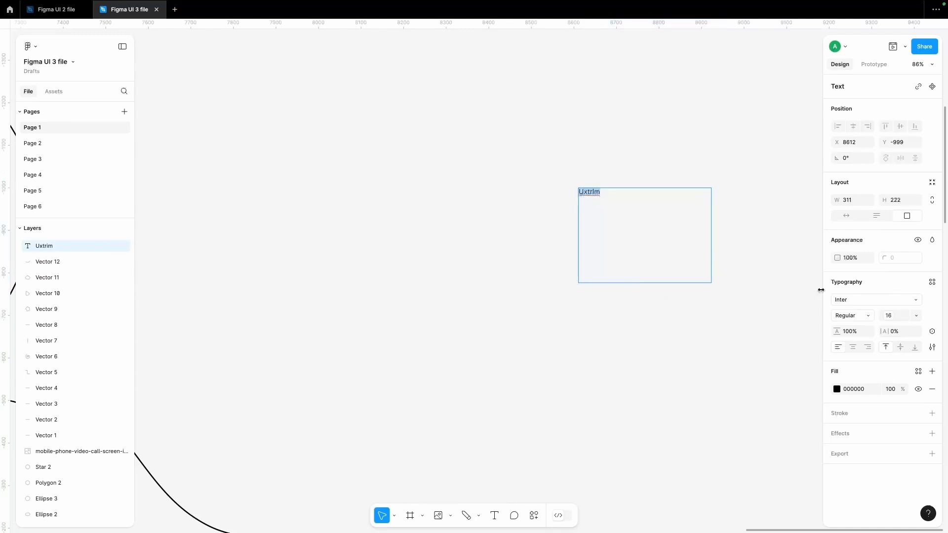
{"action": "left_click", "coordinate": [846, 302]}
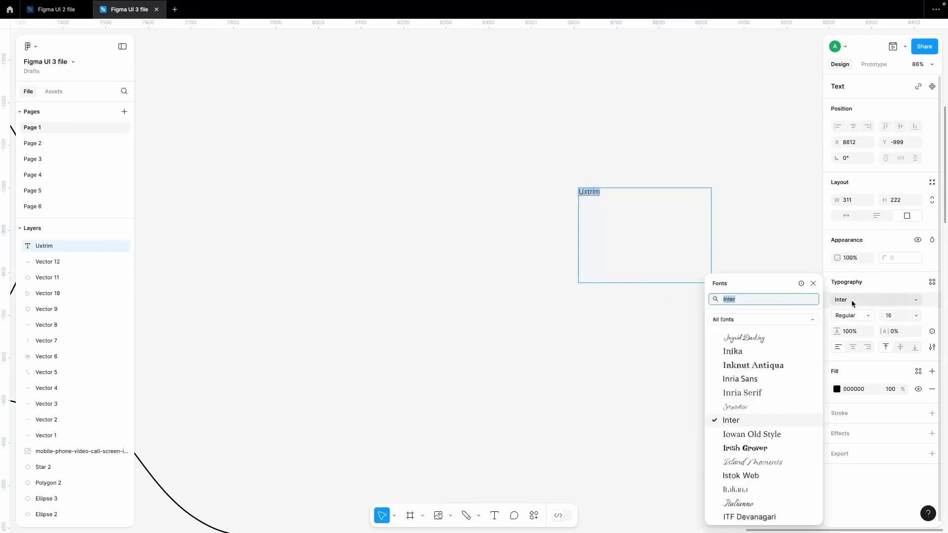
{"action": "scroll", "coordinate": [746, 434], "scroll_direction": "down", "scroll_amount": 3}
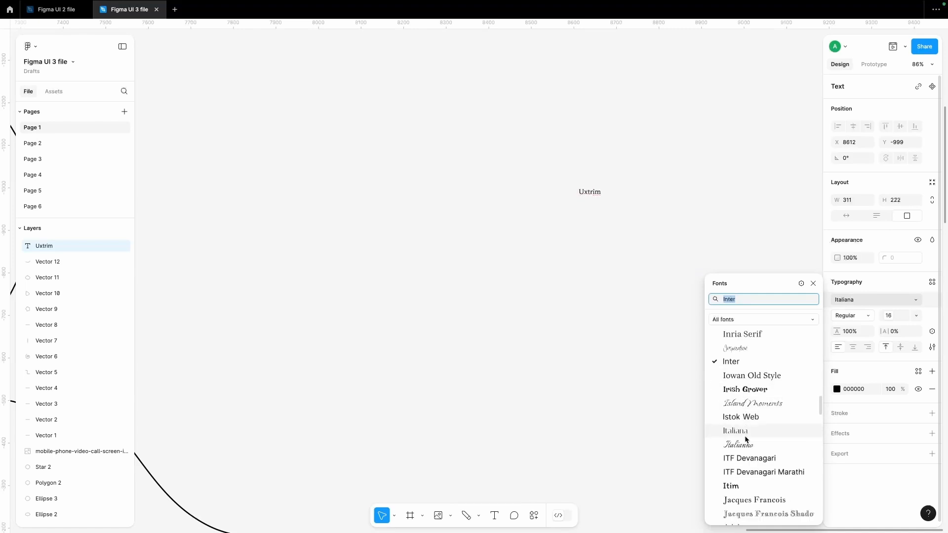
{"action": "scroll", "coordinate": [774, 472], "scroll_direction": "up", "scroll_amount": 15}
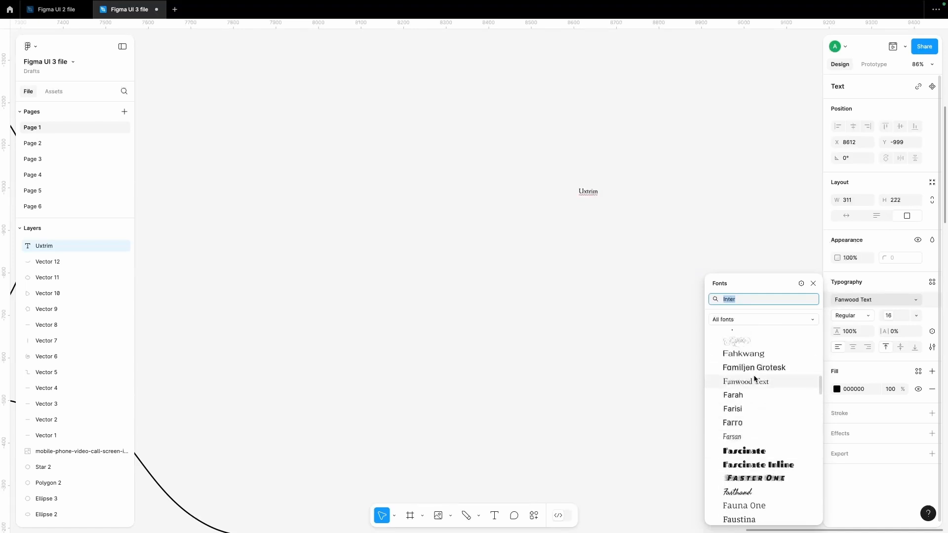
{"action": "scroll", "coordinate": [748, 390], "scroll_direction": "down", "scroll_amount": 6}
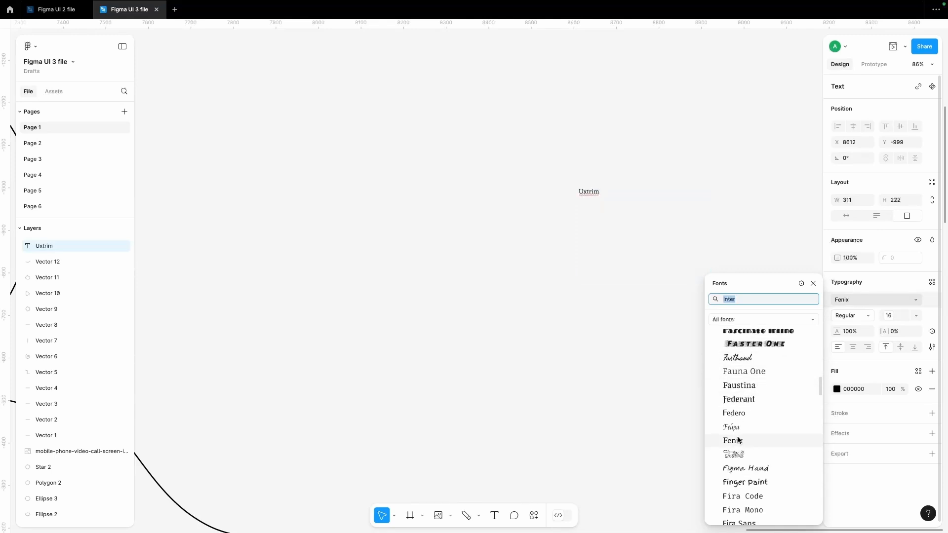
{"action": "scroll", "coordinate": [740, 434], "scroll_direction": "down", "scroll_amount": 5}
{"action": "scroll", "coordinate": [744, 415], "scroll_direction": "up", "scroll_amount": 20}
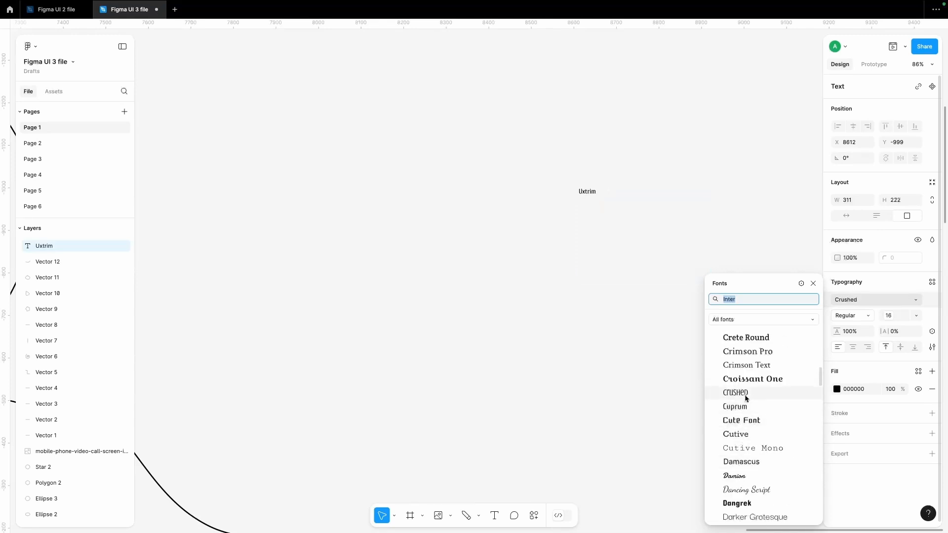
{"action": "scroll", "coordinate": [745, 390], "scroll_direction": "up", "scroll_amount": 2}
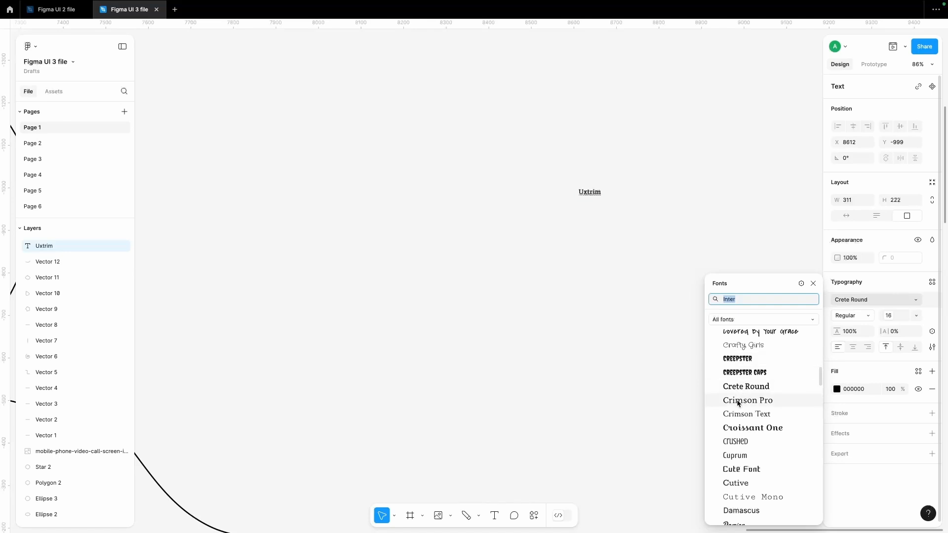
{"action": "left_click", "coordinate": [738, 400]}
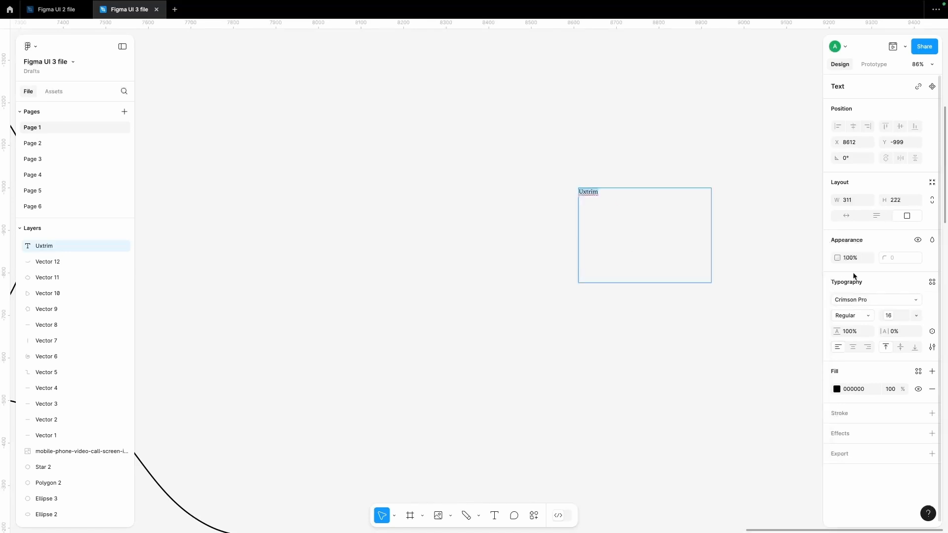
Step: Set the Uxtrim text to SemiBold weight and font size 48
{"action": "left_click", "coordinate": [870, 318]}
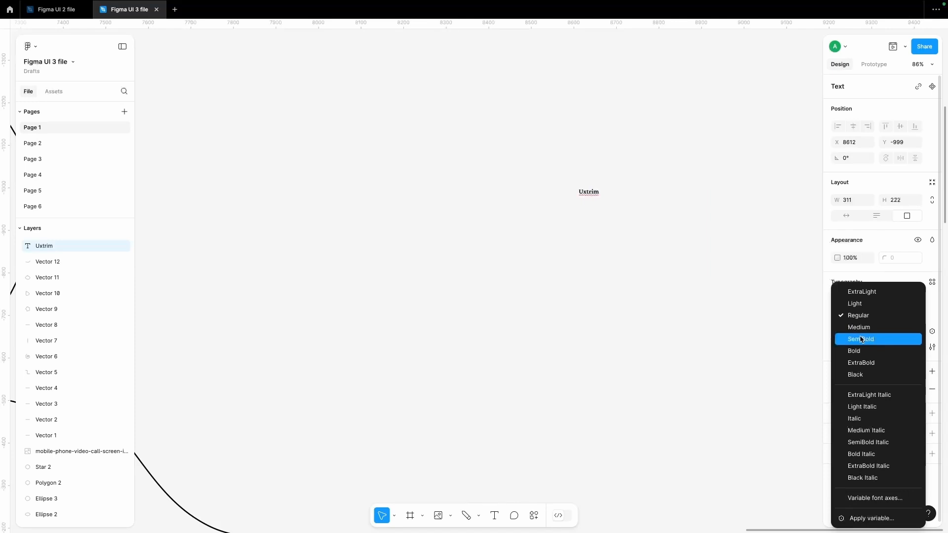
{"action": "left_click", "coordinate": [861, 339]}
{"action": "left_click", "coordinate": [915, 317]}
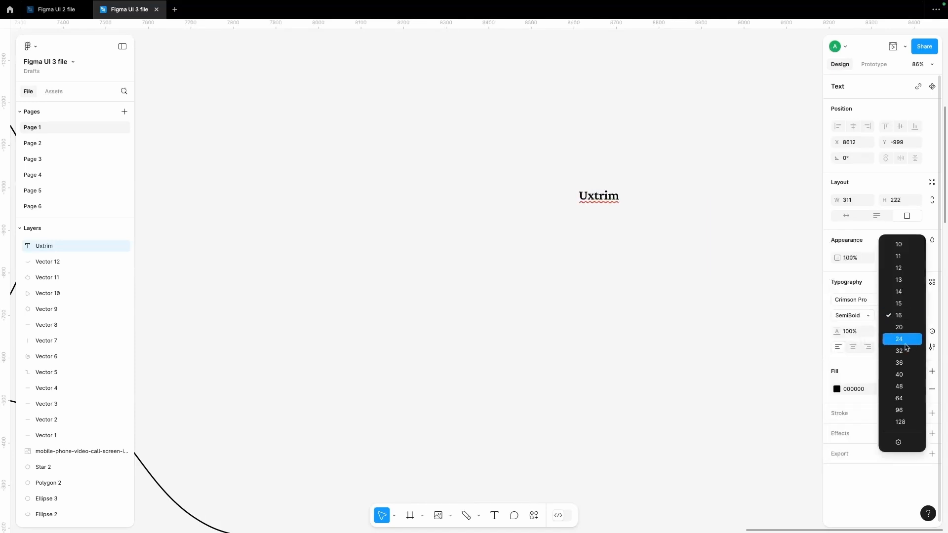
{"action": "left_click", "coordinate": [905, 387]}
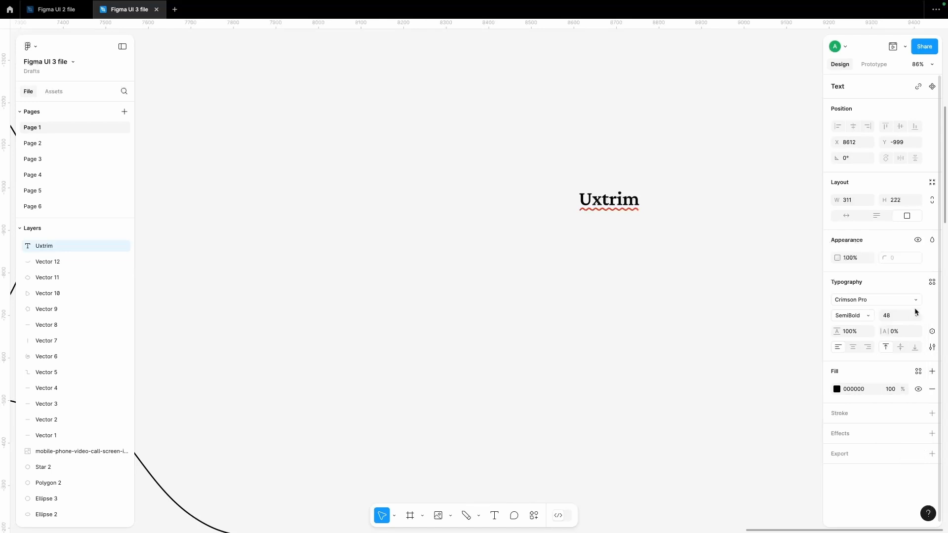
Step: Shrink the Uxtrim text box to about 204 × 118
{"action": "double_click", "coordinate": [658, 230]}
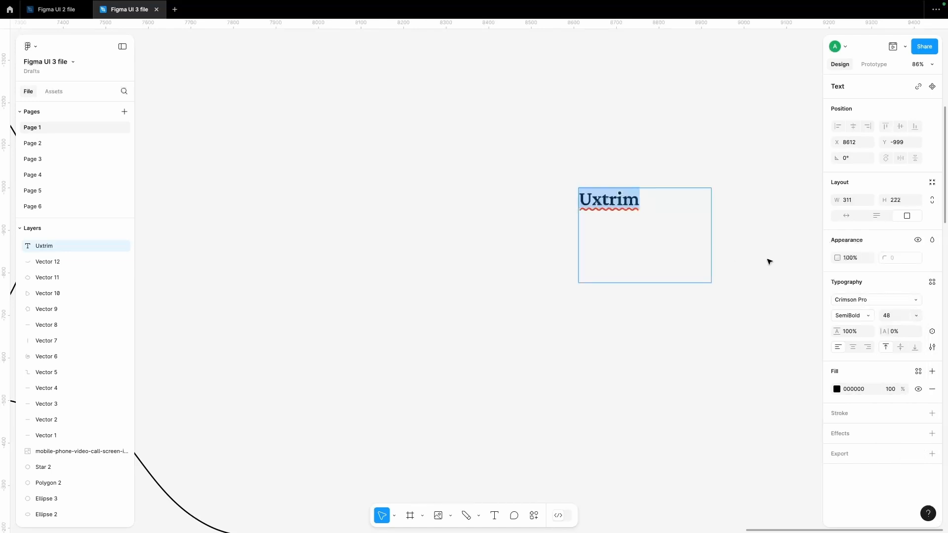
{"action": "key", "text": "Escape"}
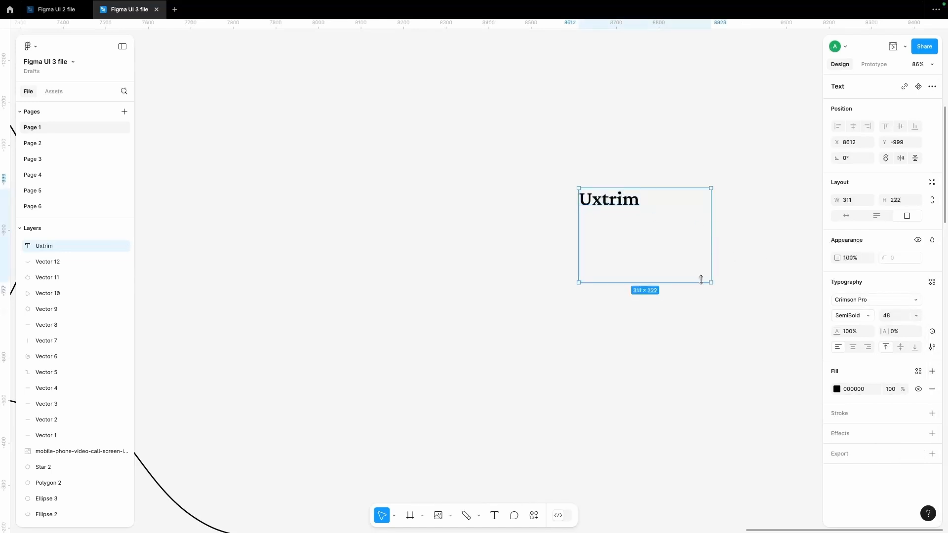
{"action": "left_click_drag", "start_coordinate": [709, 281], "coordinate": [666, 238]}
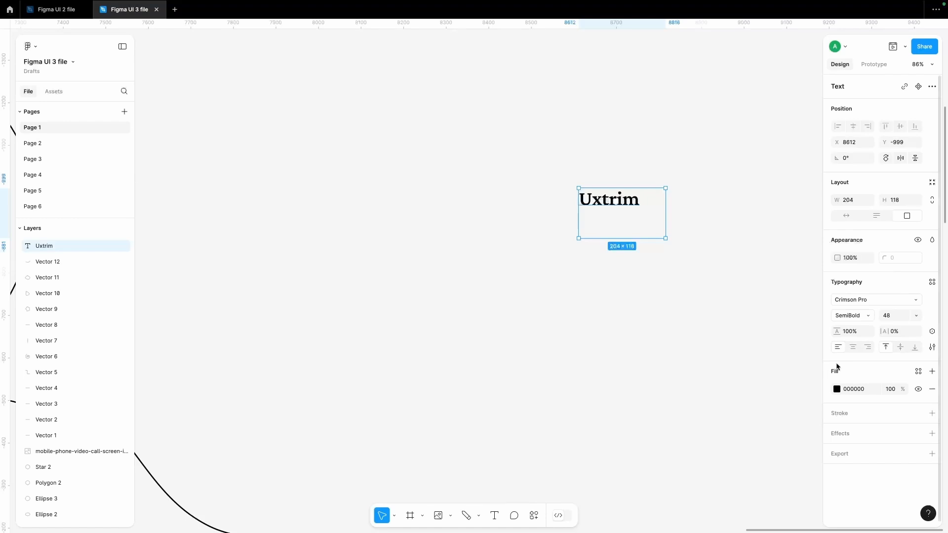
Step: Try left and right alignment on the Uxtrim text, settling on horizontal centre, and align it vertically to the middle of its box
{"action": "left_click", "coordinate": [853, 348]}
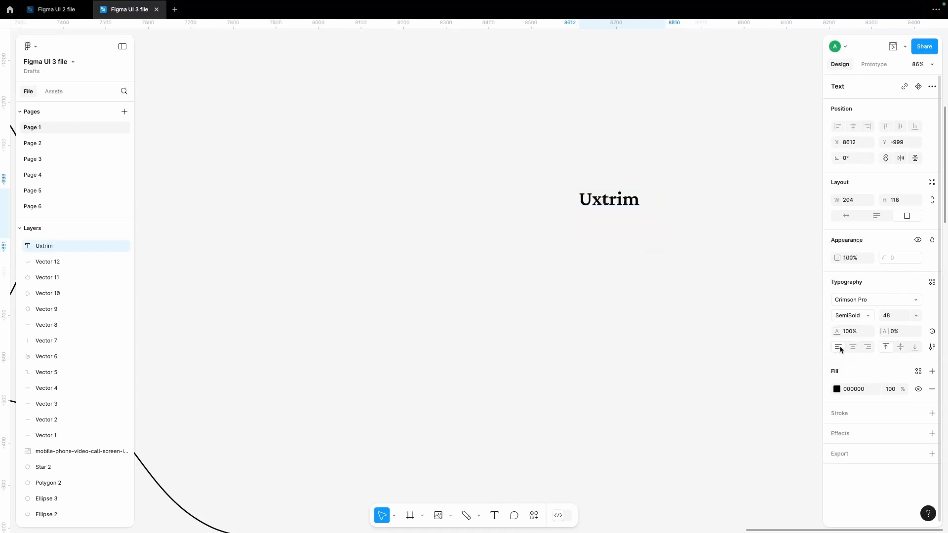
{"action": "left_click", "coordinate": [838, 347]}
{"action": "left_click", "coordinate": [869, 348]}
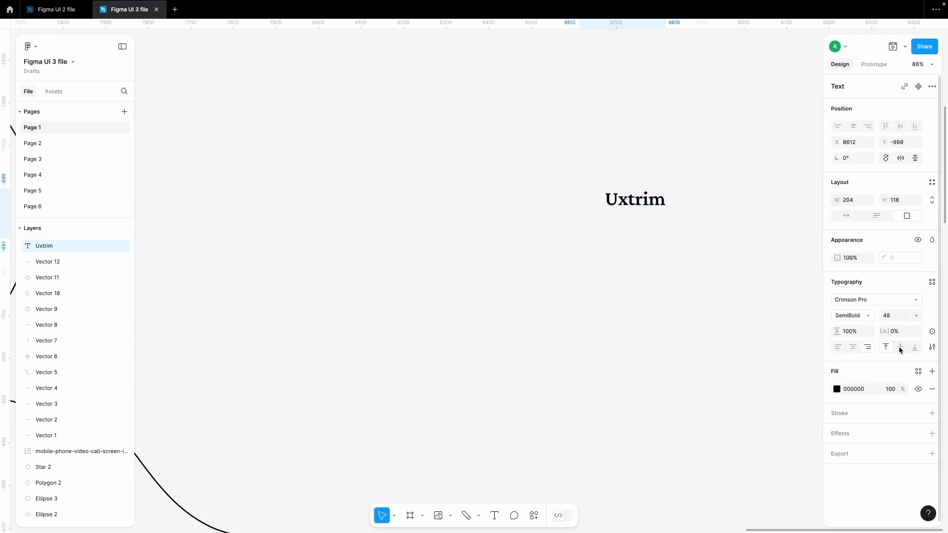
{"action": "left_click", "coordinate": [853, 348]}
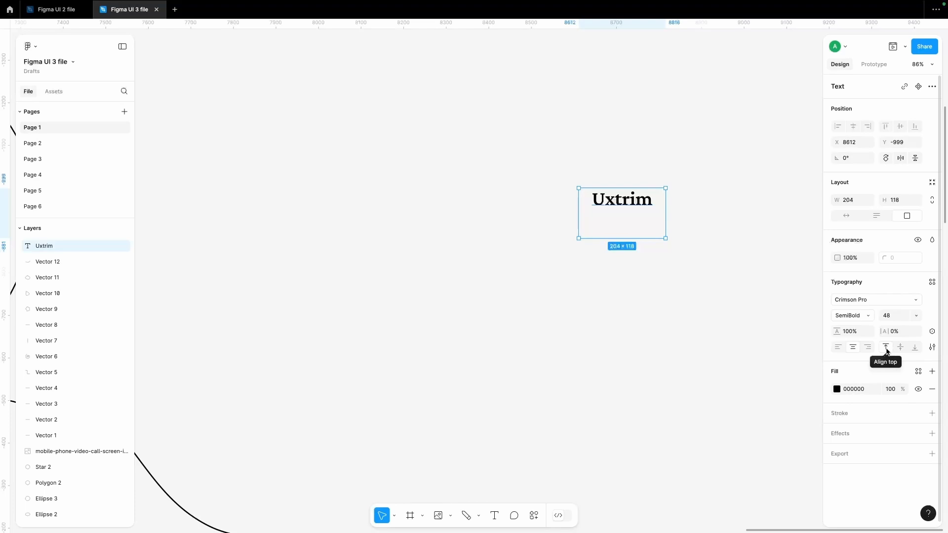
{"action": "left_click", "coordinate": [901, 348]}
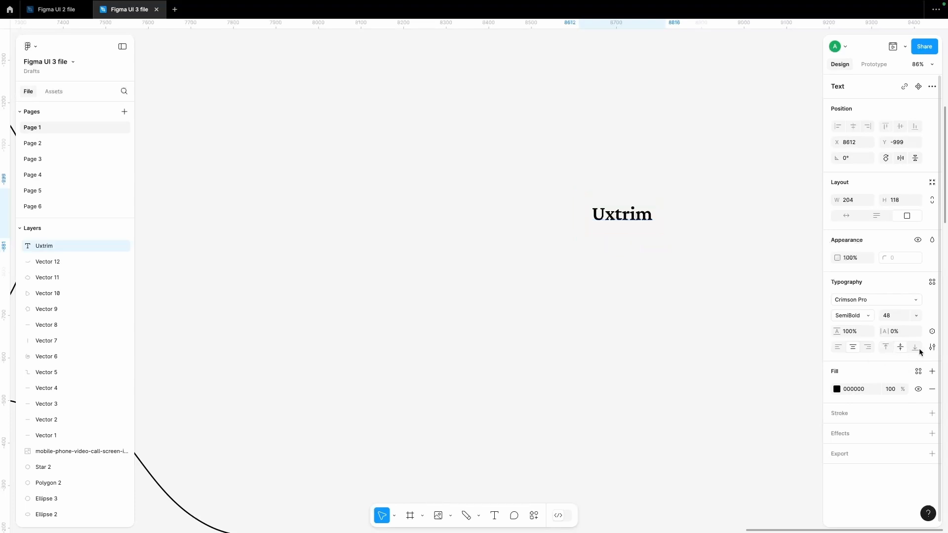
Step: Try bottom alignment on the Uxtrim text, return it to middle, and enlarge its box to about 285 × 176
{"action": "left_click", "coordinate": [915, 347]}
{"action": "left_click", "coordinate": [901, 348]}
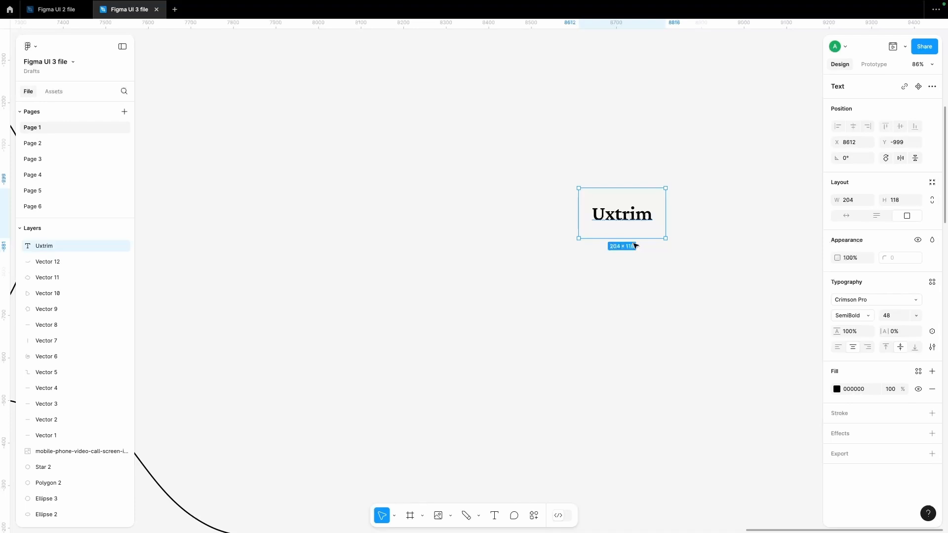
{"action": "left_click_drag", "start_coordinate": [662, 245], "coordinate": [700, 262]}
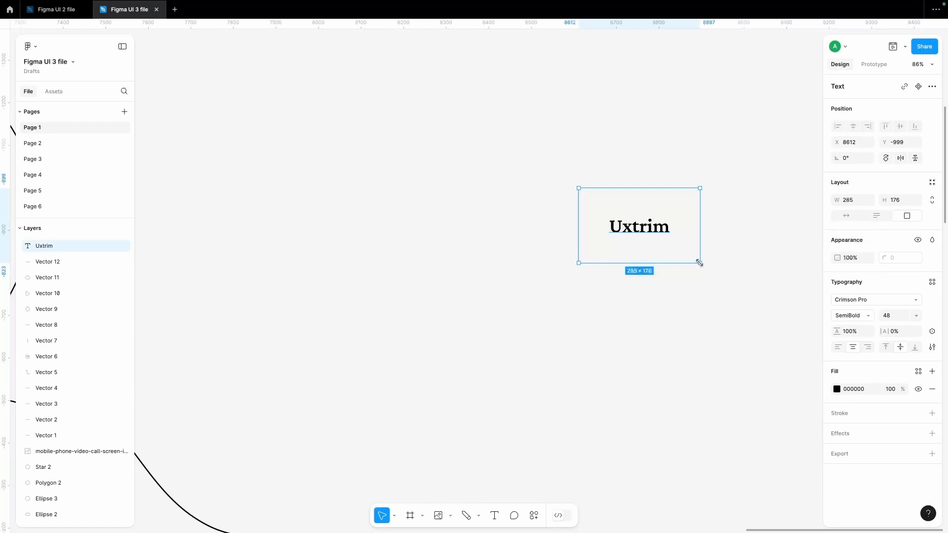
Step: Try auto height on the Uxtrim text box with a width of about 438, settling on auto width
{"action": "left_click", "coordinate": [877, 217]}
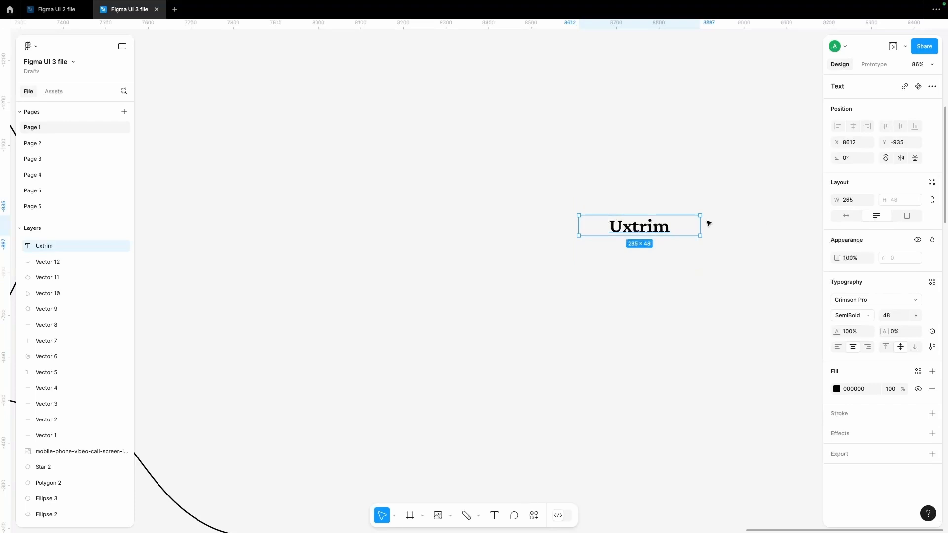
{"action": "left_click_drag", "start_coordinate": [701, 224], "coordinate": [765, 223]}
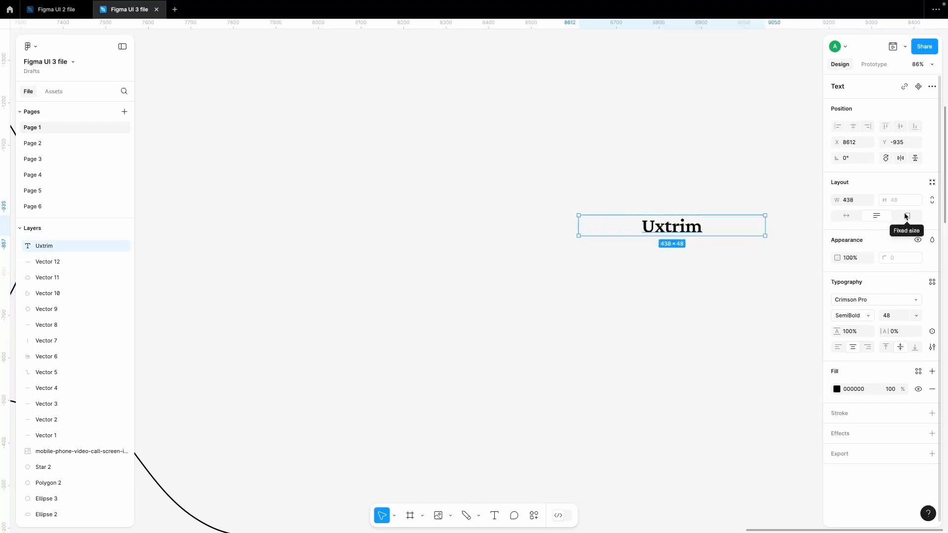
{"action": "left_click", "coordinate": [845, 218]}
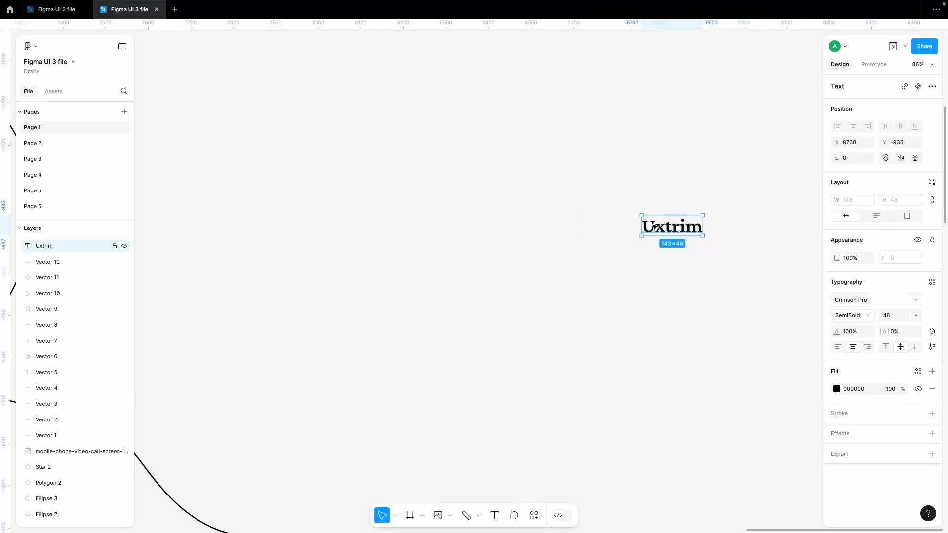
Step: Move the Uxtrim text to about X 8718 and set its fill colour to dark red CA0000
{"action": "left_click_drag", "start_coordinate": [660, 229], "coordinate": [658, 229]}
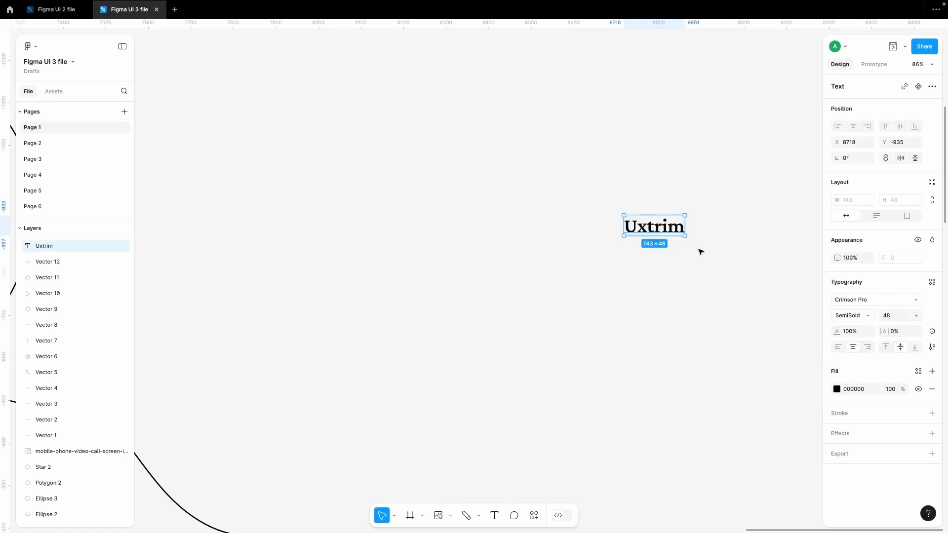
{"action": "left_click", "coordinate": [701, 251]}
{"action": "left_click", "coordinate": [659, 228]}
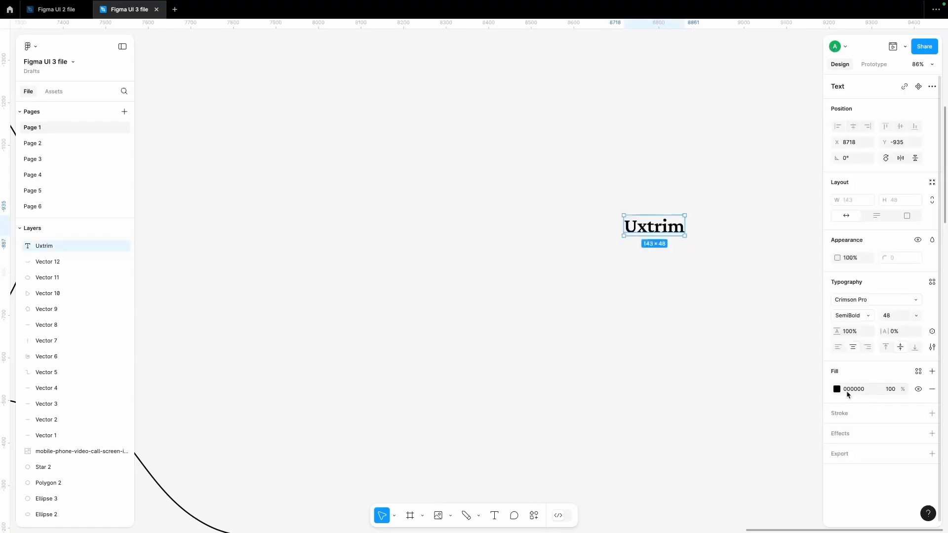
{"action": "left_click", "coordinate": [837, 390]}
{"action": "left_click_drag", "start_coordinate": [771, 351], "coordinate": [824, 310]}
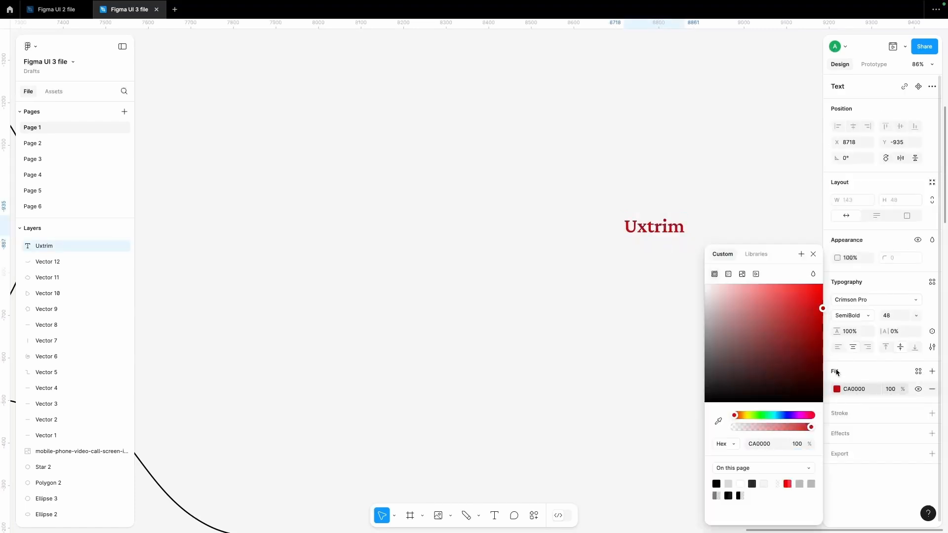
Step: Try a stroke on the Uxtrim text, remove it, and give the text a Drop shadow effect
{"action": "left_click", "coordinate": [932, 414]}
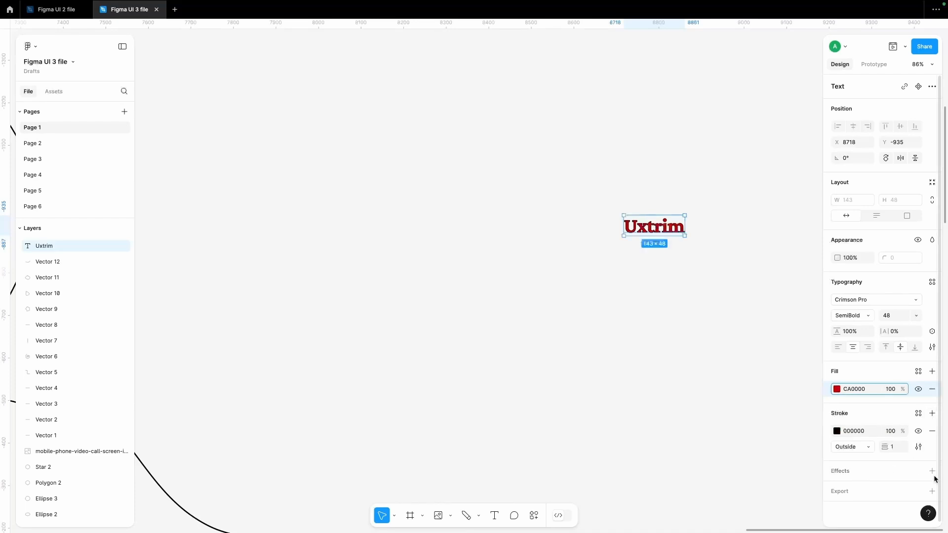
{"action": "left_click", "coordinate": [933, 431]}
{"action": "left_click", "coordinate": [932, 434]}
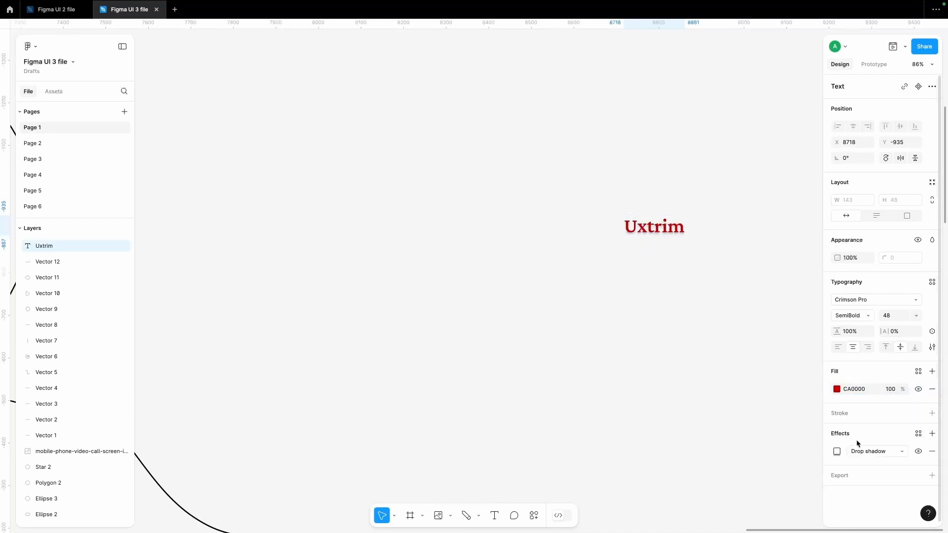
{"action": "left_click", "coordinate": [863, 453]}
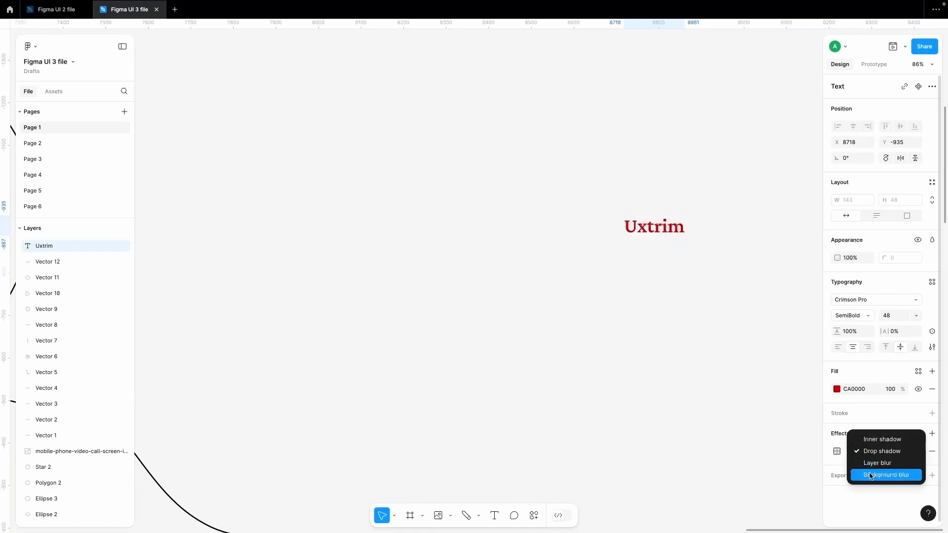
{"action": "left_click", "coordinate": [870, 452]}
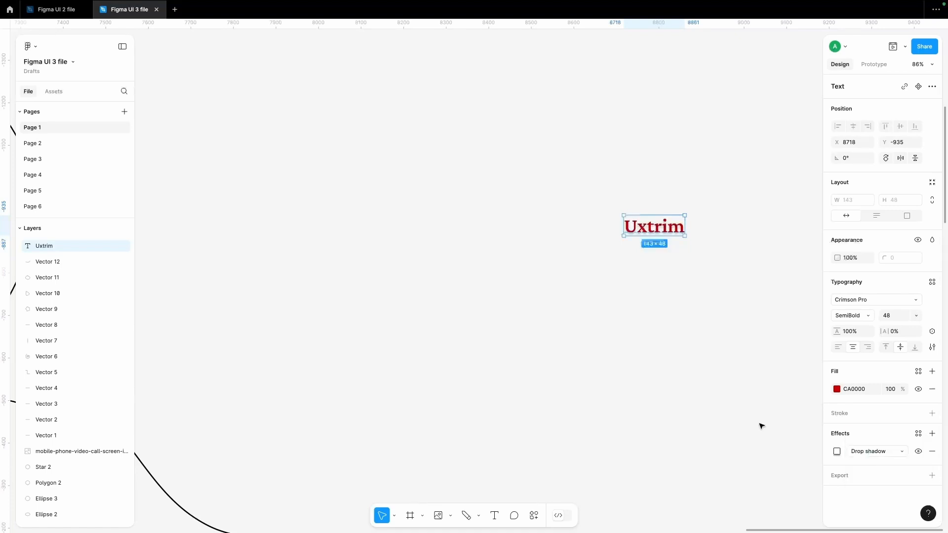
{"action": "left_click", "coordinate": [675, 279]}
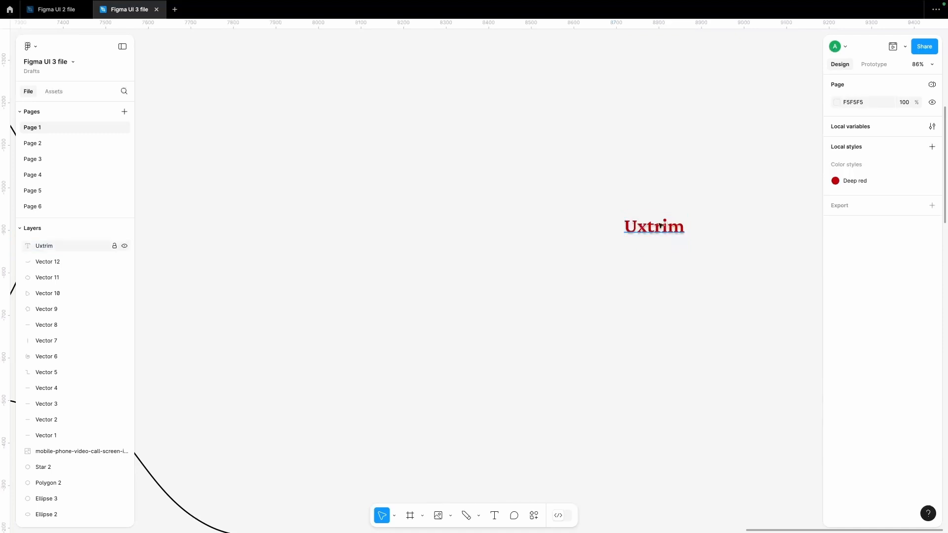
Step: Move the Uxtrim text to about X 8631, Y -844 and deselect it
{"action": "left_click_drag", "start_coordinate": [655, 227], "coordinate": [617, 266]}
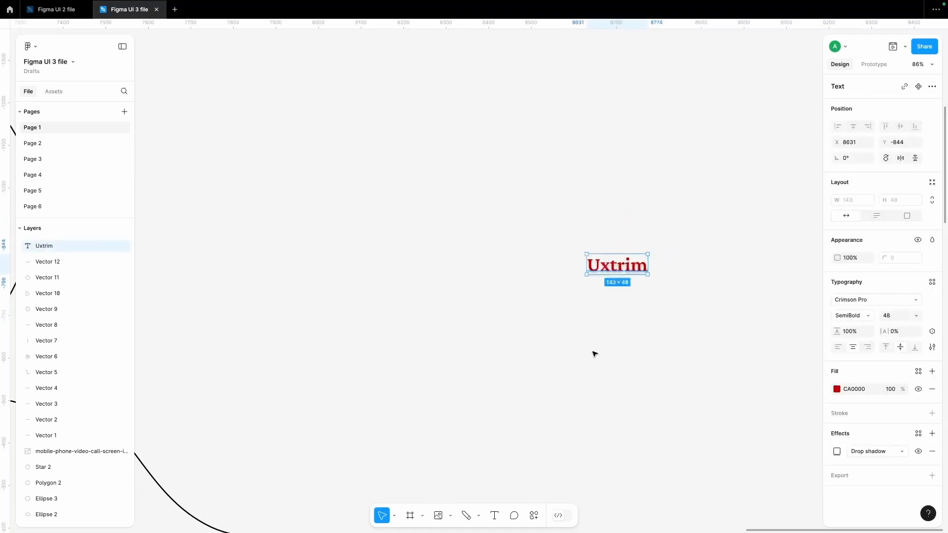
{"action": "scroll", "coordinate": [595, 354], "scroll_direction": "right", "scroll_amount": 1}
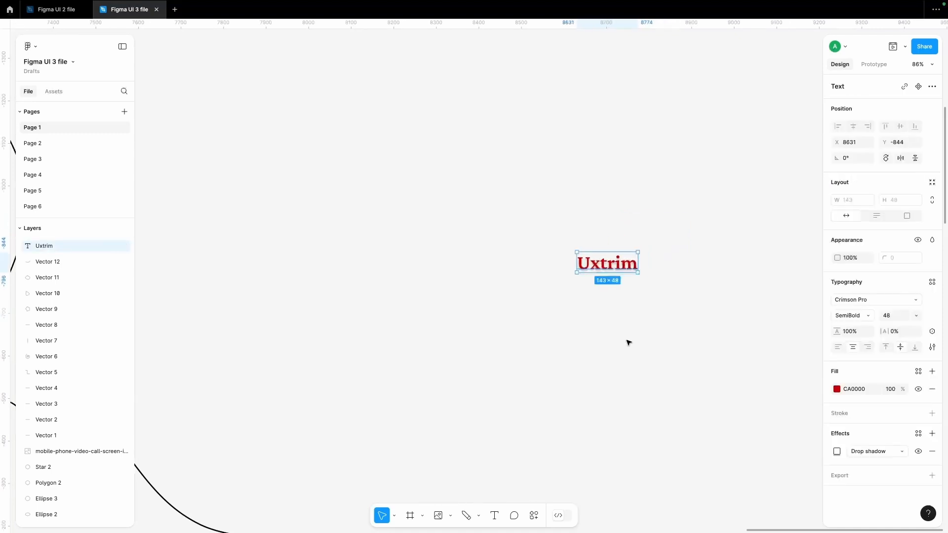
{"action": "left_click", "coordinate": [578, 411]}
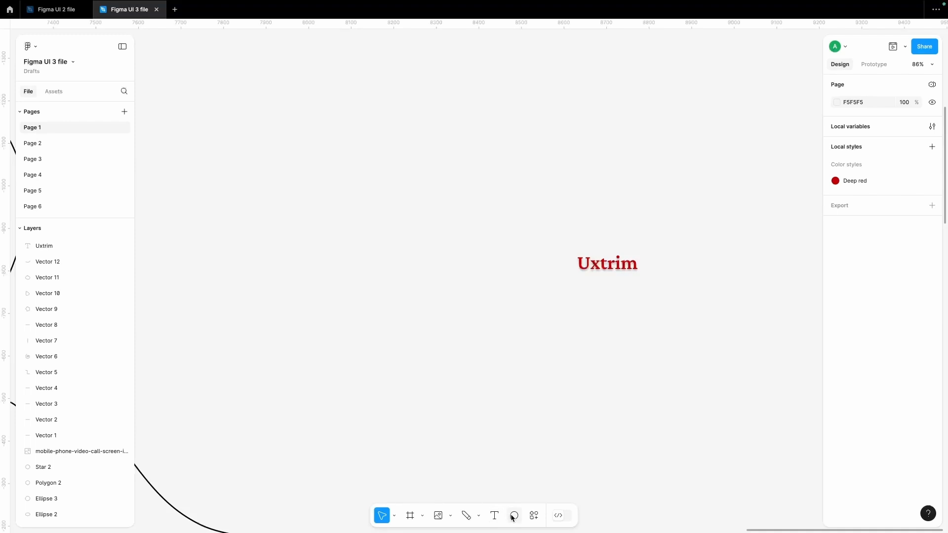
Step: Try to post "another comment" with a teammate mention just above the Uxtrim text, then discard the draft
{"action": "left_click", "coordinate": [514, 516]}
{"action": "left_click", "coordinate": [571, 233]}
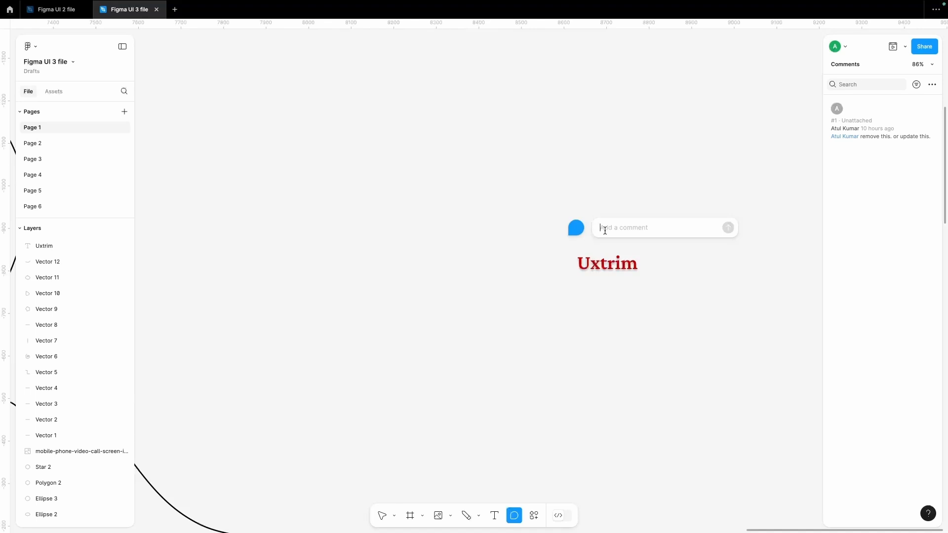
{"action": "type", "text": "another comment @"}
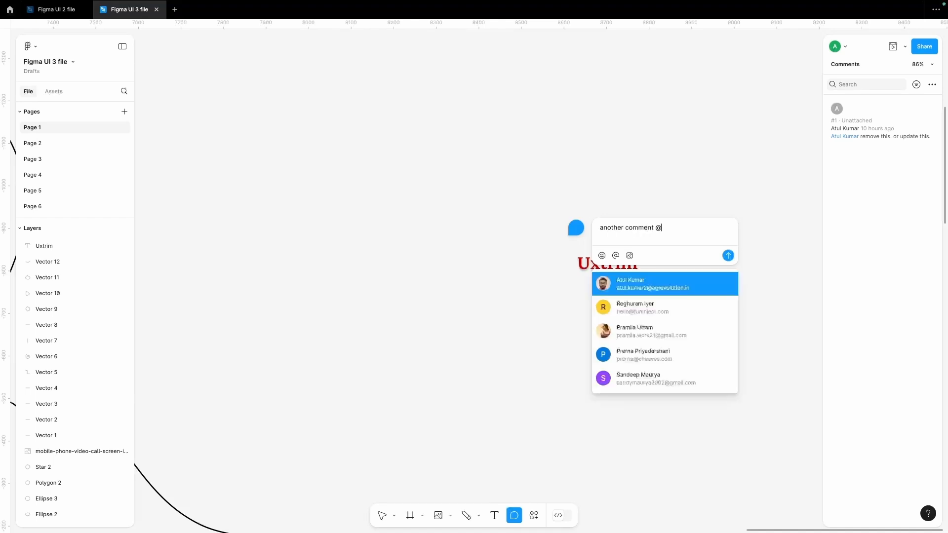
{"action": "left_click", "coordinate": [647, 379]}
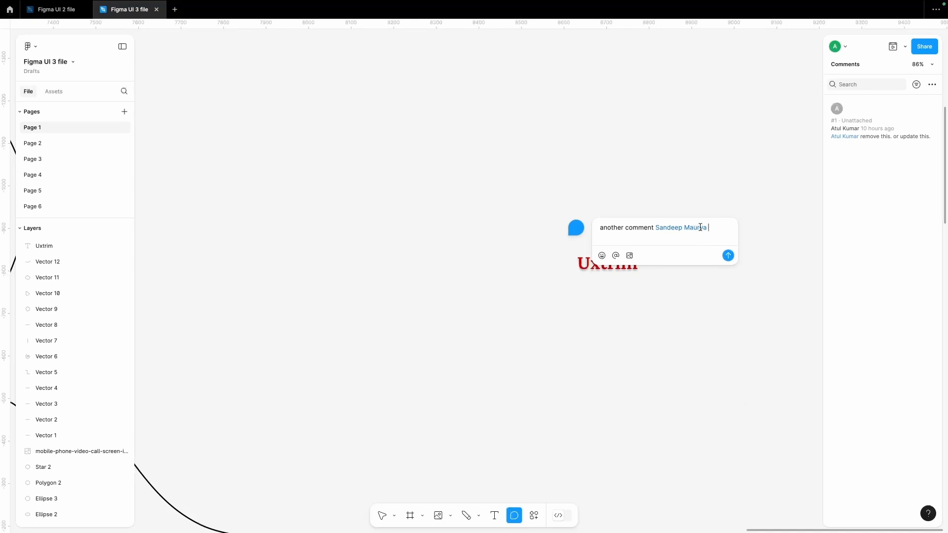
{"action": "key", "text": "Return"}
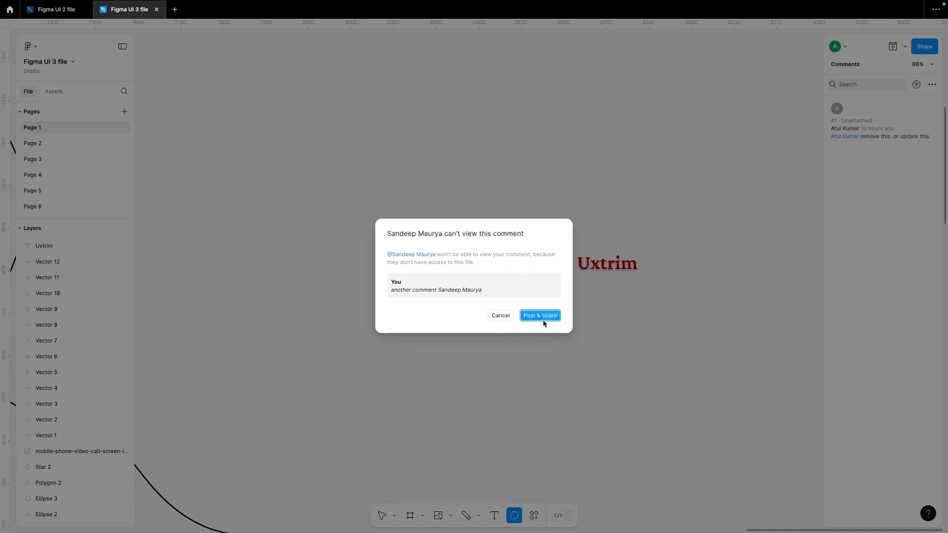
{"action": "left_click", "coordinate": [500, 315]}
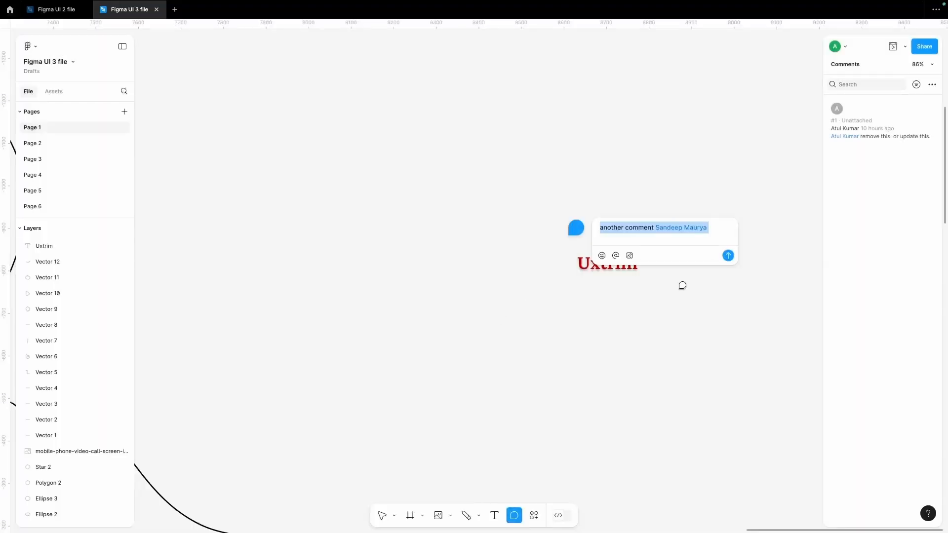
{"action": "key", "text": "Escape"}
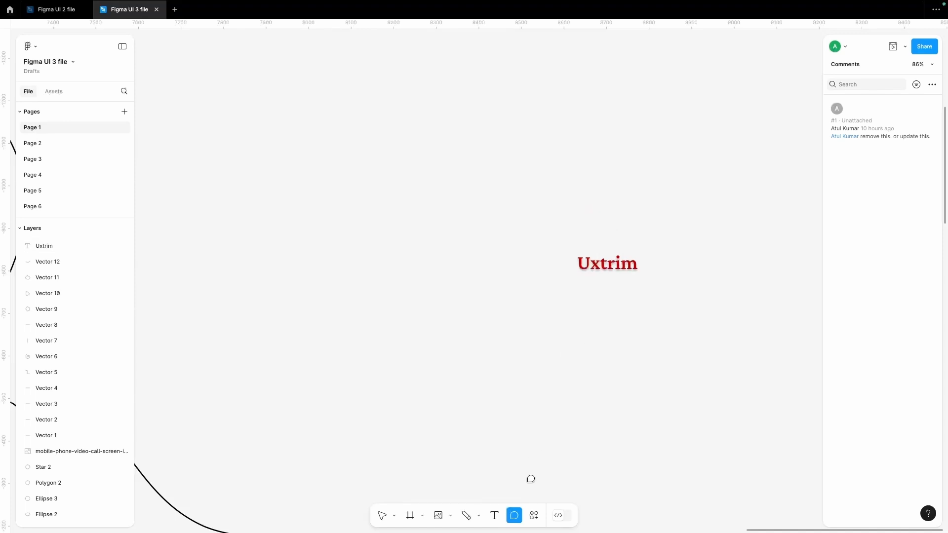
Step: Examine the suggestions and common settings offered in Actions
{"action": "left_click", "coordinate": [534, 516]}
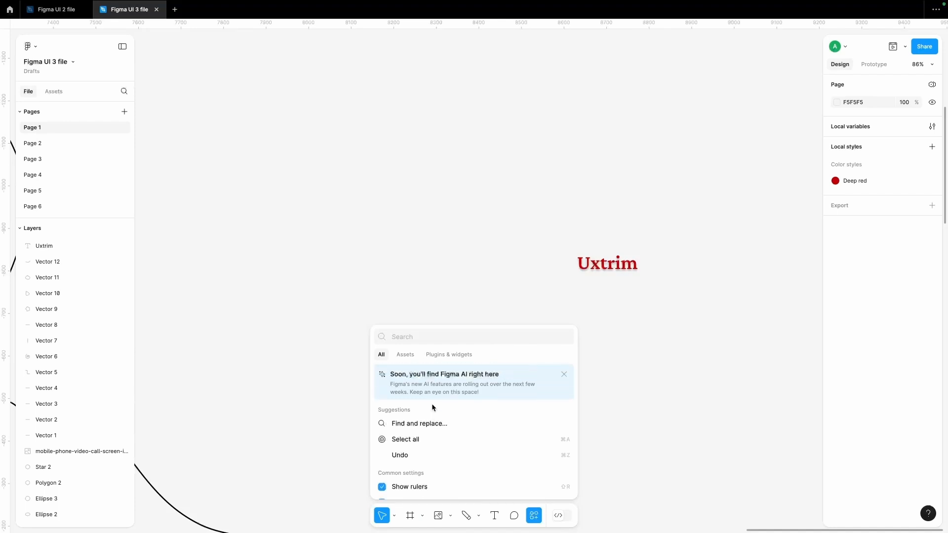
{"action": "scroll", "coordinate": [432, 406], "scroll_direction": "down", "scroll_amount": 4}
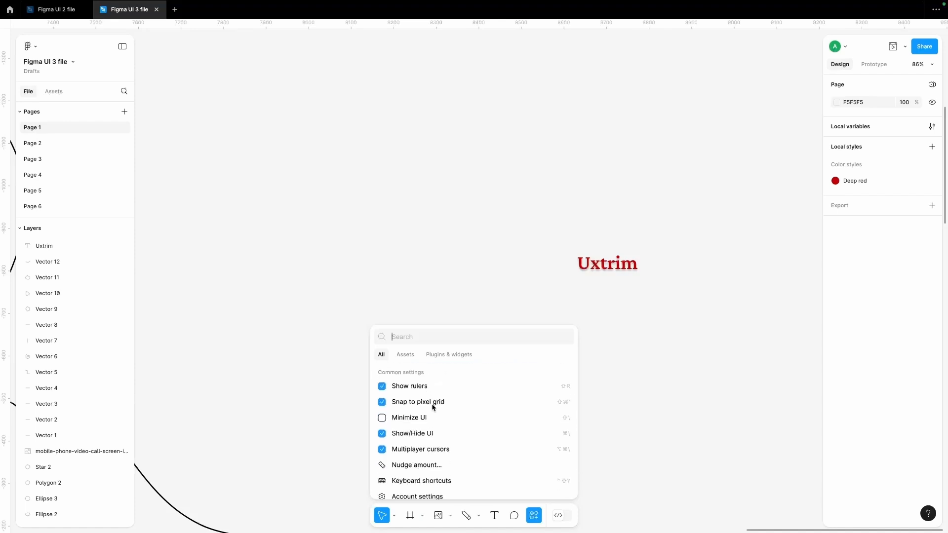
{"action": "scroll", "coordinate": [432, 407], "scroll_direction": "up", "scroll_amount": 2}
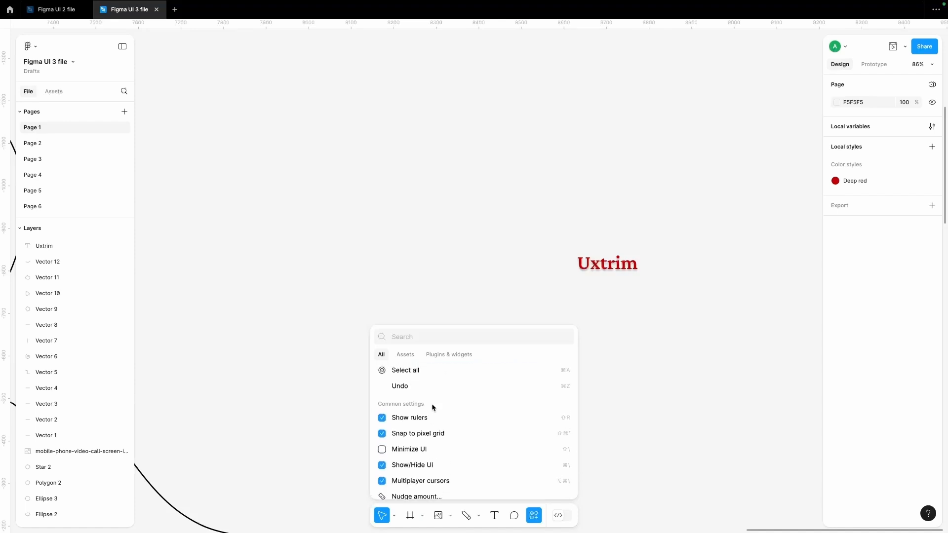
{"action": "scroll", "coordinate": [430, 410], "scroll_direction": "down", "scroll_amount": 2}
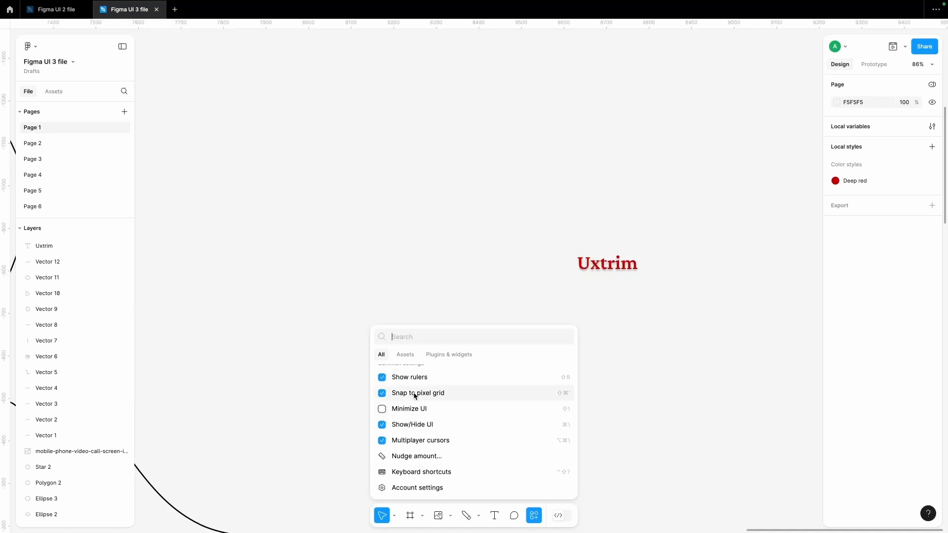
{"action": "scroll", "coordinate": [420, 398], "scroll_direction": "up", "scroll_amount": 1}
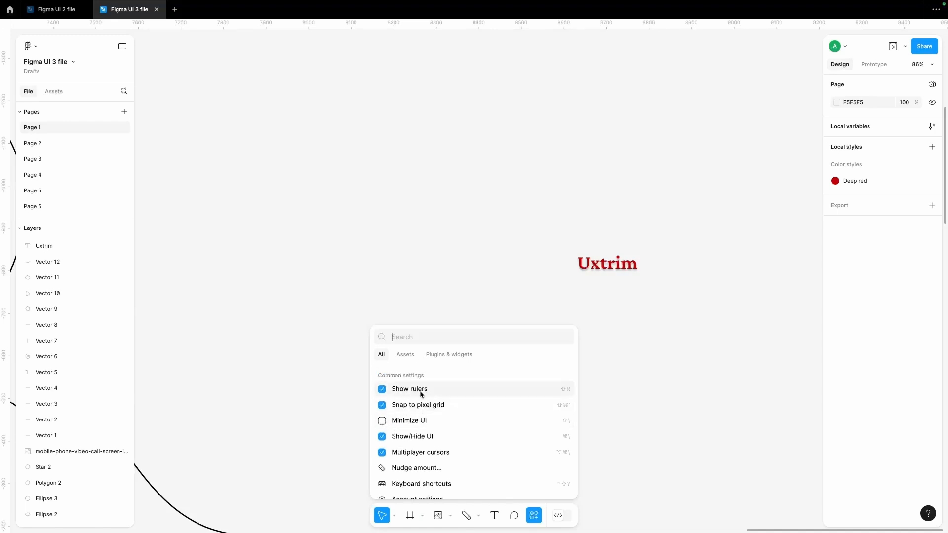
{"action": "scroll", "coordinate": [420, 459], "scroll_direction": "down", "scroll_amount": 1}
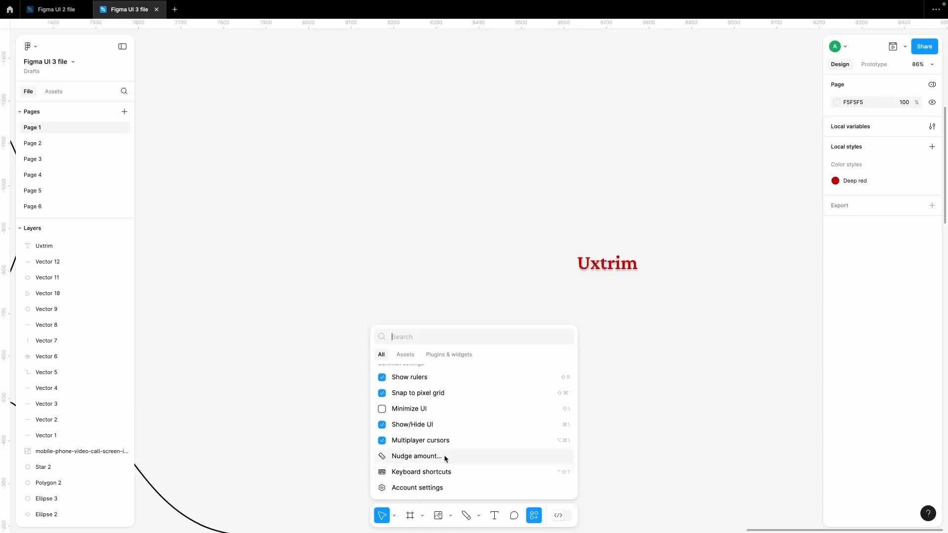
{"action": "scroll", "coordinate": [441, 439], "scroll_direction": "up", "scroll_amount": 3}
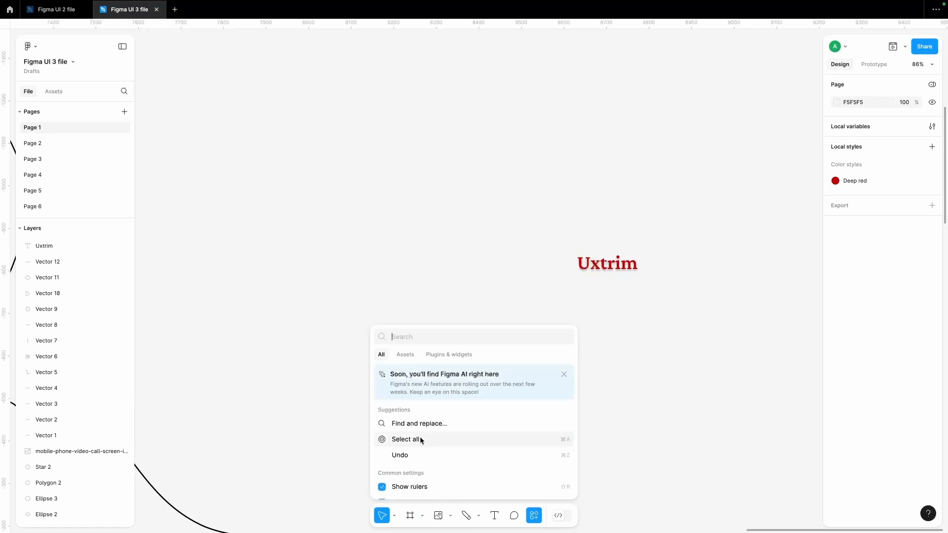
{"action": "scroll", "coordinate": [419, 438], "scroll_direction": "down", "scroll_amount": 1}
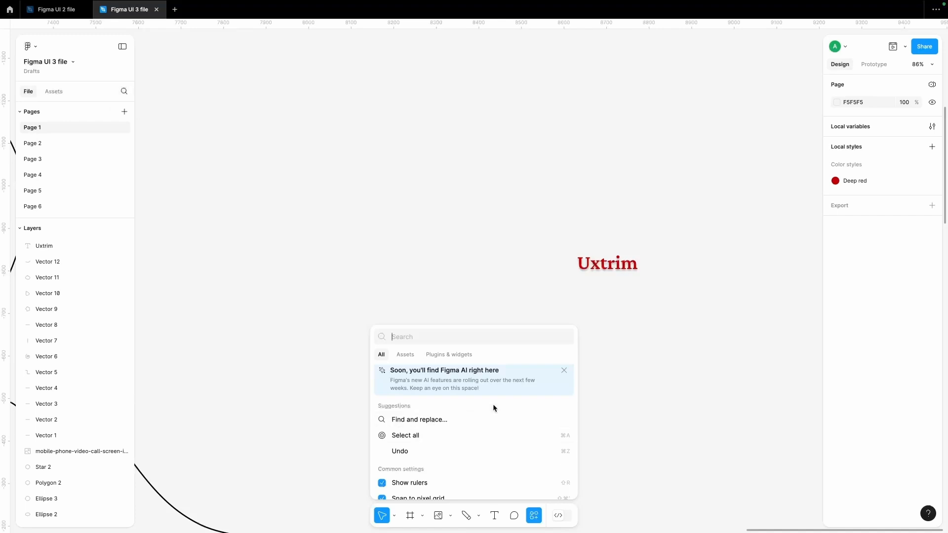
{"action": "scroll", "coordinate": [493, 404], "scroll_direction": "up", "scroll_amount": 1}
Step: Compare the assets, plugins and widgets offered in Actions with the Simple Design System library and the file's general plugin and widget commands
{"action": "left_click", "coordinate": [402, 356]}
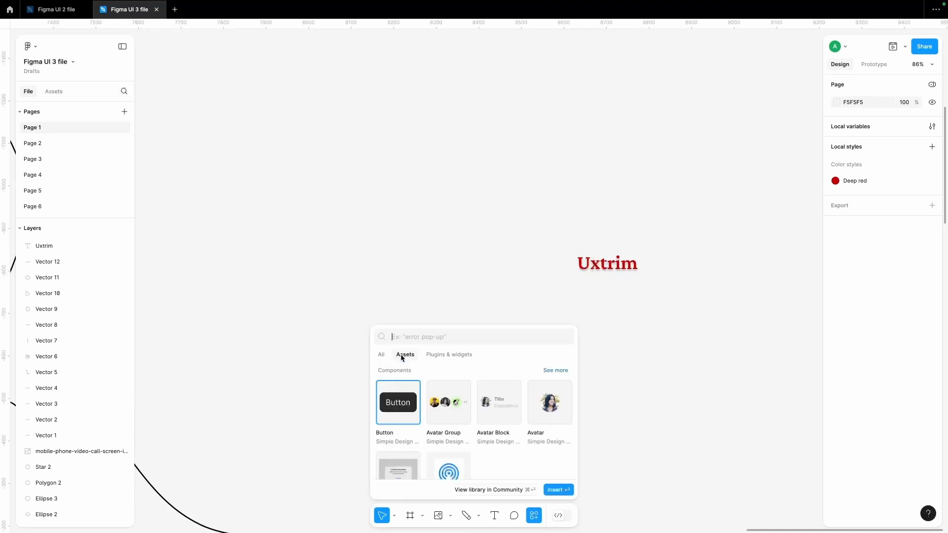
{"action": "left_click", "coordinate": [54, 92]}
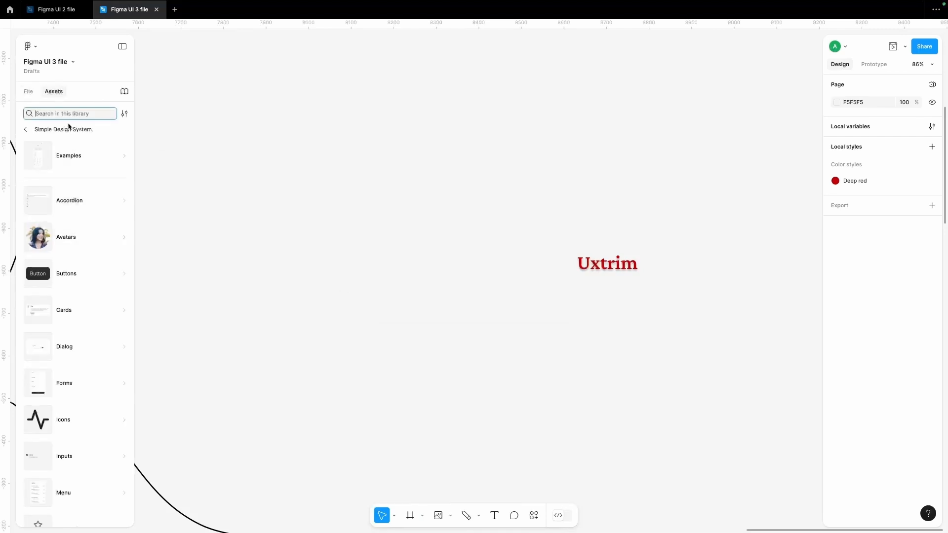
{"action": "left_click", "coordinate": [534, 516]}
{"action": "left_click", "coordinate": [450, 355]}
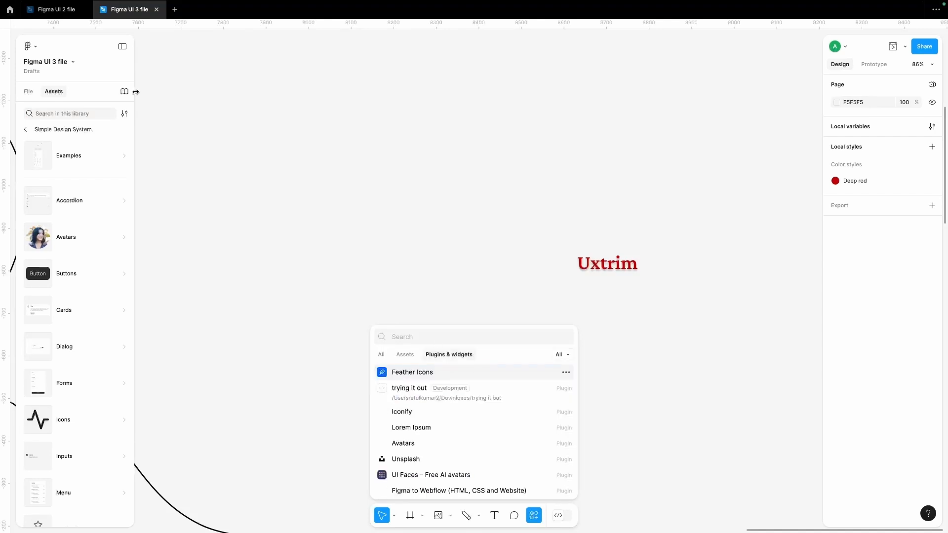
{"action": "left_click", "coordinate": [29, 46]}
{"action": "mouse_move", "coordinate": [58, 192]}
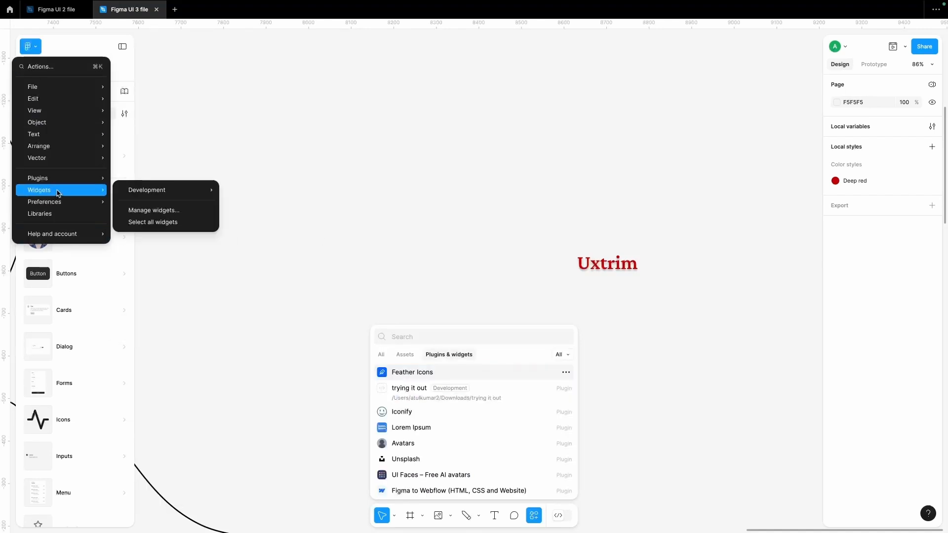
{"action": "mouse_move", "coordinate": [240, 2]}
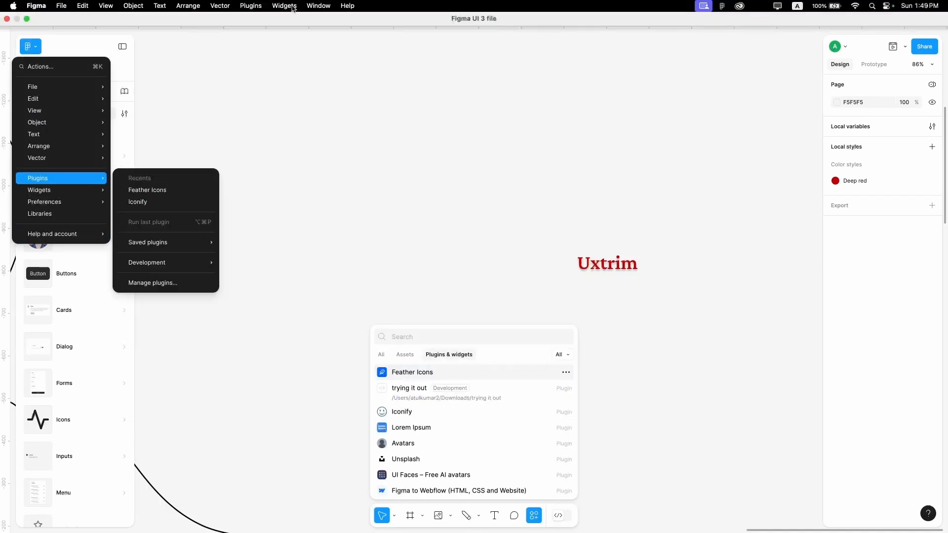
Step: Insert the at-sign and feather icons with the Feather Icons plugin, place them side by side near the Uxtrim text, and close the plugin
{"action": "left_click", "coordinate": [410, 374]}
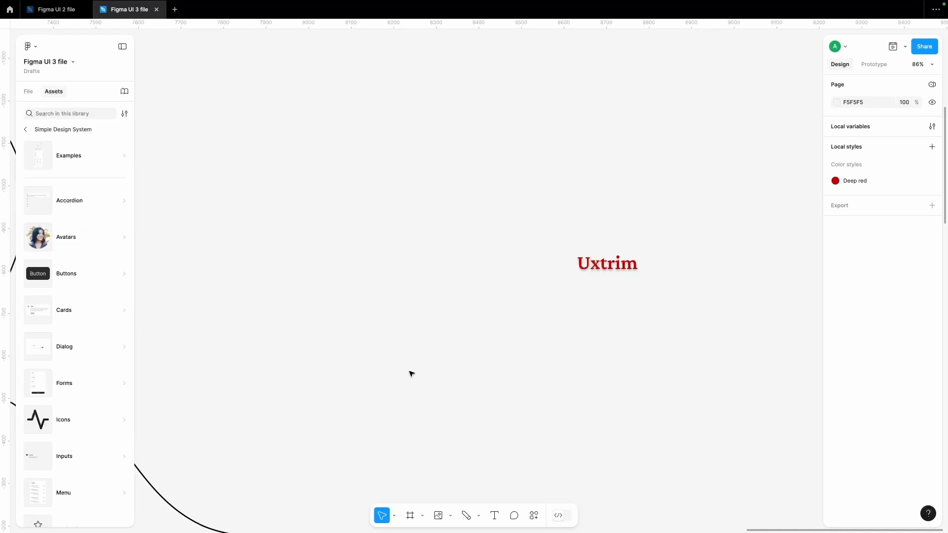
{"action": "scroll", "coordinate": [371, 255], "scroll_direction": "down", "scroll_amount": 15}
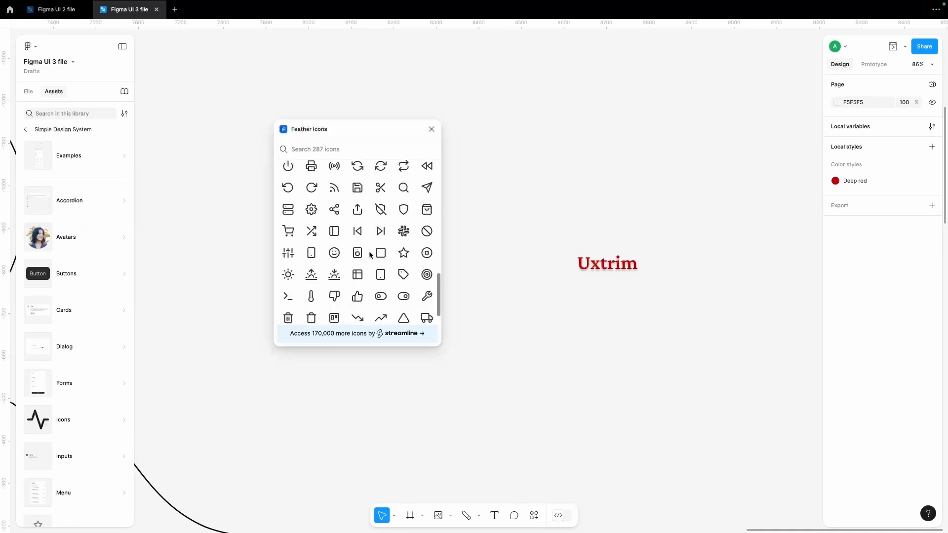
{"action": "scroll", "coordinate": [370, 255], "scroll_direction": "up", "scroll_amount": 15}
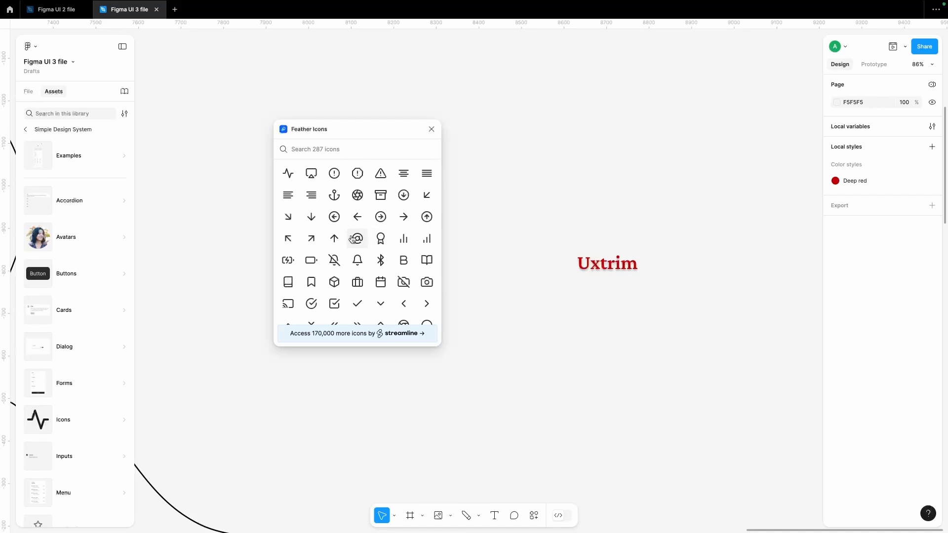
{"action": "left_click", "coordinate": [358, 239]}
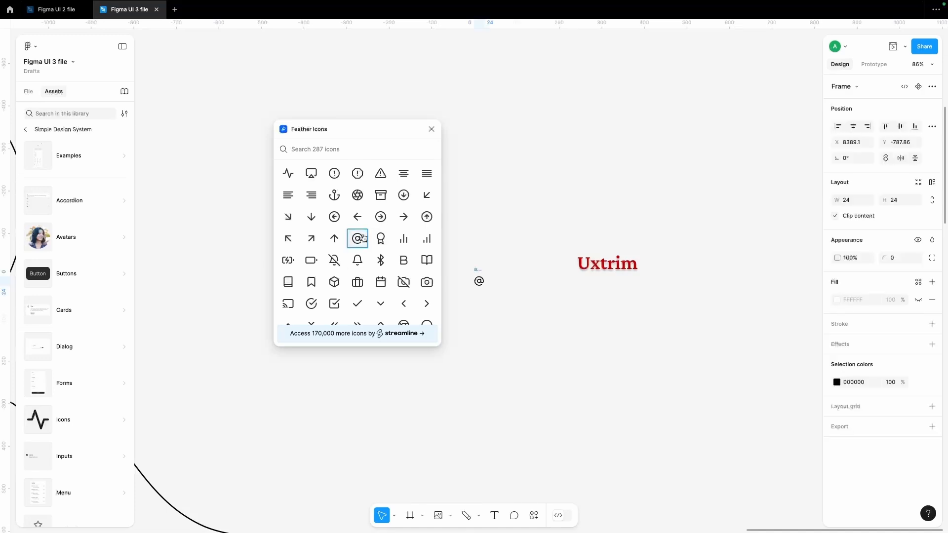
{"action": "scroll", "coordinate": [397, 272], "scroll_direction": "down", "scroll_amount": 4}
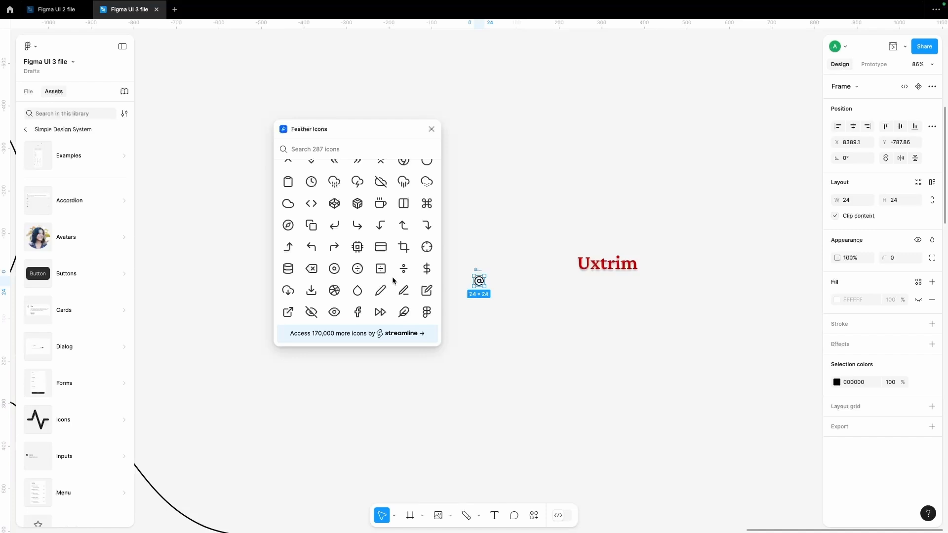
{"action": "scroll", "coordinate": [402, 311], "scroll_direction": "down", "scroll_amount": 1}
{"action": "left_click", "coordinate": [402, 290]}
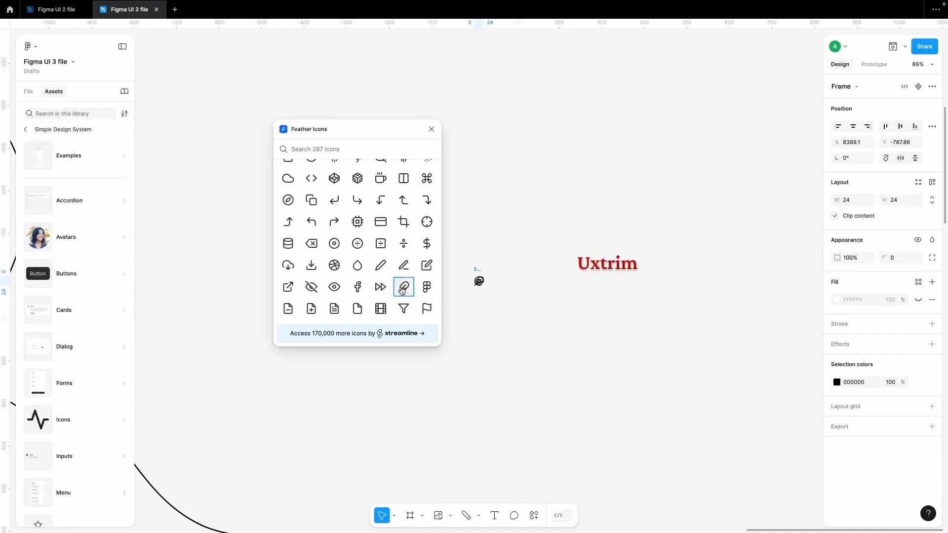
{"action": "left_click_drag", "start_coordinate": [478, 275], "coordinate": [502, 271]}
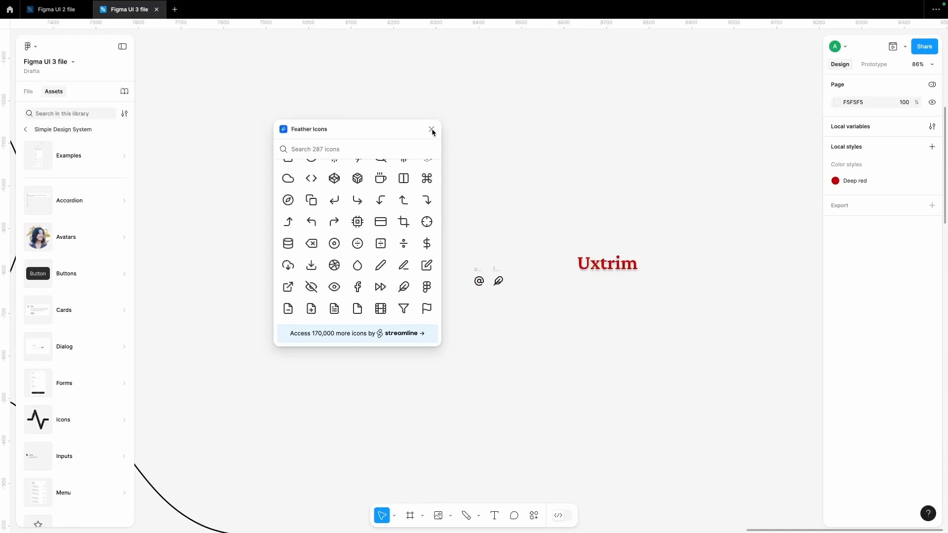
{"action": "left_click", "coordinate": [432, 130]}
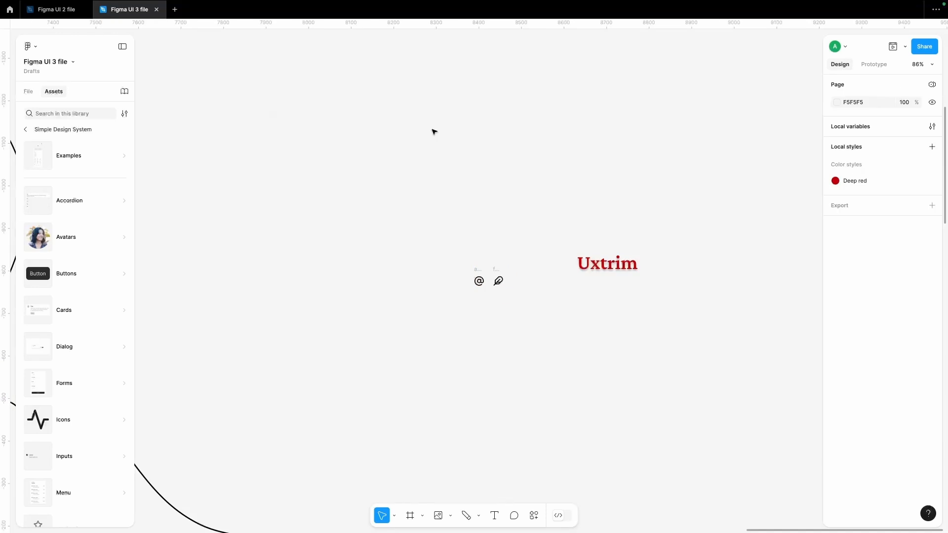
Step: Check Dev Mode availability here, preview Dev Mode in the Figma UI 2 file and leave it, and return to the Figma UI 3 file
{"action": "mouse_move", "coordinate": [567, 519]}
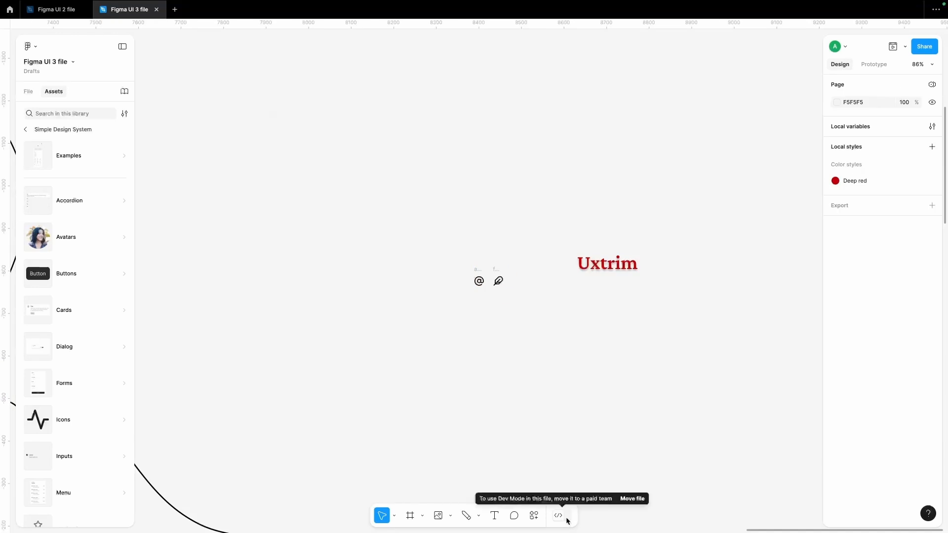
{"action": "scroll", "coordinate": [567, 518], "scroll_direction": "down", "scroll_amount": 5}
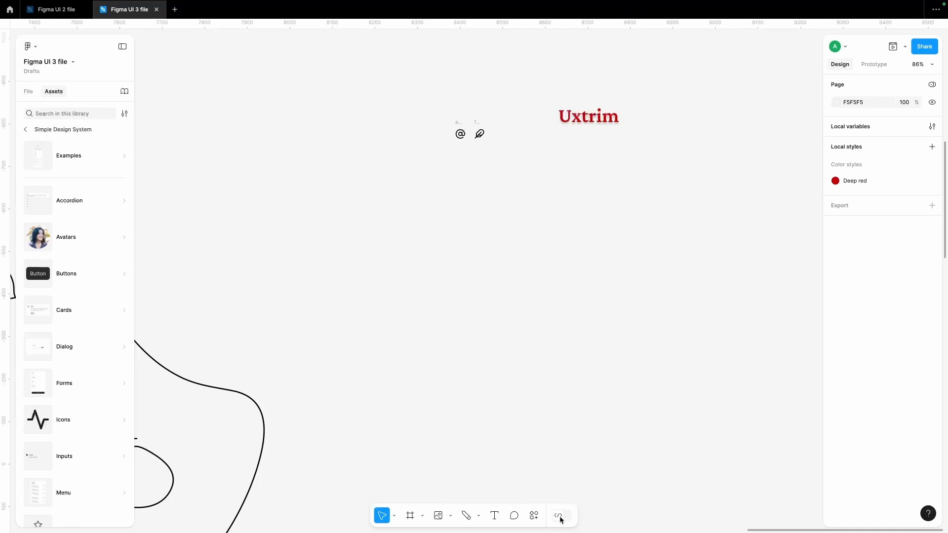
{"action": "left_click", "coordinate": [56, 10]}
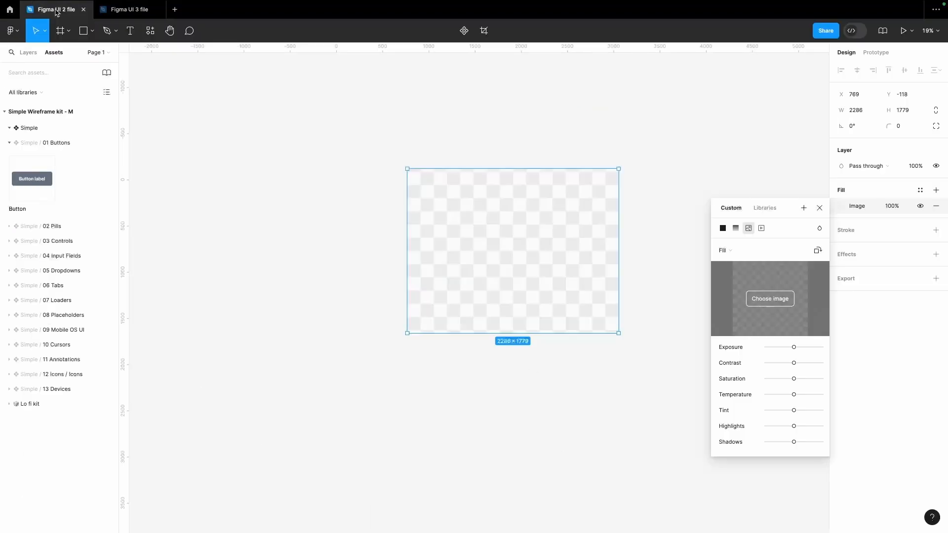
{"action": "left_click", "coordinate": [856, 30]}
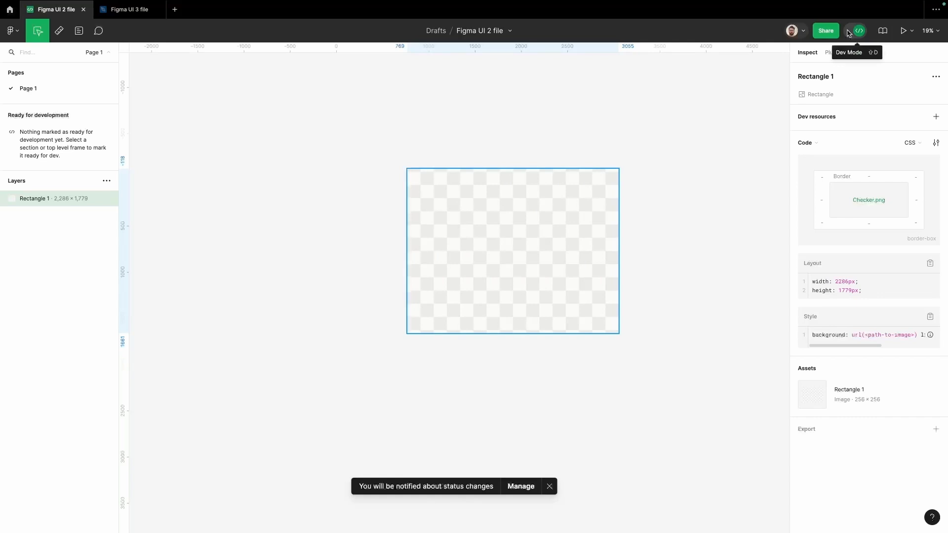
{"action": "left_click", "coordinate": [849, 31]}
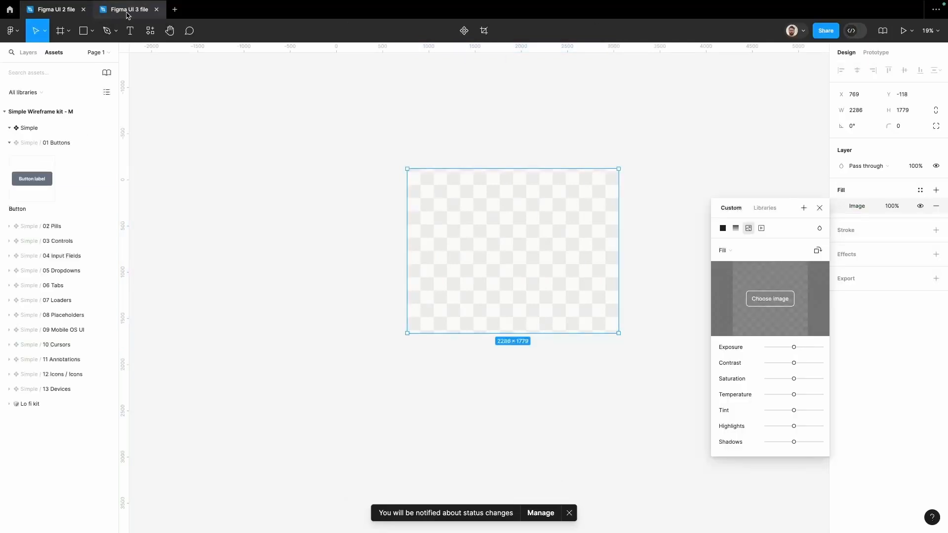
{"action": "left_click", "coordinate": [126, 9]}
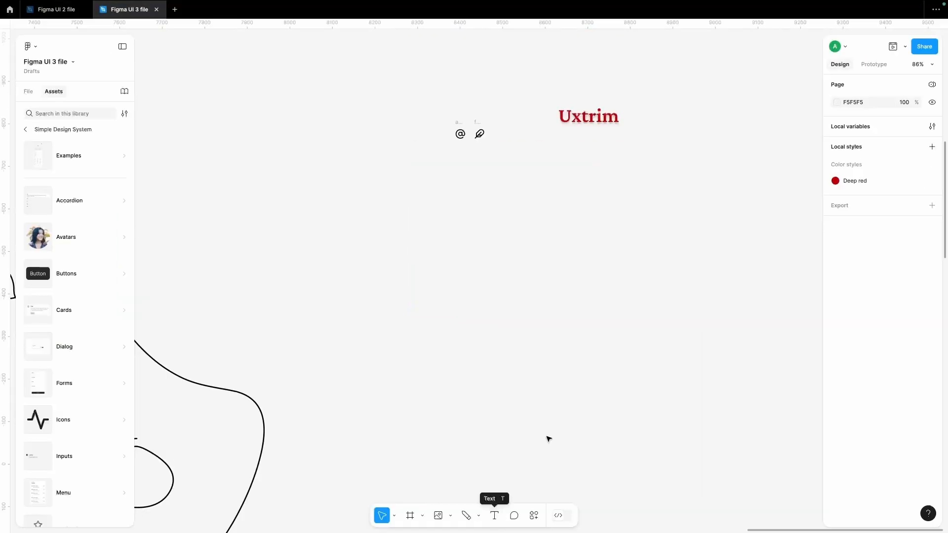
Step: Delete all shapes, lines, images, vectors, icons and text lying outside the Onboarding flow section
{"action": "scroll", "coordinate": [633, 346], "scroll_direction": "down", "scroll_amount": 5}
{"action": "scroll", "coordinate": [634, 346], "scroll_direction": "down", "scroll_amount": 8}
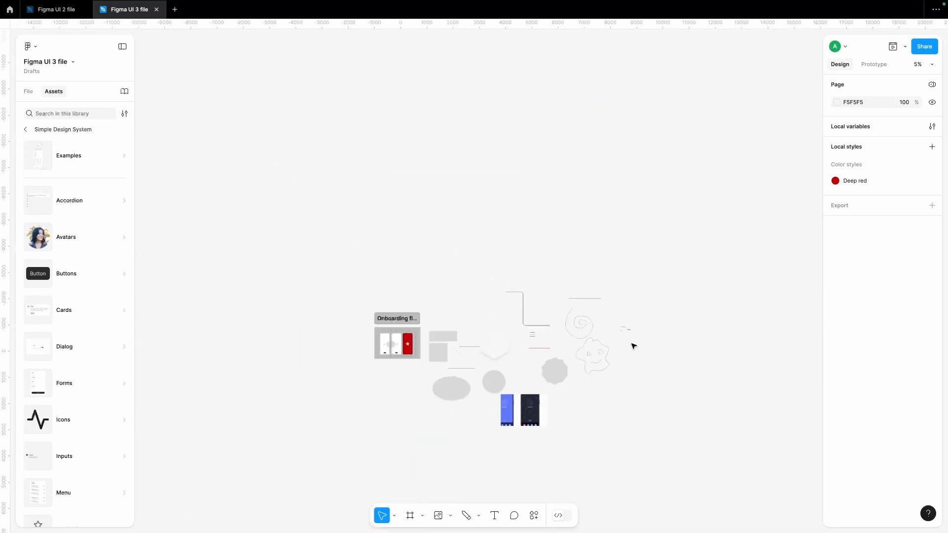
{"action": "scroll", "coordinate": [524, 286], "scroll_direction": "up", "scroll_amount": 2}
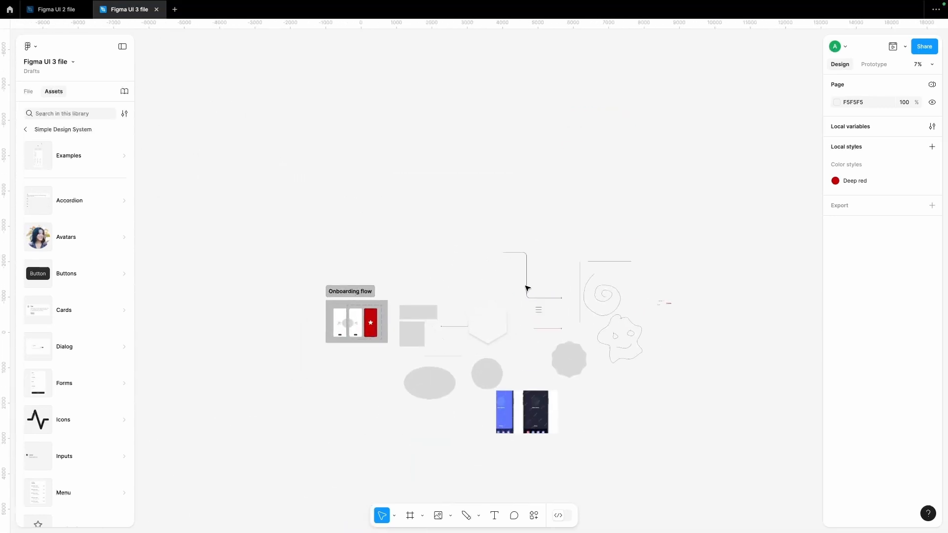
{"action": "left_click_drag", "start_coordinate": [404, 210], "coordinate": [696, 434]}
{"action": "key", "text": "Delete"}
Step: Ungroup the Onboarding flow section so its frames sit directly on the canvas, and clear the selection
{"action": "scroll", "coordinate": [345, 309], "scroll_direction": "up", "scroll_amount": 8}
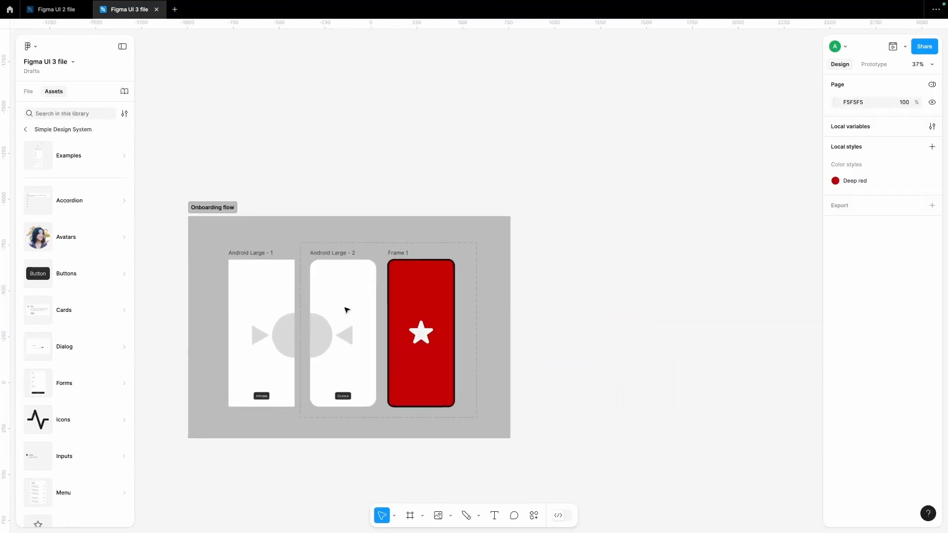
{"action": "scroll", "coordinate": [346, 309], "scroll_direction": "down", "scroll_amount": 1}
{"action": "scroll", "coordinate": [345, 308], "scroll_direction": "left", "scroll_amount": 2}
{"action": "left_click", "coordinate": [335, 161]}
{"action": "right_click", "coordinate": [331, 178]}
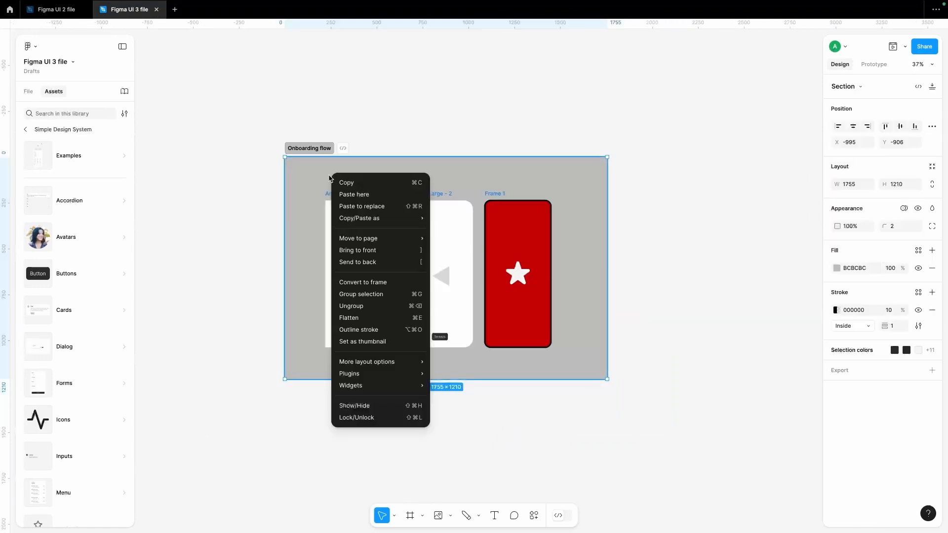
{"action": "left_click", "coordinate": [371, 304]}
{"action": "left_click", "coordinate": [359, 143]}
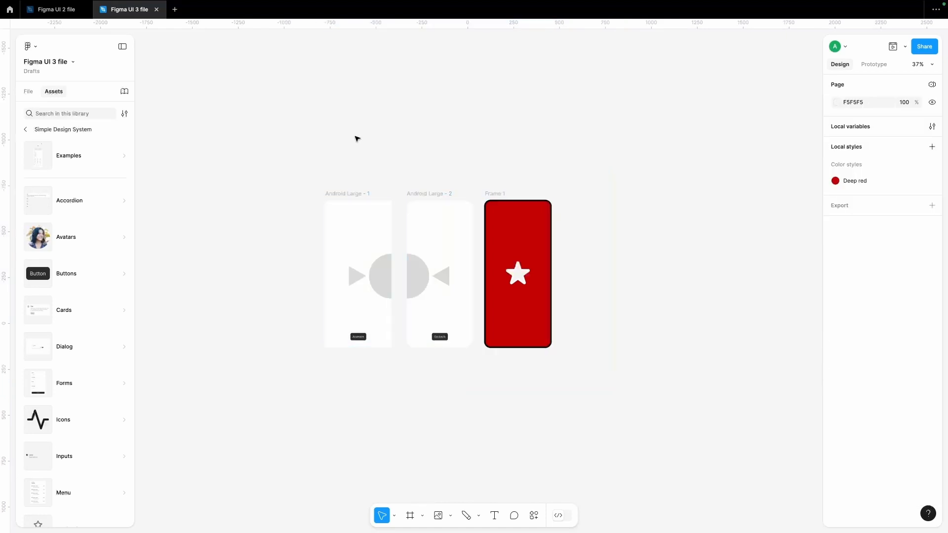
Step: Duplicate Frame 1 to X 519, Y -669, and move the copy's star close to its lower edge, slightly rotated
{"action": "left_click", "coordinate": [494, 195]}
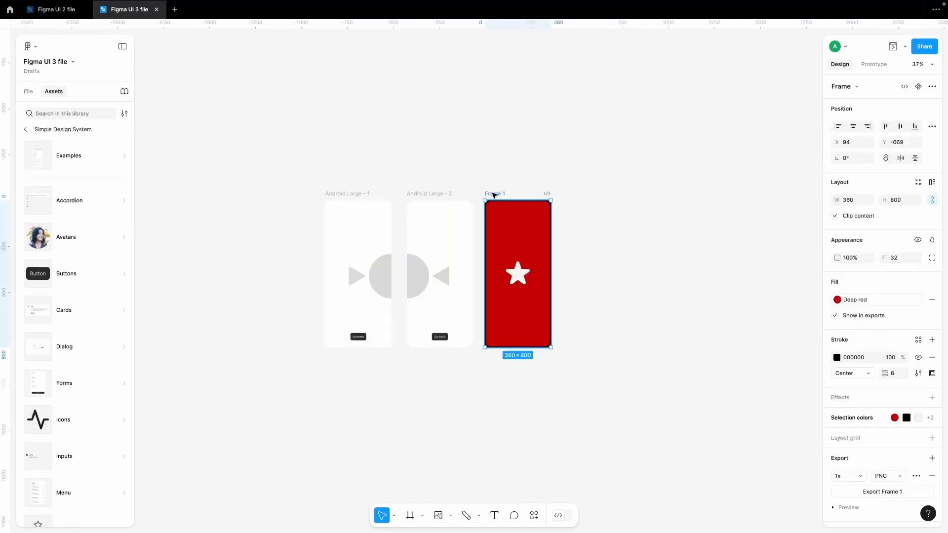
{"action": "left_click", "coordinate": [592, 195]}
{"action": "left_click_drag", "start_coordinate": [495, 194], "coordinate": [573, 196]}
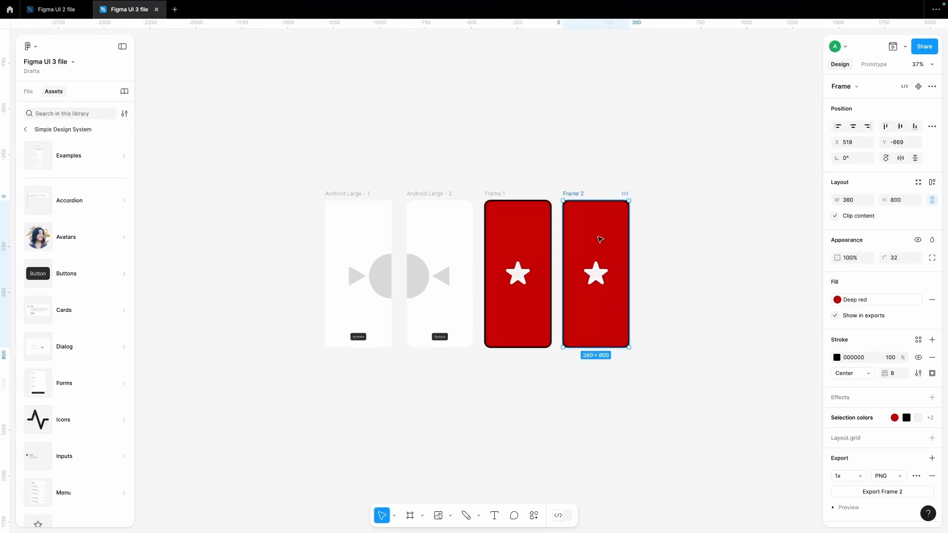
{"action": "left_click", "coordinate": [596, 279]}
{"action": "left_click_drag", "start_coordinate": [596, 279], "coordinate": [631, 325]}
{"action": "left_click", "coordinate": [662, 314]}
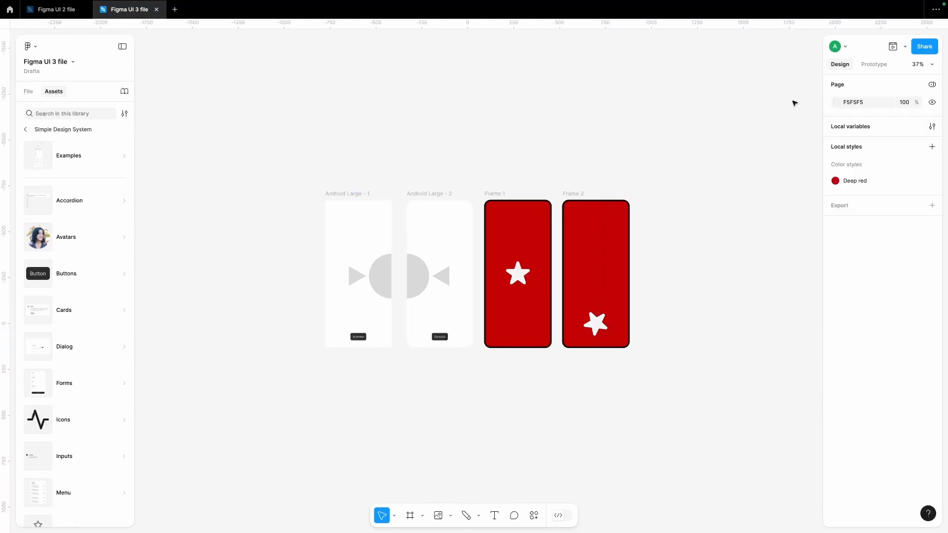
Step: Examine the prototype settings, including the available device presets and the device colour options, keeping Android Large and Silver
{"action": "left_click", "coordinate": [872, 64]}
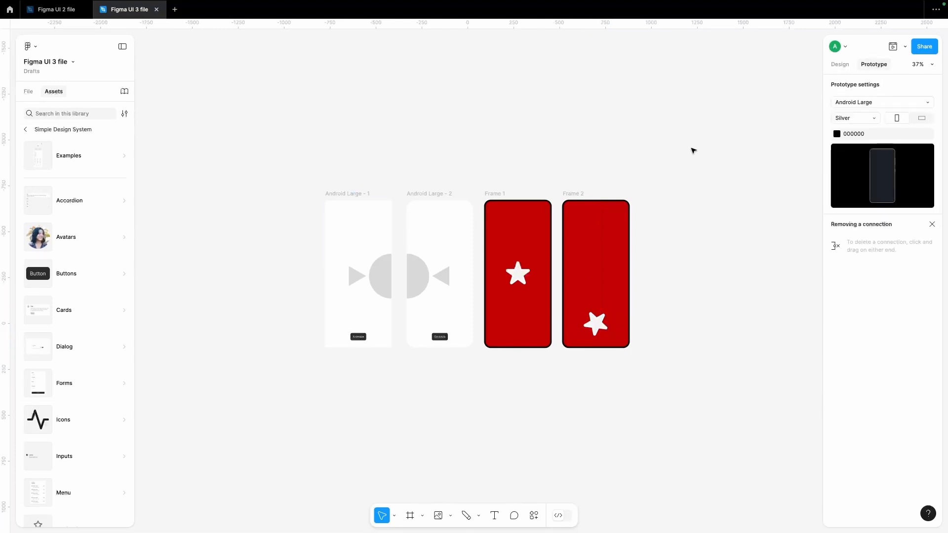
{"action": "scroll", "coordinate": [696, 157], "scroll_direction": "right", "scroll_amount": 1}
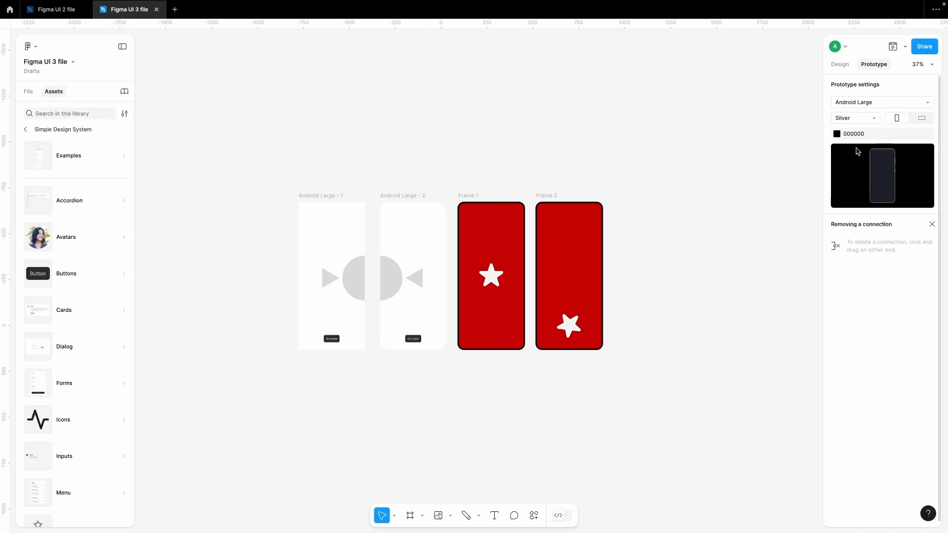
{"action": "left_click", "coordinate": [866, 105]}
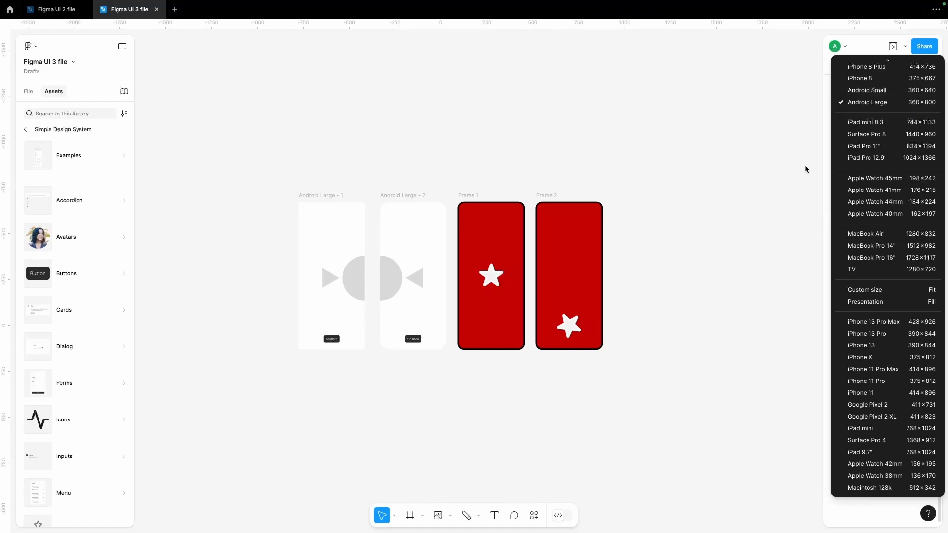
{"action": "left_click", "coordinate": [767, 179]}
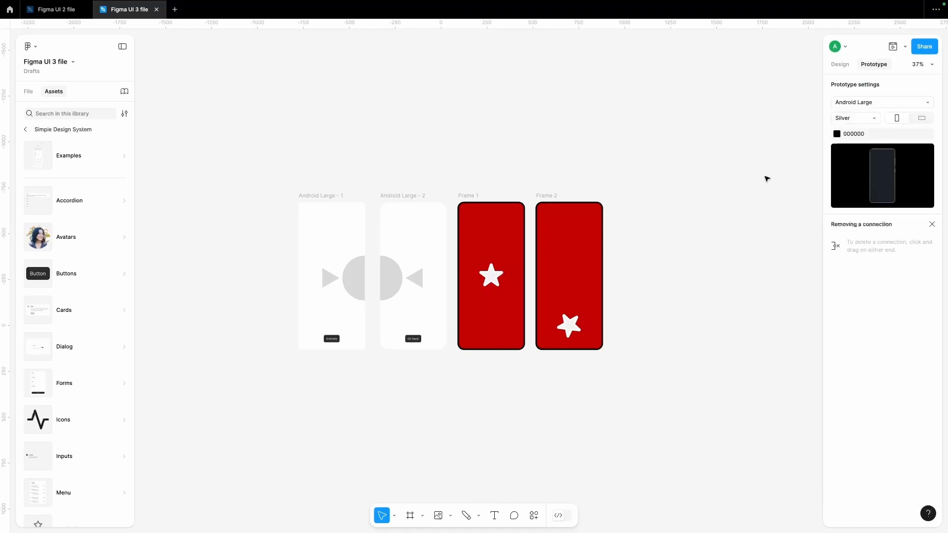
{"action": "left_click", "coordinate": [856, 120]}
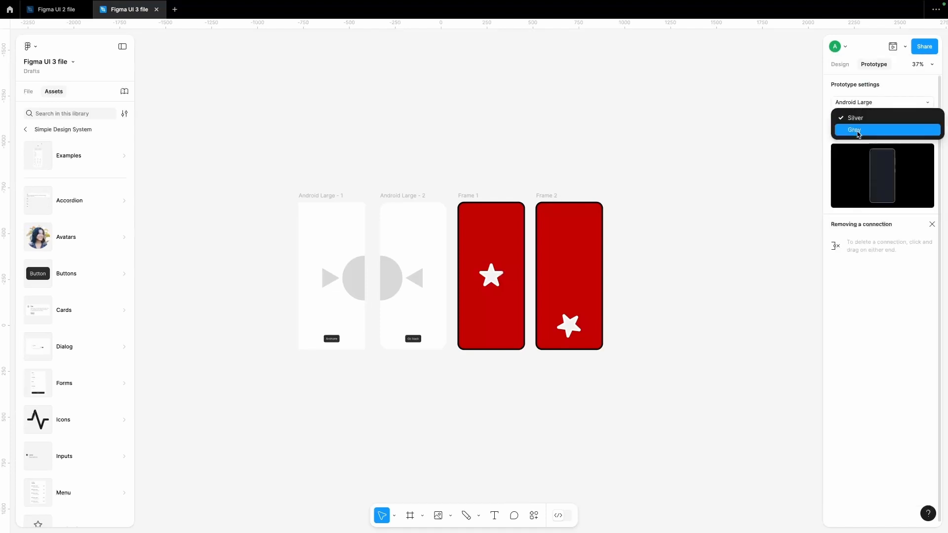
{"action": "left_click", "coordinate": [786, 106]}
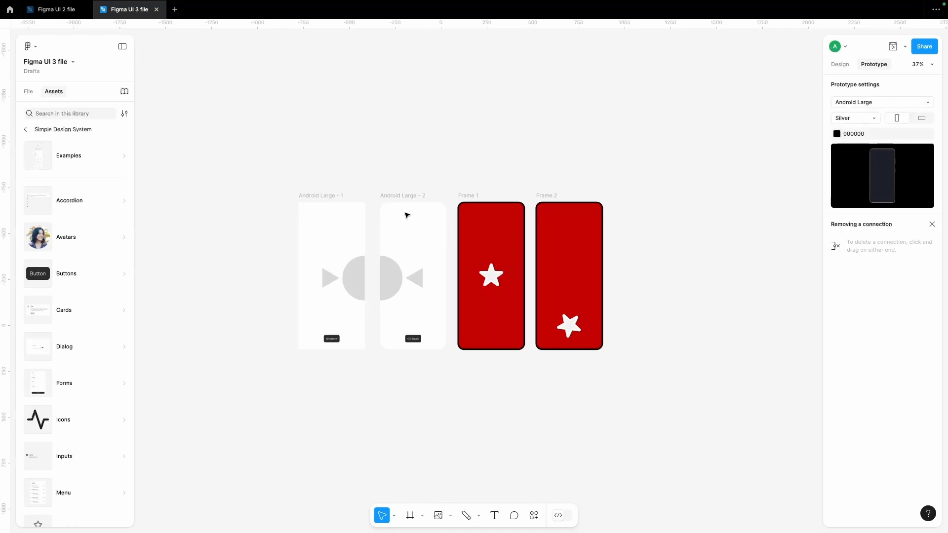
Step: Add a flow starting point to the Android Large - 1 frame
{"action": "left_click", "coordinate": [328, 197]}
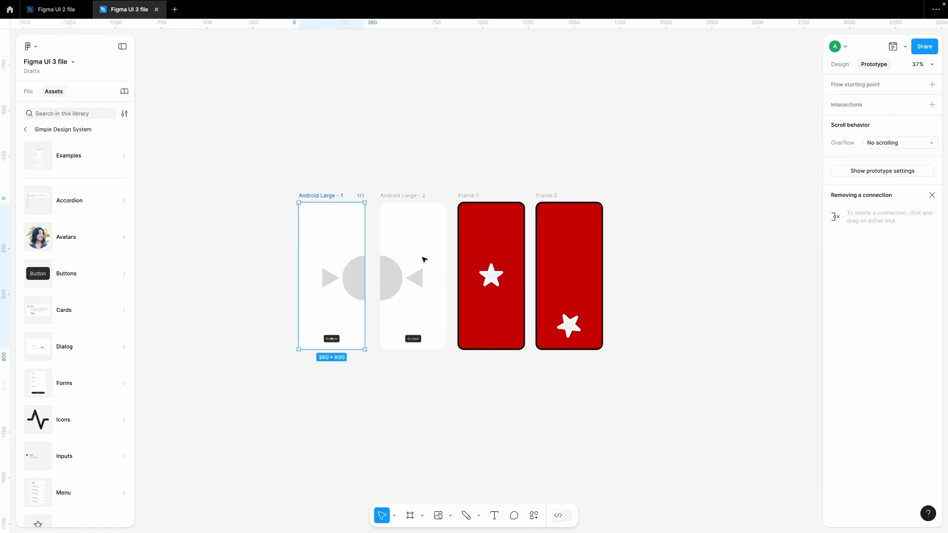
{"action": "left_click", "coordinate": [933, 84]}
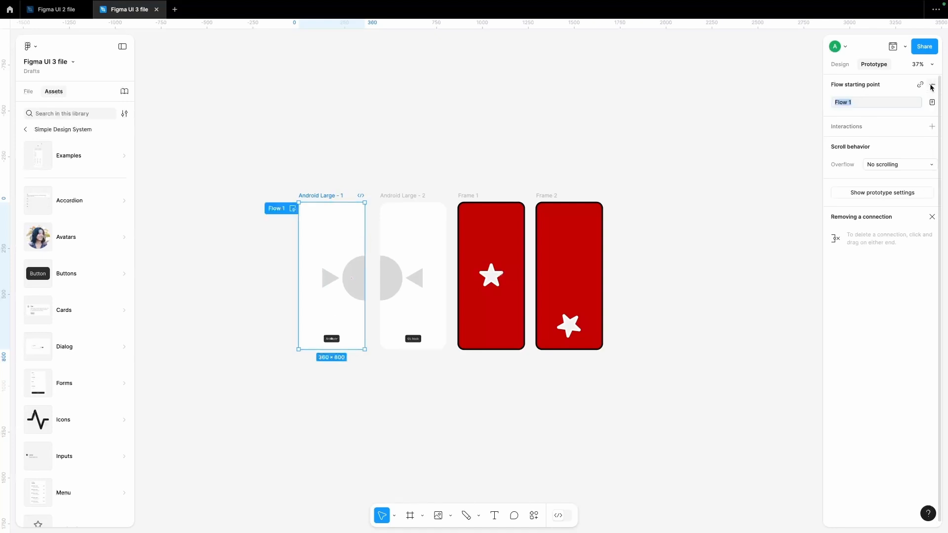
Step: View the description field of Flow 1, and add an interaction to the Android Large - 1 frame
{"action": "left_click", "coordinate": [932, 102]}
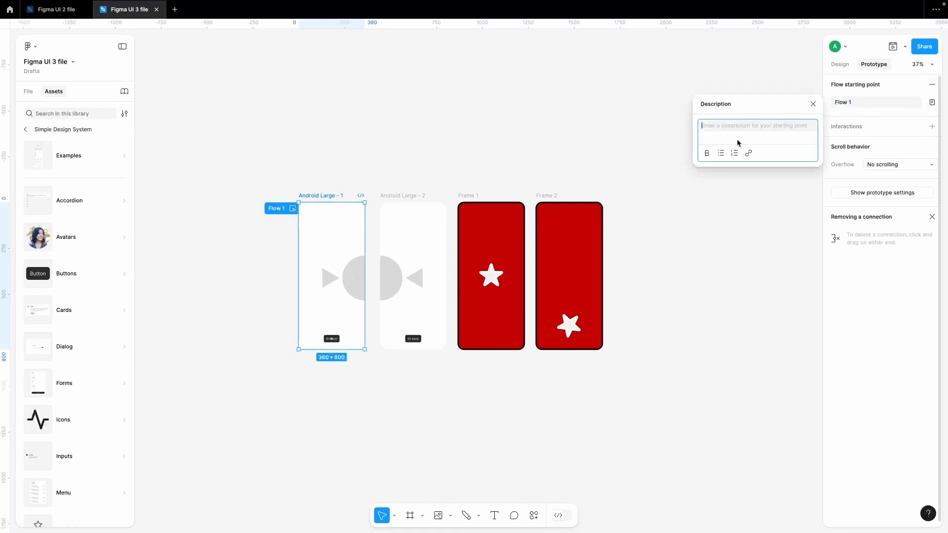
{"action": "left_click", "coordinate": [813, 103]}
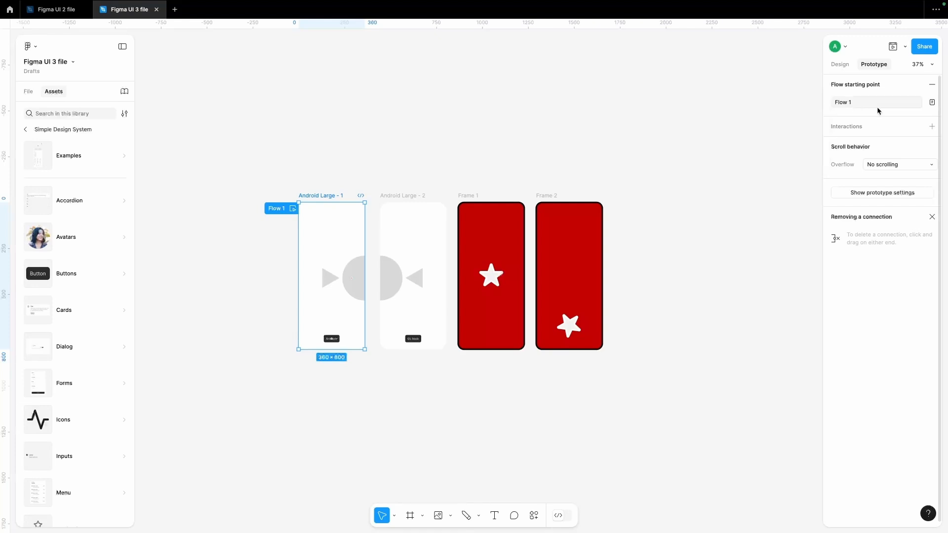
{"action": "left_click", "coordinate": [933, 127]}
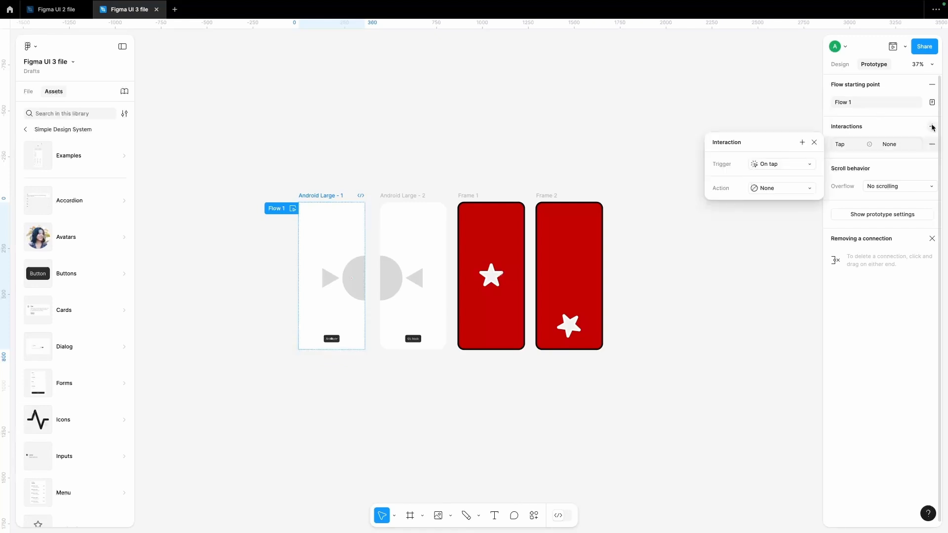
{"action": "left_click", "coordinate": [813, 142]}
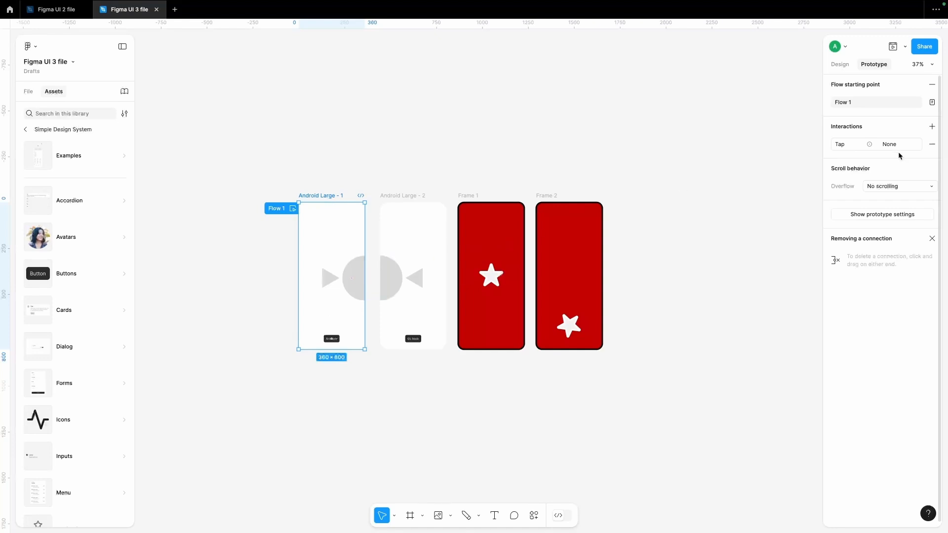
Step: Examine the frame interaction's action and trigger options, trying the After delay trigger before returning it to On tap
{"action": "left_click", "coordinate": [888, 144]}
{"action": "left_click", "coordinate": [777, 191]}
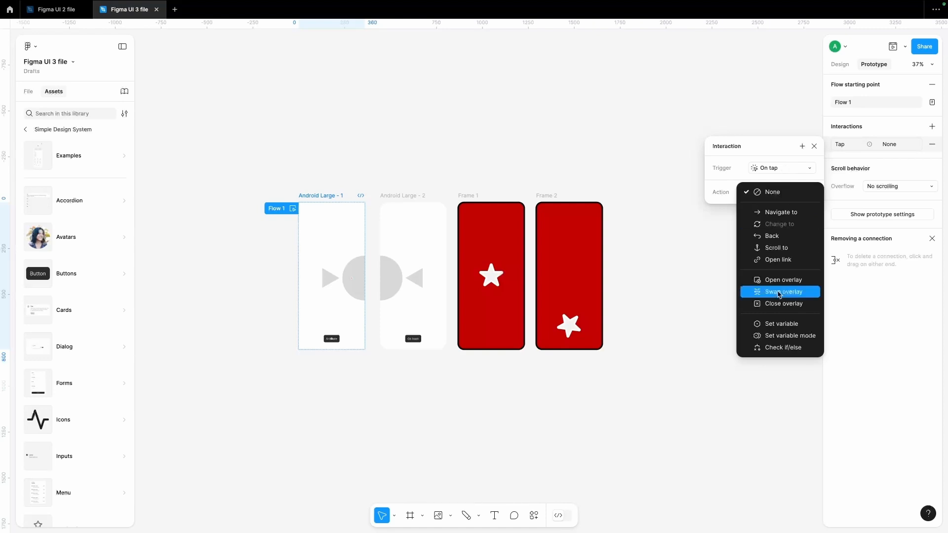
{"action": "left_click", "coordinate": [765, 168]}
{"action": "left_click", "coordinate": [765, 168]}
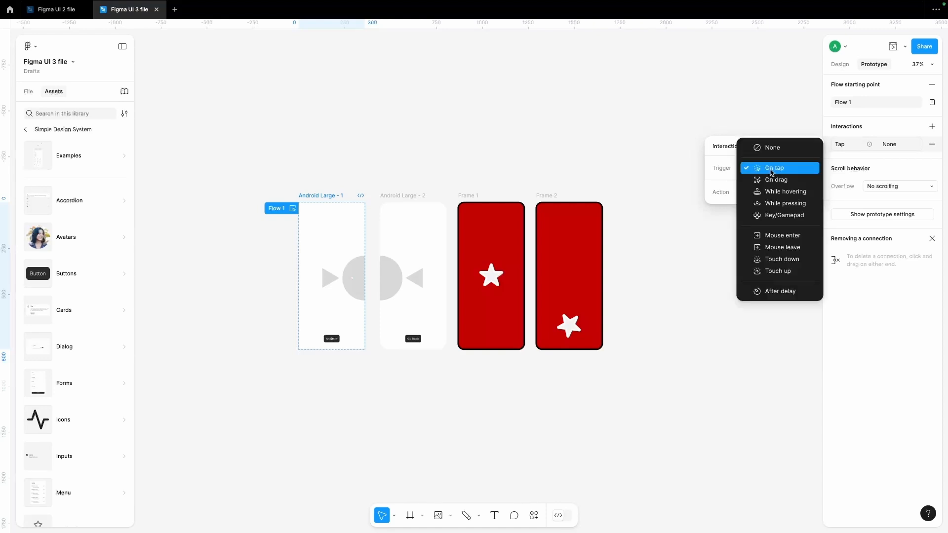
{"action": "left_click", "coordinate": [763, 291]}
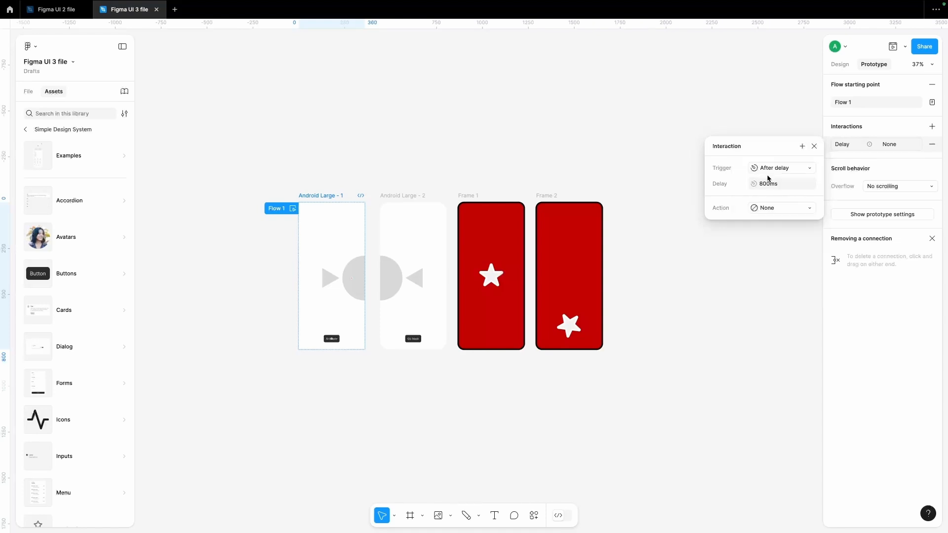
{"action": "left_click", "coordinate": [770, 183]}
{"action": "left_click", "coordinate": [786, 170]}
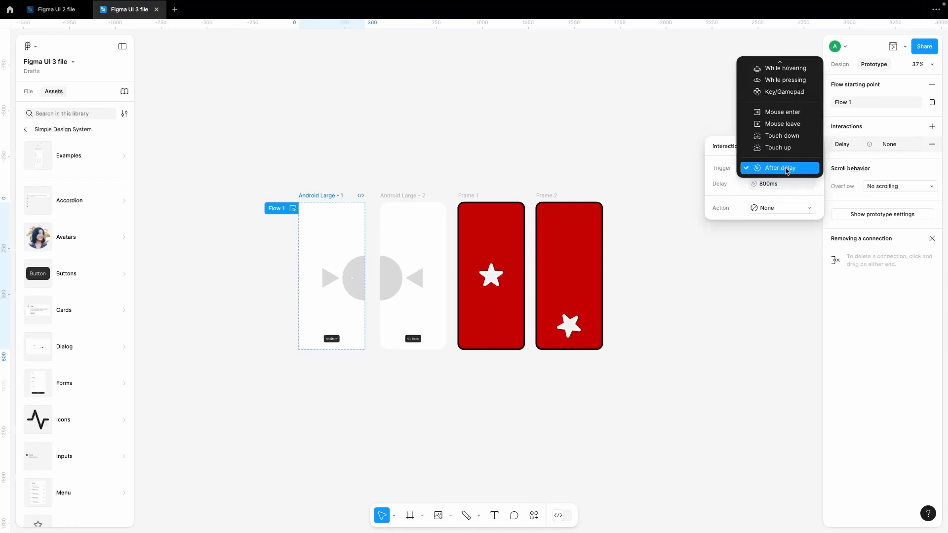
{"action": "scroll", "coordinate": [783, 123], "scroll_direction": "up", "scroll_amount": 2}
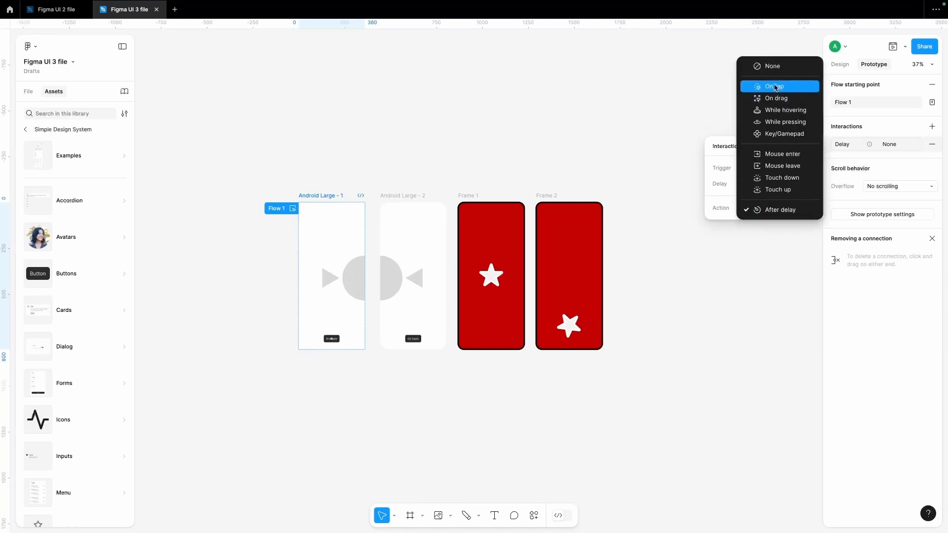
{"action": "left_click", "coordinate": [772, 89]}
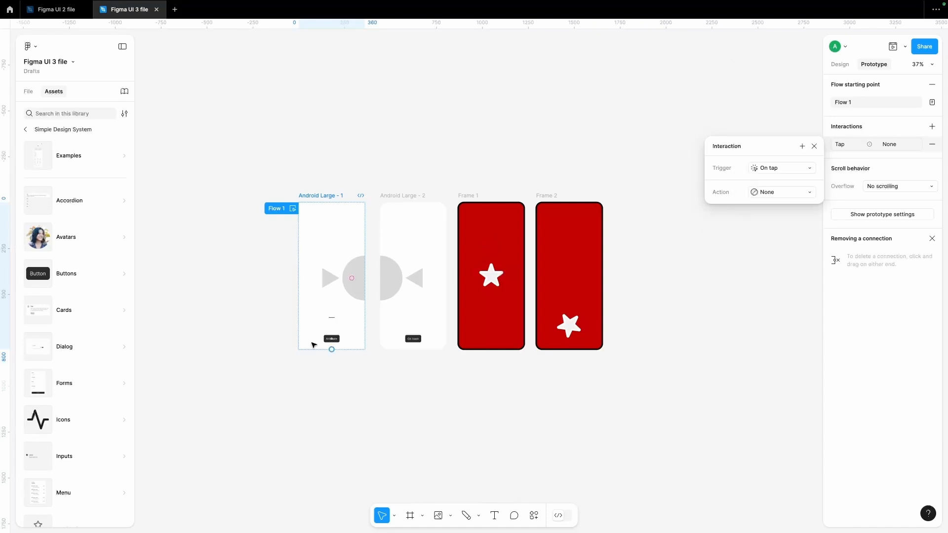
Step: Remove the tap interaction from the Android Large - 1 frame
{"action": "scroll", "coordinate": [330, 340], "scroll_direction": "up", "scroll_amount": 5}
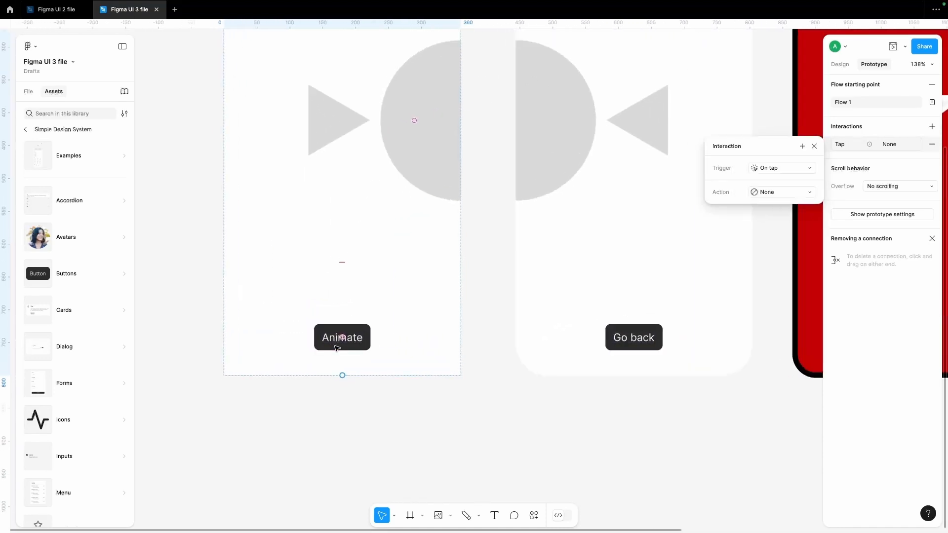
{"action": "scroll", "coordinate": [338, 342], "scroll_direction": "down", "scroll_amount": 4}
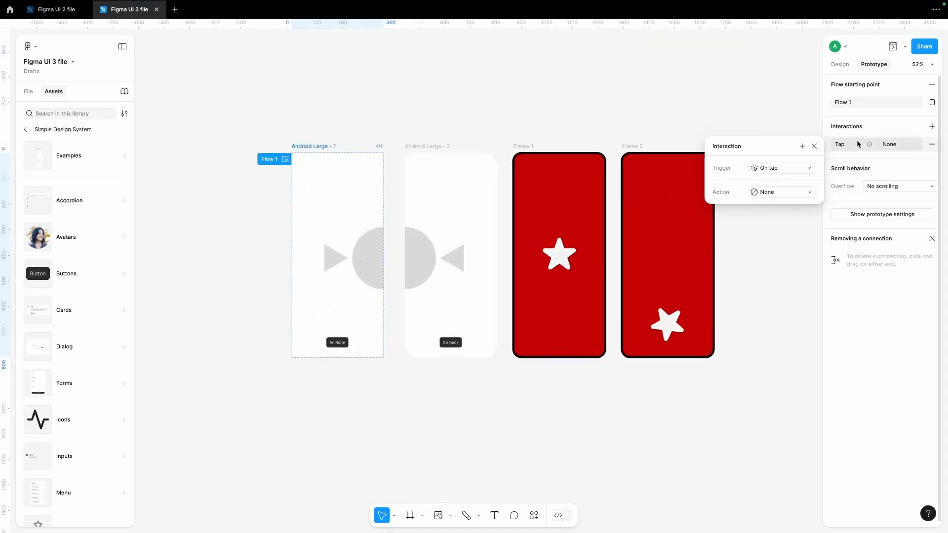
{"action": "left_click", "coordinate": [930, 144]}
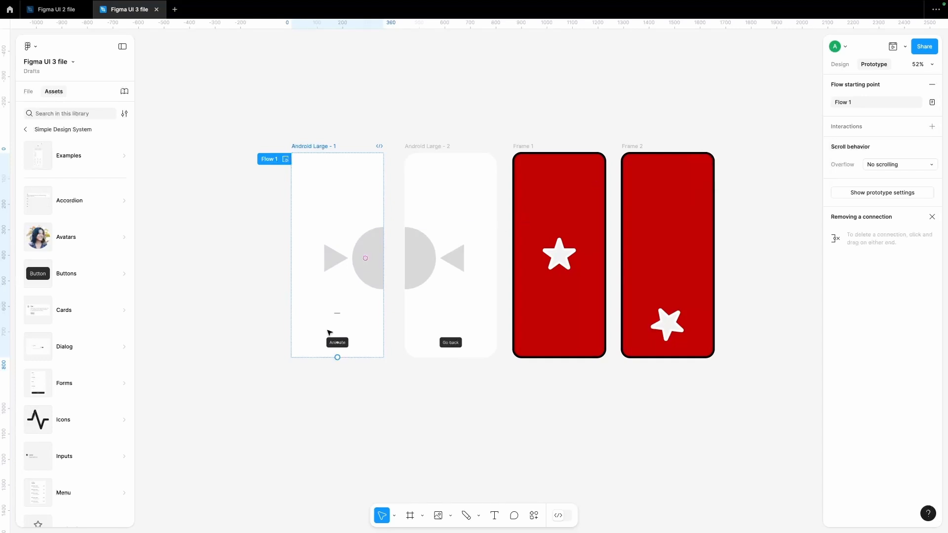
Step: Connect the Animate button on Android Large - 1 to the Android Large - 2 frame with an on-tap Navigate to interaction
{"action": "left_click", "coordinate": [342, 340]}
{"action": "scroll", "coordinate": [347, 343], "scroll_direction": "up", "scroll_amount": 3}
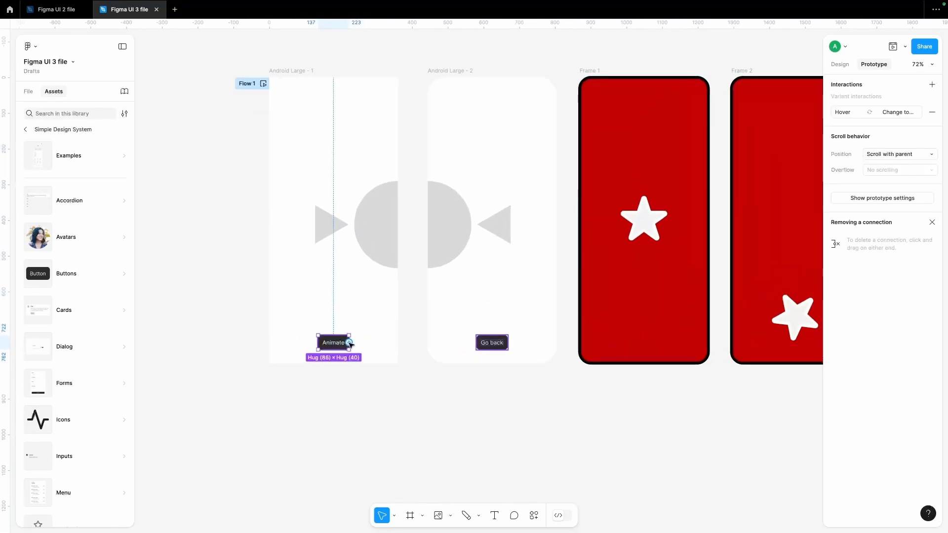
{"action": "left_click_drag", "start_coordinate": [349, 342], "coordinate": [491, 249]}
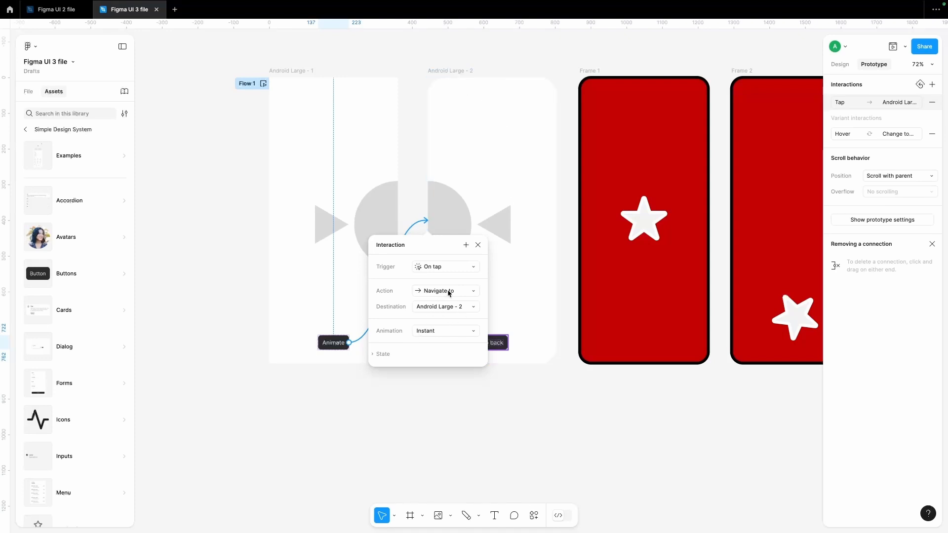
Step: Examine the Animate button interaction's trigger options and its state reset options, keeping On tap
{"action": "left_click", "coordinate": [424, 269]}
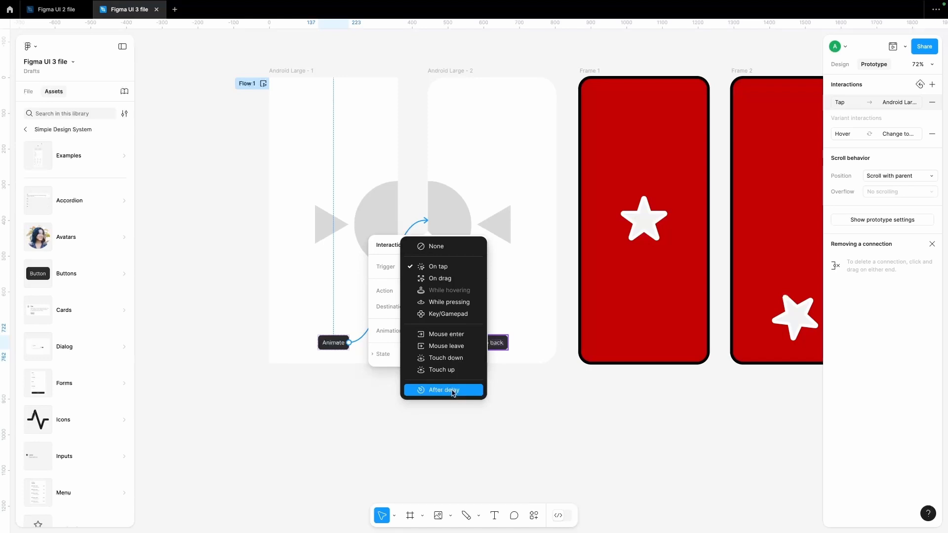
{"action": "left_click", "coordinate": [388, 244]}
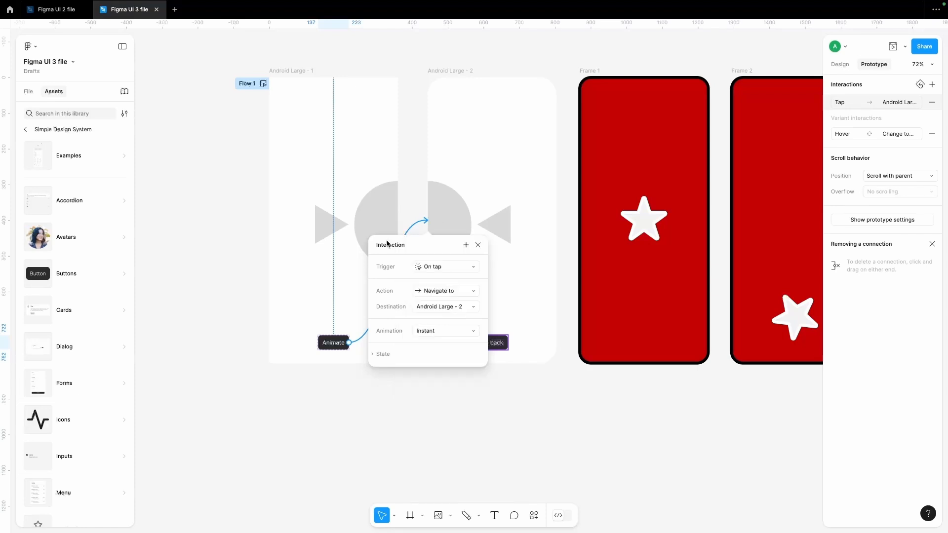
{"action": "left_click", "coordinate": [374, 355]}
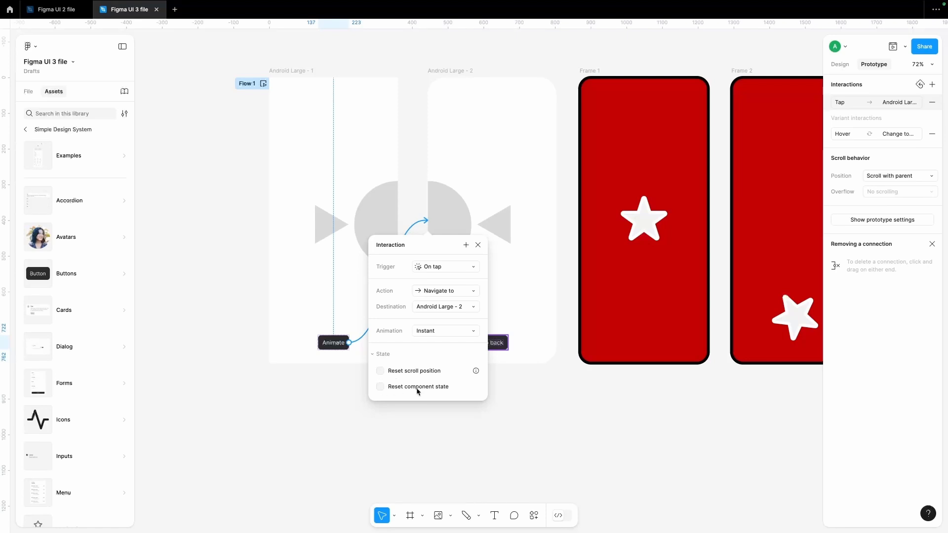
{"action": "left_click", "coordinate": [374, 354]}
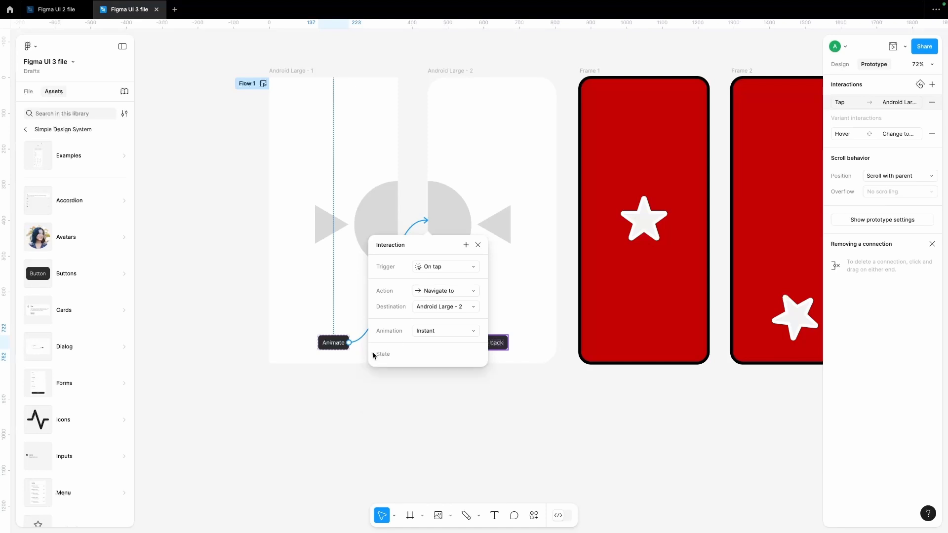
{"action": "left_click", "coordinate": [374, 355]}
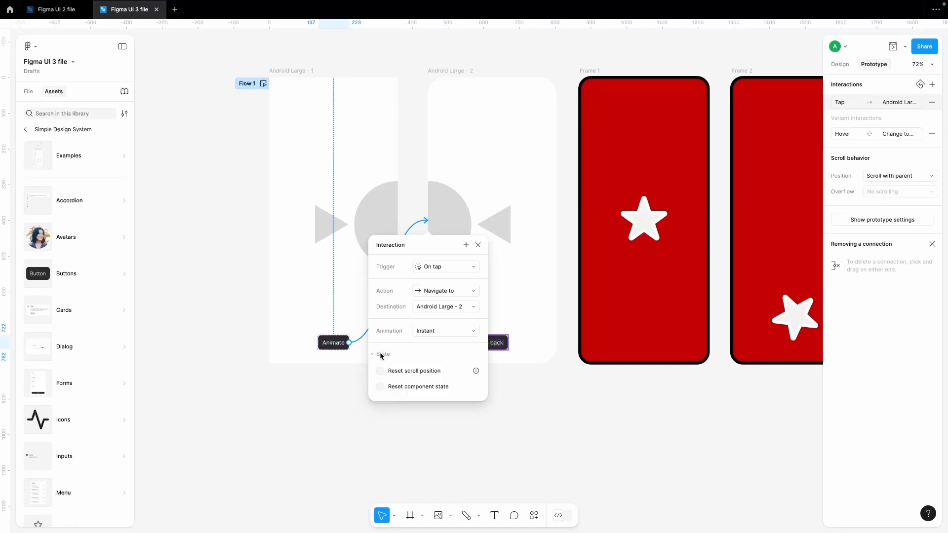
Step: Set the Animate button's transition to Smart animate with the Gentle curve and close the interaction settings
{"action": "left_click", "coordinate": [435, 333]}
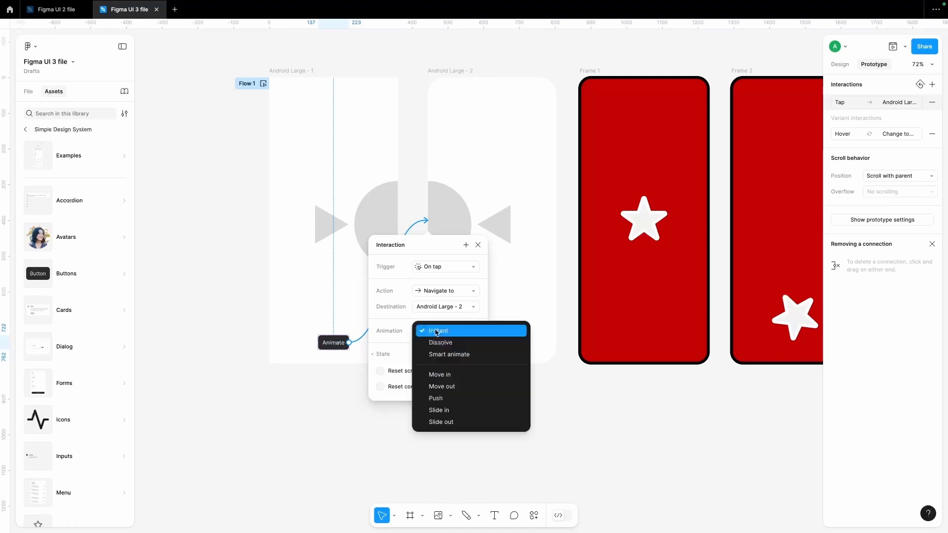
{"action": "left_click", "coordinate": [438, 355]}
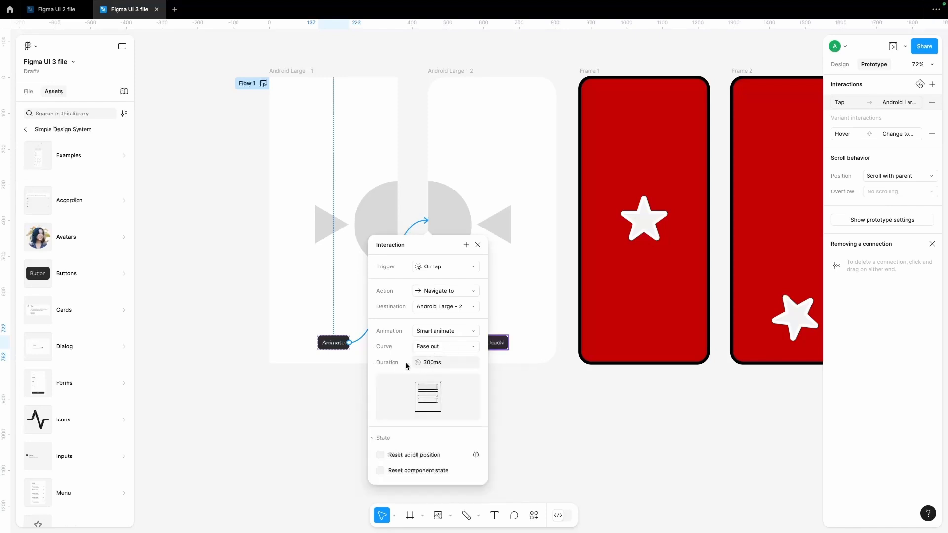
{"action": "left_click", "coordinate": [447, 348]}
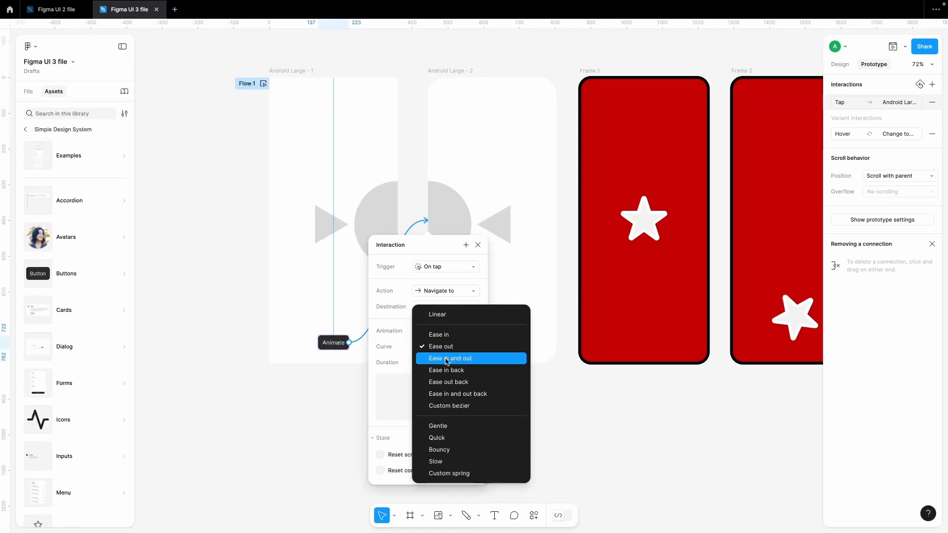
{"action": "left_click", "coordinate": [437, 426]}
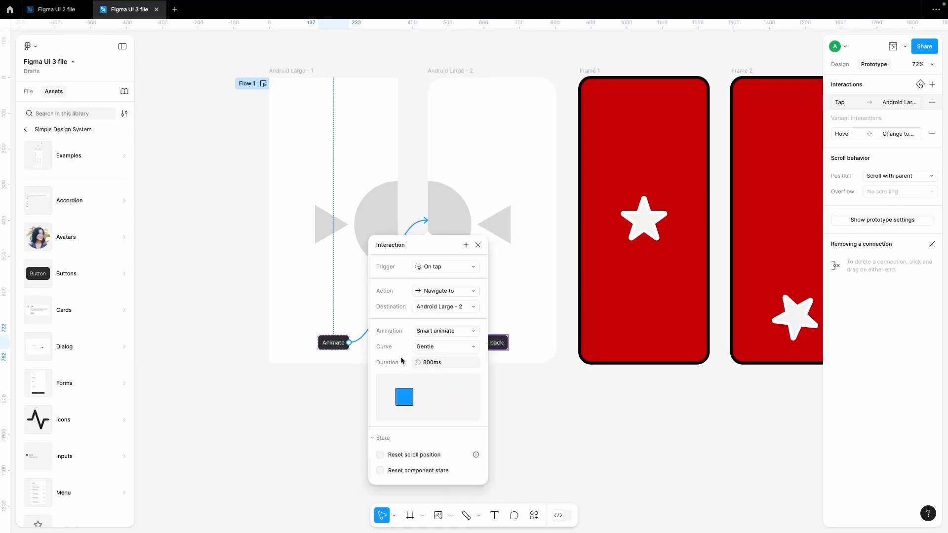
{"action": "left_click", "coordinate": [478, 246]}
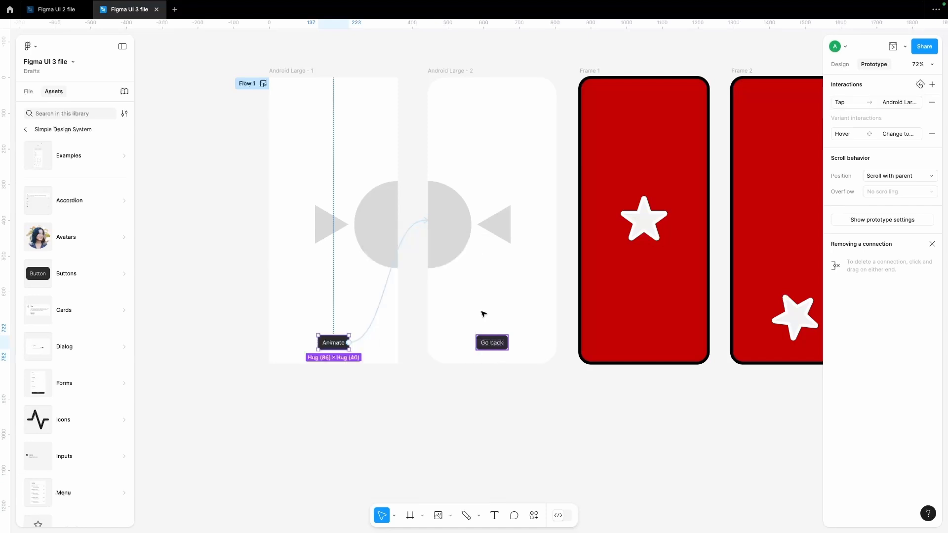
Step: Connect the Go back button on Android Large - 2 to Android Large - 1 with an on-tap Smart animate interaction
{"action": "left_click", "coordinate": [486, 343]}
{"action": "left_click_drag", "start_coordinate": [477, 342], "coordinate": [370, 274]}
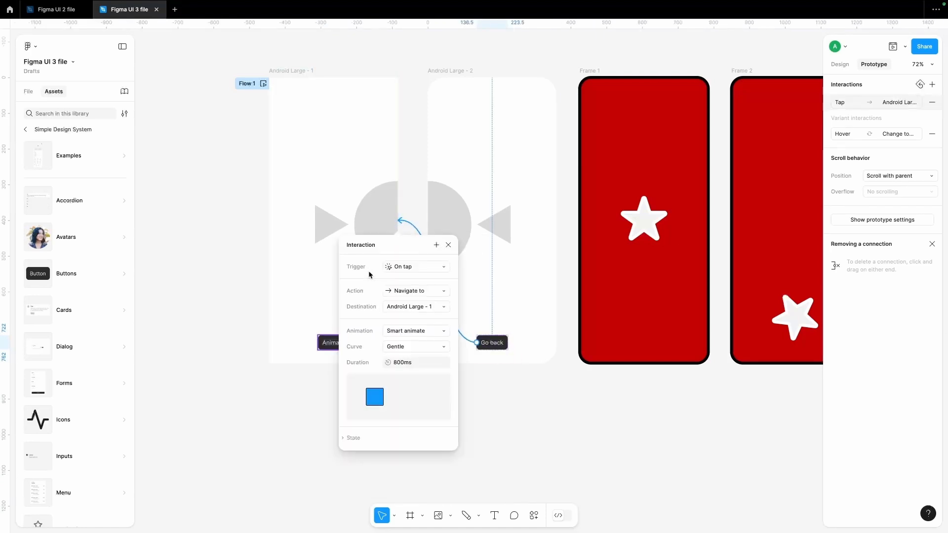
{"action": "left_click", "coordinate": [290, 65]}
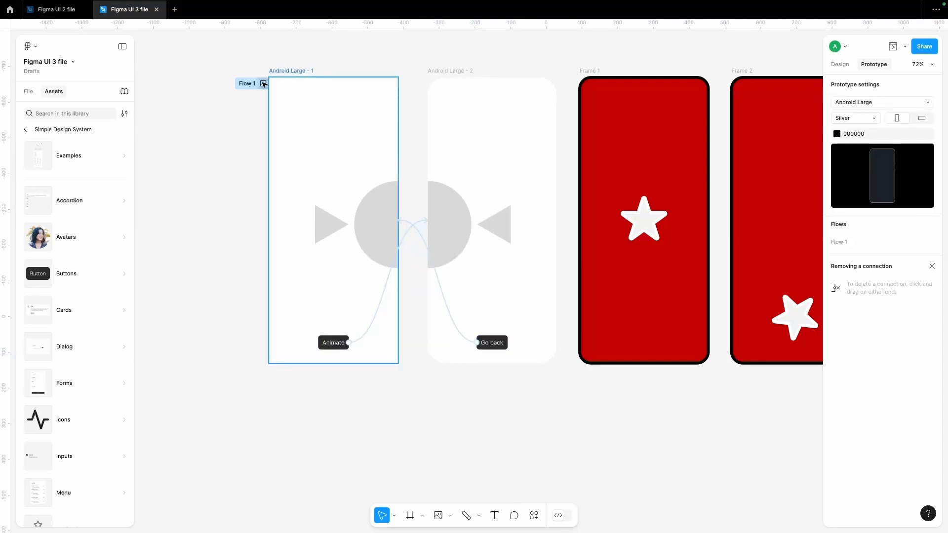
Step: Preview Flow 1 and play the transitions between the two Android frames repeatedly using the Animate and Go back buttons
{"action": "left_click", "coordinate": [263, 84]}
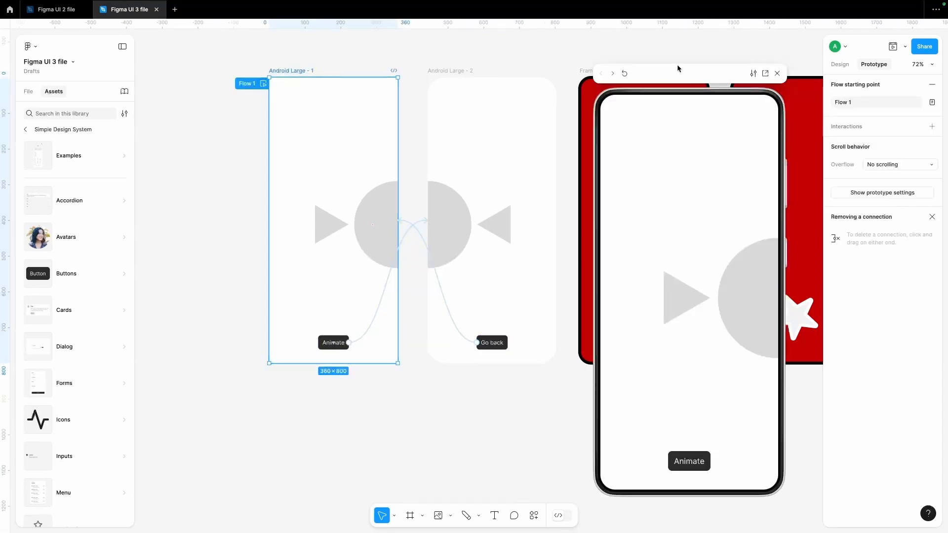
{"action": "left_click_drag", "start_coordinate": [678, 67], "coordinate": [418, 52]}
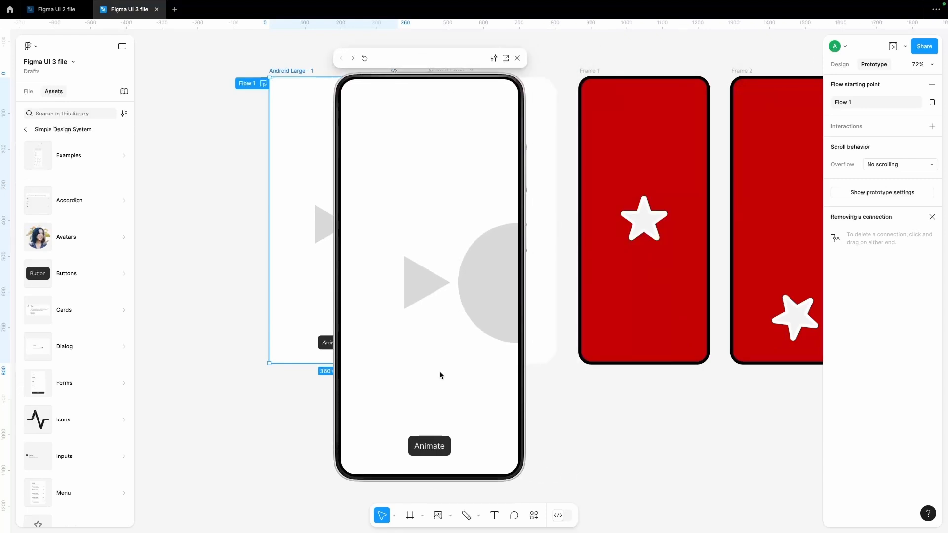
{"action": "left_click", "coordinate": [428, 448]}
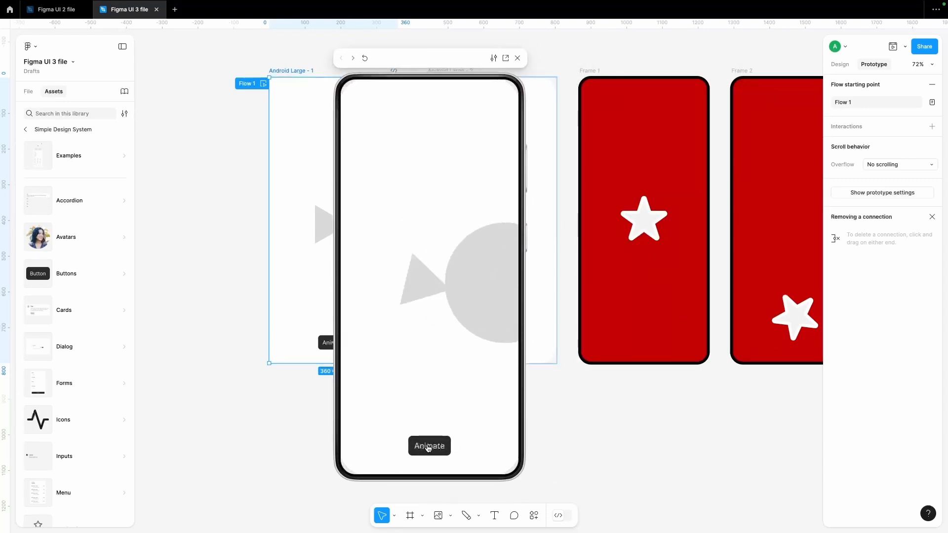
{"action": "left_click", "coordinate": [428, 448]}
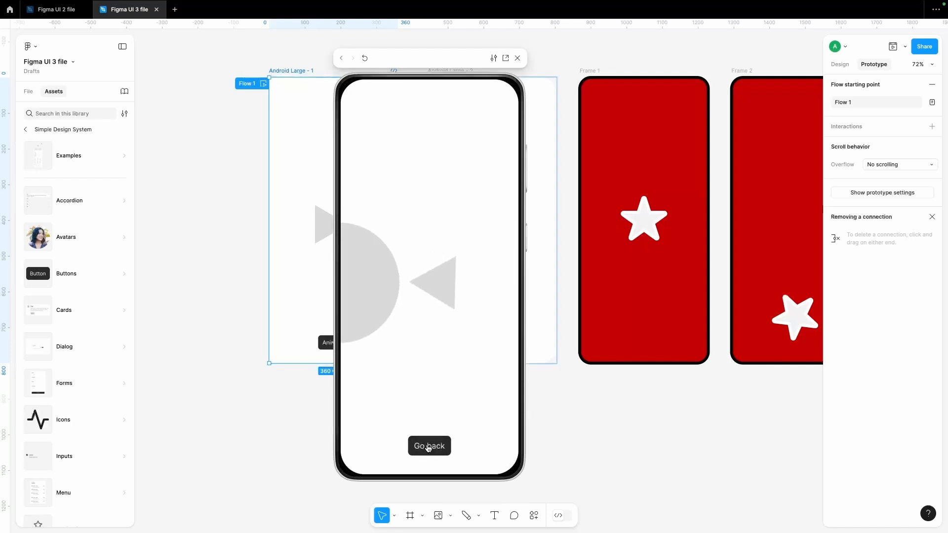
{"action": "left_click", "coordinate": [428, 448]}
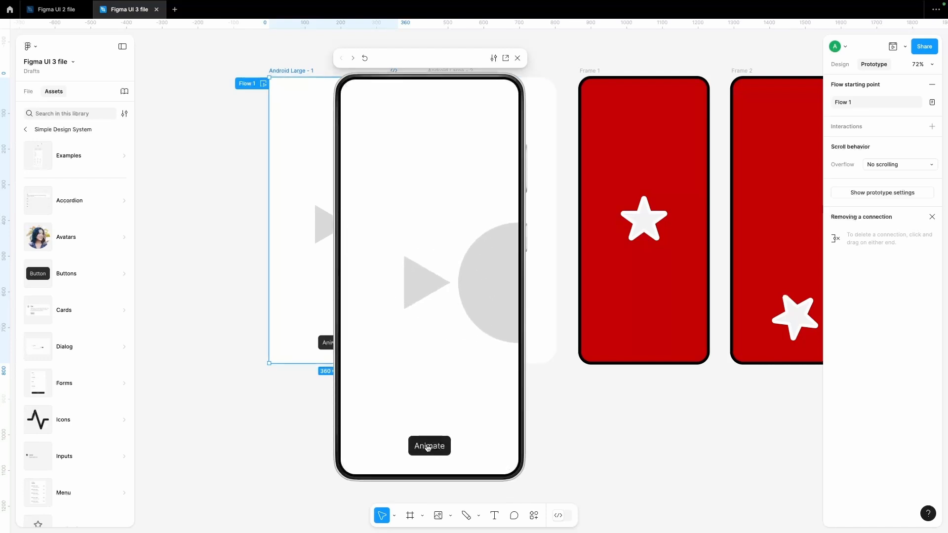
{"action": "left_click", "coordinate": [428, 448]}
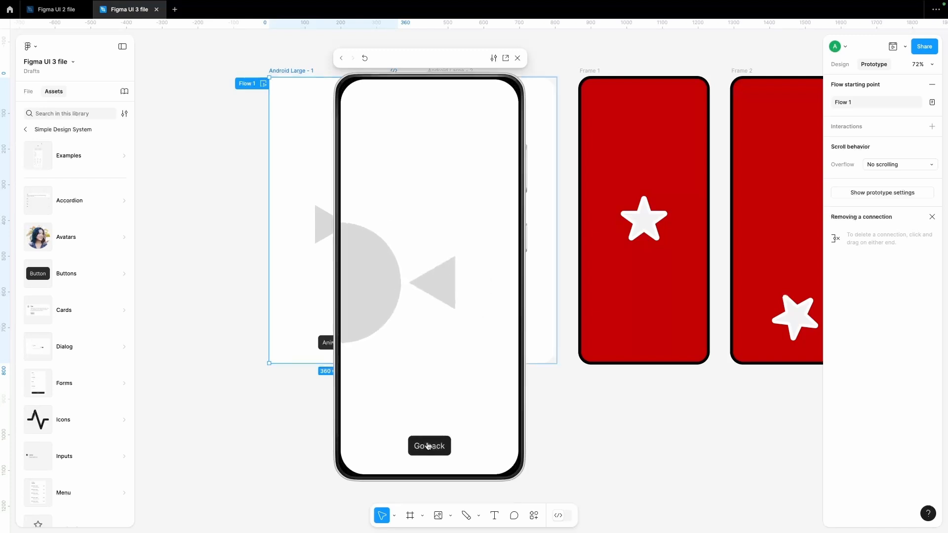
{"action": "left_click", "coordinate": [429, 448]}
{"action": "left_click", "coordinate": [428, 448]}
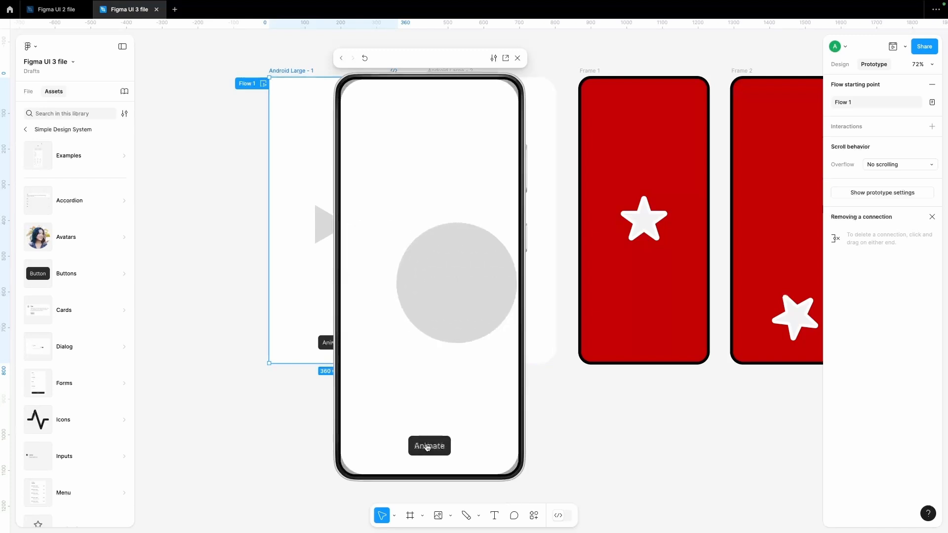
{"action": "left_click", "coordinate": [428, 448]}
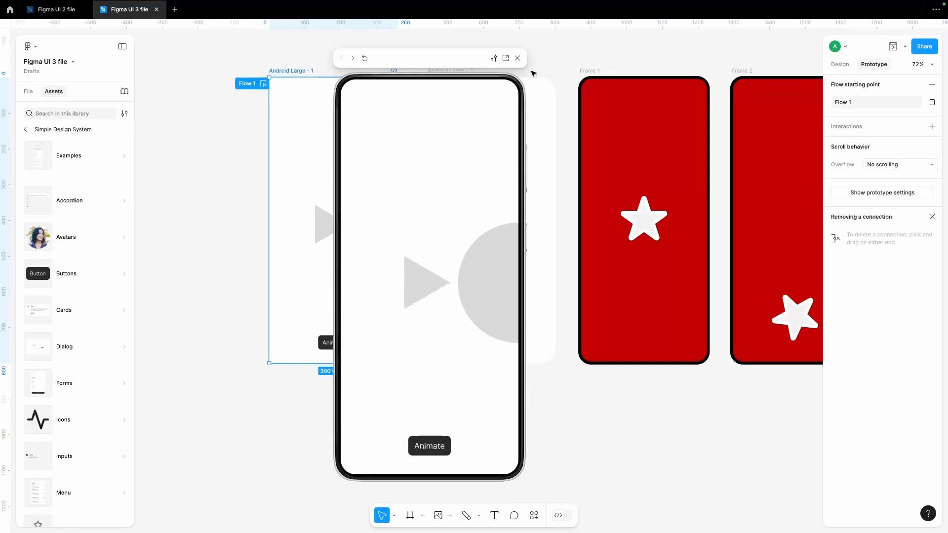
Step: Play the Animate transition in the Flow 1 preview once more and close the preview
{"action": "left_click", "coordinate": [432, 447]}
{"action": "left_click", "coordinate": [431, 447]}
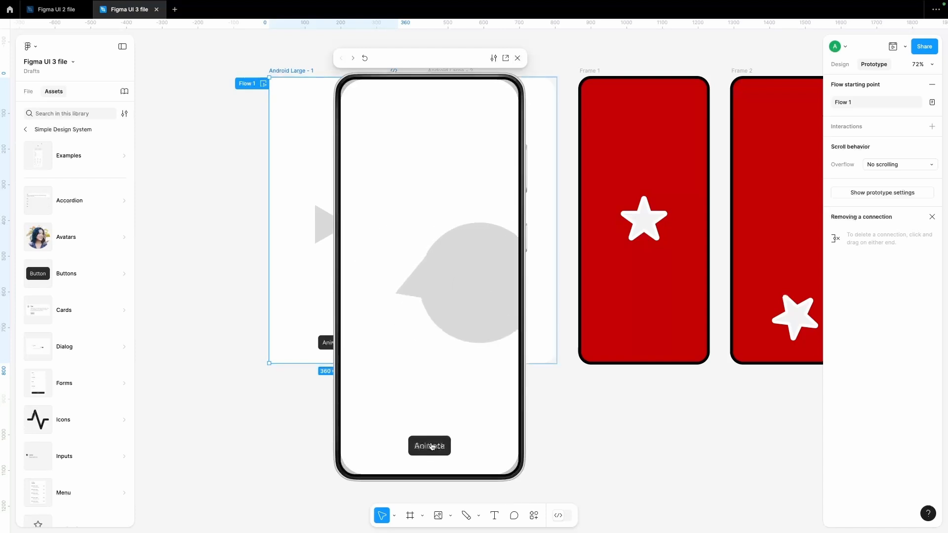
{"action": "left_click", "coordinate": [518, 57]}
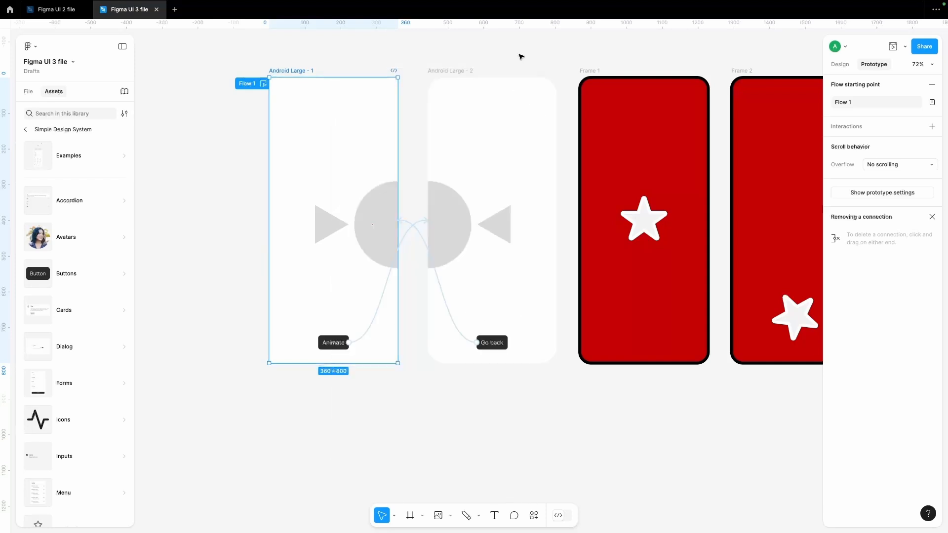
Step: Set the corner radius of the Android Large - 2 frame to 0
{"action": "left_click", "coordinate": [444, 72]}
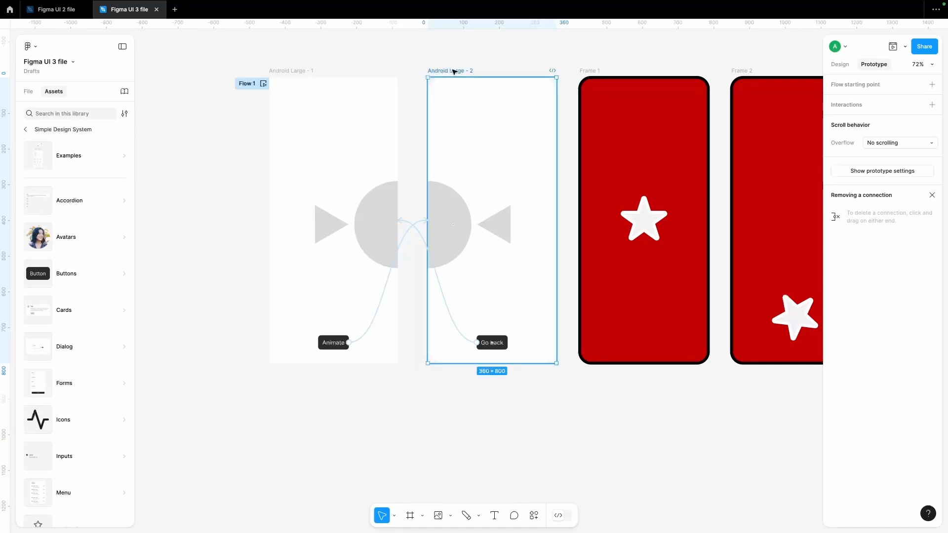
{"action": "left_click", "coordinate": [840, 64]}
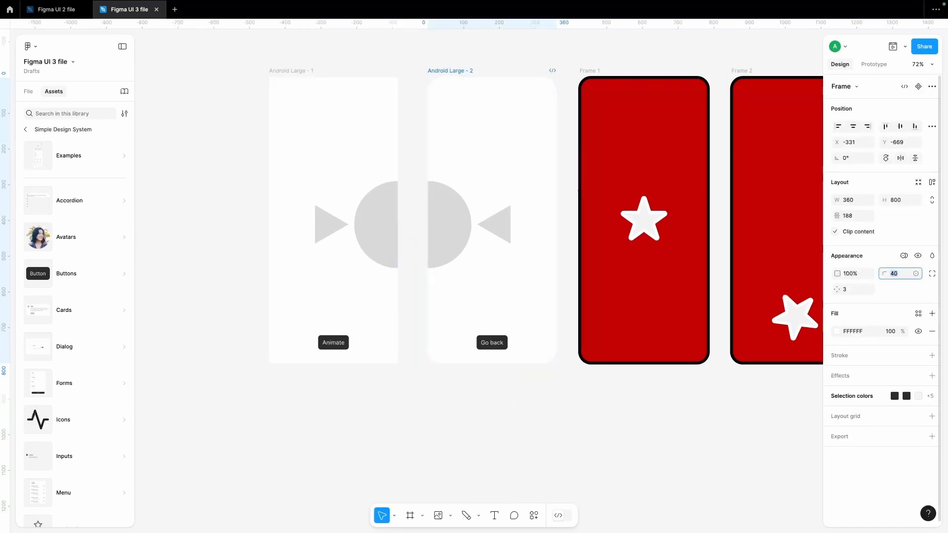
{"action": "type", "text": "0"}
{"action": "key", "text": "Return"}
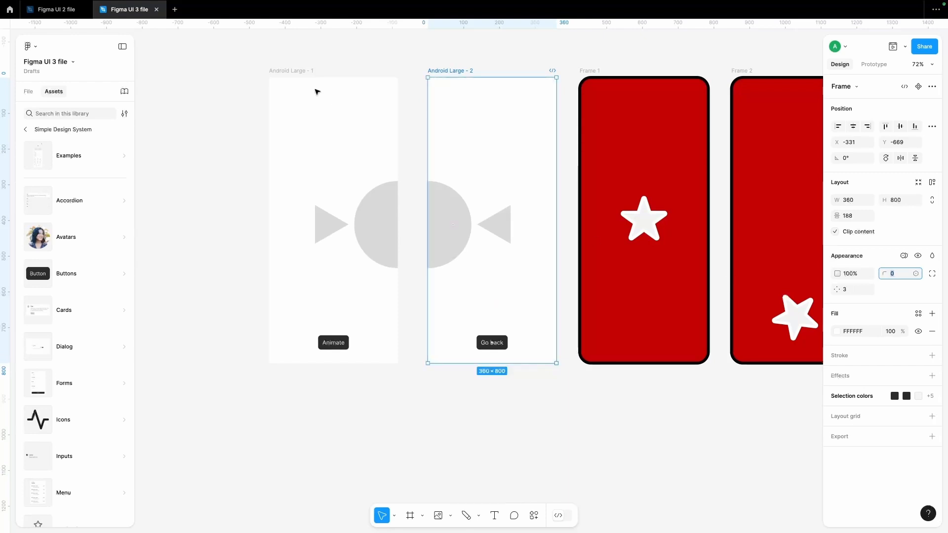
Step: Preview the prototype from Android Large - 1, play its Animate transition, and close the preview
{"action": "left_click", "coordinate": [297, 71]}
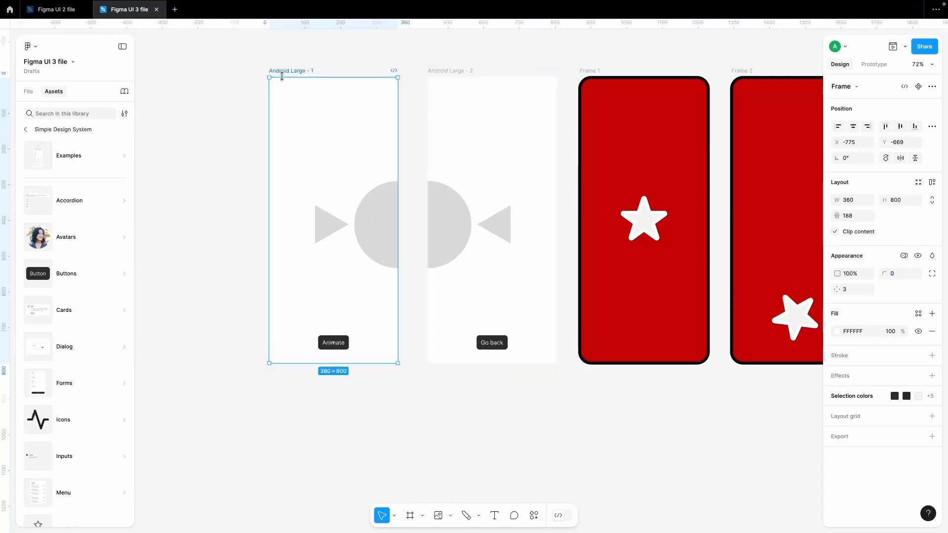
{"action": "left_click", "coordinate": [892, 46]}
{"action": "left_click", "coordinate": [442, 454]}
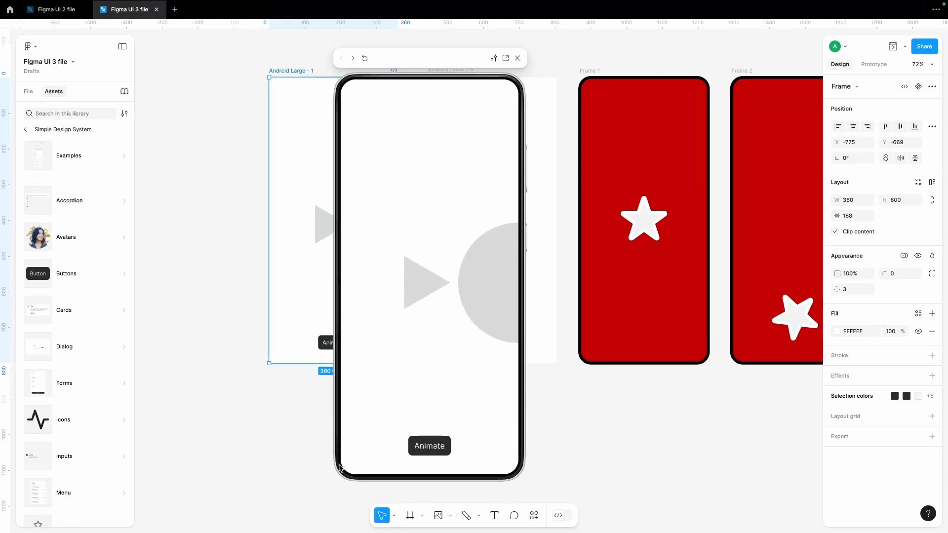
{"action": "left_click", "coordinate": [431, 447]}
{"action": "left_click", "coordinate": [517, 58]}
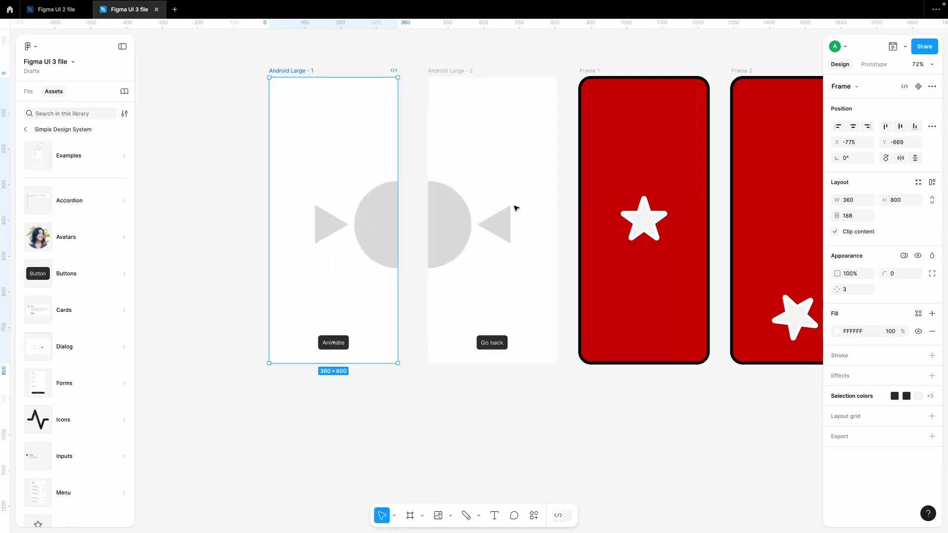
Step: Add a prototype flow starting point to Frame 1
{"action": "scroll", "coordinate": [515, 207], "scroll_direction": "right", "scroll_amount": 2}
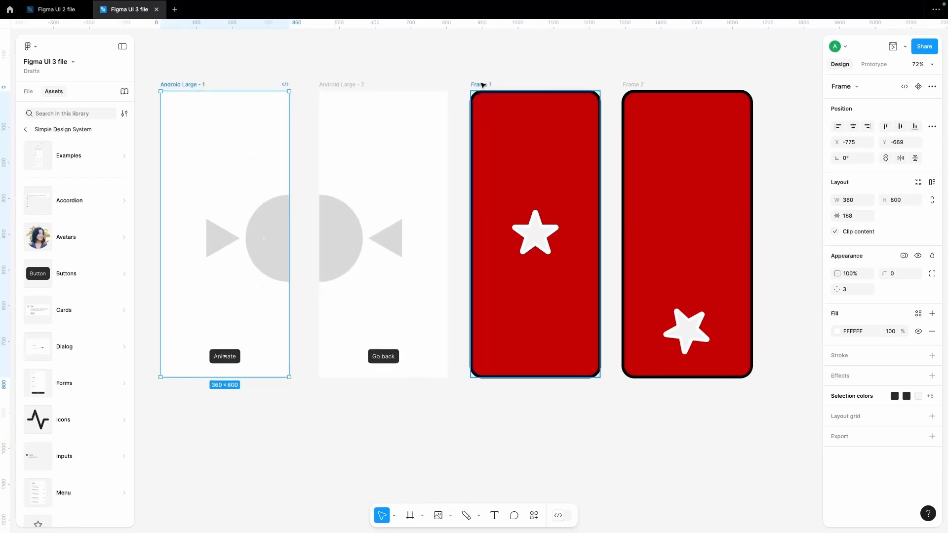
{"action": "left_click", "coordinate": [484, 85]}
{"action": "scroll", "coordinate": [648, 107], "scroll_direction": "right", "scroll_amount": 1}
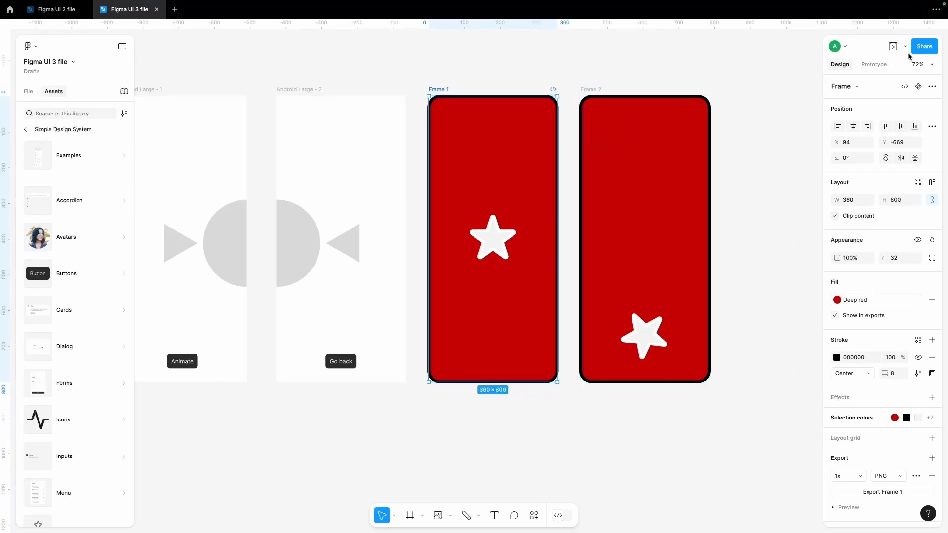
{"action": "left_click", "coordinate": [871, 64]}
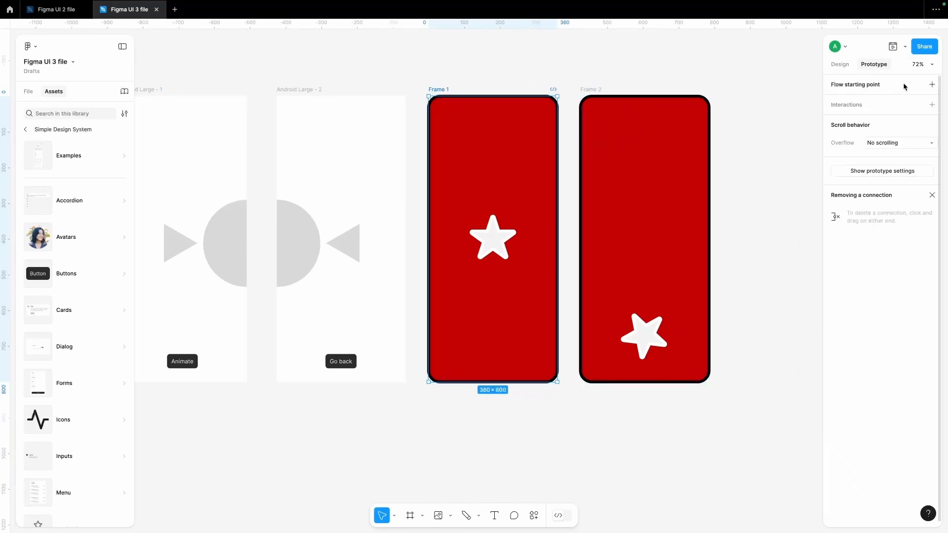
{"action": "left_click", "coordinate": [931, 85]}
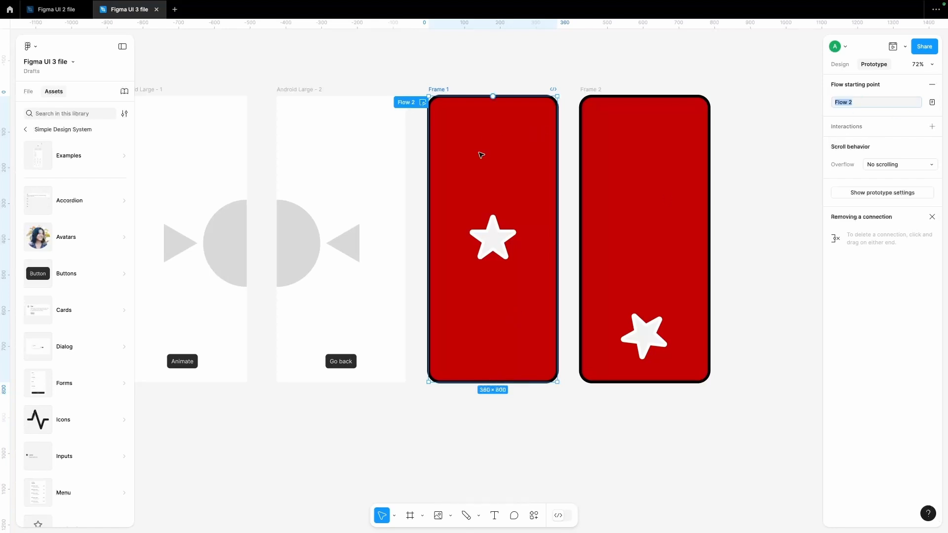
Step: Connect Frame 1 to Frame 2 with an After delay trigger of 800ms and the Gentle Smart animate transition
{"action": "left_click_drag", "start_coordinate": [557, 239], "coordinate": [610, 225]}
{"action": "left_click", "coordinate": [584, 286]}
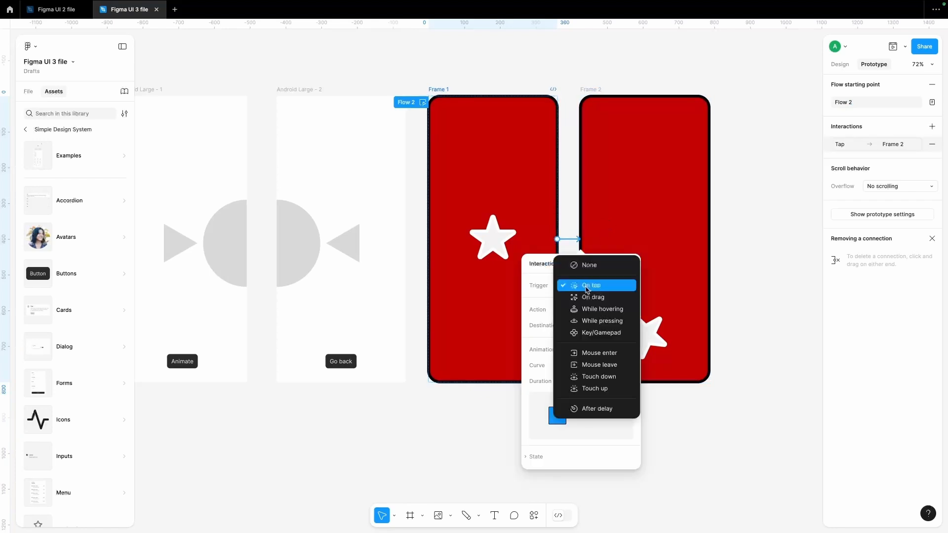
{"action": "left_click", "coordinate": [586, 405]}
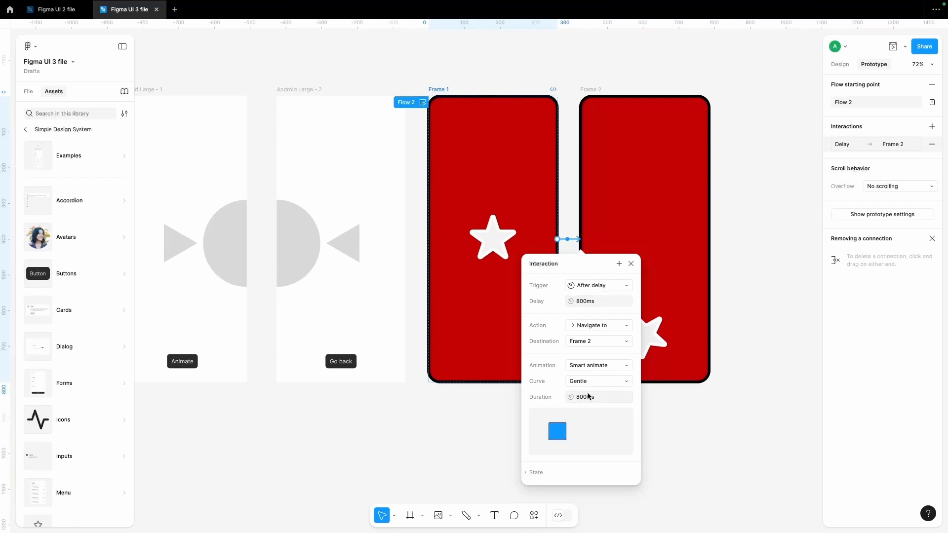
{"action": "left_click", "coordinate": [633, 182]}
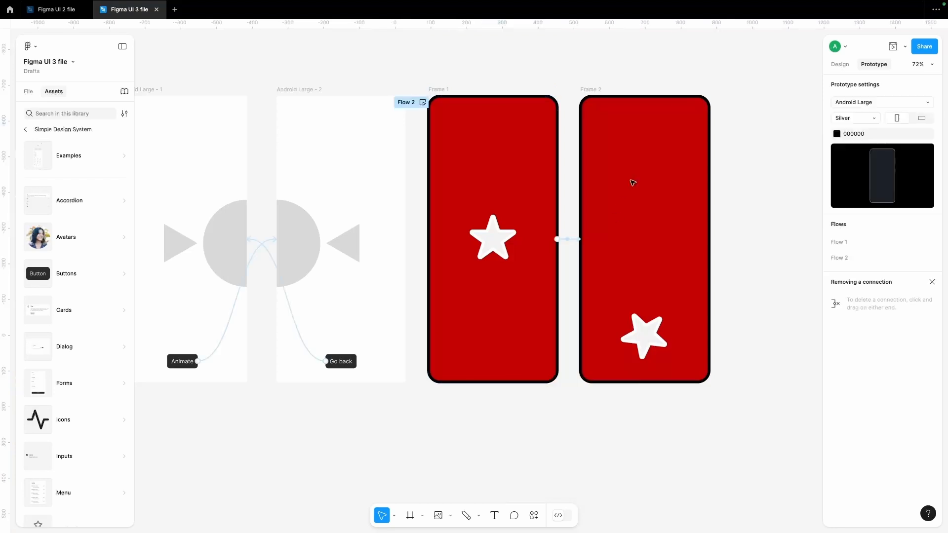
Step: Connect Frame 2 back to Frame 1 with an After delay trigger of 800ms, keeping the Gentle Smart animate transition
{"action": "left_click", "coordinate": [593, 93]}
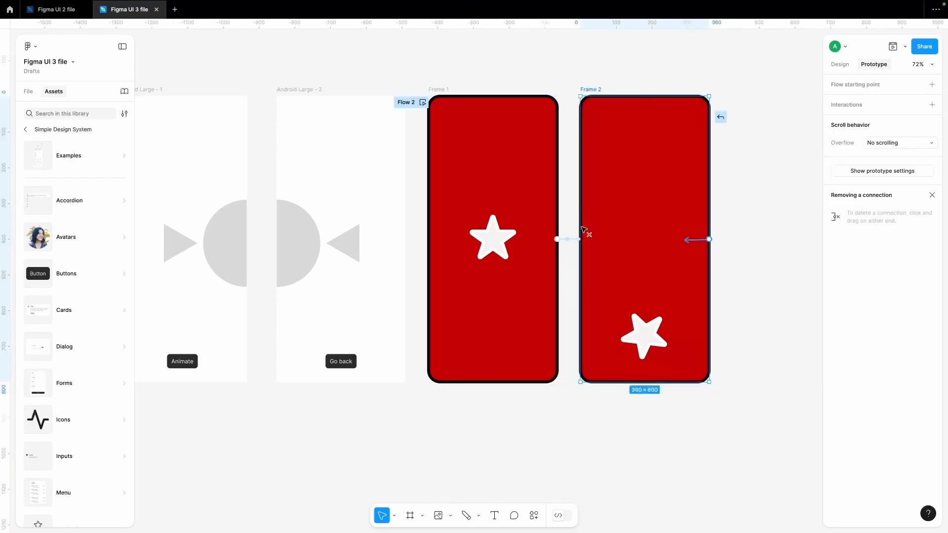
{"action": "left_click_drag", "start_coordinate": [584, 230], "coordinate": [525, 228]}
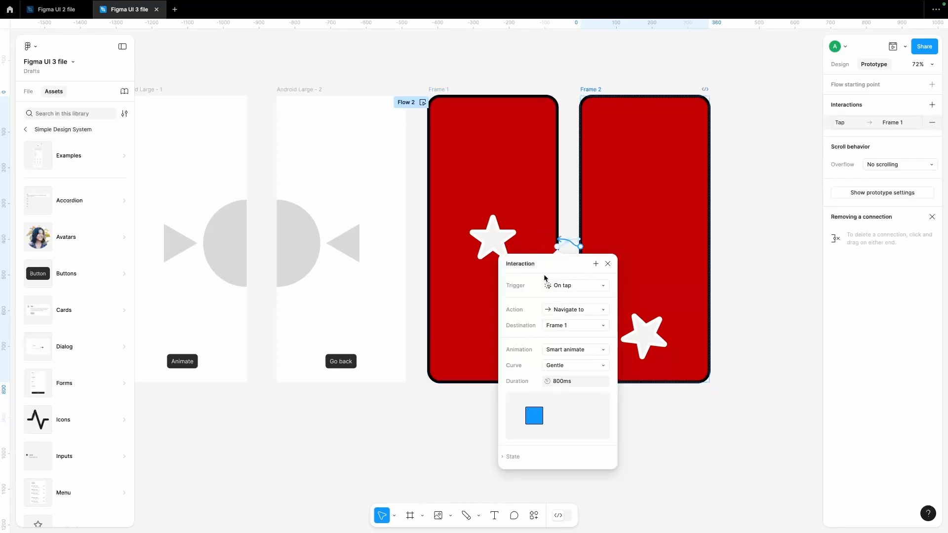
{"action": "left_click", "coordinate": [564, 286]}
{"action": "left_click", "coordinate": [552, 410]}
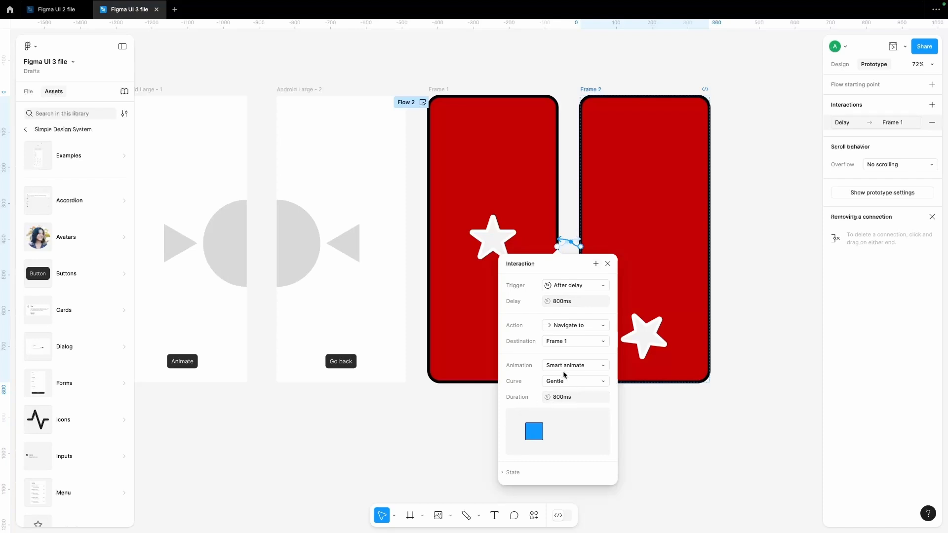
{"action": "left_click", "coordinate": [608, 264]}
{"action": "left_click", "coordinate": [522, 65]}
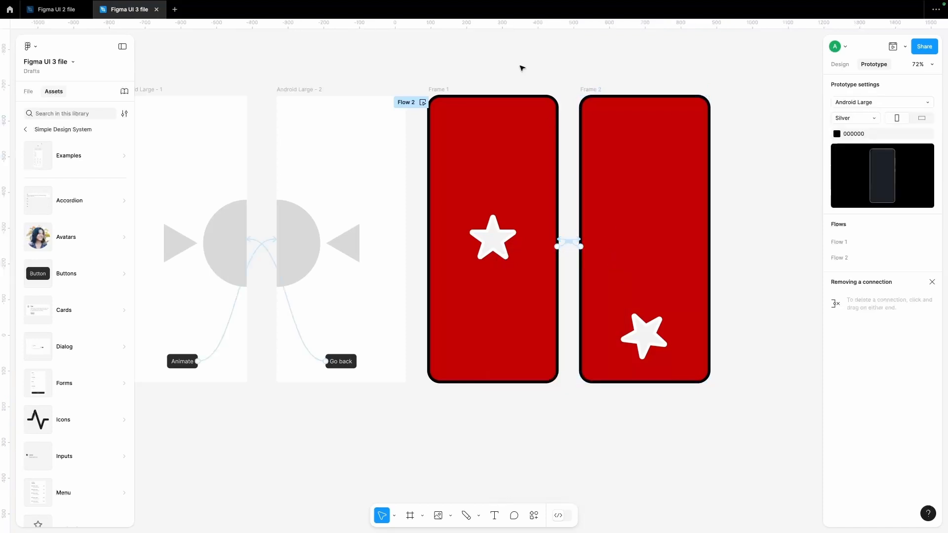
Step: Preview Flow 2 to watch the star animate between the two red frames, closing the preview when done
{"action": "left_click", "coordinate": [422, 103]}
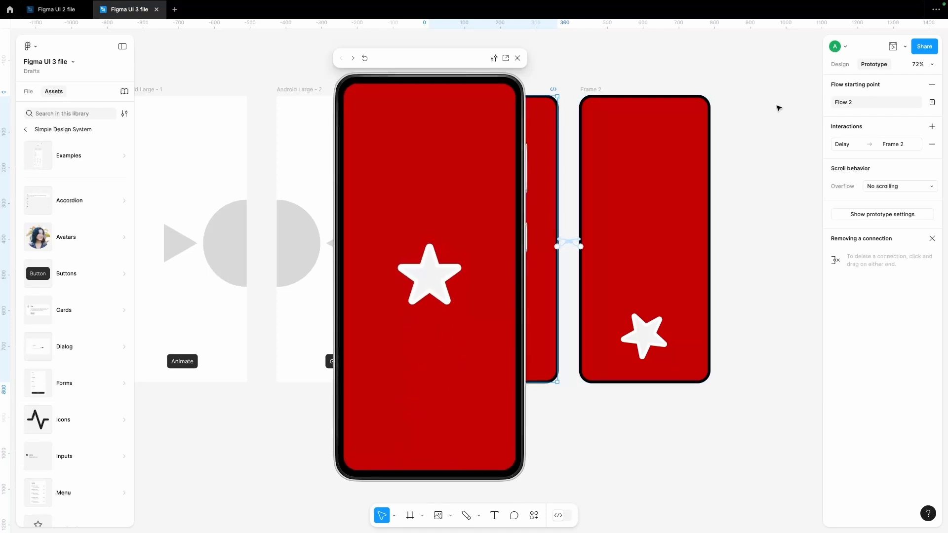
{"action": "left_click", "coordinate": [518, 57]}
{"action": "left_click", "coordinate": [728, 80]}
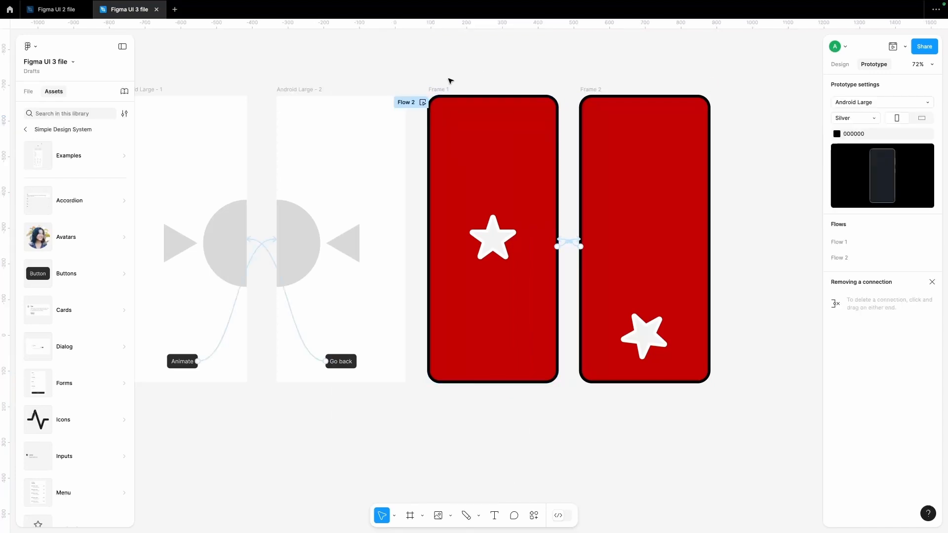
Step: Examine the overflow scrolling options for Frame 1, keeping No scrolling
{"action": "left_click", "coordinate": [439, 90]}
{"action": "left_click", "coordinate": [894, 190]}
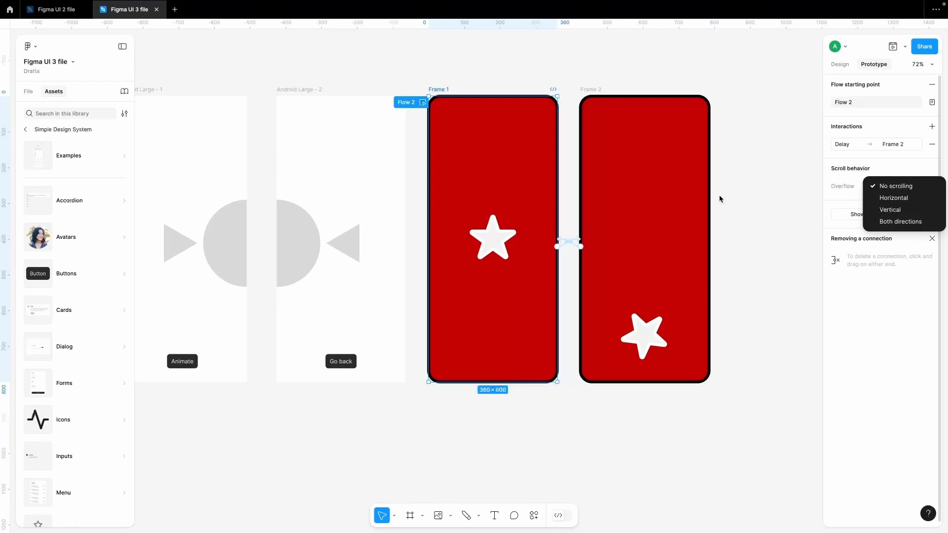
{"action": "left_click", "coordinate": [292, 255]}
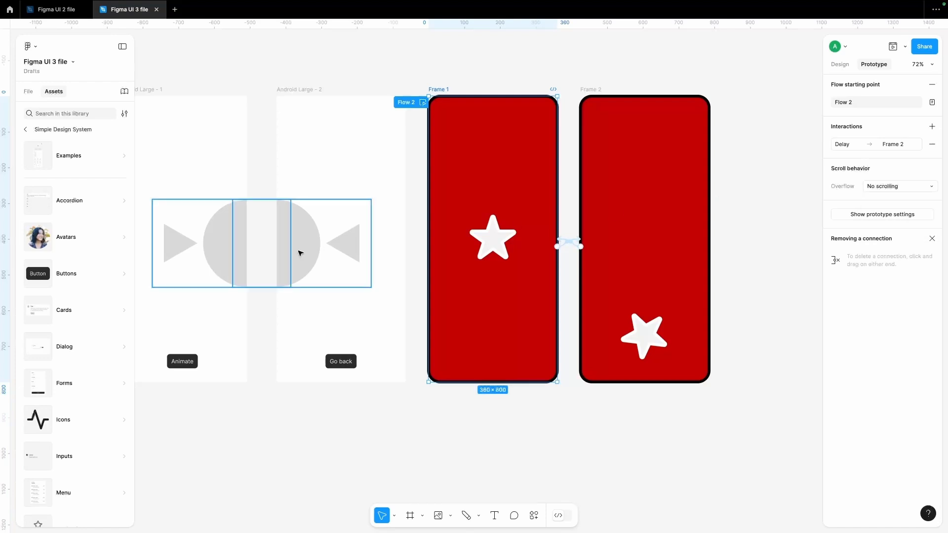
Step: Wrap the circle-and-triangle group on Android Large - 2 in a frame and crop it to 263 wide, flush with the parent's left edge
{"action": "left_click", "coordinate": [318, 260]}
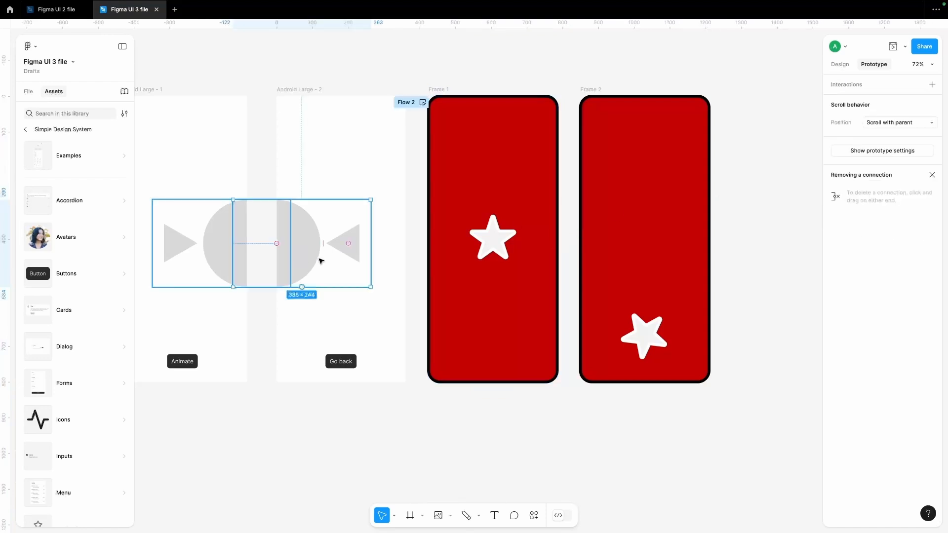
{"action": "left_click", "coordinate": [840, 64]}
{"action": "left_click", "coordinate": [330, 154]}
{"action": "left_click", "coordinate": [312, 220]}
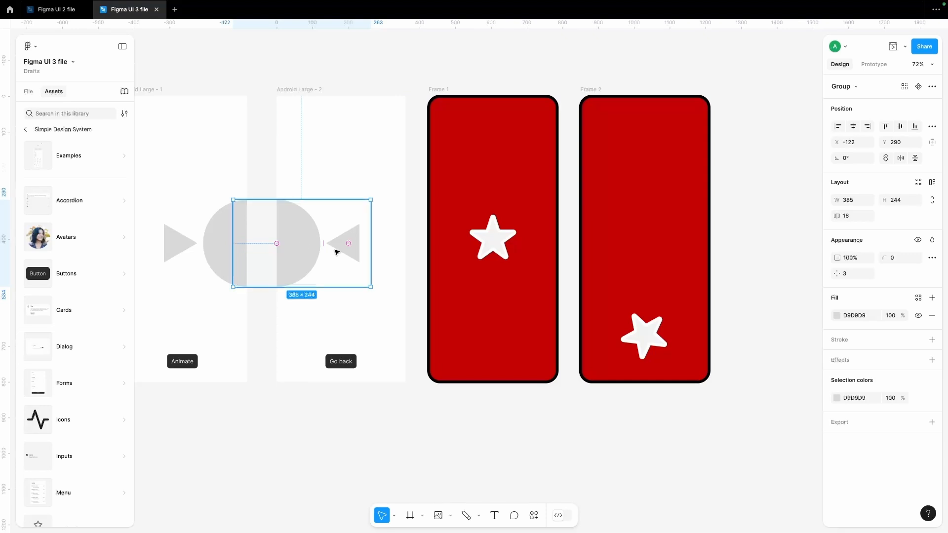
{"action": "scroll", "coordinate": [398, 250], "scroll_direction": "left", "scroll_amount": 5}
{"action": "scroll", "coordinate": [398, 250], "scroll_direction": "up", "scroll_amount": 1}
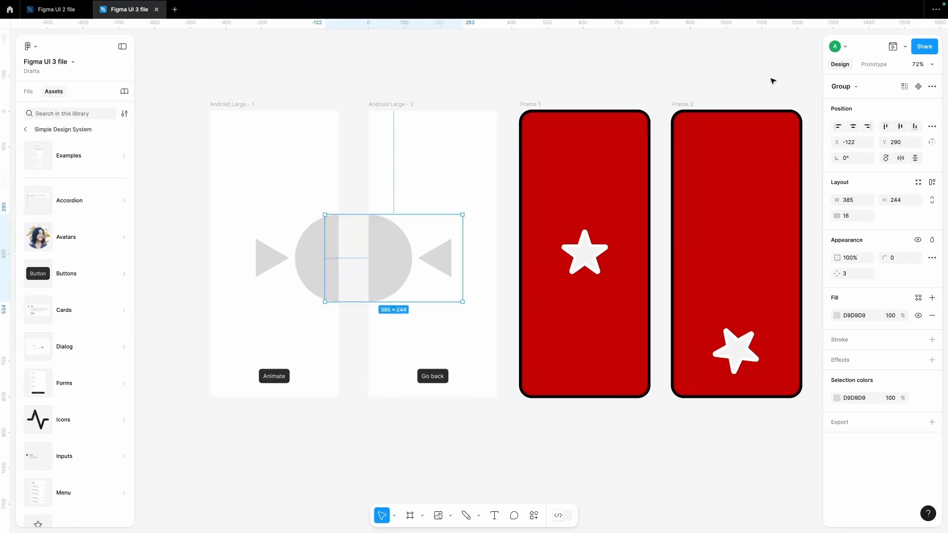
{"action": "right_click", "coordinate": [386, 242]}
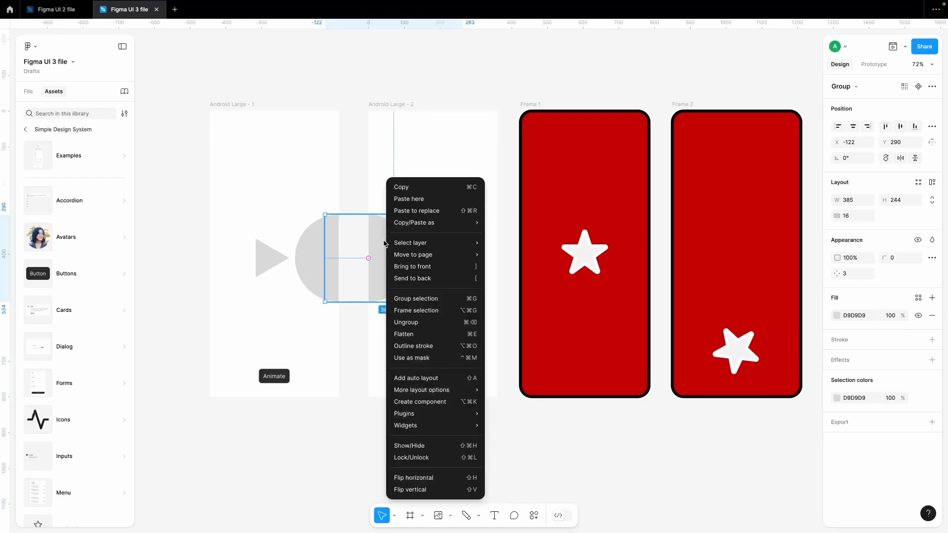
{"action": "left_click", "coordinate": [412, 307]}
{"action": "left_click_drag", "start_coordinate": [325, 247], "coordinate": [368, 243]}
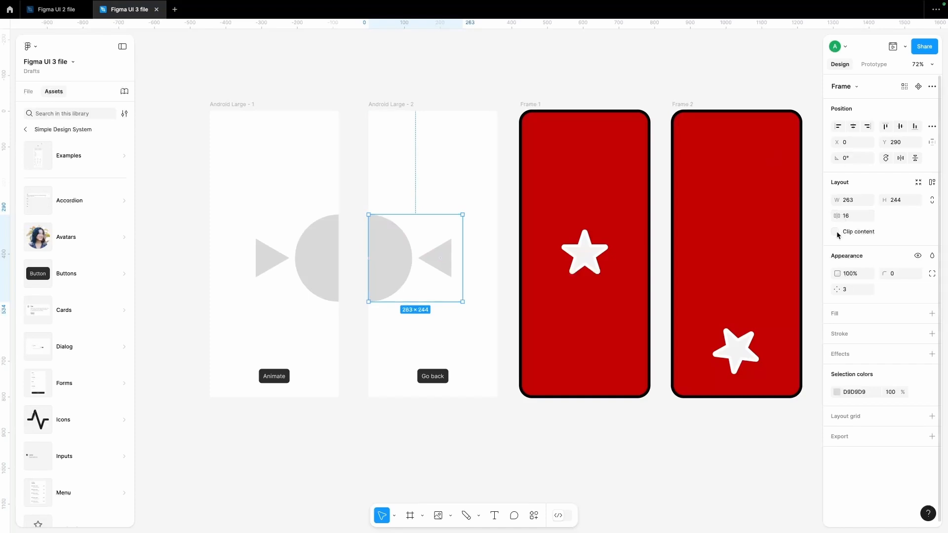
Step: Set the overflow scroll behavior of the new circle-and-triangle frame to Horizontal
{"action": "left_click", "coordinate": [881, 64]}
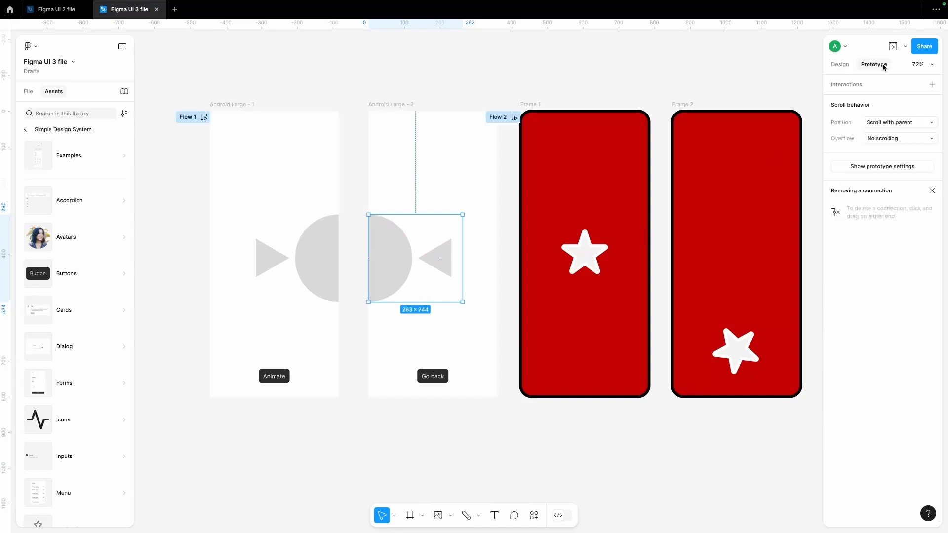
{"action": "left_click", "coordinate": [881, 143]}
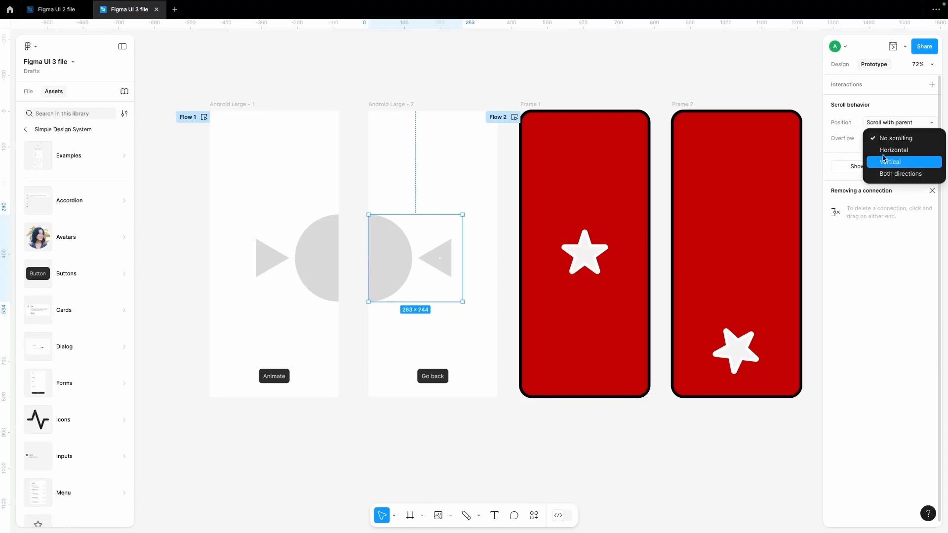
{"action": "left_click", "coordinate": [884, 151]}
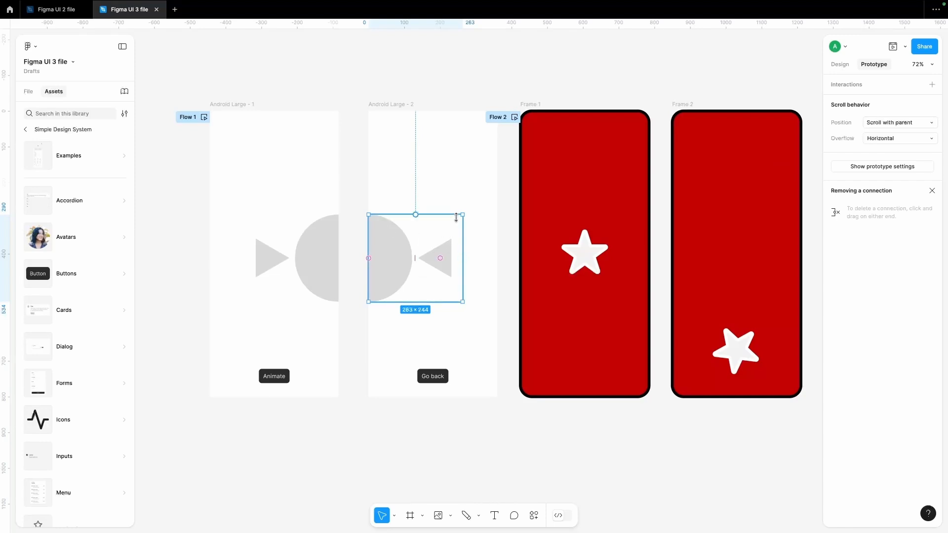
Step: Preview Android Large - 2, test the horizontal scrolling of the shapes and the Go back transition, and close the preview
{"action": "left_click", "coordinate": [396, 105]}
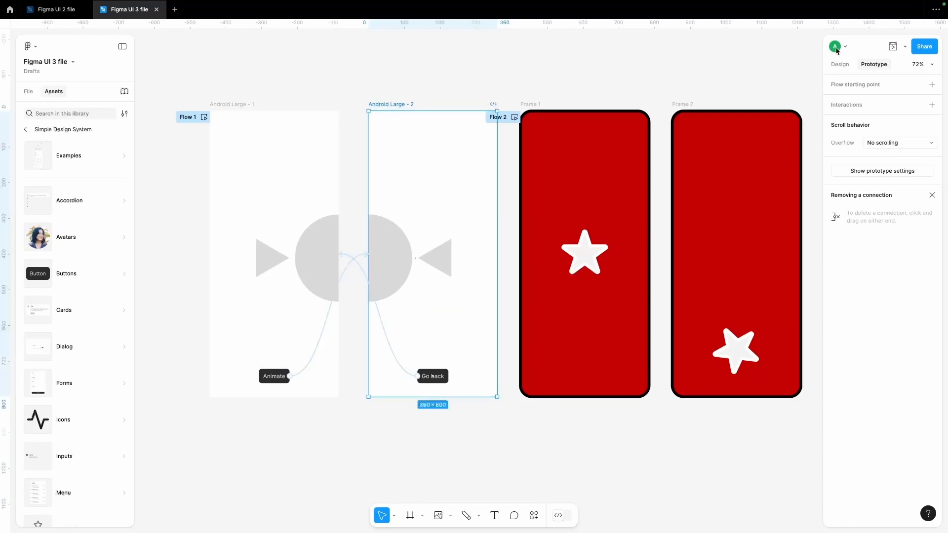
{"action": "left_click", "coordinate": [893, 46]}
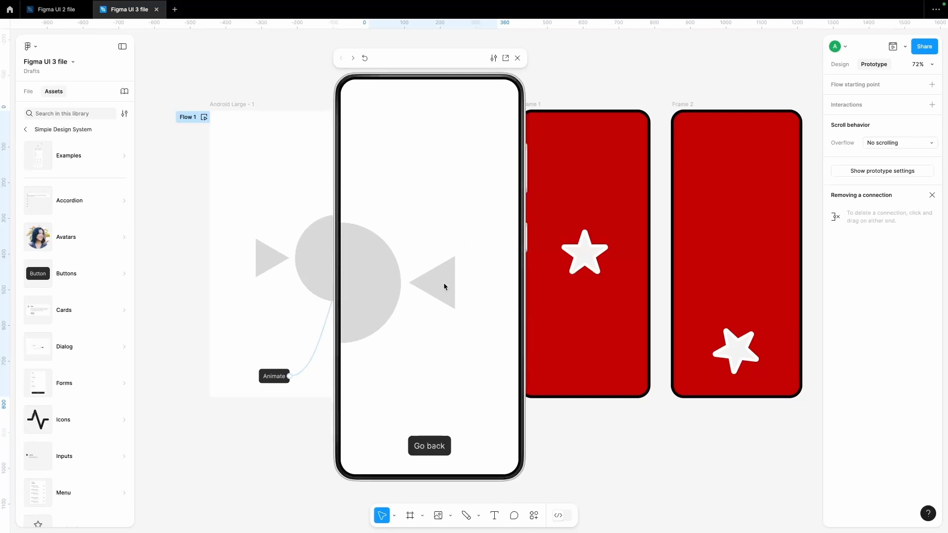
{"action": "left_click", "coordinate": [428, 277]}
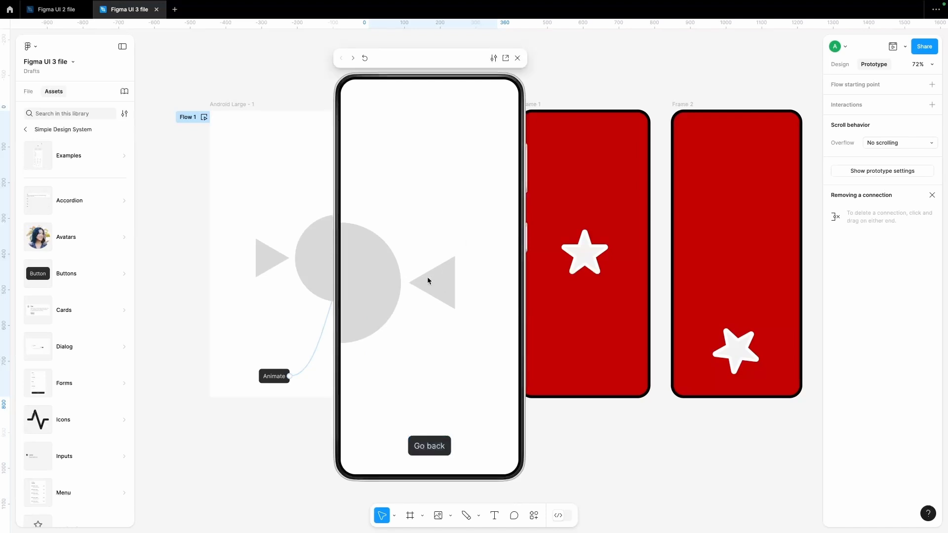
{"action": "left_click", "coordinate": [384, 291]}
{"action": "left_click", "coordinate": [430, 450]}
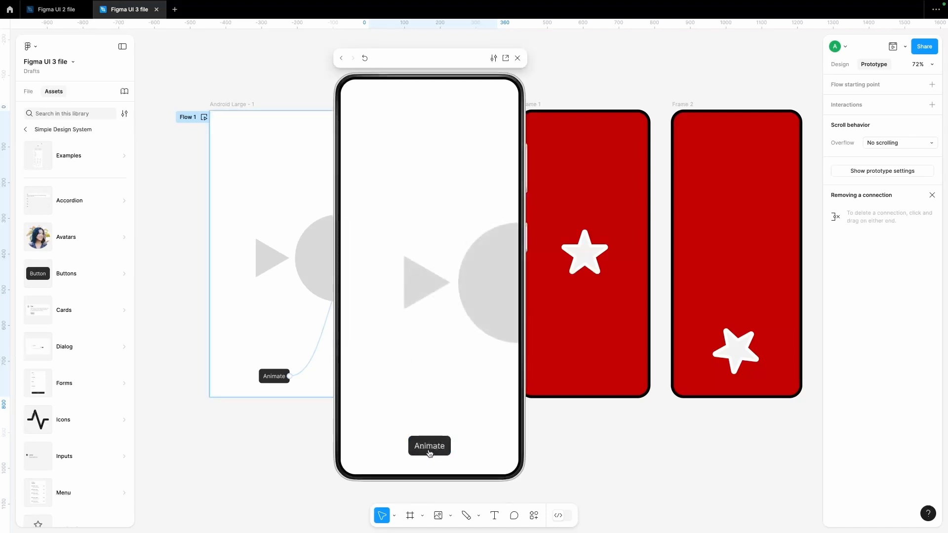
{"action": "left_click", "coordinate": [381, 264]}
{"action": "scroll", "coordinate": [380, 296], "scroll_direction": "left", "scroll_amount": 2}
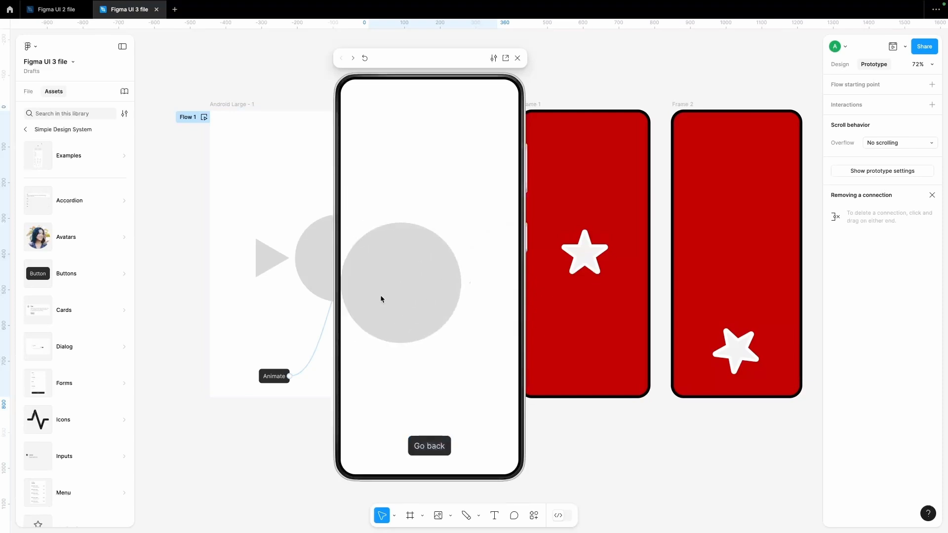
{"action": "scroll", "coordinate": [381, 296], "scroll_direction": "right", "scroll_amount": 1}
{"action": "left_click", "coordinate": [518, 59]}
{"action": "left_click", "coordinate": [522, 68]}
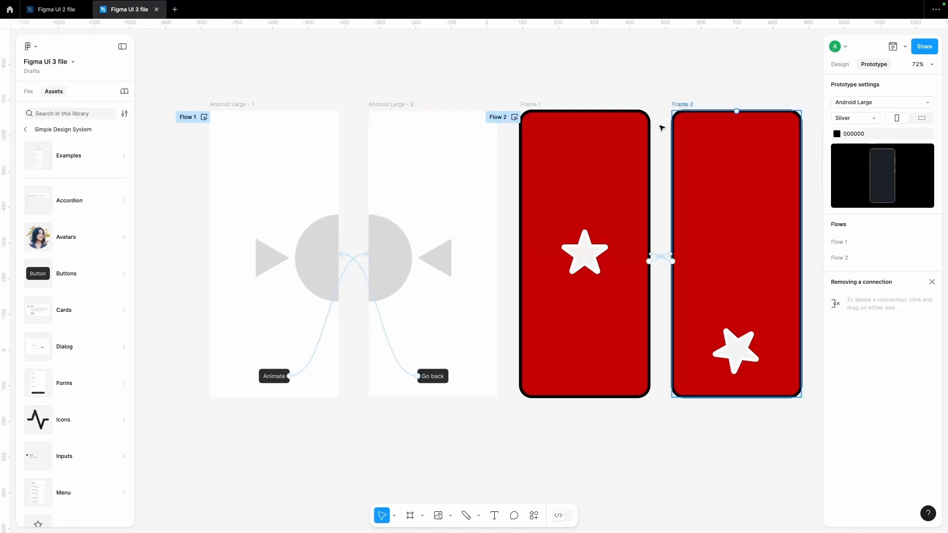
Step: Show the prototype settings from Android Large - 2 to review the device and flows, reselecting the frame at the end
{"action": "left_click", "coordinate": [401, 114]}
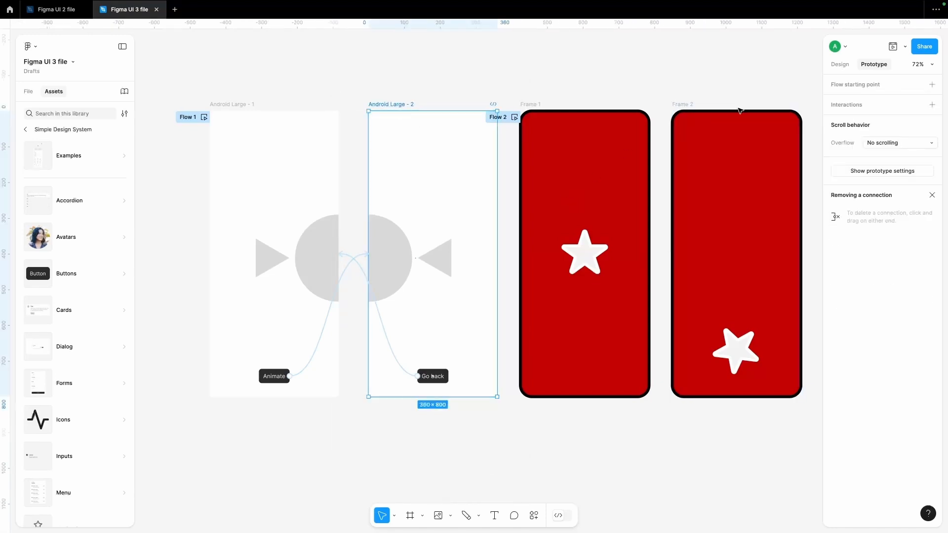
{"action": "left_click", "coordinate": [883, 174]}
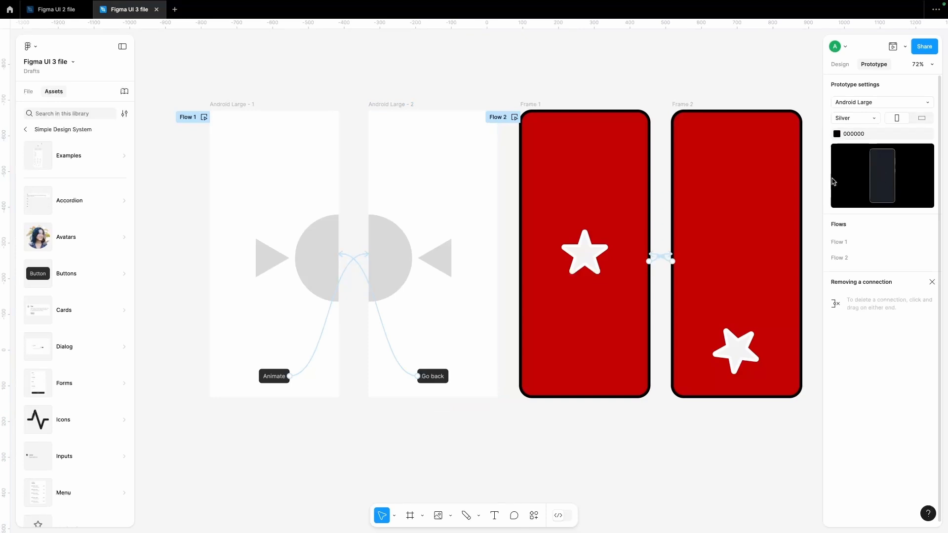
{"action": "left_click", "coordinate": [388, 103]}
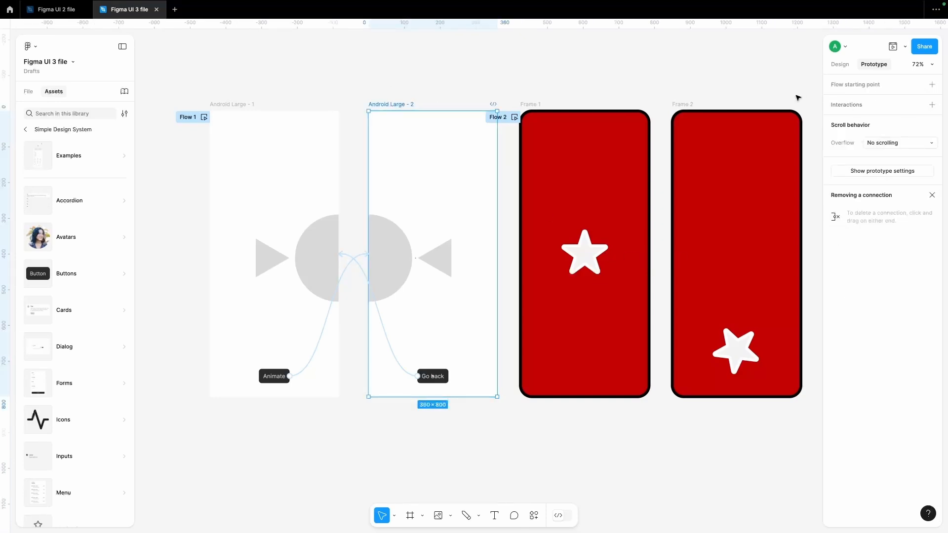